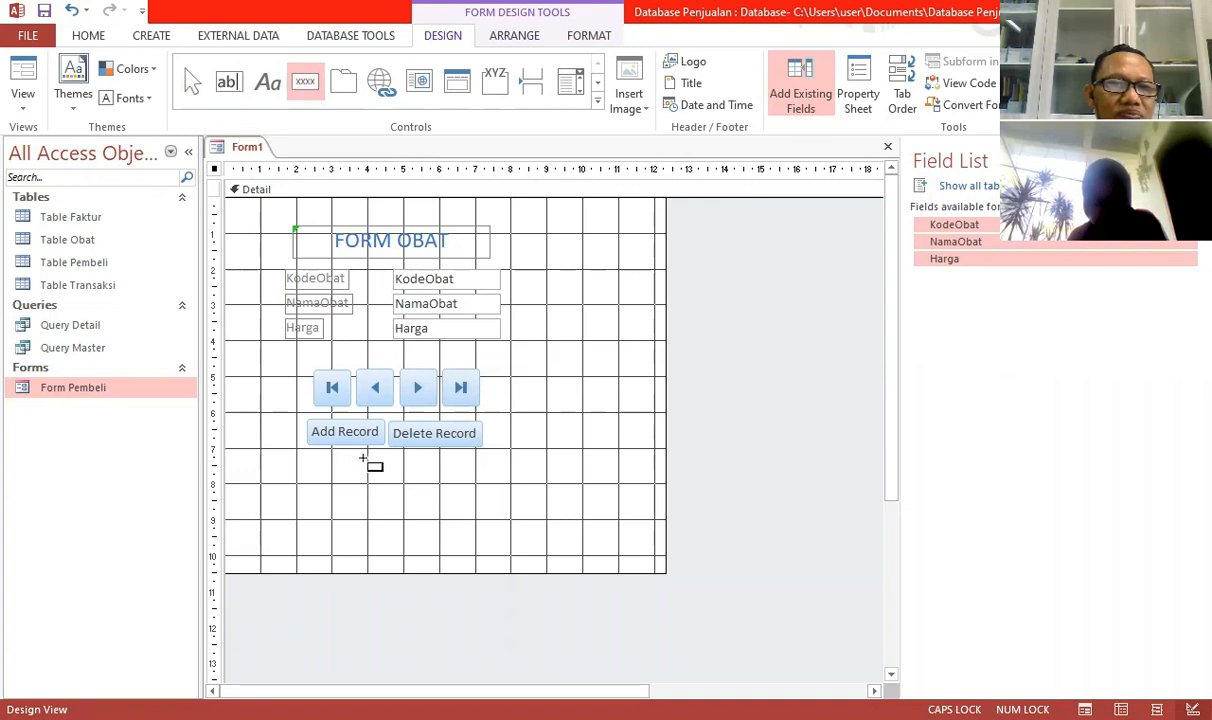
Add a Close Form command button with the Exit Doorway picture below the Add Record button.
{"action": "left_click", "coordinate": [355, 457]}
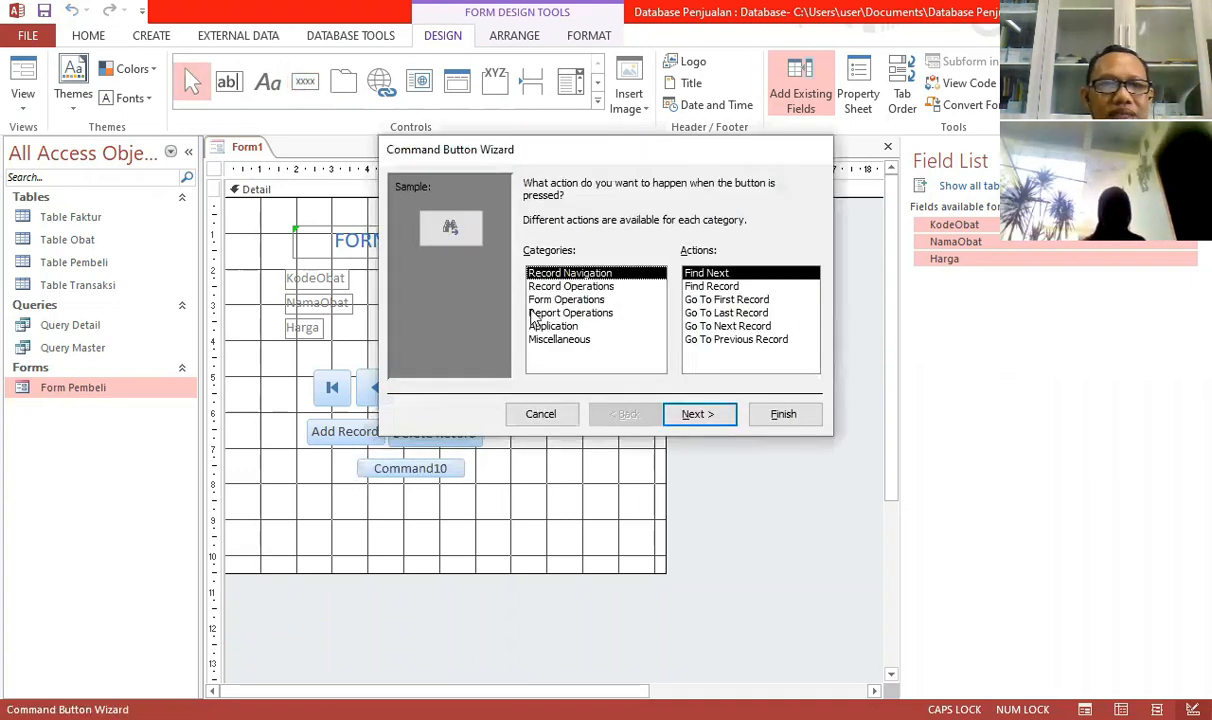
{"action": "left_click", "coordinate": [576, 300]}
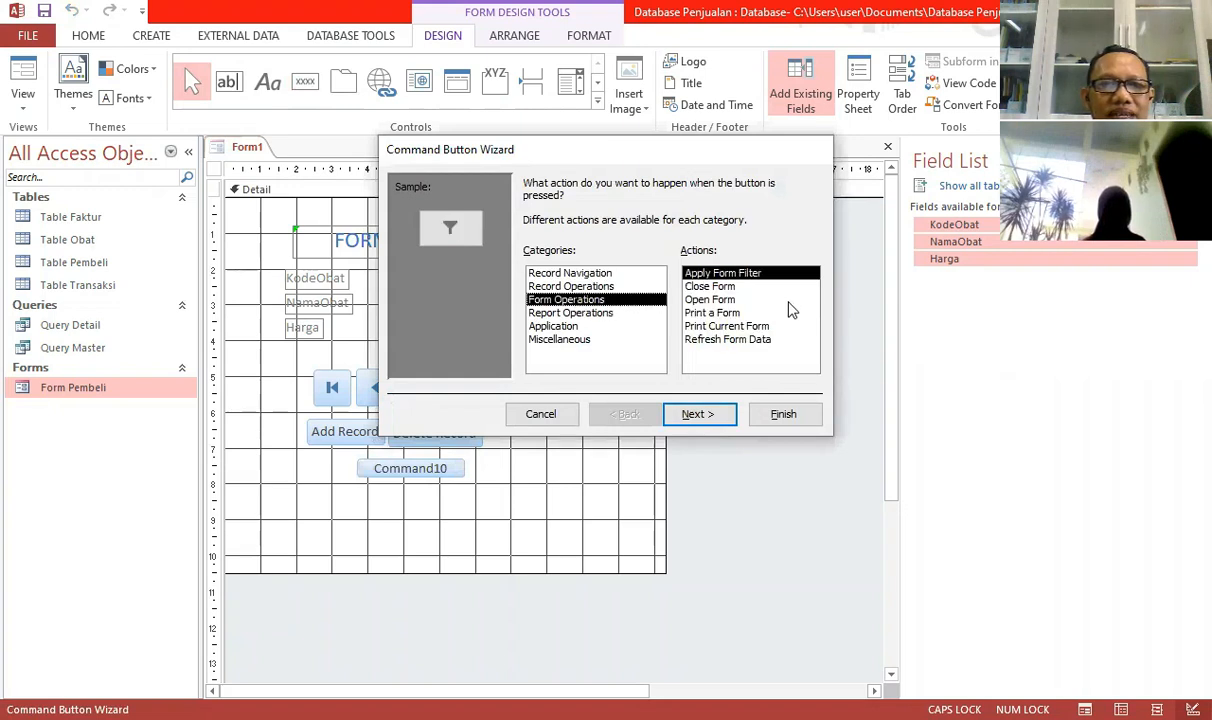
{"action": "left_click", "coordinate": [716, 287]}
{"action": "left_click", "coordinate": [711, 416]}
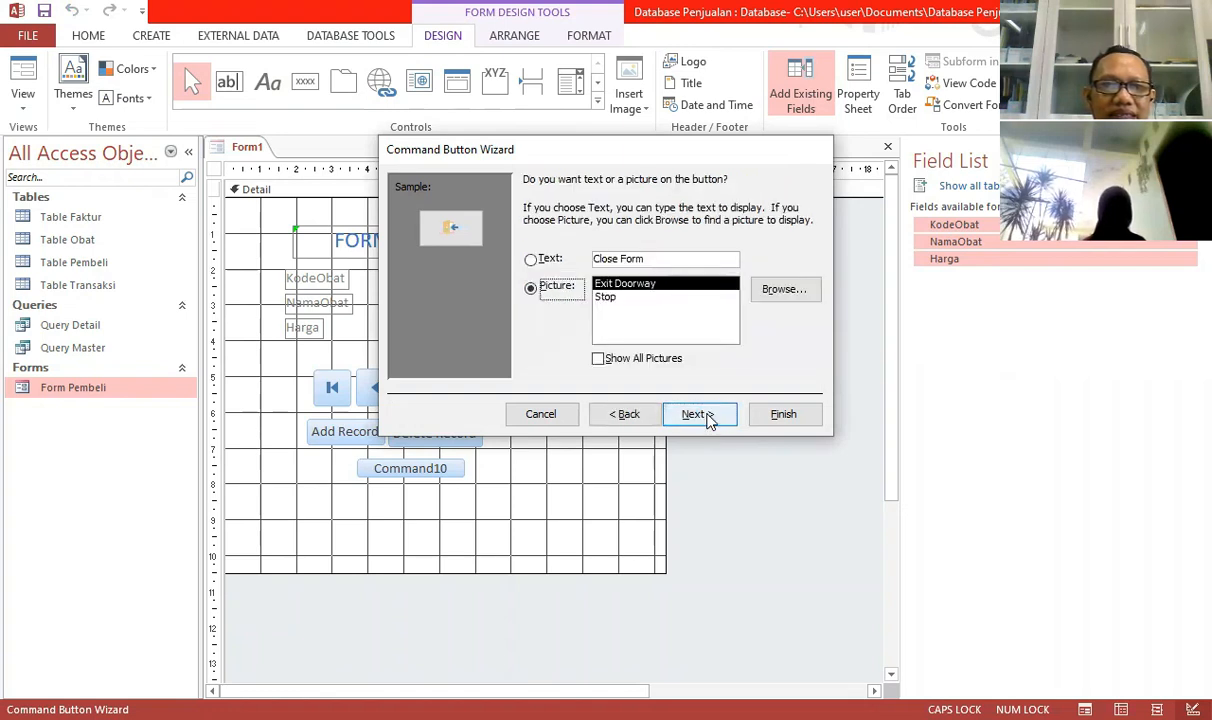
{"action": "left_click", "coordinate": [697, 414]}
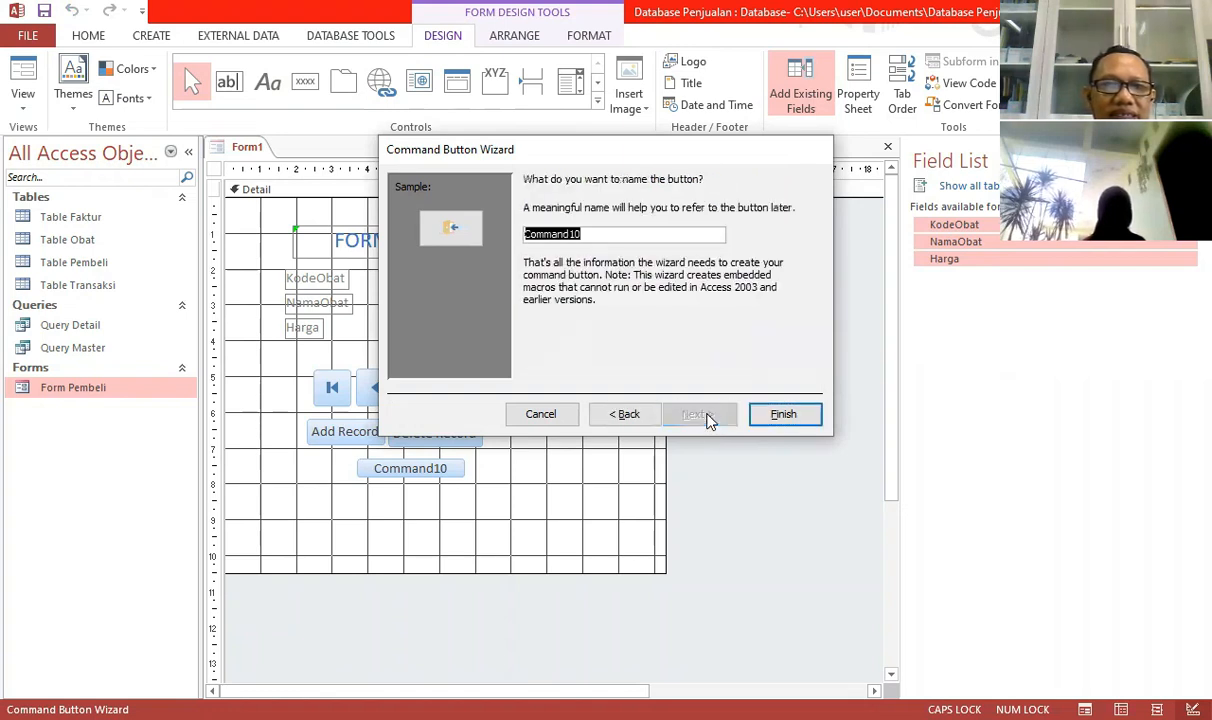
{"action": "left_click", "coordinate": [783, 416]}
{"action": "left_click", "coordinate": [506, 479]}
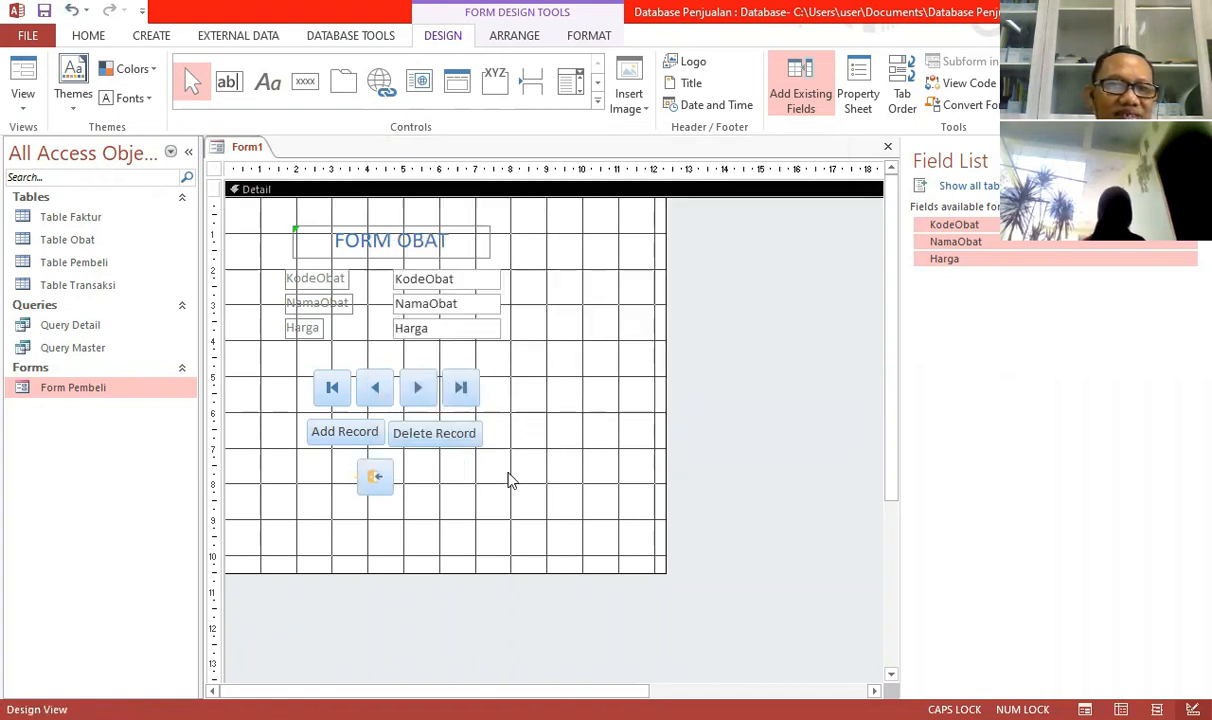
Enlarge the Close Form button, position it below the Add and Delete Record buttons, and shrink the form area to about 10.3 by 9.6 ruler units.
{"action": "left_click", "coordinate": [380, 476]}
{"action": "left_click_drag", "start_coordinate": [382, 475], "coordinate": [430, 506]}
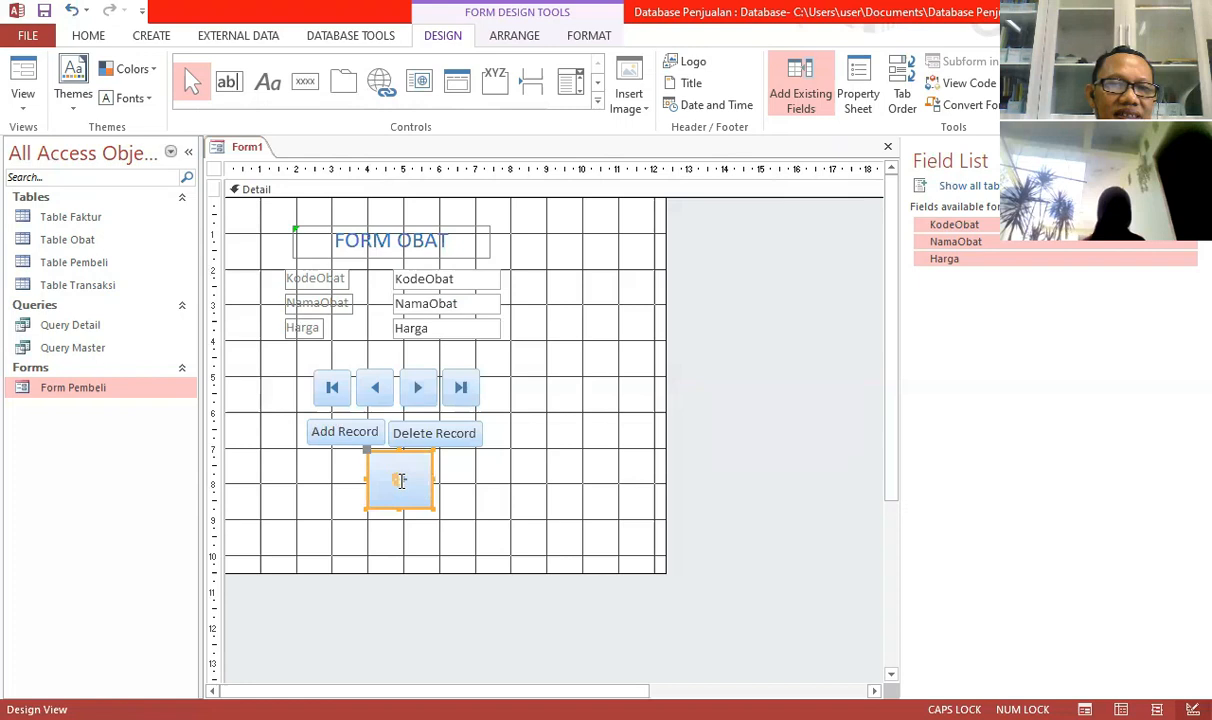
{"action": "left_click", "coordinate": [557, 512]}
{"action": "left_click", "coordinate": [424, 492]}
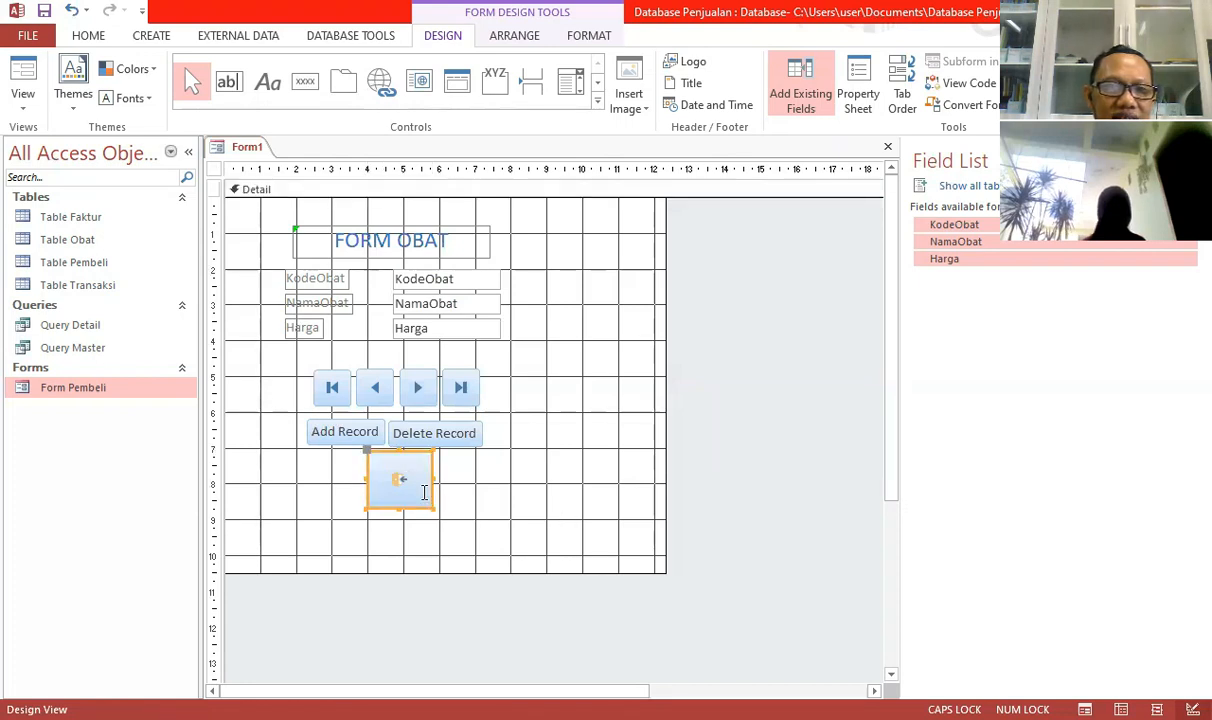
{"action": "left_click_drag", "start_coordinate": [424, 492], "coordinate": [421, 497]}
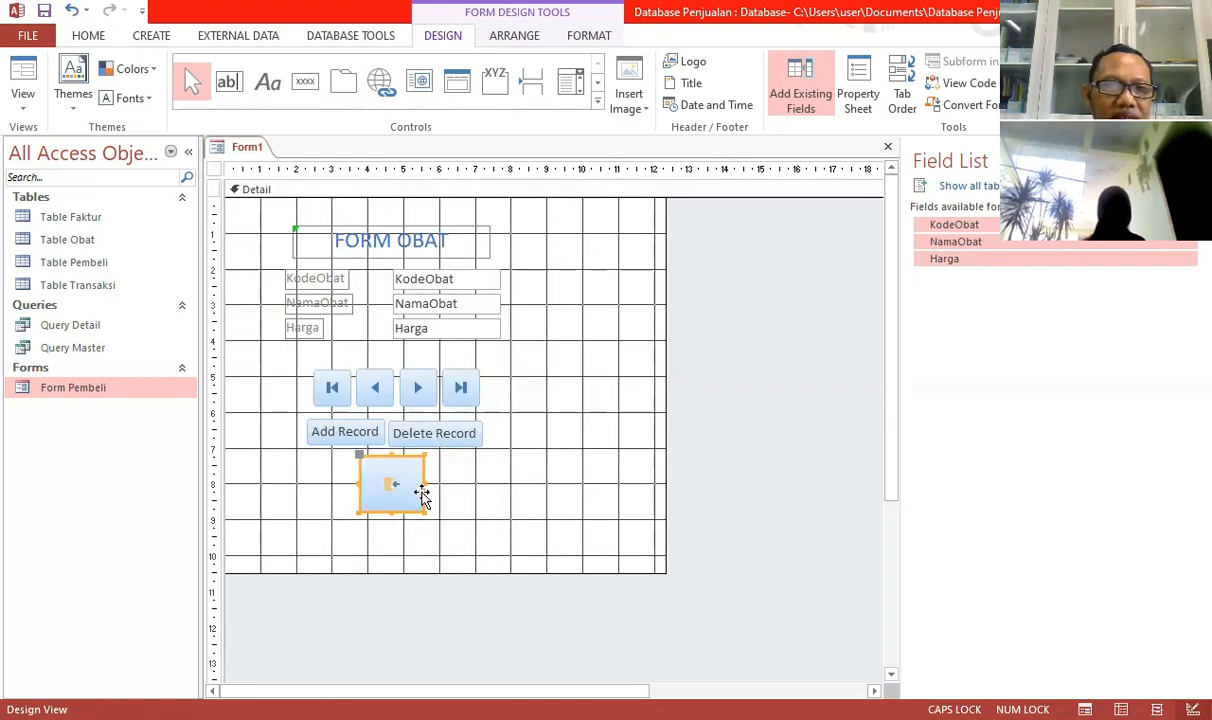
{"action": "left_click", "coordinate": [563, 528]}
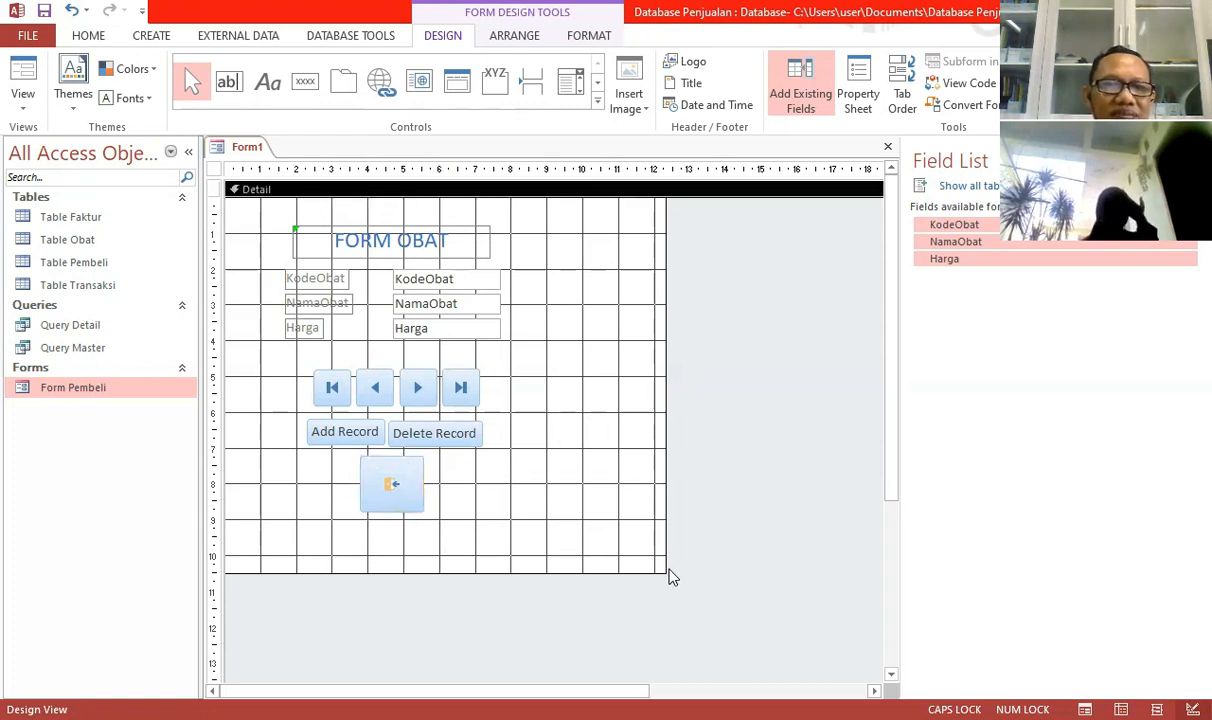
{"action": "left_click_drag", "start_coordinate": [660, 565], "coordinate": [594, 395]}
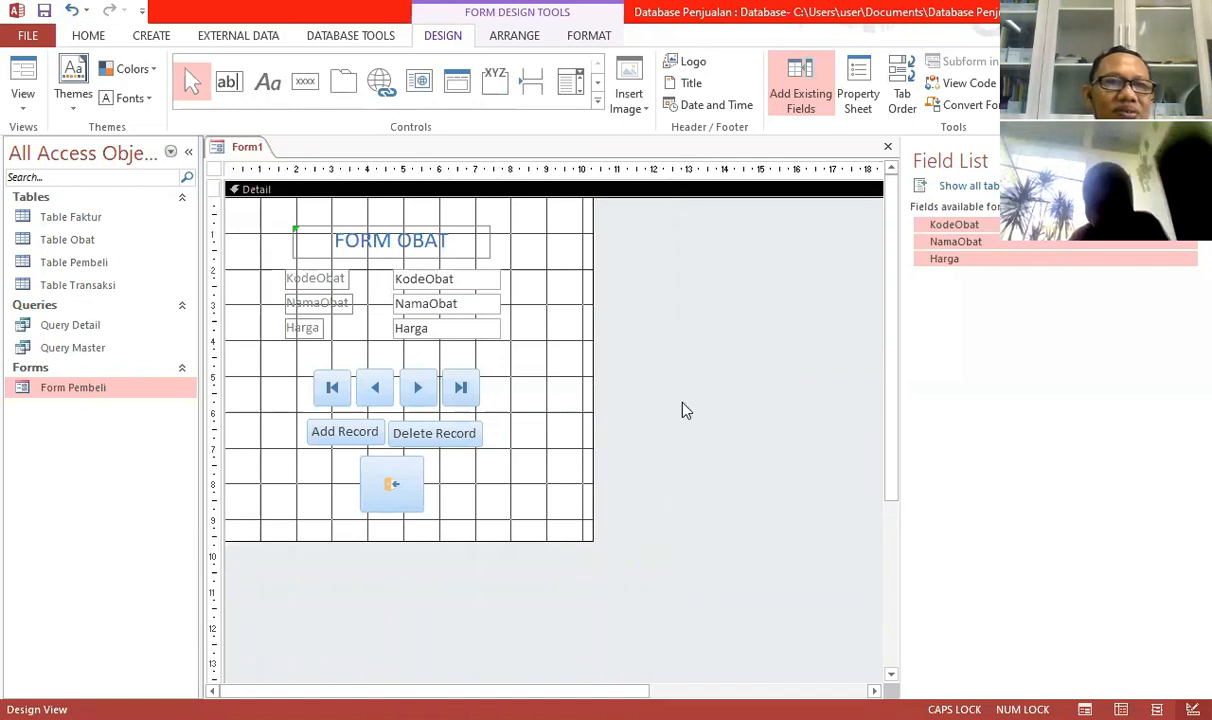
Save the form as Form Obat.
{"action": "left_click", "coordinate": [44, 11]}
{"action": "left_click", "coordinate": [596, 257]}
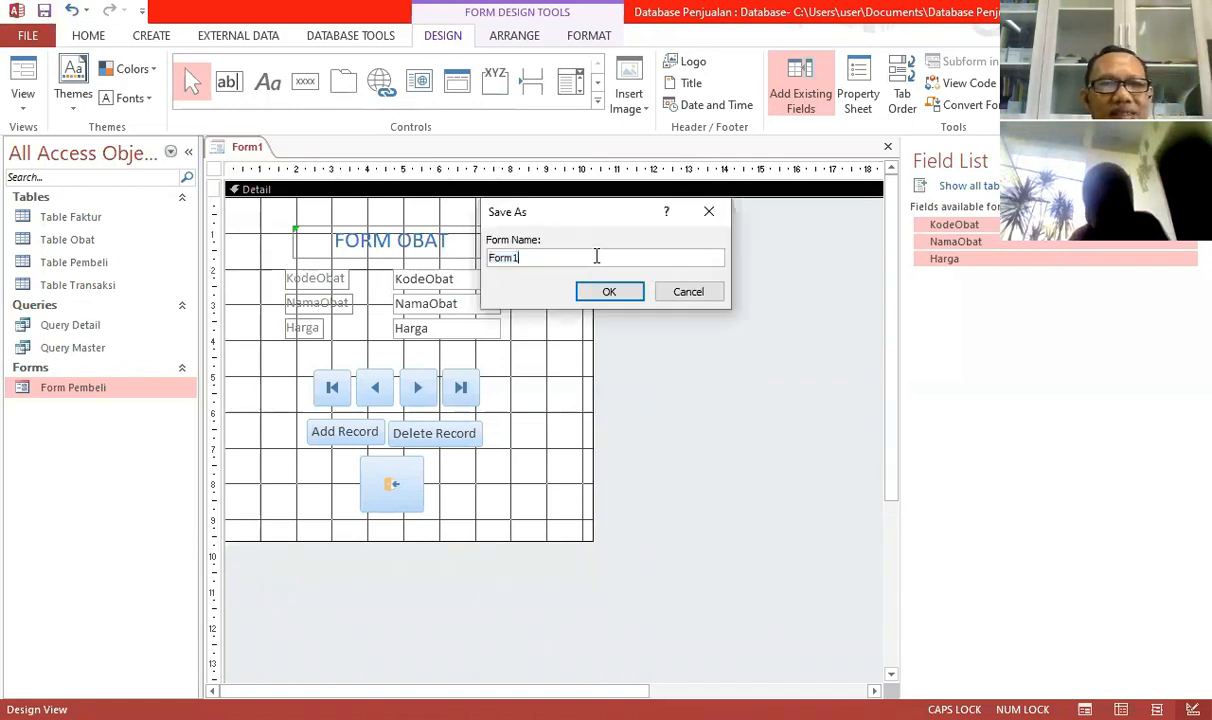
{"action": "type", "text": "oBAT"}
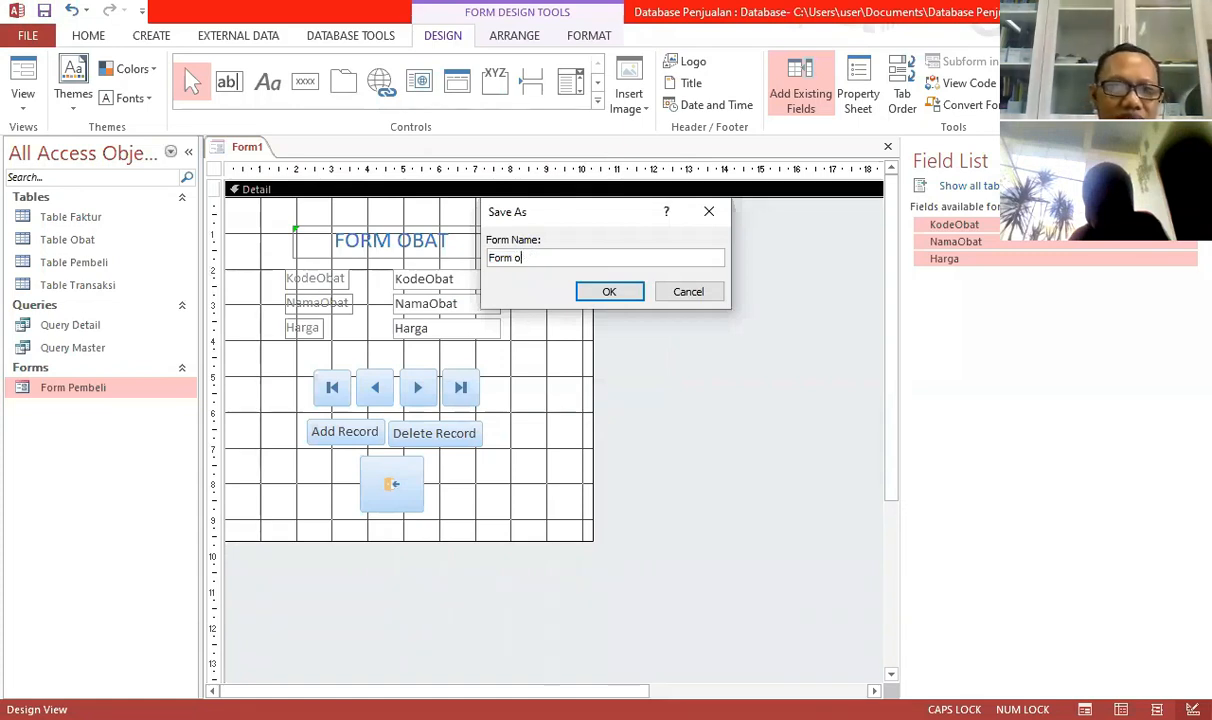
{"action": "key", "text": "Caps_Lock"}
{"action": "type", "text": "Obat"}
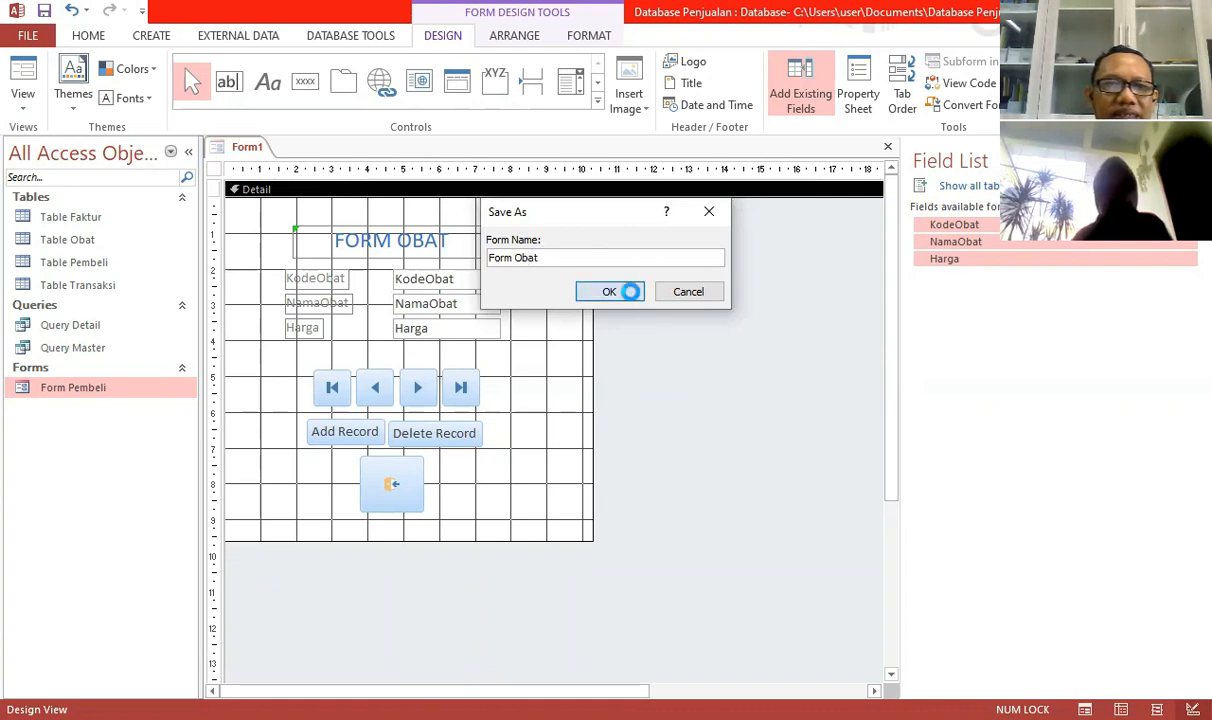
{"action": "left_click", "coordinate": [610, 292]}
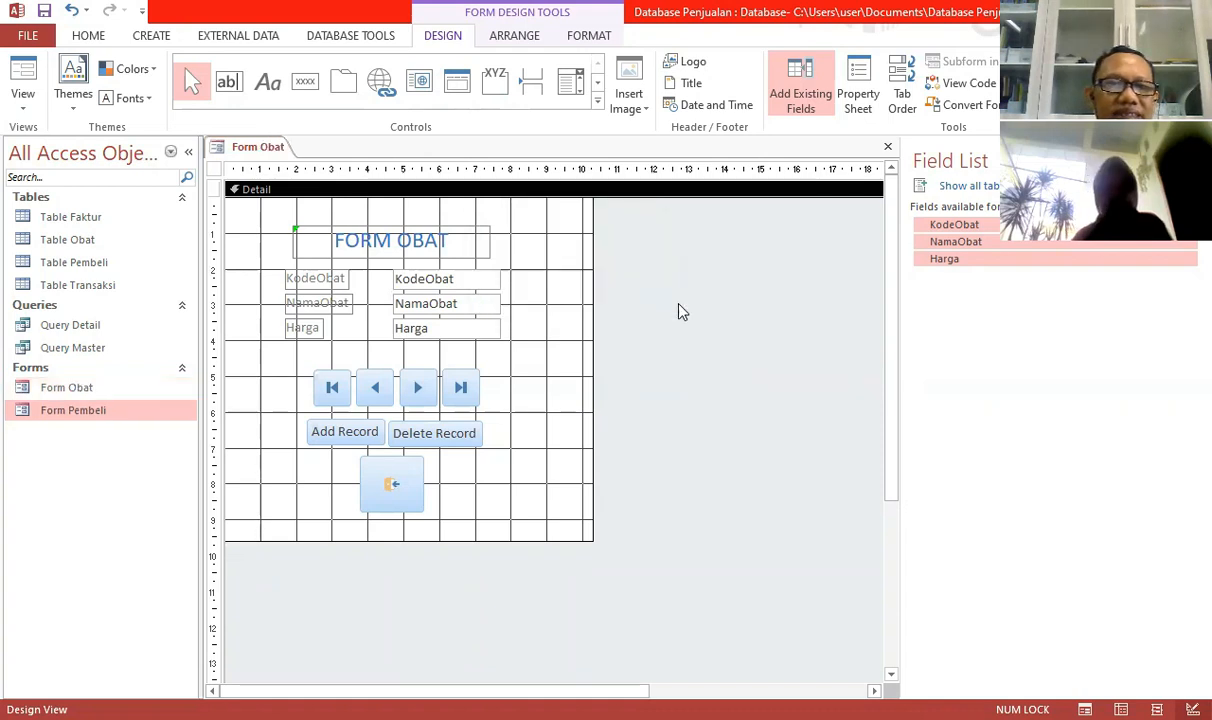
Switch to Form View and fill the first record with KodeObat B001, NamaObat Parasetamol and Harga 9000.
{"action": "left_click", "coordinate": [25, 75]}
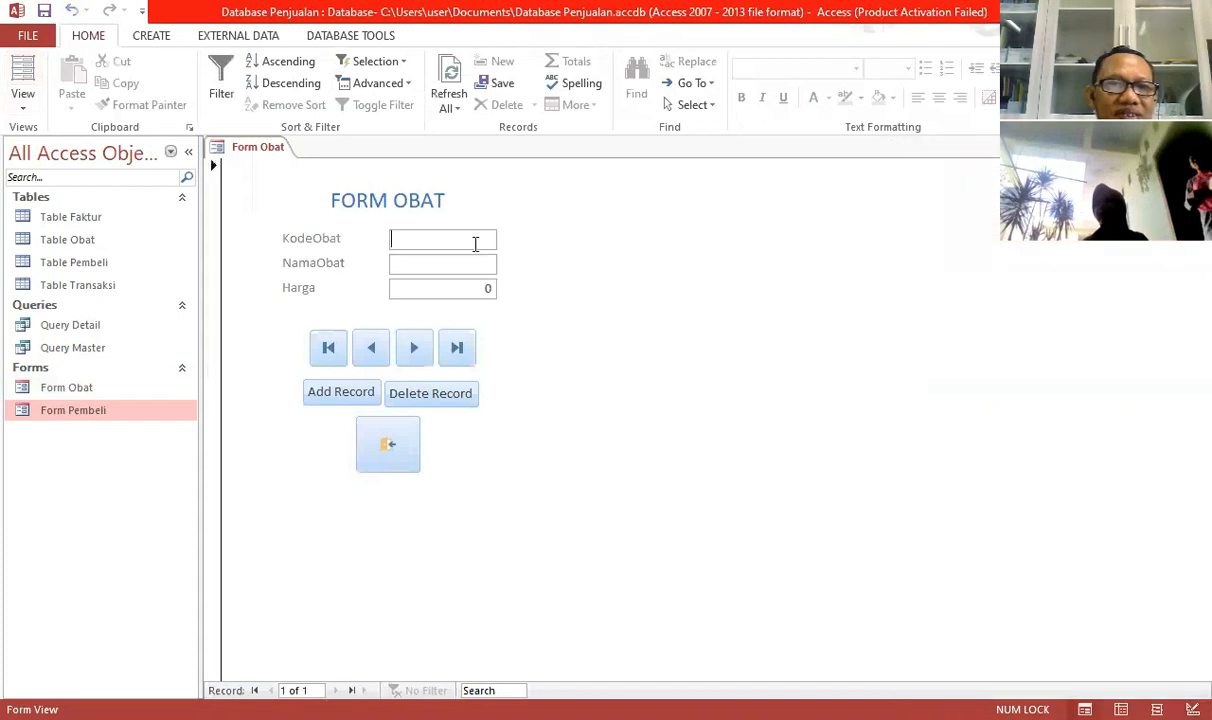
{"action": "key", "text": "Caps_Lock"}
{"action": "type", "text": "B001"}
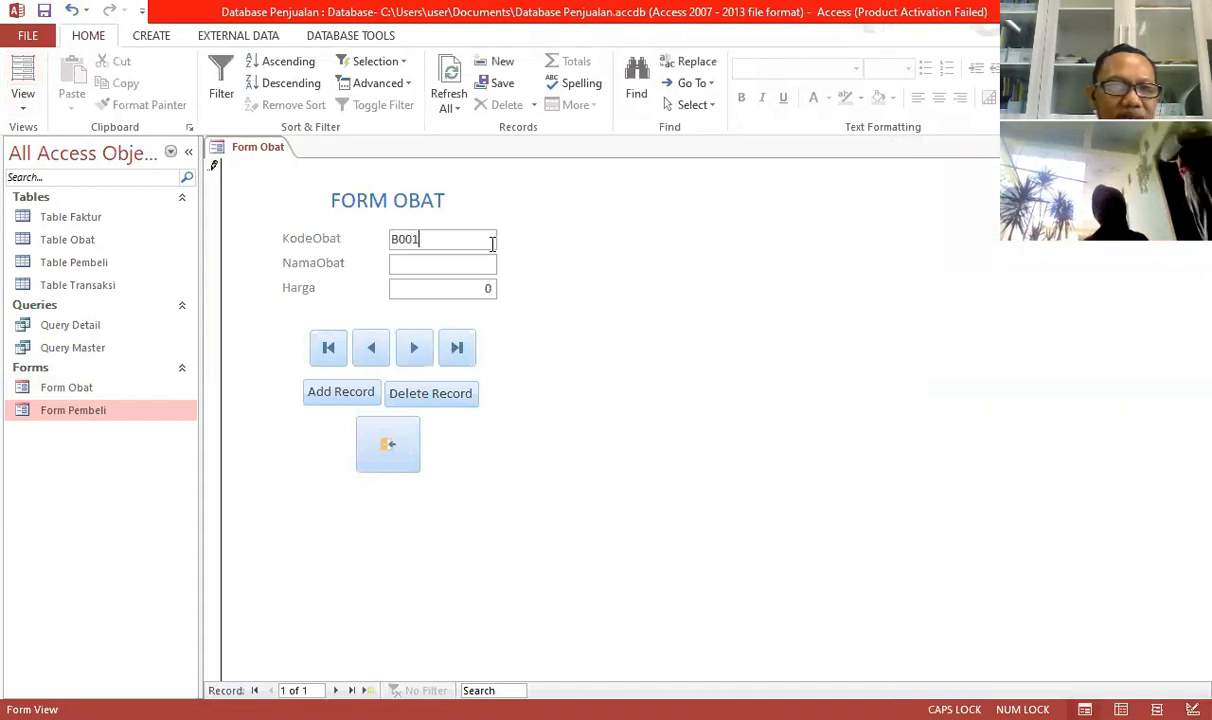
{"action": "key", "text": "Tab"}
{"action": "key", "text": "Caps_Lock"}
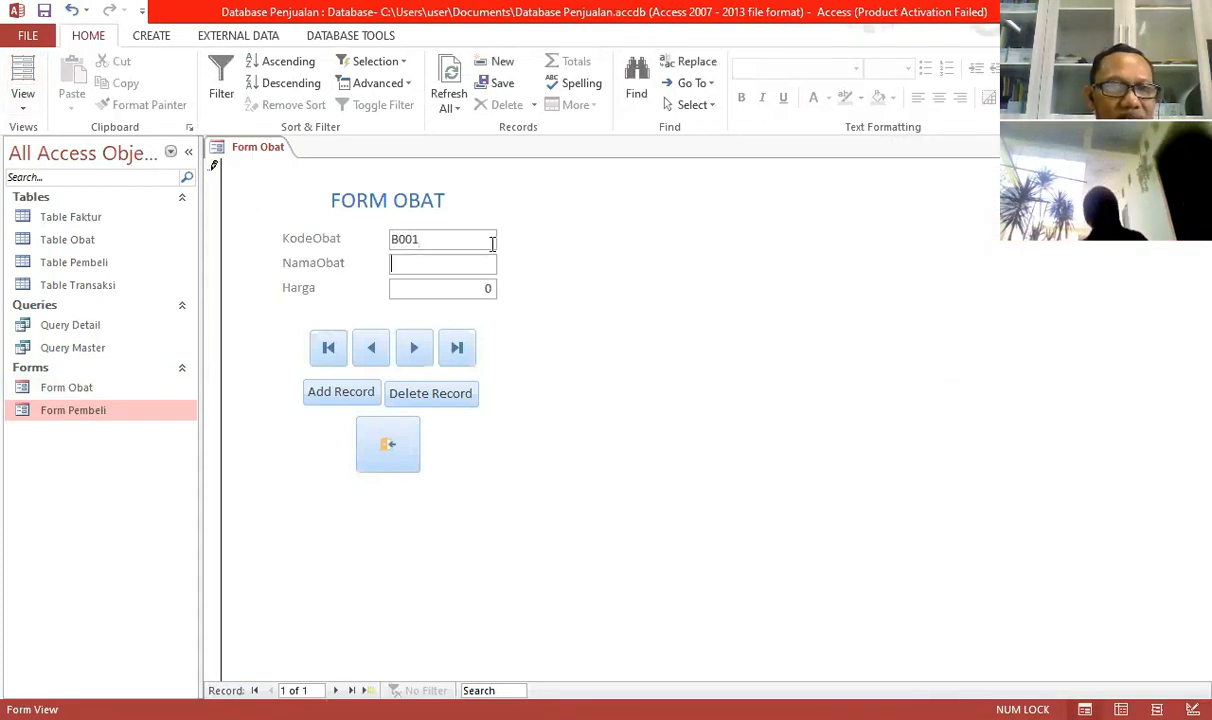
{"action": "type", "text": "Parasetamol"}
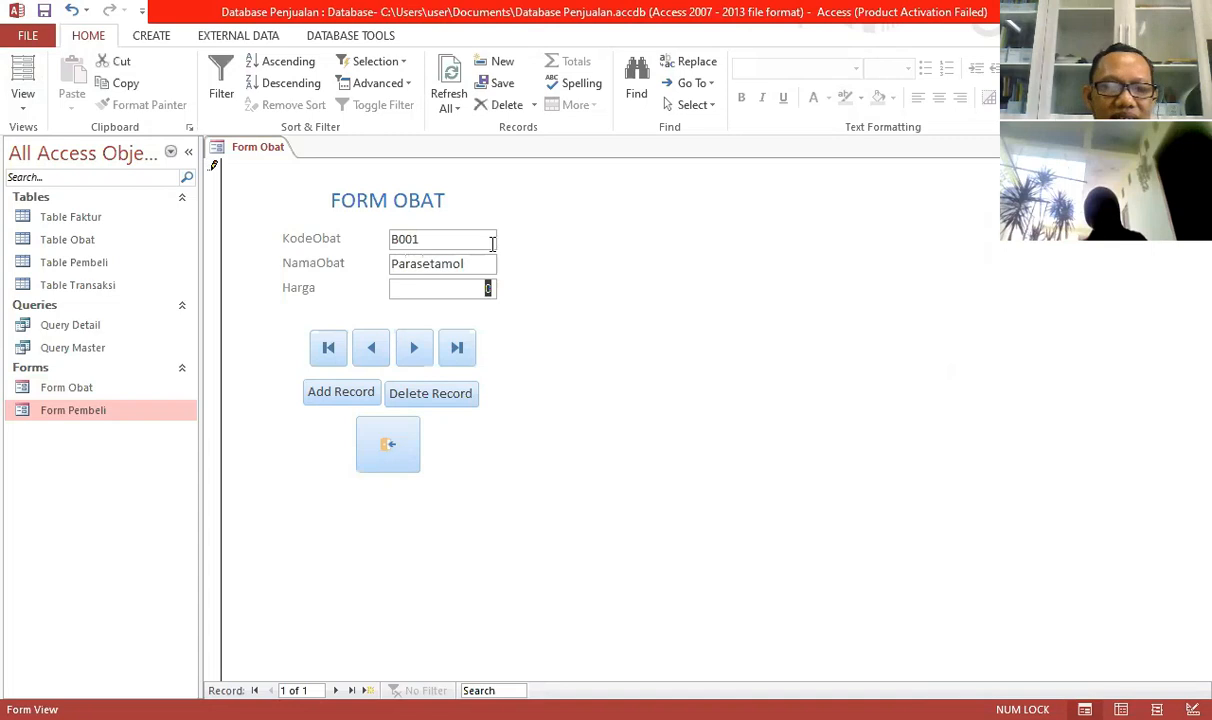
{"action": "type", "text": "9000"}
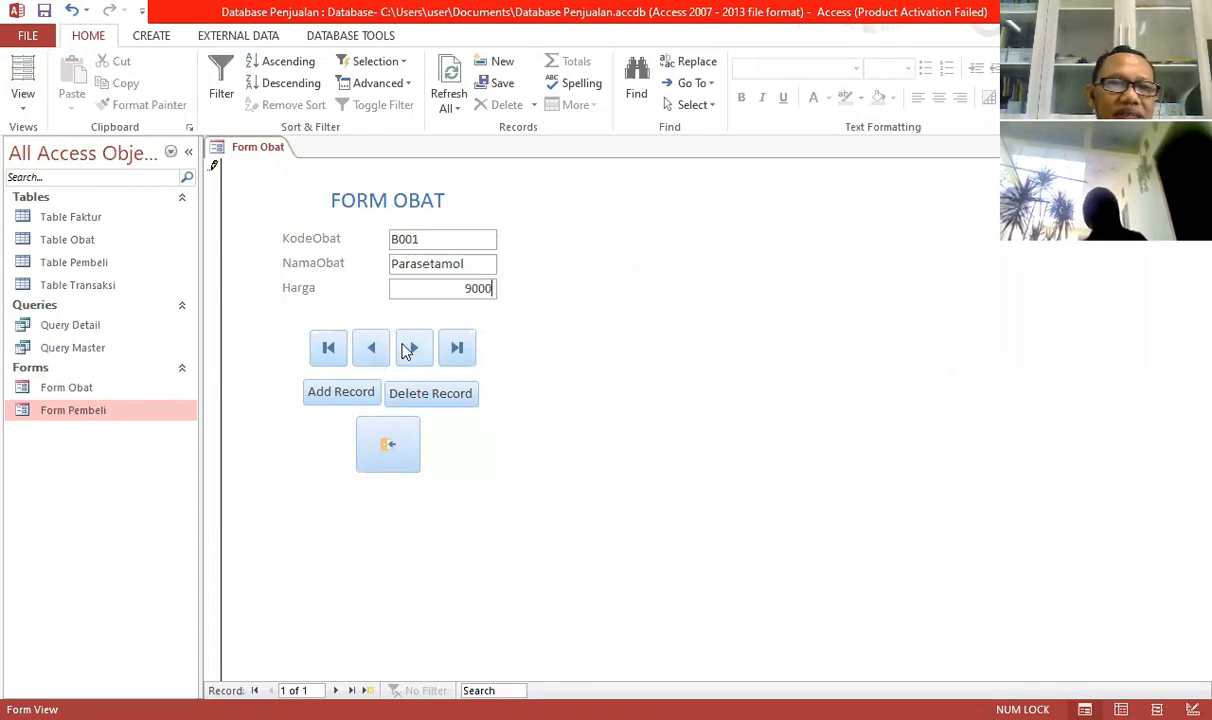
Add a record with KodeObat B002 and NamaObat Bodrex, and enter its Harga.
{"action": "left_click", "coordinate": [352, 395]}
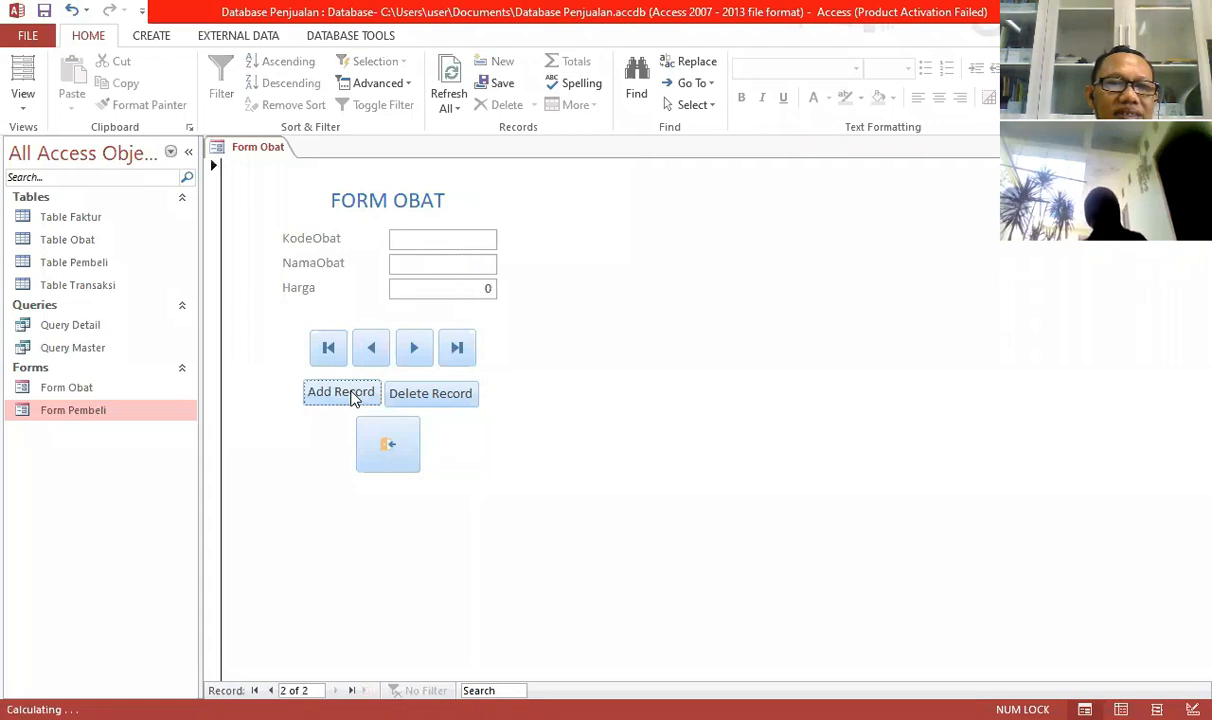
{"action": "left_click", "coordinate": [428, 239]}
{"action": "type", "text": "B002"}
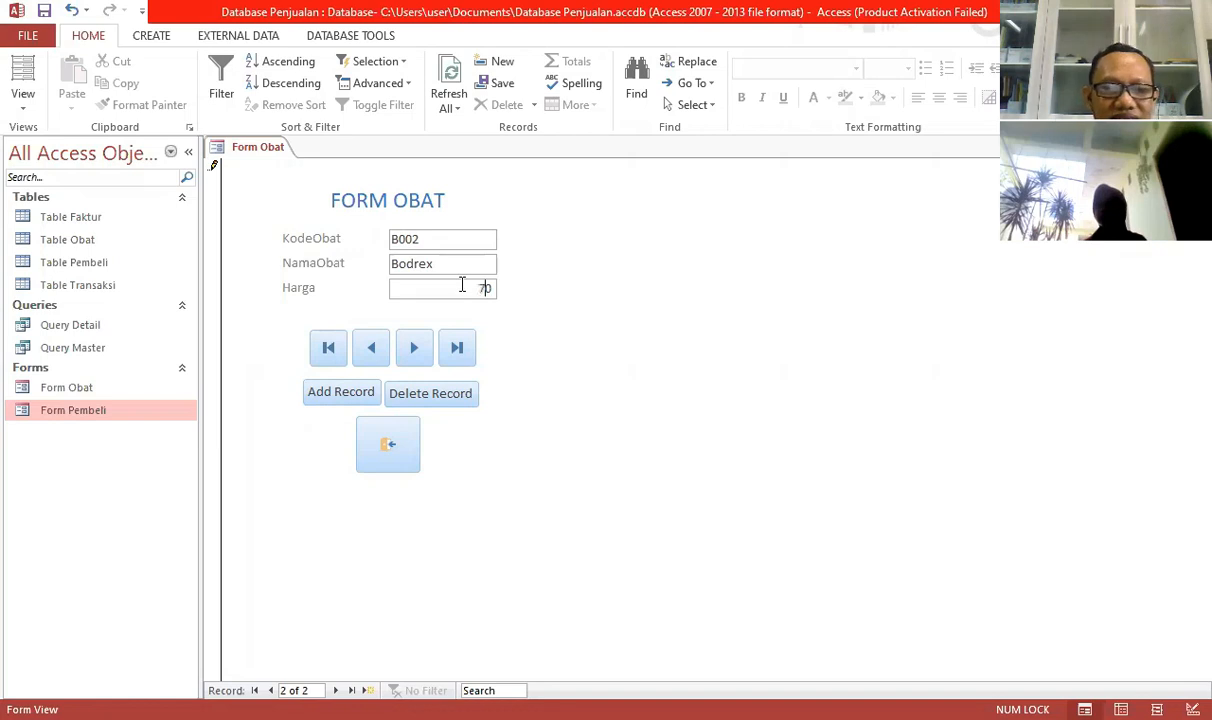
Add a record with KodeObat B003, NamaObat Panadol and Harga 12000.
{"action": "left_click", "coordinate": [345, 393]}
{"action": "type", "text": "B00"}
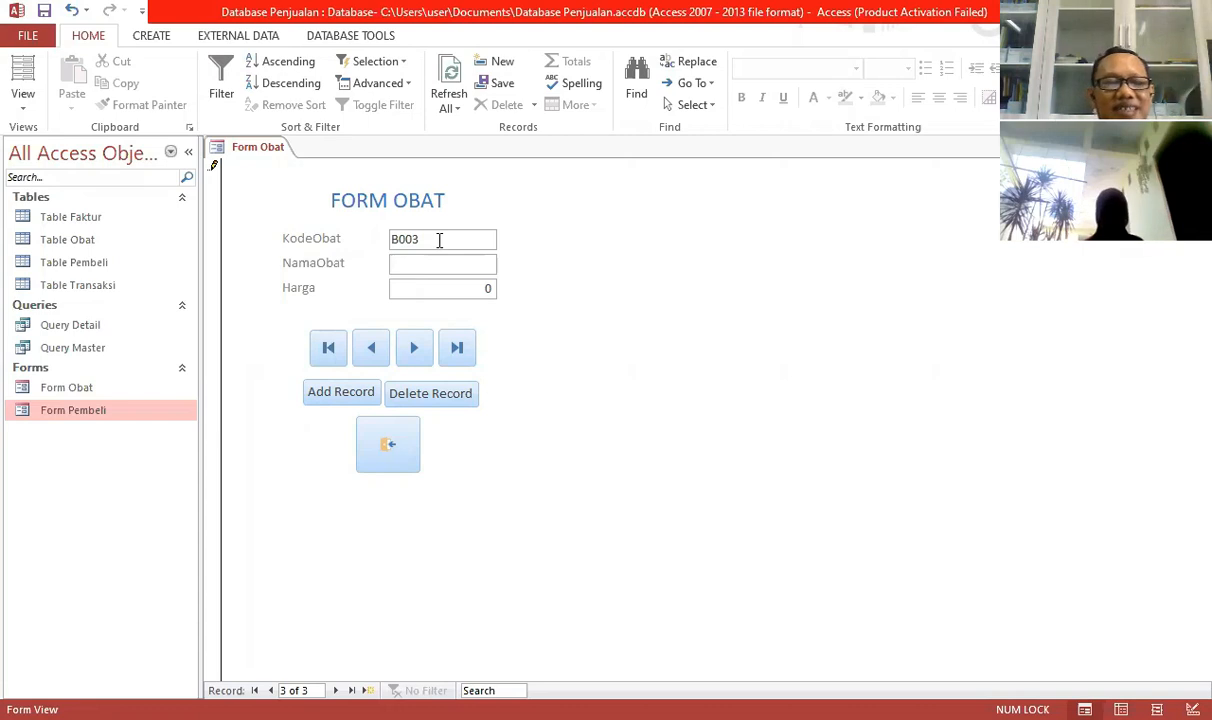
{"action": "type", "text": "Panadol"}
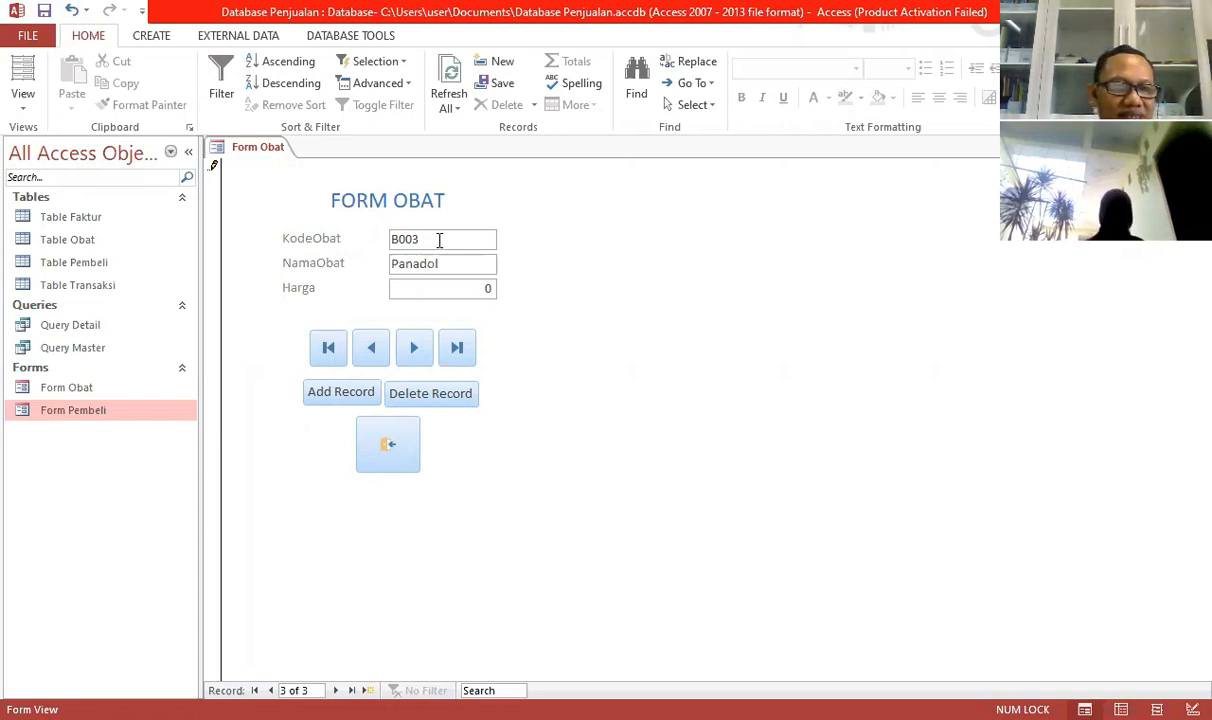
{"action": "key", "text": "Tab"}
{"action": "type", "text": "1200"}
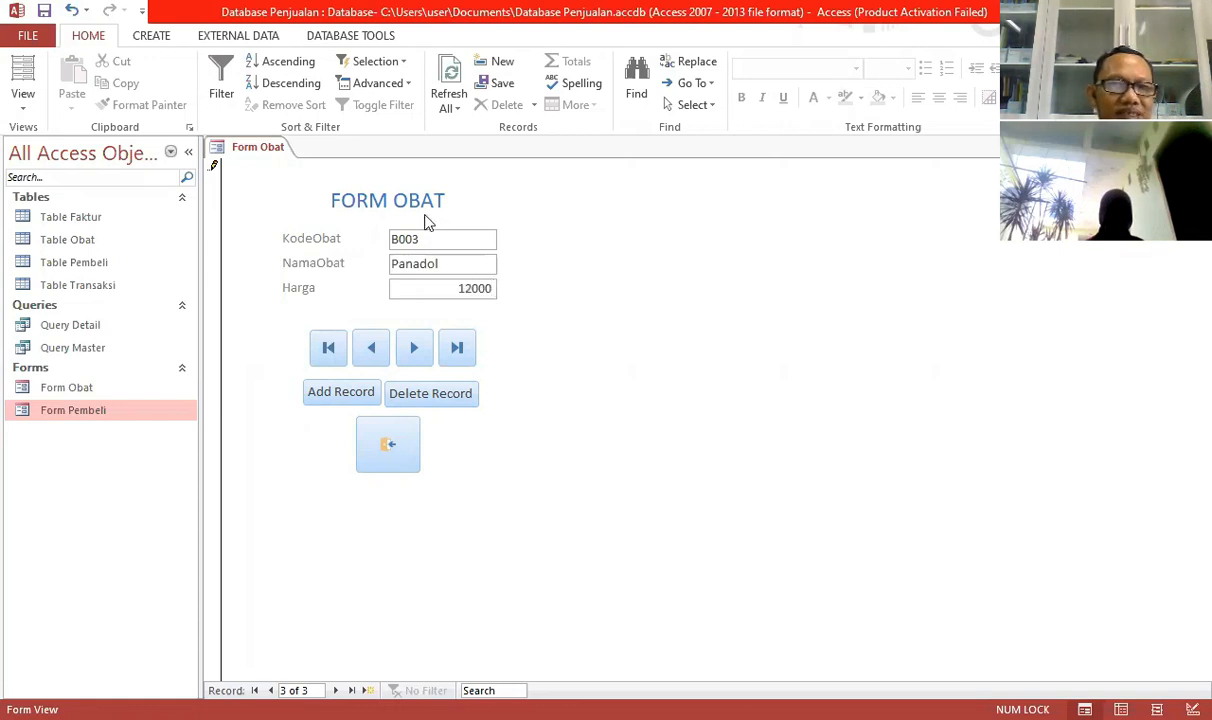
Add a record with KodeObat B004, NamaObat Vitamin C and Harga 15000.
{"action": "left_click", "coordinate": [340, 392]}
{"action": "type", "text": "BN"}
{"action": "type", "text": "0"}
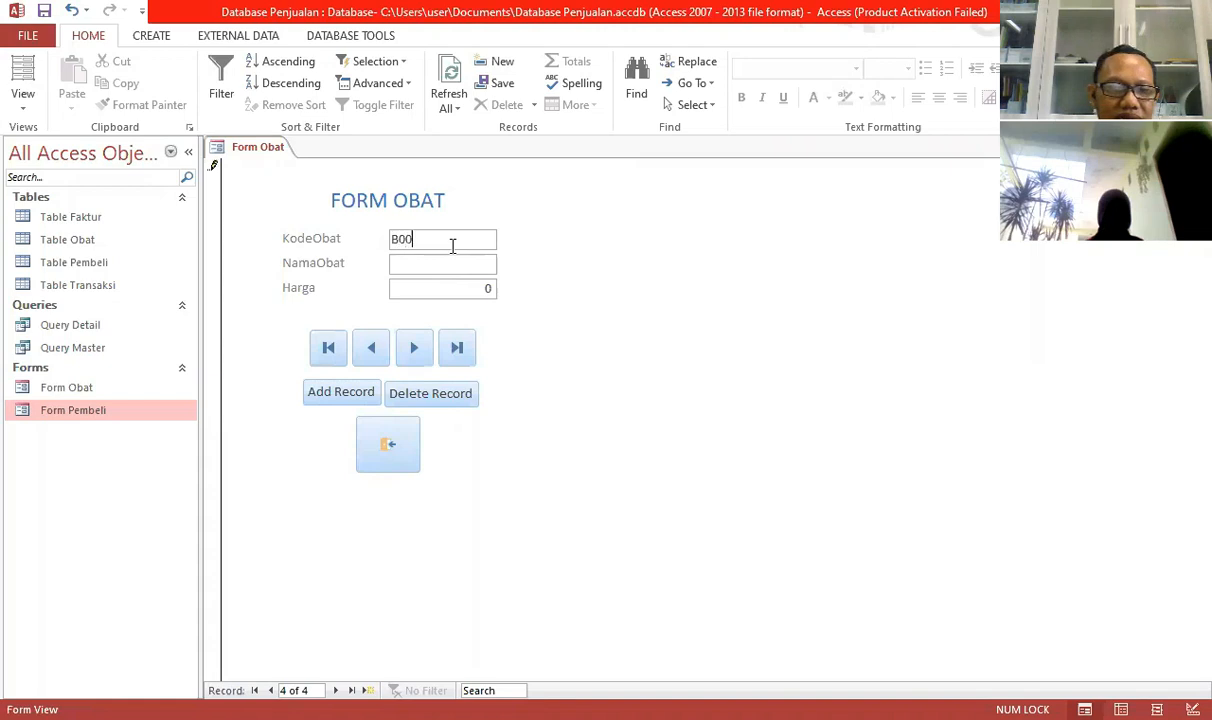
{"action": "type", "text": "Vitamin "}
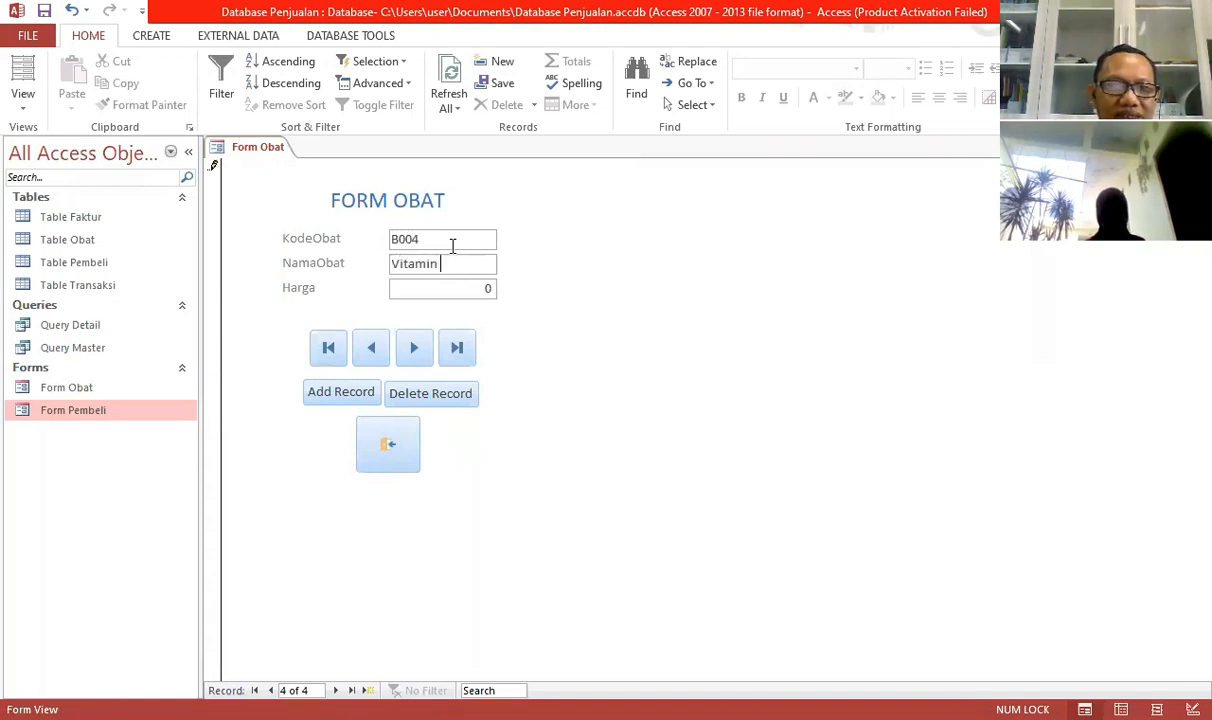
{"action": "type", "text": "C"}
{"action": "key", "text": "Tab"}
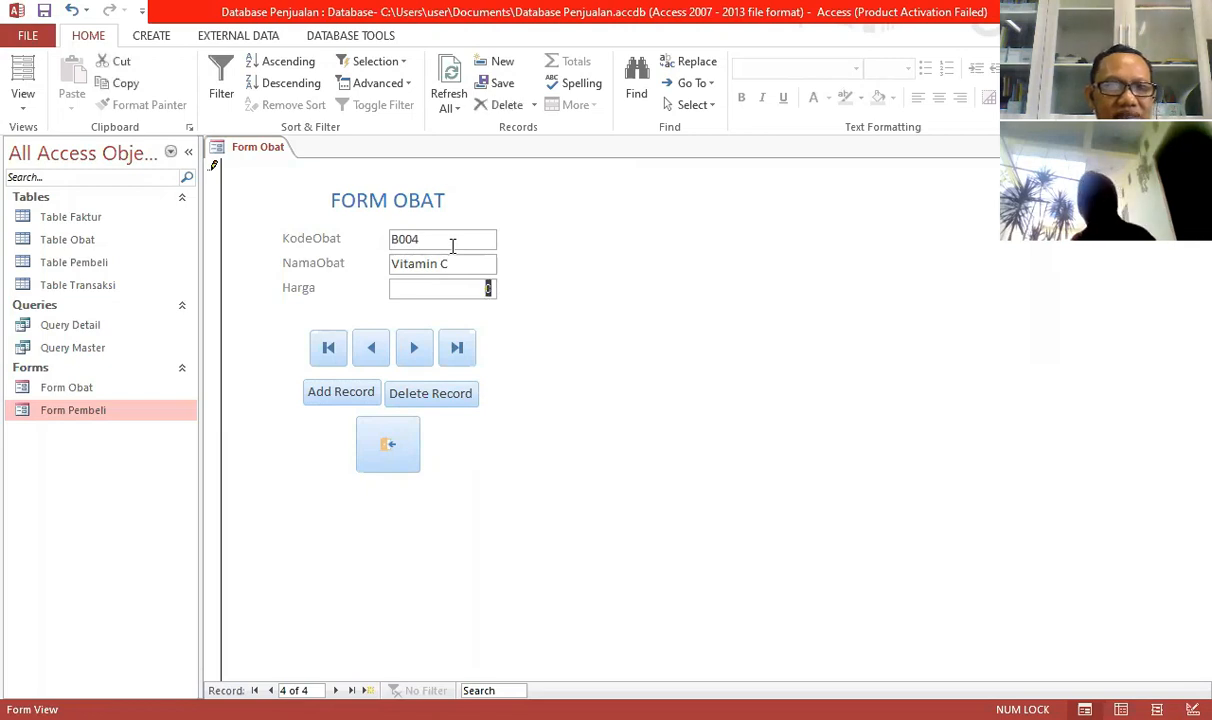
{"action": "type", "text": "15000"}
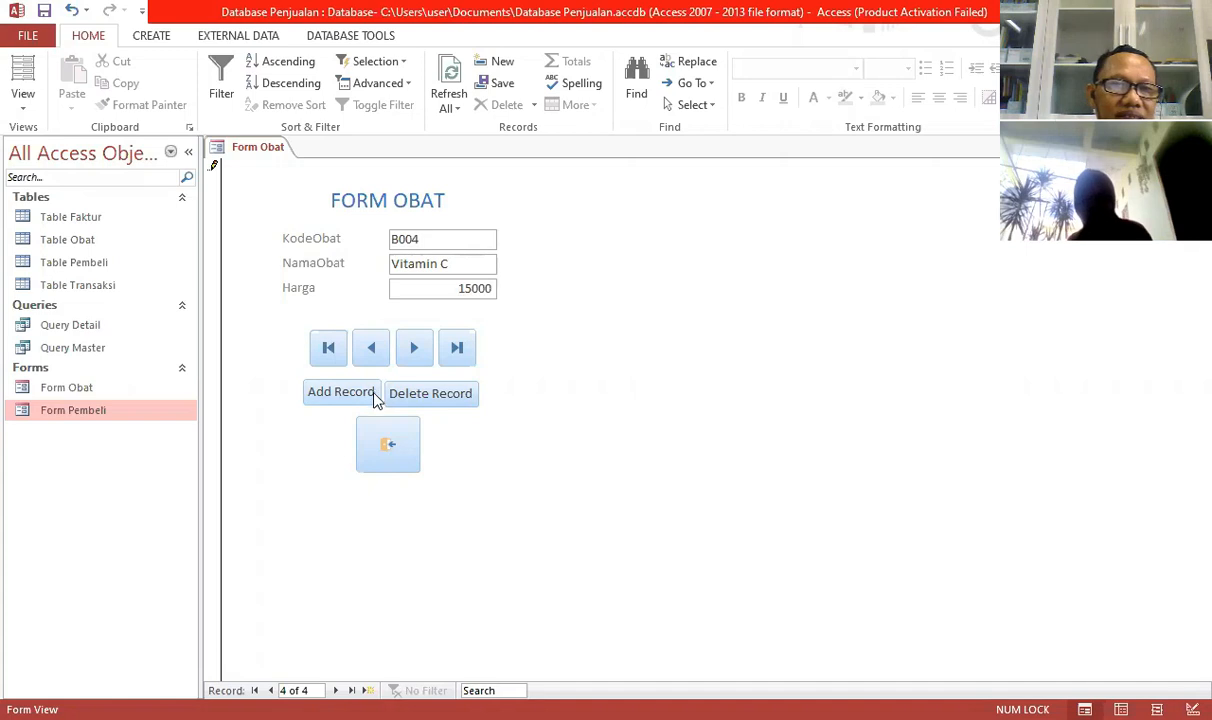
Test the form's next, previous, first and last record navigation, and close the form through its Close Form command.
{"action": "left_click", "coordinate": [414, 347]}
{"action": "left_click", "coordinate": [373, 348]}
{"action": "left_click", "coordinate": [327, 347]}
{"action": "left_click", "coordinate": [455, 349]}
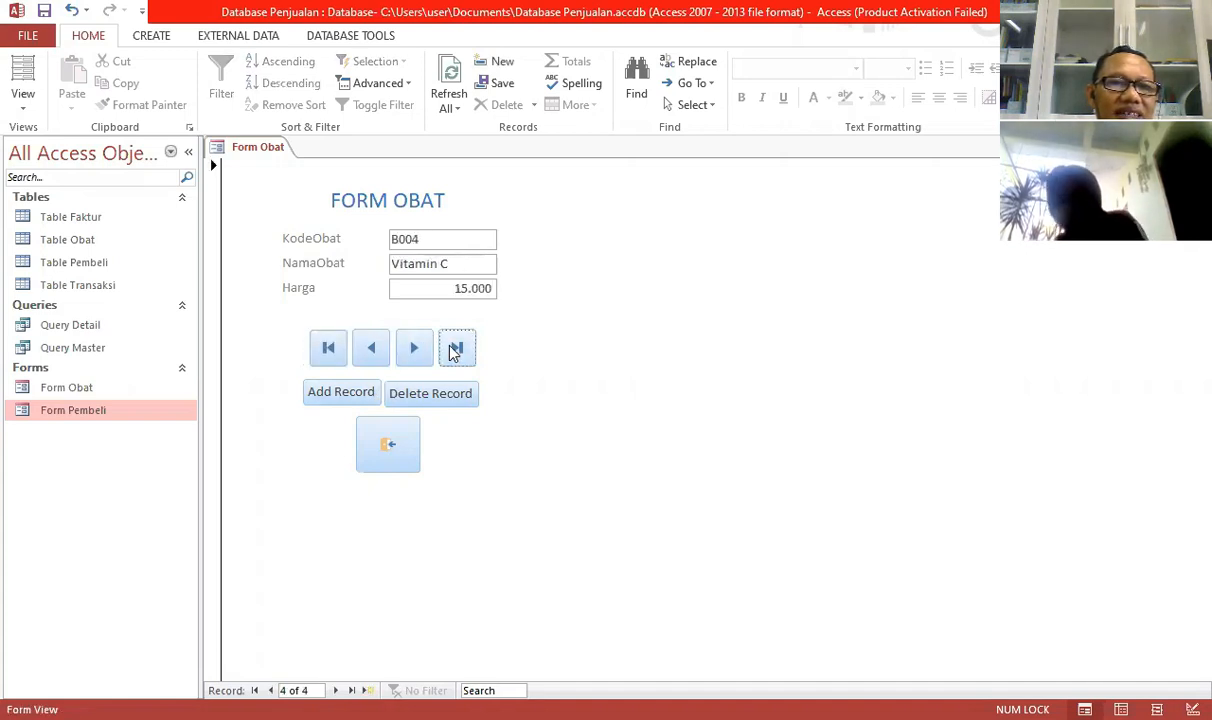
{"action": "left_click", "coordinate": [371, 349]}
{"action": "left_click", "coordinate": [371, 349]}
{"action": "left_click", "coordinate": [414, 349]}
{"action": "left_click", "coordinate": [414, 349]}
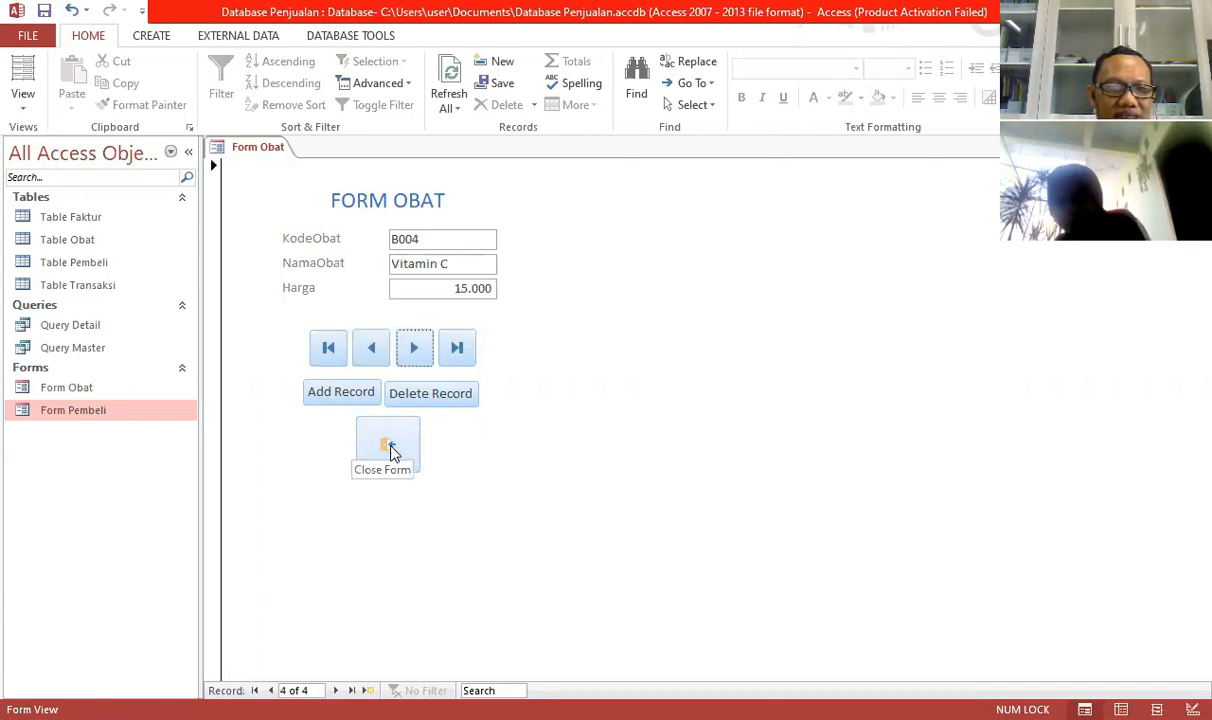
{"action": "left_click", "coordinate": [390, 448]}
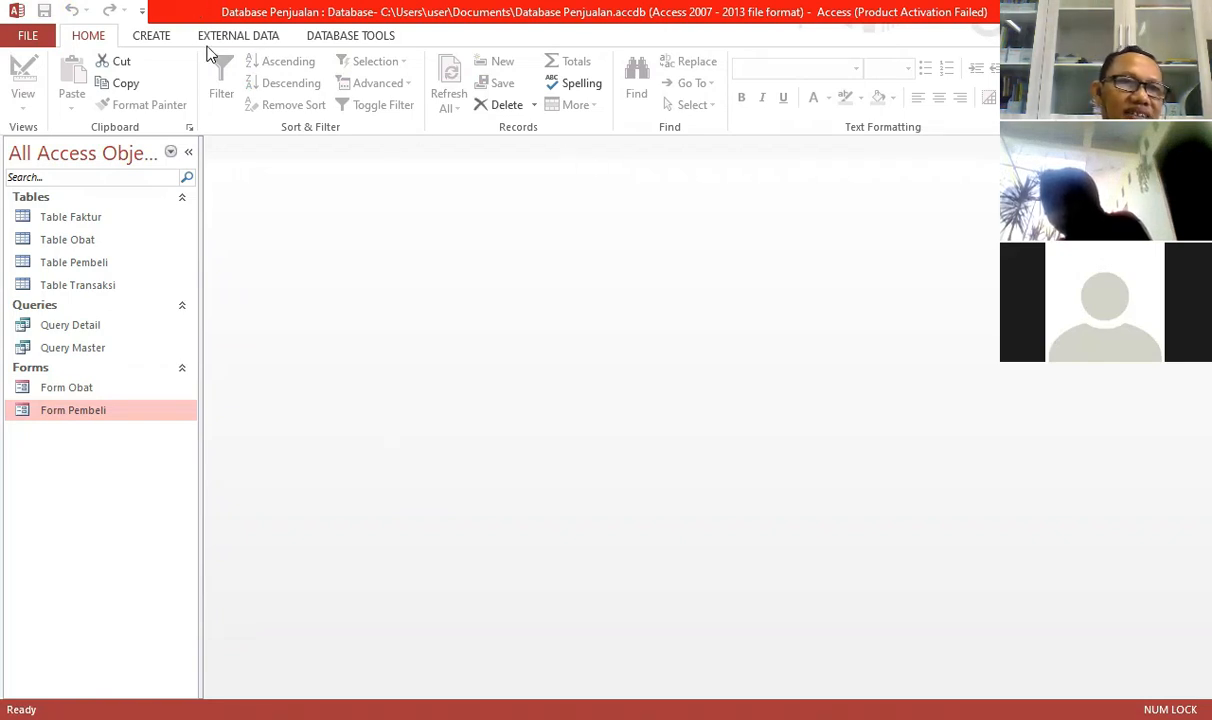
Create a blank form in Design view and set its record source to Query Master.
{"action": "left_click", "coordinate": [153, 38]}
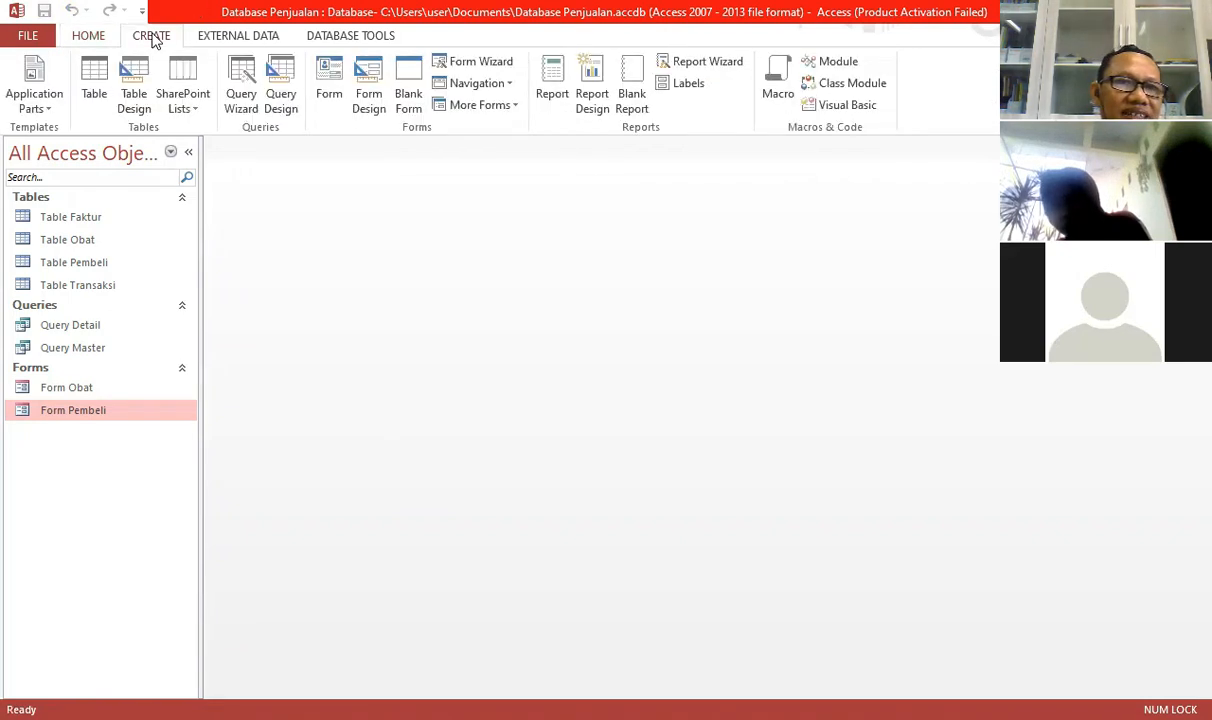
{"action": "left_click", "coordinate": [370, 88]}
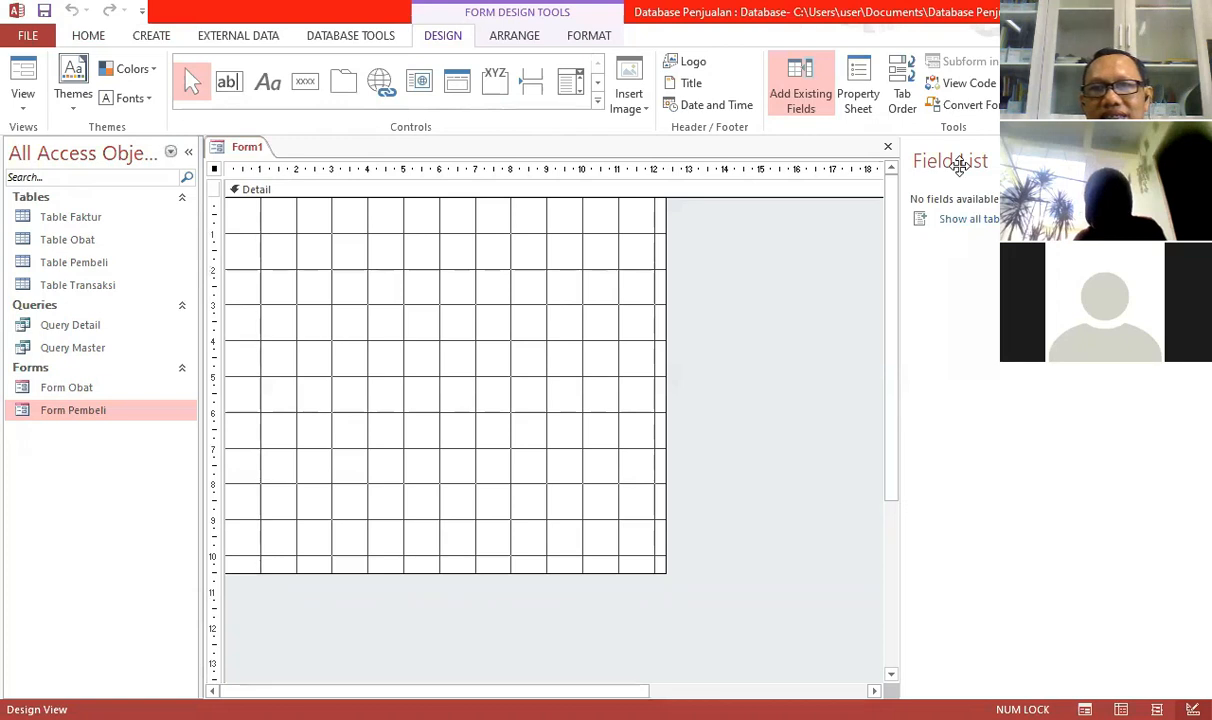
{"action": "left_click", "coordinate": [858, 85]}
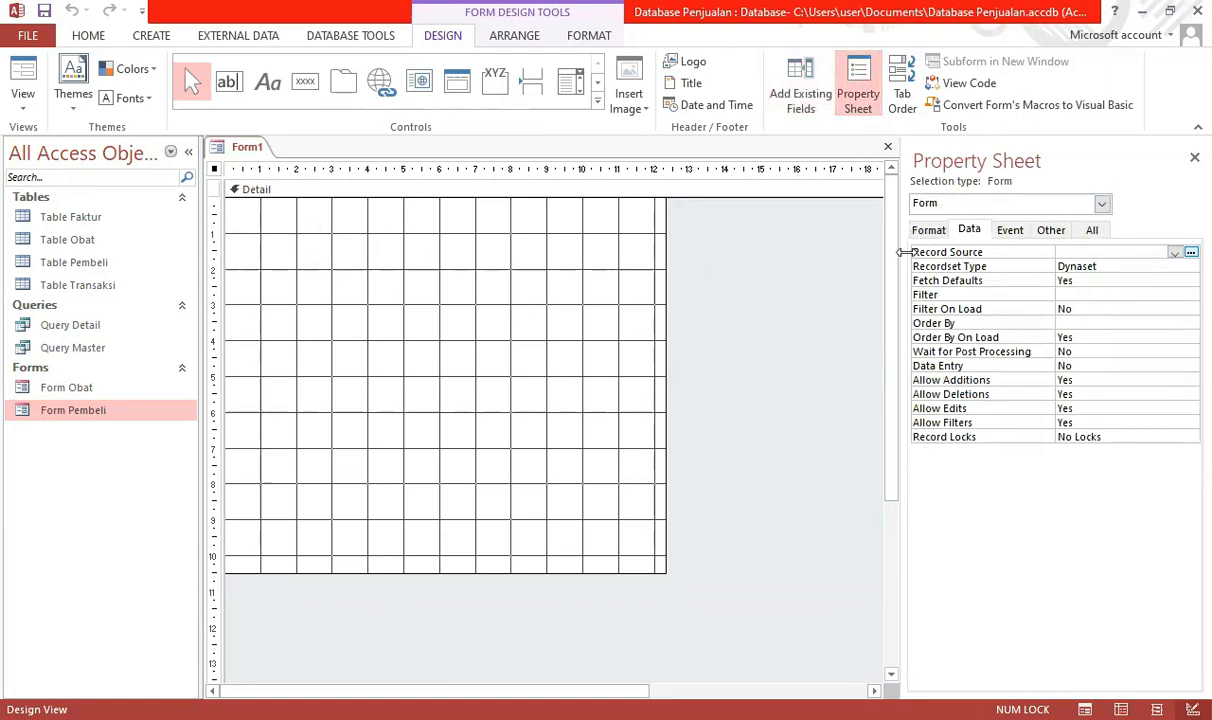
{"action": "left_click", "coordinate": [1175, 254]}
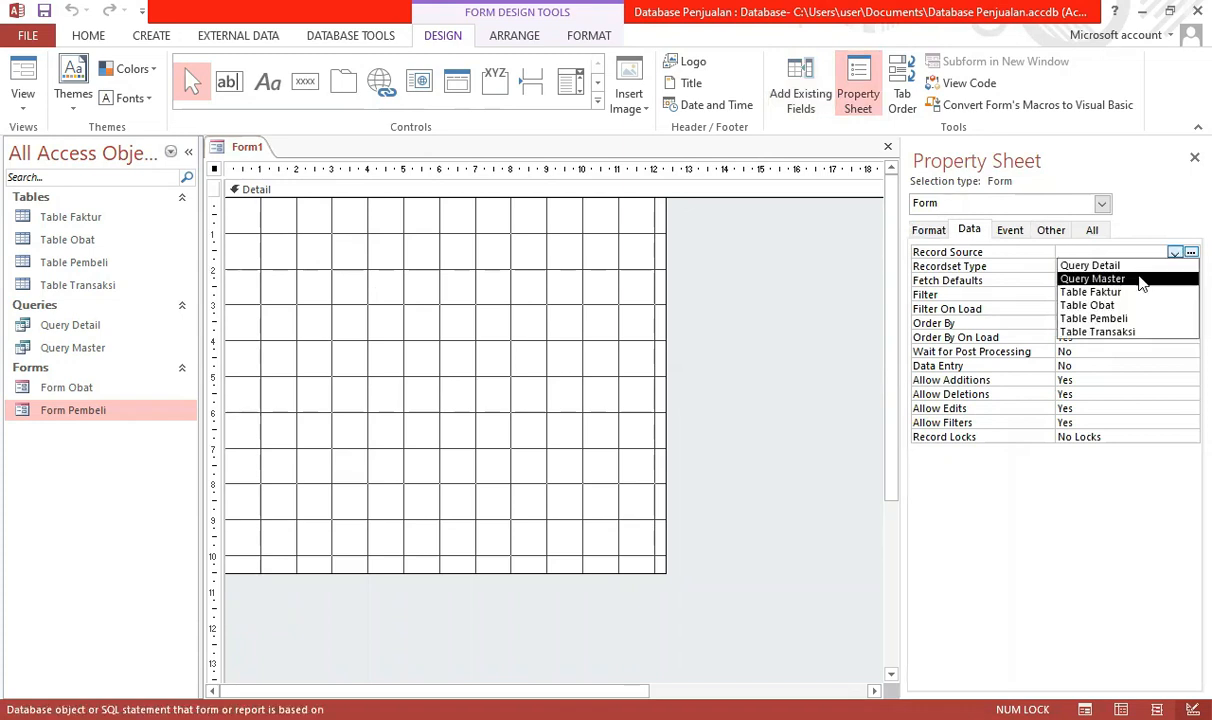
{"action": "left_click", "coordinate": [1141, 281]}
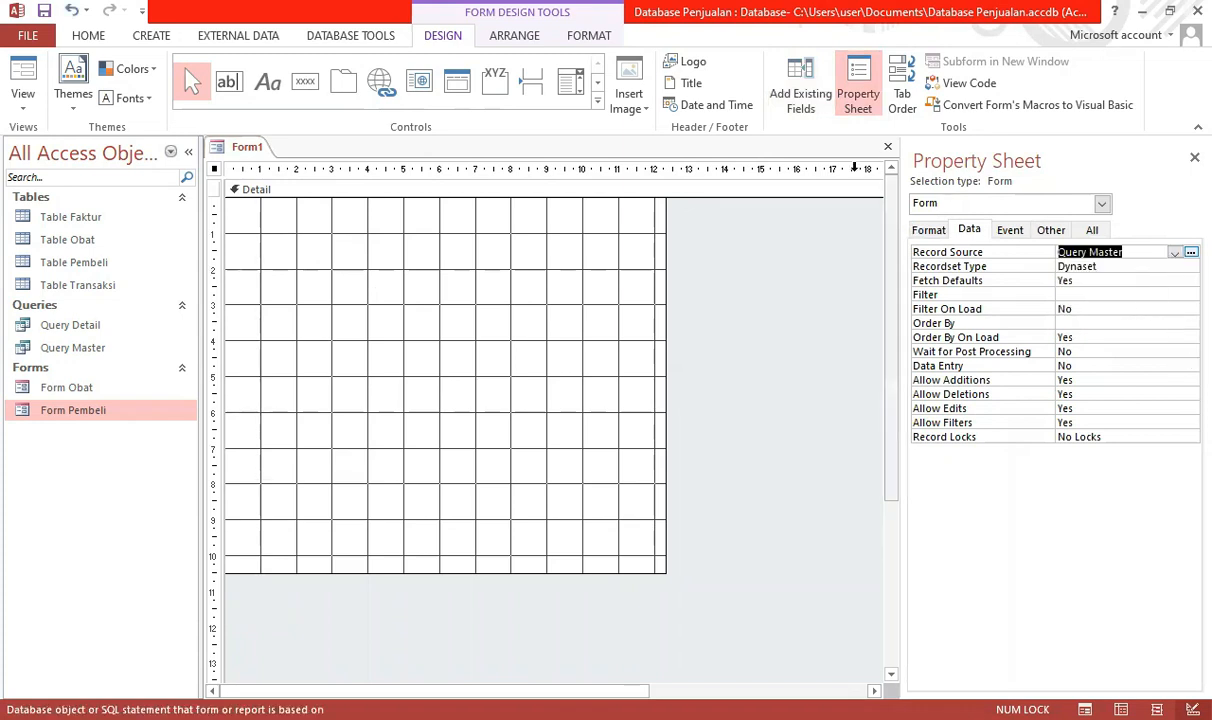
Add the existing fields NoFaktur and Tanggal together to the upper part of the form's Detail section.
{"action": "left_click", "coordinate": [798, 92]}
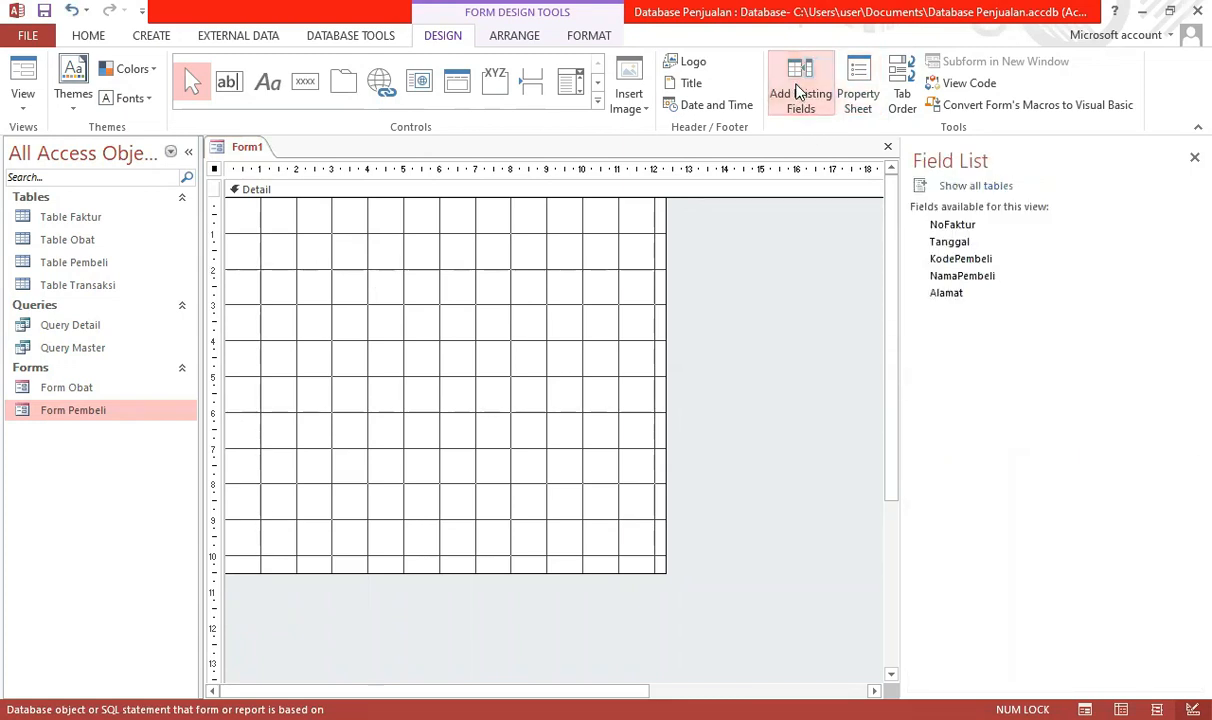
{"action": "left_click", "coordinate": [953, 226]}
{"action": "left_click", "coordinate": [950, 243], "text": "shift"}
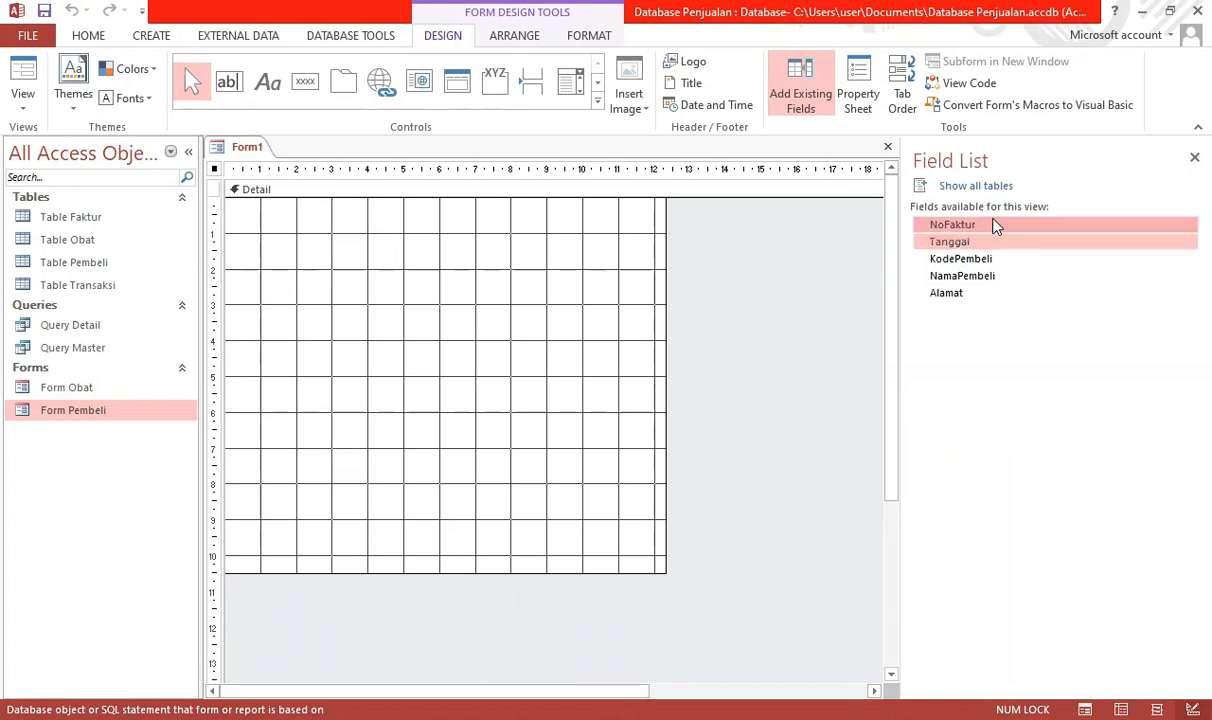
{"action": "left_click_drag", "start_coordinate": [990, 227], "coordinate": [341, 266]}
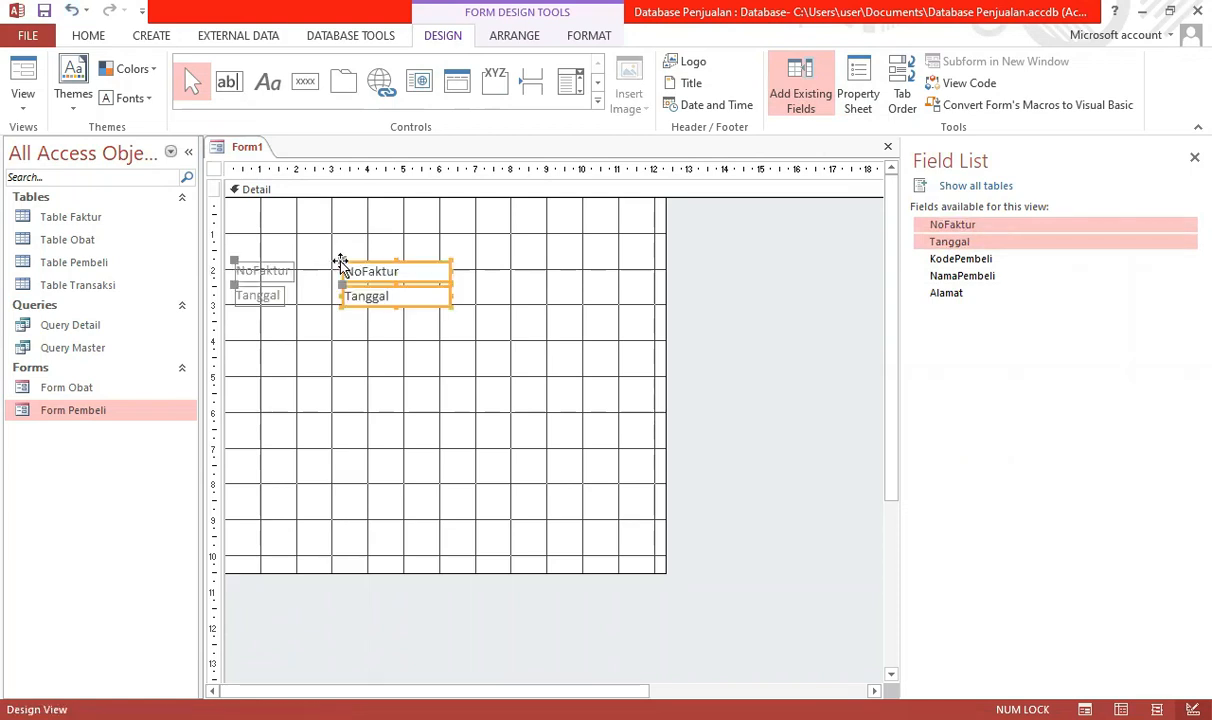
{"action": "left_click", "coordinate": [576, 317]}
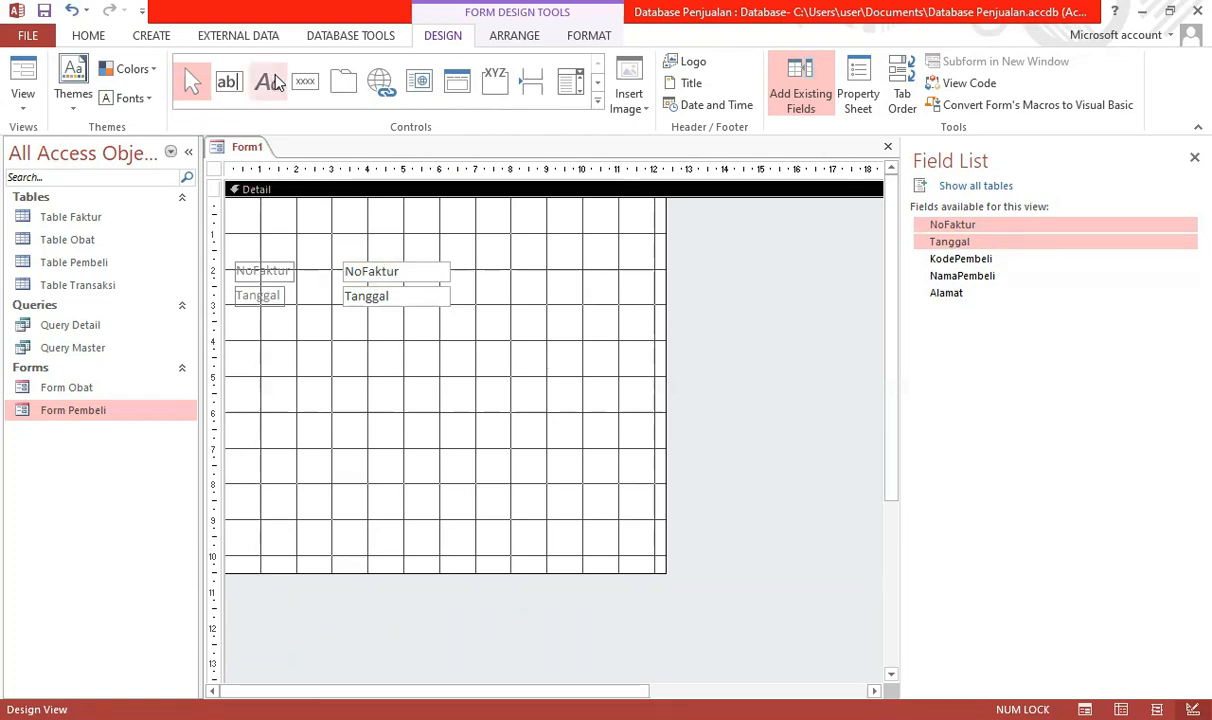
{"action": "left_click", "coordinate": [572, 82]}
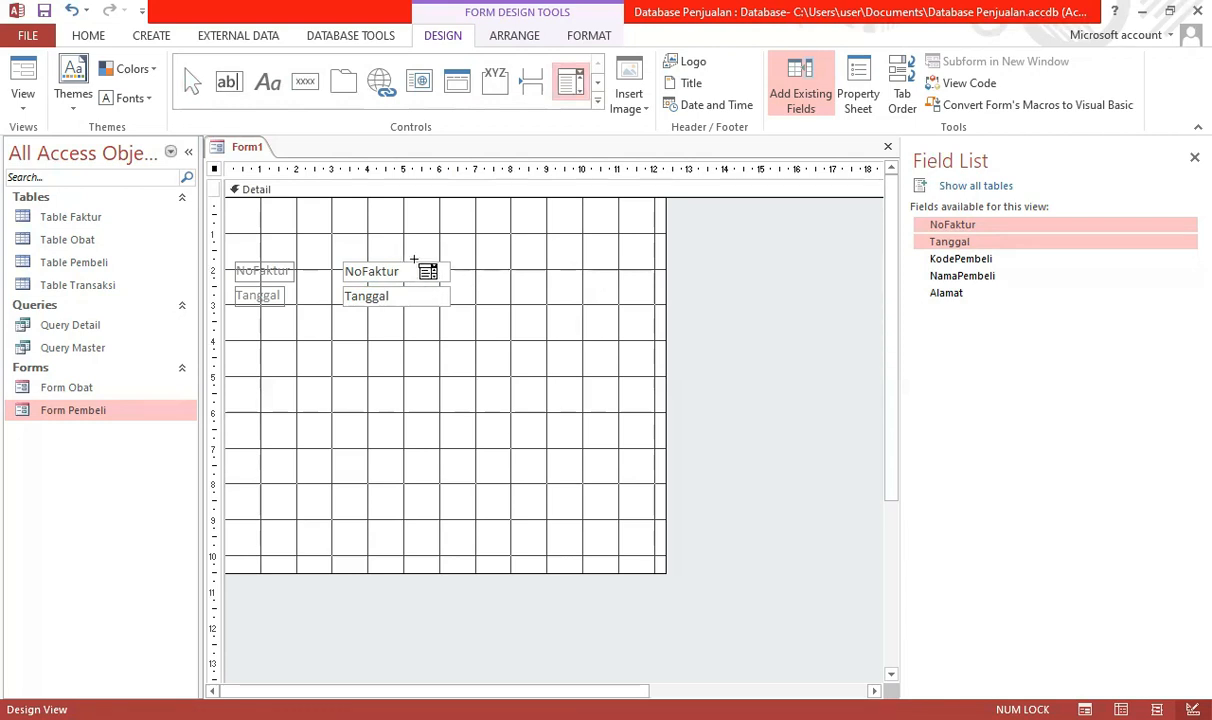
{"action": "left_click", "coordinate": [579, 265]}
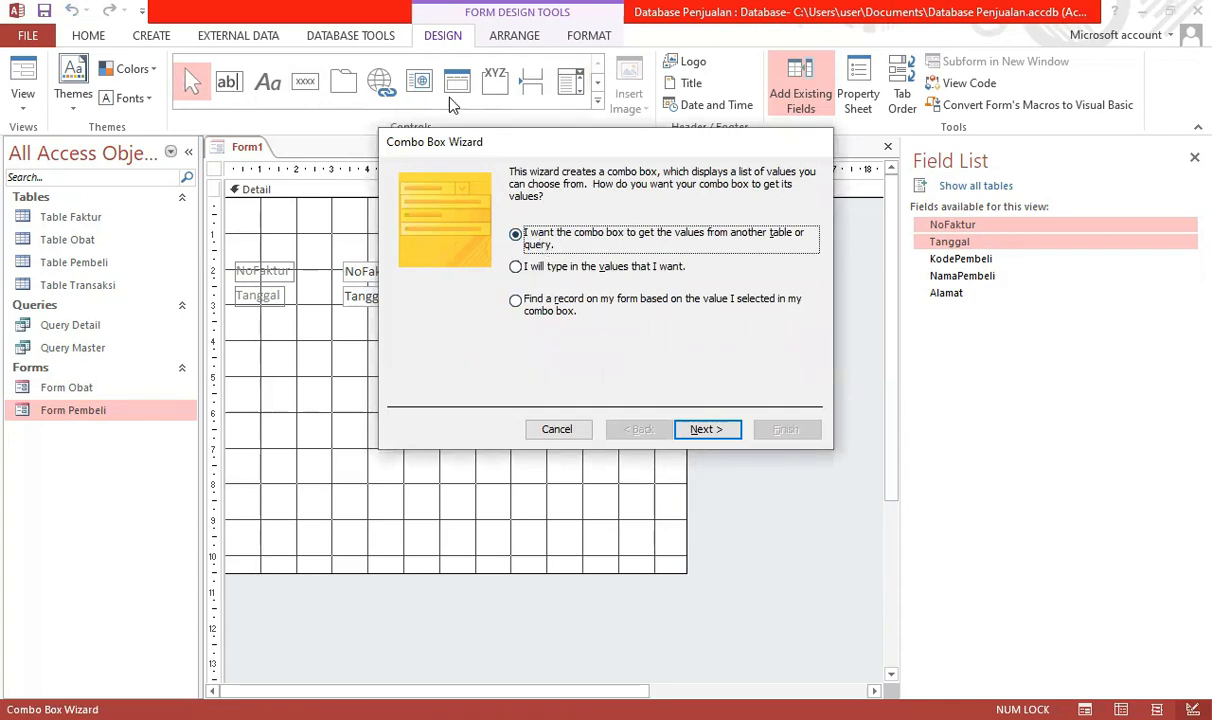
{"action": "left_click", "coordinate": [564, 432]}
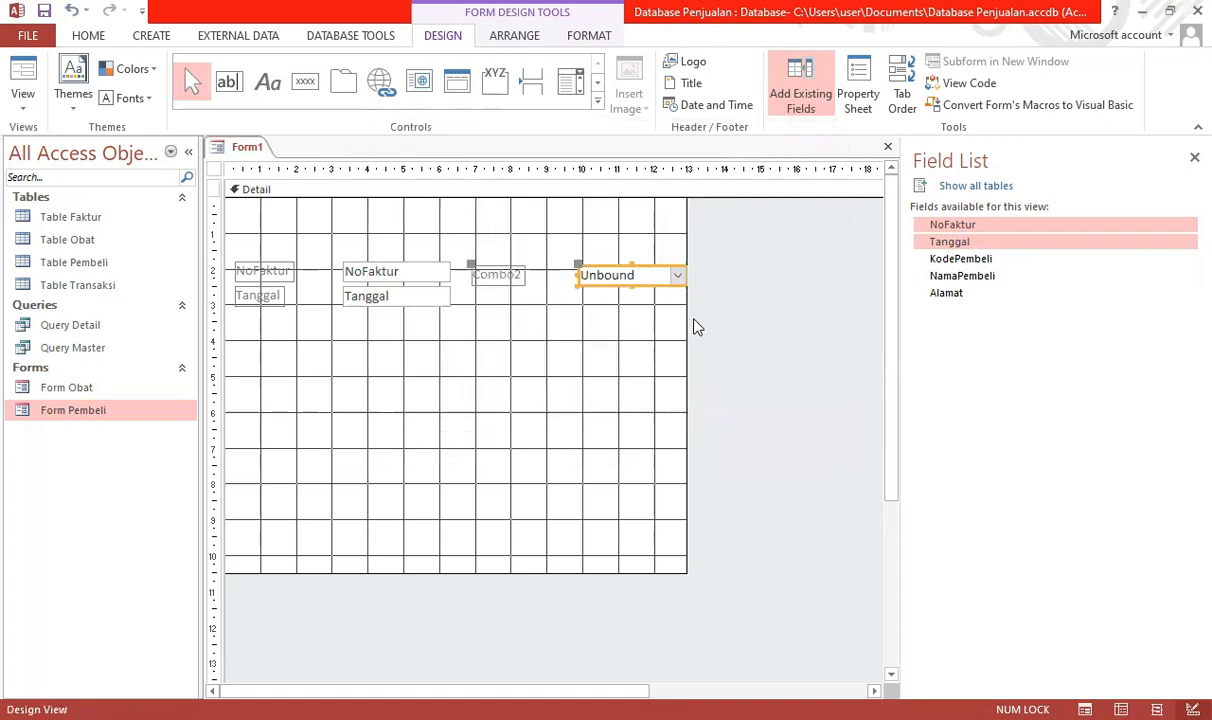
{"action": "key", "text": "Delete"}
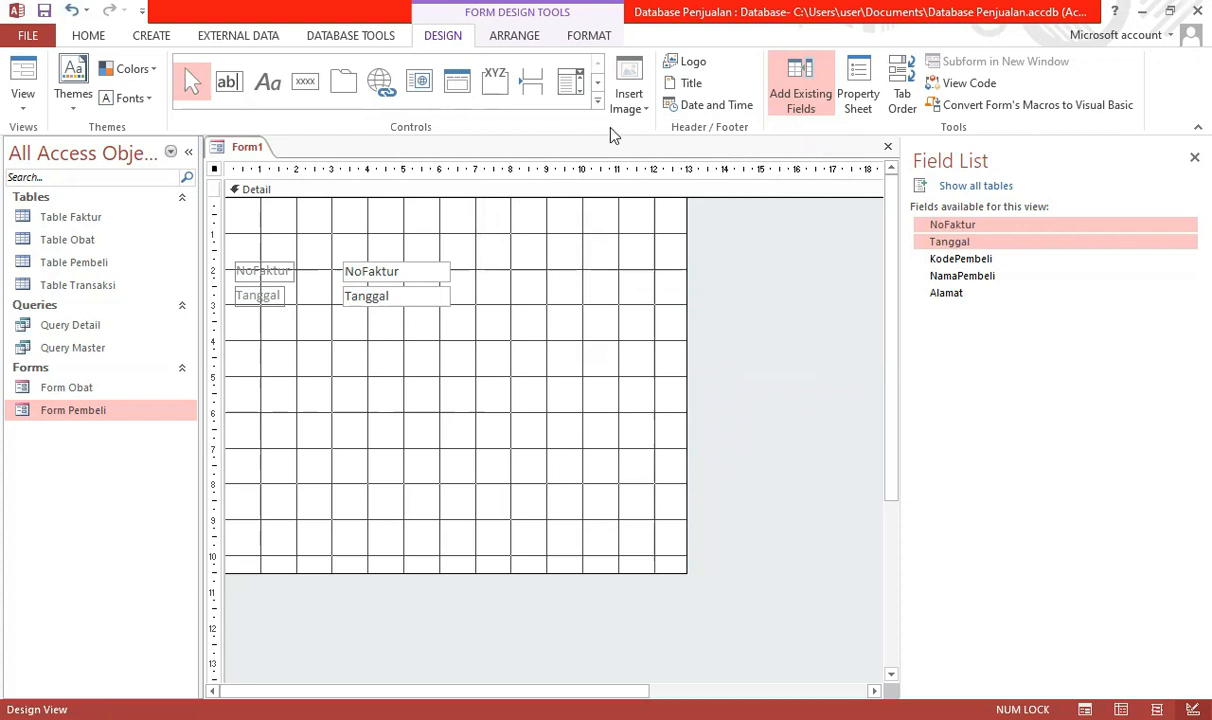
{"action": "left_click", "coordinate": [597, 100]}
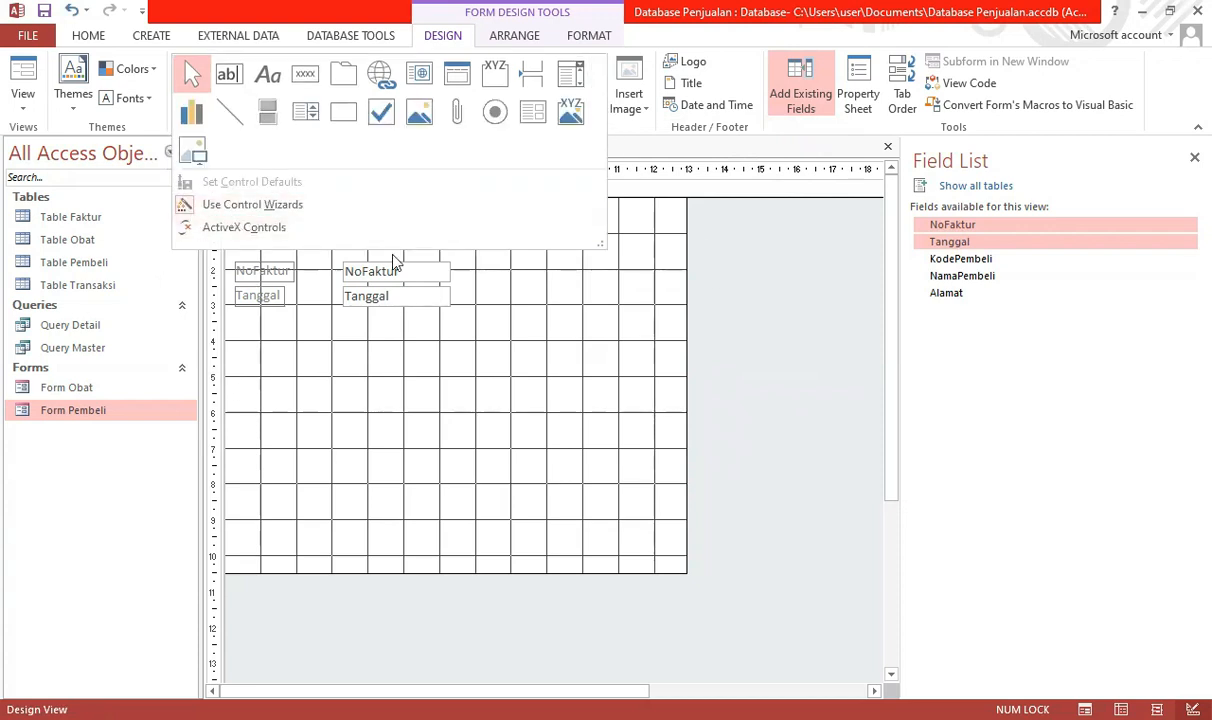
{"action": "left_click", "coordinate": [507, 378]}
Place a combo box beside the NoFaktur field and have it get its values from Table Pembeli.
{"action": "left_click", "coordinate": [569, 80]}
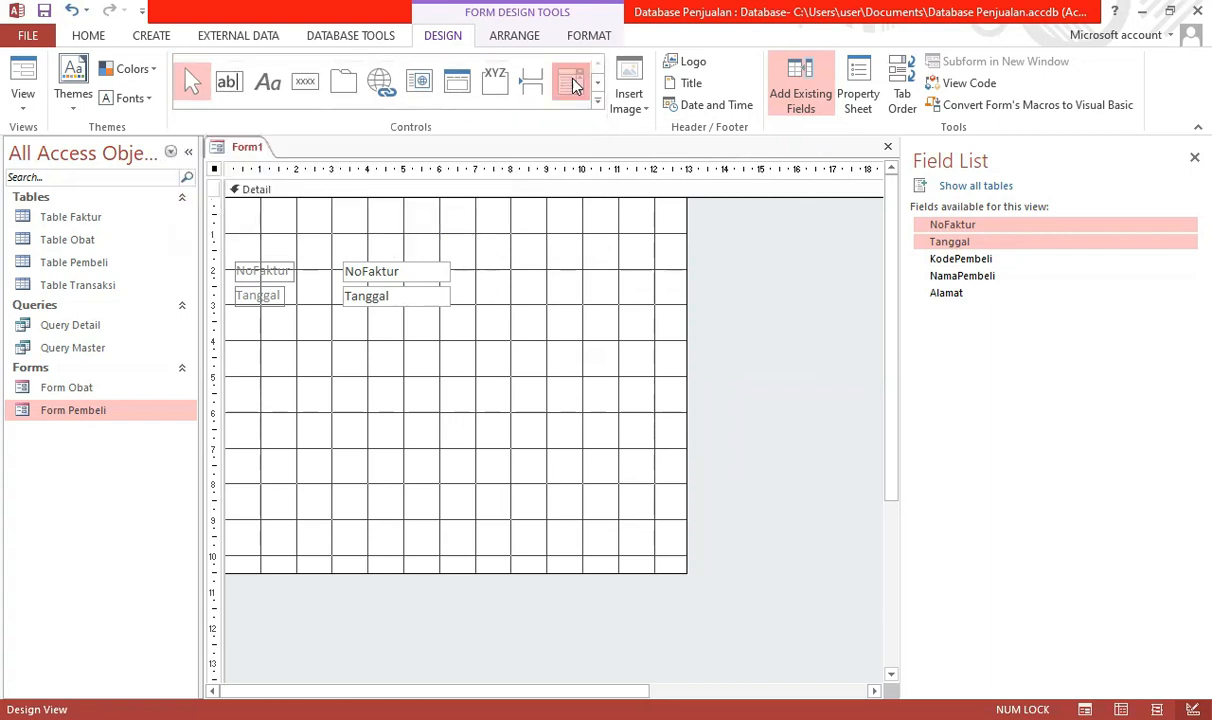
{"action": "left_click", "coordinate": [578, 265]}
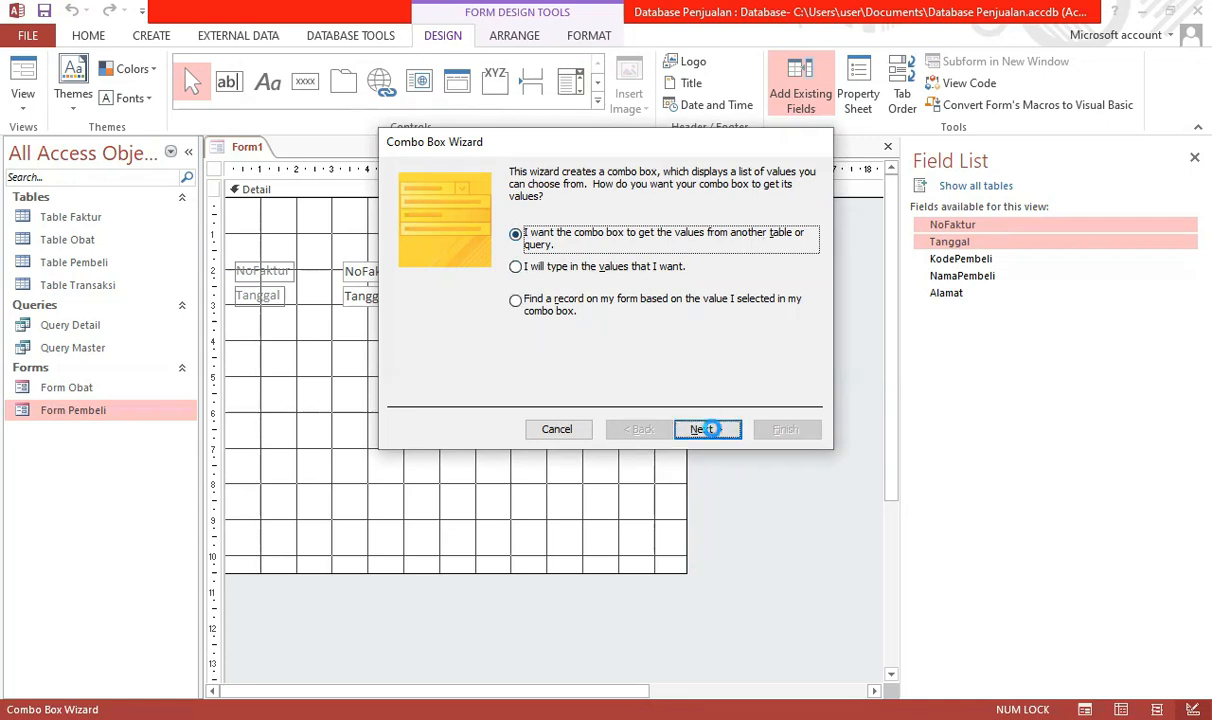
{"action": "left_click", "coordinate": [706, 429]}
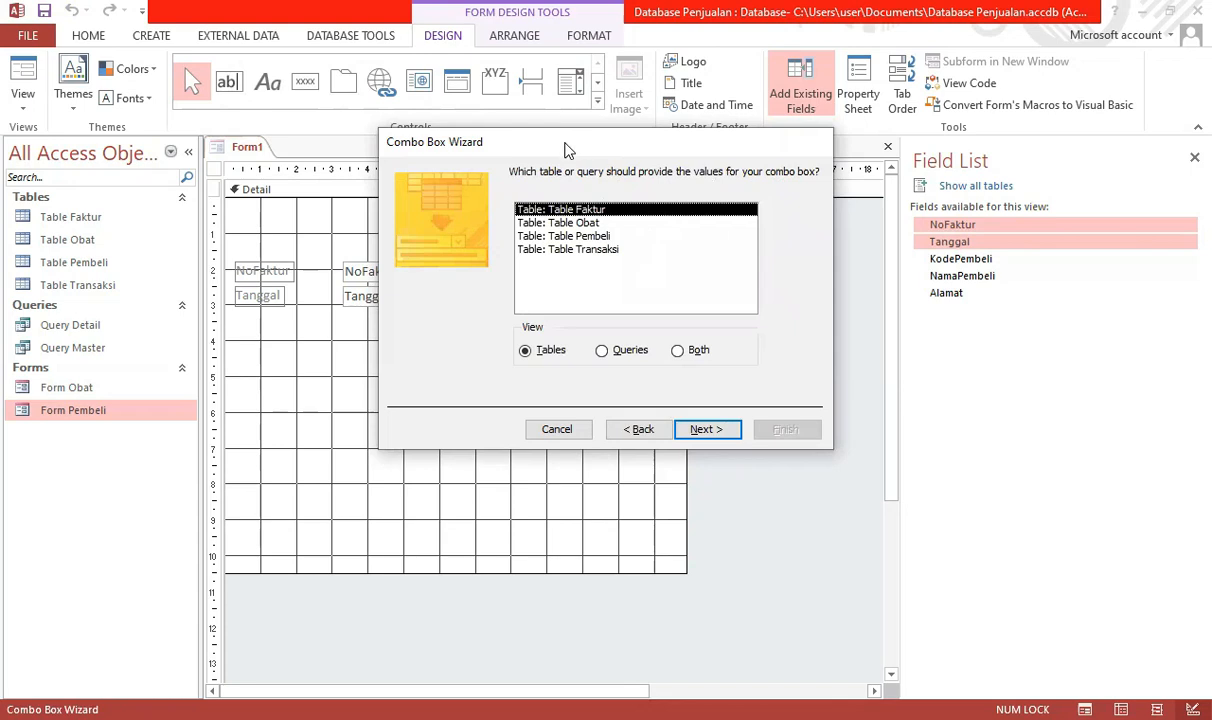
{"action": "left_click_drag", "start_coordinate": [565, 145], "coordinate": [573, 336]}
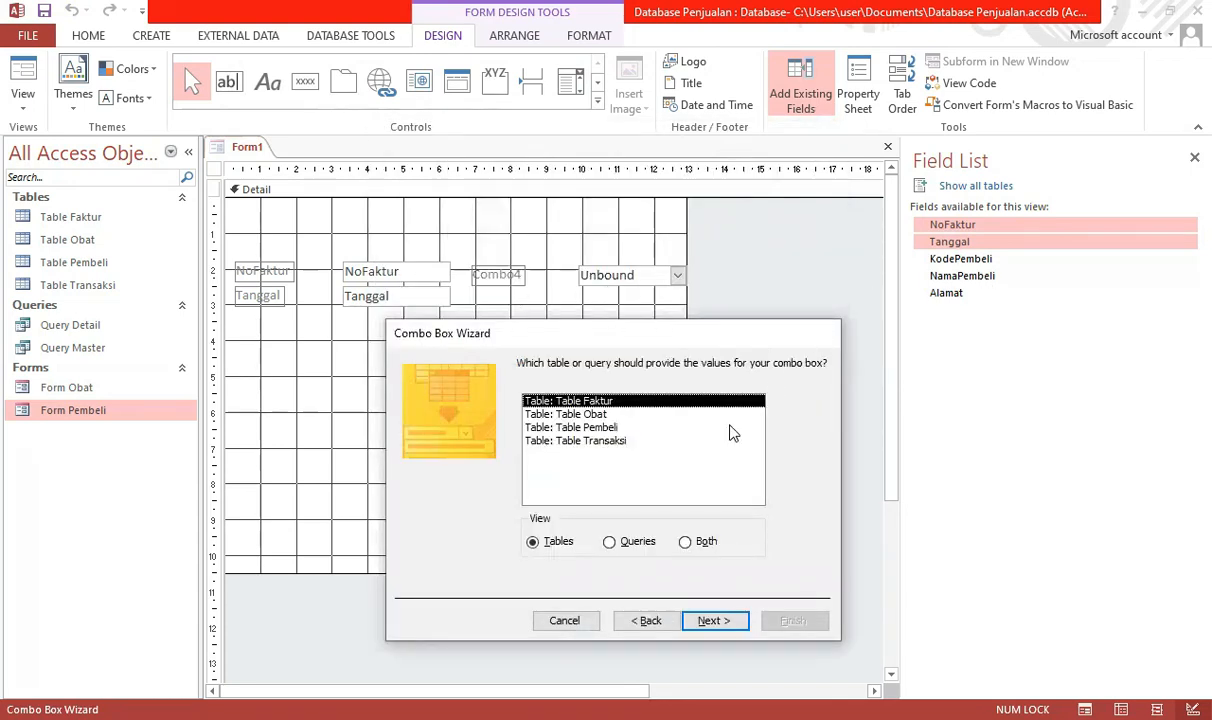
{"action": "left_click", "coordinate": [568, 427]}
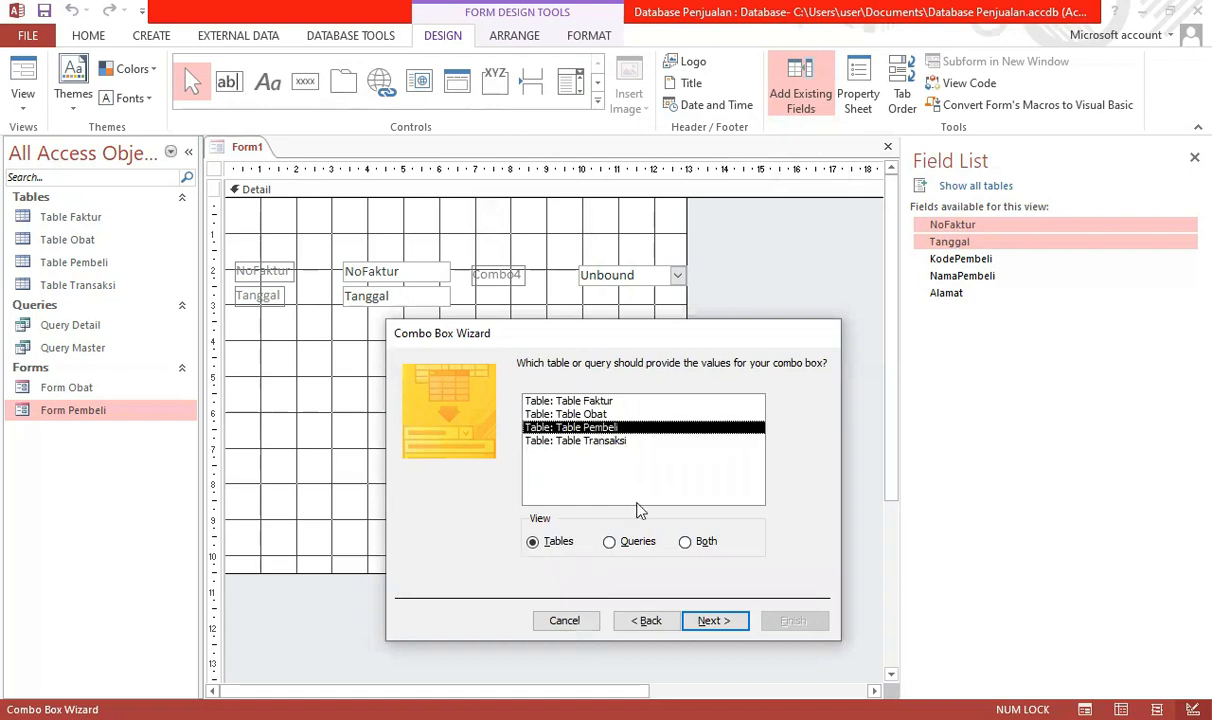
{"action": "left_click", "coordinate": [710, 621]}
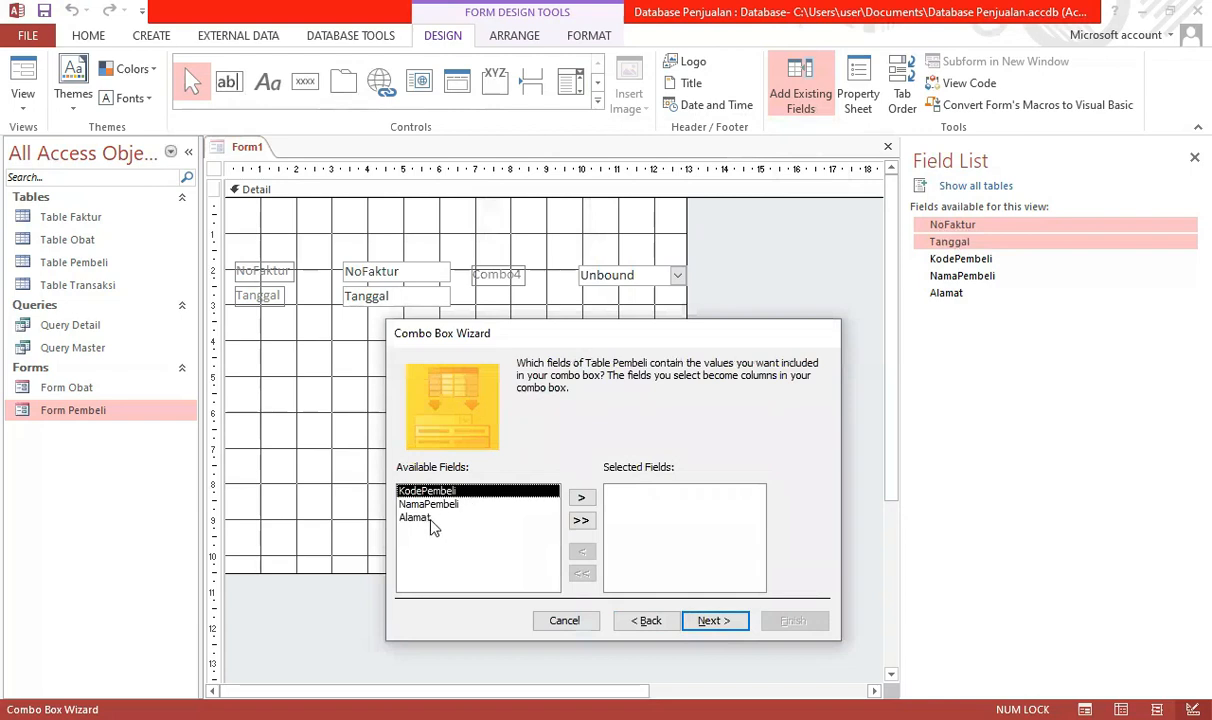
Include the KodePembeli and NamaPembeli fields as combo box columns, without a sort order.
{"action": "left_click", "coordinate": [581, 499]}
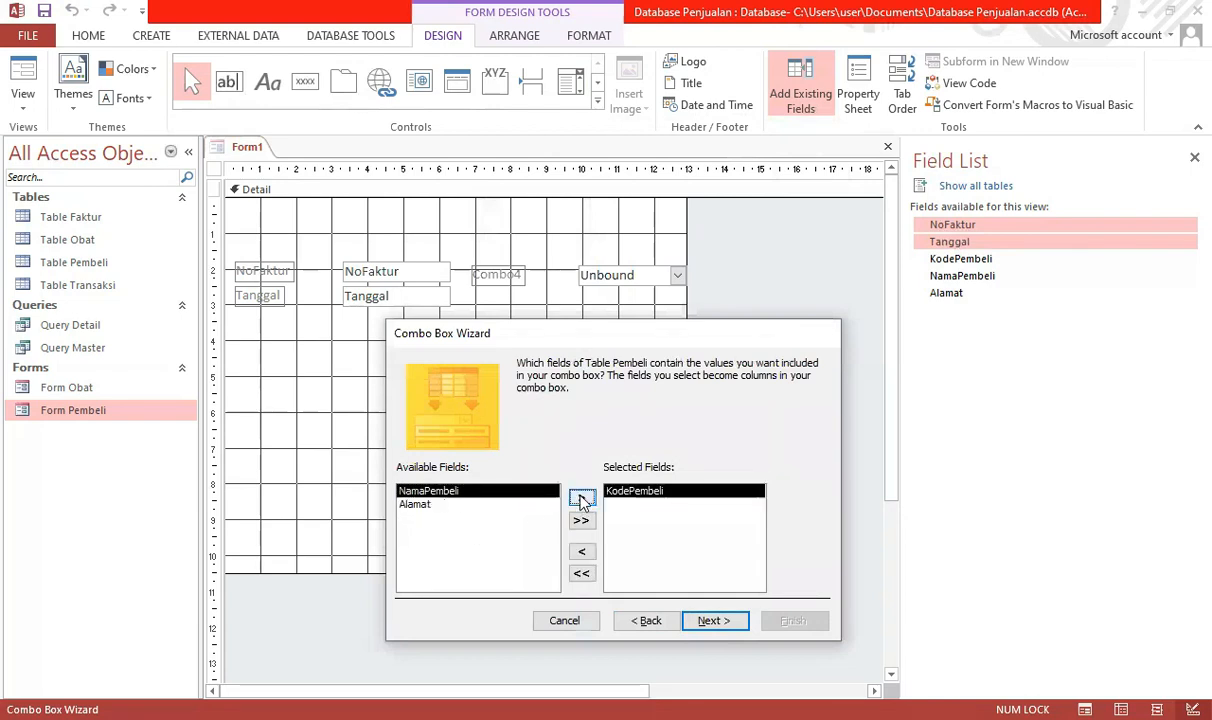
{"action": "left_click", "coordinate": [581, 499]}
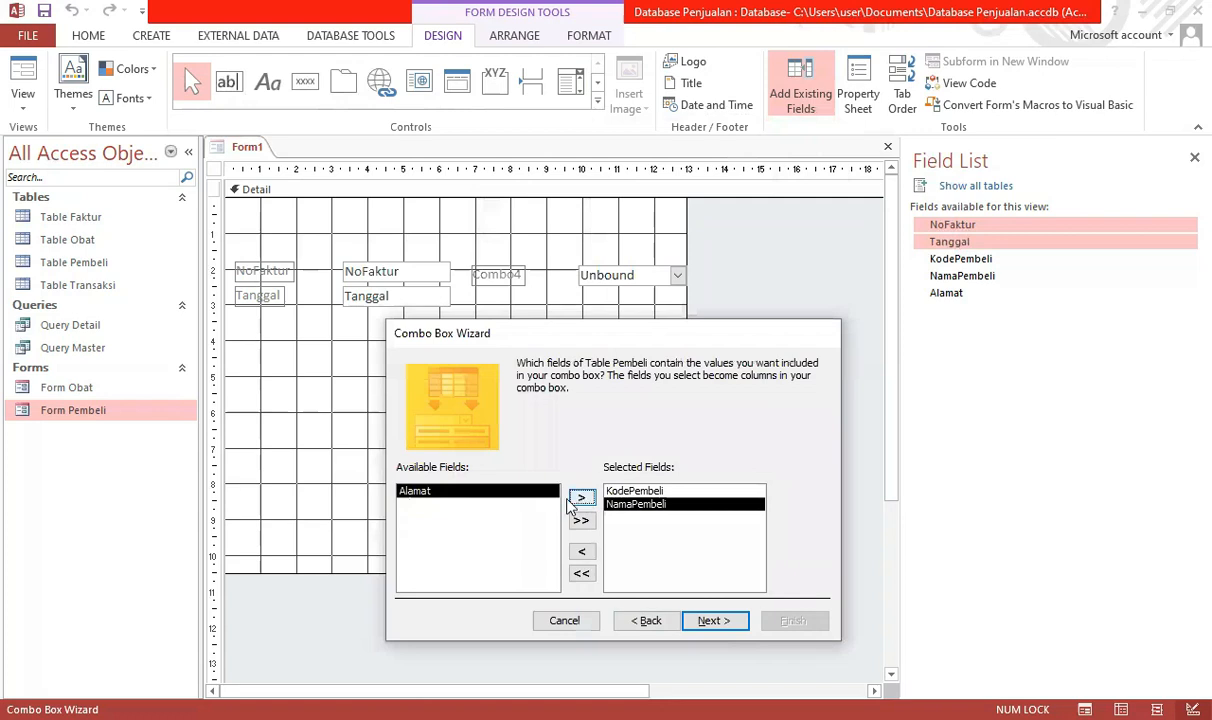
{"action": "left_click", "coordinate": [722, 620]}
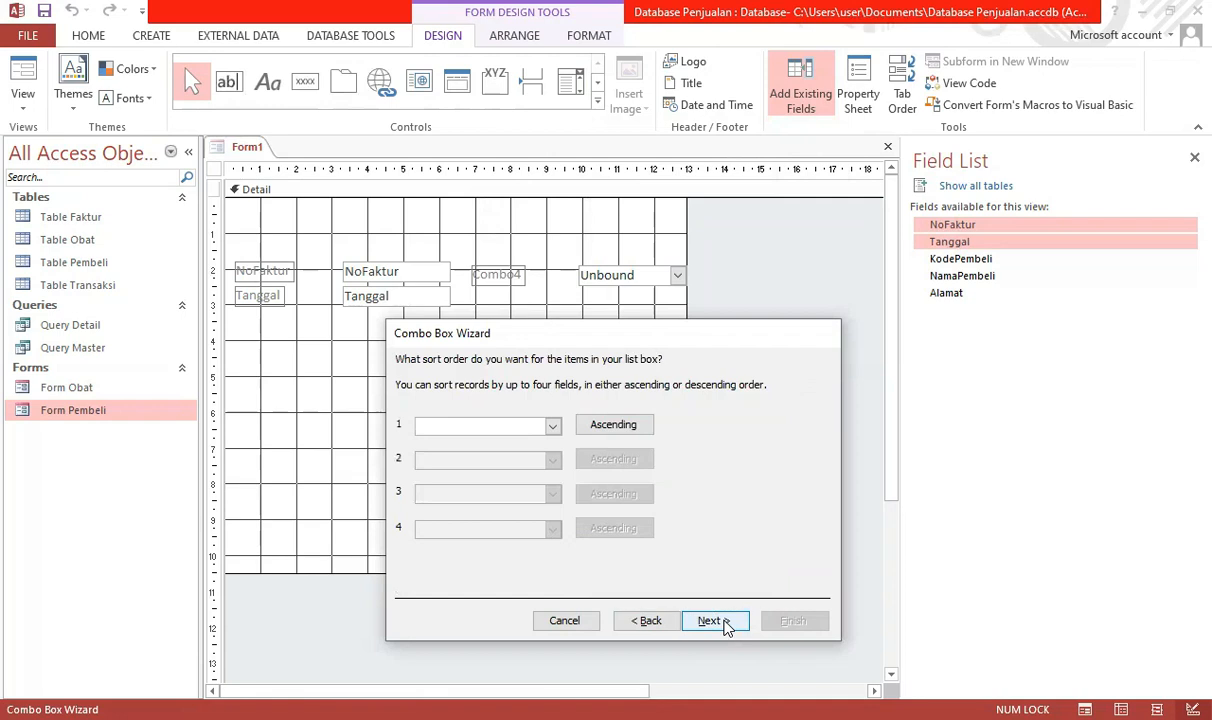
{"action": "left_click", "coordinate": [723, 620]}
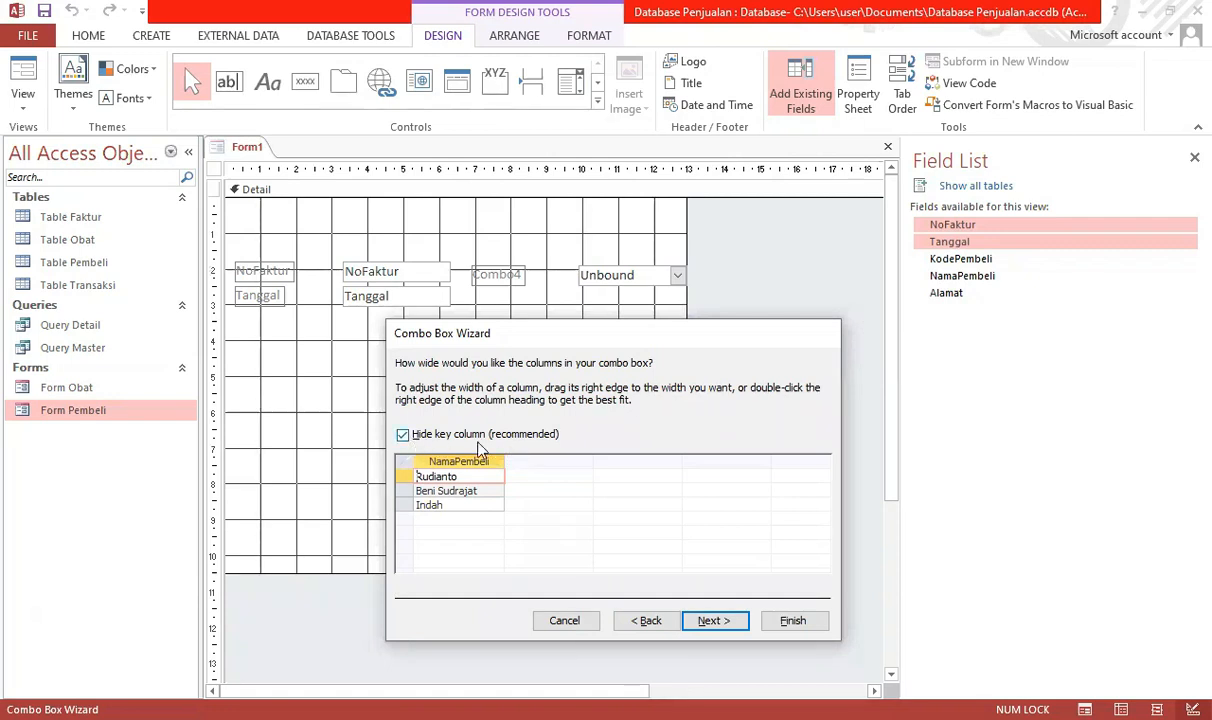
Show the key column in the combo box, narrow the KodePembeli column and widen the NamaPembeli column.
{"action": "left_click", "coordinate": [403, 435]}
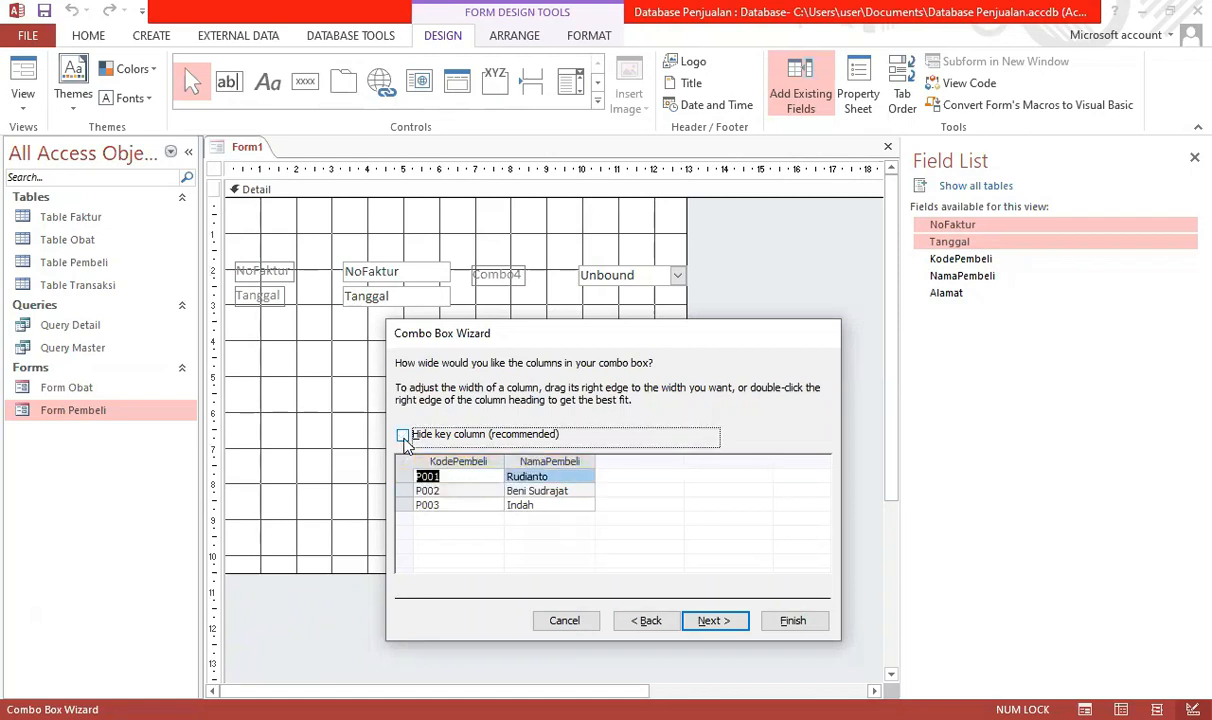
{"action": "mouse_move", "coordinate": [503, 462]}
{"action": "left_mouse_down"}
{"action": "mouse_move", "coordinate": [478, 462]}
{"action": "mouse_move", "coordinate": [491, 462]}
{"action": "left_mouse_up"}
{"action": "left_click_drag", "start_coordinate": [580, 462], "coordinate": [616, 462]}
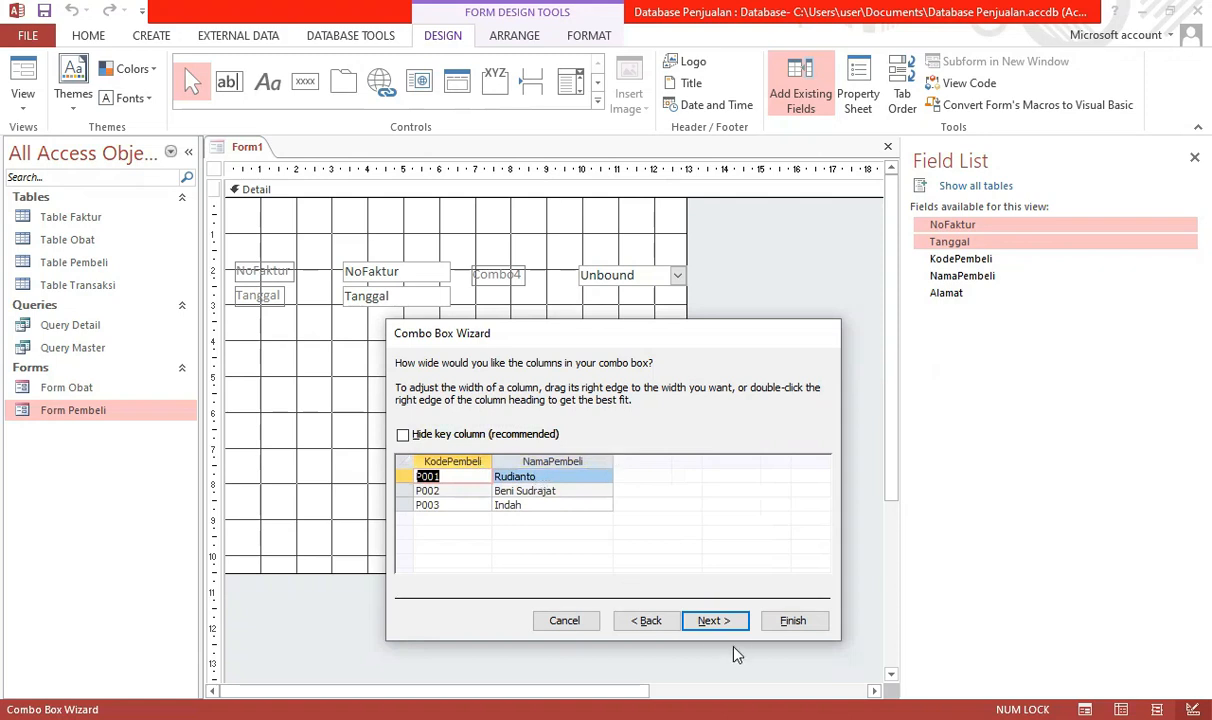
{"action": "left_click", "coordinate": [403, 434]}
{"action": "left_click", "coordinate": [403, 434]}
{"action": "left_click", "coordinate": [403, 434]}
{"action": "left_click", "coordinate": [403, 434]}
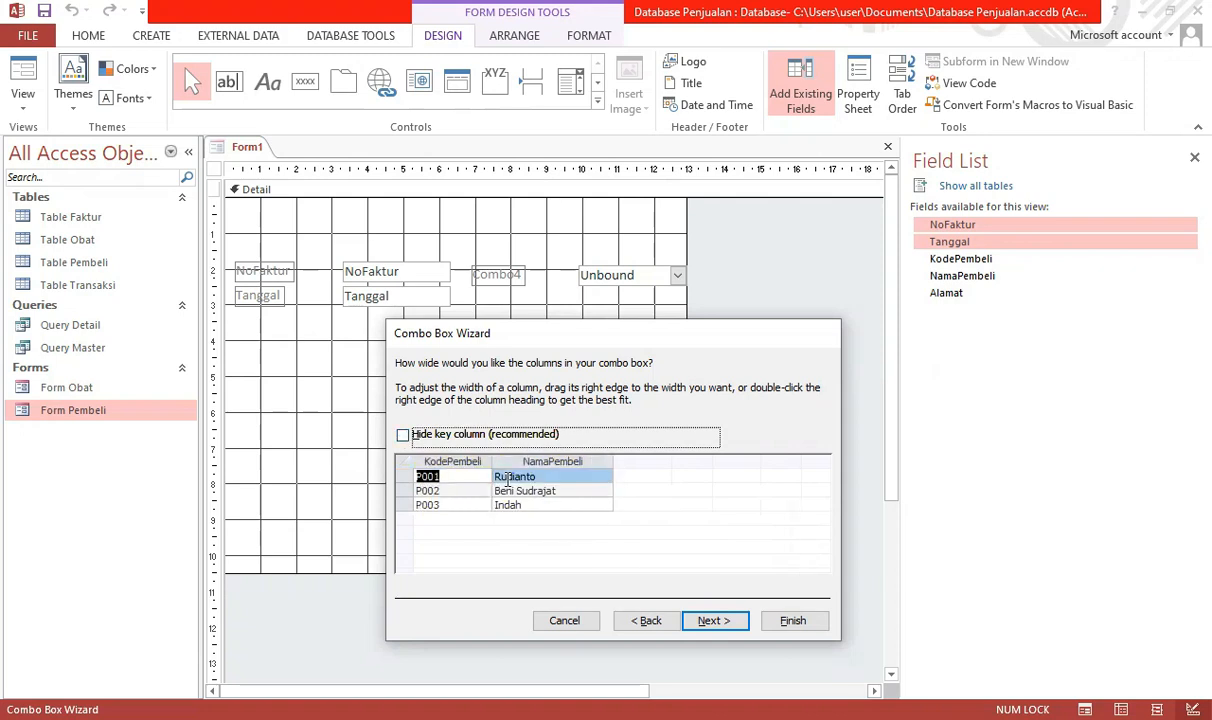
{"action": "left_click_drag", "start_coordinate": [491, 465], "coordinate": [482, 472]}
{"action": "left_click", "coordinate": [714, 622]}
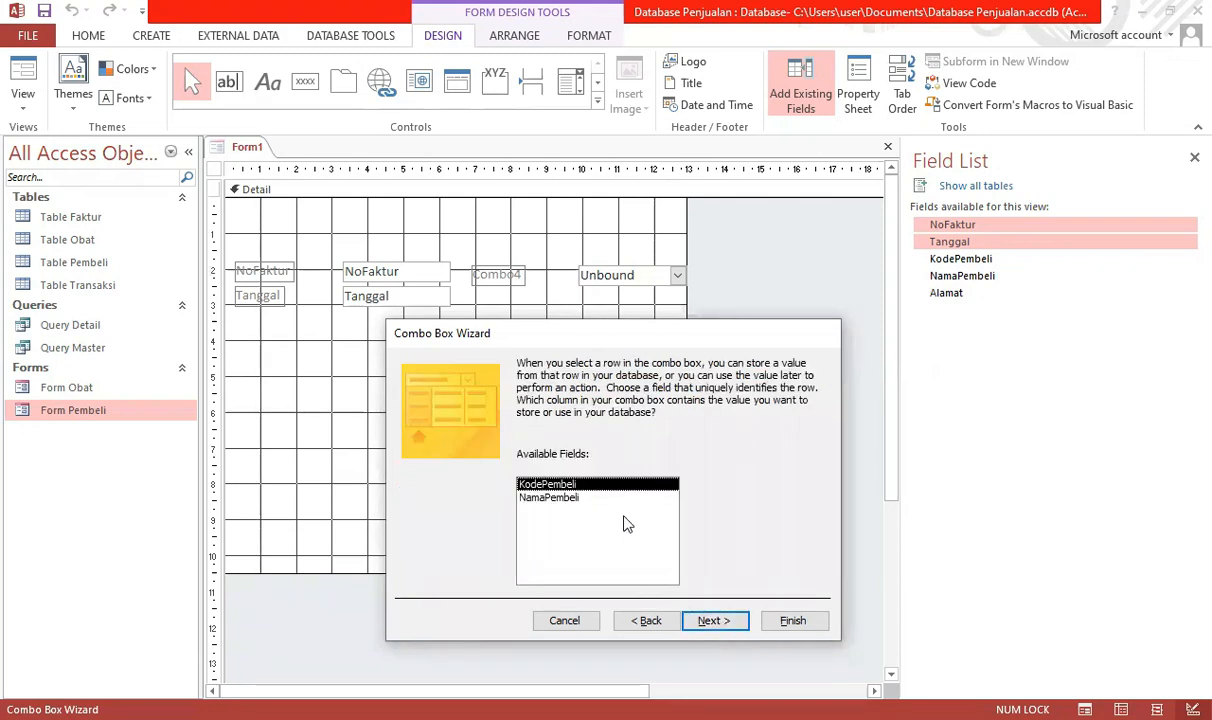
Use KodePembeli as the combo box's identifying value and store it in the KodePembeli field.
{"action": "left_click", "coordinate": [724, 624]}
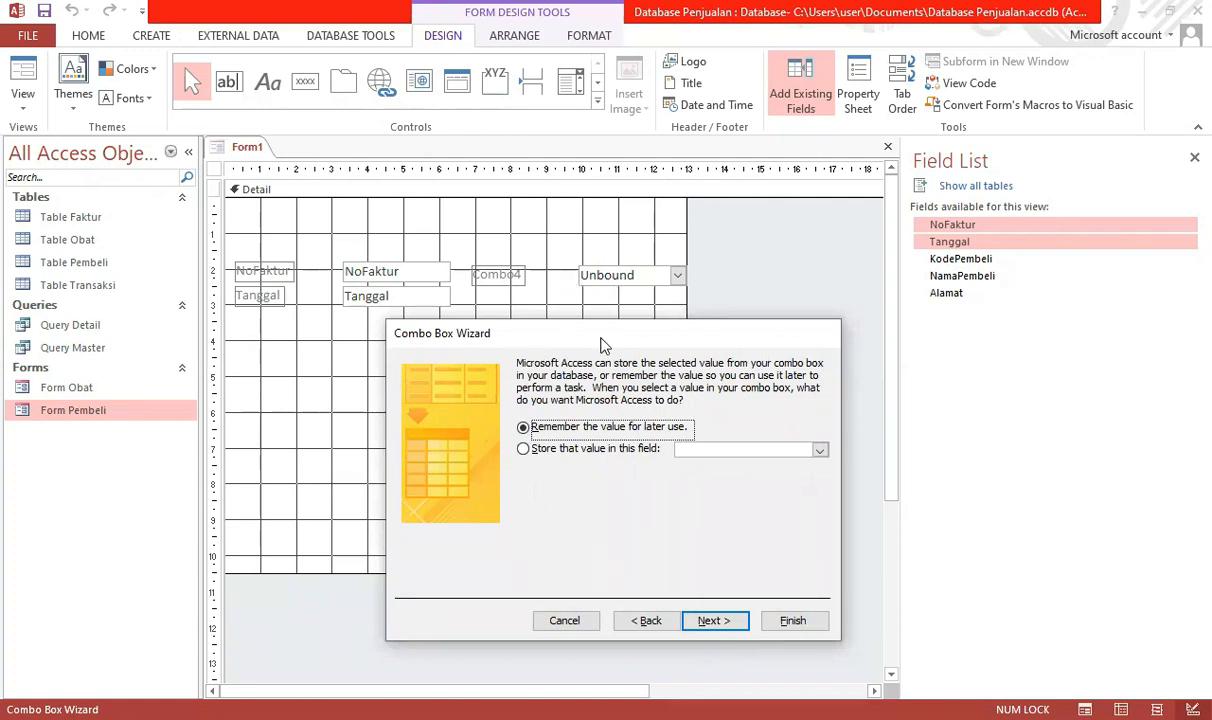
{"action": "left_click", "coordinate": [522, 450]}
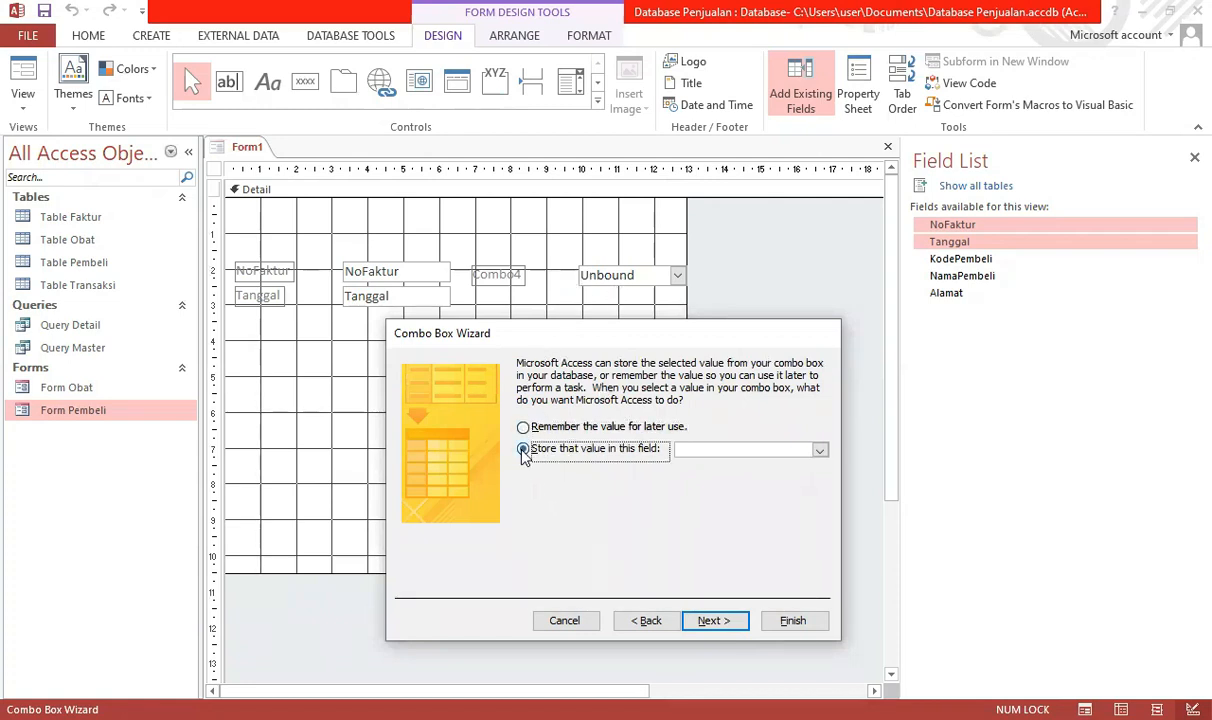
{"action": "left_click", "coordinate": [819, 450]}
{"action": "left_click", "coordinate": [733, 492]}
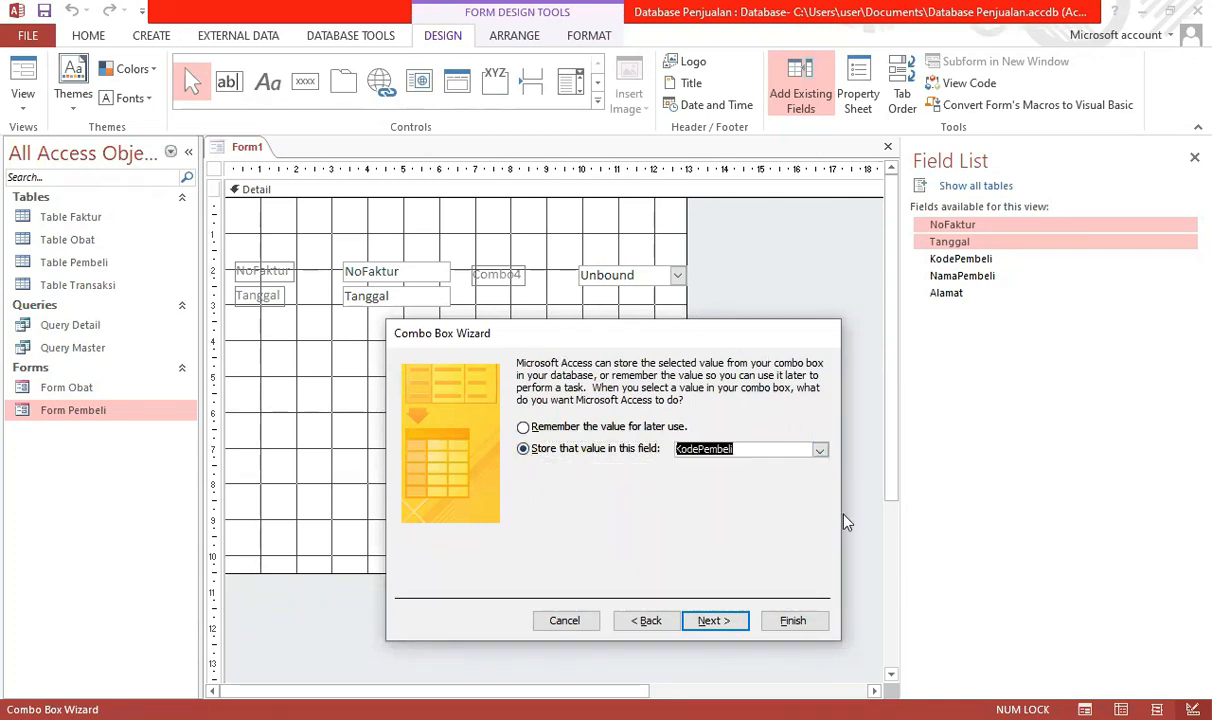
{"action": "left_click", "coordinate": [726, 623]}
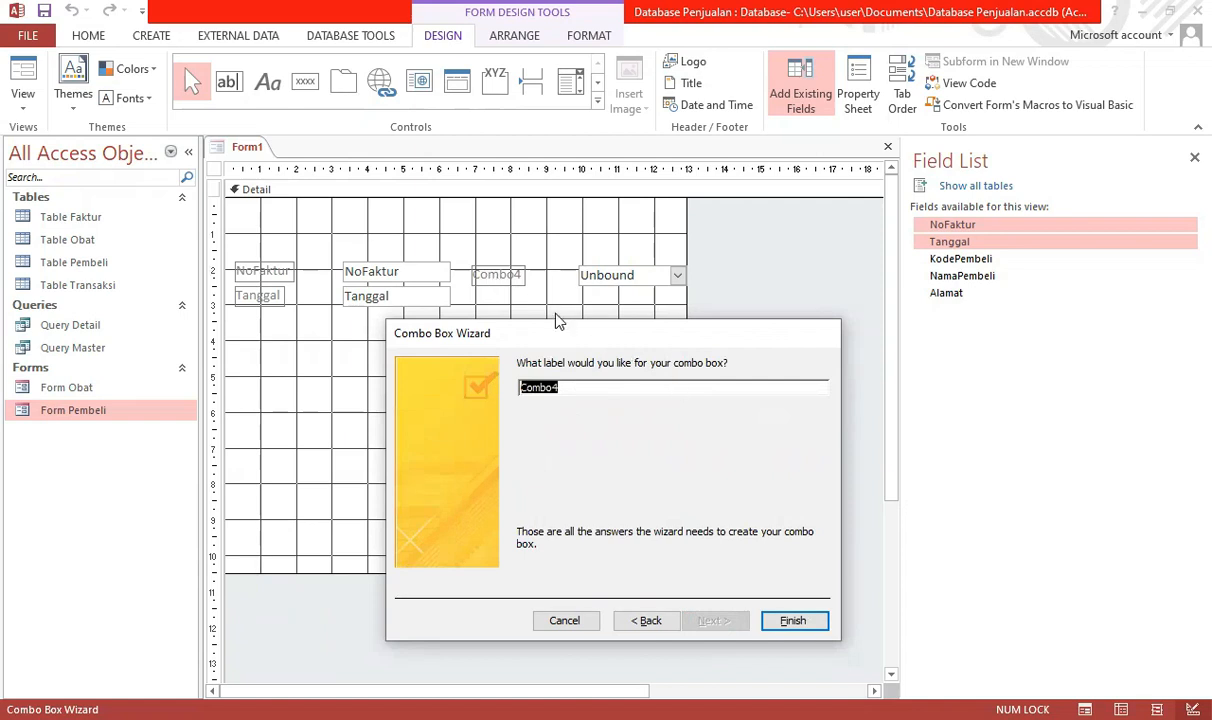
Label the combo box Kode Pembeli, finish the wizard, and widen the form to about 14 on the ruler.
{"action": "type", "text": "Kode Pembeli"}
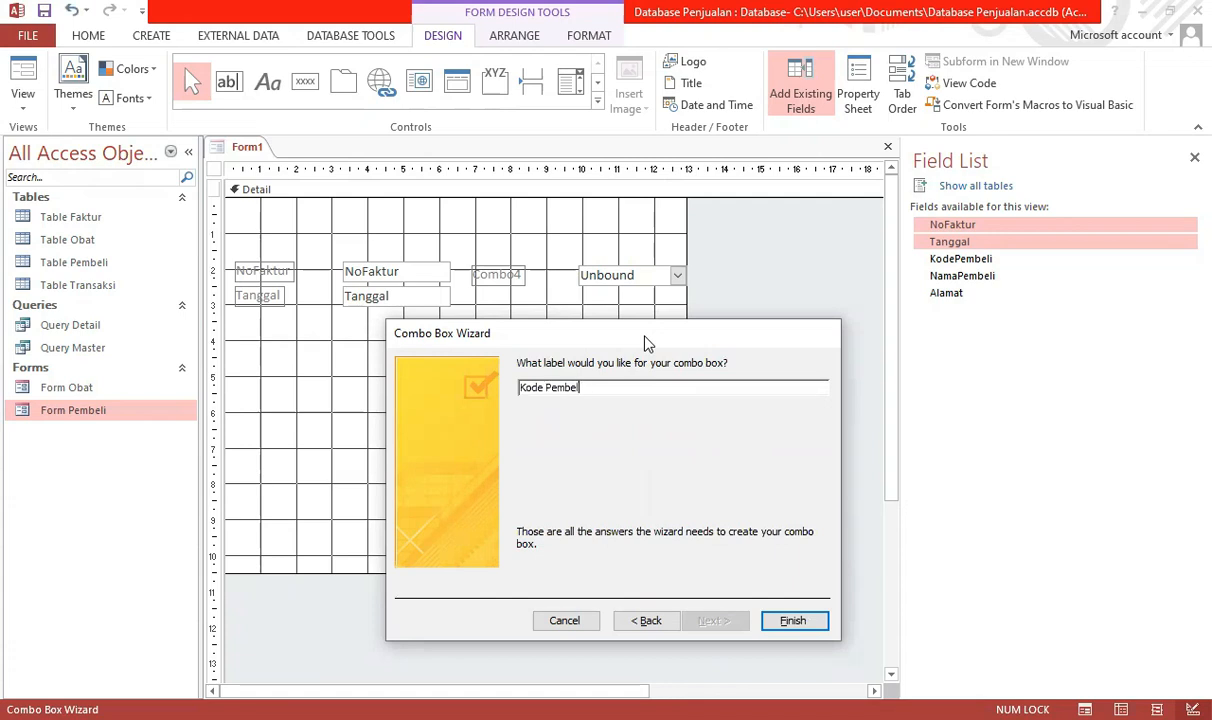
{"action": "left_click", "coordinate": [807, 624]}
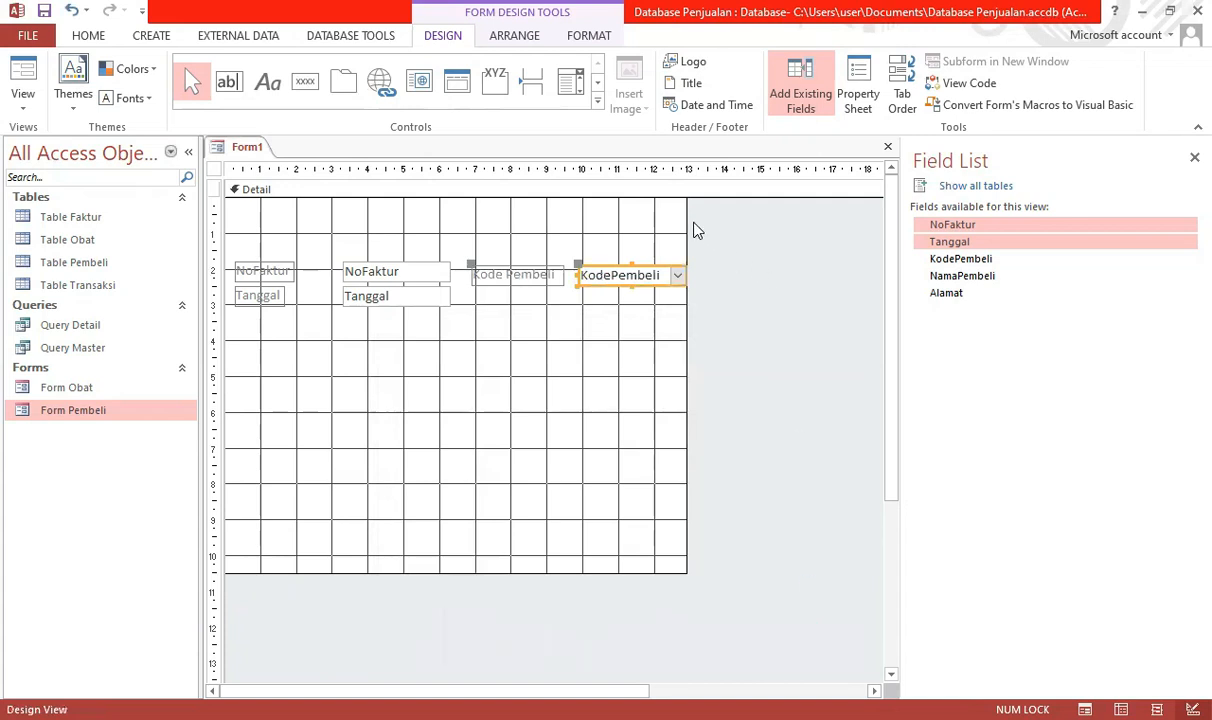
{"action": "left_click_drag", "start_coordinate": [686, 222], "coordinate": [731, 223]}
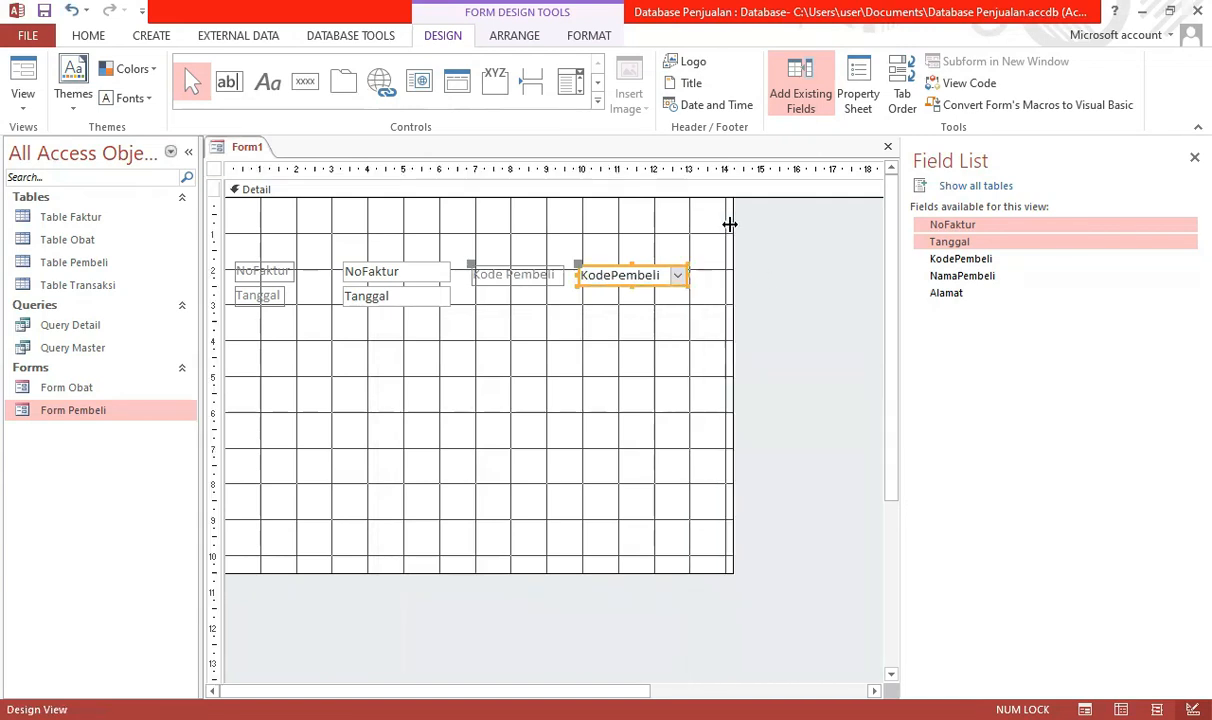
Line up the Kode Pembeli combo box and its label with the NoFaktur row.
{"action": "left_click", "coordinate": [643, 341]}
{"action": "left_click", "coordinate": [617, 286]}
{"action": "left_click_drag", "start_coordinate": [617, 287], "coordinate": [618, 283]}
{"action": "left_click_drag", "start_coordinate": [470, 268], "coordinate": [465, 268]}
{"action": "left_click", "coordinate": [619, 388]}
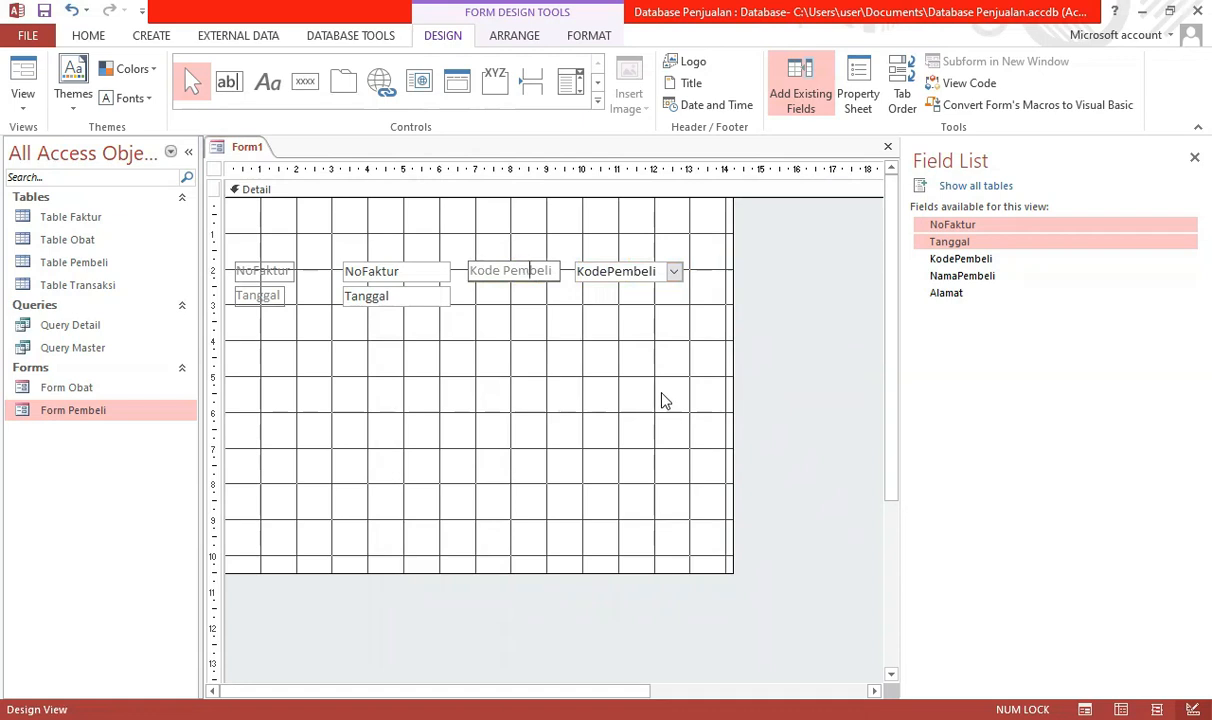
{"action": "left_click", "coordinate": [614, 356]}
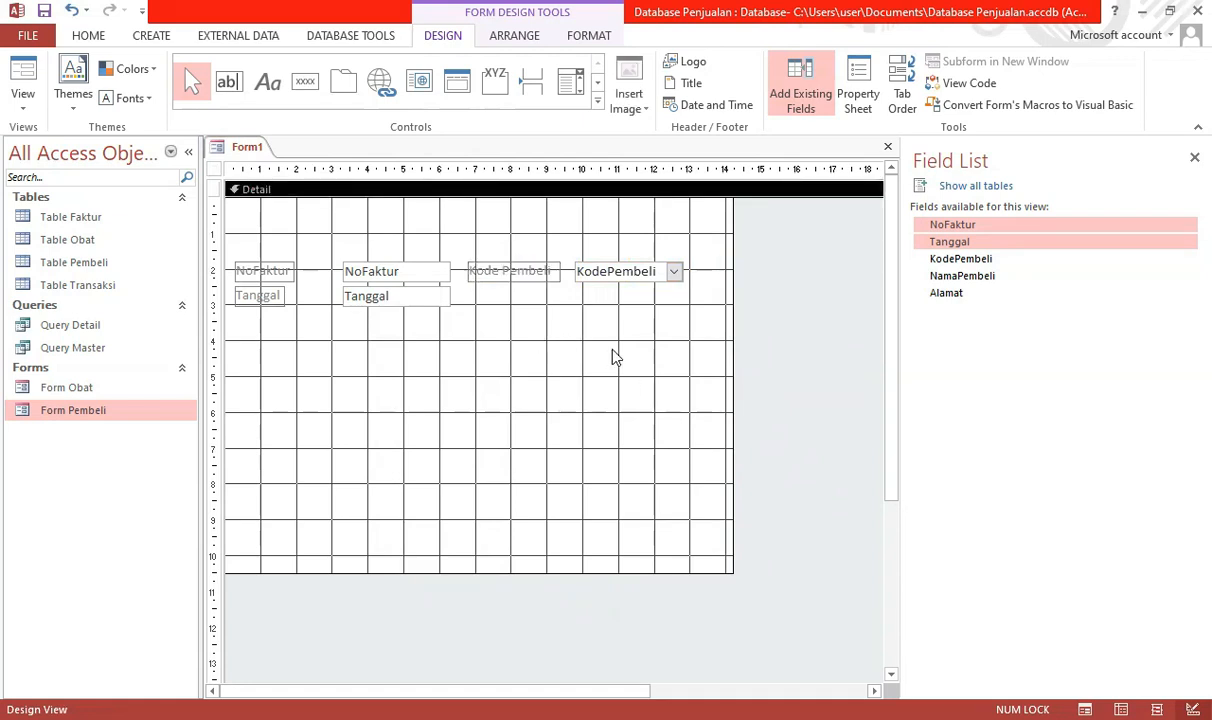
Add the NamaPembeli and Alamat fields beneath the Kode Pembeli combo box and align them with it and the Tanggal row.
{"action": "left_click", "coordinate": [958, 277]}
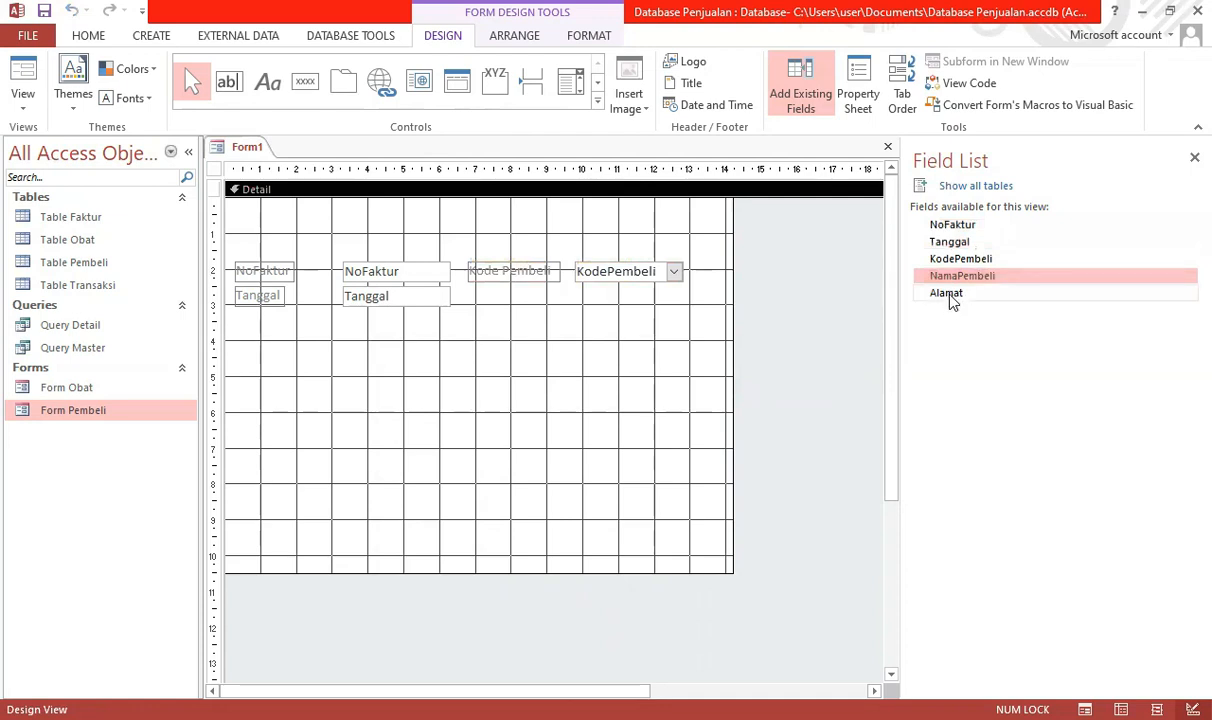
{"action": "left_click", "coordinate": [952, 295], "text": "shift"}
{"action": "left_click_drag", "start_coordinate": [978, 284], "coordinate": [581, 302]}
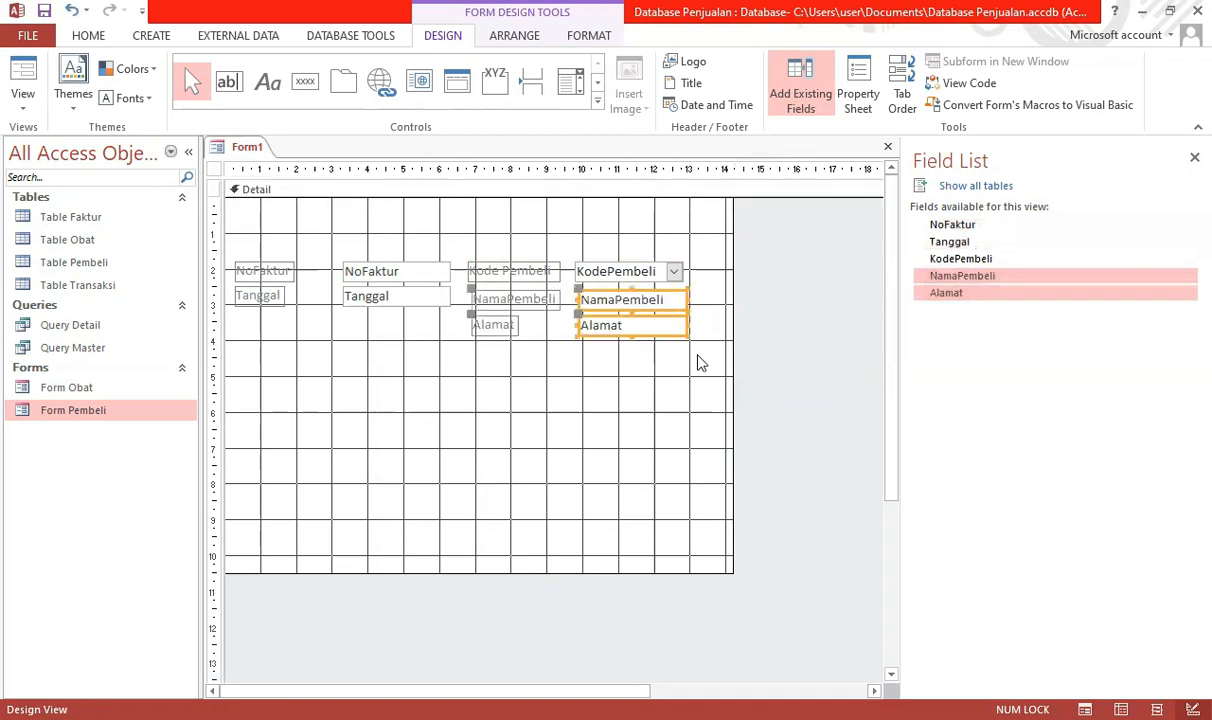
{"action": "key", "text": "Left"}
{"action": "key", "text": "Left"}
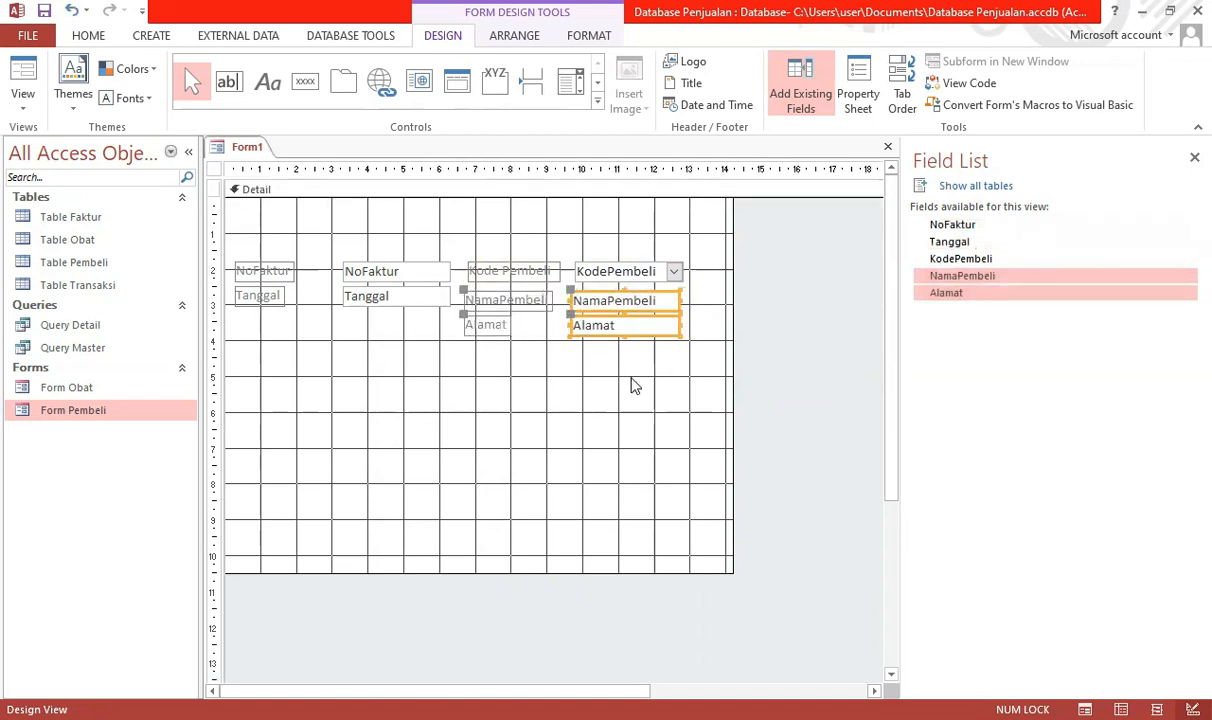
{"action": "key", "text": "Right"}
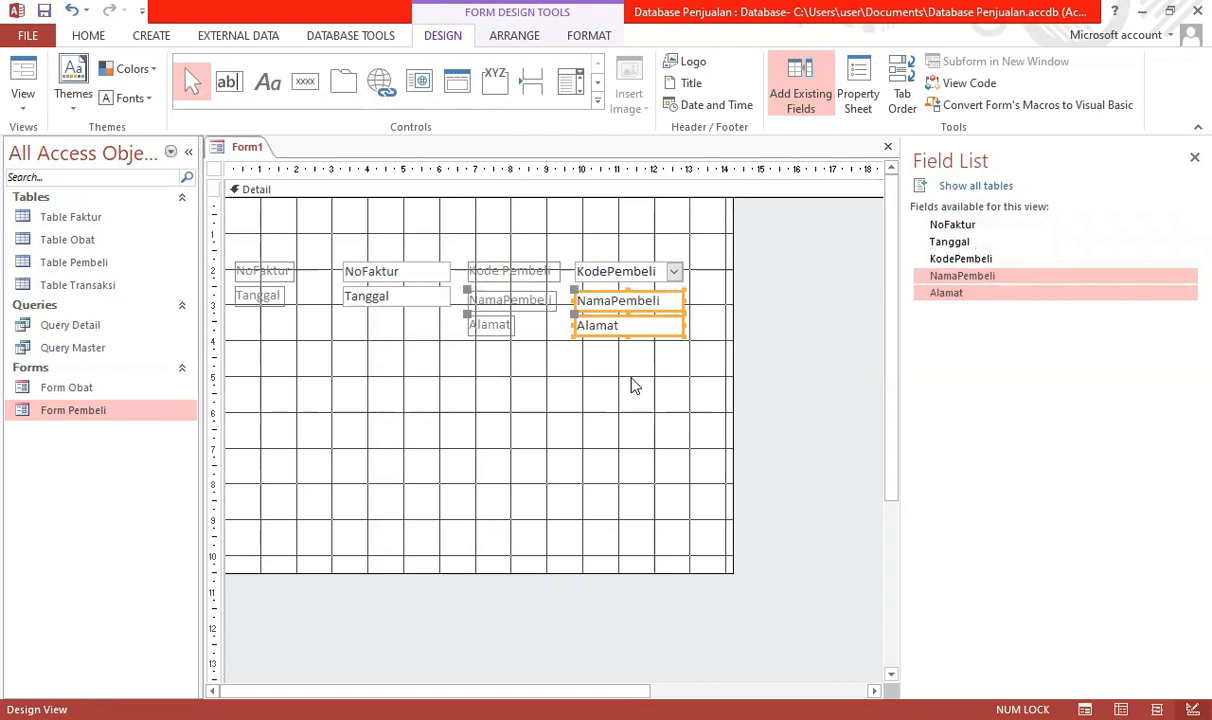
{"action": "key", "text": "Up"}
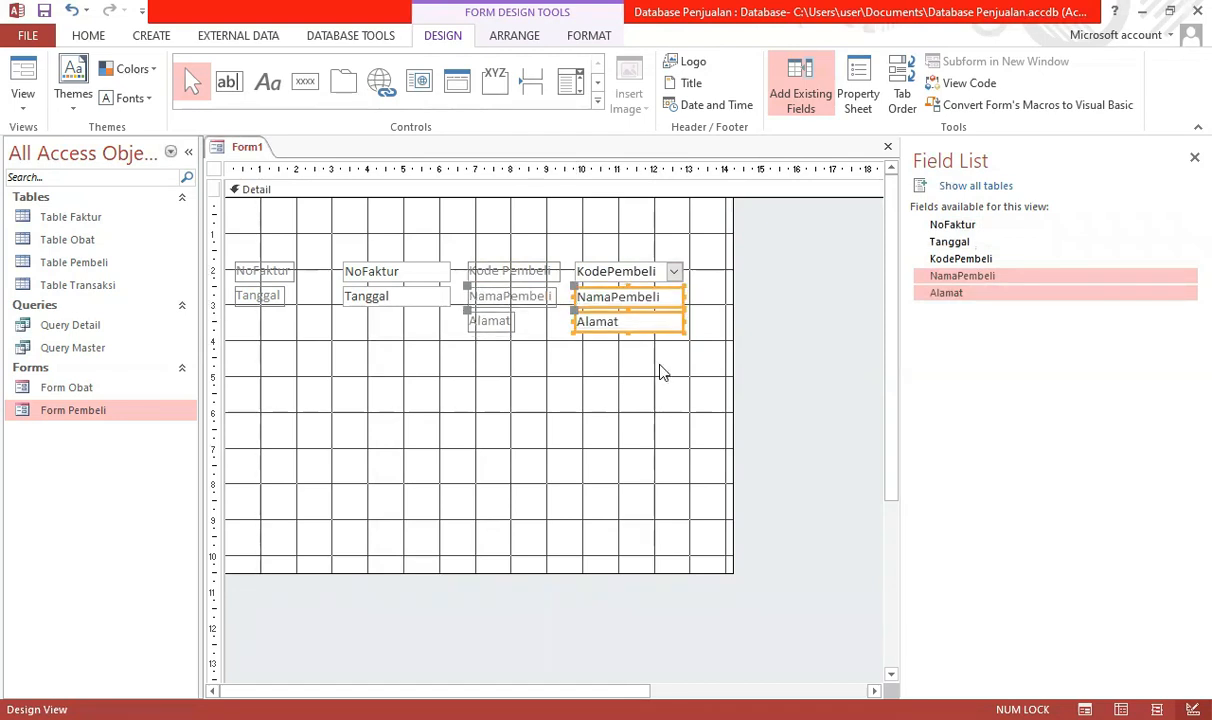
{"action": "left_click", "coordinate": [670, 378]}
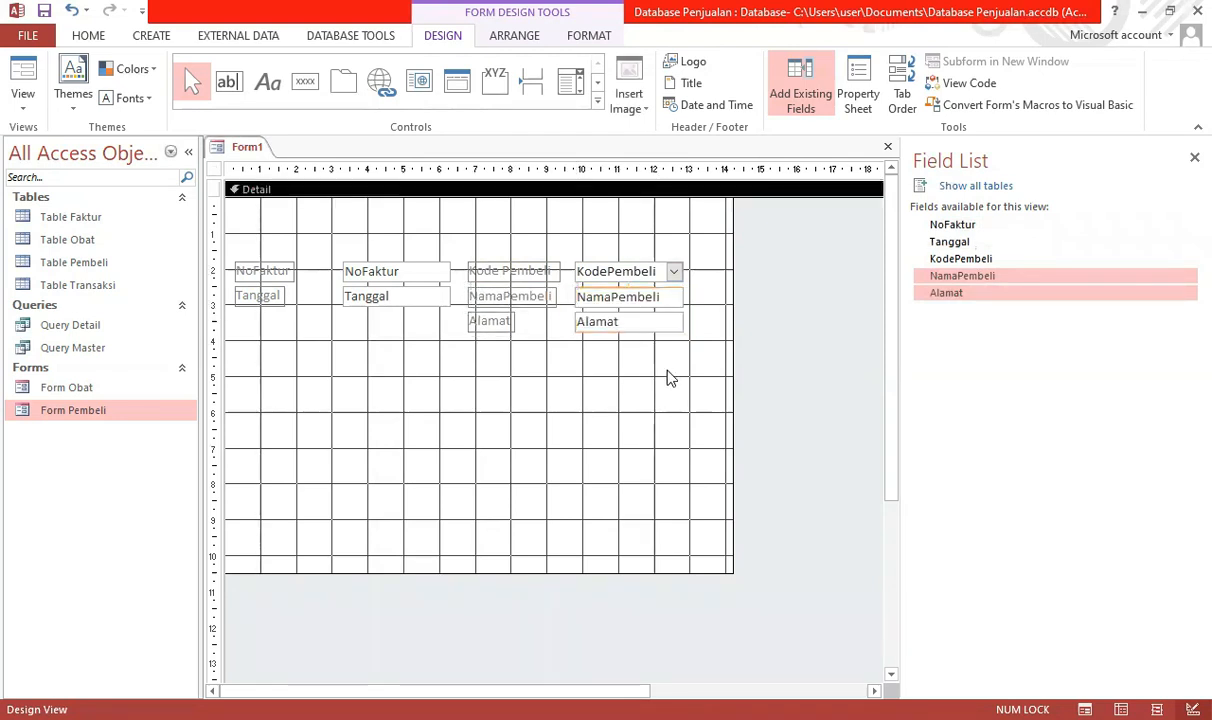
Preview the form in Form View, then return to Design View.
{"action": "left_click", "coordinate": [22, 70]}
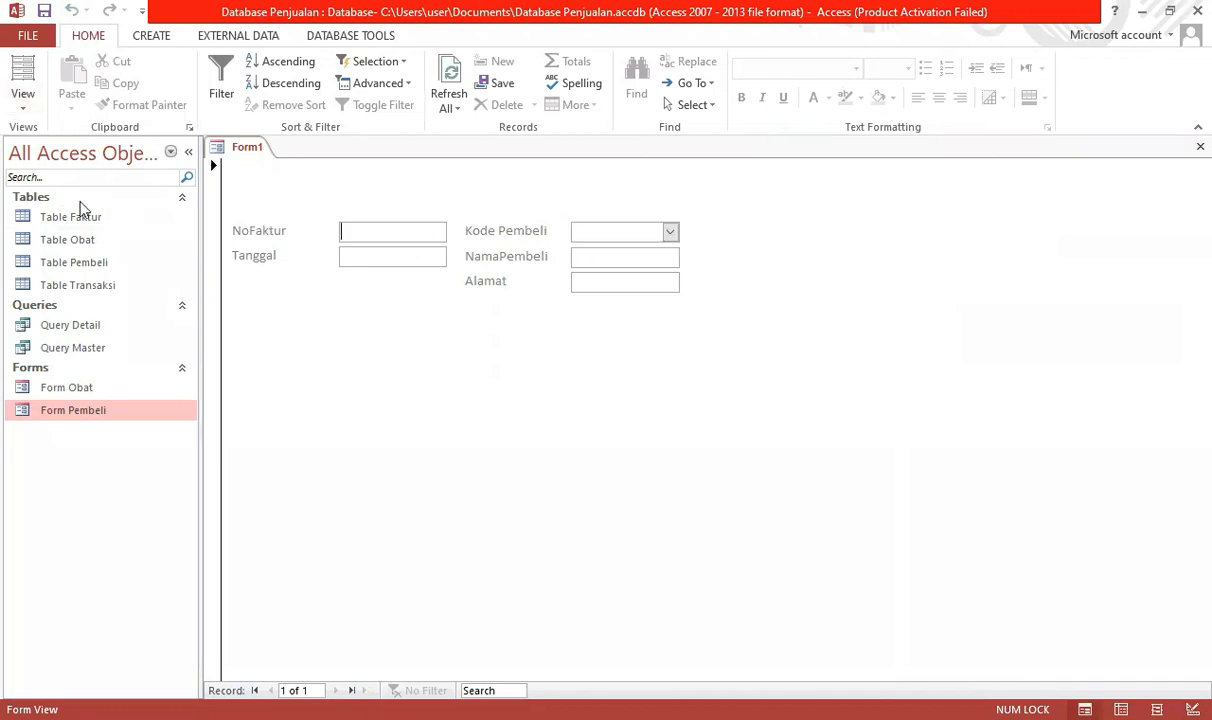
{"action": "left_click", "coordinate": [23, 105]}
{"action": "left_click", "coordinate": [44, 266]}
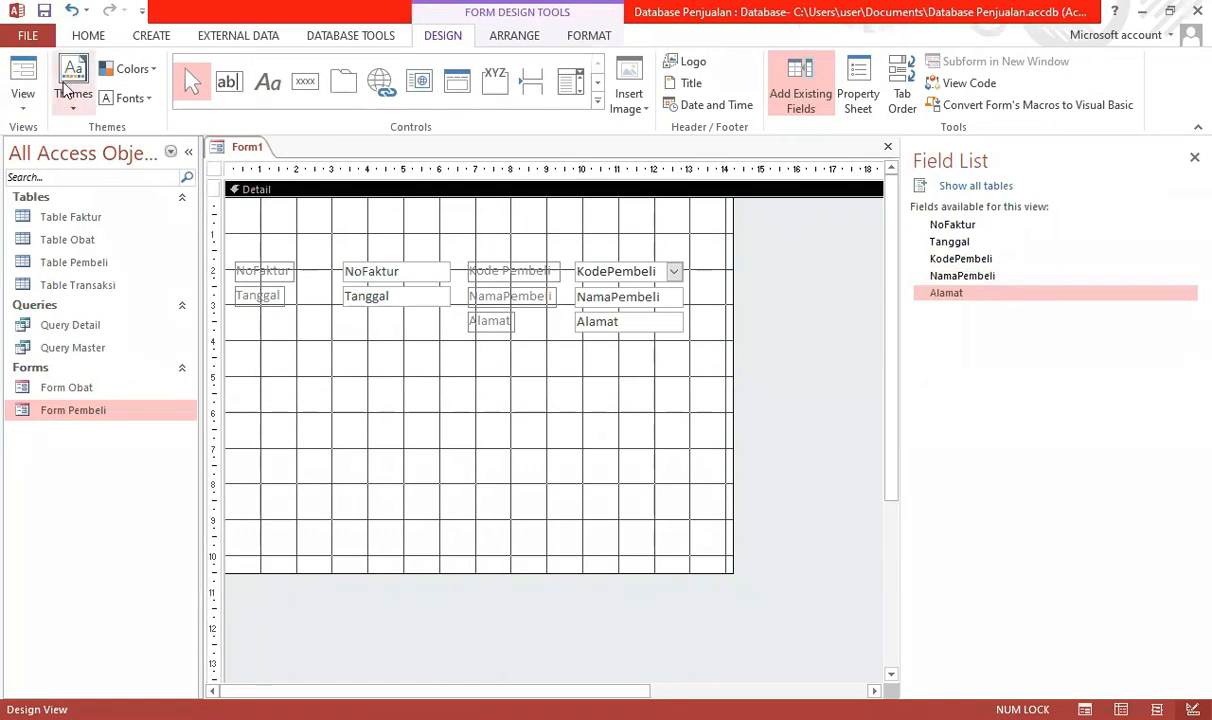
Save the form as Form Master.
{"action": "left_click", "coordinate": [47, 12]}
{"action": "left_click", "coordinate": [609, 257]}
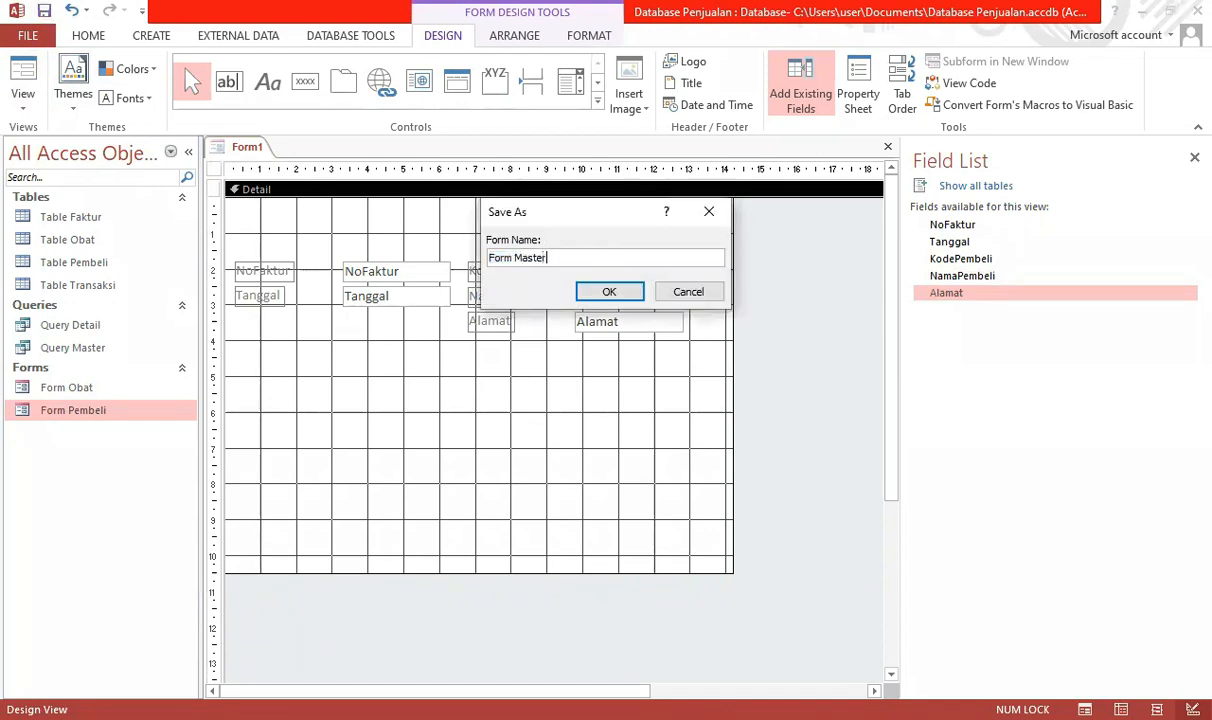
{"action": "left_click", "coordinate": [608, 293]}
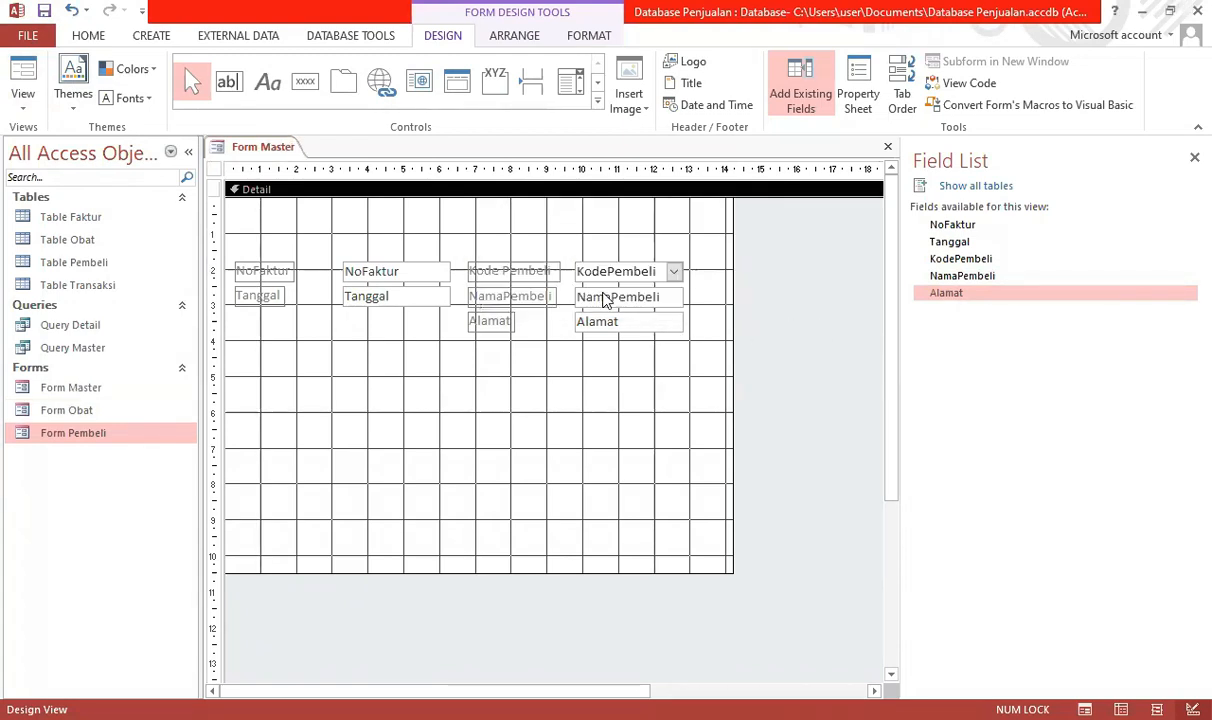
{"action": "left_click", "coordinate": [250, 376]}
{"action": "left_click_drag", "start_coordinate": [288, 395], "coordinate": [696, 530]}
{"action": "left_click_drag", "start_coordinate": [236, 352], "coordinate": [697, 509]}
{"action": "left_click_drag", "start_coordinate": [397, 383], "coordinate": [708, 527]}
Close Form Master and create a new blank form in Design View.
{"action": "left_click", "coordinate": [889, 149]}
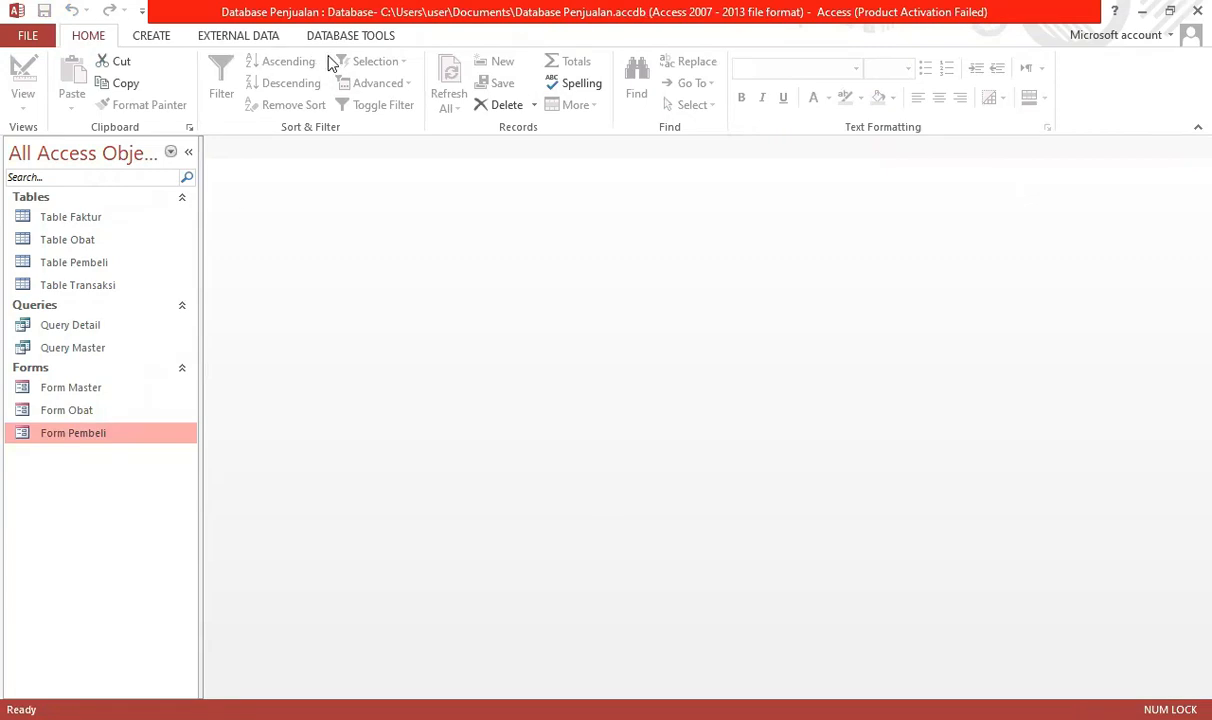
{"action": "left_click", "coordinate": [155, 36]}
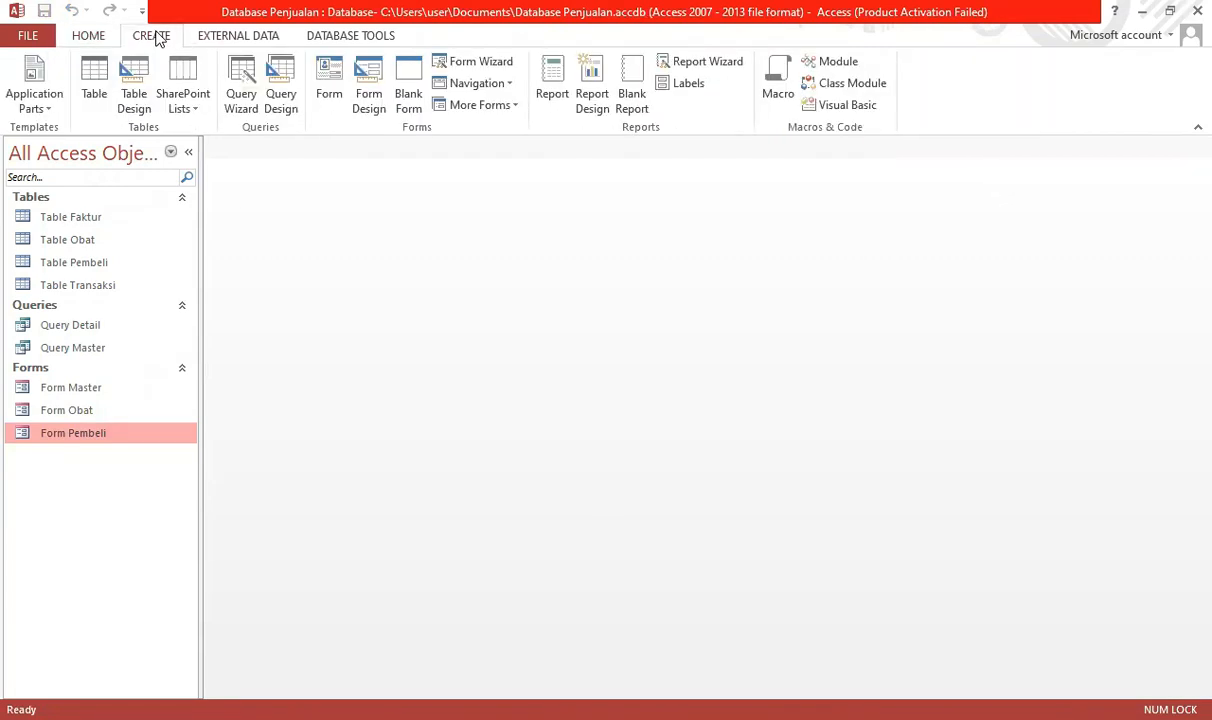
{"action": "left_click", "coordinate": [367, 93]}
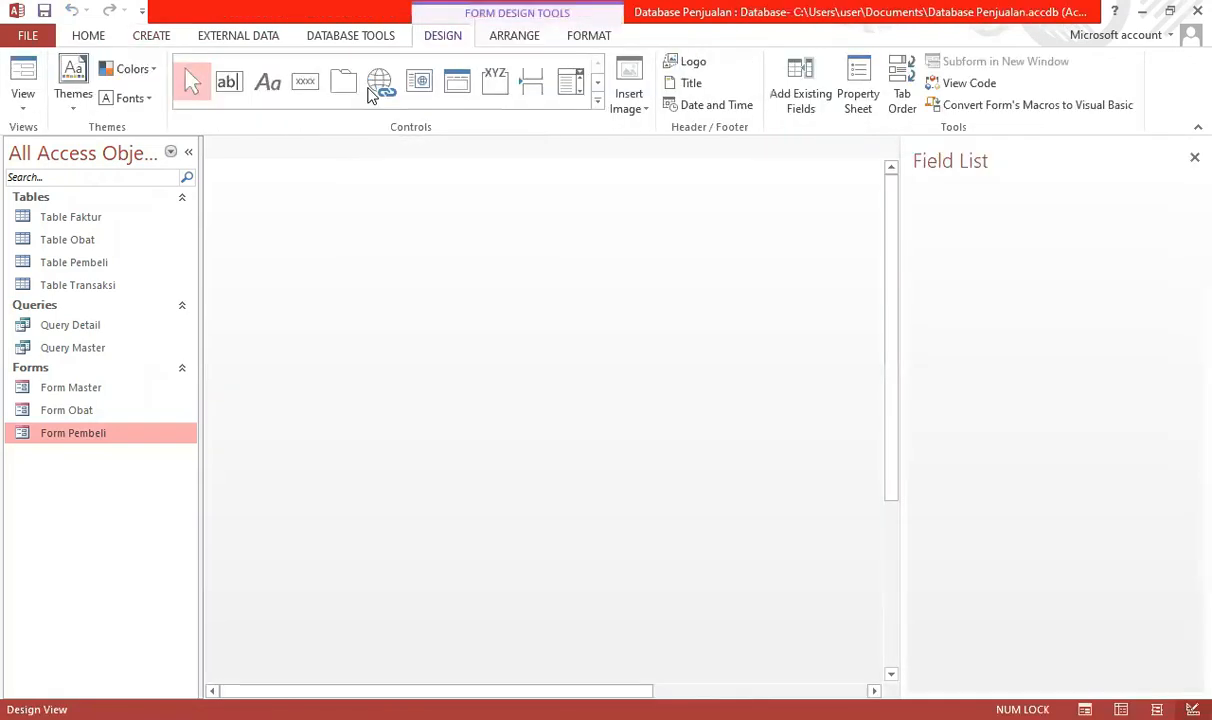
Set the new form's record source to Query Detail and display its available fields.
{"action": "left_click", "coordinate": [855, 82]}
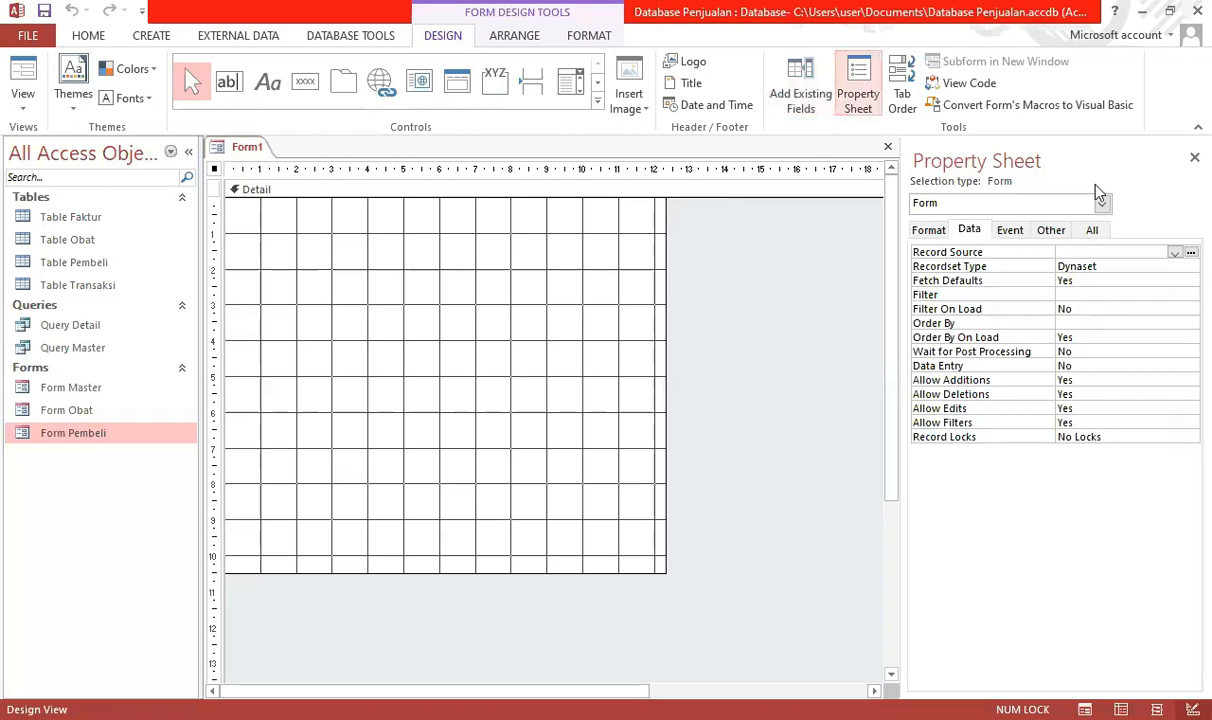
{"action": "left_click", "coordinate": [973, 230]}
{"action": "left_click", "coordinate": [1175, 252]}
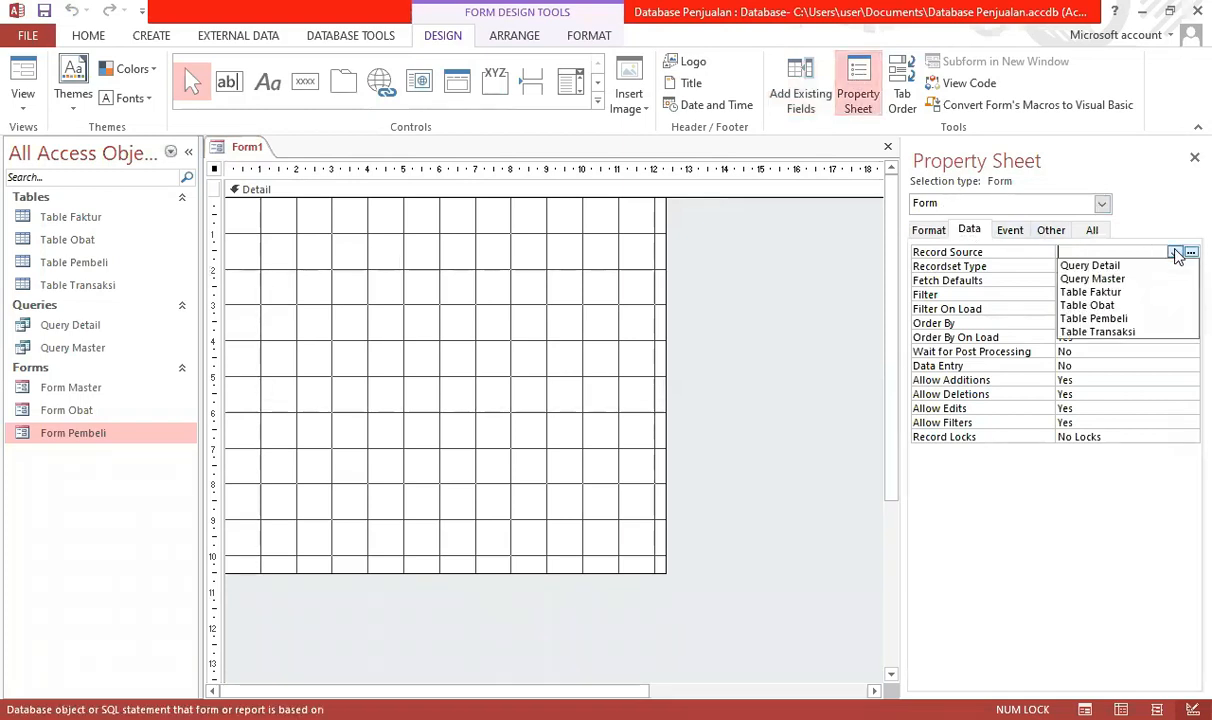
{"action": "left_click", "coordinate": [1126, 265]}
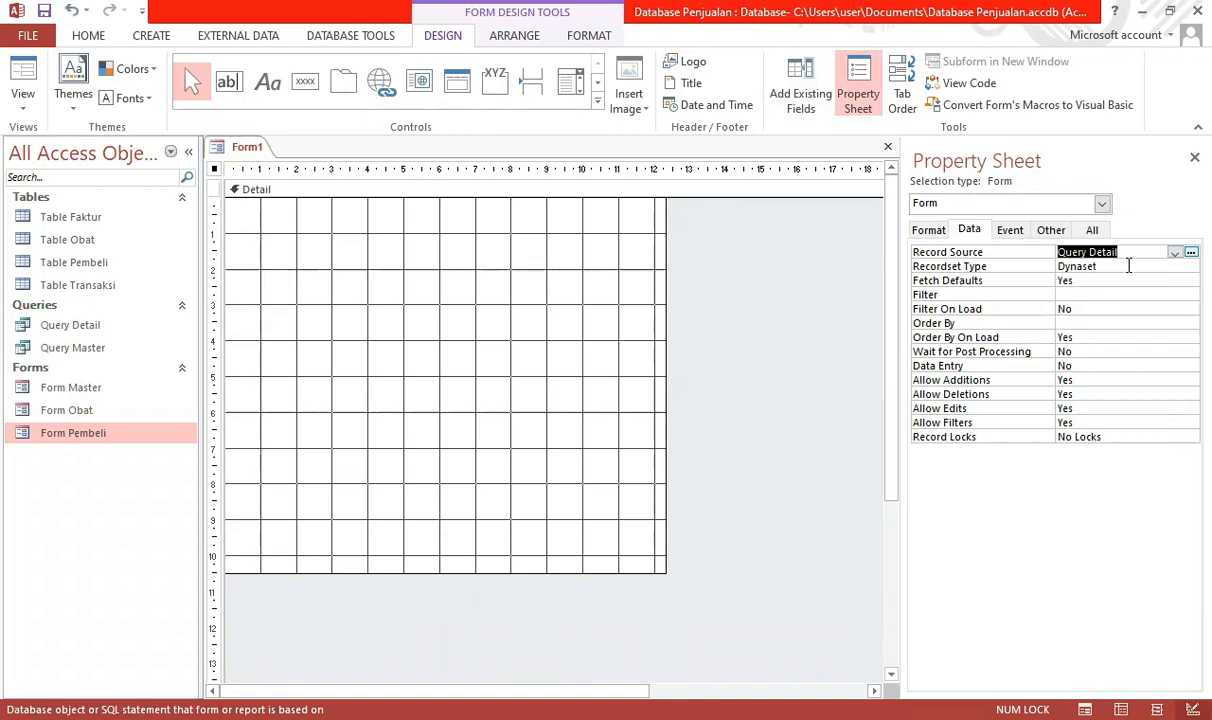
{"action": "left_click", "coordinate": [800, 93]}
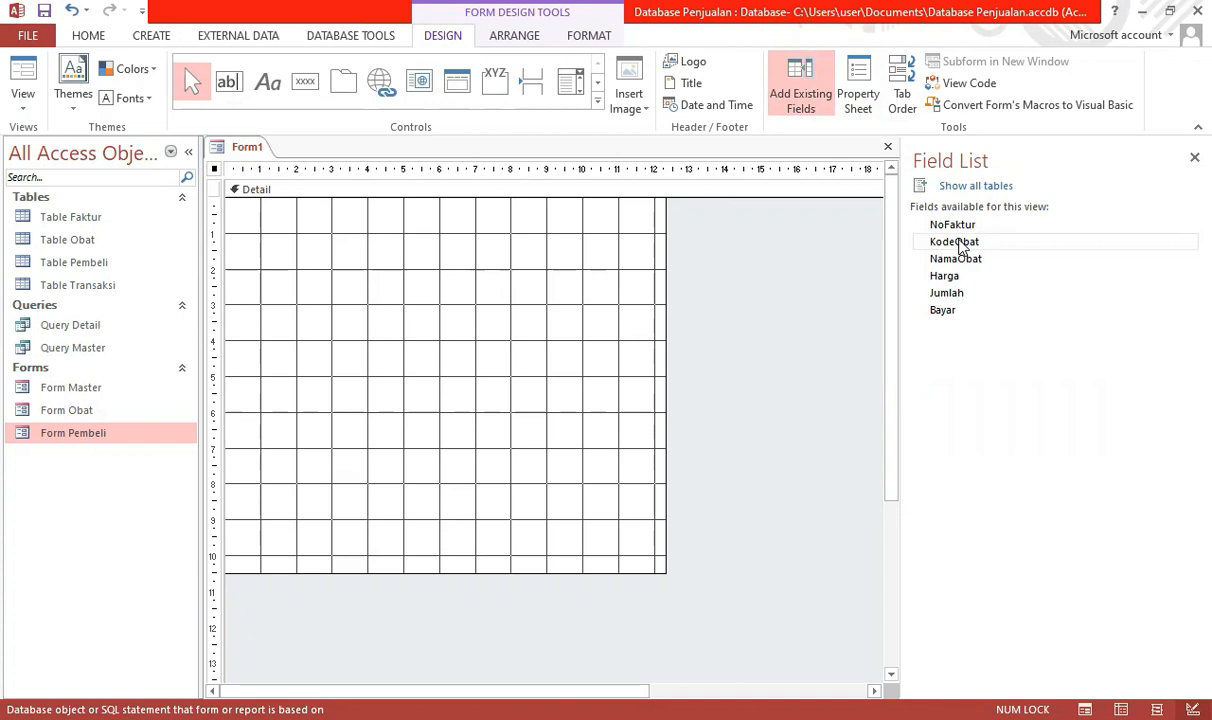
Place a combo box near the top of the Detail section and take its values from Table Obat.
{"action": "left_click", "coordinate": [578, 88]}
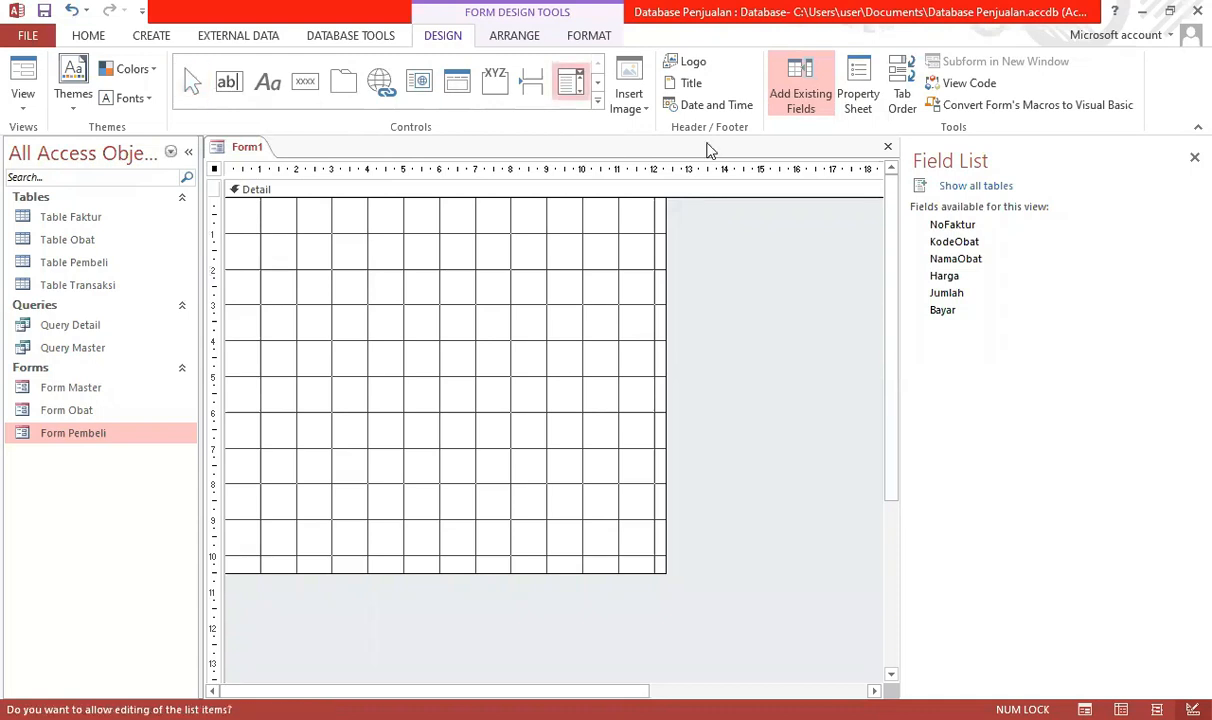
{"action": "left_click", "coordinate": [399, 224]}
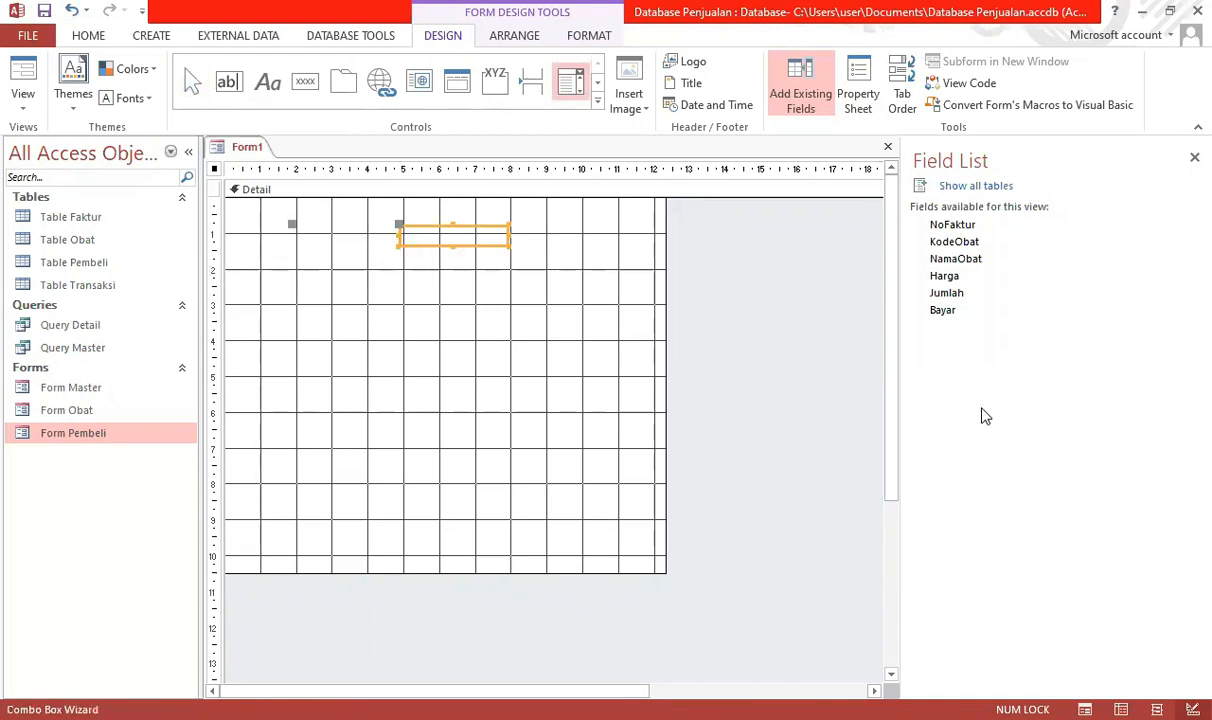
{"action": "left_click", "coordinate": [705, 429]}
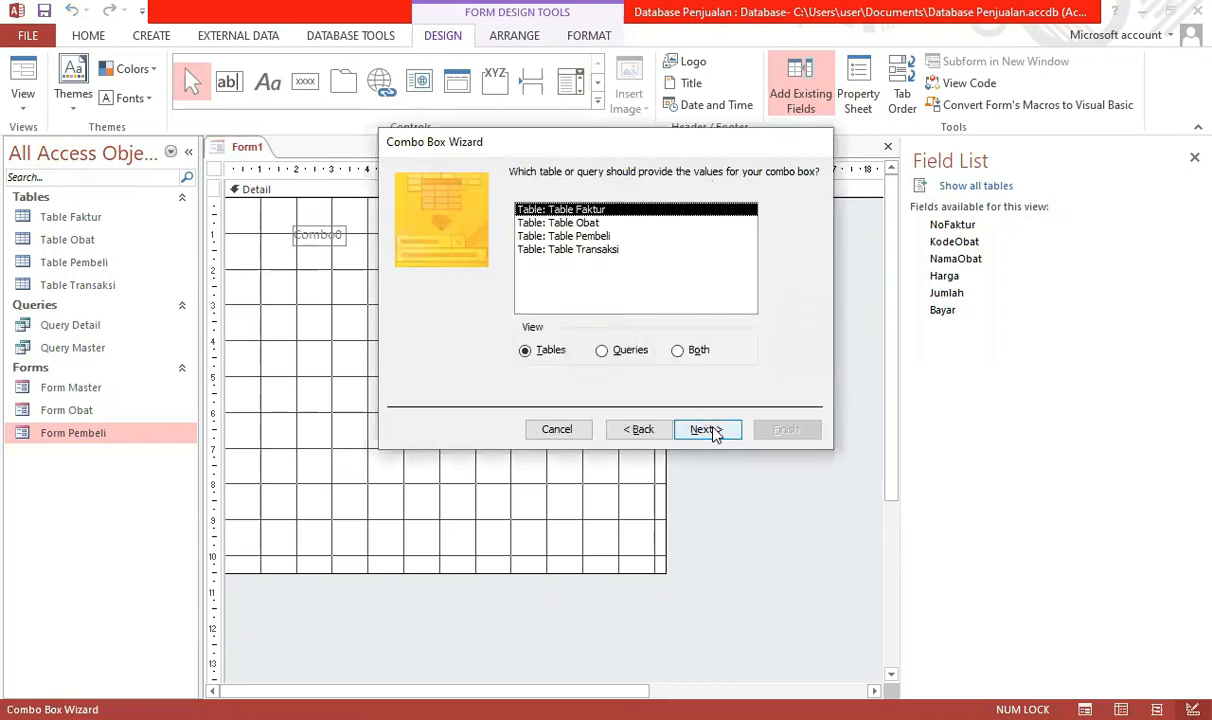
{"action": "left_click", "coordinate": [545, 223]}
{"action": "left_click", "coordinate": [705, 429]}
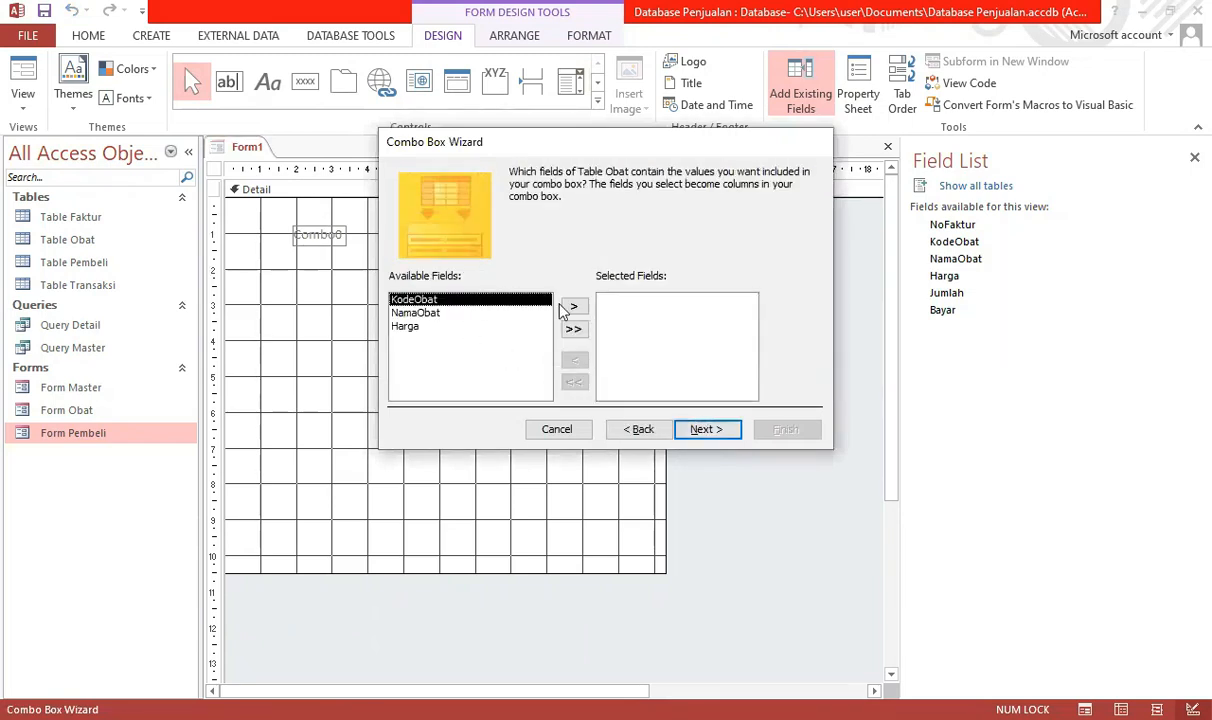
Include the KodeObat and NamaObat fields as combo box columns, without a sort order.
{"action": "left_click", "coordinate": [572, 306]}
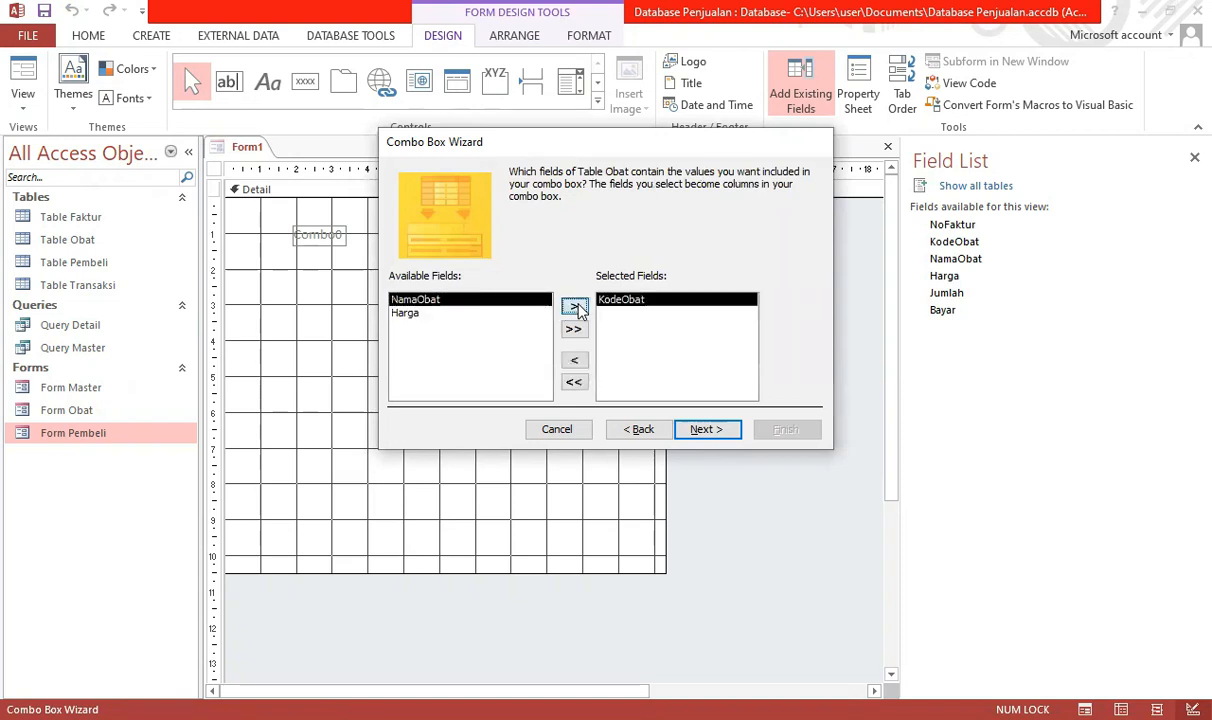
{"action": "left_click", "coordinate": [572, 306]}
{"action": "left_click", "coordinate": [723, 440]}
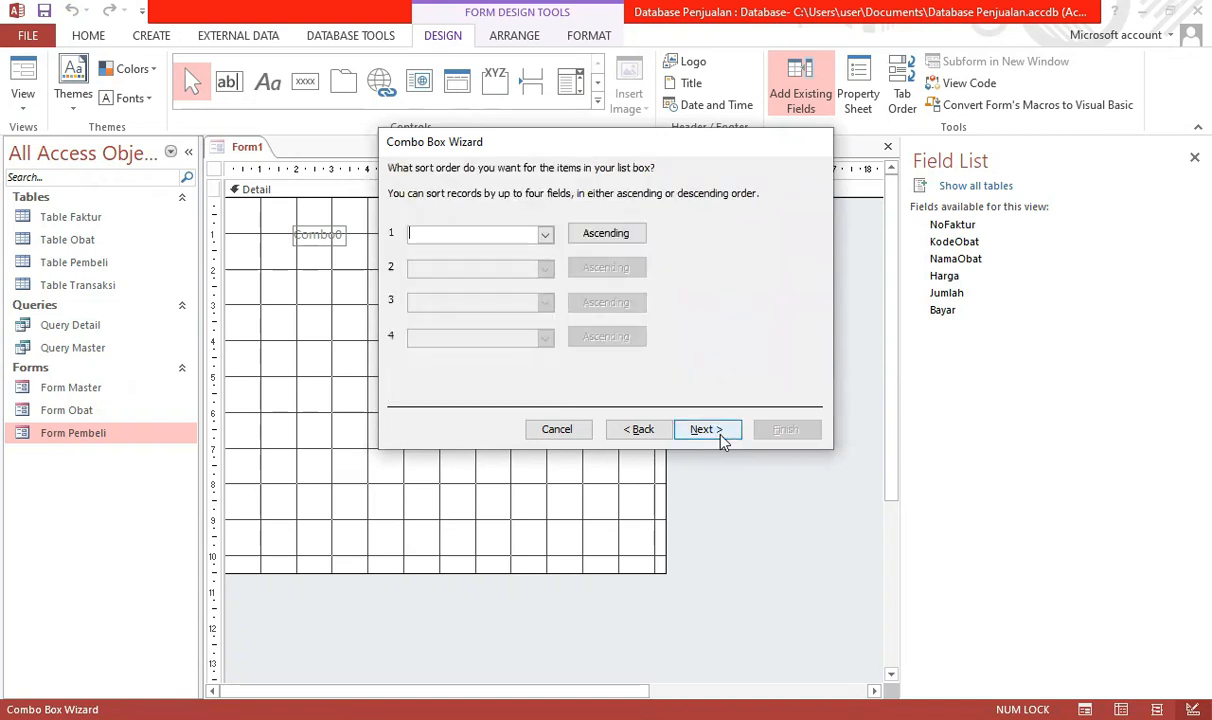
{"action": "left_click", "coordinate": [721, 434]}
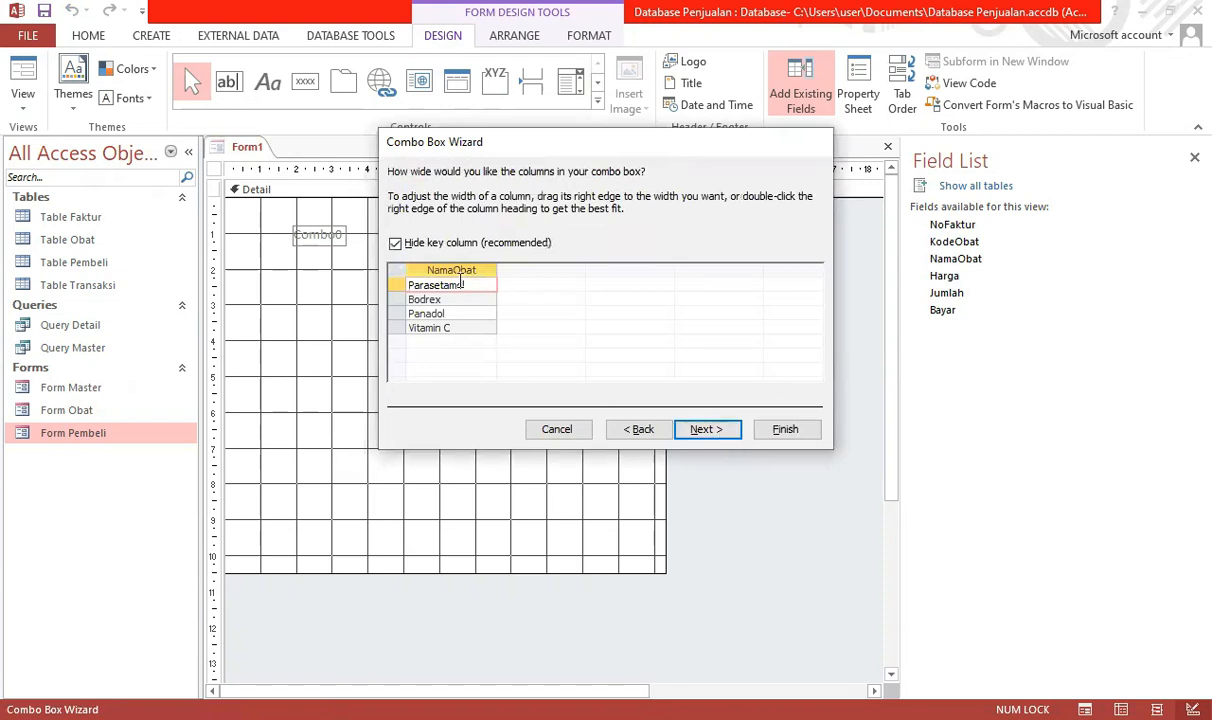
Show the key column in the combo box and fit the KodeObat column's width to its content.
{"action": "left_click", "coordinate": [395, 243]}
{"action": "left_click_drag", "start_coordinate": [496, 270], "coordinate": [459, 272]}
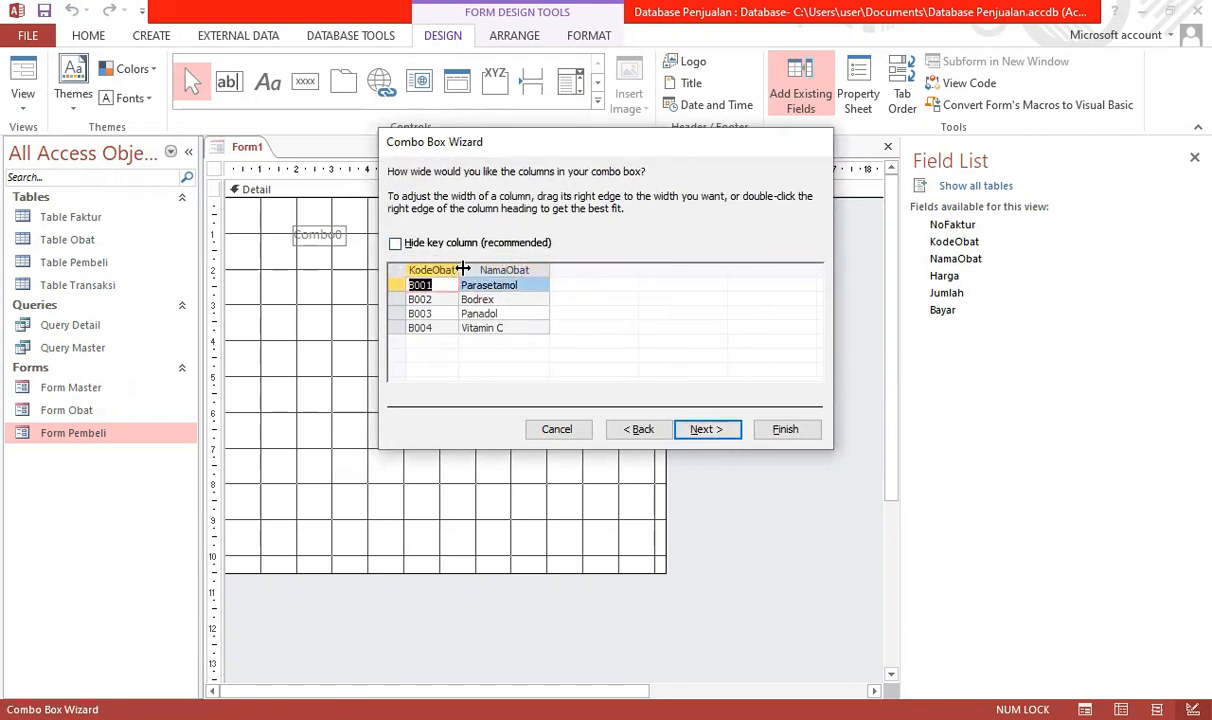
{"action": "double_click", "coordinate": [466, 270]}
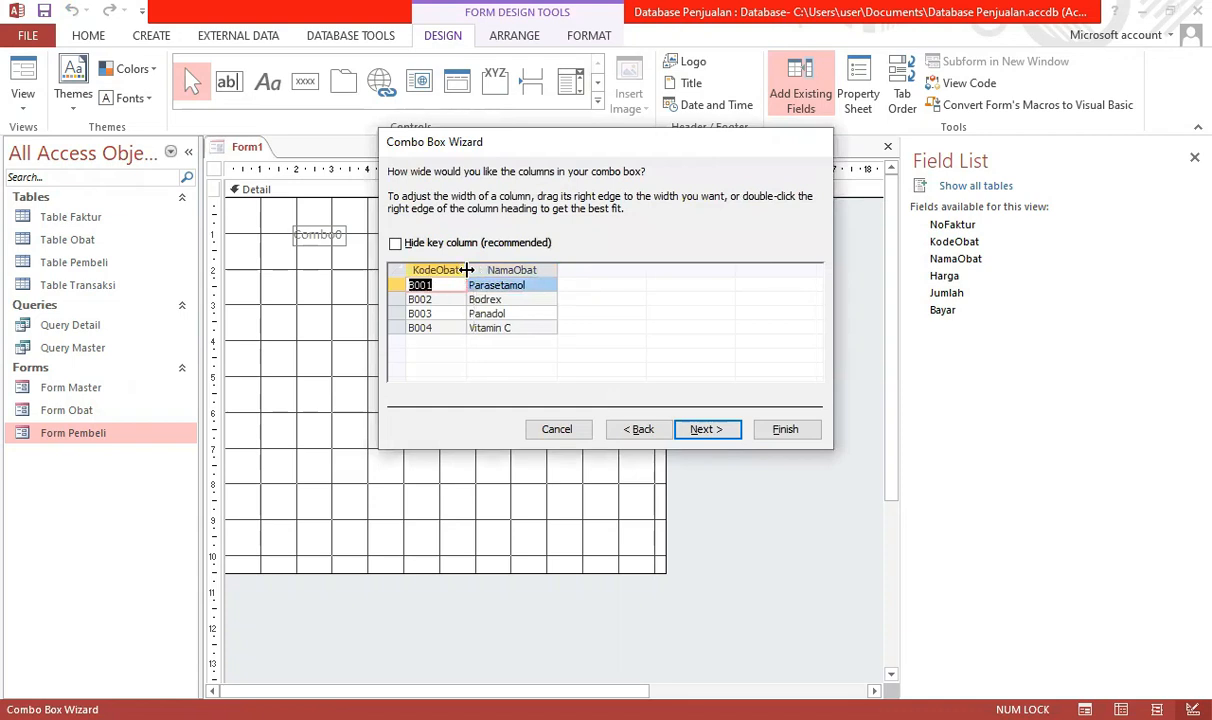
{"action": "left_click", "coordinate": [705, 430]}
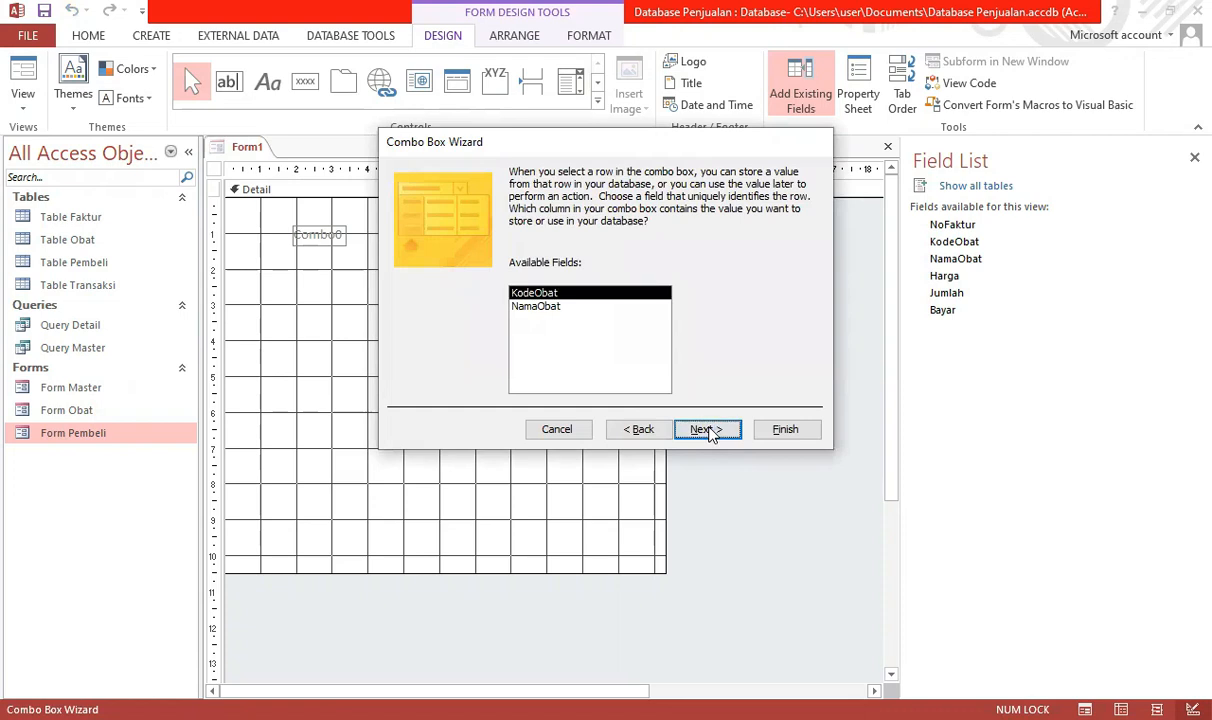
Use KodeObat as the combo box's identifying value and store it in the KodeObat field.
{"action": "left_click", "coordinate": [706, 430]}
{"action": "left_click", "coordinate": [517, 255]}
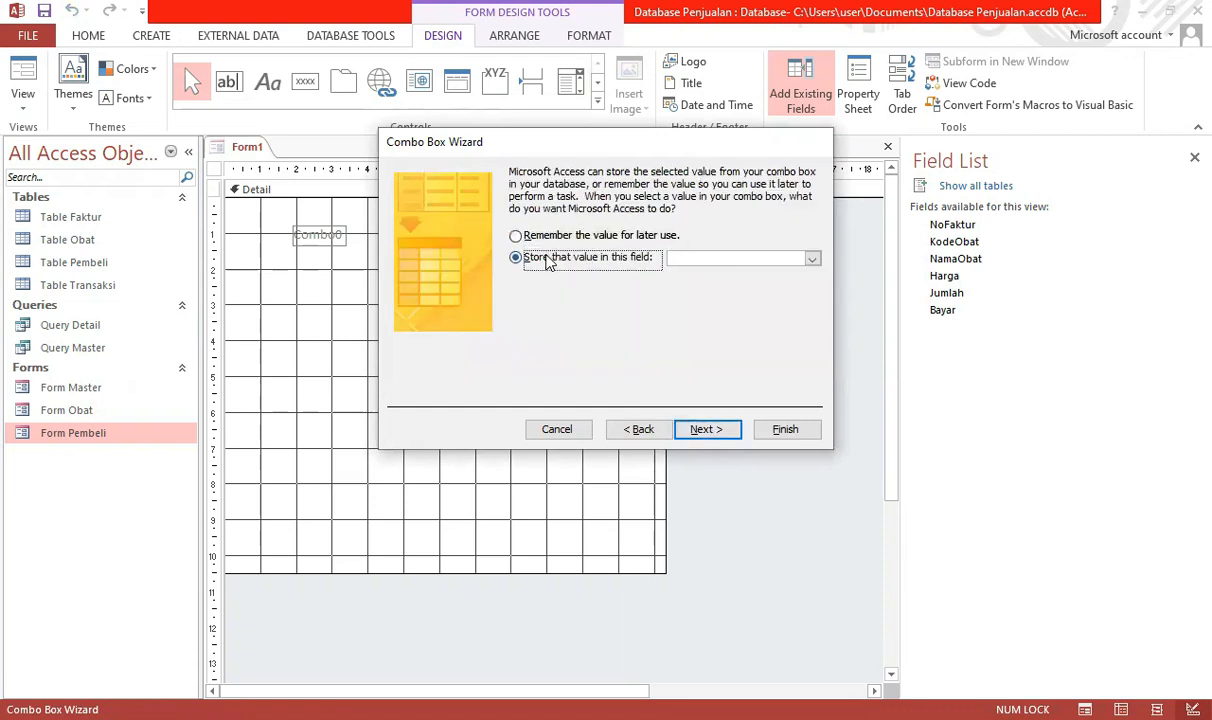
{"action": "left_click", "coordinate": [811, 259]}
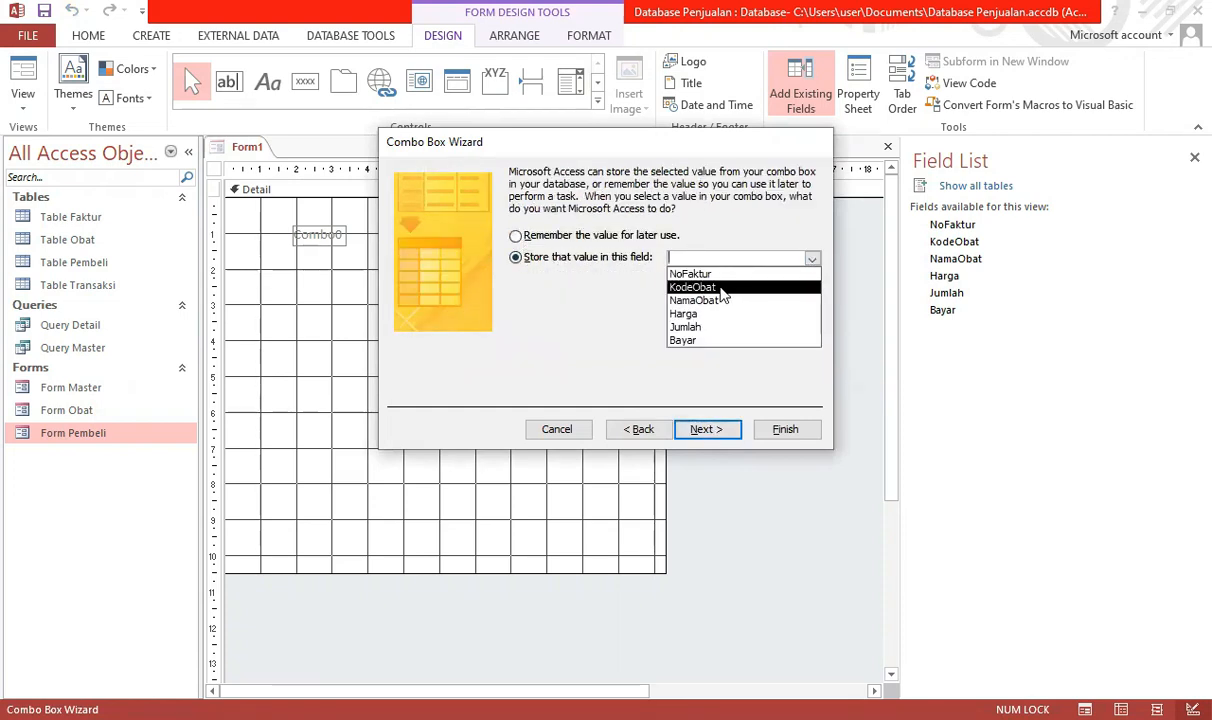
{"action": "left_click", "coordinate": [722, 289]}
{"action": "left_click", "coordinate": [722, 430]}
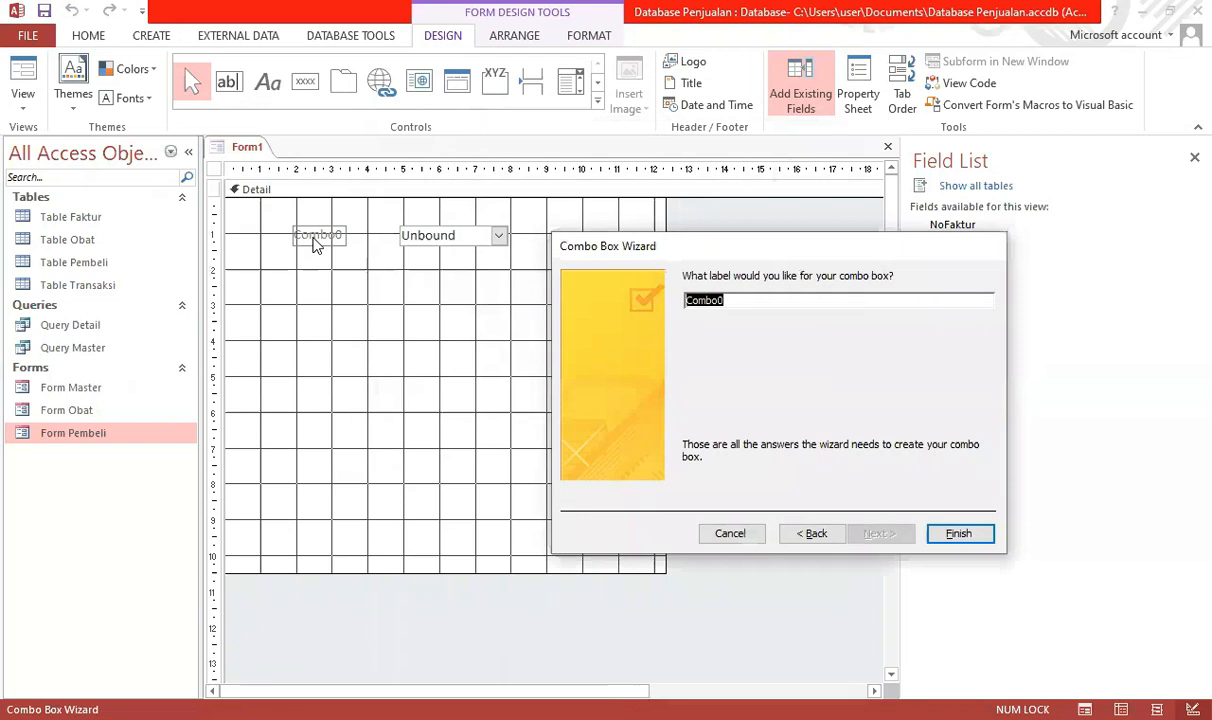
Label the combo box Kode Obat, finish the wizard, and move it to the upper-left corner of the Detail section.
{"action": "type", "text": "Kode Obat"}
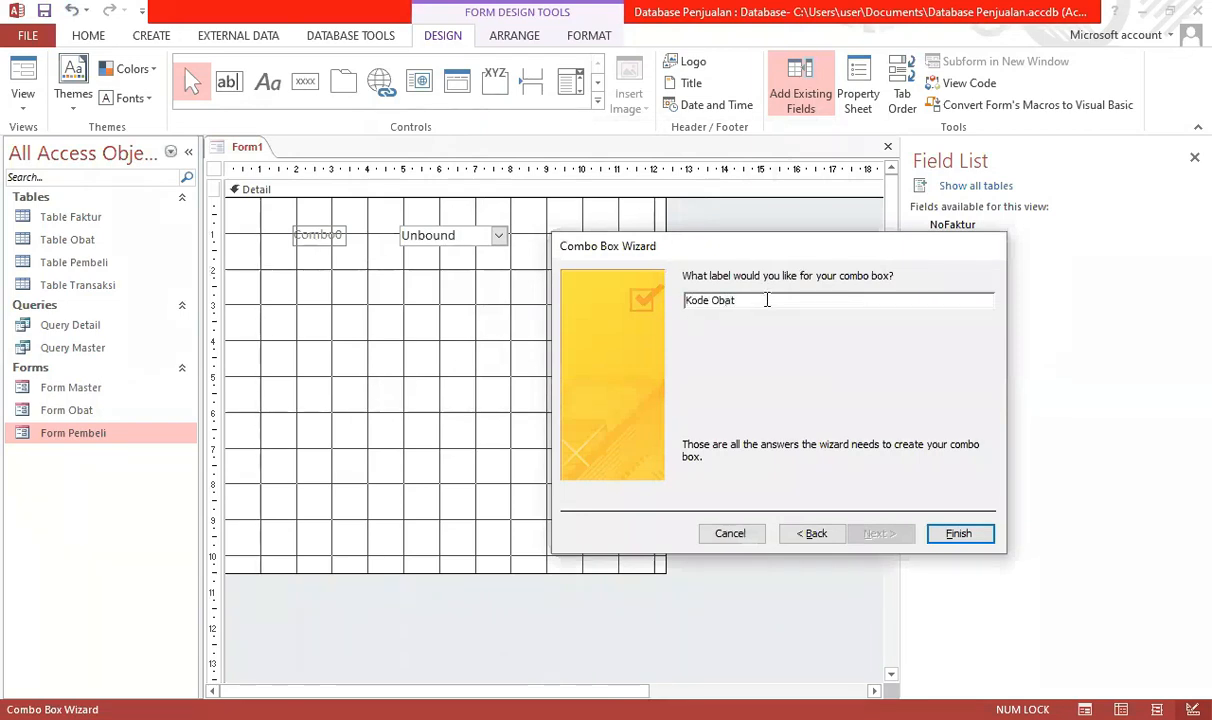
{"action": "left_click", "coordinate": [958, 534]}
{"action": "left_click_drag", "start_coordinate": [451, 236], "coordinate": [402, 229]}
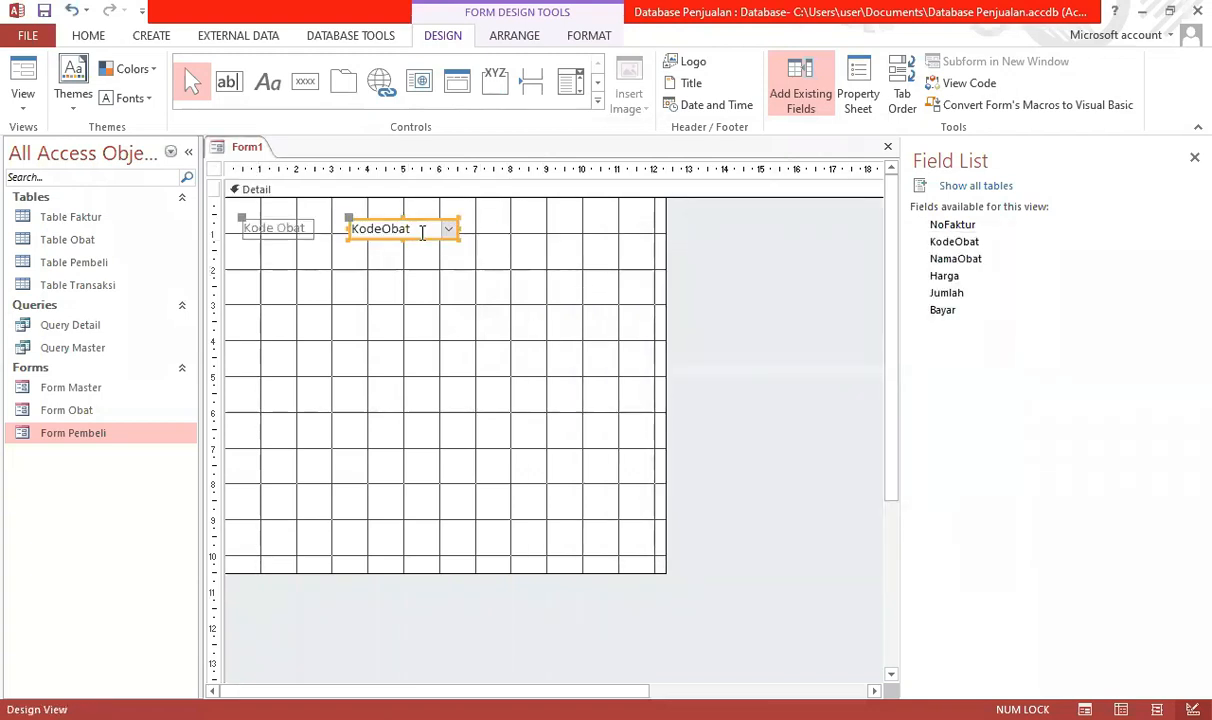
{"action": "left_click", "coordinate": [575, 318]}
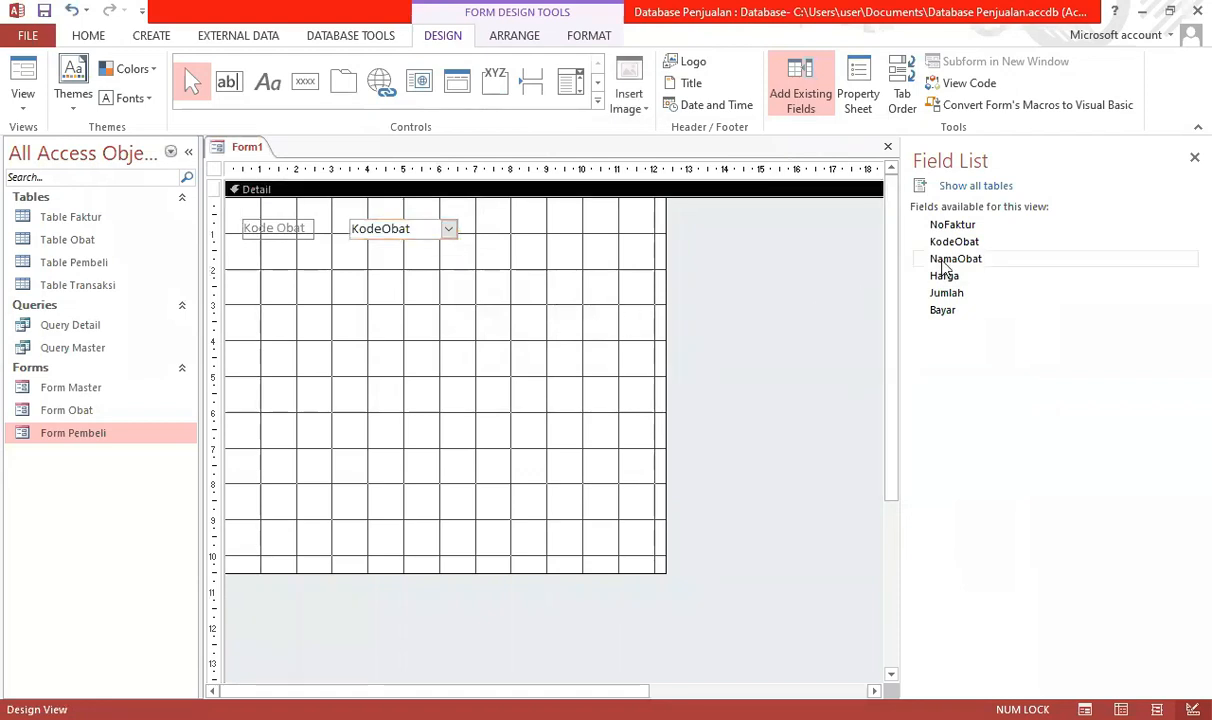
Add the NamaObat, Harga, Jumlah and Bayar fields to the form, directly below the Kode Obat combo box.
{"action": "left_click", "coordinate": [990, 258]}
{"action": "left_click", "coordinate": [1093, 280], "text": "shift"}
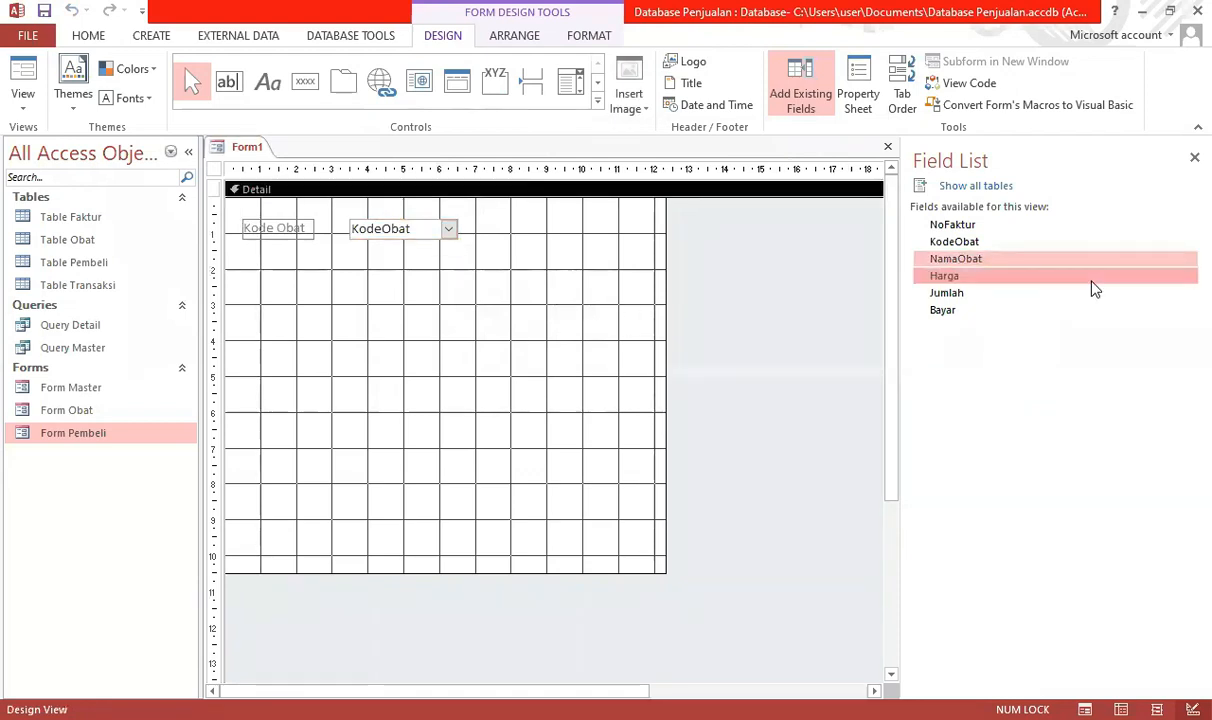
{"action": "key", "text": "shift+Down"}
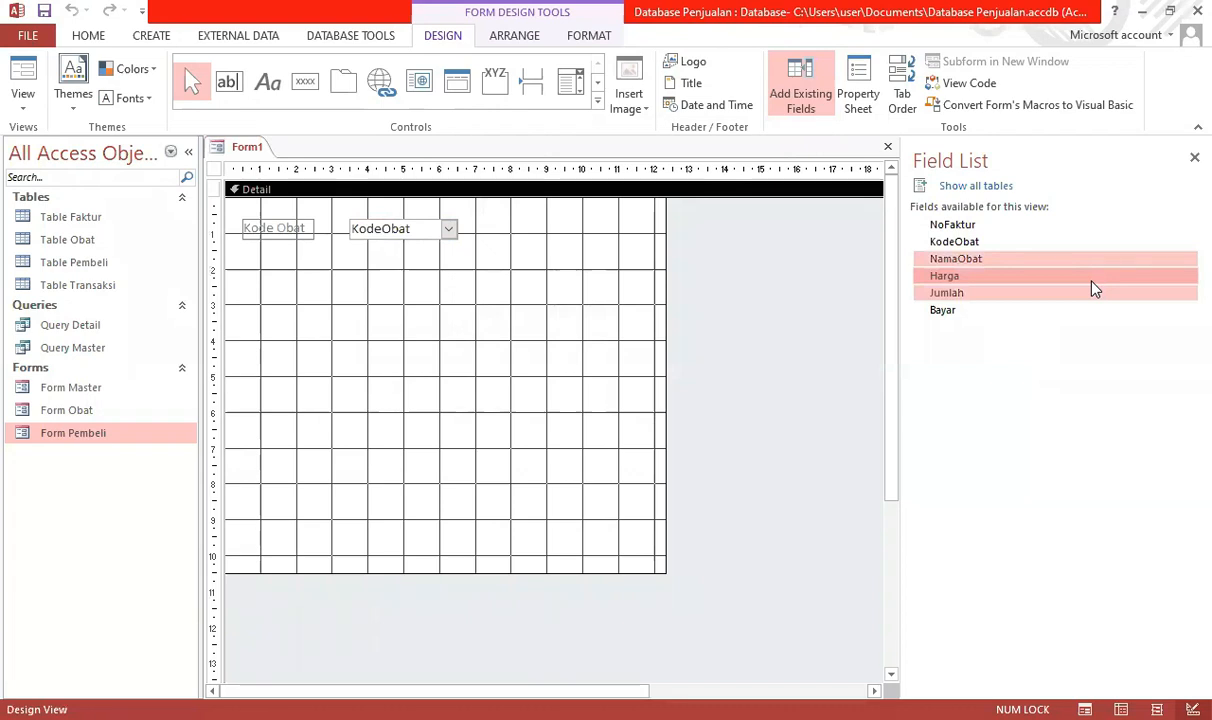
{"action": "key", "text": "shift+Down"}
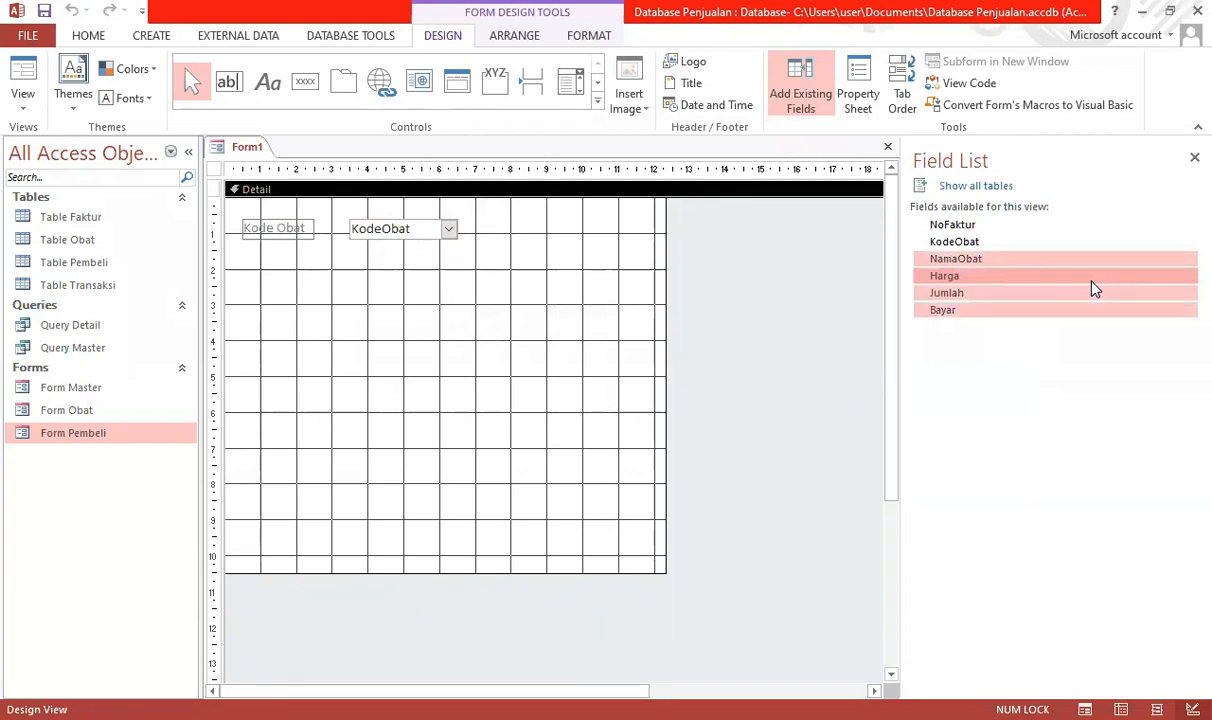
{"action": "left_click_drag", "start_coordinate": [1069, 282], "coordinate": [356, 256]}
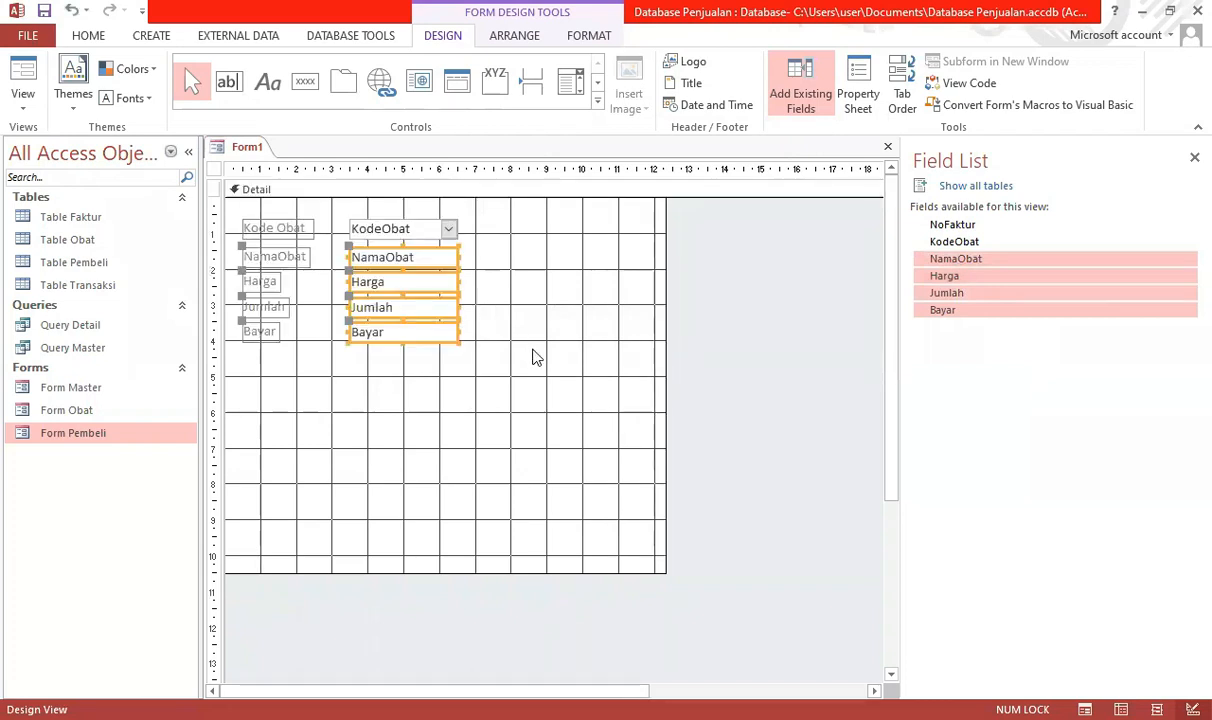
{"action": "left_click", "coordinate": [568, 363]}
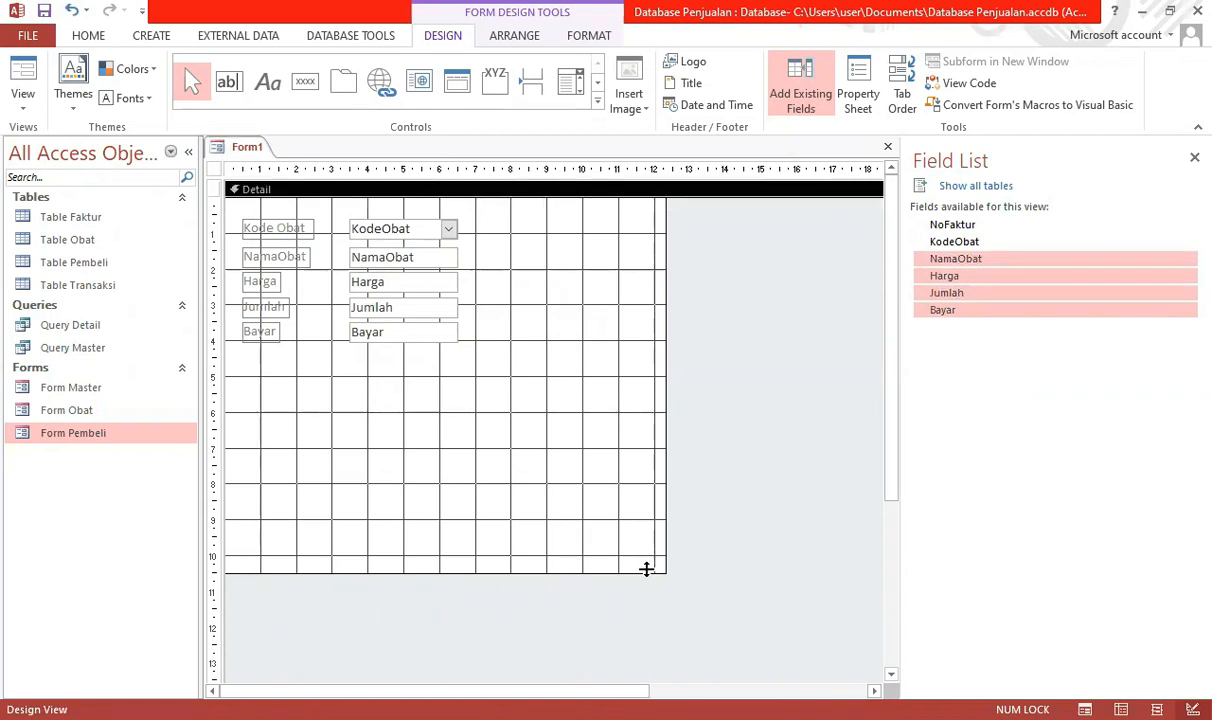
Preview the form, return to Design View, and shrink the Detail area to about 8.7 cm wide and 5.3 cm high.
{"action": "left_click", "coordinate": [20, 70]}
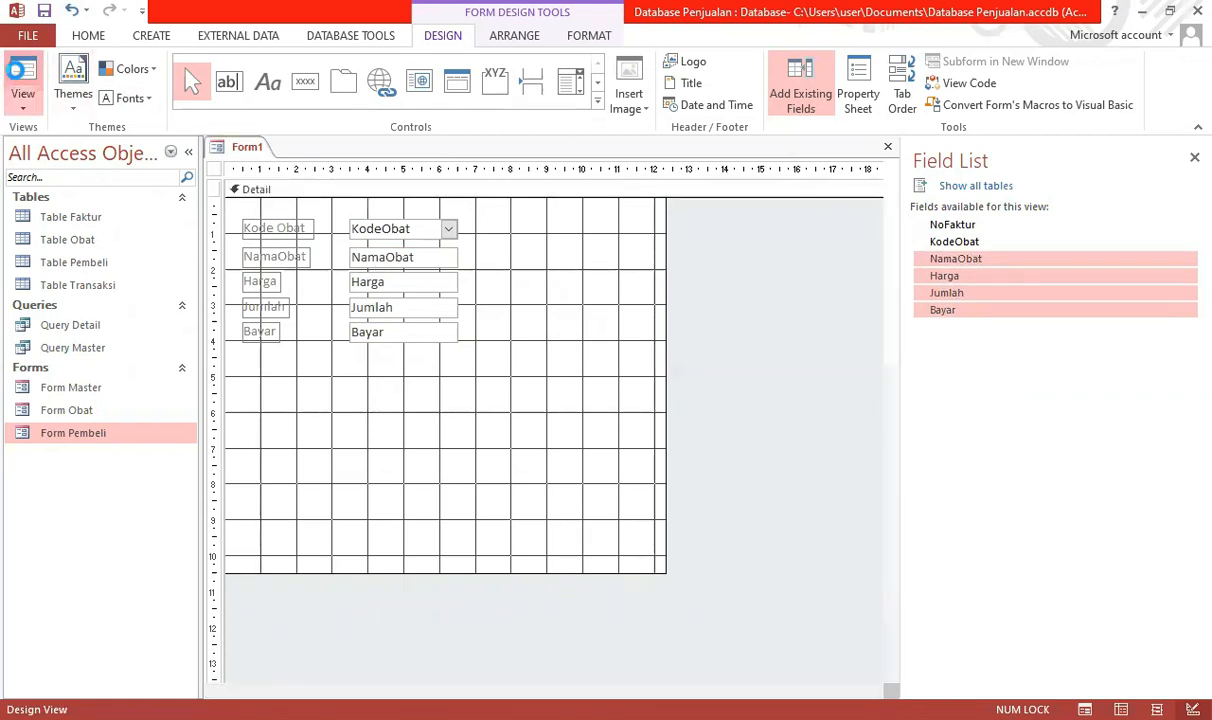
{"action": "left_click", "coordinate": [22, 108]}
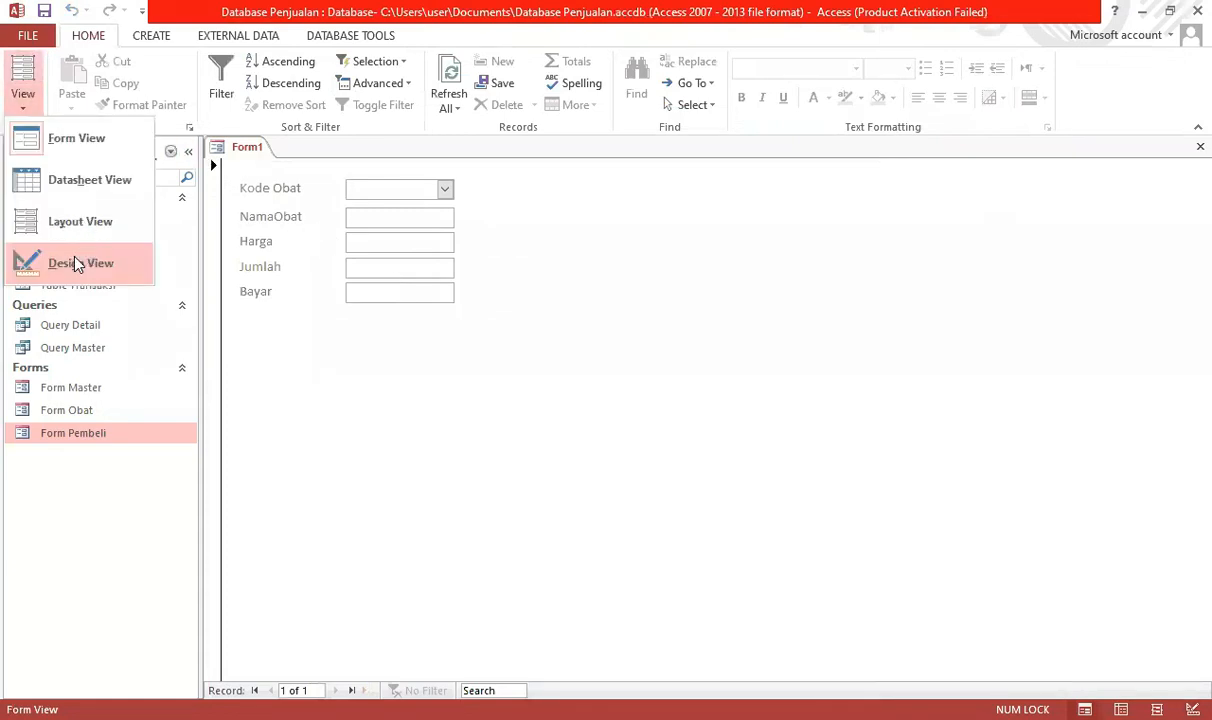
{"action": "left_click", "coordinate": [78, 263]}
{"action": "left_click_drag", "start_coordinate": [610, 573], "coordinate": [618, 385]}
{"action": "left_click_drag", "start_coordinate": [635, 313], "coordinate": [537, 322]}
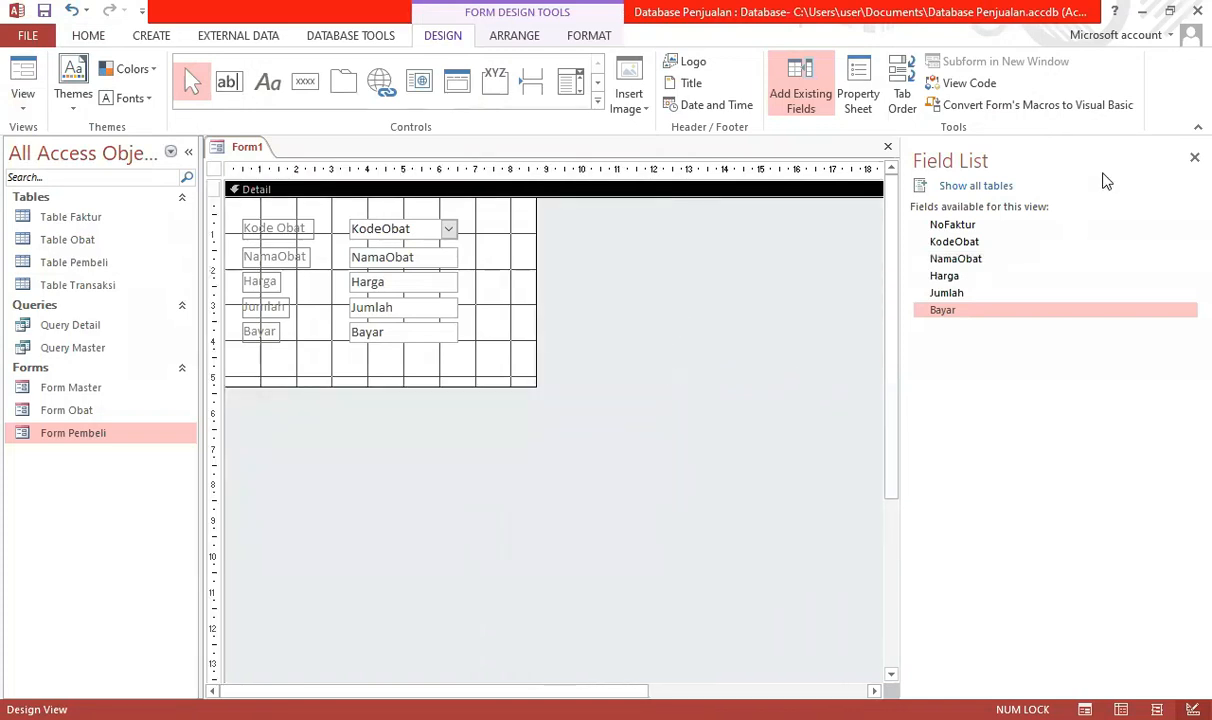
Set the form's Default View to Datasheet and preview it in that view before returning to Design View.
{"action": "left_click", "coordinate": [858, 93]}
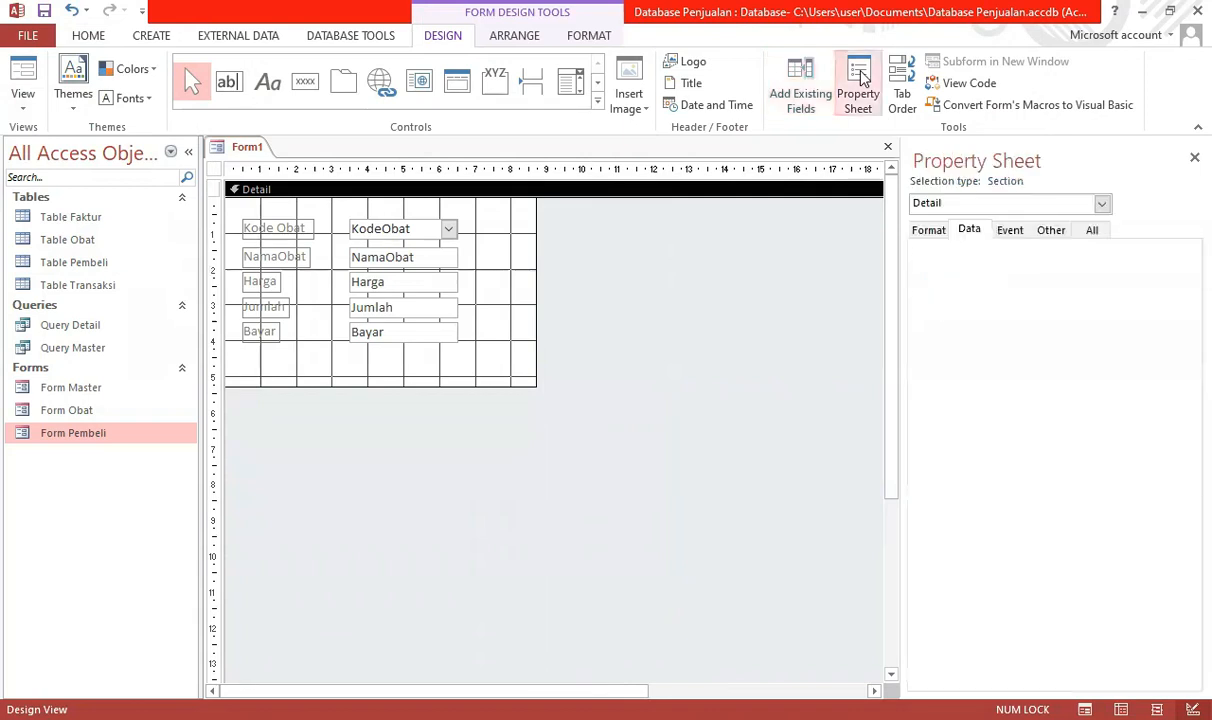
{"action": "left_click", "coordinate": [1101, 203]}
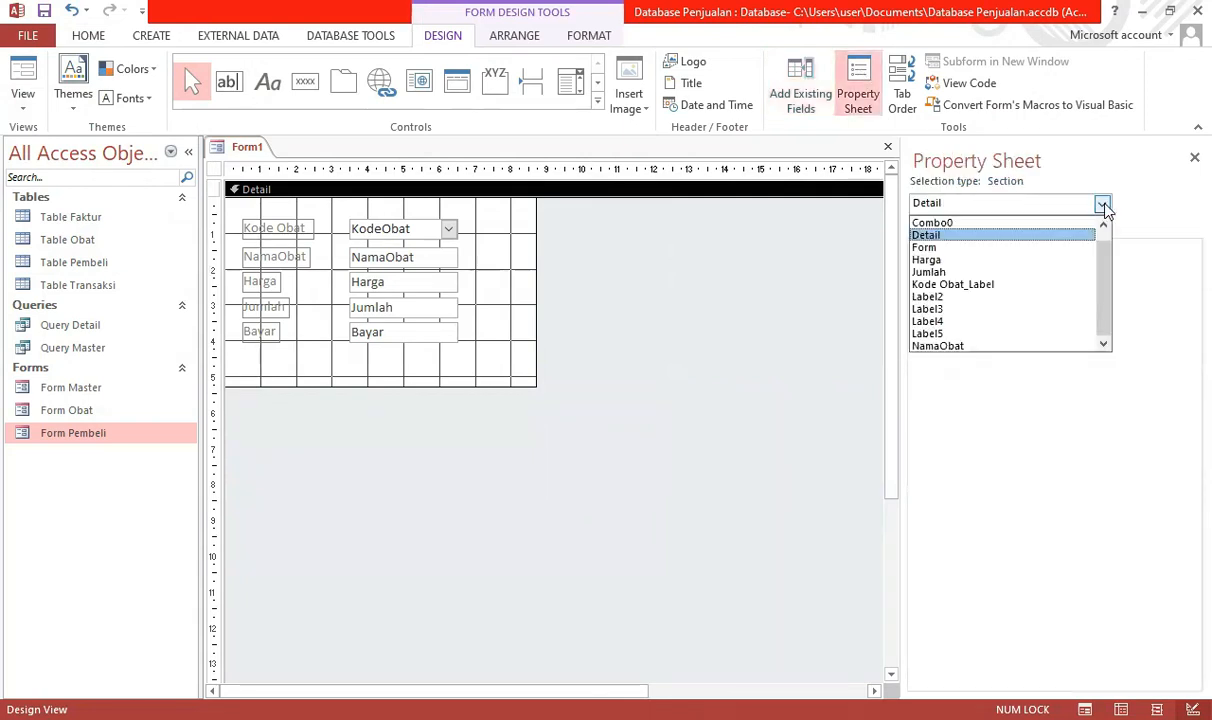
{"action": "left_click", "coordinate": [926, 247]}
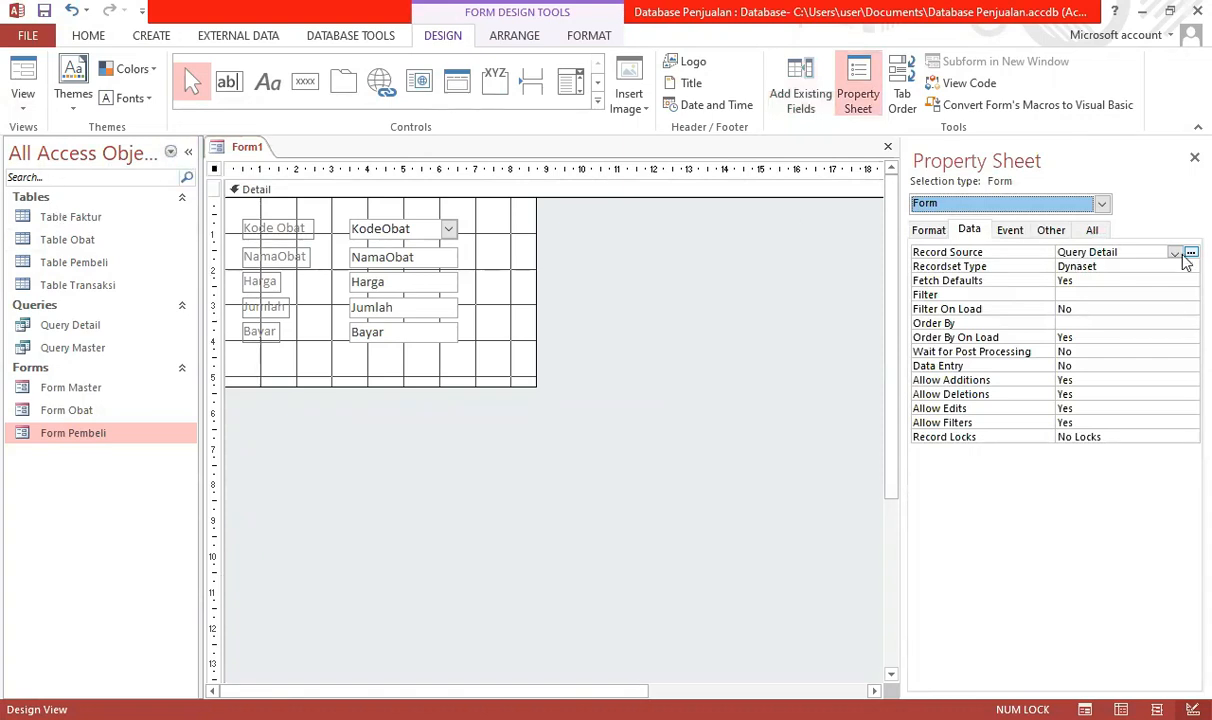
{"action": "left_click", "coordinate": [929, 231]}
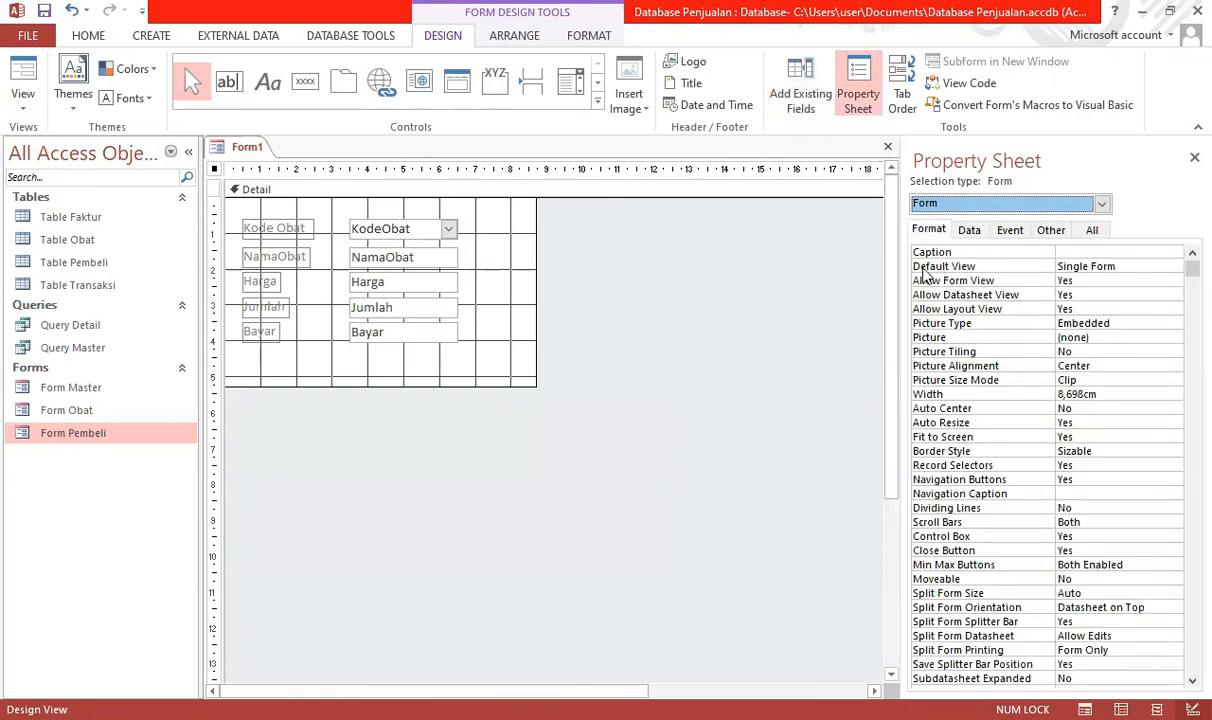
{"action": "left_click", "coordinate": [1100, 266]}
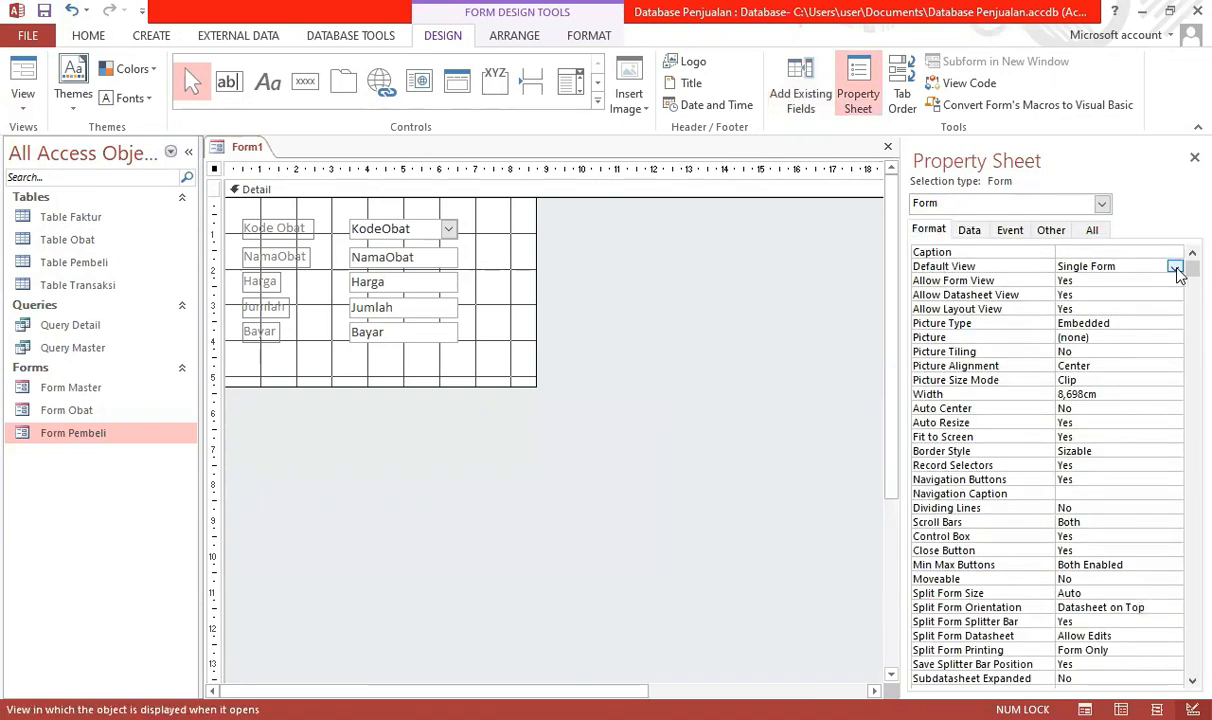
{"action": "left_click", "coordinate": [1175, 267]}
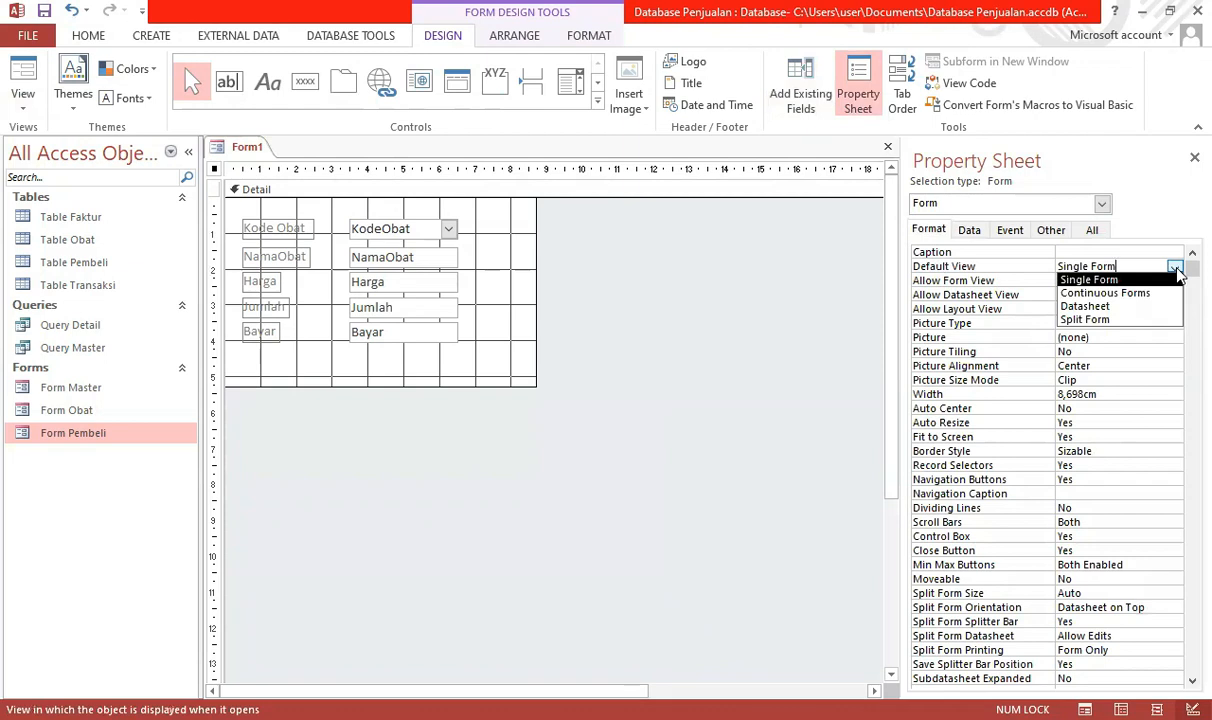
{"action": "left_click", "coordinate": [1113, 308]}
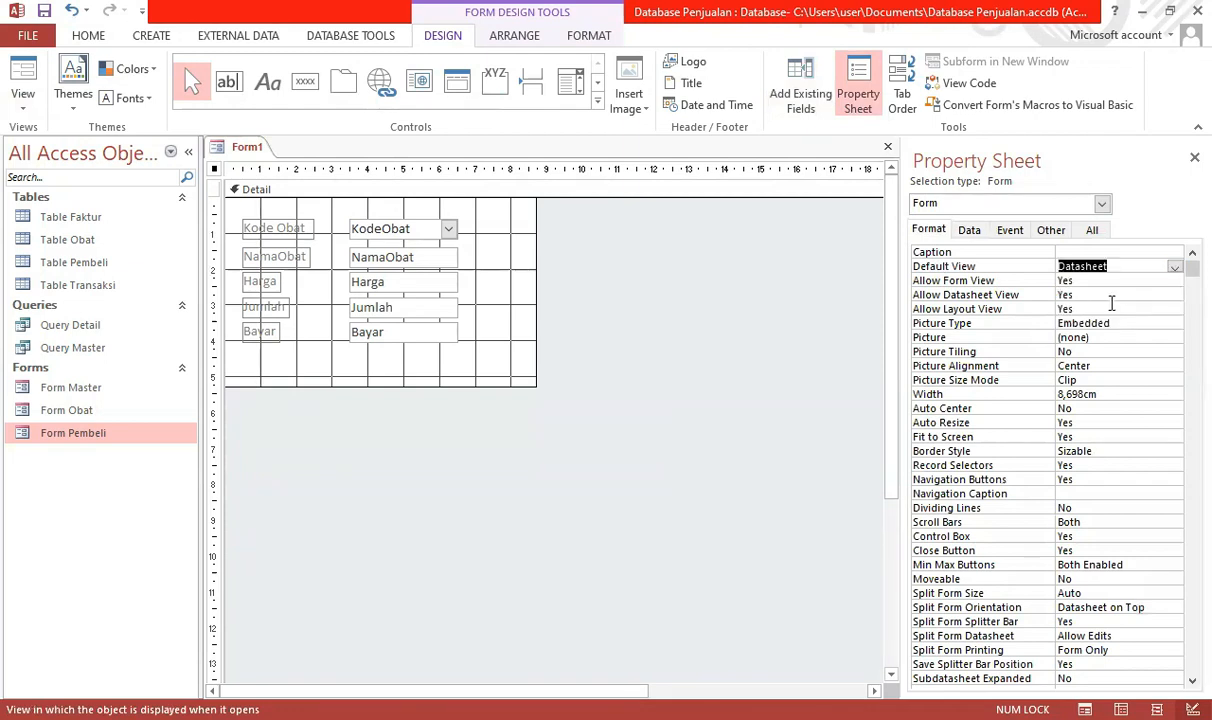
{"action": "left_click", "coordinate": [25, 84]}
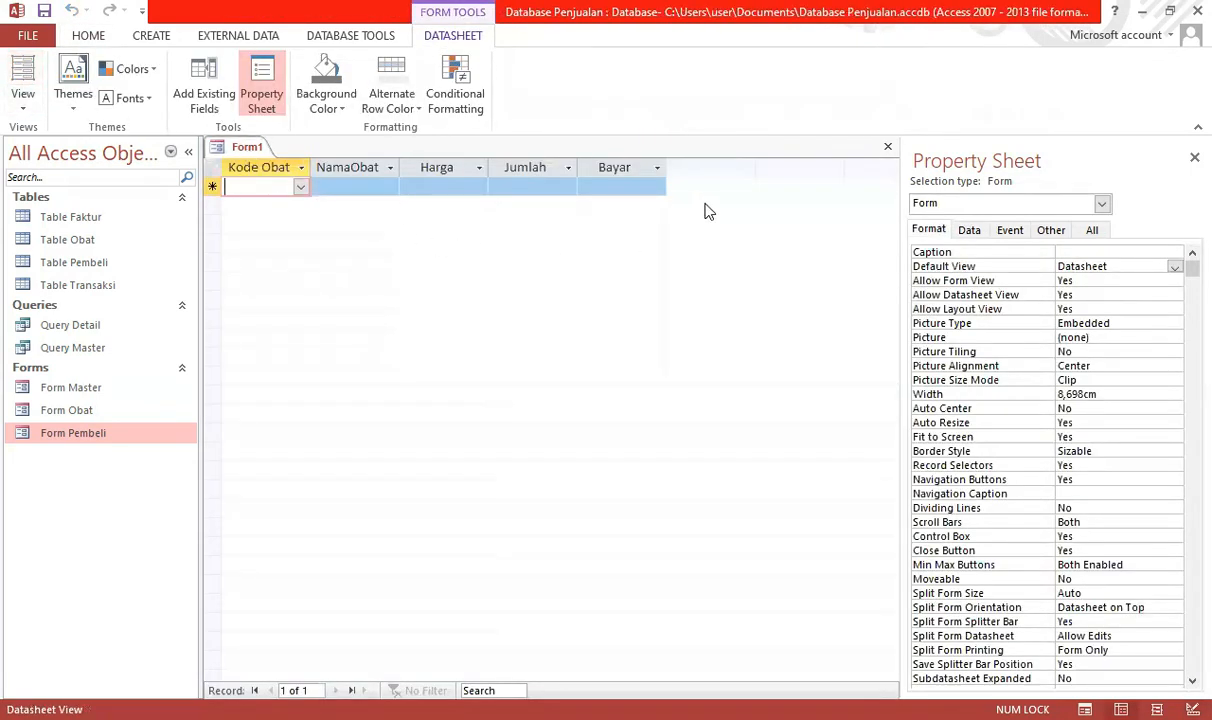
{"action": "left_click", "coordinate": [25, 105]}
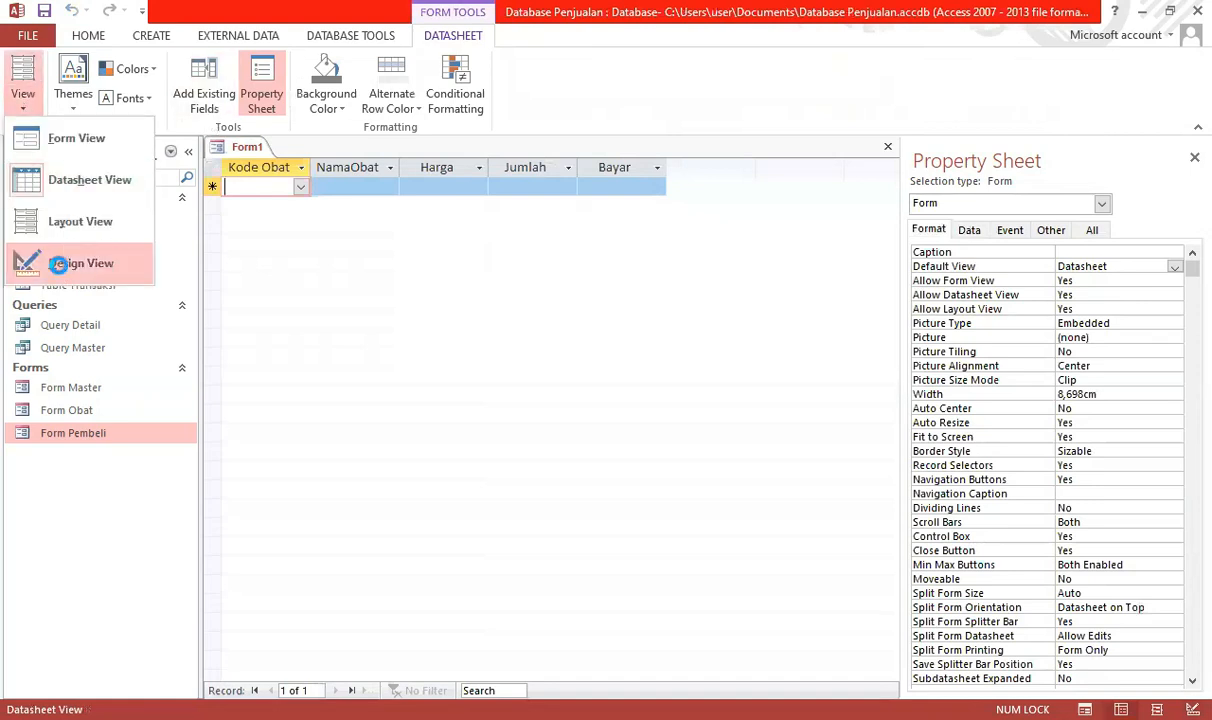
{"action": "left_click", "coordinate": [56, 262]}
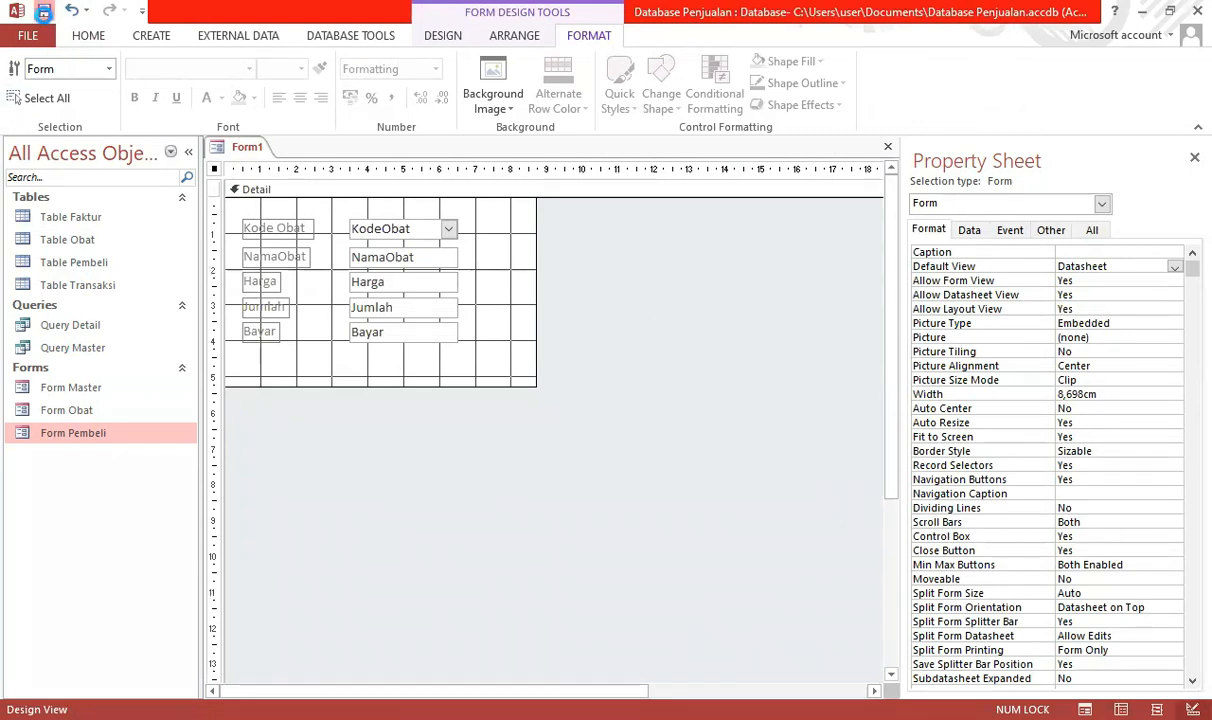
Save the form as Form Detail and close it.
{"action": "left_click", "coordinate": [43, 12]}
{"action": "left_click", "coordinate": [562, 253]}
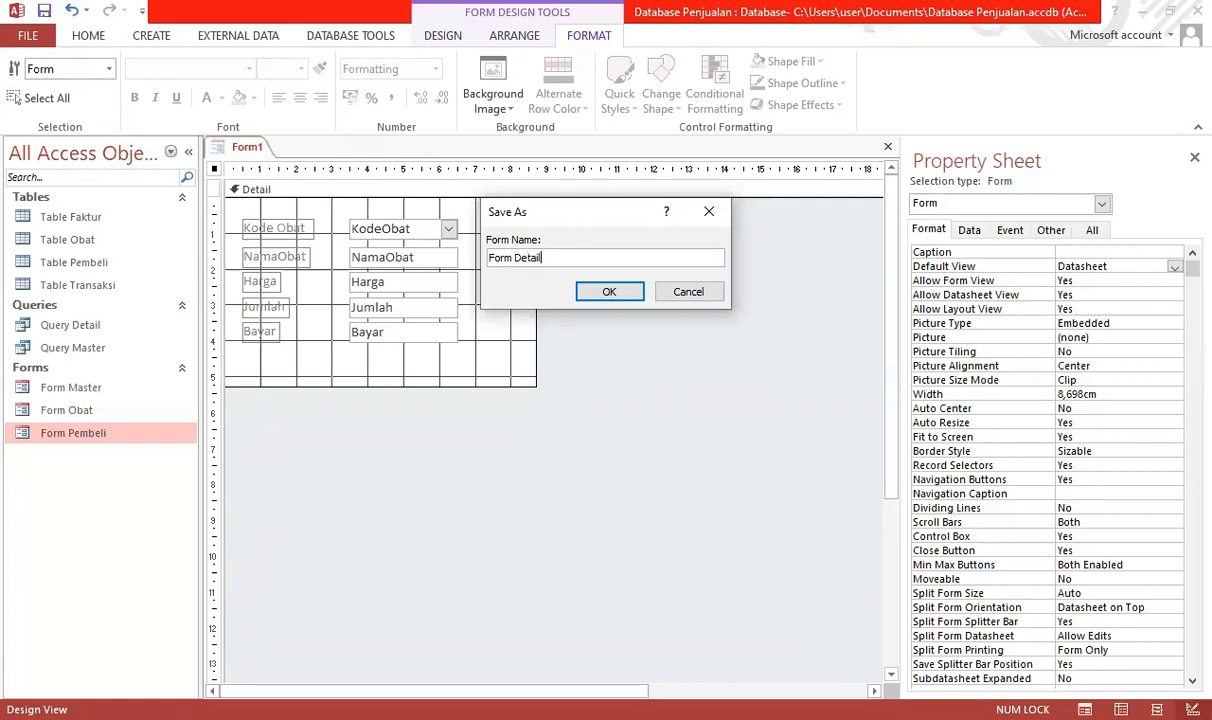
{"action": "left_click", "coordinate": [609, 292]}
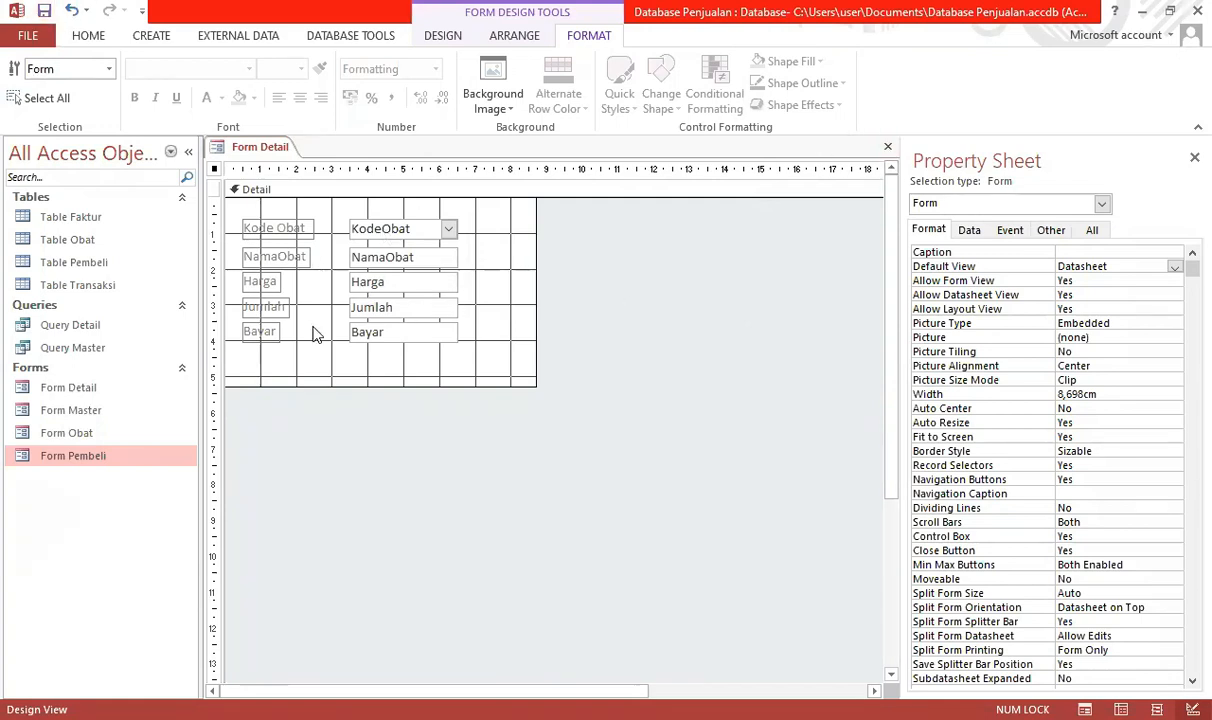
{"action": "left_click", "coordinate": [888, 147]}
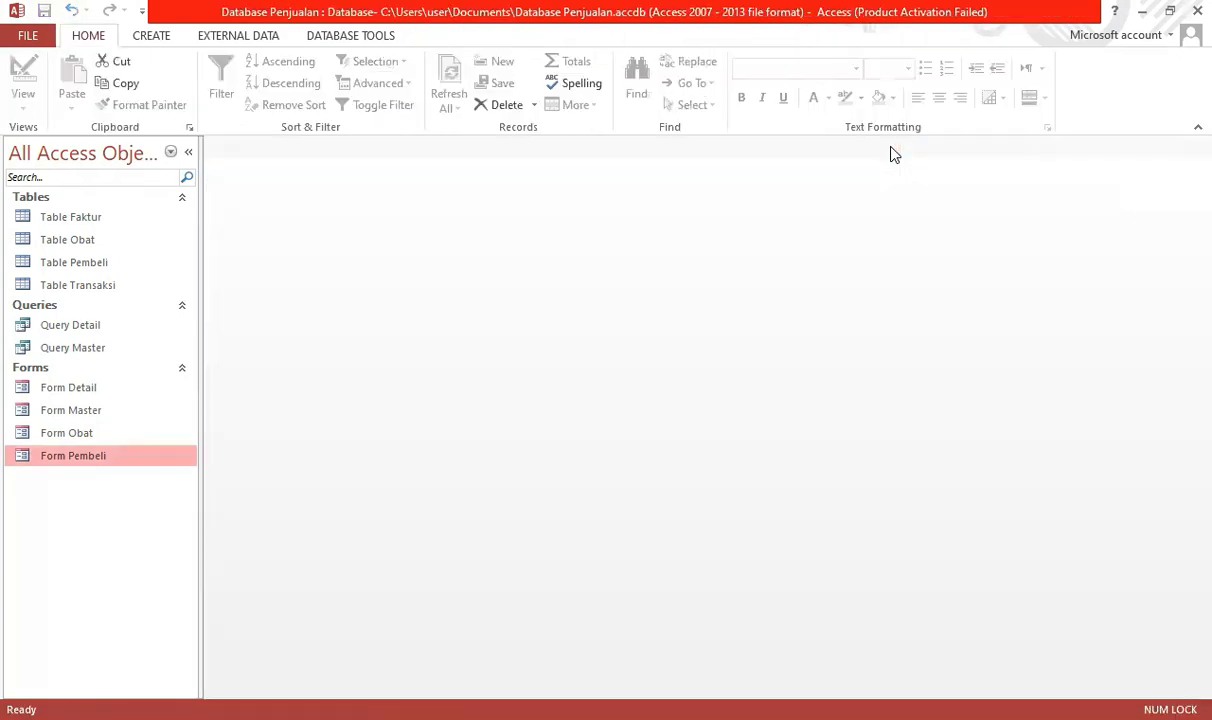
Open Form Master in Design View.
{"action": "double_click", "coordinate": [116, 411]}
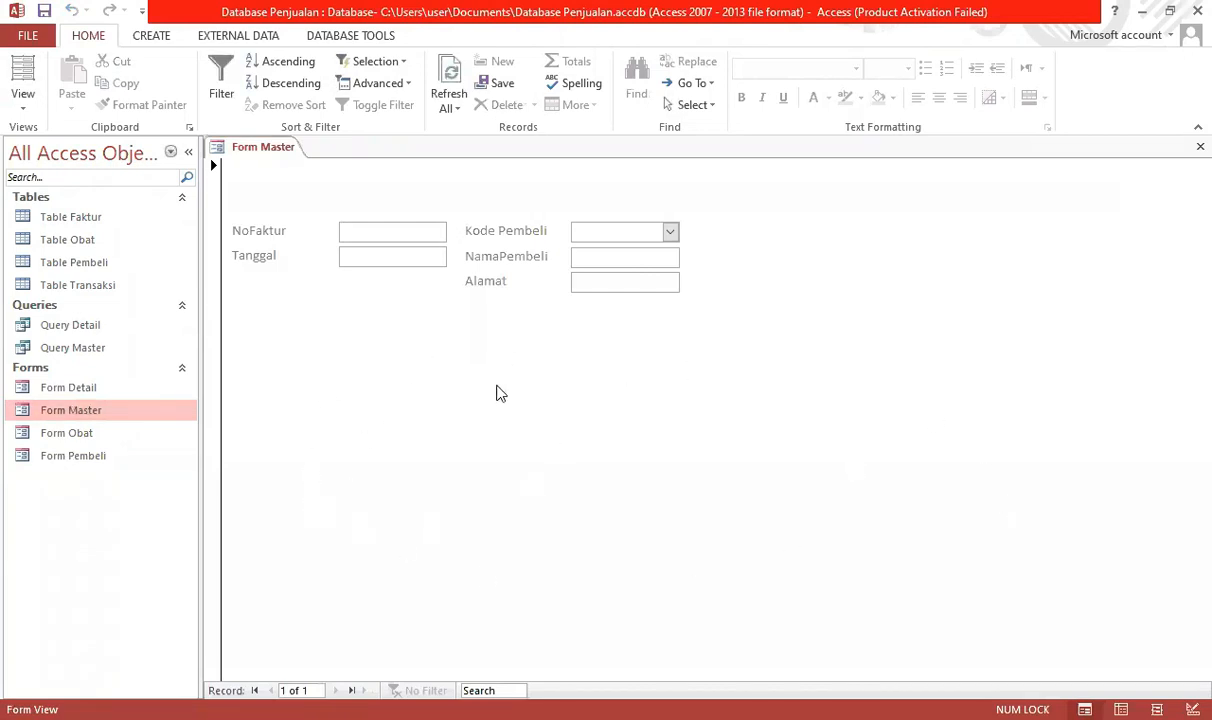
{"action": "left_click", "coordinate": [22, 110]}
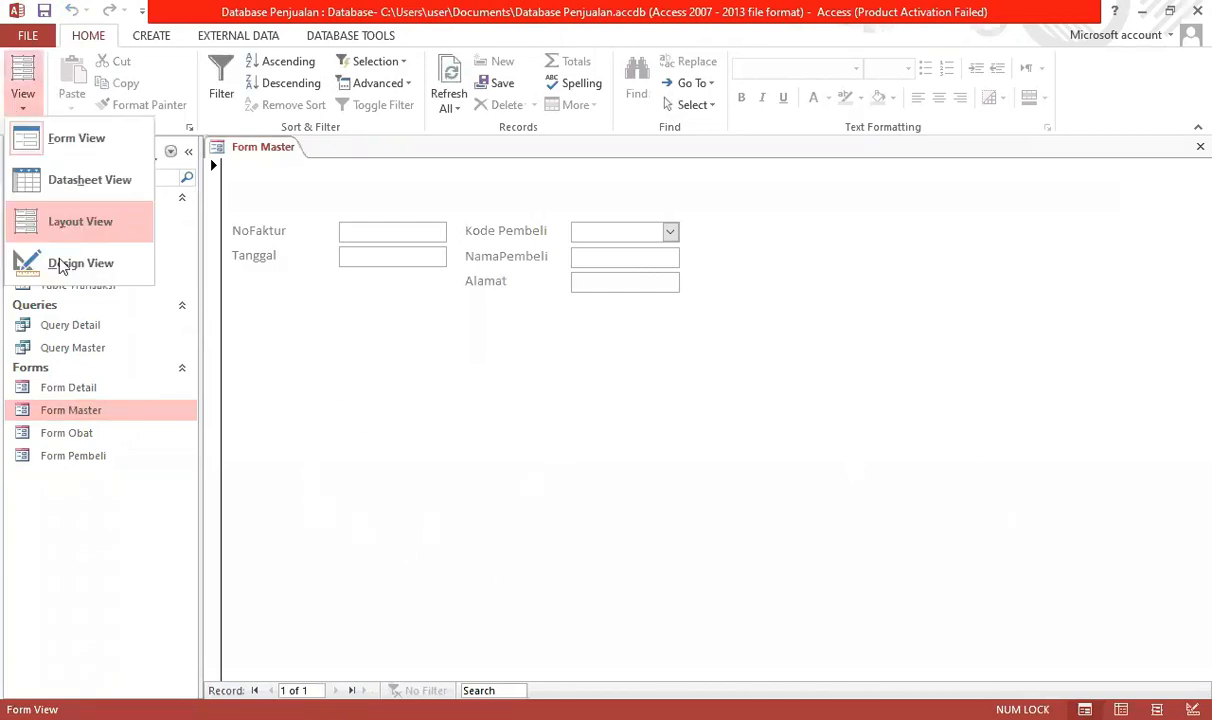
{"action": "left_click", "coordinate": [60, 266]}
{"action": "left_click_drag", "start_coordinate": [243, 367], "coordinate": [702, 495]}
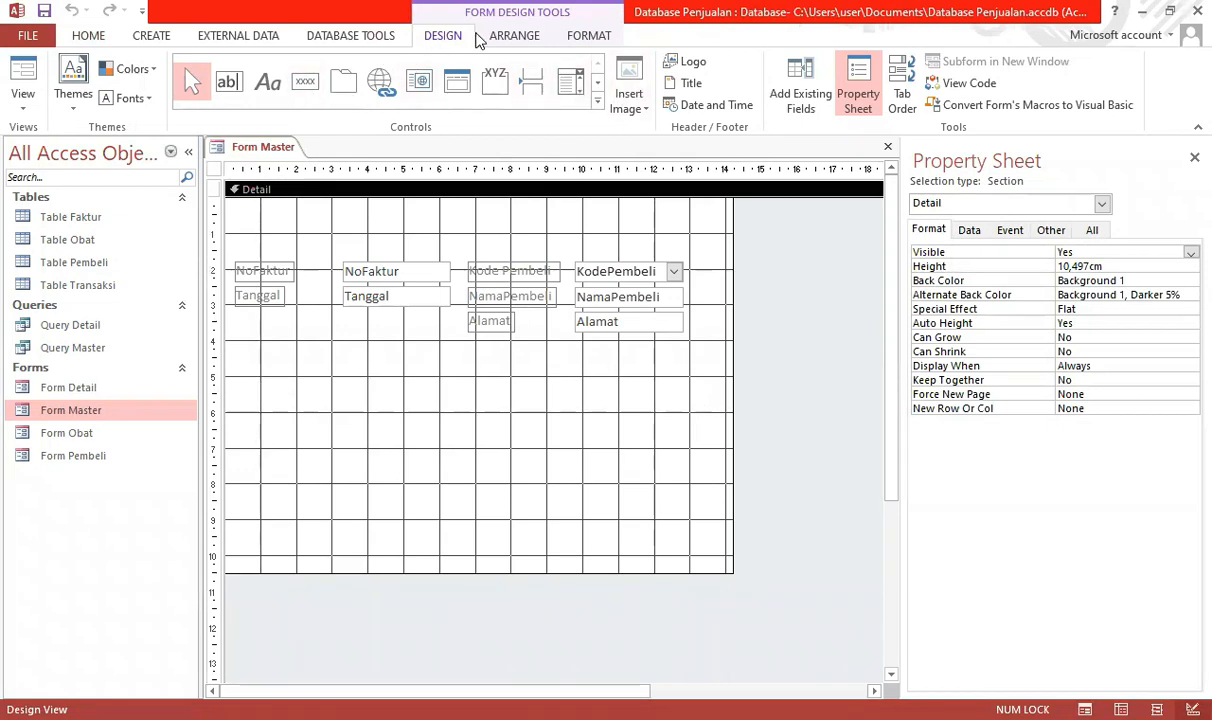
Insert a subform below the Tanggal field from the existing Form Detail, linked by NoFaktur, keeping the name Form Detail.
{"action": "left_click", "coordinate": [598, 100]}
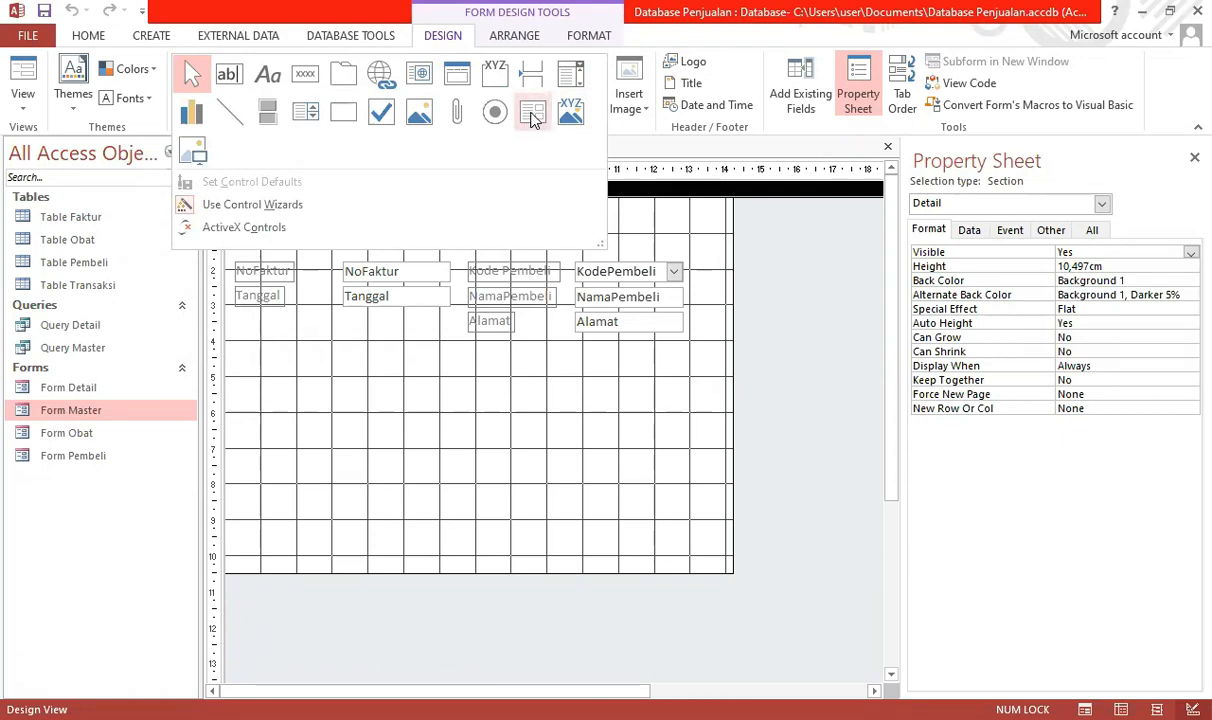
{"action": "left_click", "coordinate": [533, 113]}
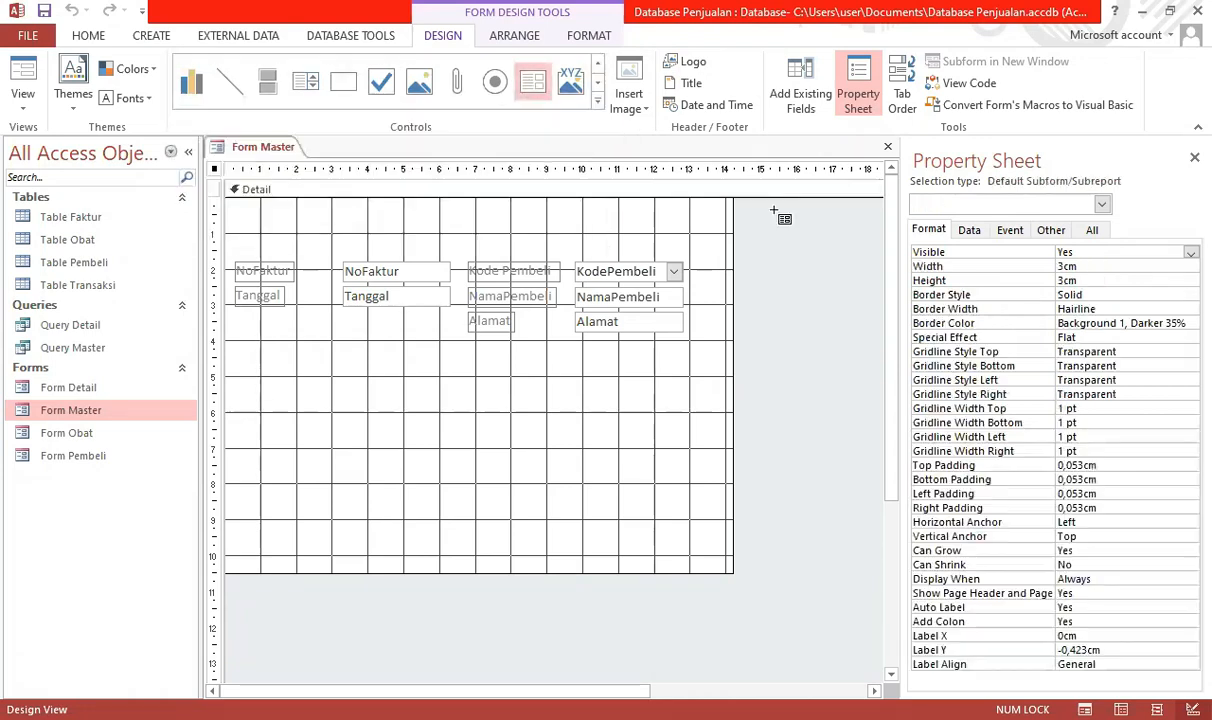
{"action": "left_click", "coordinate": [238, 343]}
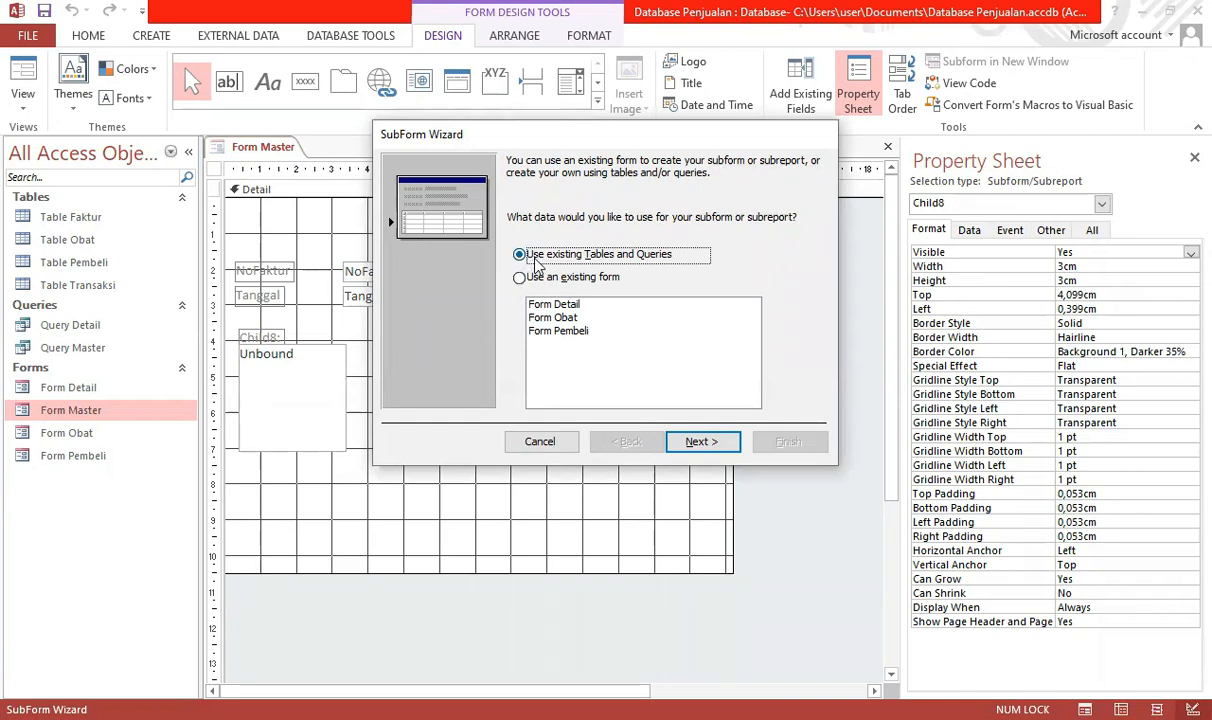
{"action": "left_click", "coordinate": [563, 305]}
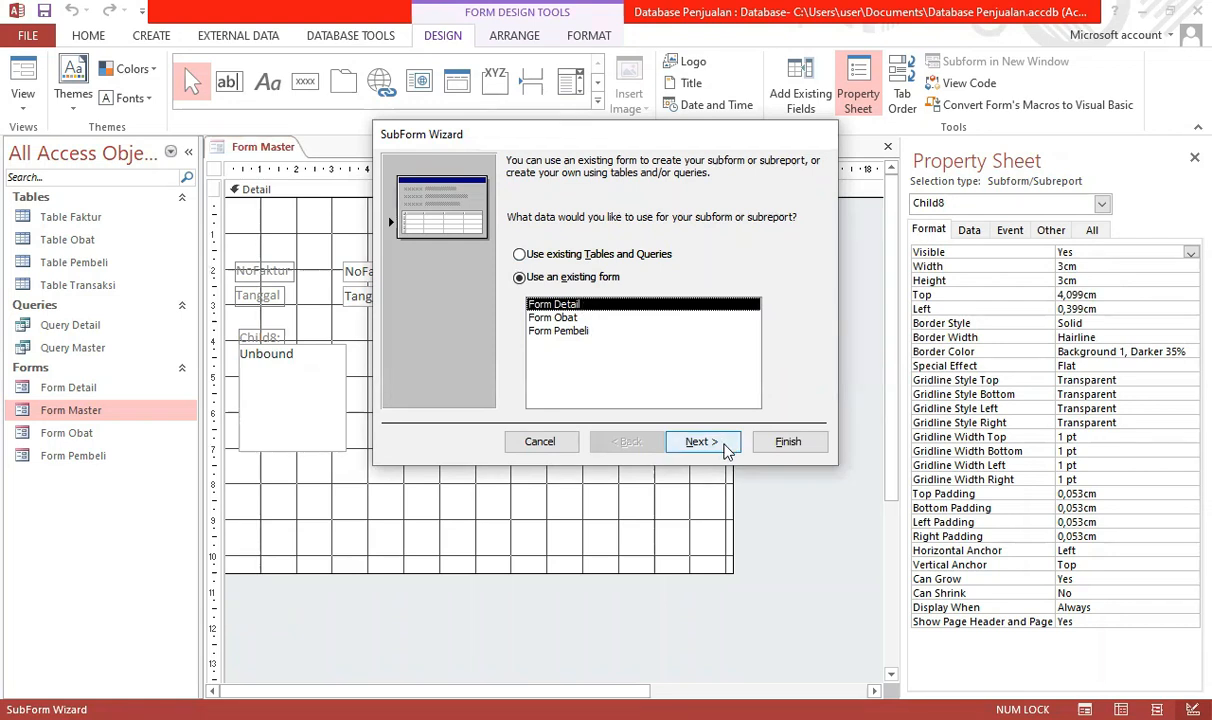
{"action": "left_click", "coordinate": [709, 446]}
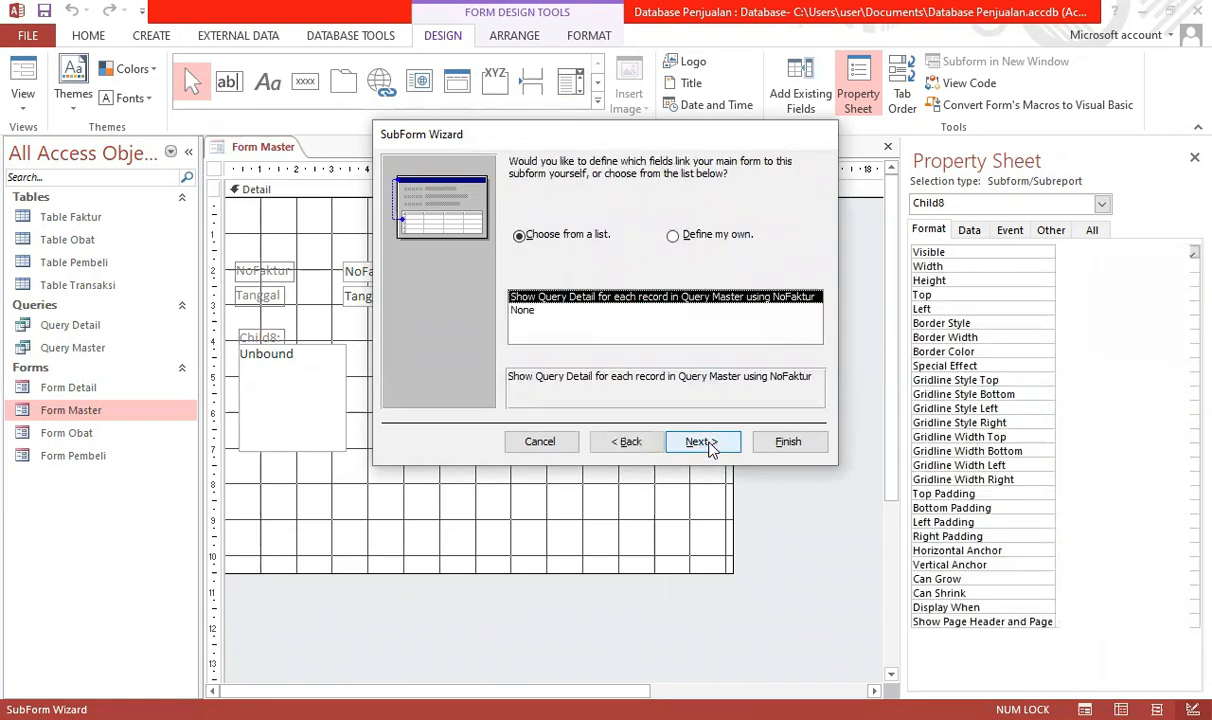
{"action": "left_click", "coordinate": [701, 445]}
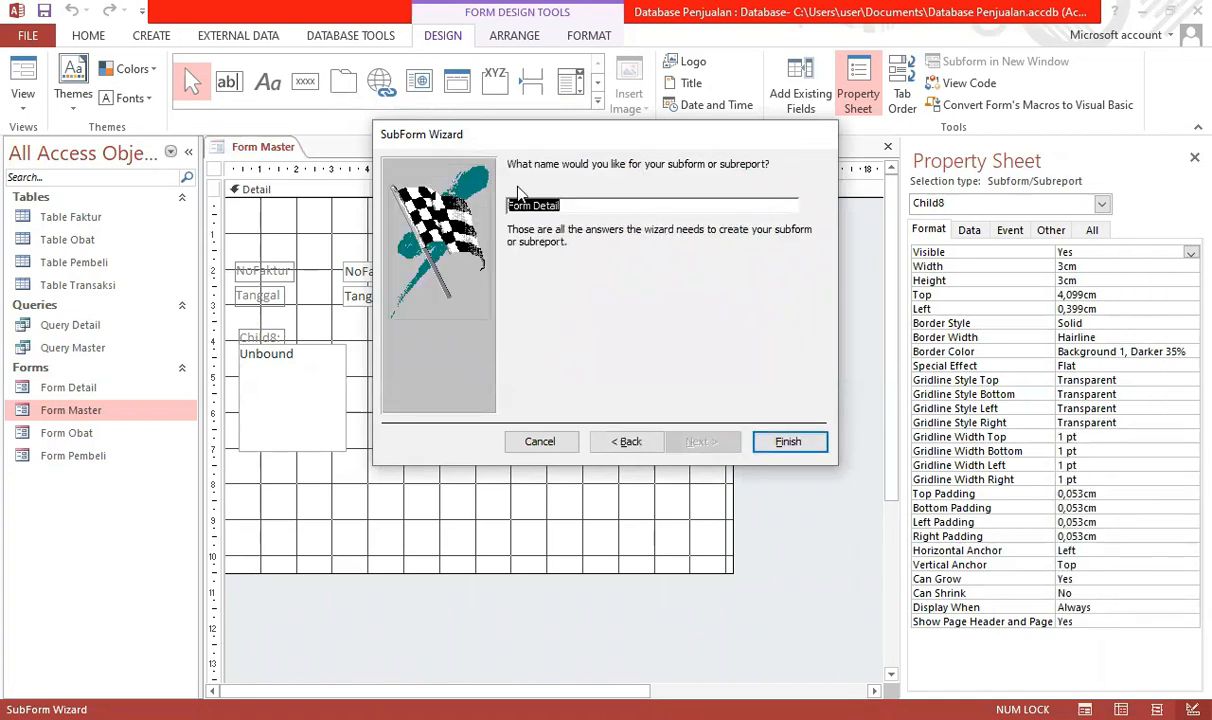
{"action": "left_click", "coordinate": [787, 446]}
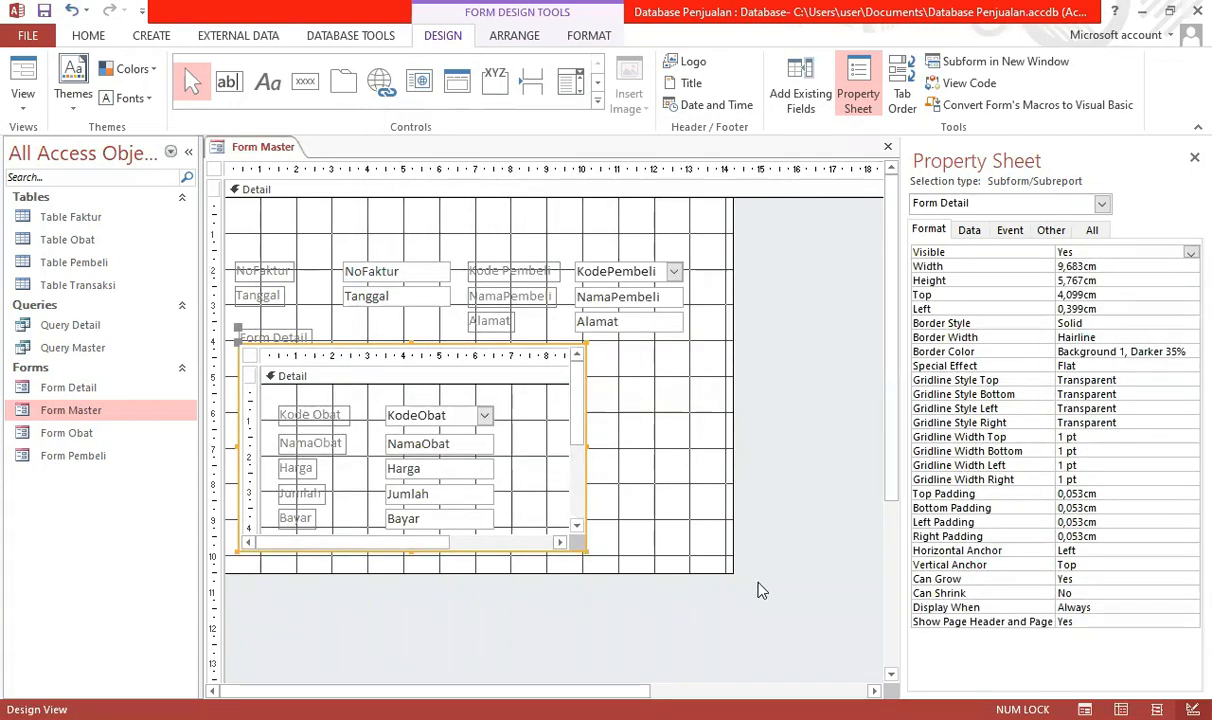
Resize the subform to about 12.4 by 3.5 cm and the master form's Detail area to about 13.8 by 12.6 cm.
{"action": "left_click_drag", "start_coordinate": [732, 572], "coordinate": [818, 647]}
{"action": "left_click_drag", "start_coordinate": [585, 549], "coordinate": [683, 468]}
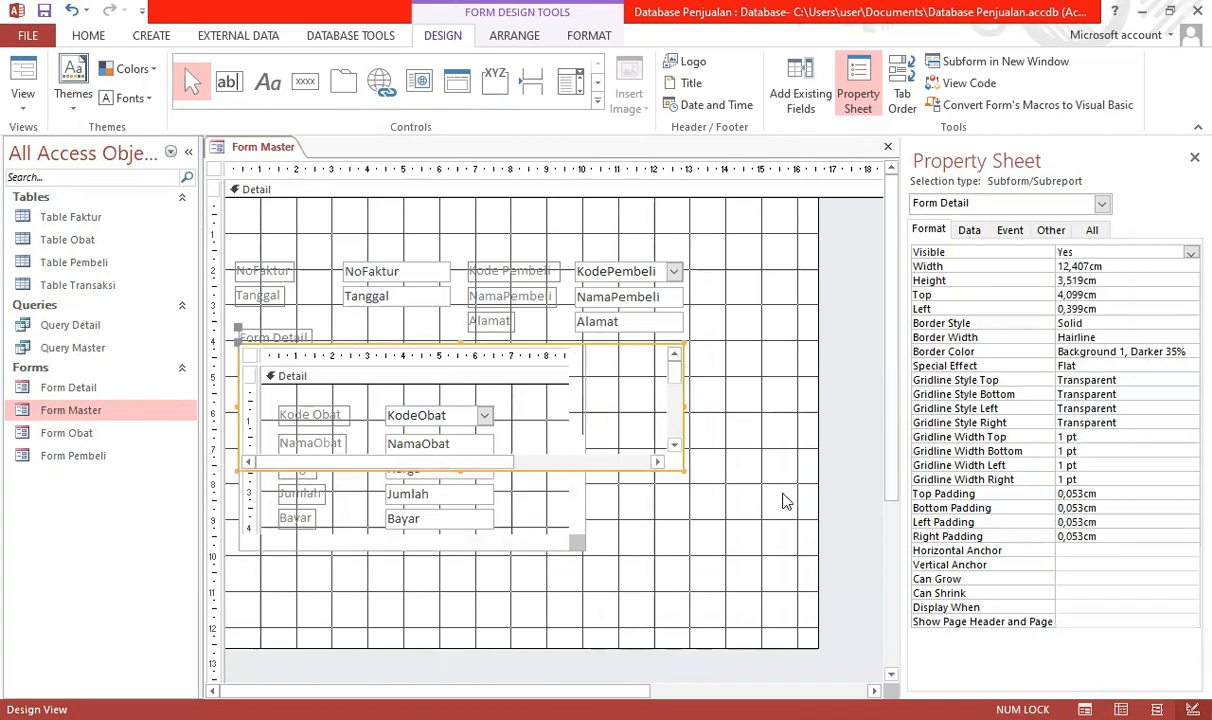
{"action": "left_click", "coordinate": [731, 490]}
{"action": "left_click_drag", "start_coordinate": [817, 438], "coordinate": [720, 463]}
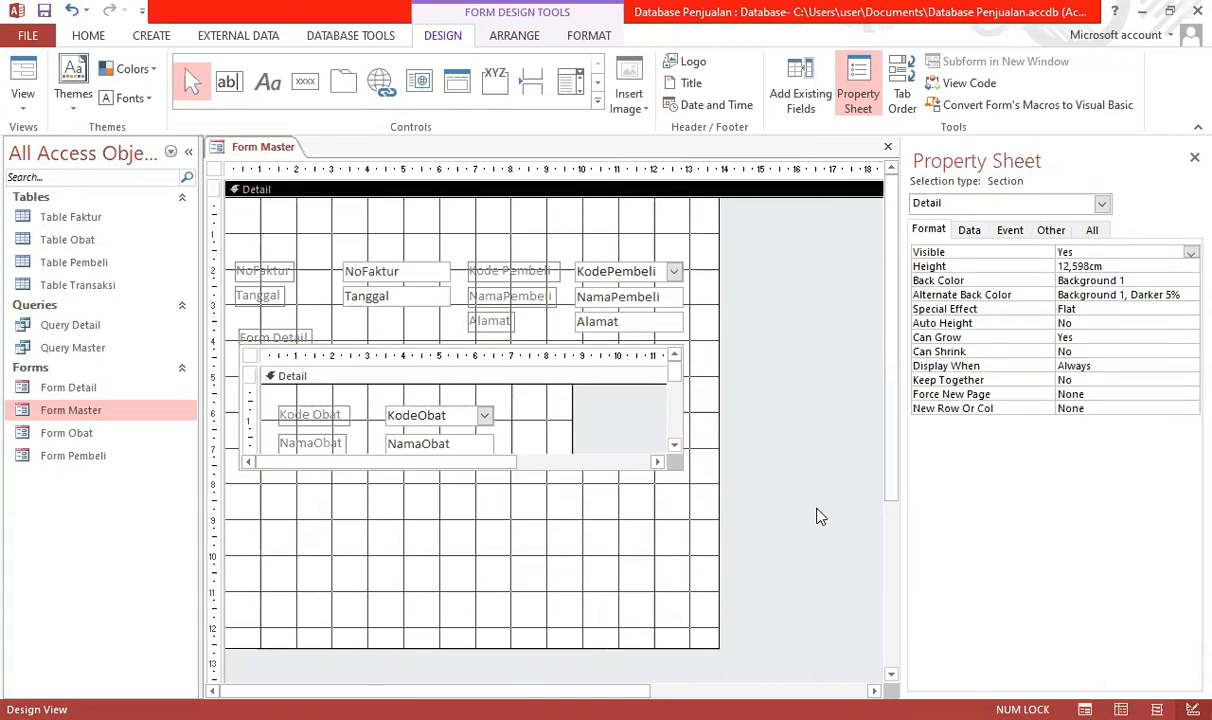
Switch Form Master to Form View and enter F001 as the NoFaktur of the new record.
{"action": "left_click", "coordinate": [23, 72]}
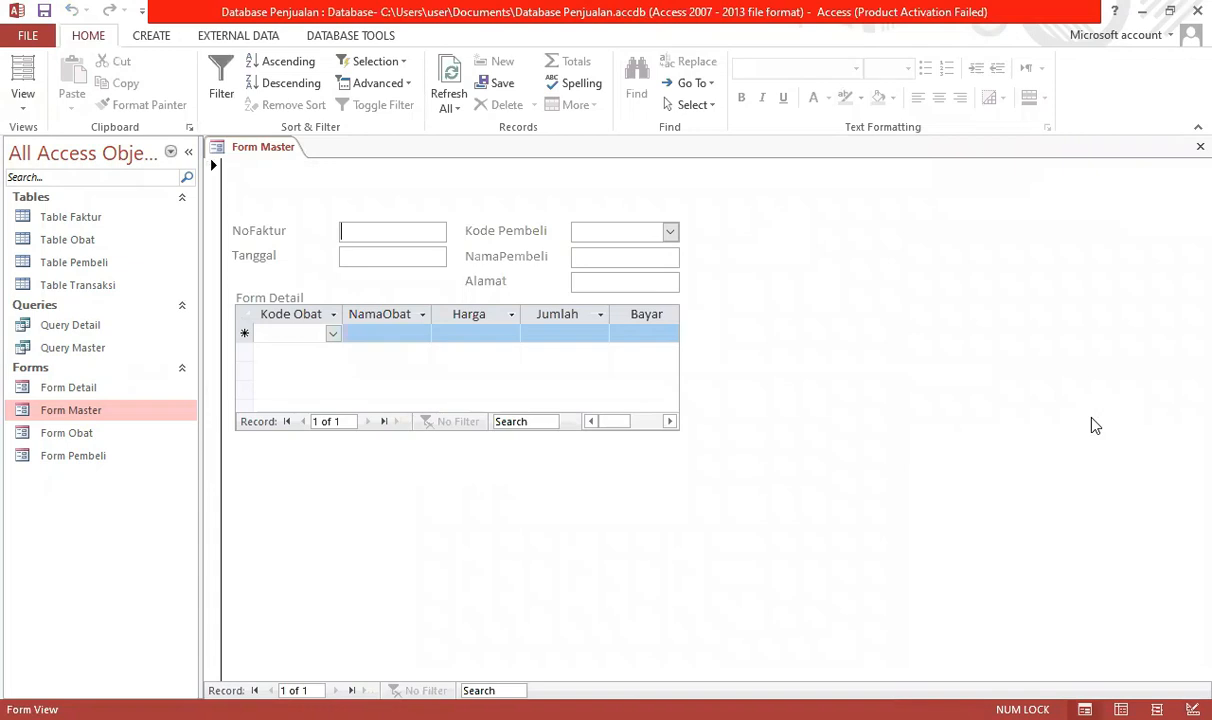
{"action": "type", "text": "F001"}
{"action": "key", "text": "Tab"}
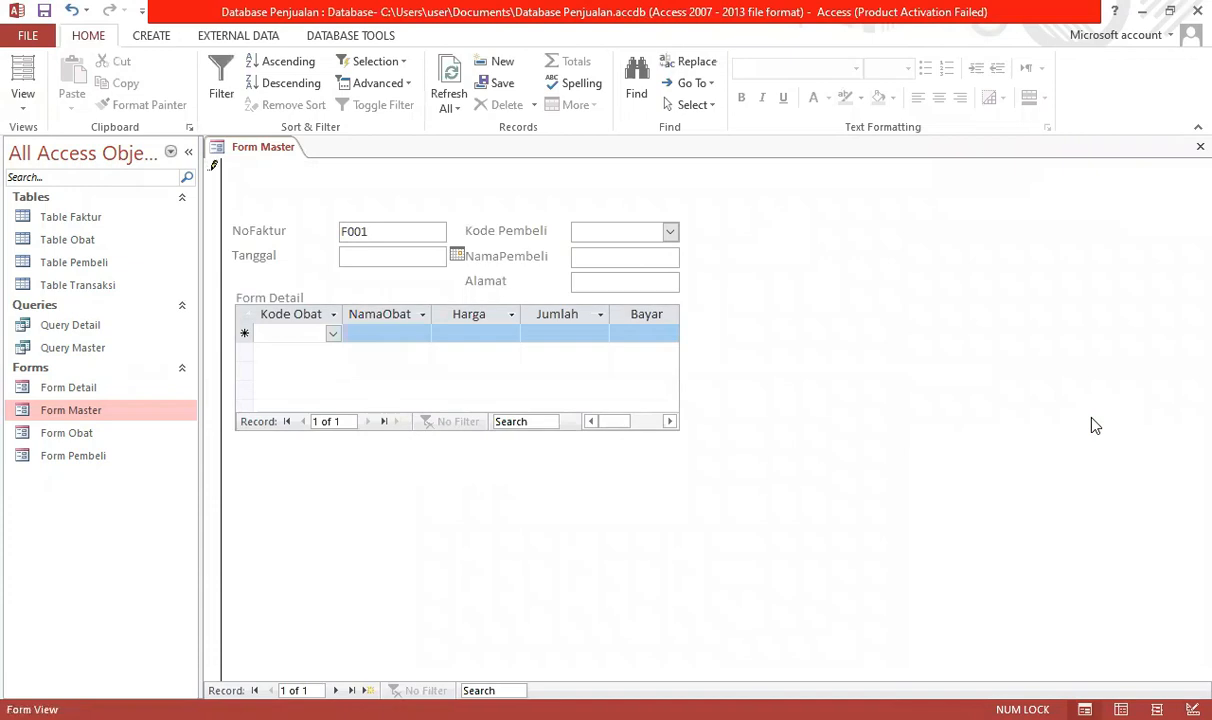
Set the invoice's Tanggal to 2 January 2022 and choose the third listed buyer for Kode Pembeli.
{"action": "left_click", "coordinate": [457, 256]}
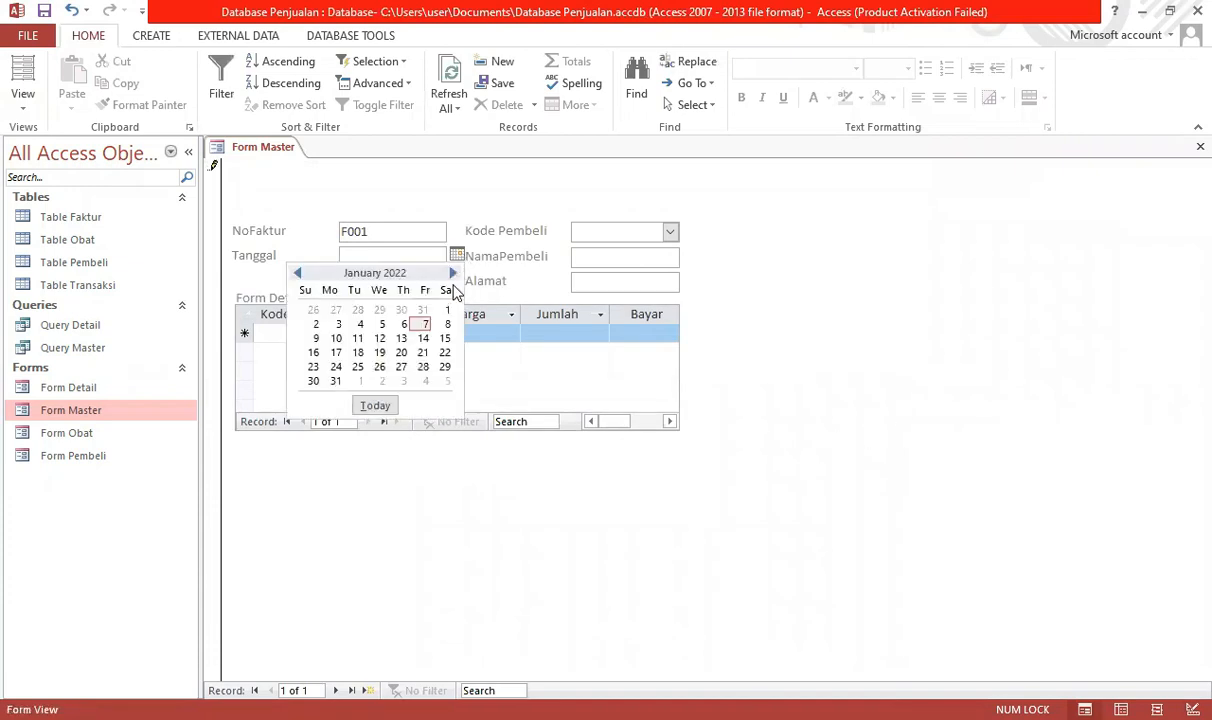
{"action": "left_click", "coordinate": [314, 326]}
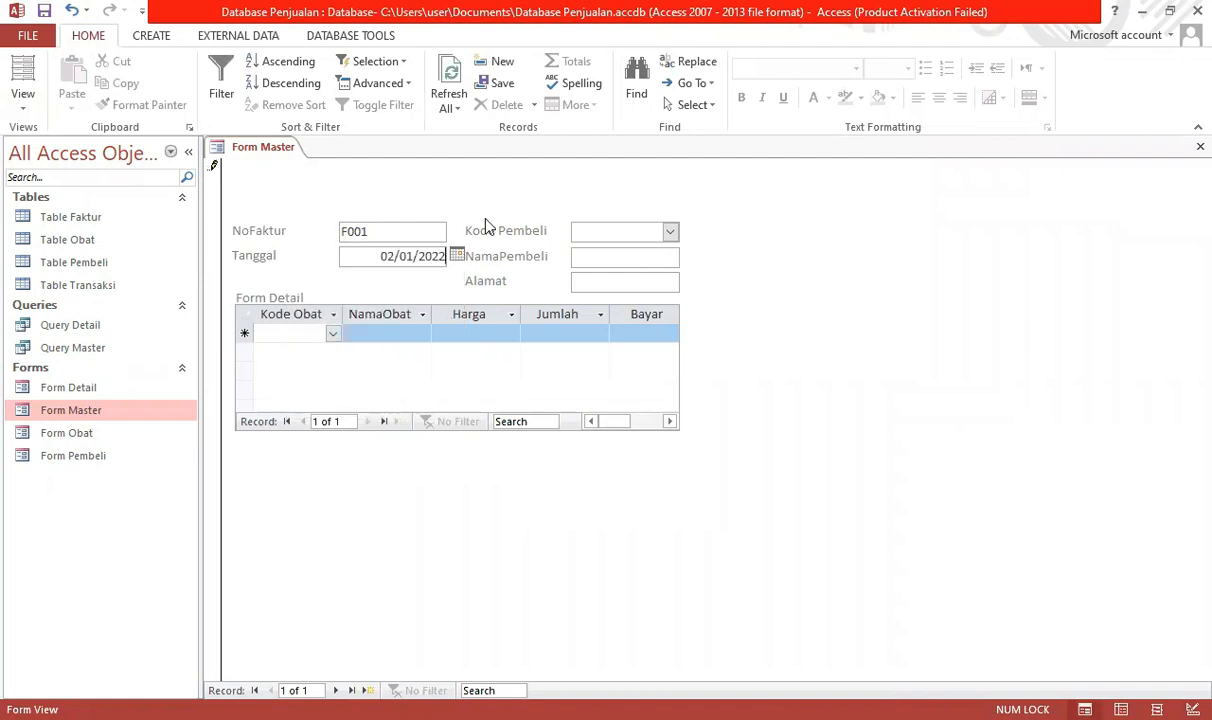
{"action": "left_click", "coordinate": [670, 234]}
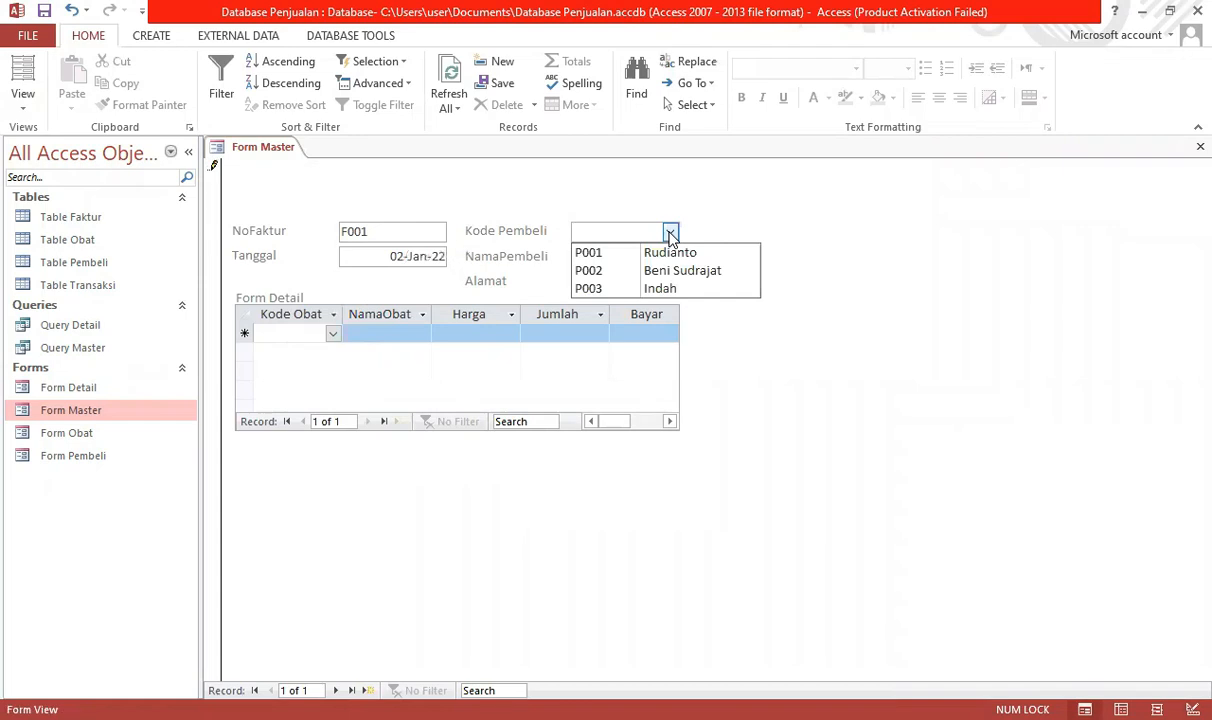
{"action": "left_click", "coordinate": [663, 289]}
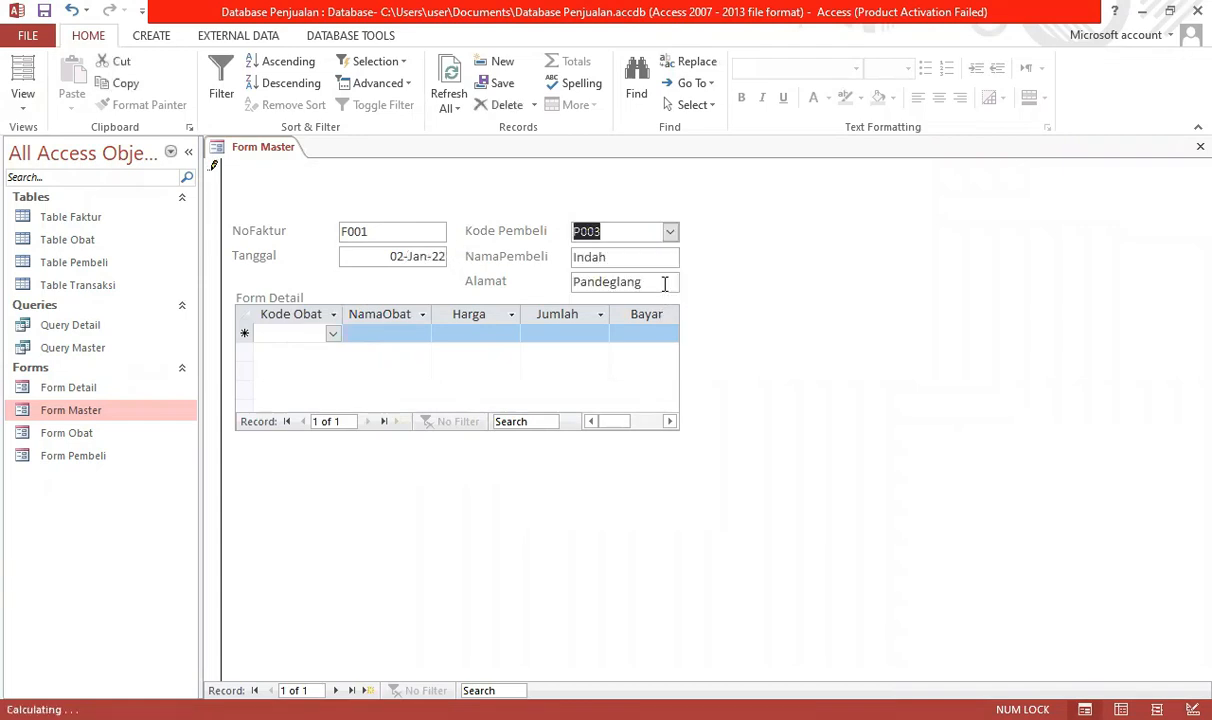
Add Kode Obat B002 (Bodrex) with Jumlah 5 as the first detail row and slightly widen the Bayar column.
{"action": "left_click", "coordinate": [333, 336]}
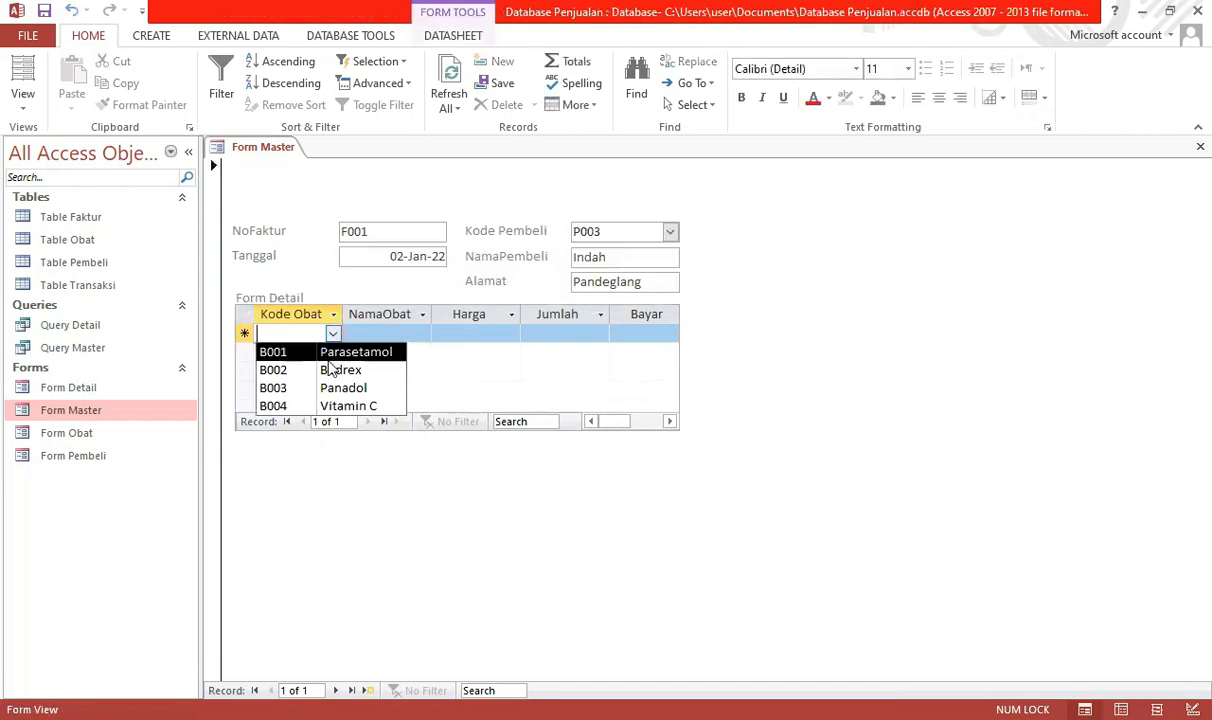
{"action": "left_click", "coordinate": [328, 369]}
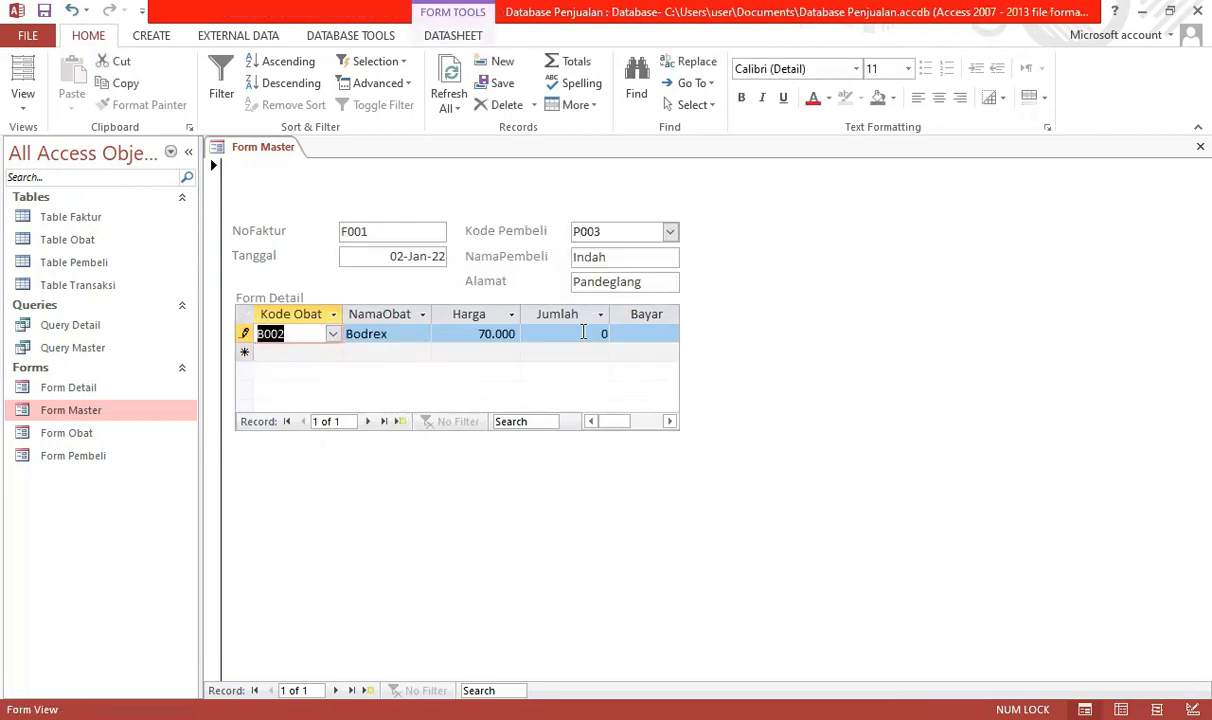
{"action": "key", "text": "Tab"}
{"action": "type", "text": "5"}
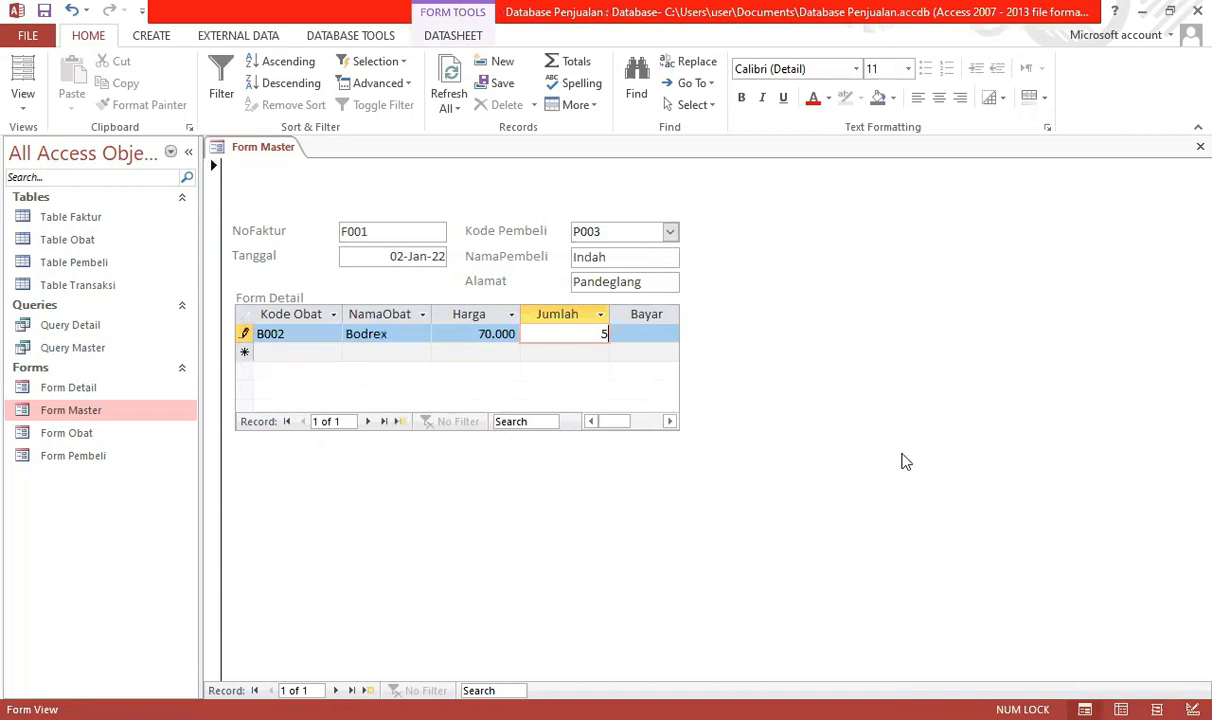
{"action": "key", "text": "Tab"}
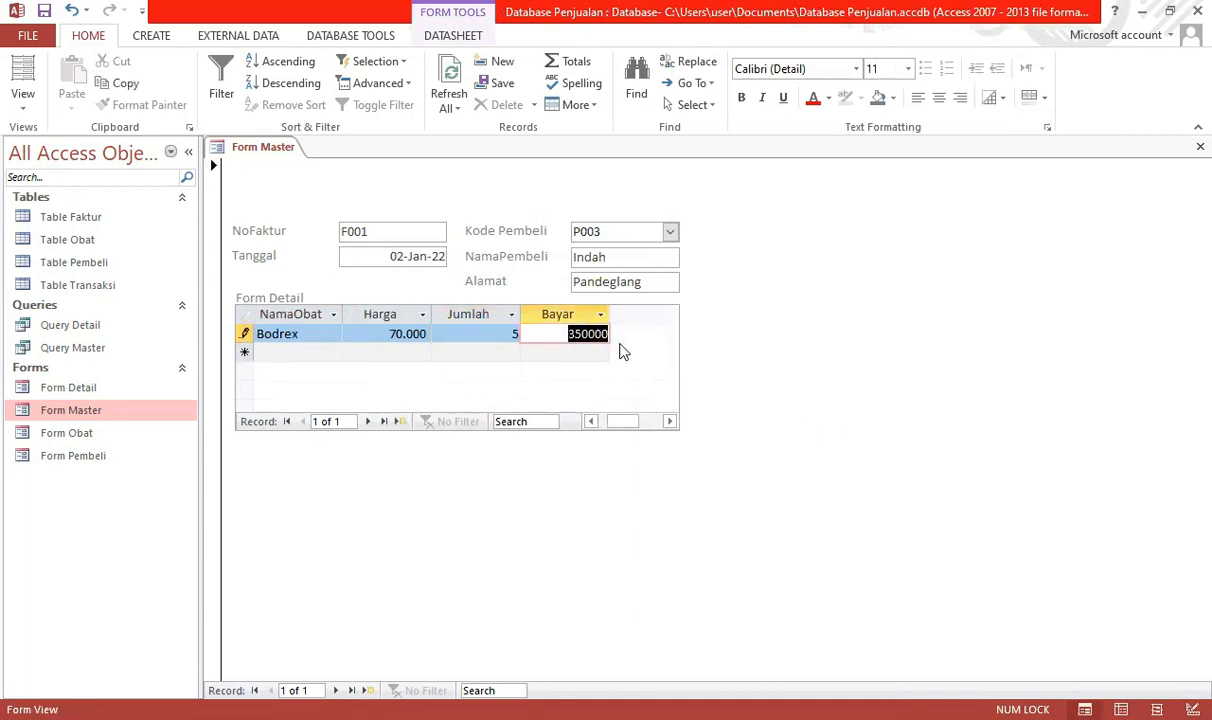
{"action": "left_click_drag", "start_coordinate": [610, 310], "coordinate": [623, 310]}
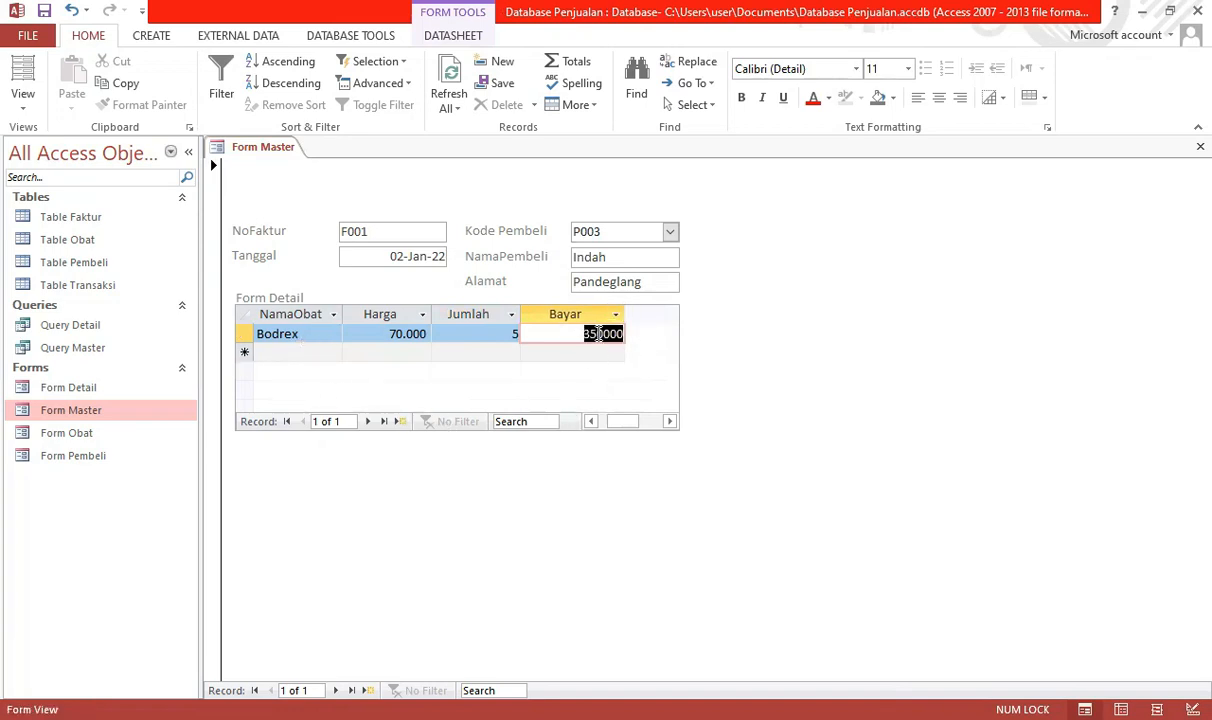
In Form Master's Design View, widen the Detail area to about 16 cm and the Form Detail subform to about 14.6 cm.
{"action": "left_click", "coordinate": [20, 105]}
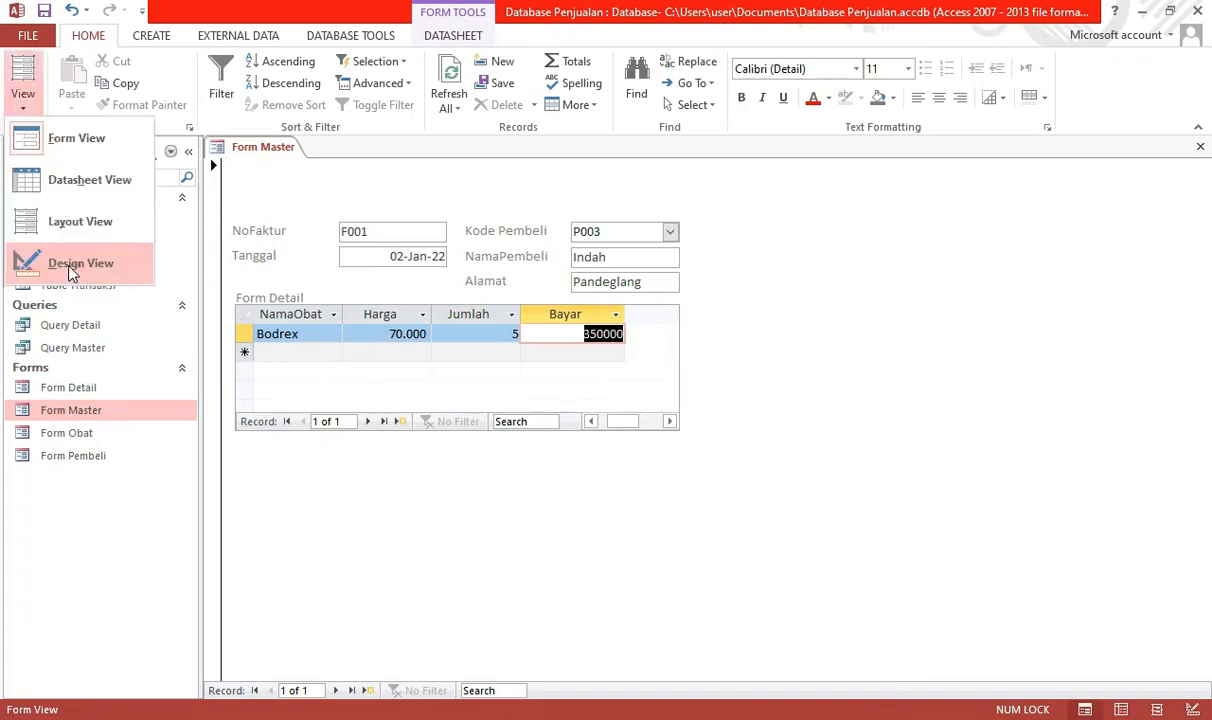
{"action": "left_click", "coordinate": [67, 264]}
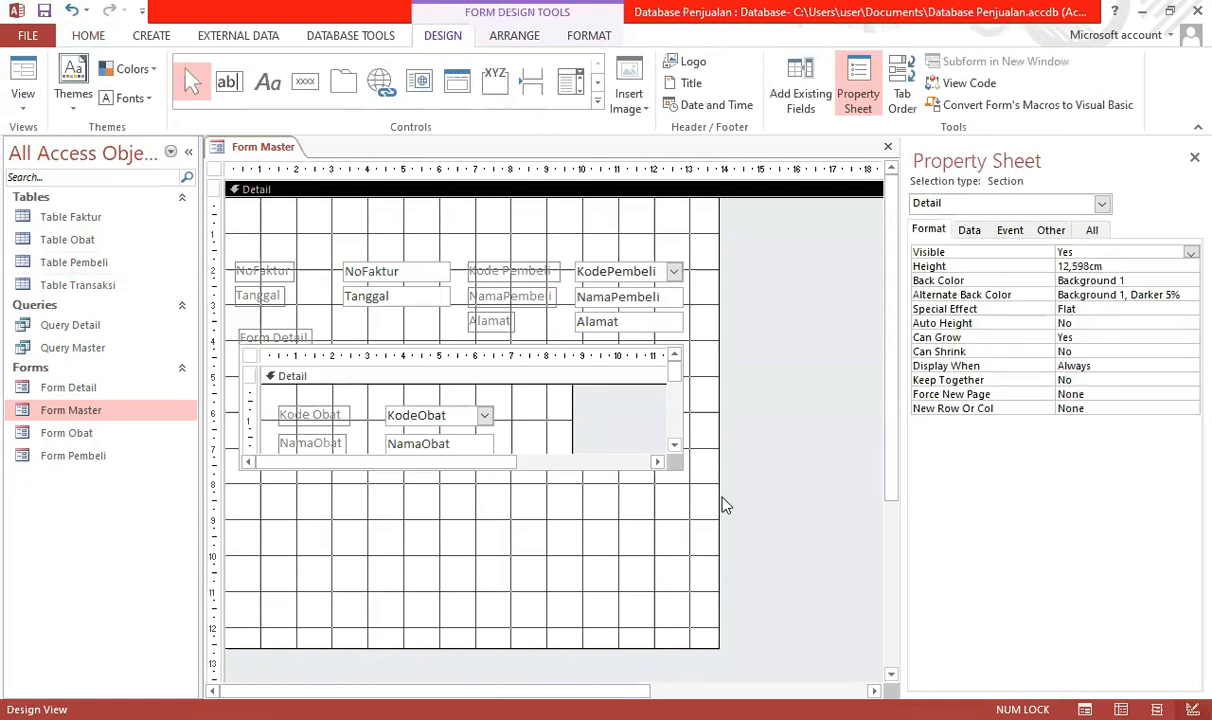
{"action": "left_click_drag", "start_coordinate": [718, 438], "coordinate": [804, 444]}
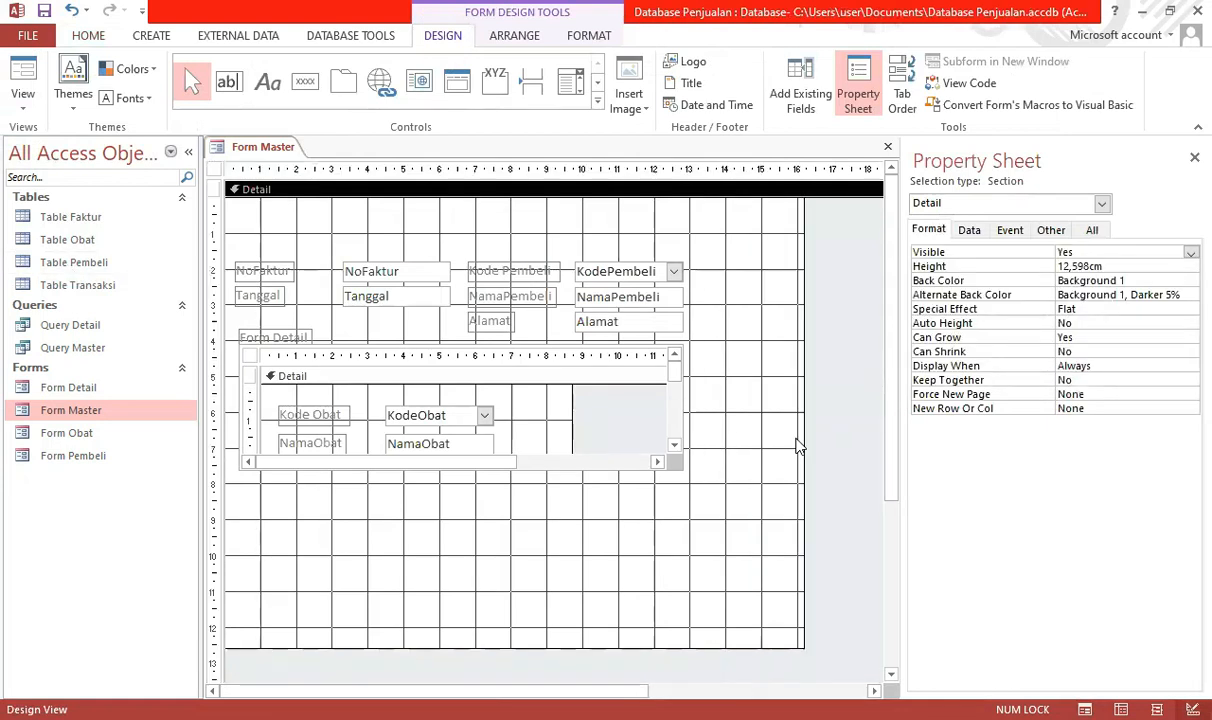
{"action": "left_click", "coordinate": [658, 425]}
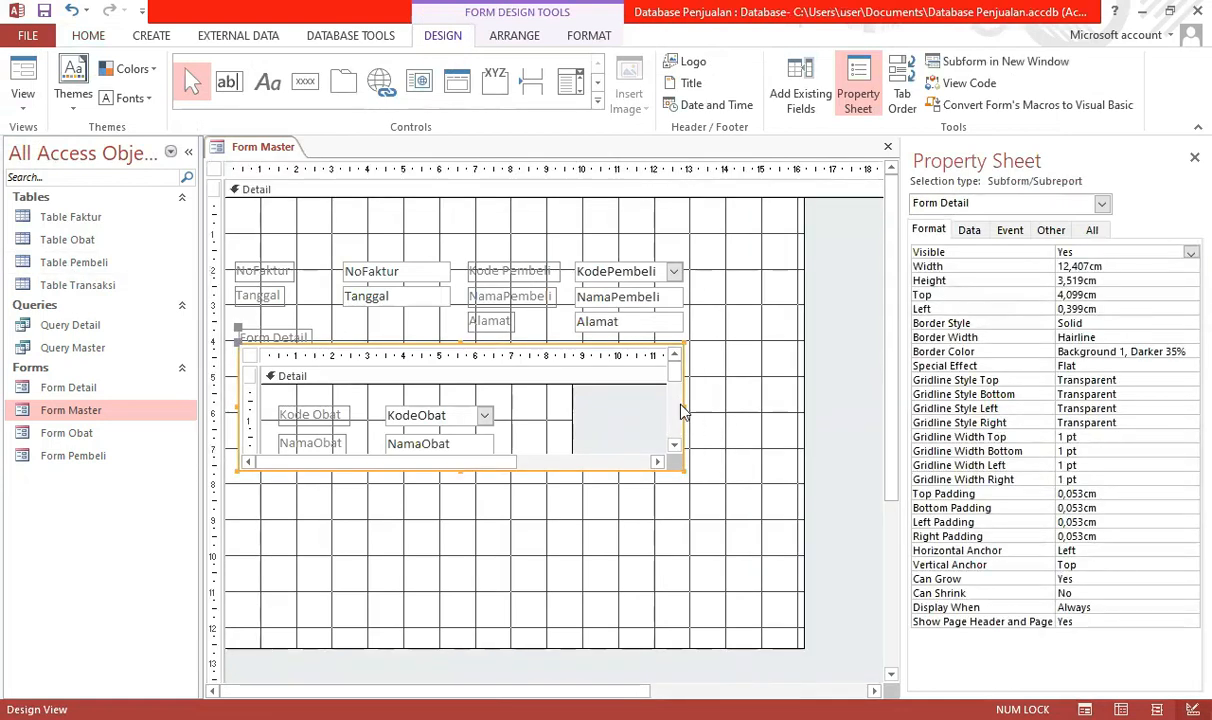
{"action": "left_click_drag", "start_coordinate": [684, 405], "coordinate": [762, 408]}
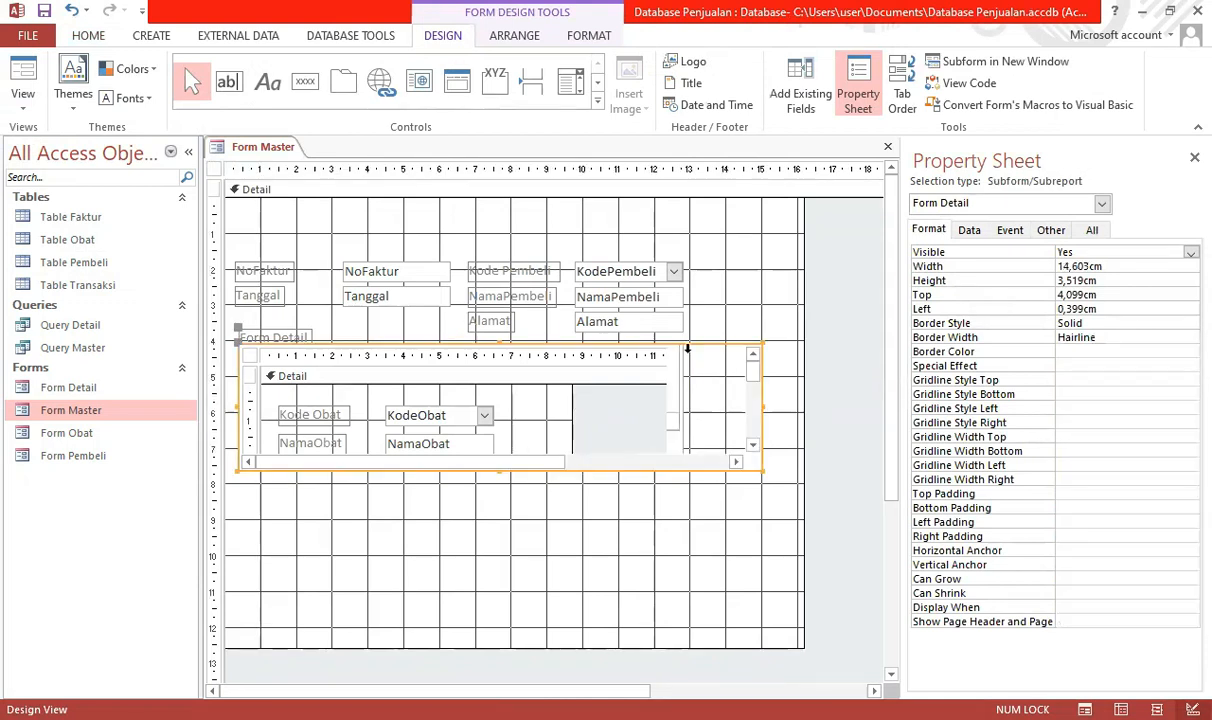
Shift the Kode Pembeli, NamaPembeli and Alamat fields right to align with the widened subform, check them in Form View, and save and close Form Master.
{"action": "left_click_drag", "start_coordinate": [461, 247], "coordinate": [690, 347]}
{"action": "left_click_drag", "start_coordinate": [638, 268], "coordinate": [712, 266]}
{"action": "left_click", "coordinate": [671, 555]}
{"action": "left_click", "coordinate": [38, 78]}
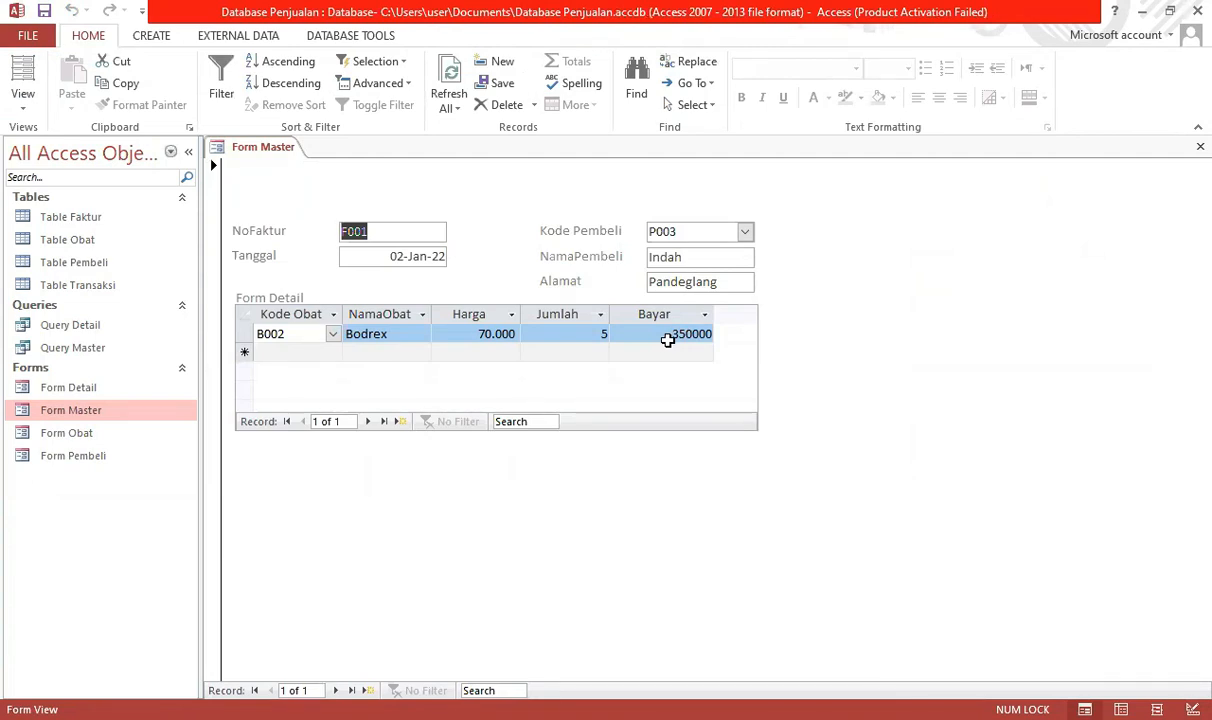
{"action": "left_click", "coordinate": [45, 12]}
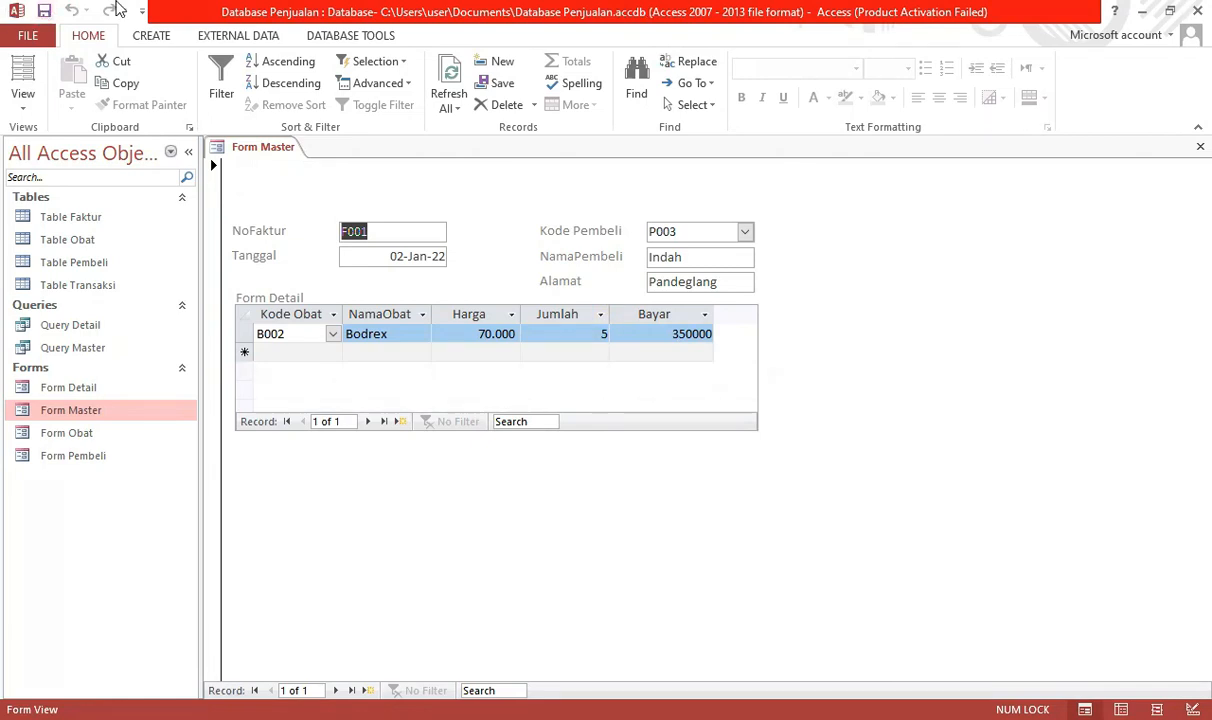
{"action": "left_click", "coordinate": [1199, 148]}
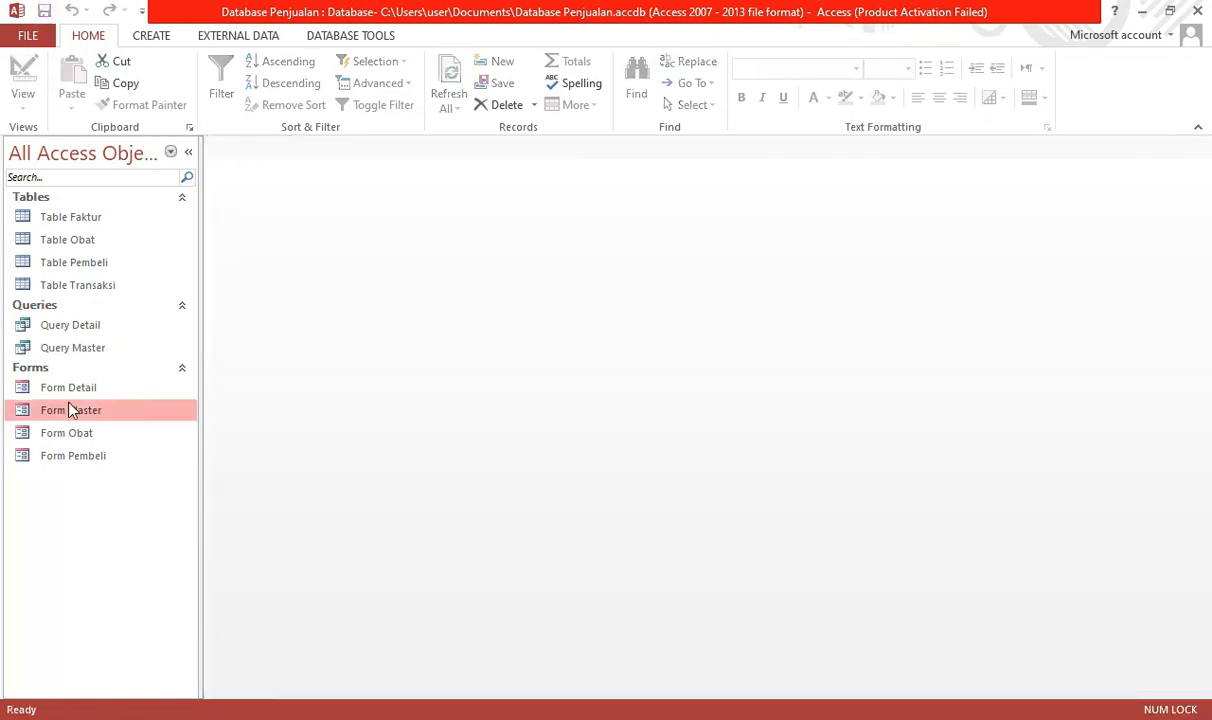
Open Form Detail in Design View.
{"action": "left_click", "coordinate": [42, 393]}
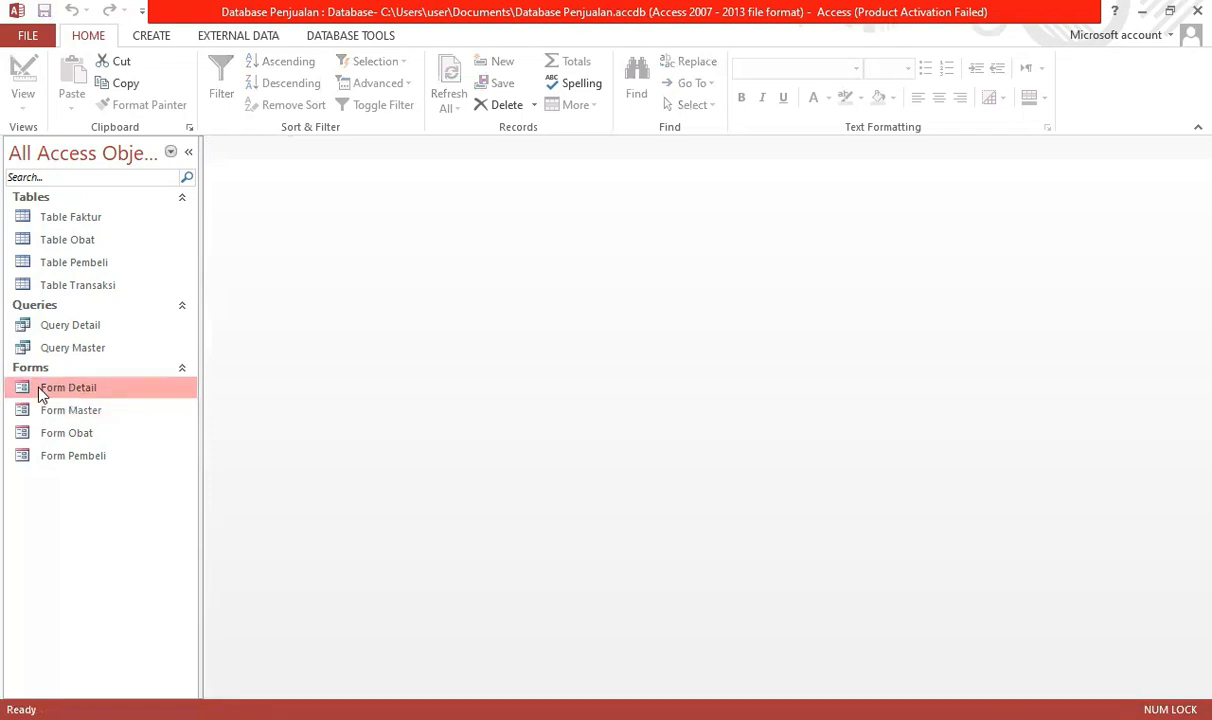
{"action": "double_click", "coordinate": [42, 393]}
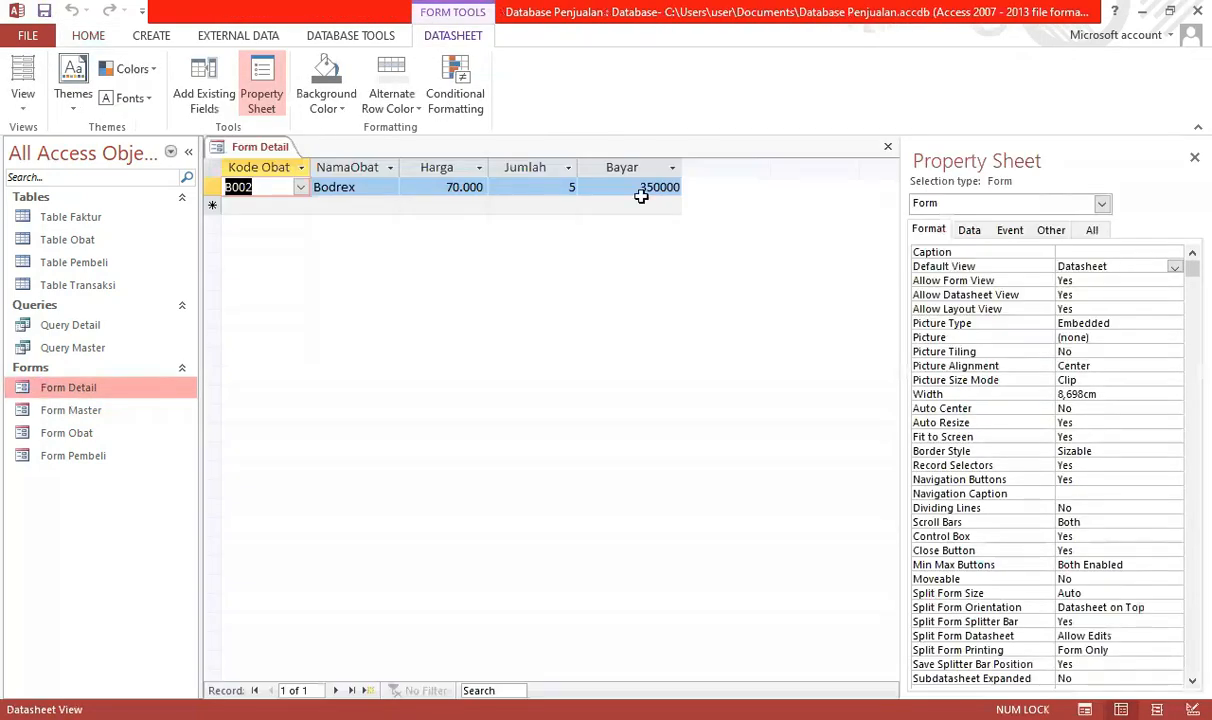
{"action": "left_click", "coordinate": [24, 106]}
{"action": "left_click", "coordinate": [32, 262]}
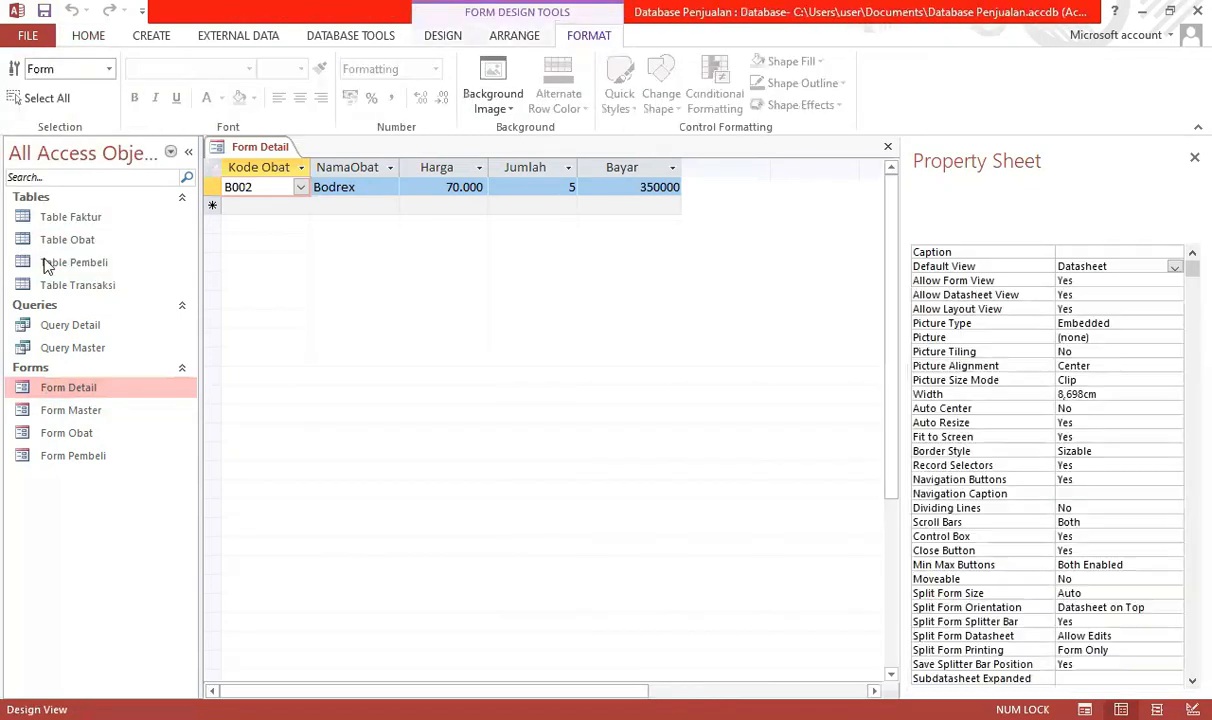
Format the Bayar text box as Standard with 0 decimal places, and save and close Form Detail.
{"action": "left_click", "coordinate": [425, 341]}
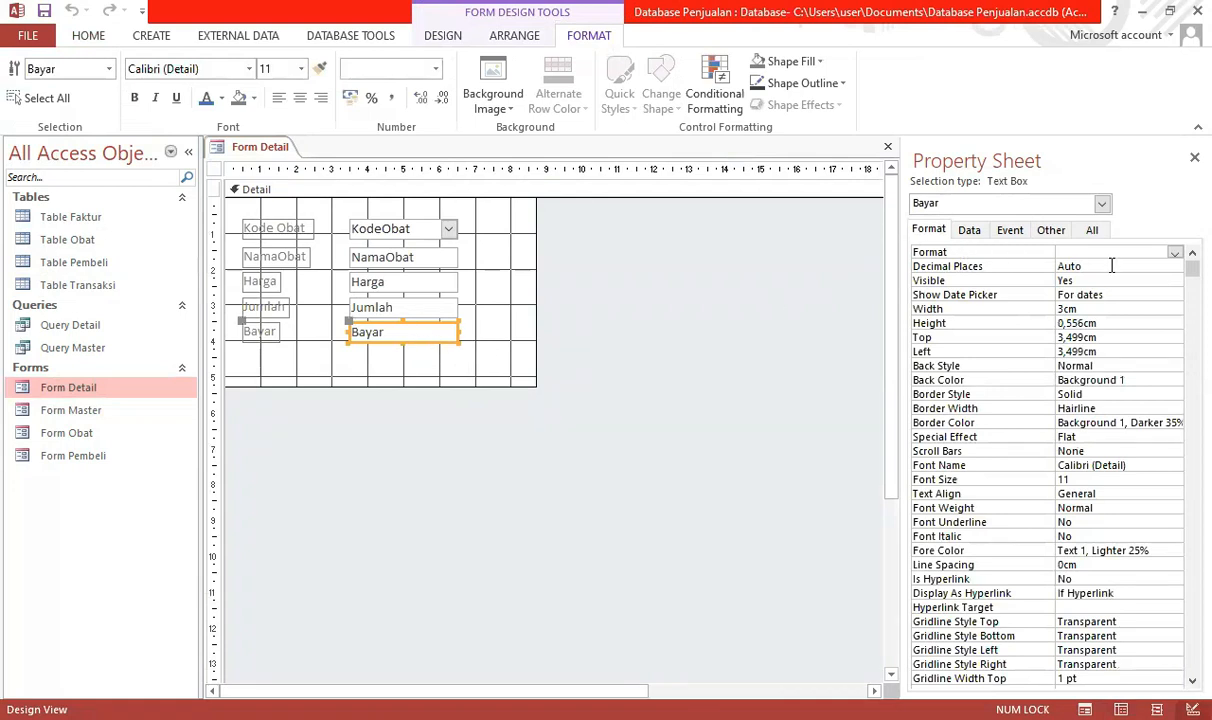
{"action": "left_click", "coordinate": [1176, 254]}
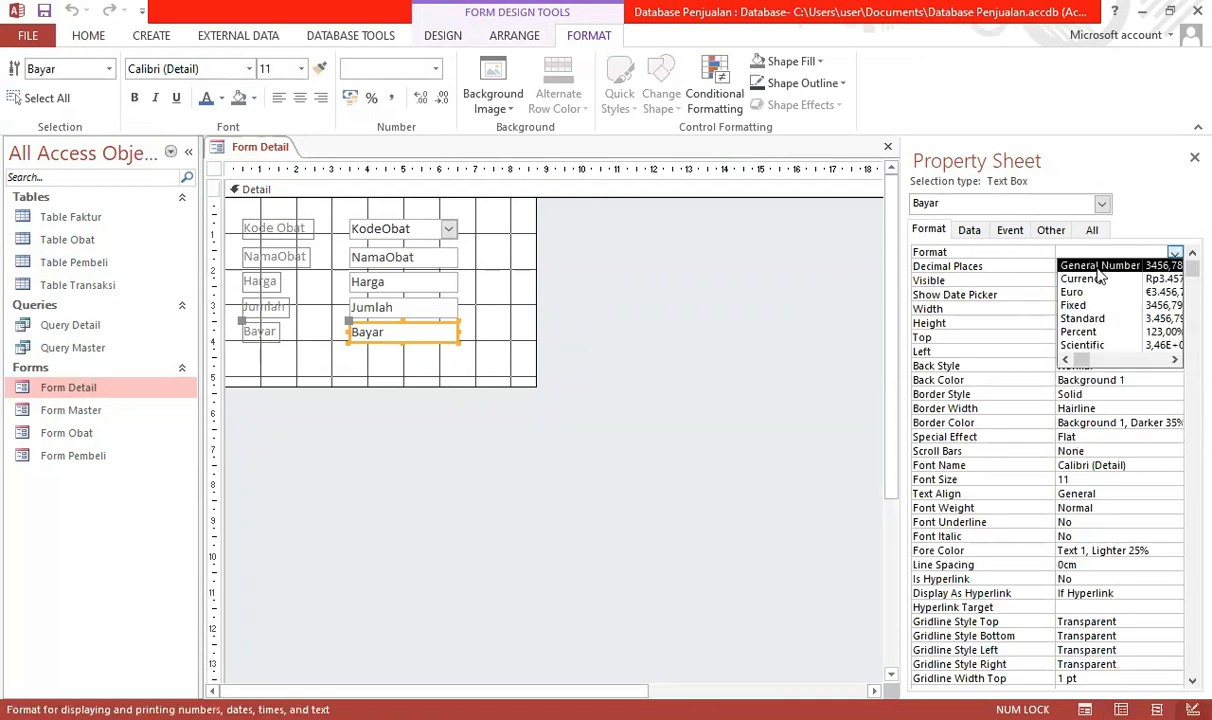
{"action": "left_click", "coordinate": [1095, 319]}
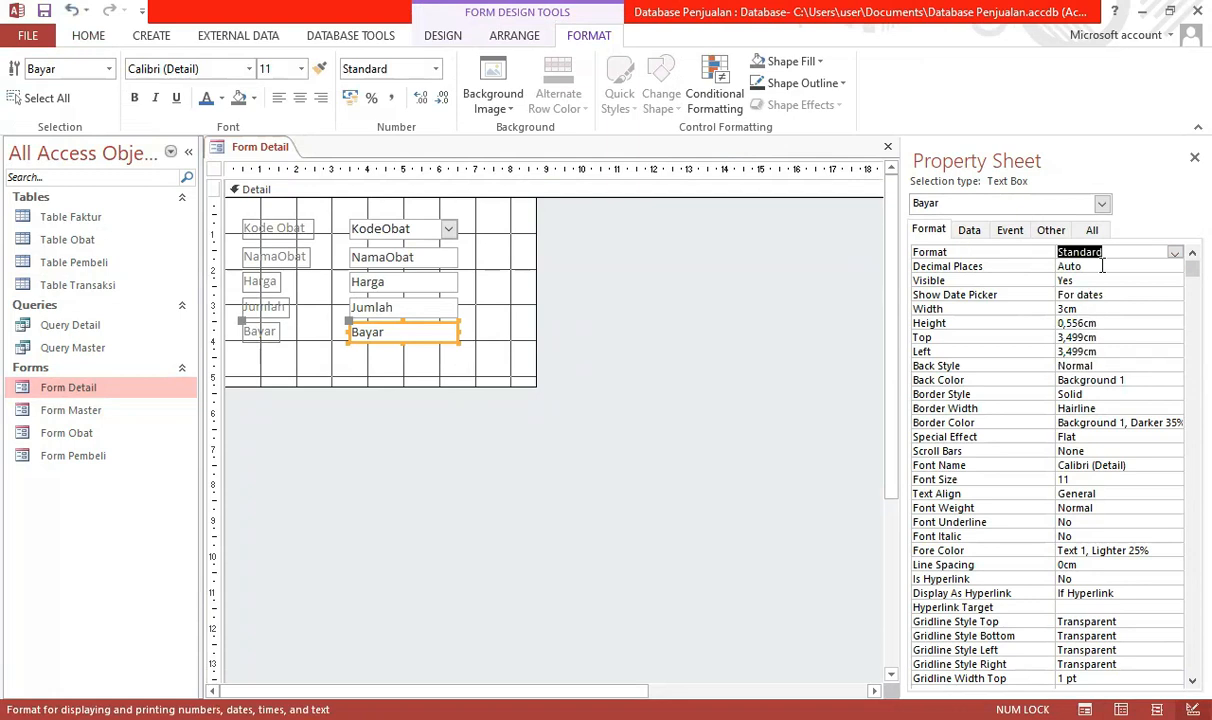
{"action": "left_click", "coordinate": [1035, 266]}
{"action": "left_click", "coordinate": [1175, 269]}
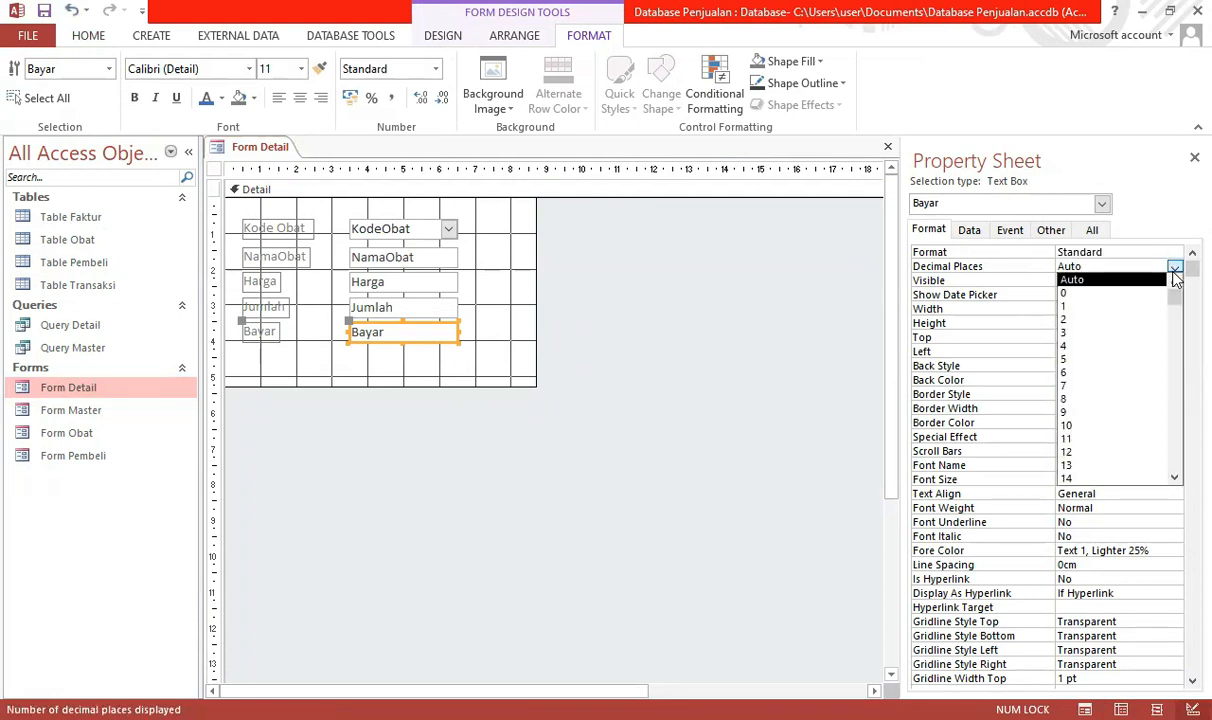
{"action": "left_click", "coordinate": [1078, 291]}
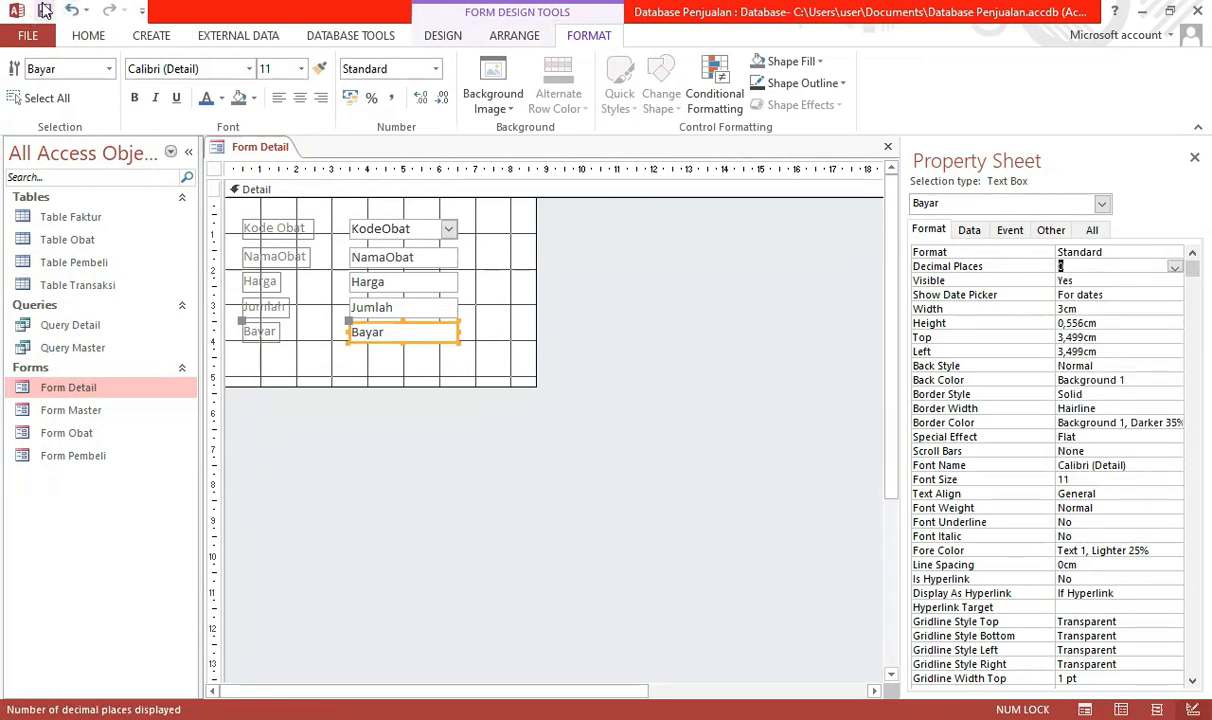
{"action": "left_click", "coordinate": [887, 146]}
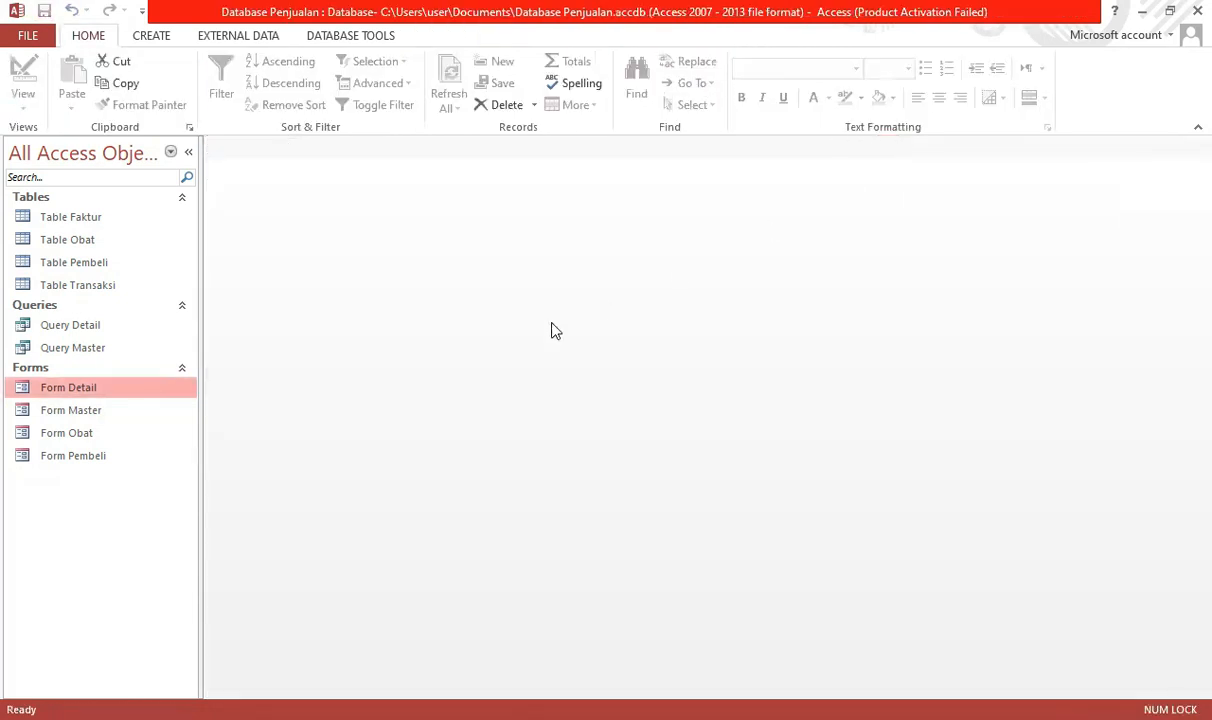
Reopen Form Master and widen the NamaObat column in the Form Detail subform.
{"action": "left_click", "coordinate": [81, 412]}
{"action": "double_click", "coordinate": [83, 414]}
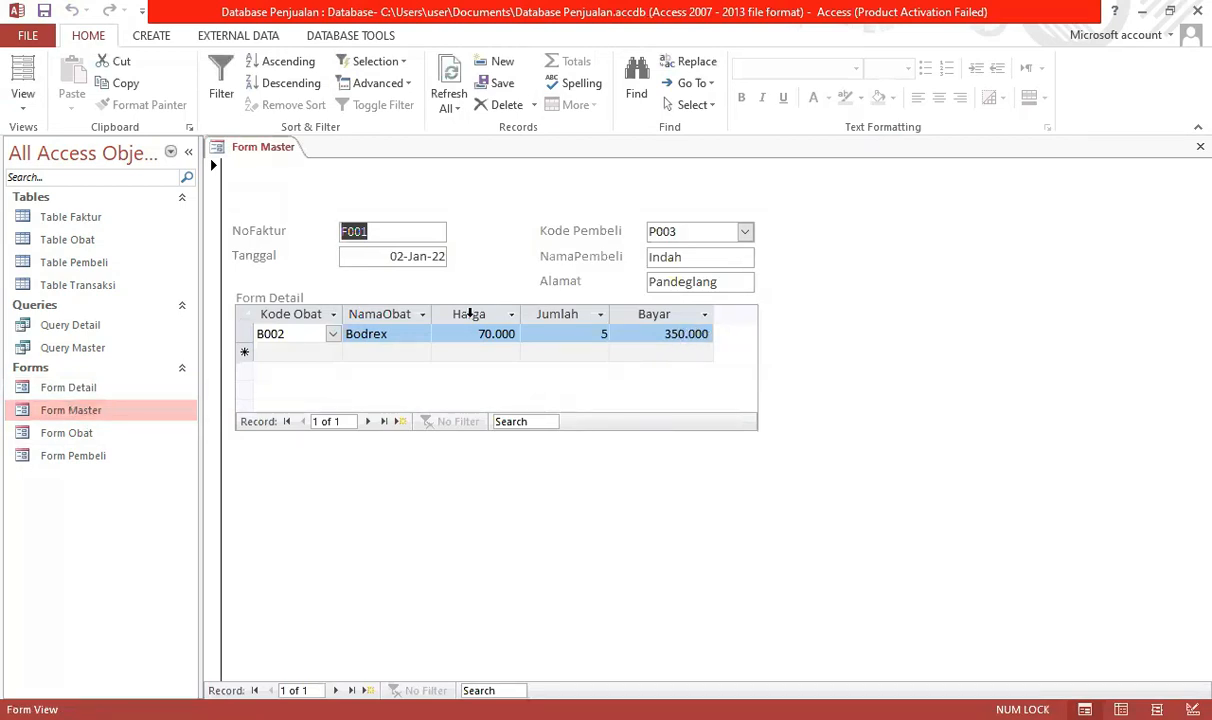
{"action": "left_click_drag", "start_coordinate": [432, 313], "coordinate": [460, 311]}
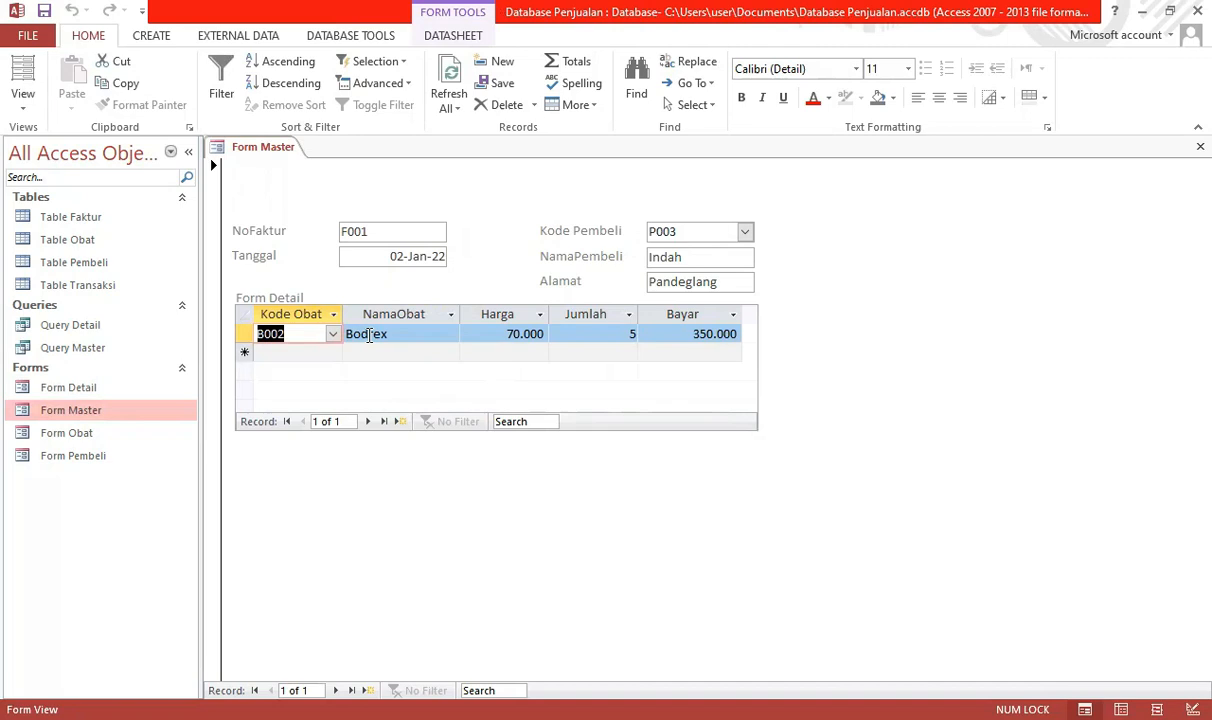
Add Kode Obat B001 (Parasetamol) with Jumlah 3 as the second detail row.
{"action": "left_click", "coordinate": [327, 354]}
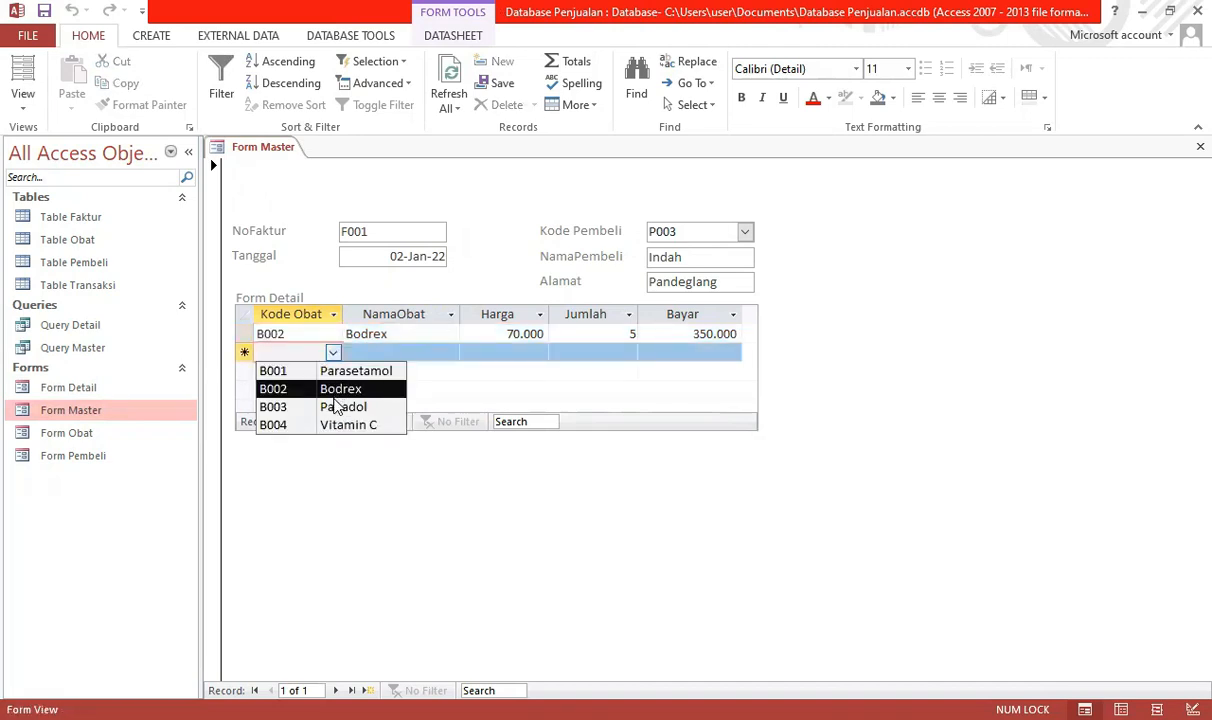
{"action": "left_click", "coordinate": [340, 374]}
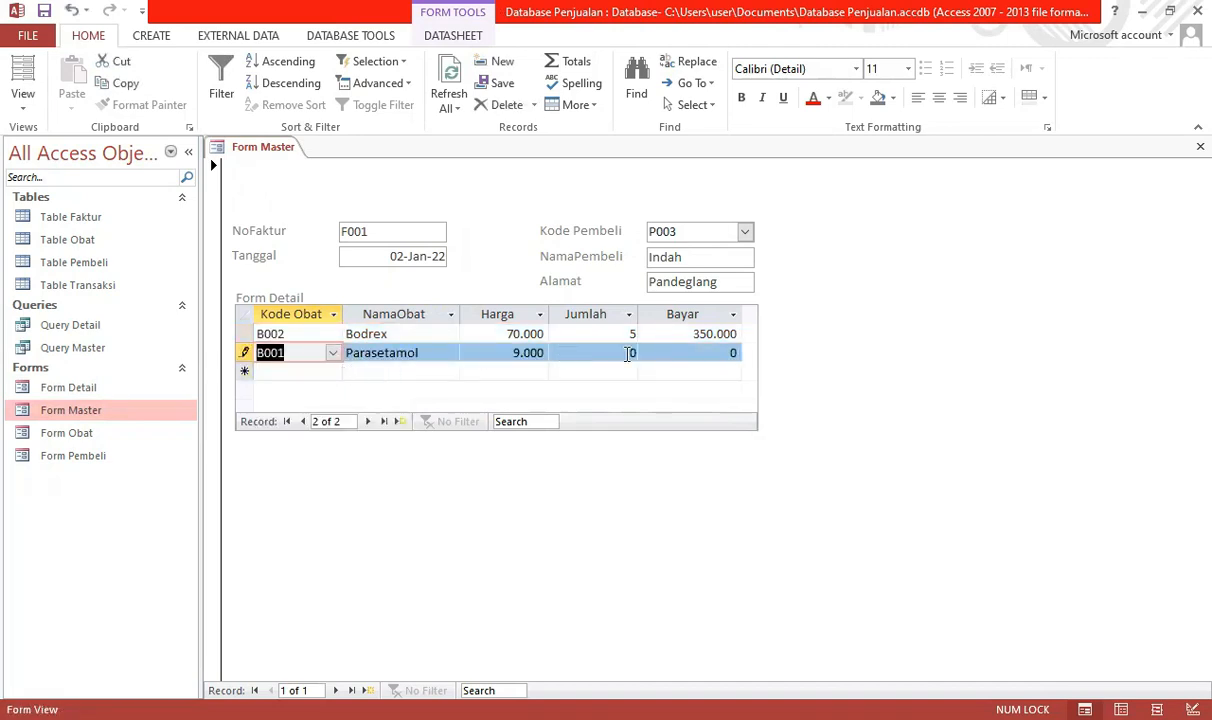
{"action": "left_click", "coordinate": [628, 354]}
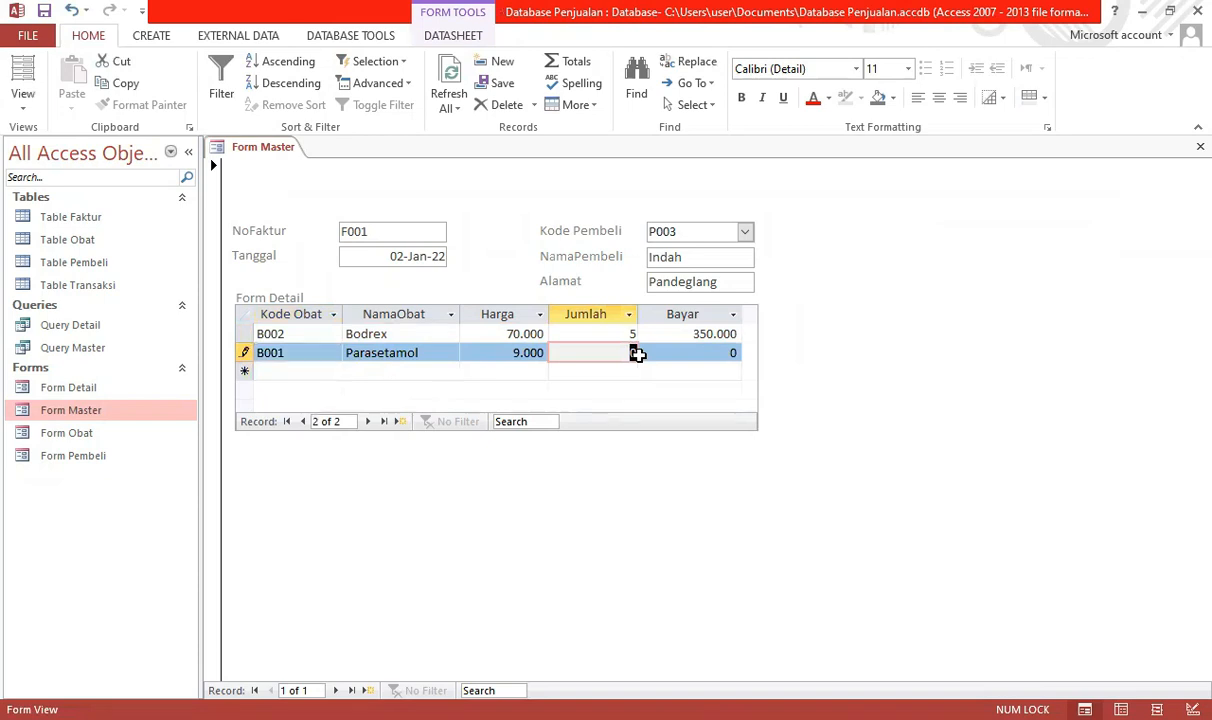
{"action": "type", "text": "3"}
{"action": "key", "text": "Tab"}
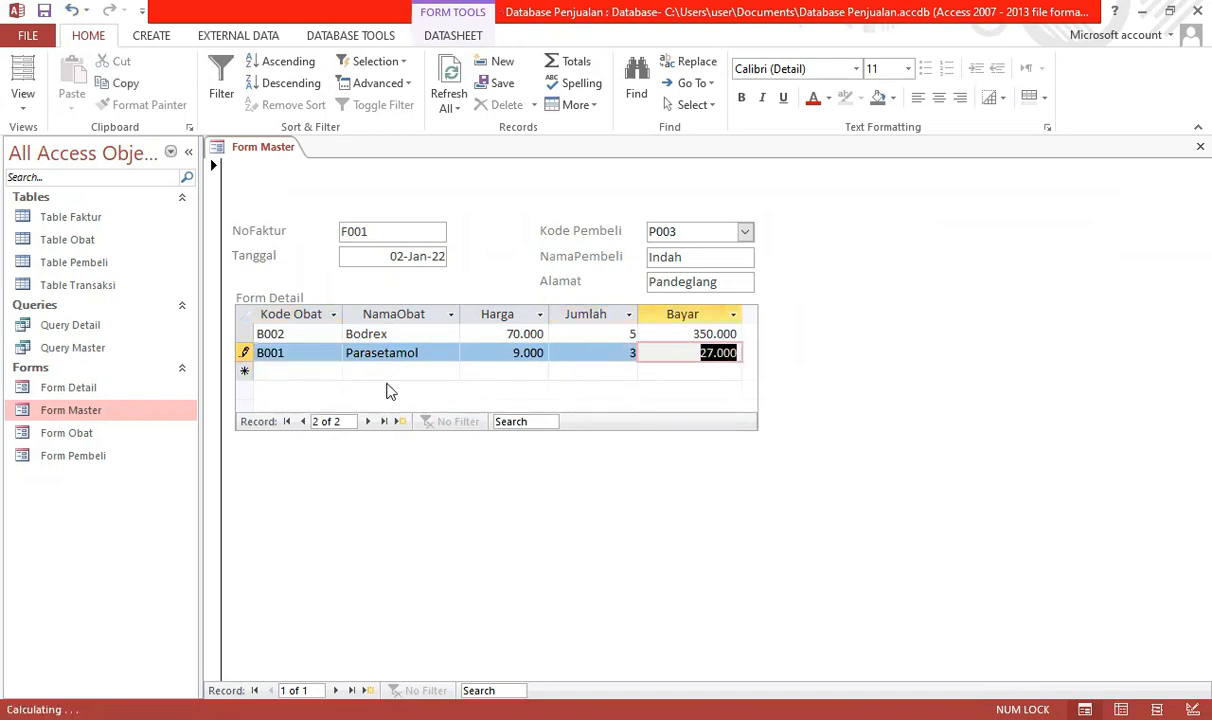
{"action": "key", "text": "Tab"}
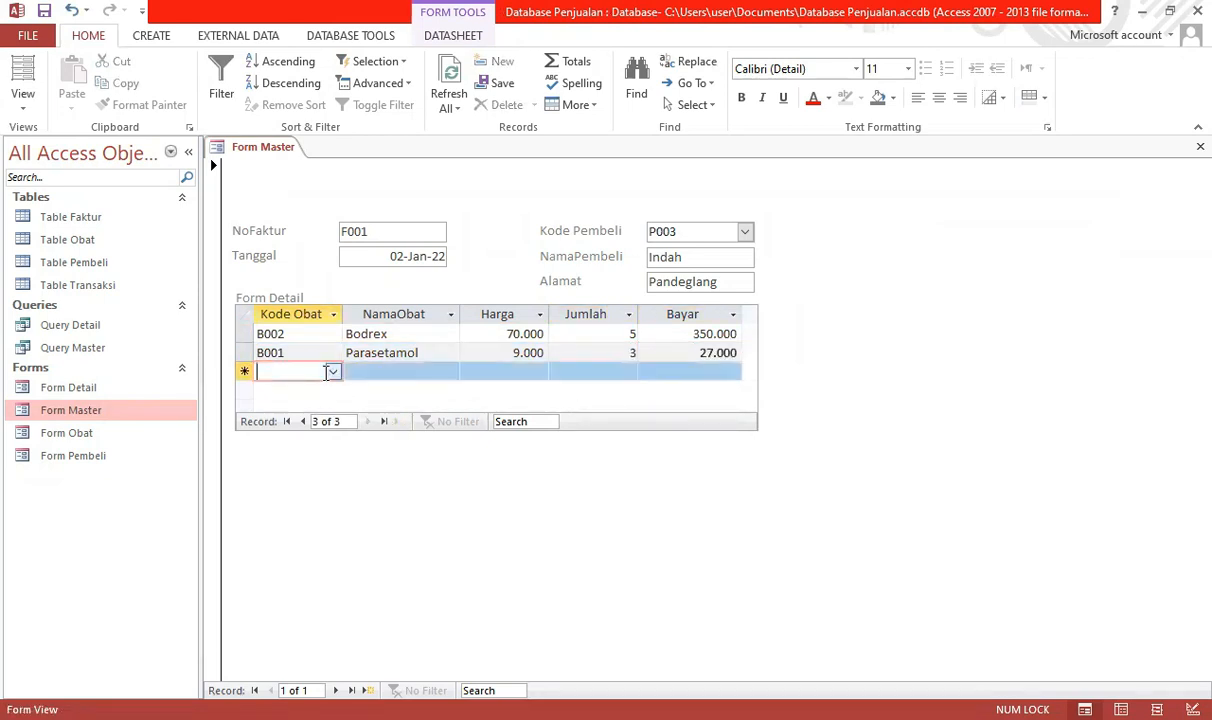
Add Kode Obat B004 (Vitamin C) with Jumlah 2 as the third detail row.
{"action": "left_click", "coordinate": [334, 372]}
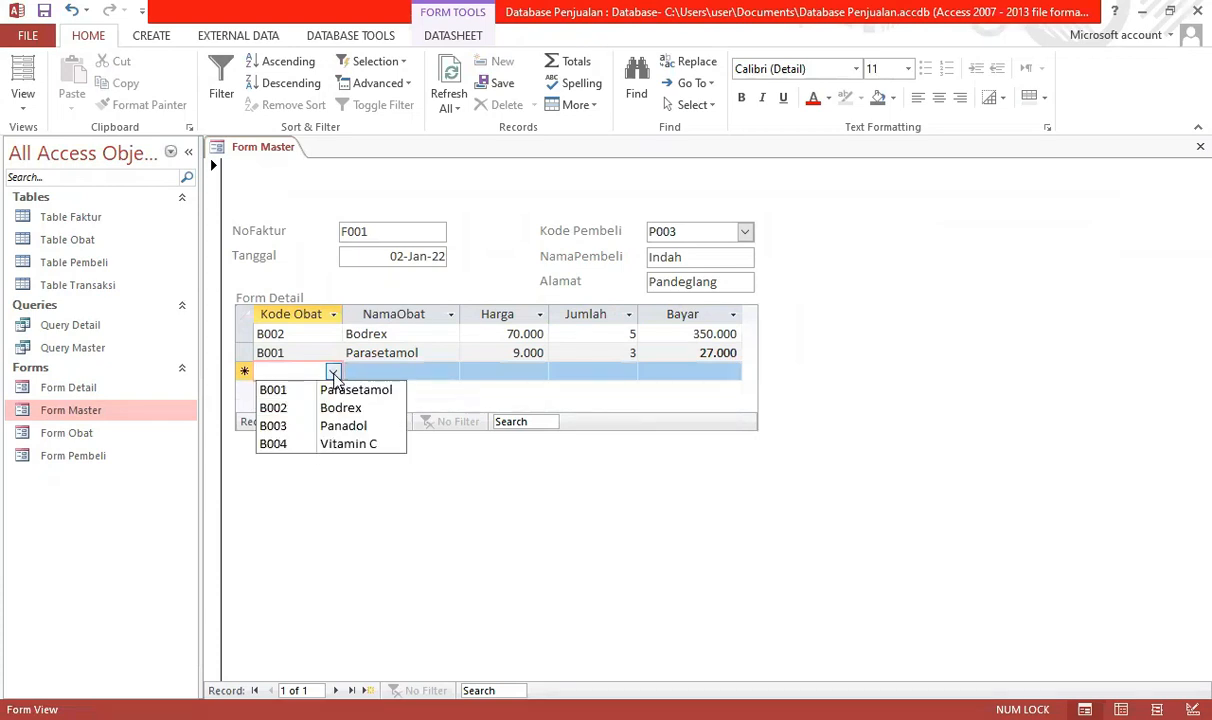
{"action": "left_click", "coordinate": [336, 444]}
{"action": "left_click_drag", "start_coordinate": [627, 374], "coordinate": [657, 377]}
{"action": "type", "text": "2"}
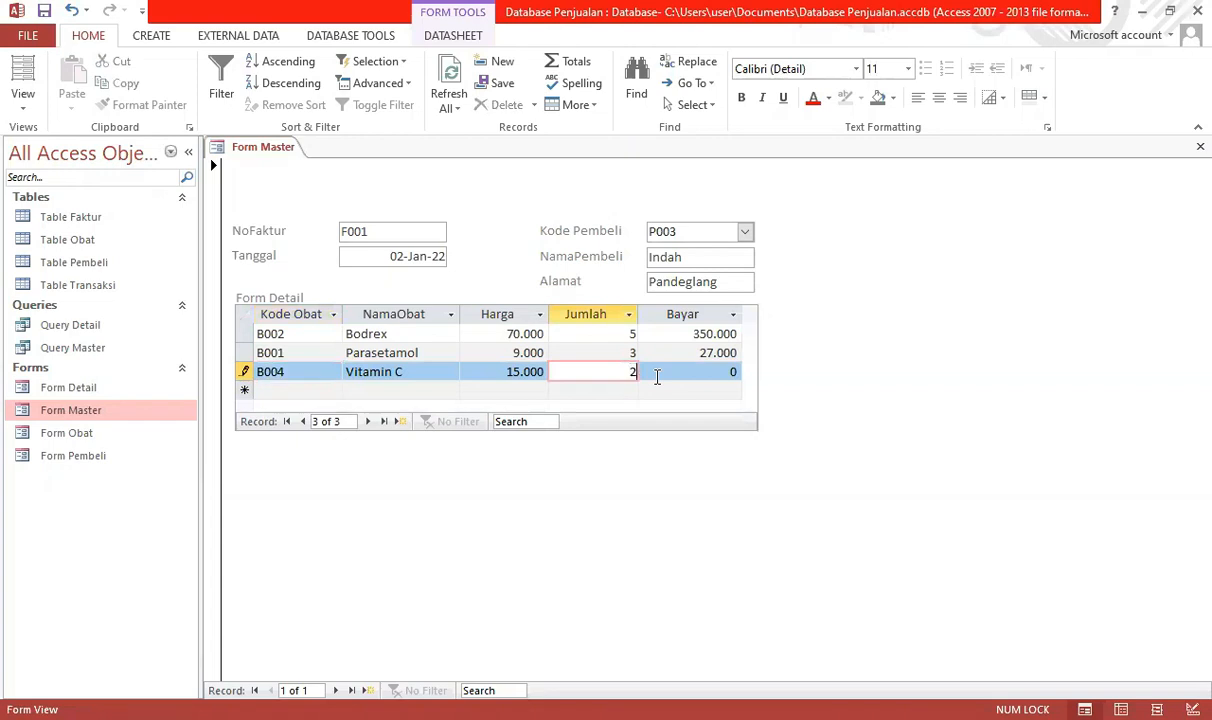
Commit the Vitamin C detail row in the Form Detail subform and close Form Master.
{"action": "key", "text": "Tab"}
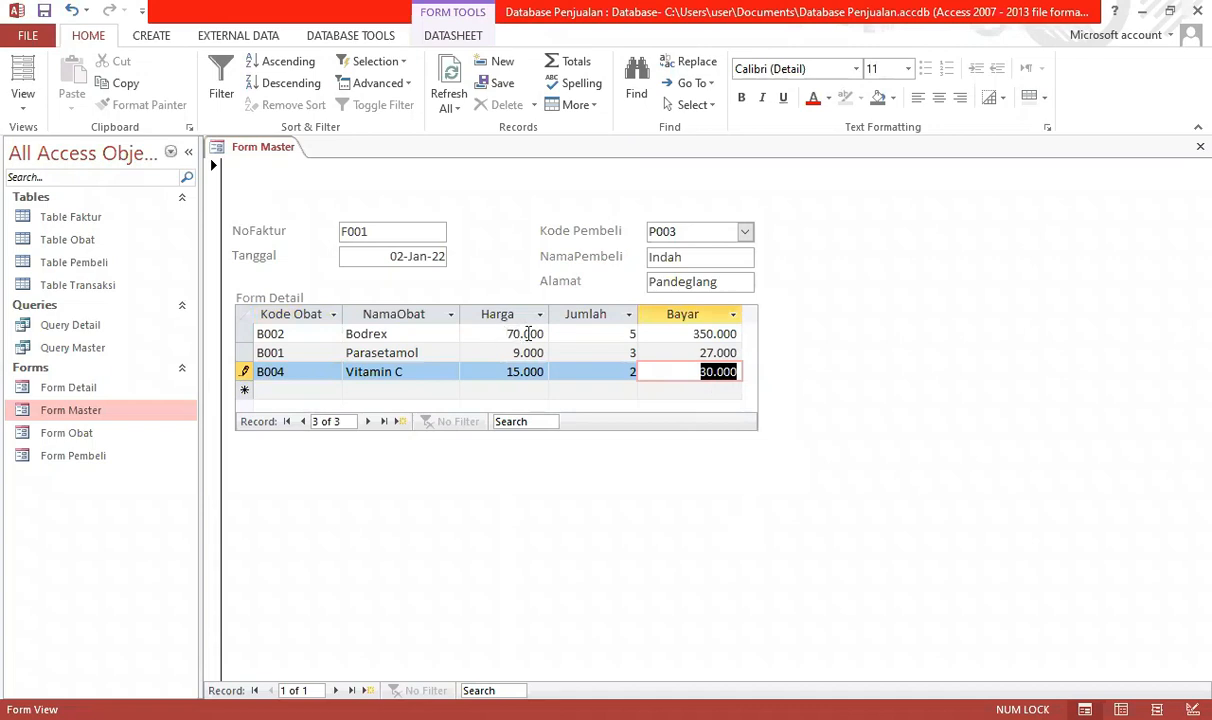
{"action": "left_click", "coordinate": [520, 335]}
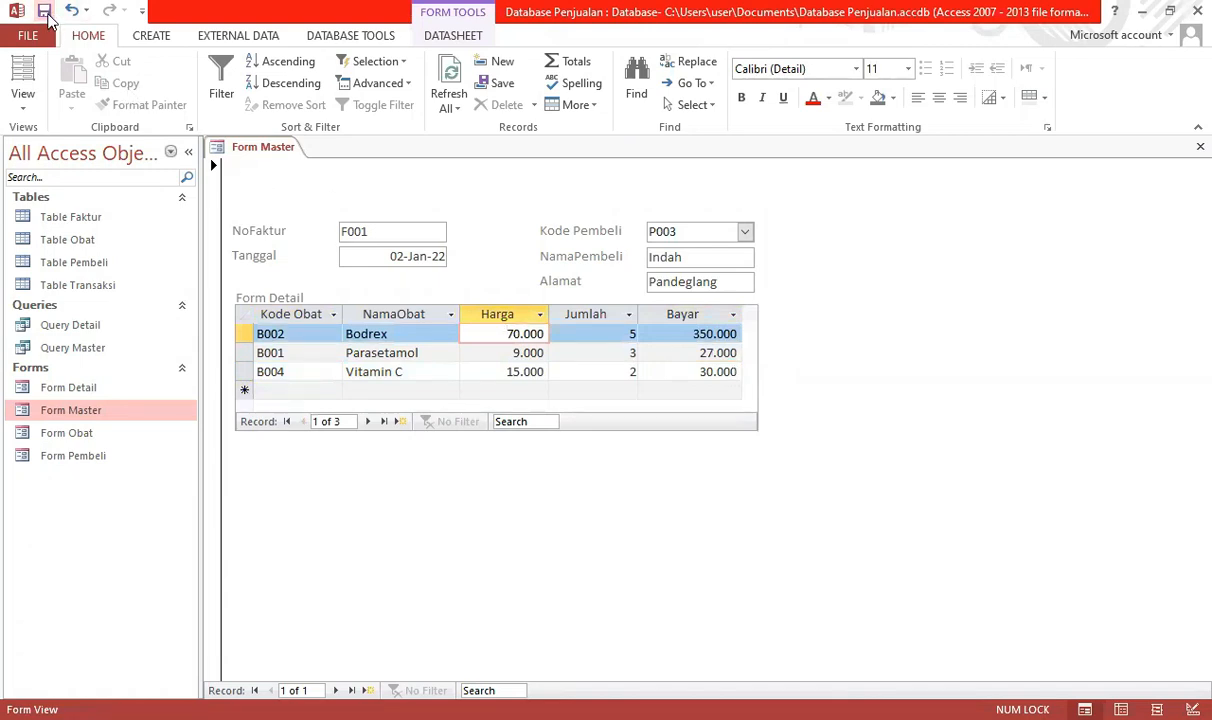
{"action": "left_click", "coordinate": [1199, 147]}
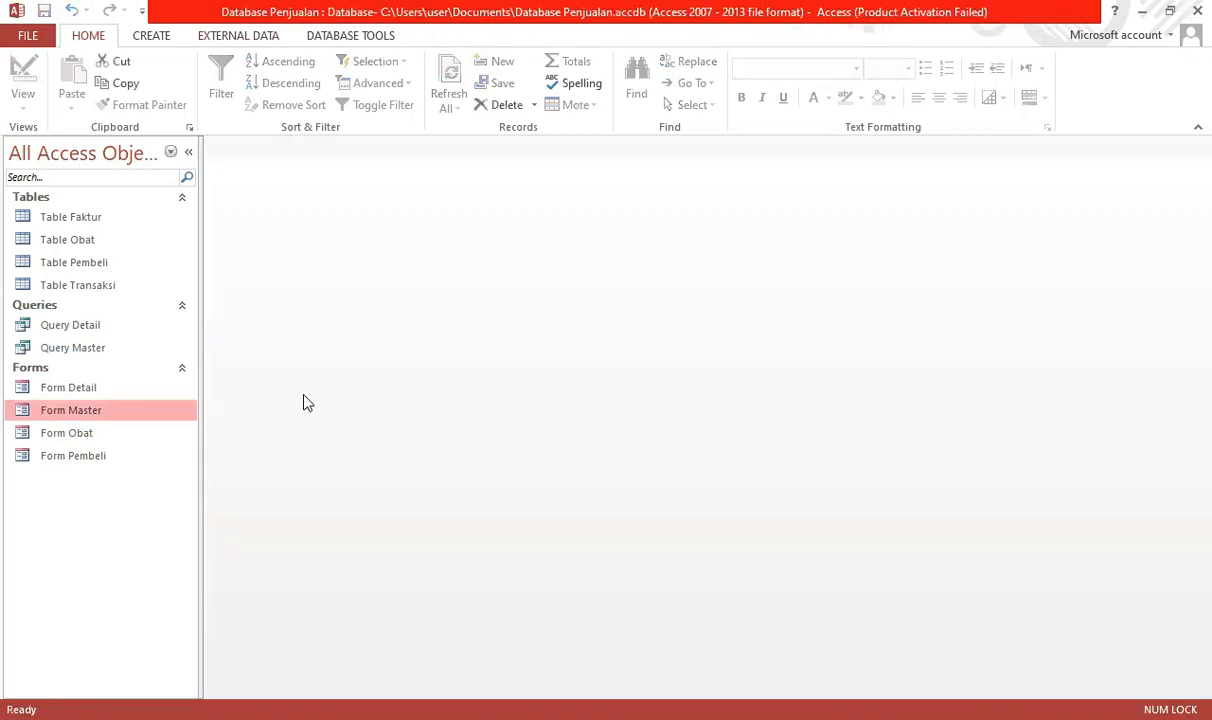
Open Form Obat, change the Harga of record B002 (Bodrex) to 7.000, and close the form.
{"action": "double_click", "coordinate": [68, 435]}
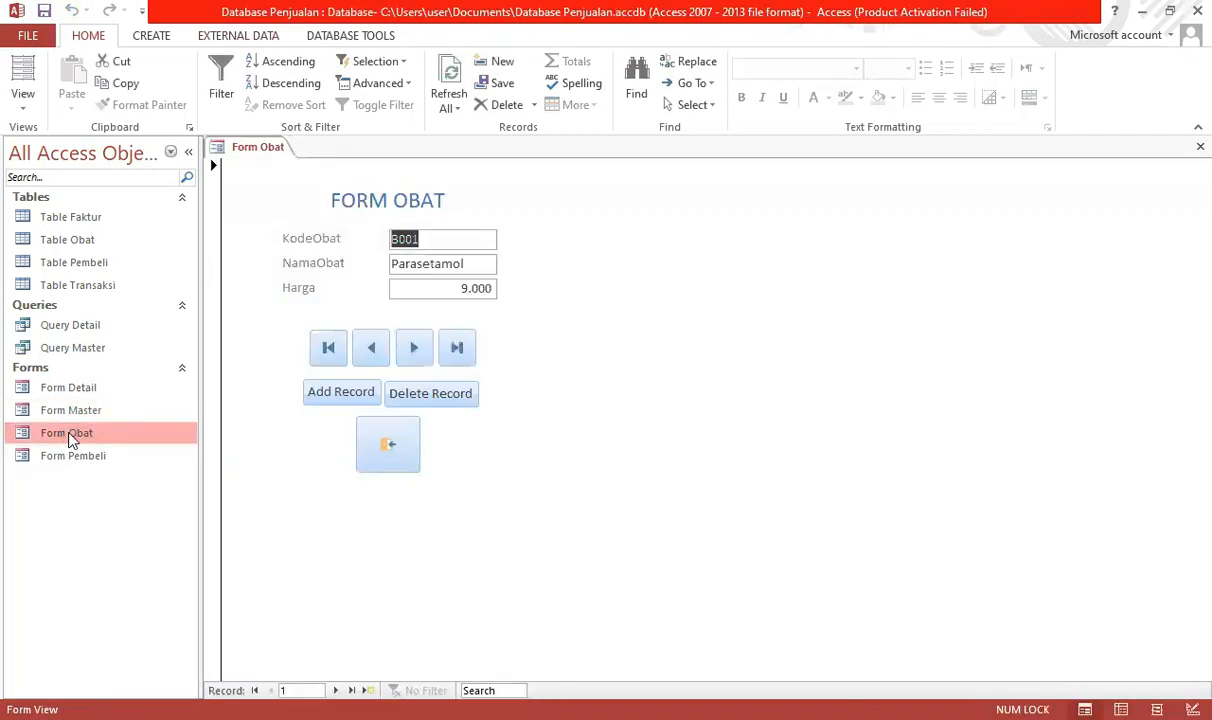
{"action": "left_click", "coordinate": [371, 347]}
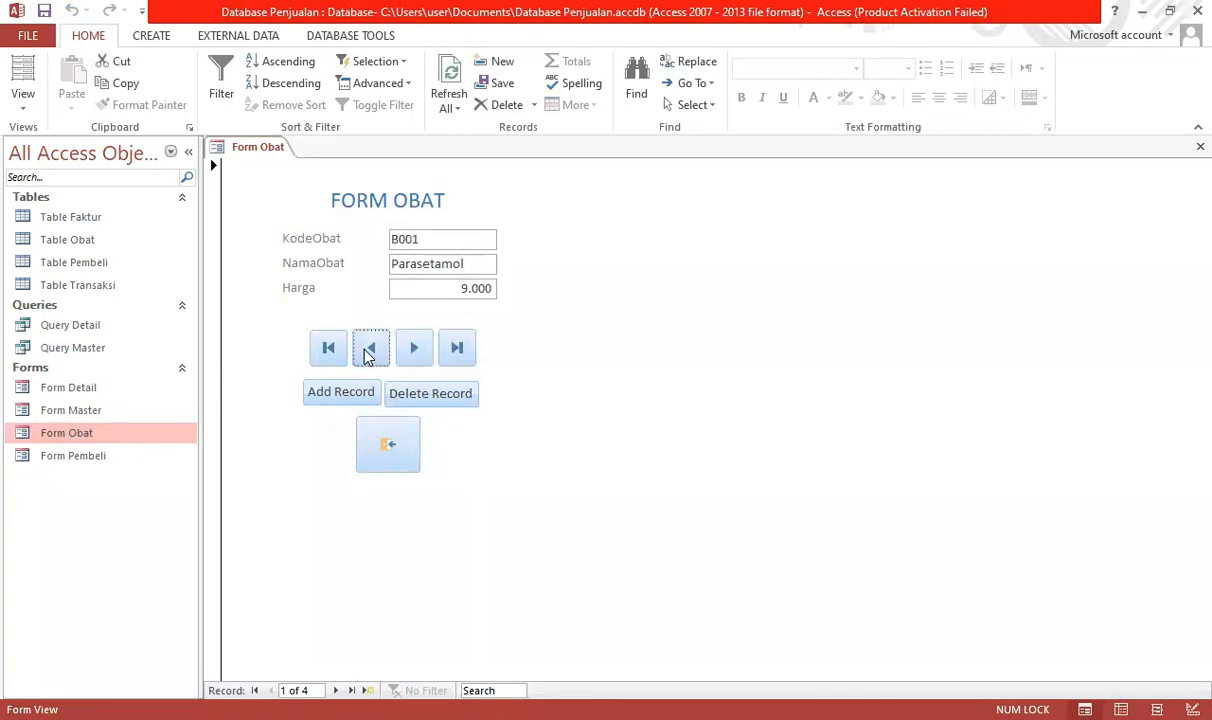
{"action": "left_click", "coordinate": [606, 300]}
{"action": "left_click", "coordinate": [414, 348]}
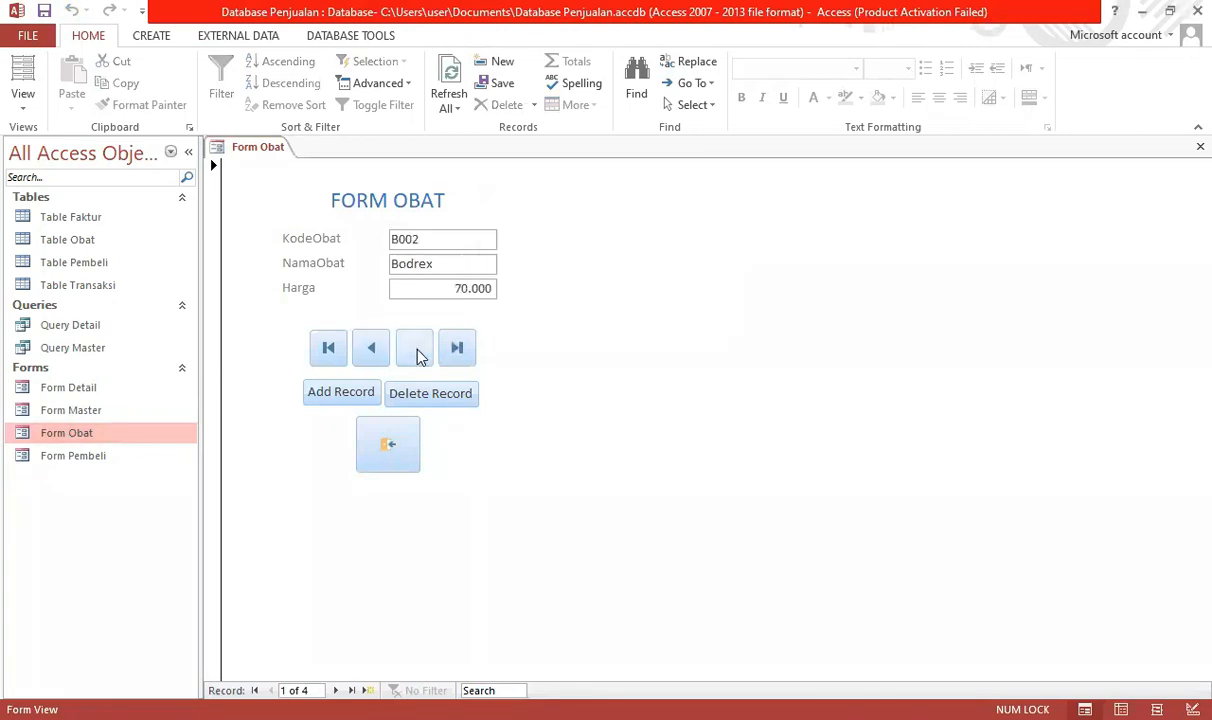
{"action": "left_click", "coordinate": [471, 288]}
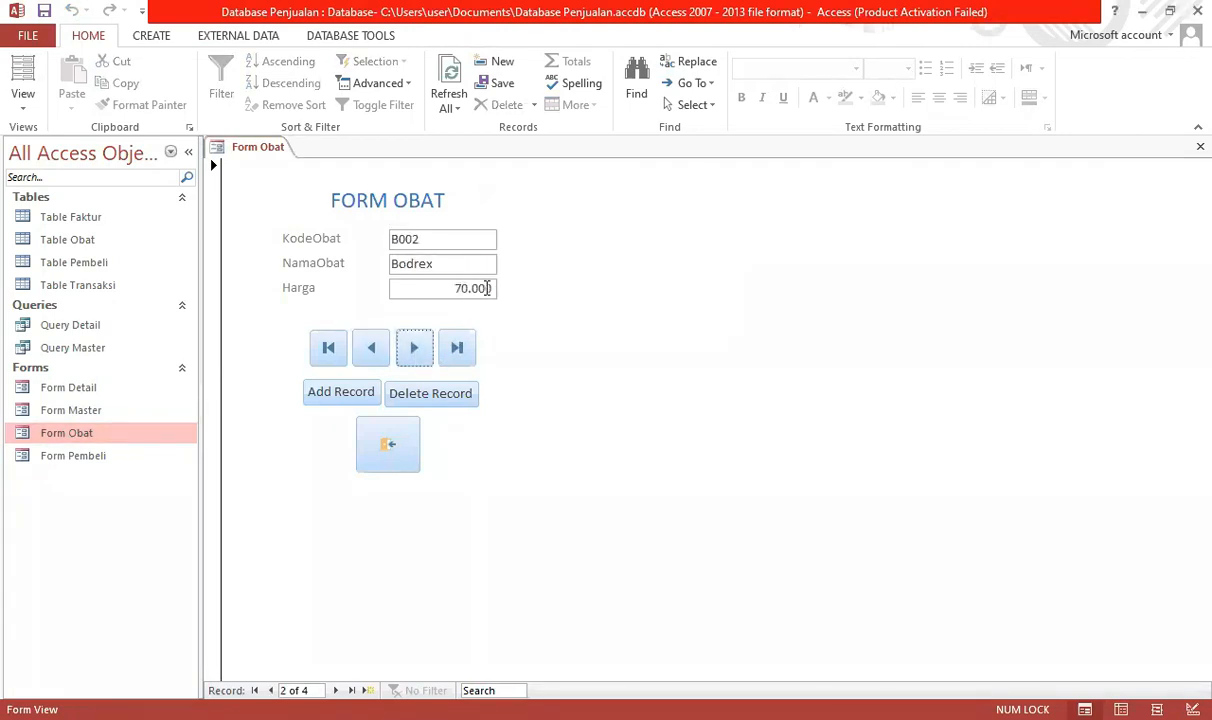
{"action": "key", "text": "BackSpace"}
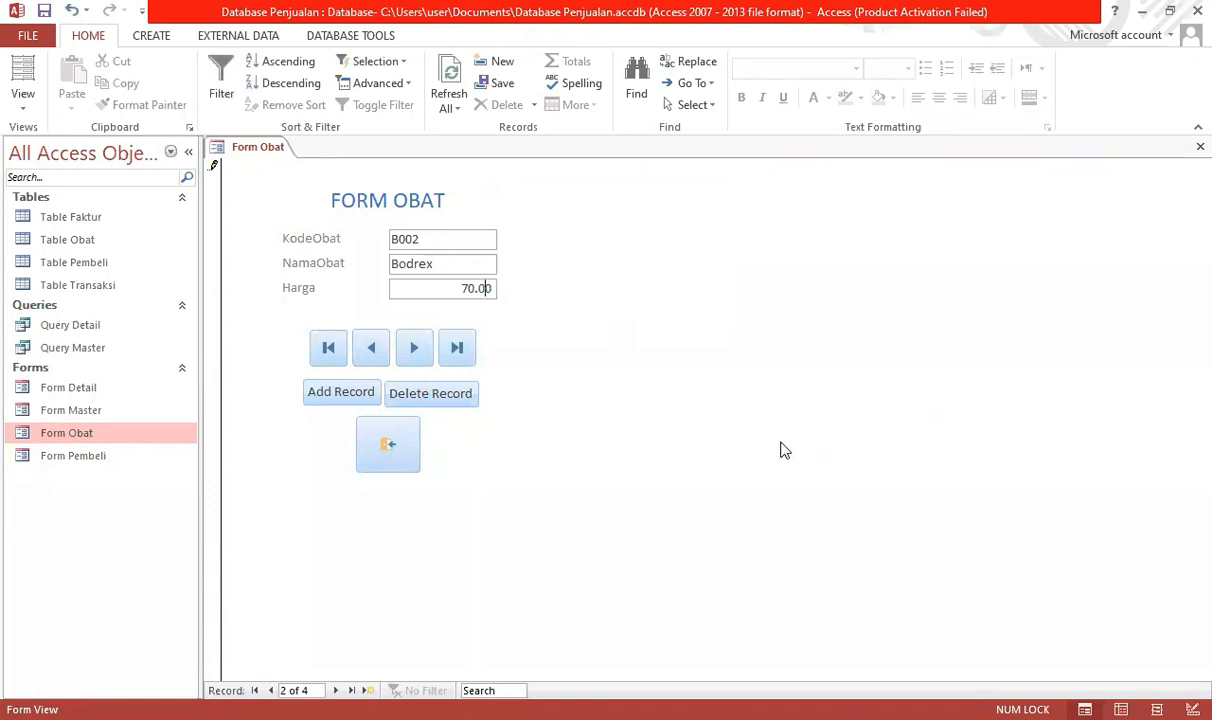
{"action": "left_click", "coordinate": [413, 355]}
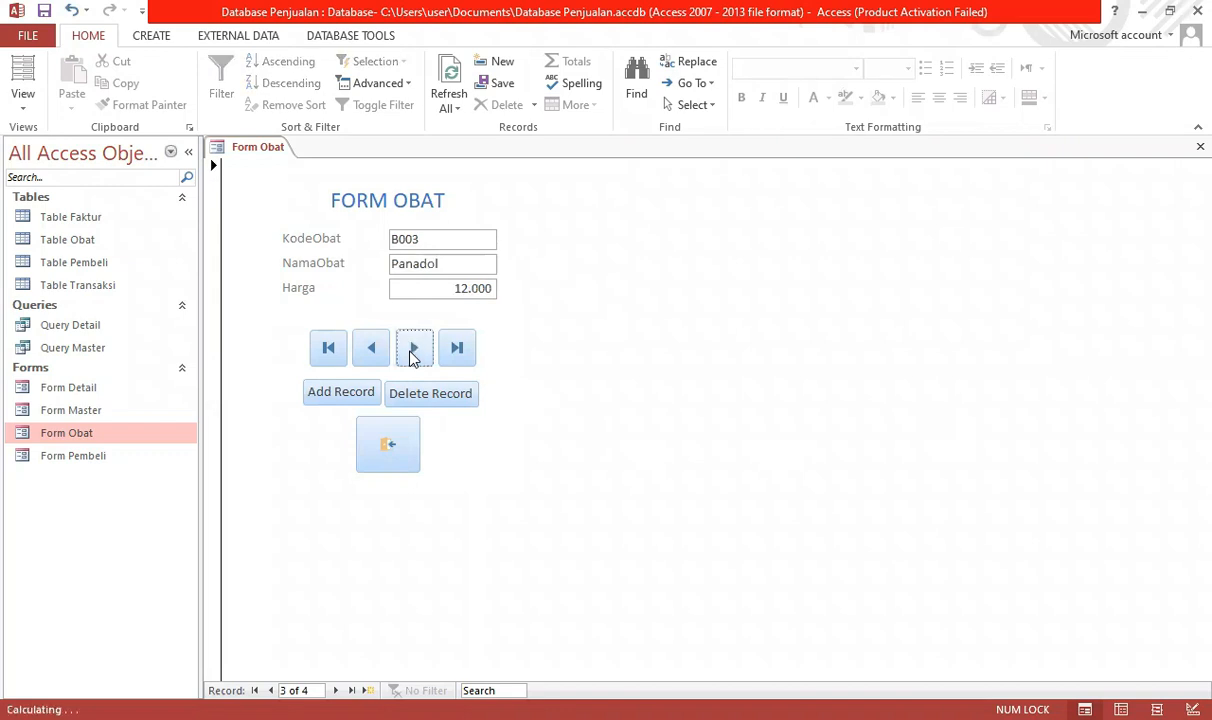
{"action": "left_click", "coordinate": [380, 352]}
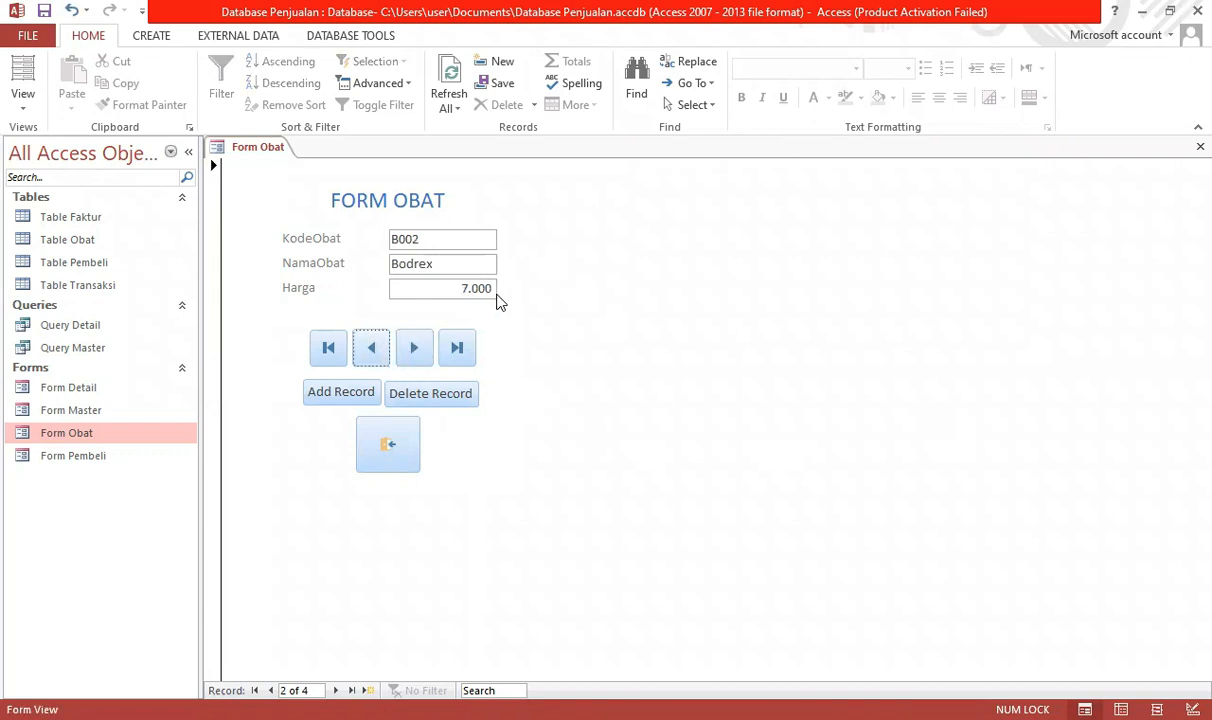
{"action": "left_click", "coordinate": [1199, 147]}
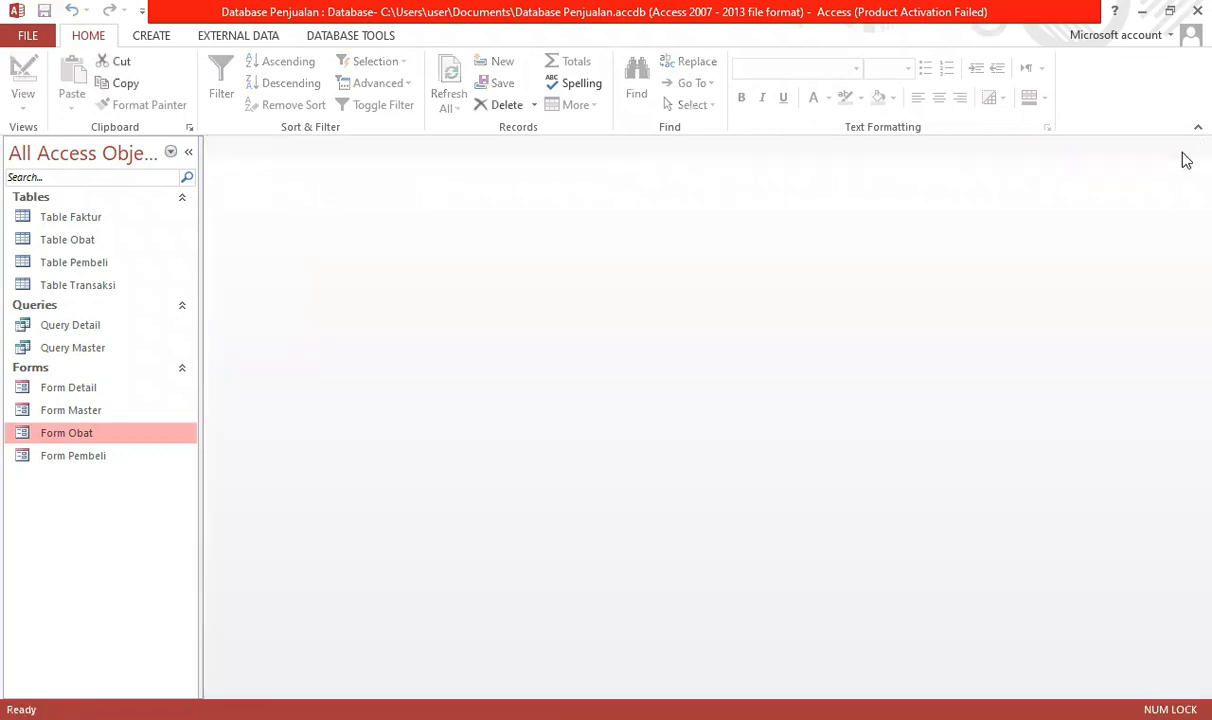
Reopen Form Master, check the Bodrex row's Harga and Bayar in the subform, and close the form.
{"action": "double_click", "coordinate": [81, 410]}
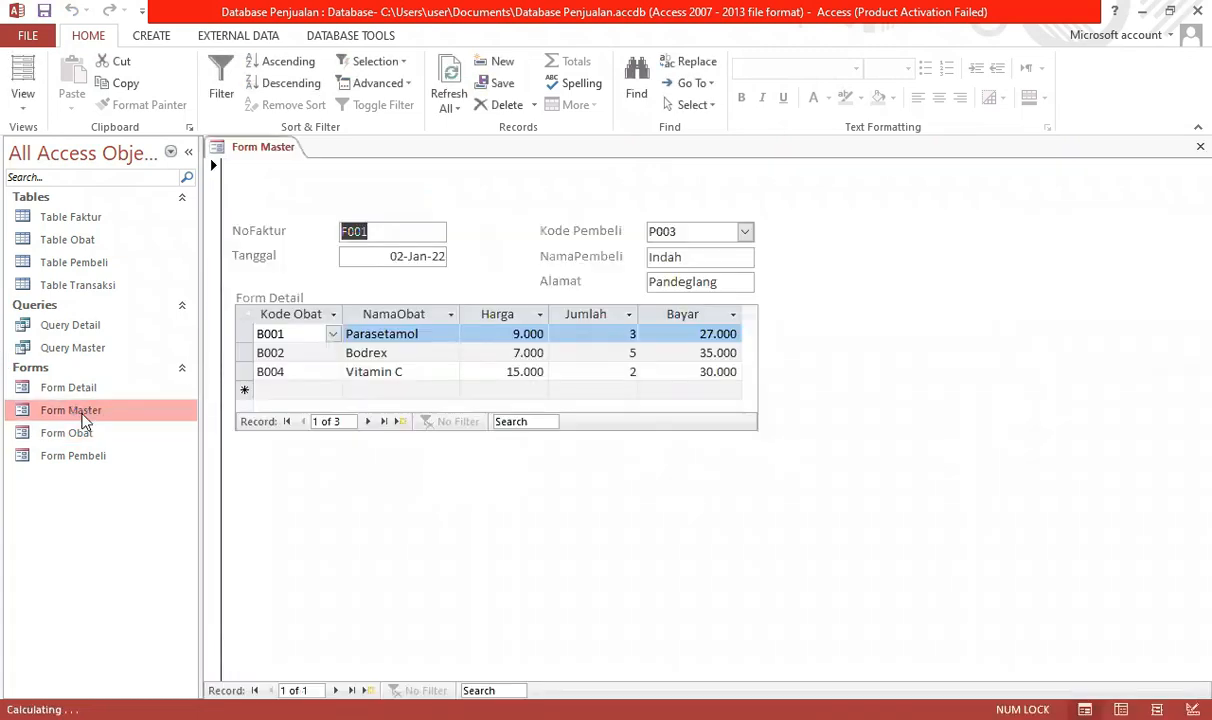
{"action": "left_click", "coordinate": [522, 352]}
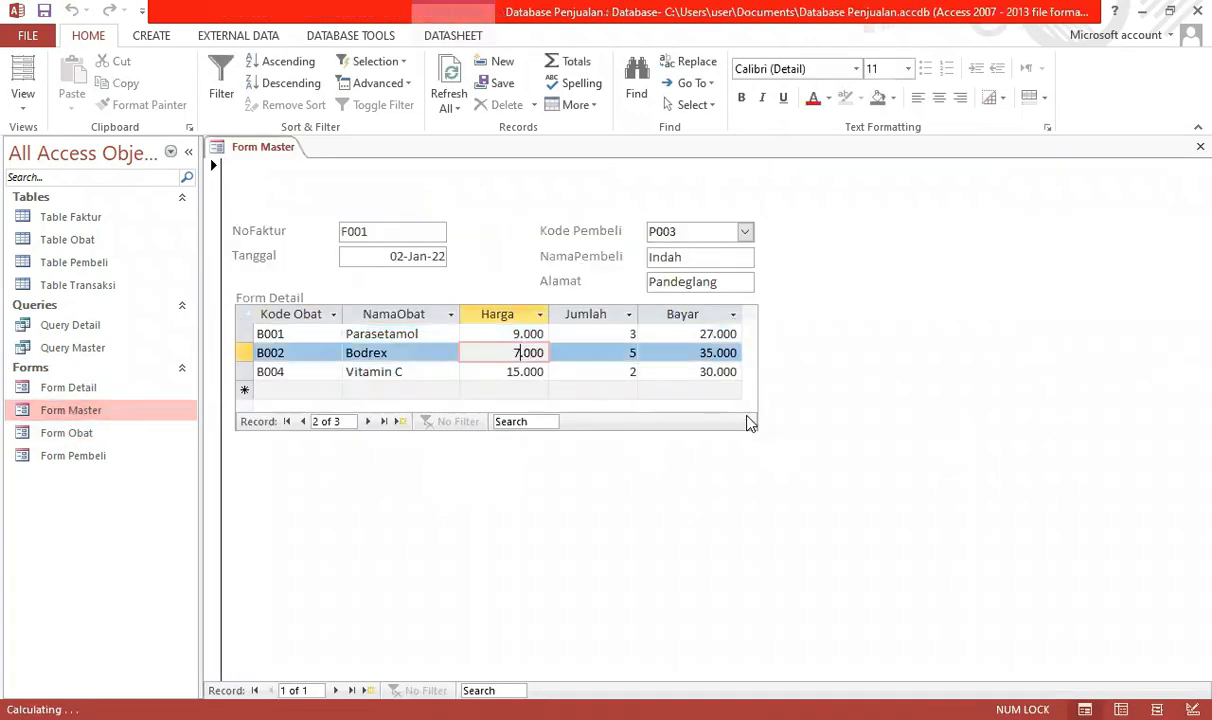
{"action": "left_click", "coordinate": [722, 352]}
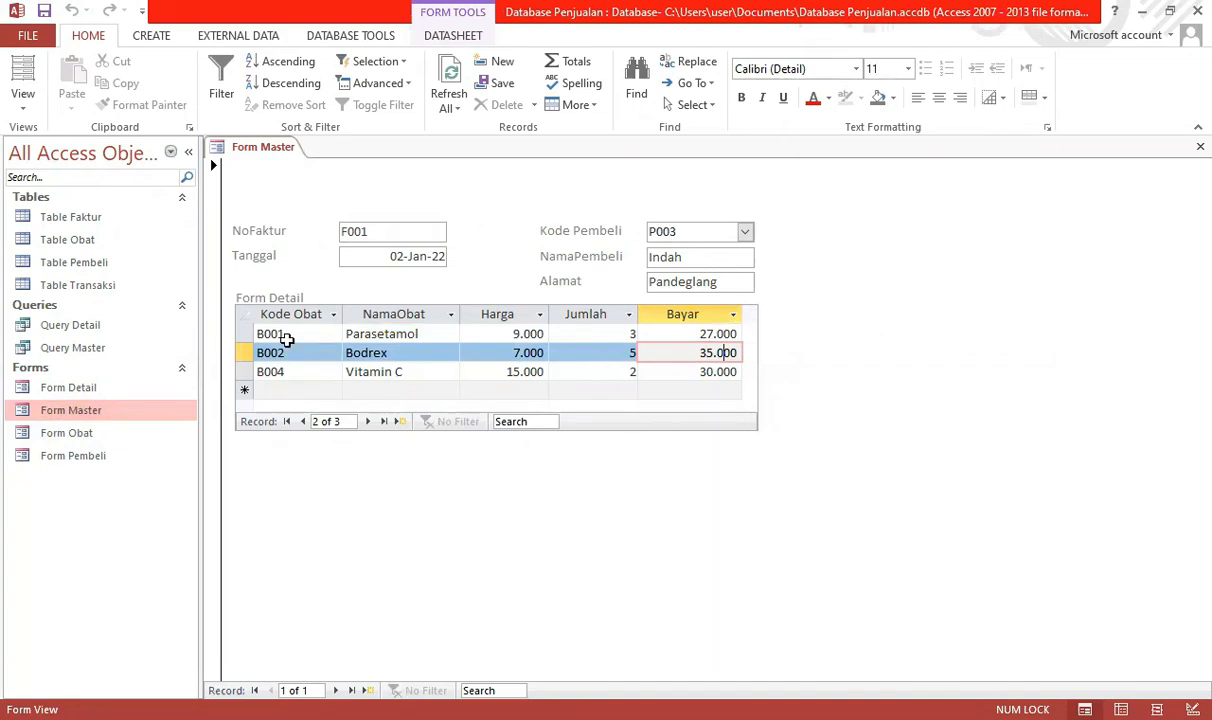
{"action": "left_click", "coordinate": [1199, 147]}
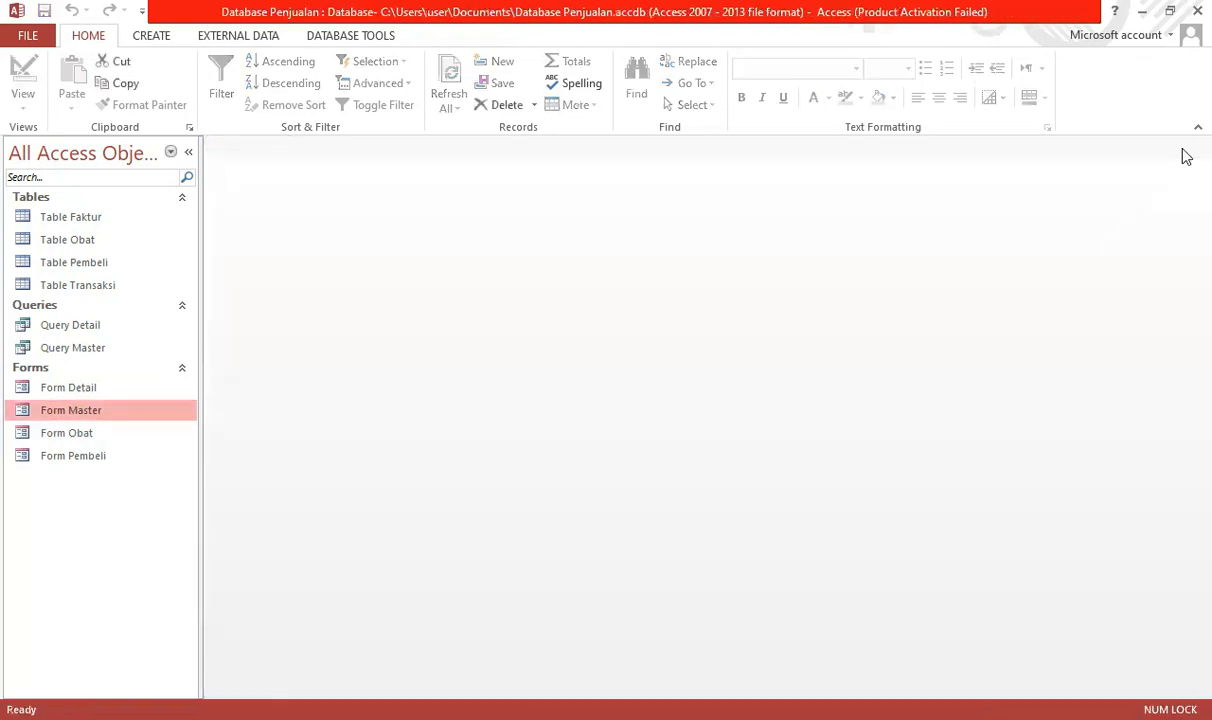
Open Form Detail and switch it to Design View.
{"action": "double_click", "coordinate": [92, 387]}
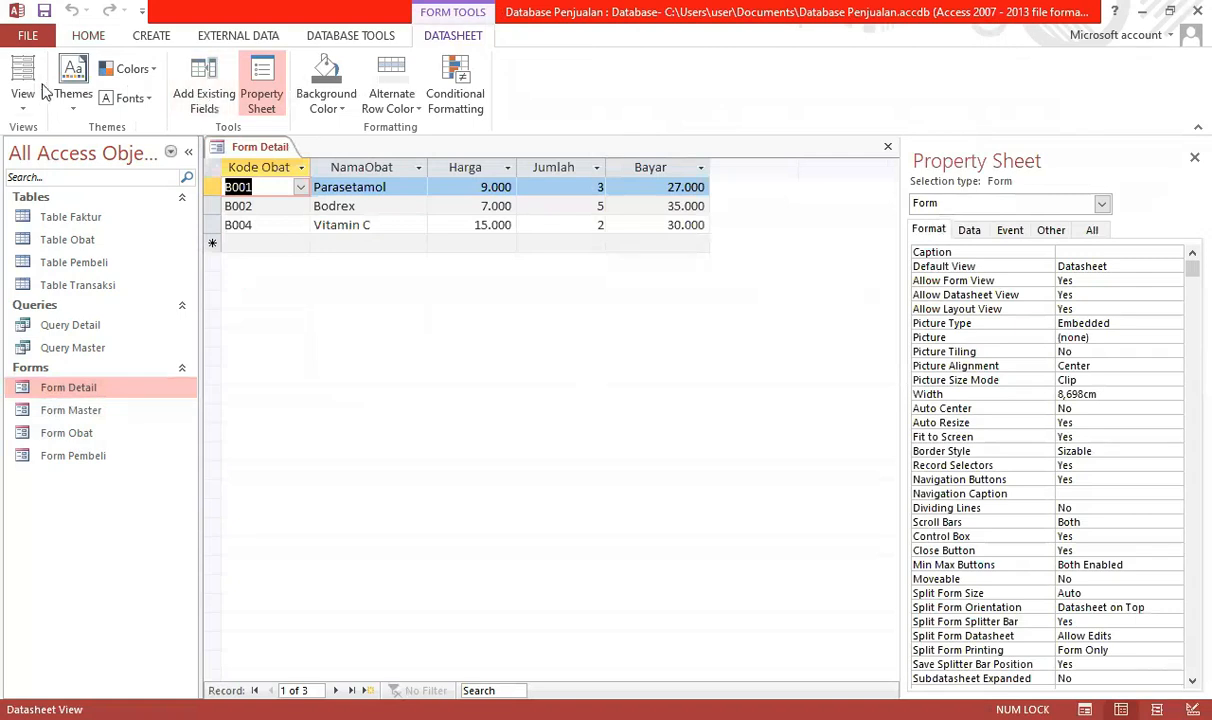
{"action": "left_click", "coordinate": [24, 100]}
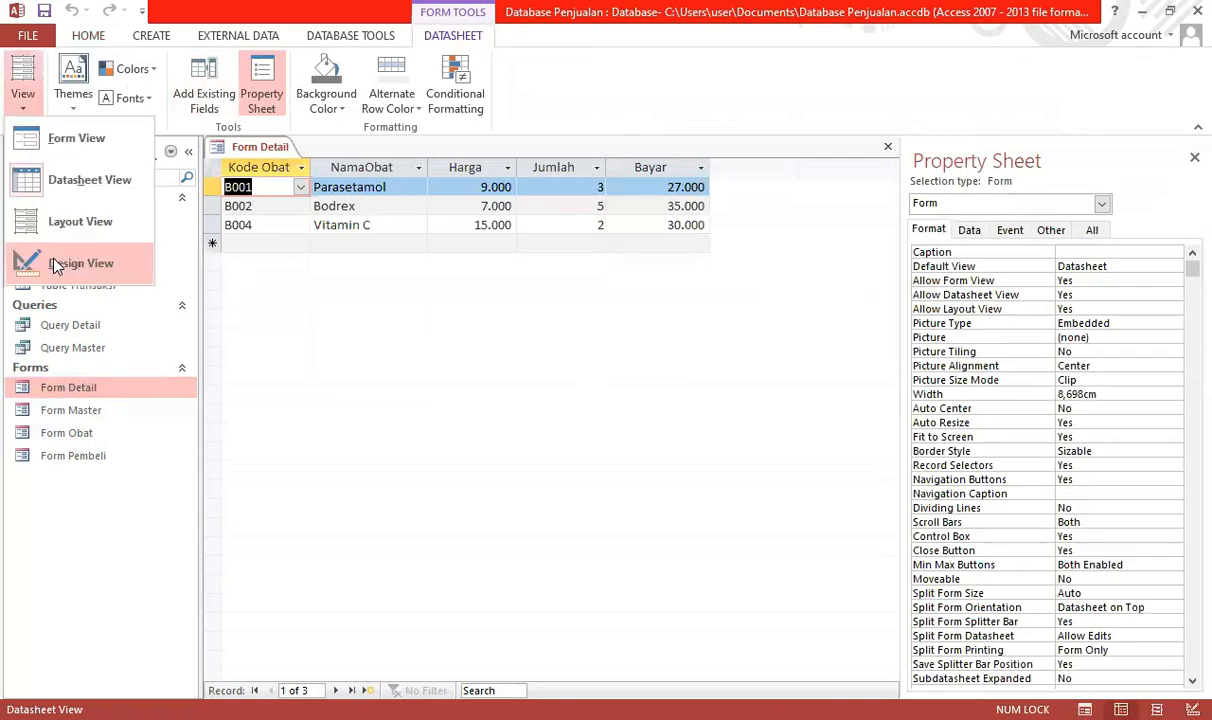
{"action": "left_click", "coordinate": [80, 263]}
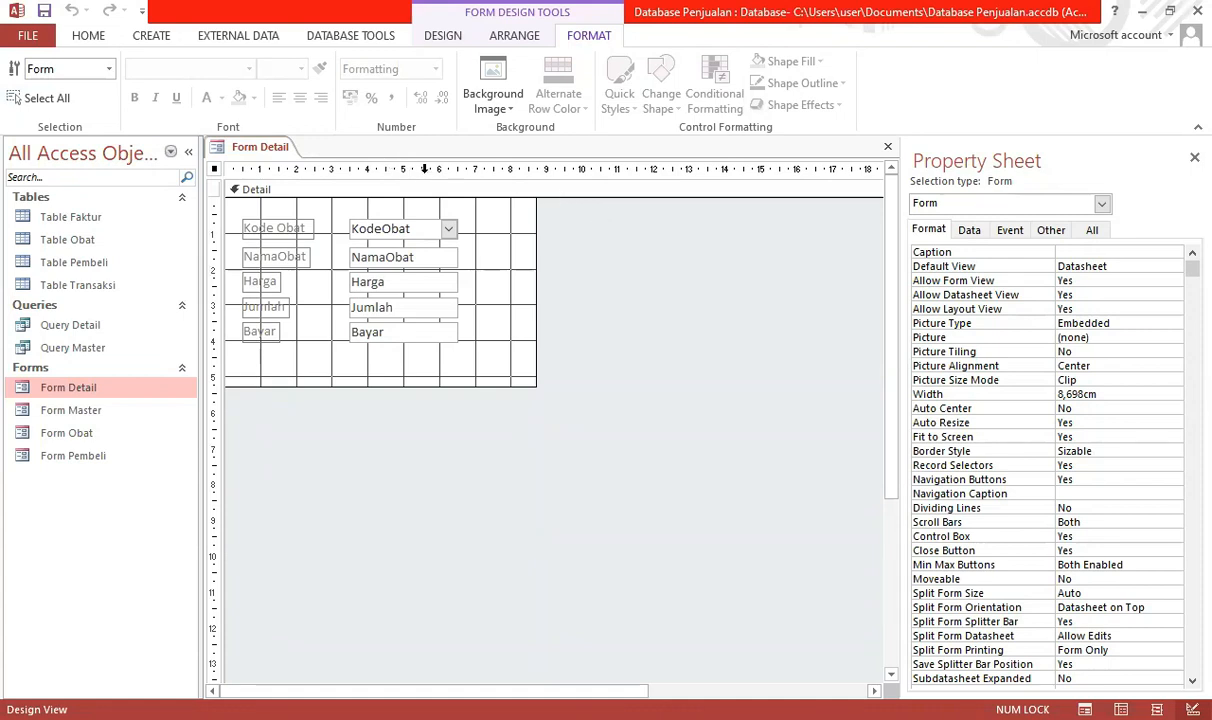
{"action": "right_click", "coordinate": [424, 168]}
{"action": "left_click", "coordinate": [611, 335]}
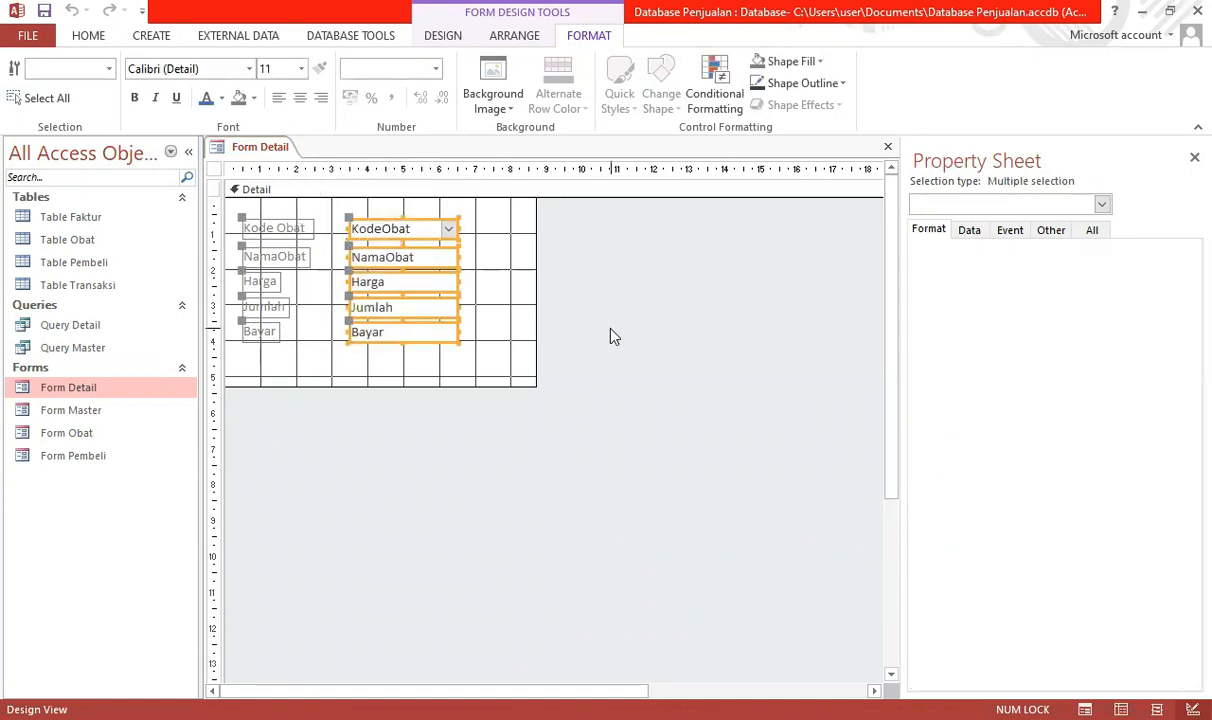
{"action": "left_click", "coordinate": [516, 330]}
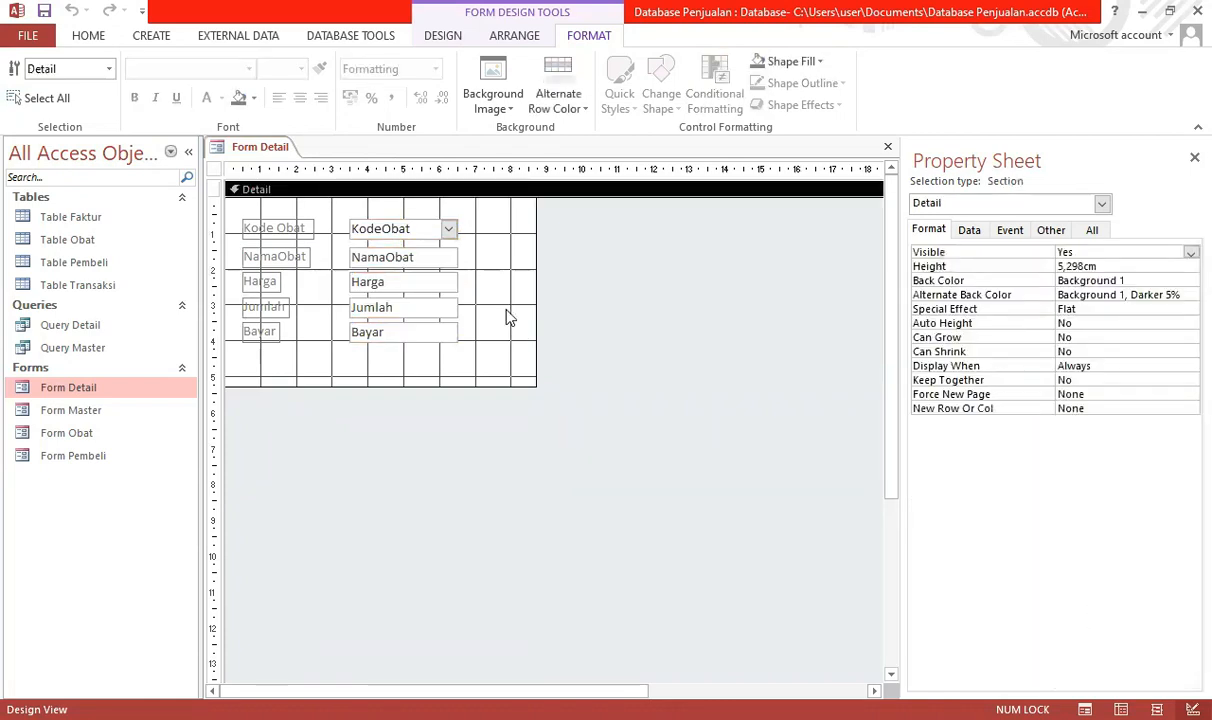
Add the Page Header/Footer sections to Form Detail, collapse the Page Header, and shorten the Detail and Page Footer sections.
{"action": "right_click", "coordinate": [503, 316]}
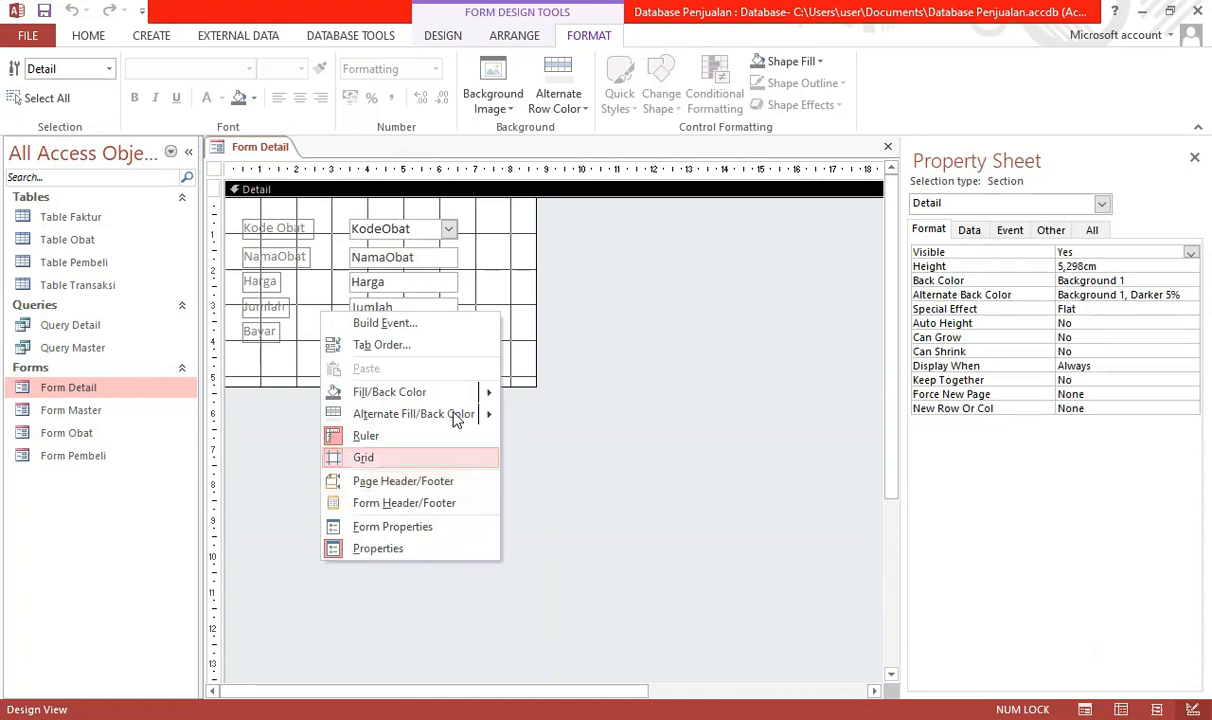
{"action": "mouse_move", "coordinate": [490, 400]}
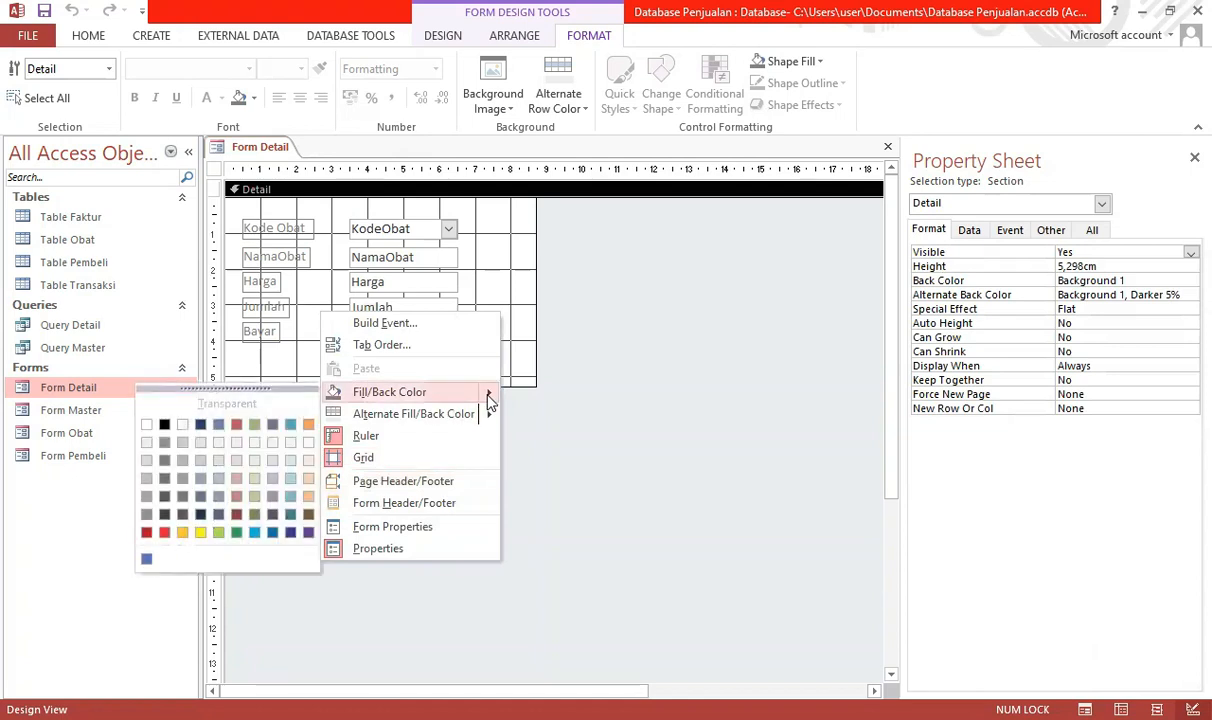
{"action": "left_click", "coordinate": [428, 484]}
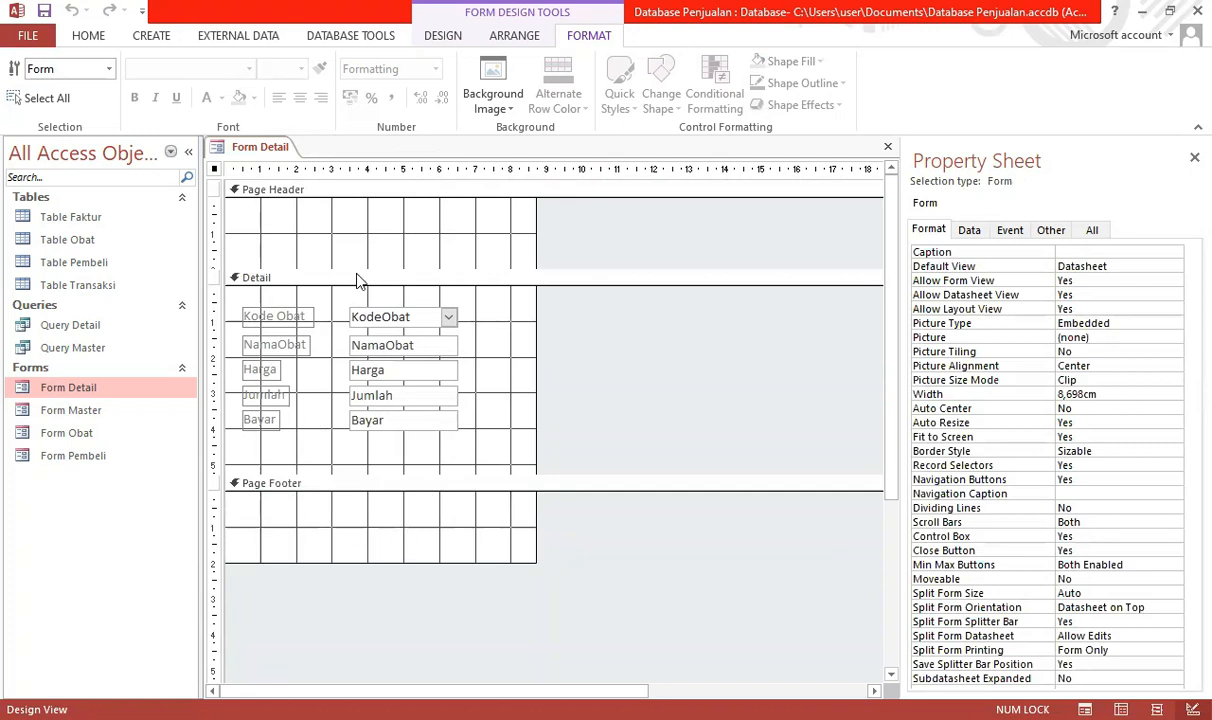
{"action": "left_click_drag", "start_coordinate": [378, 268], "coordinate": [392, 193]}
{"action": "left_click_drag", "start_coordinate": [428, 404], "coordinate": [433, 372]}
{"action": "left_click_drag", "start_coordinate": [425, 455], "coordinate": [432, 437]}
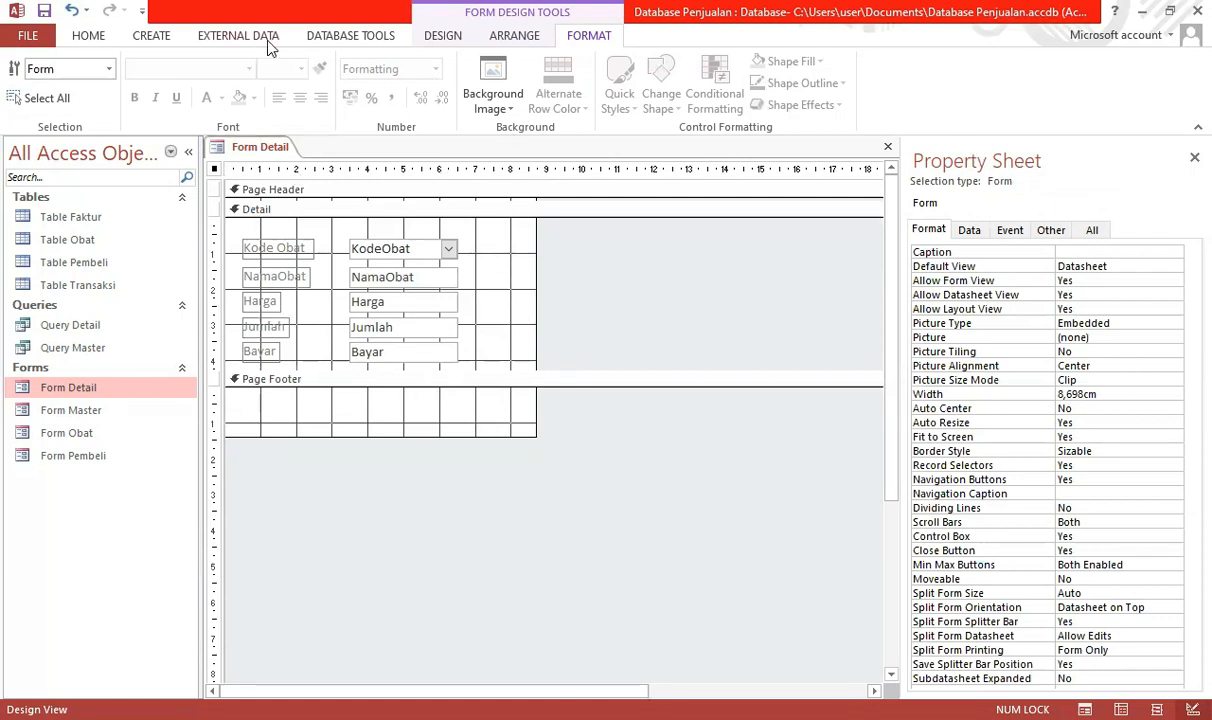
Place a text box in the Page Footer below Bayar and give it the expression =Sum([Bayar]).
{"action": "left_click", "coordinate": [442, 36]}
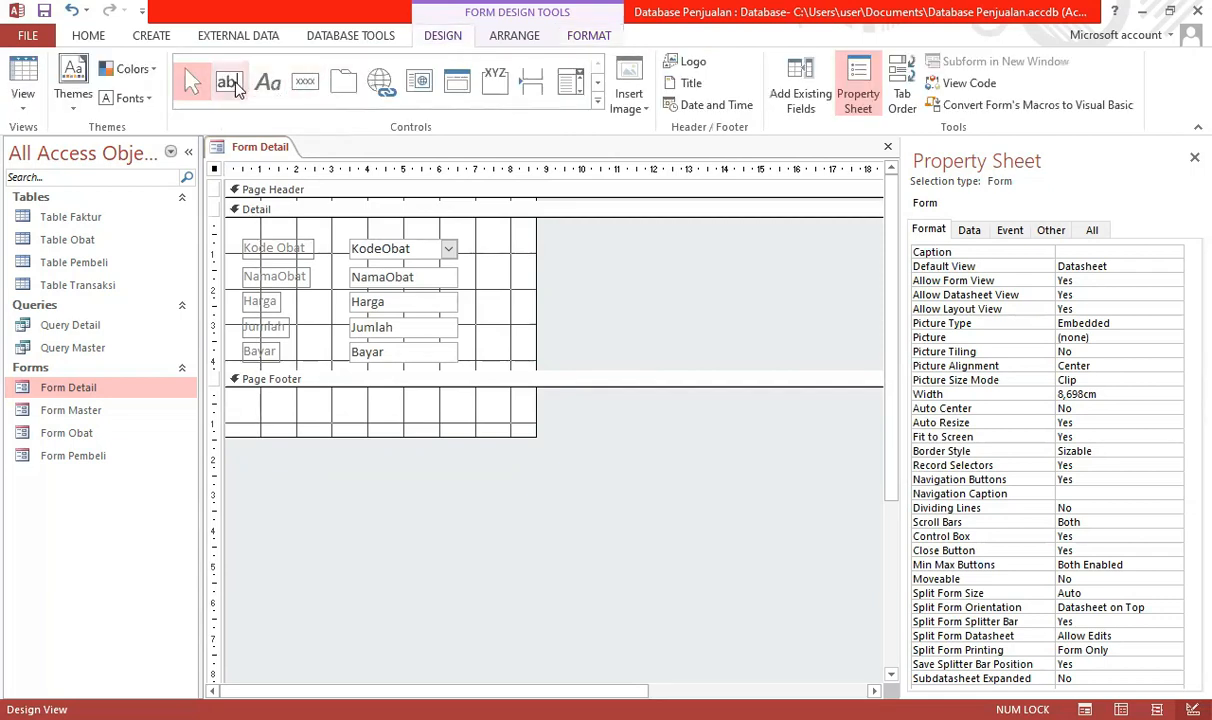
{"action": "left_click", "coordinate": [229, 86]}
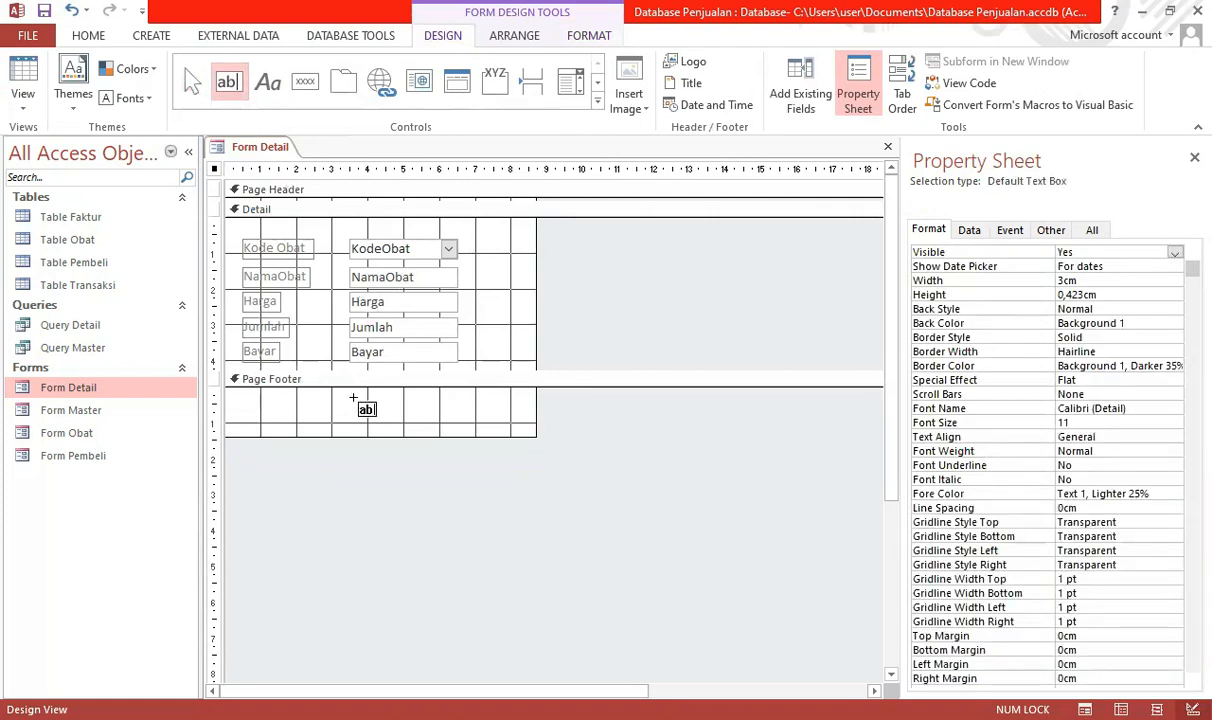
{"action": "left_click", "coordinate": [350, 398]}
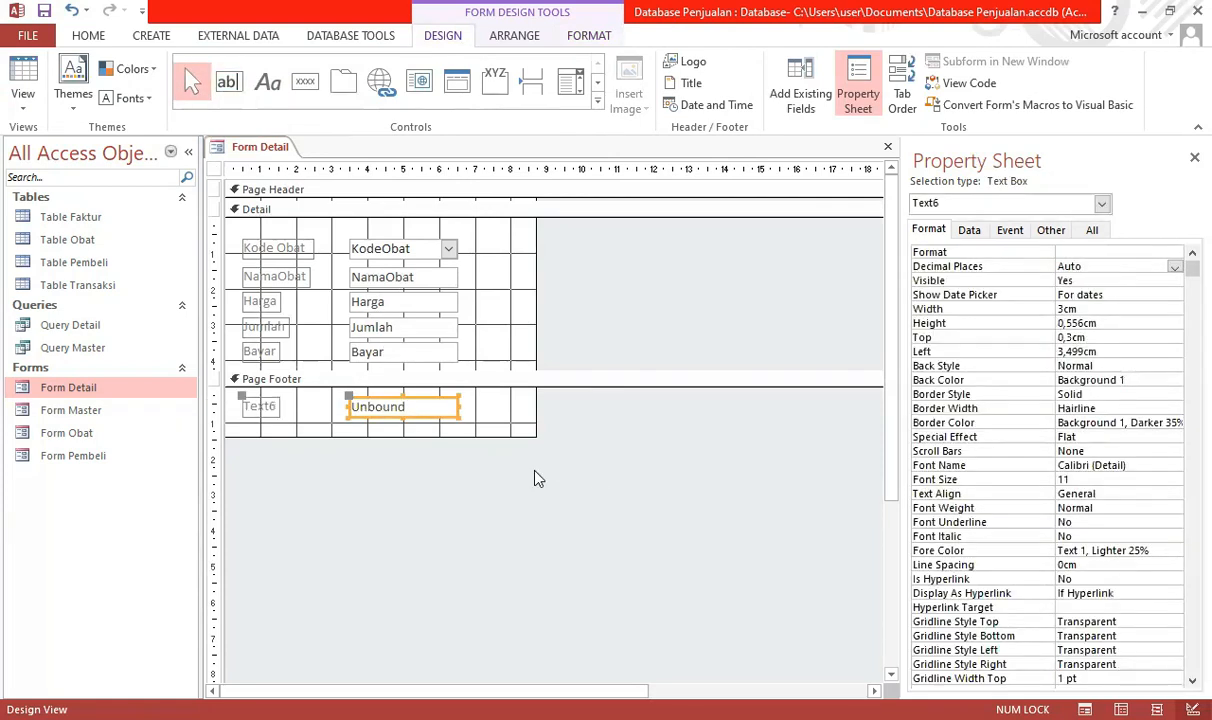
{"action": "left_click", "coordinate": [390, 407]}
{"action": "type", "text": "="}
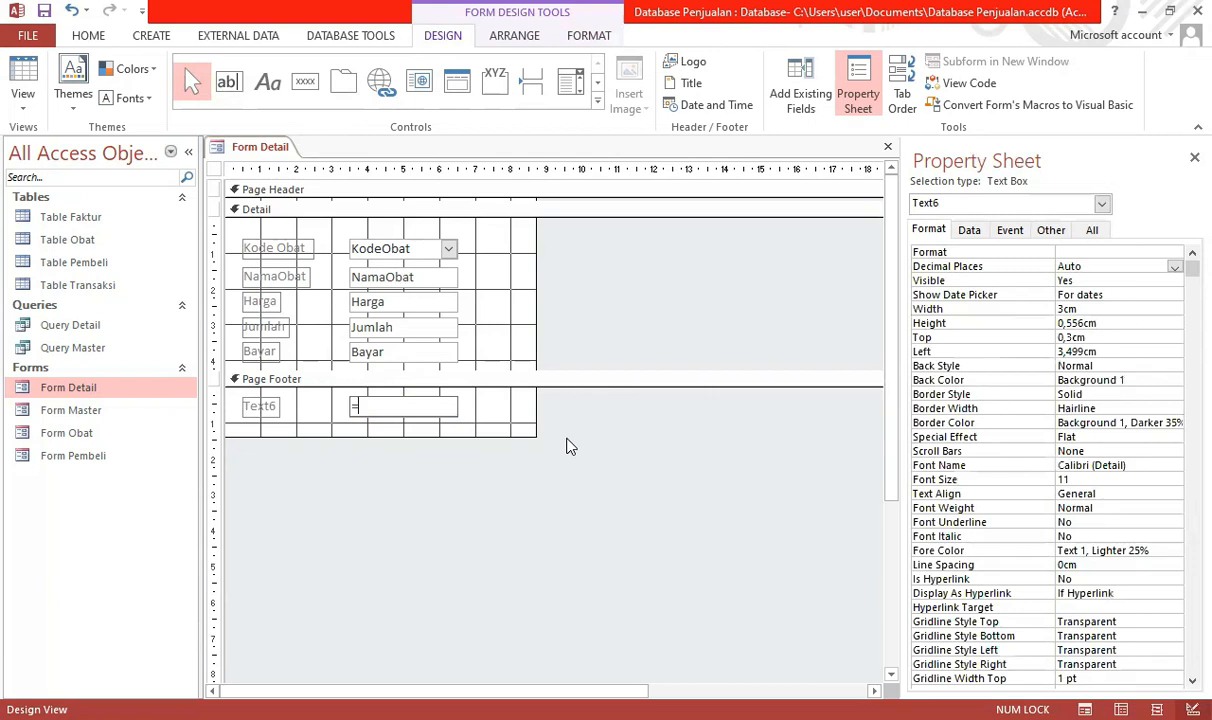
{"action": "type", "text": "sum("}
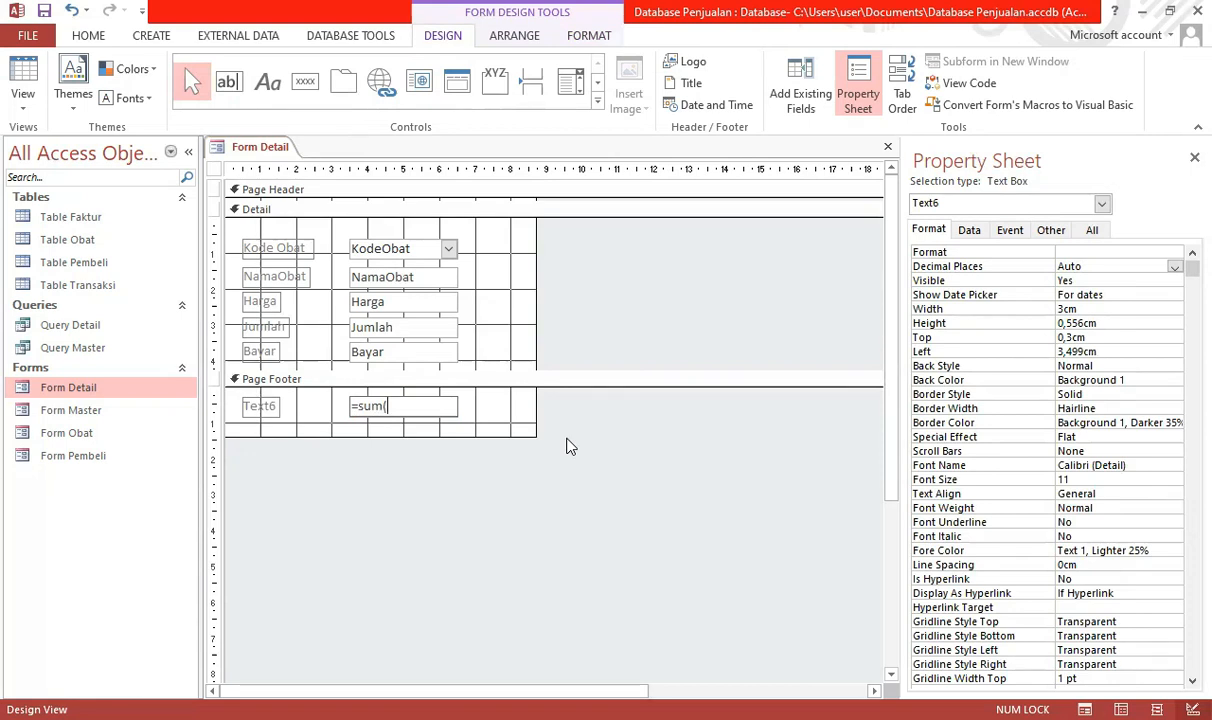
{"action": "type", "text": "[Bayar])"}
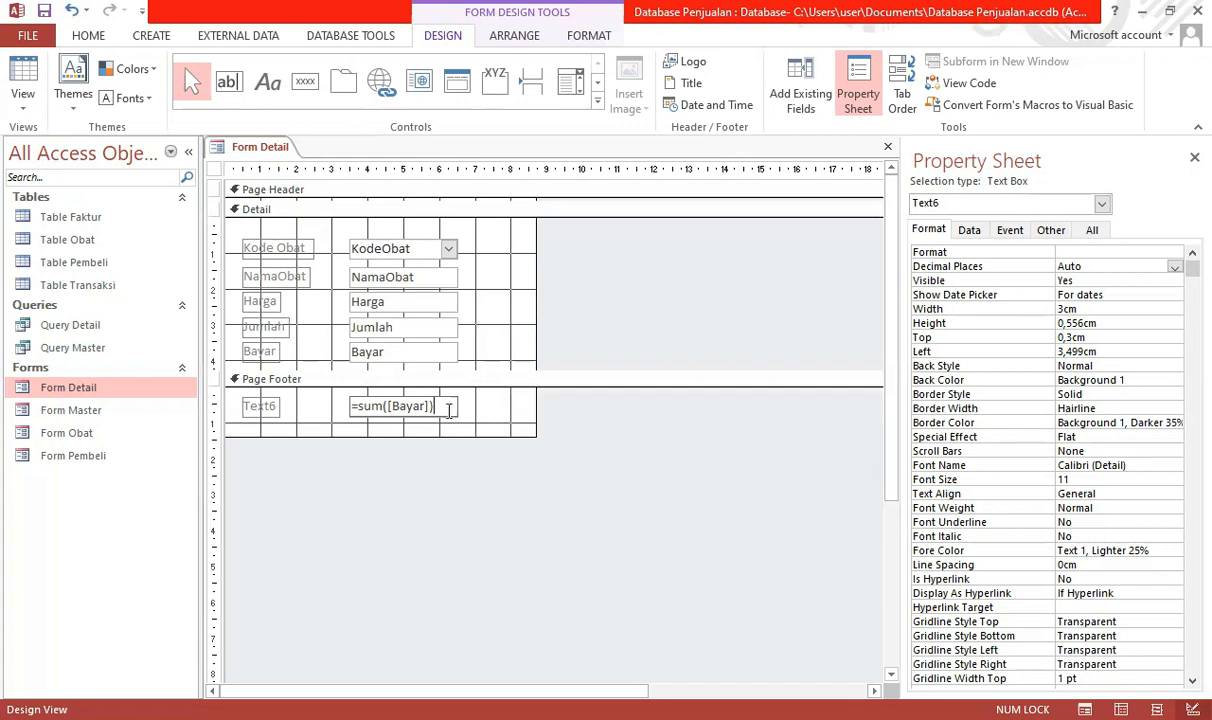
{"action": "key", "text": "Return"}
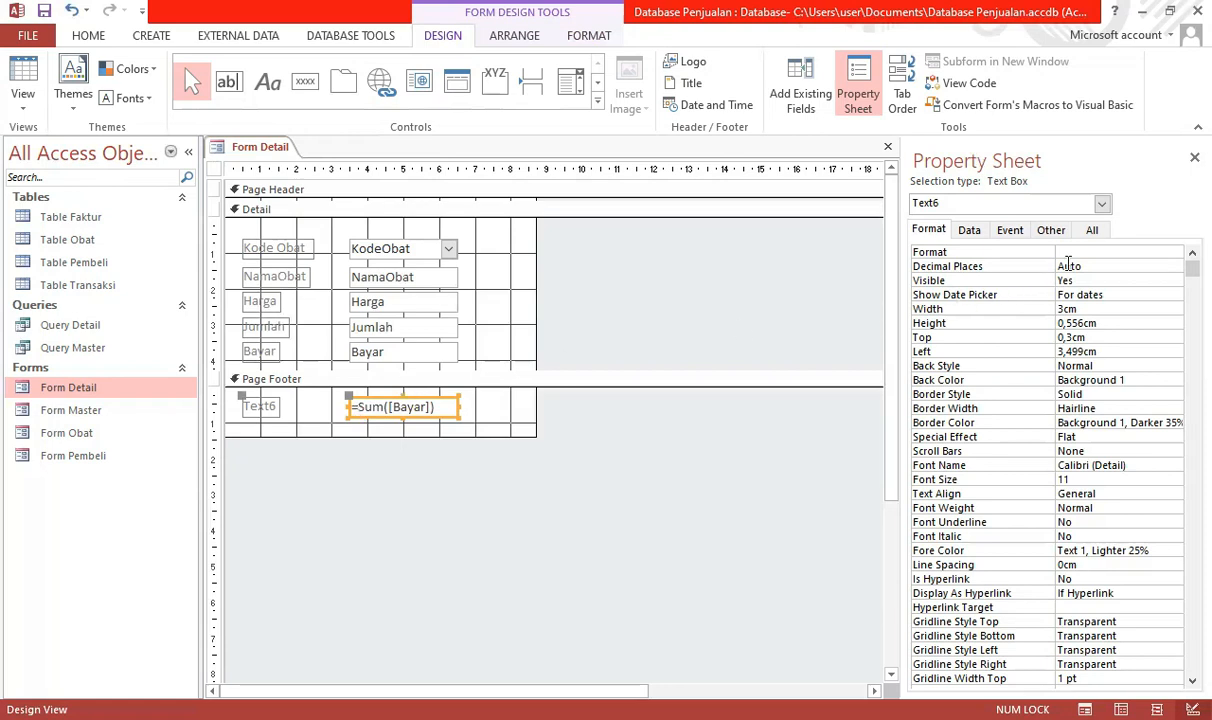
Review the data source and name properties of the Page Footer total text box.
{"action": "left_click", "coordinate": [968, 231]}
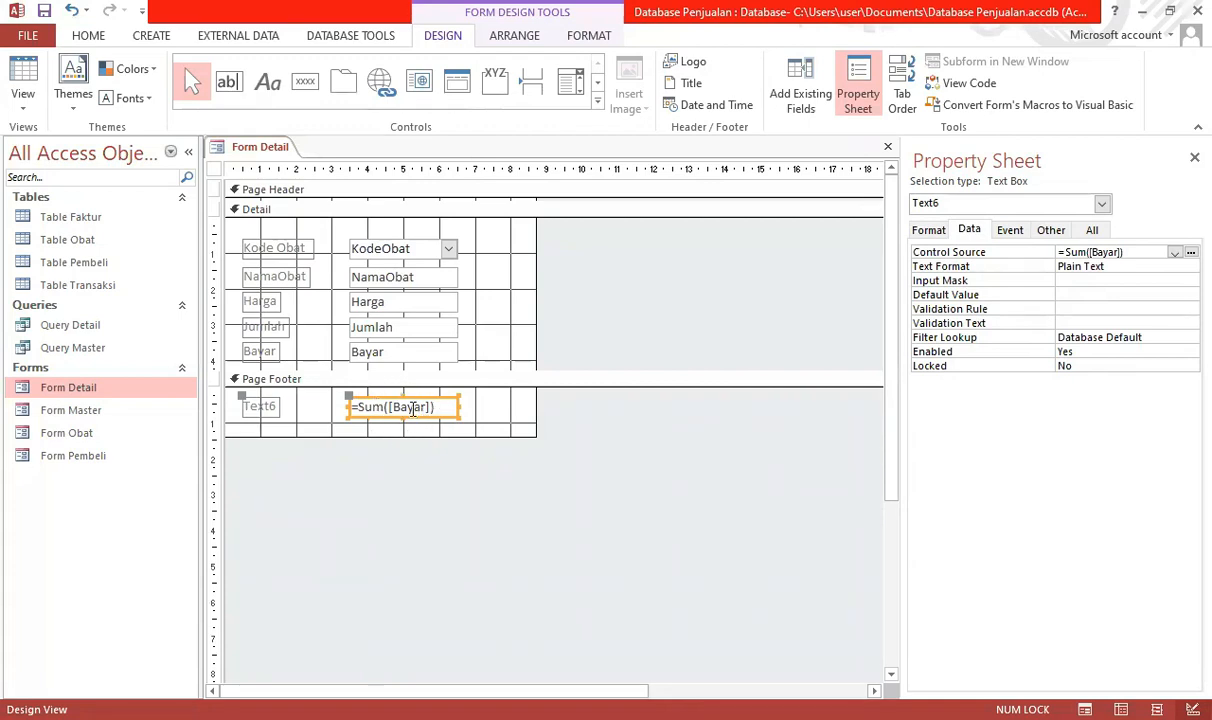
{"action": "left_click", "coordinate": [1051, 231]}
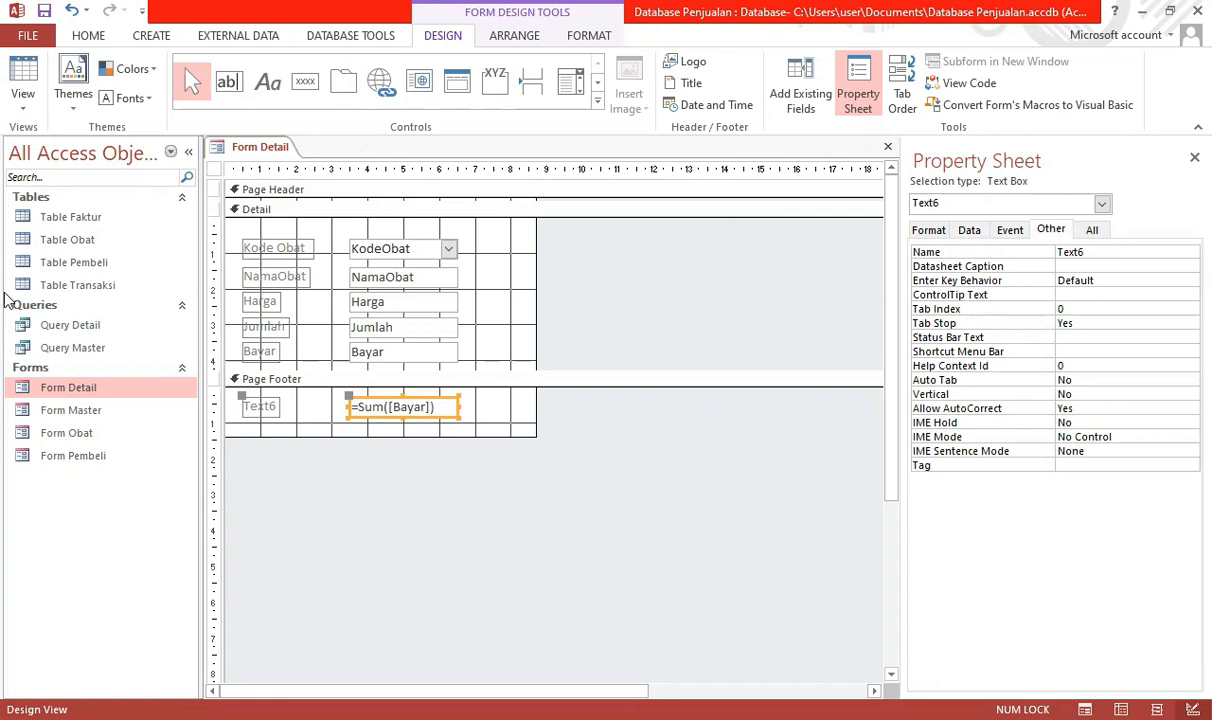
{"action": "left_click", "coordinate": [422, 448]}
{"action": "left_click", "coordinate": [398, 411]}
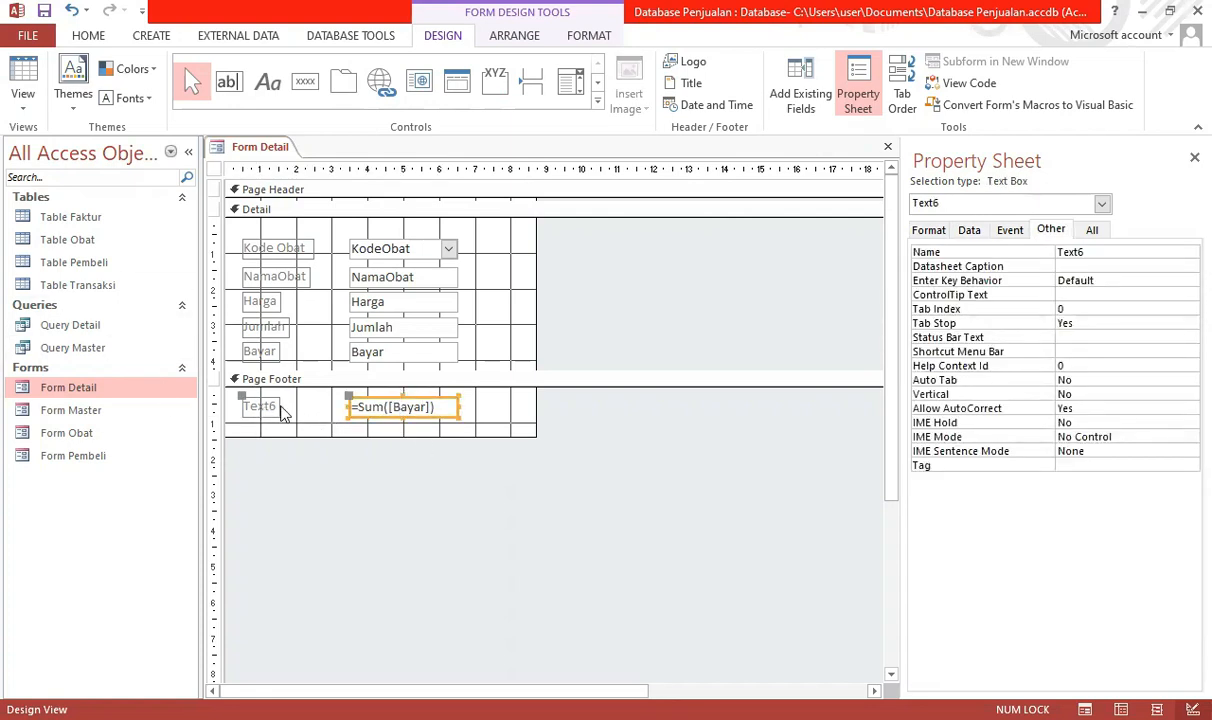
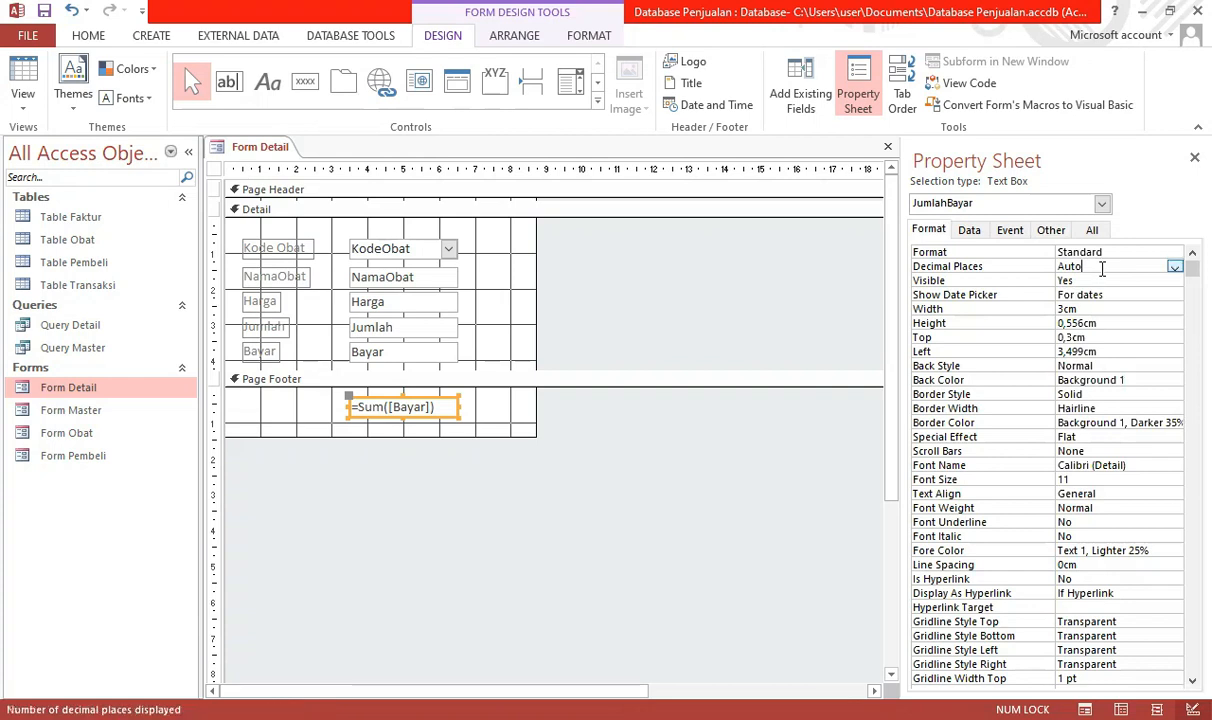
Set the JumlahBayar text box's decimal places to 0, then save and close Form Detail.
{"action": "left_click", "coordinate": [1174, 266]}
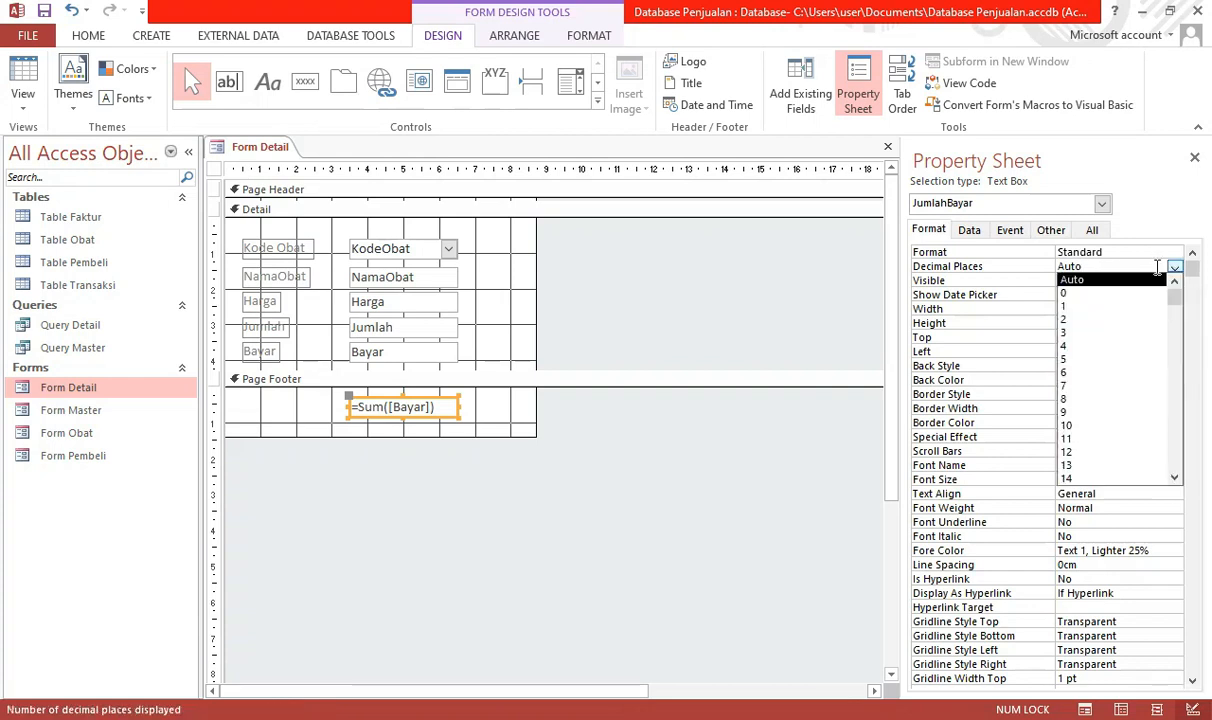
{"action": "left_click", "coordinate": [1084, 294]}
{"action": "left_click", "coordinate": [1049, 229]}
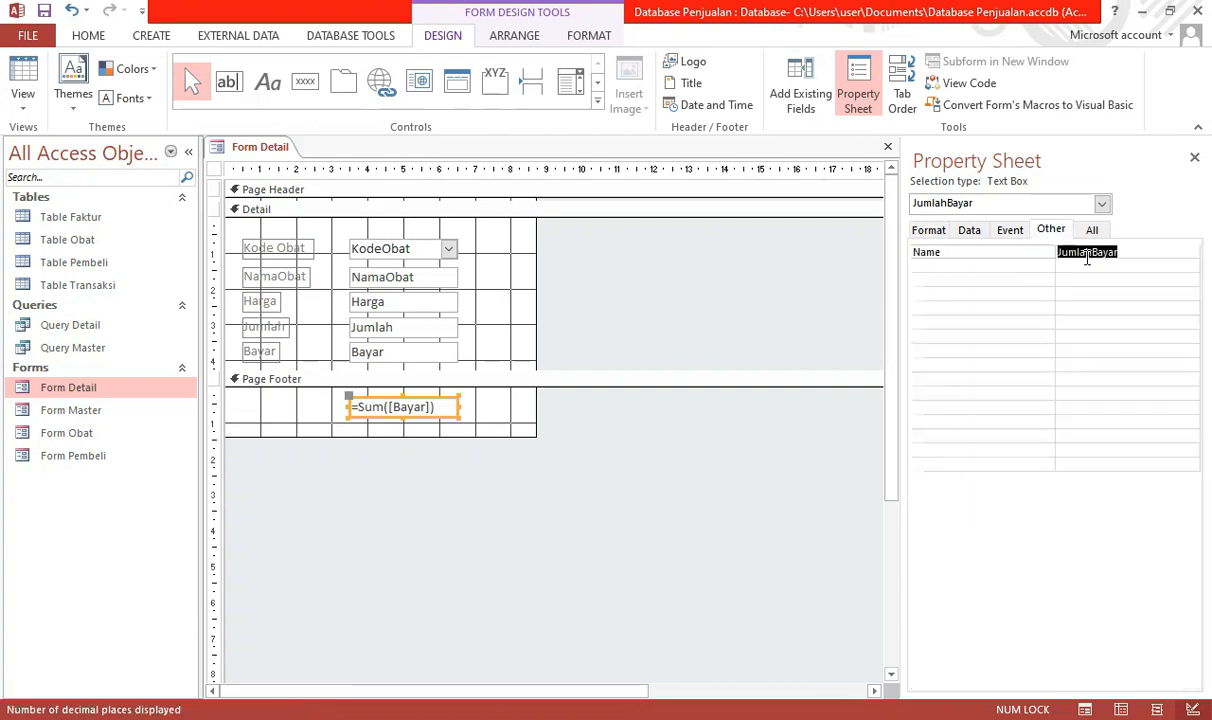
{"action": "left_click", "coordinate": [928, 229]}
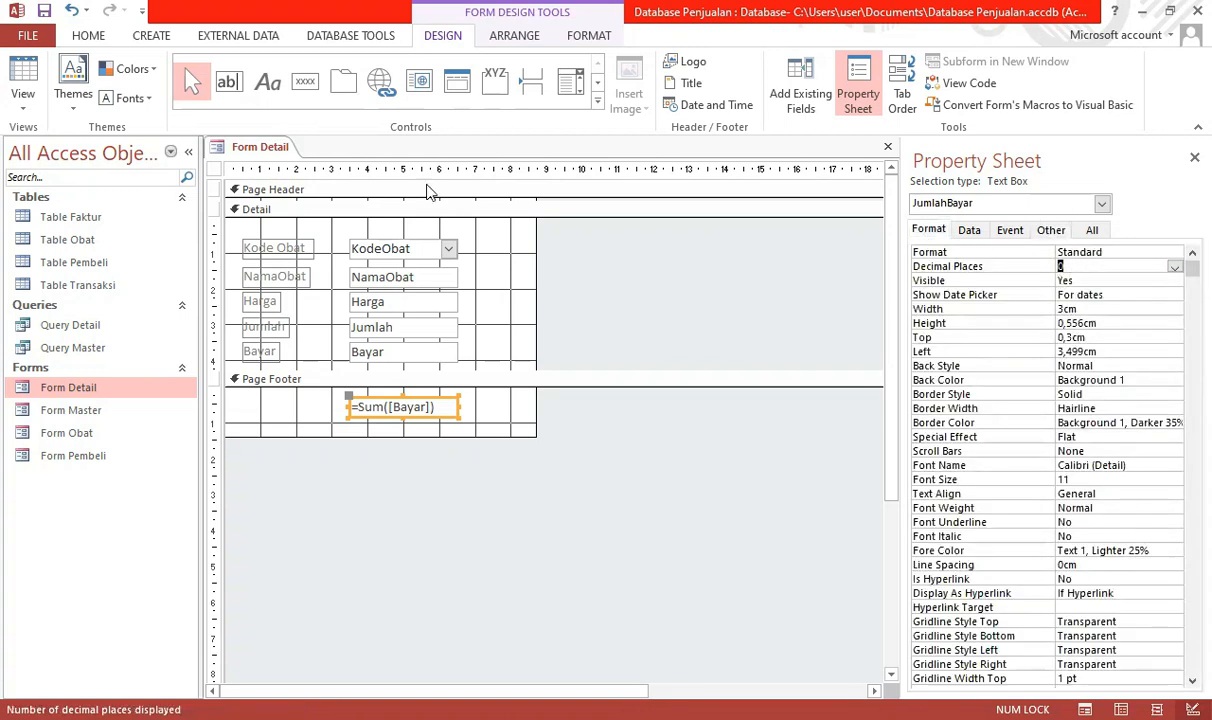
{"action": "left_click", "coordinate": [44, 12]}
{"action": "left_click", "coordinate": [889, 150]}
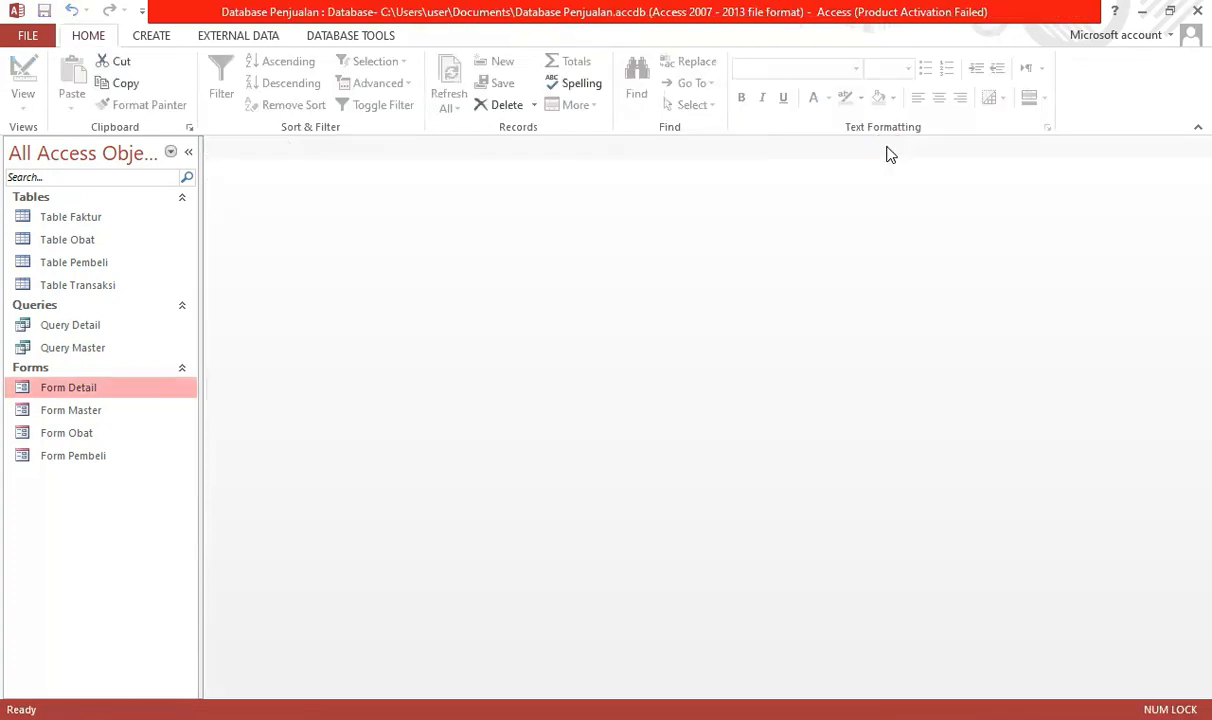
Open Form Master and switch it to Design View.
{"action": "double_click", "coordinate": [66, 412]}
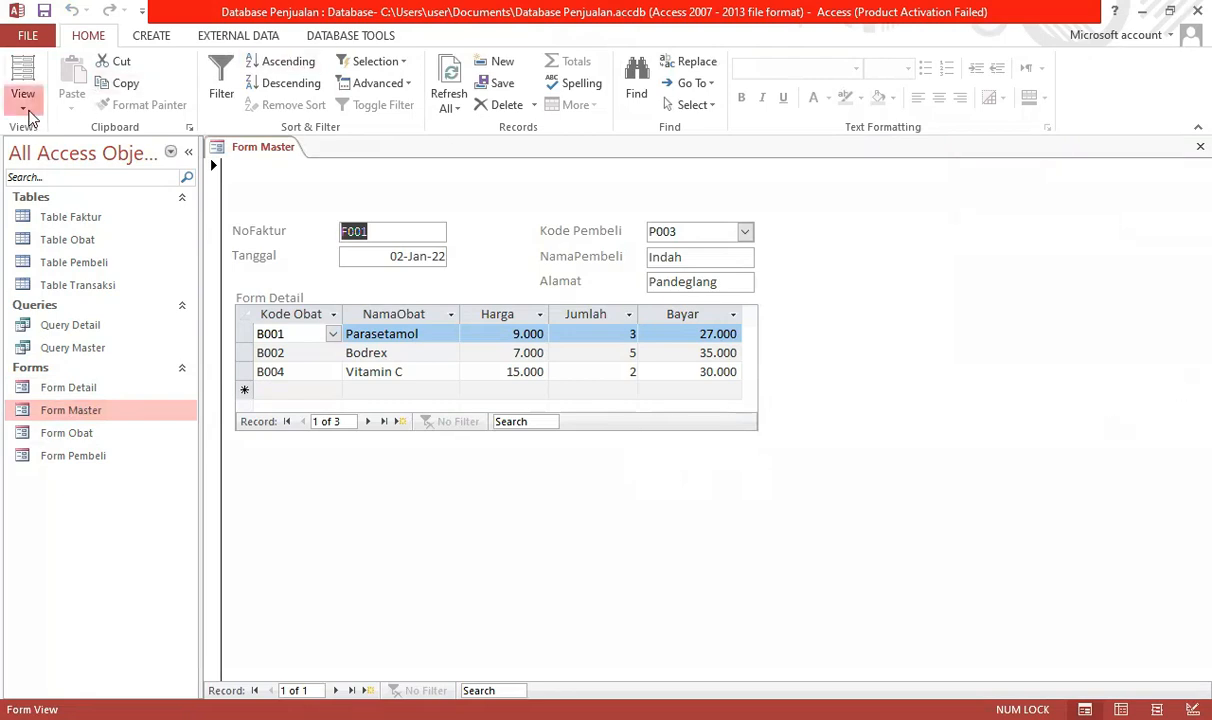
{"action": "left_click", "coordinate": [25, 108]}
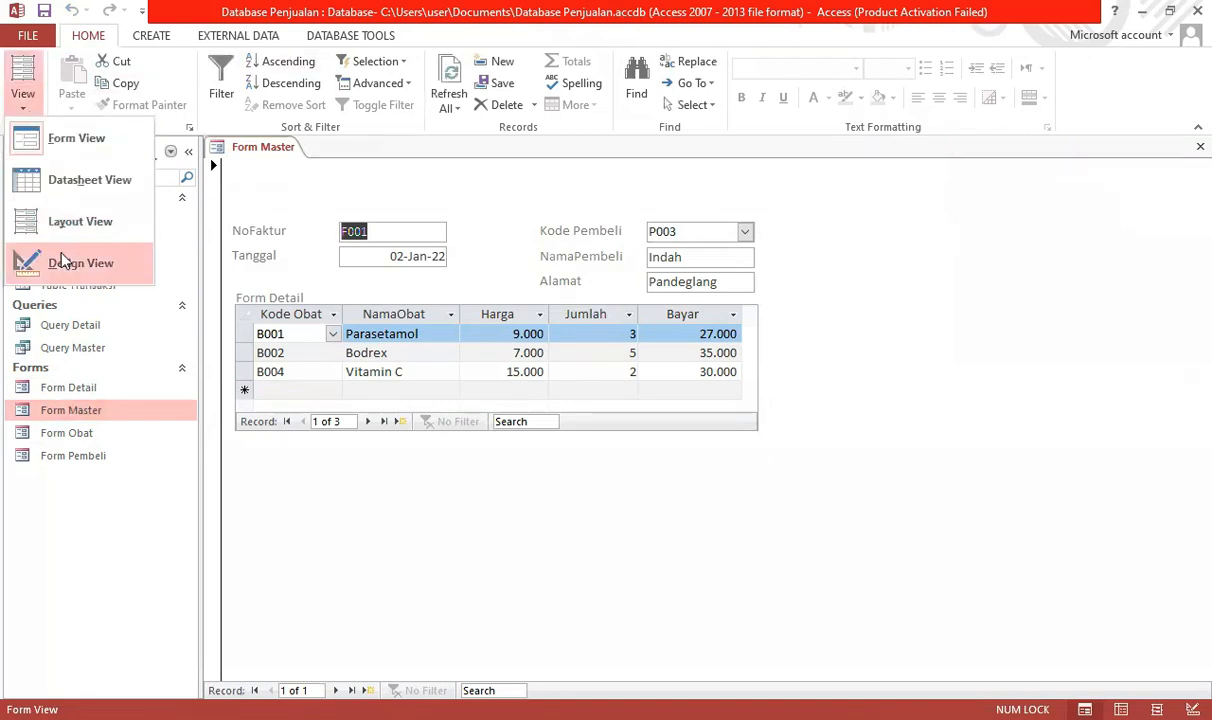
{"action": "left_click", "coordinate": [62, 262]}
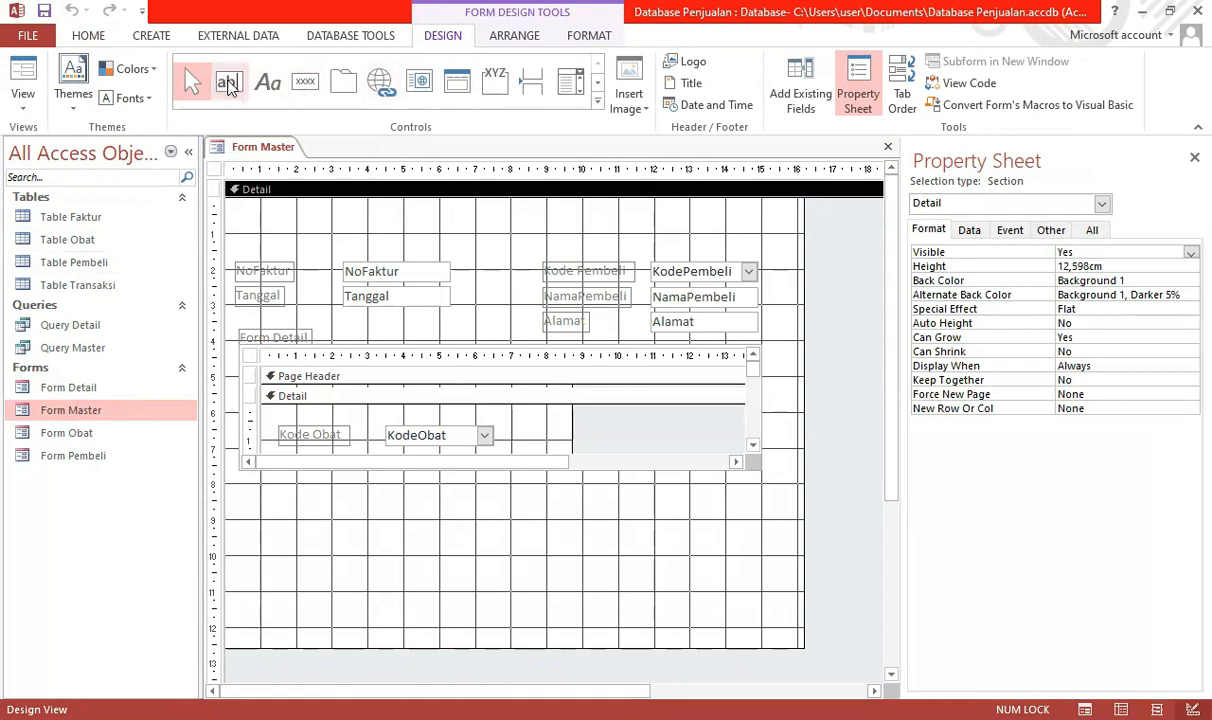
Place a text box below the Form Detail subform, aligned under Alamat, about 8 cm down and 11.9 cm across.
{"action": "left_click", "coordinate": [228, 85]}
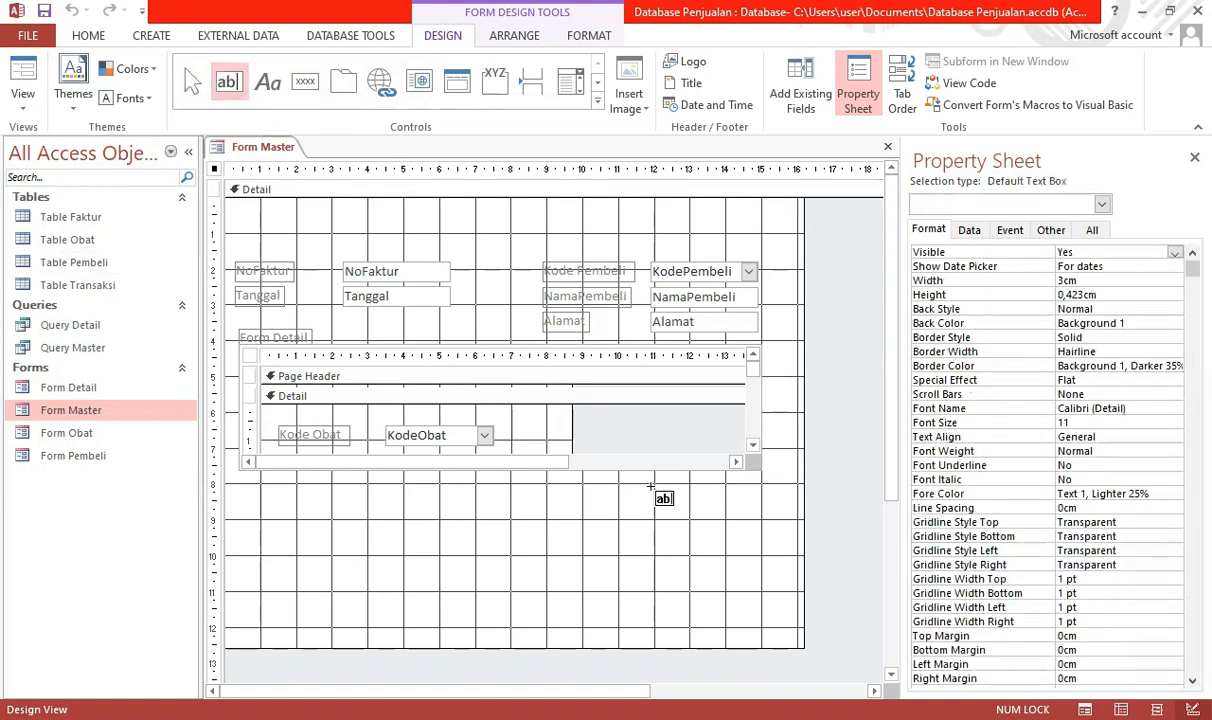
{"action": "left_click", "coordinate": [649, 485]}
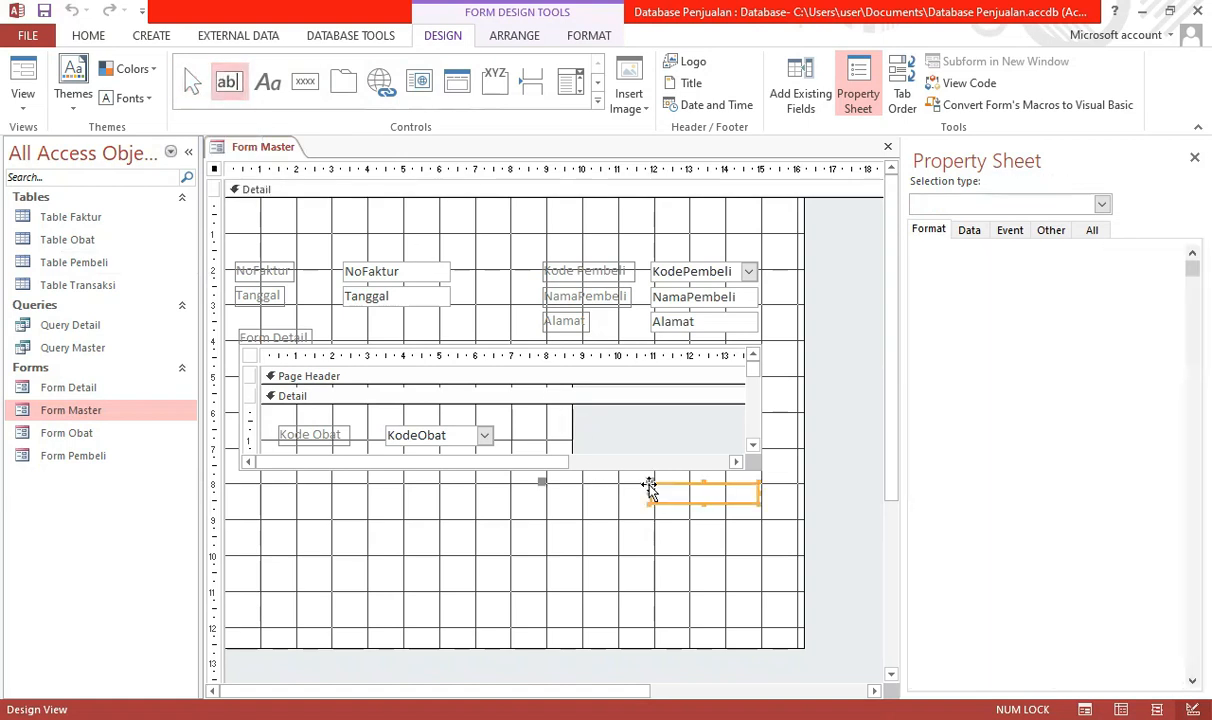
{"action": "left_click", "coordinate": [700, 510]}
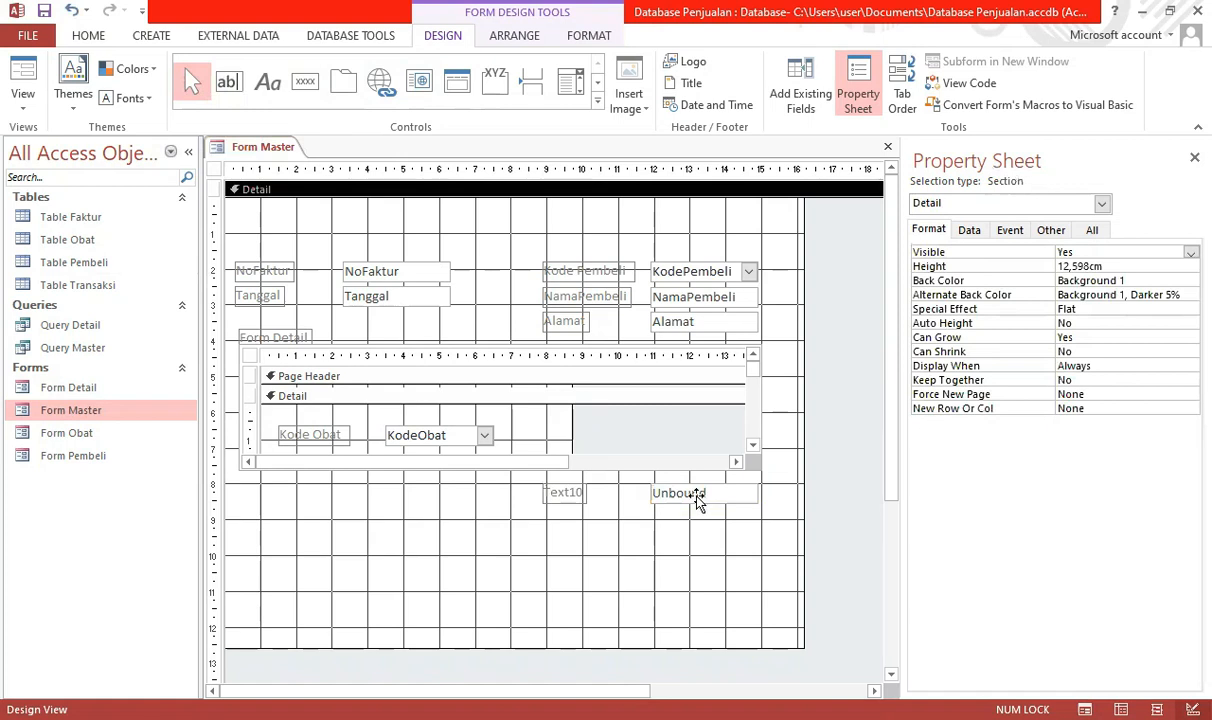
{"action": "left_click", "coordinate": [685, 493]}
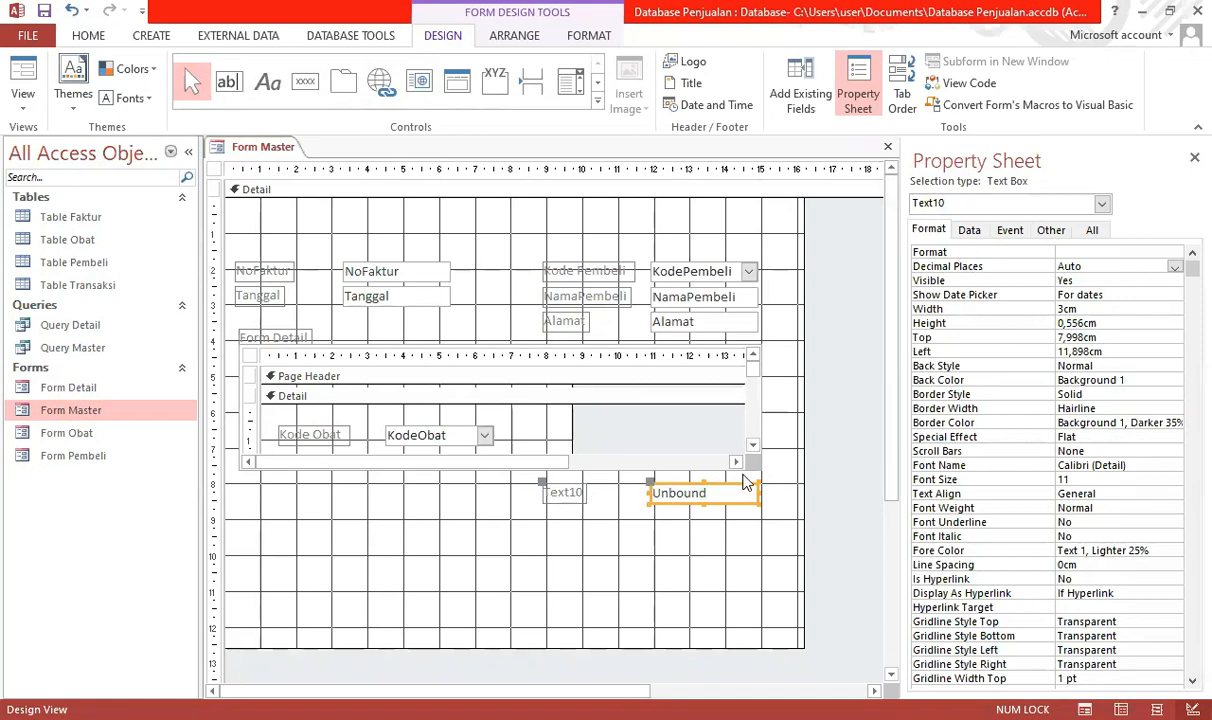
{"action": "left_click", "coordinate": [662, 472]}
{"action": "left_click", "coordinate": [703, 493]}
Build the new text box's control source expression from the subform's JumlahBayar control: [Form Detail].Form![JumlahBayar].
{"action": "left_click", "coordinate": [983, 232]}
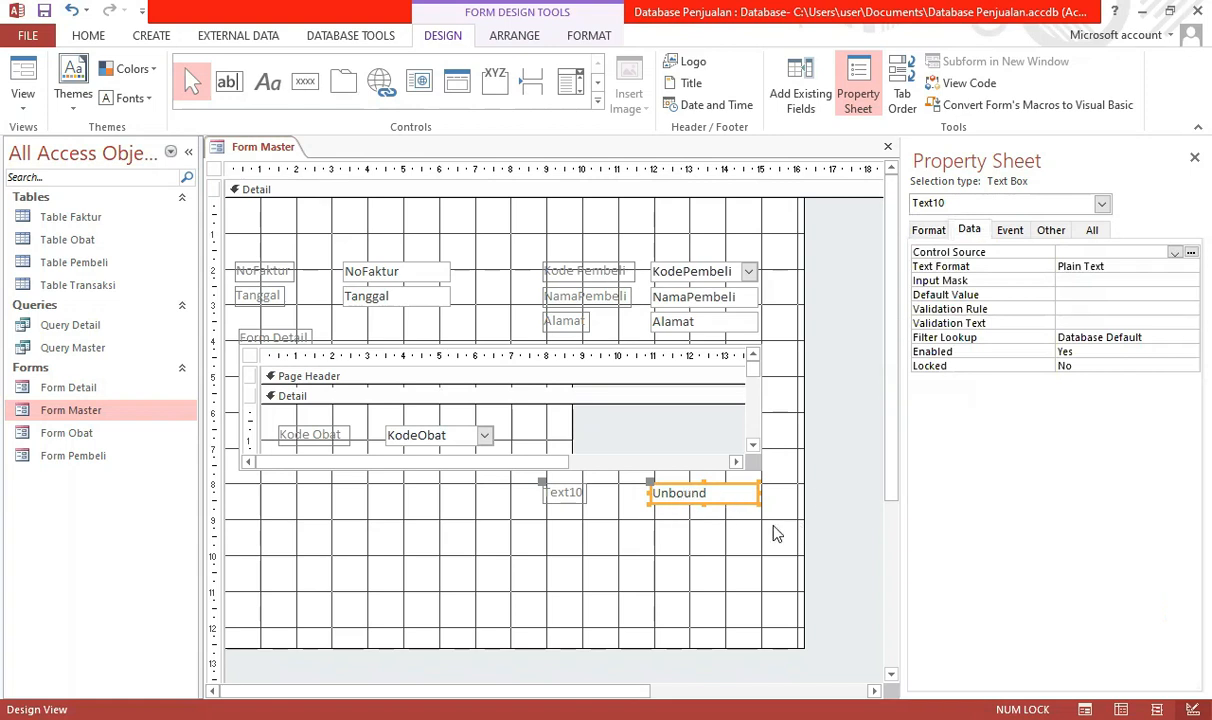
{"action": "left_click", "coordinate": [1190, 253]}
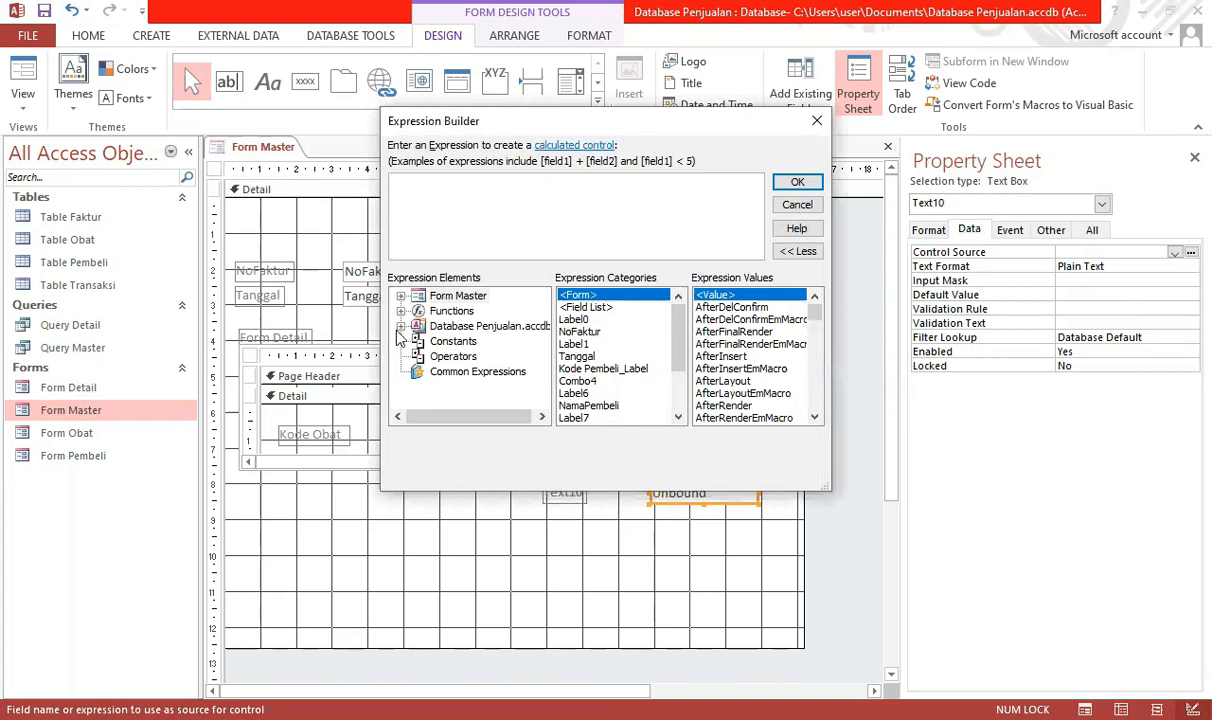
{"action": "left_click", "coordinate": [401, 297]}
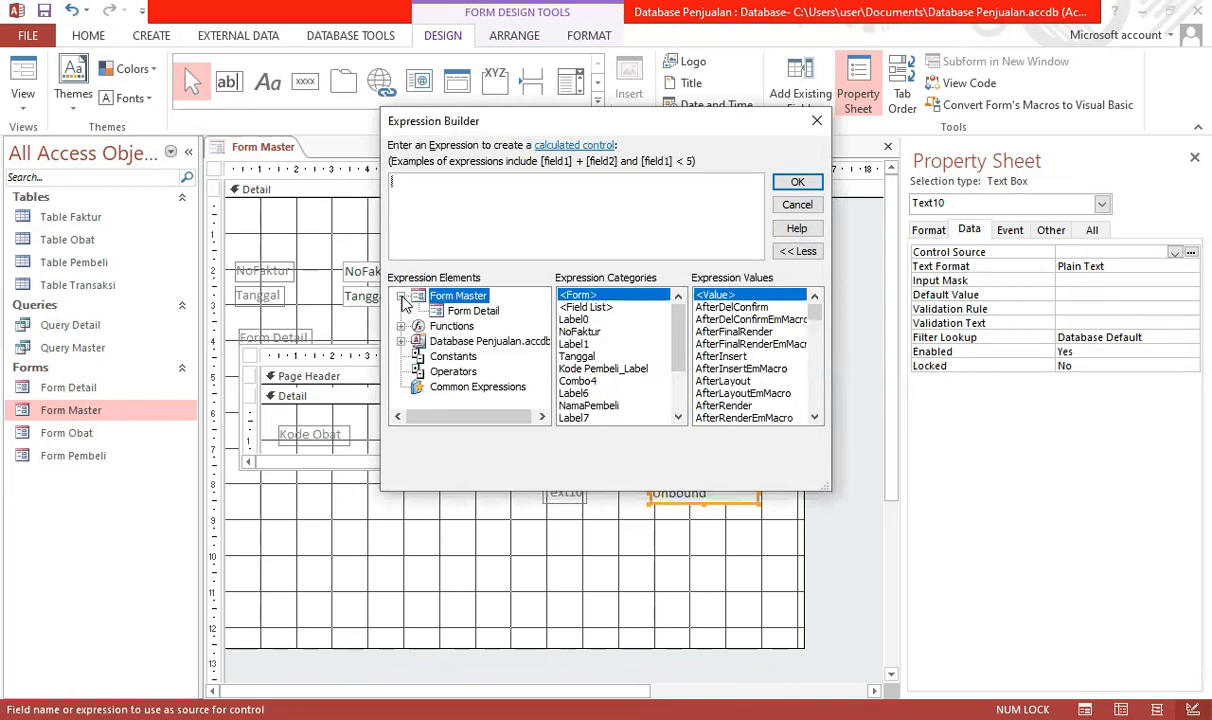
{"action": "left_click", "coordinate": [468, 312]}
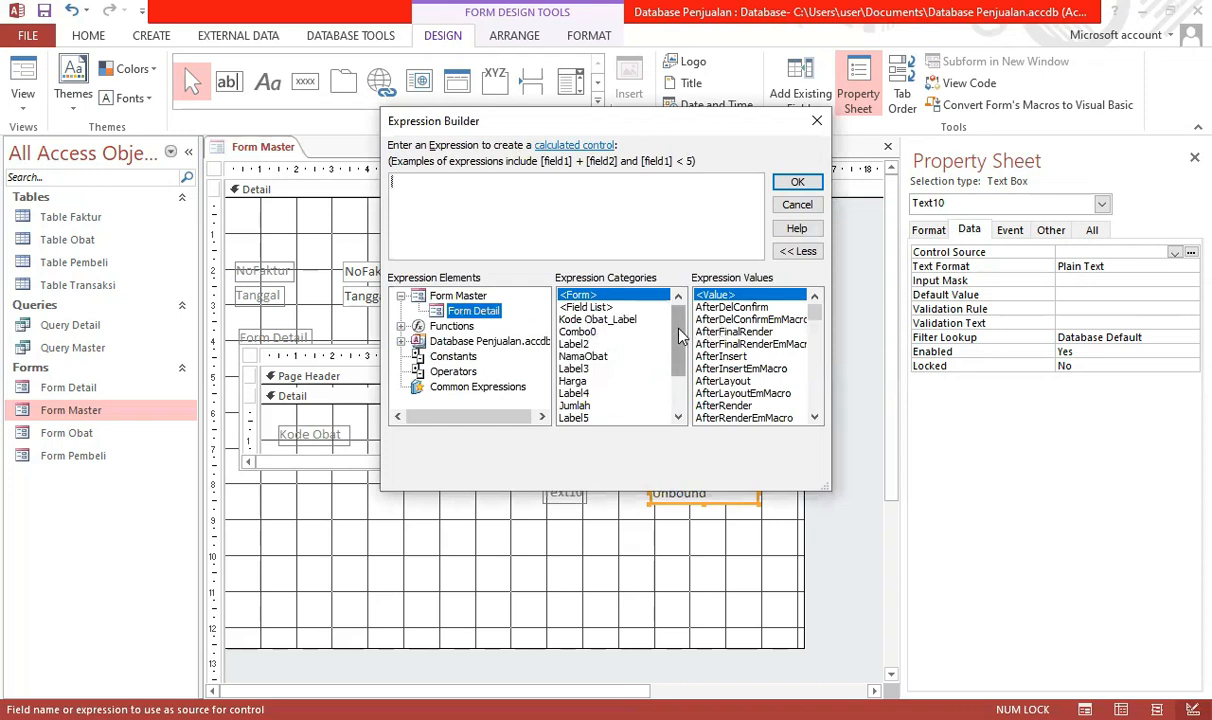
{"action": "scroll", "coordinate": [684, 342], "scroll_direction": "down", "scroll_amount": 1}
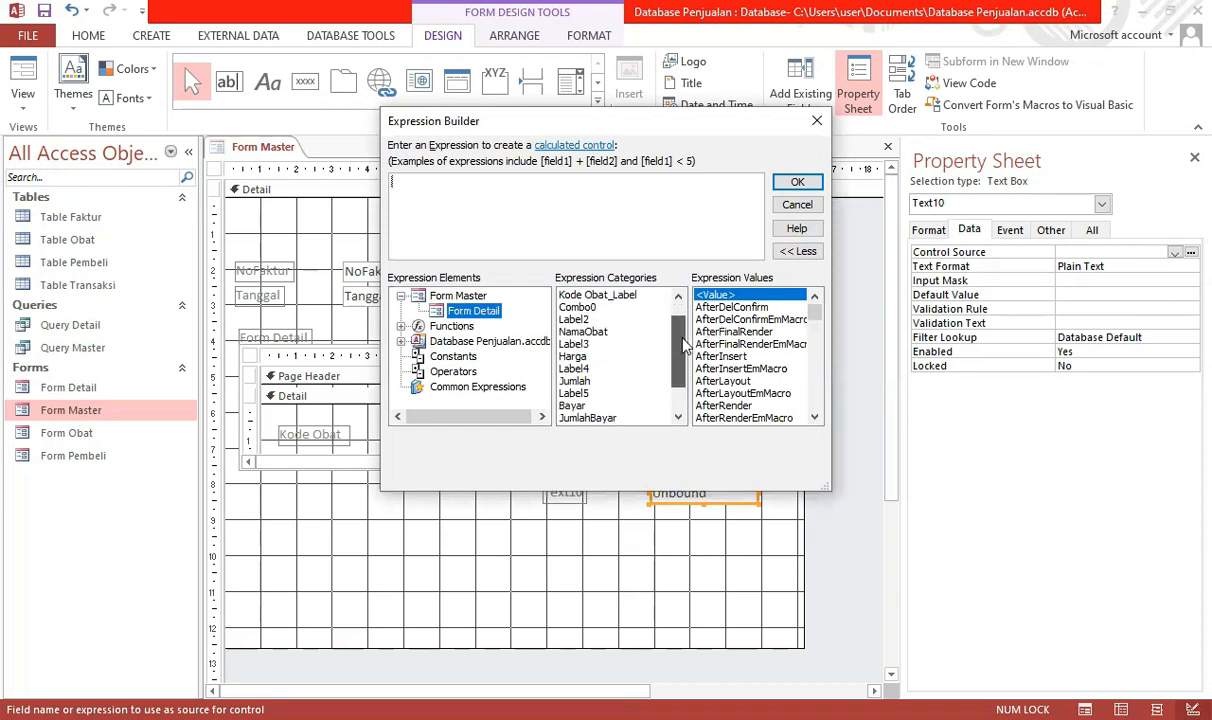
{"action": "left_click", "coordinate": [587, 418]}
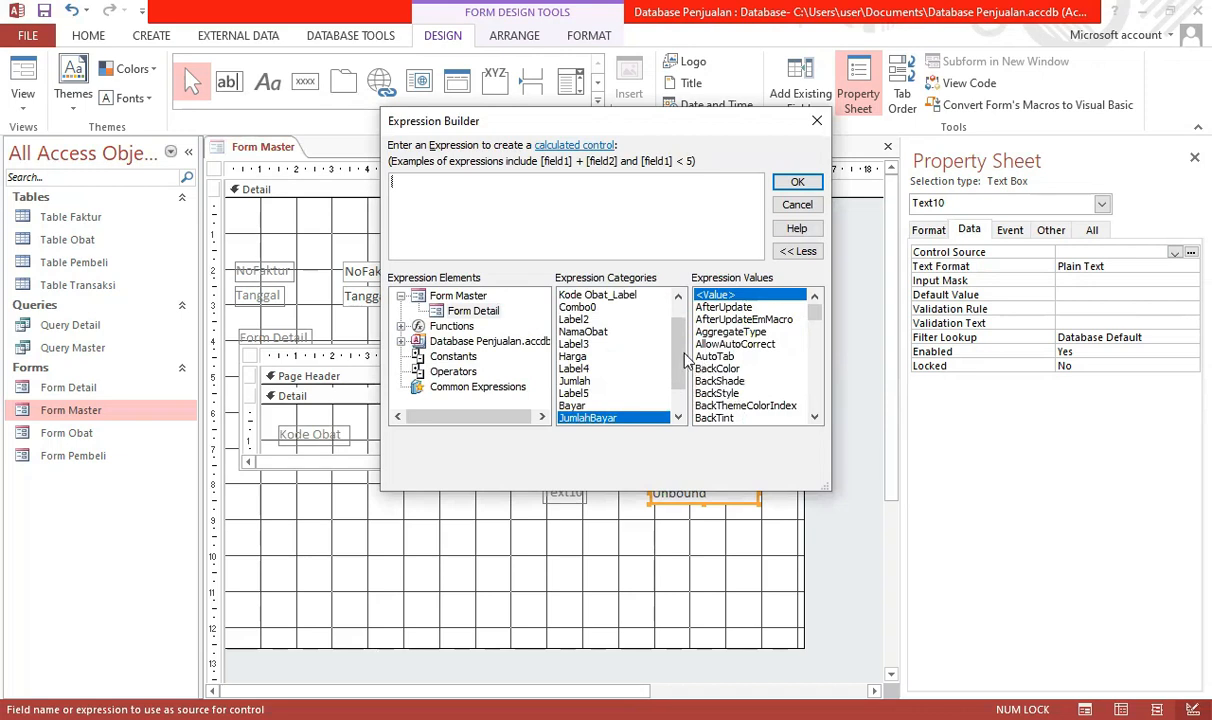
{"action": "scroll", "coordinate": [680, 378], "scroll_direction": "down", "scroll_amount": 1}
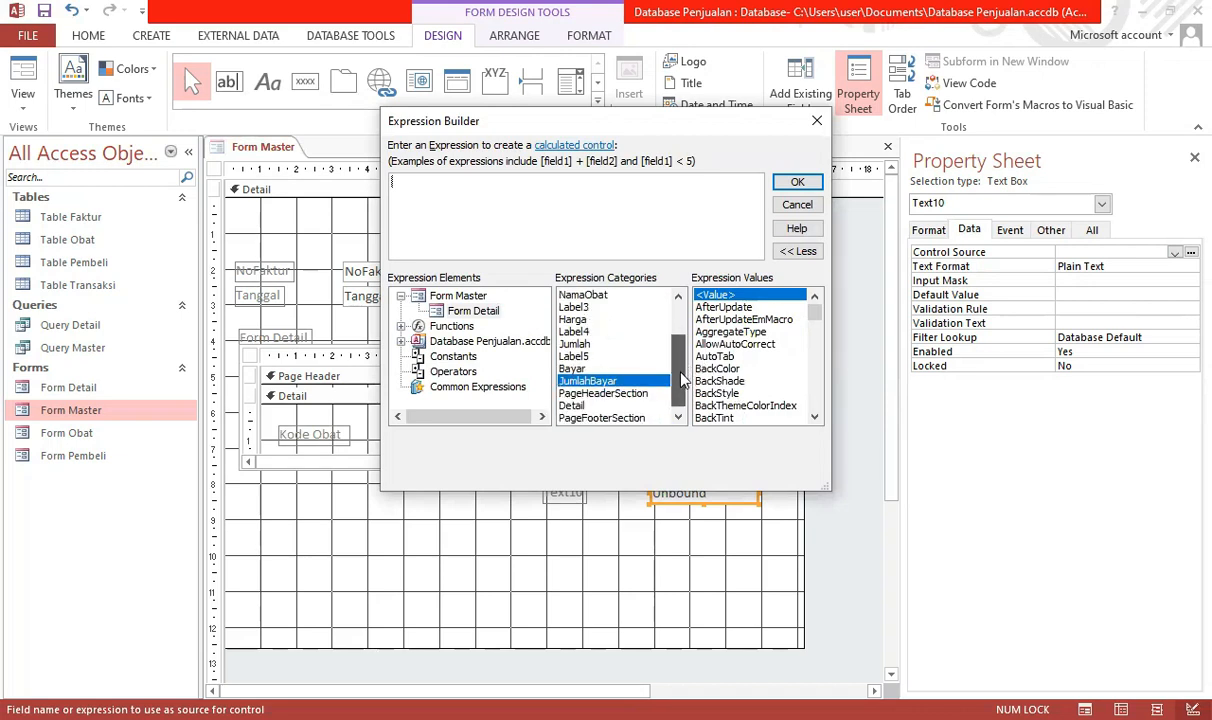
{"action": "double_click", "coordinate": [597, 387]}
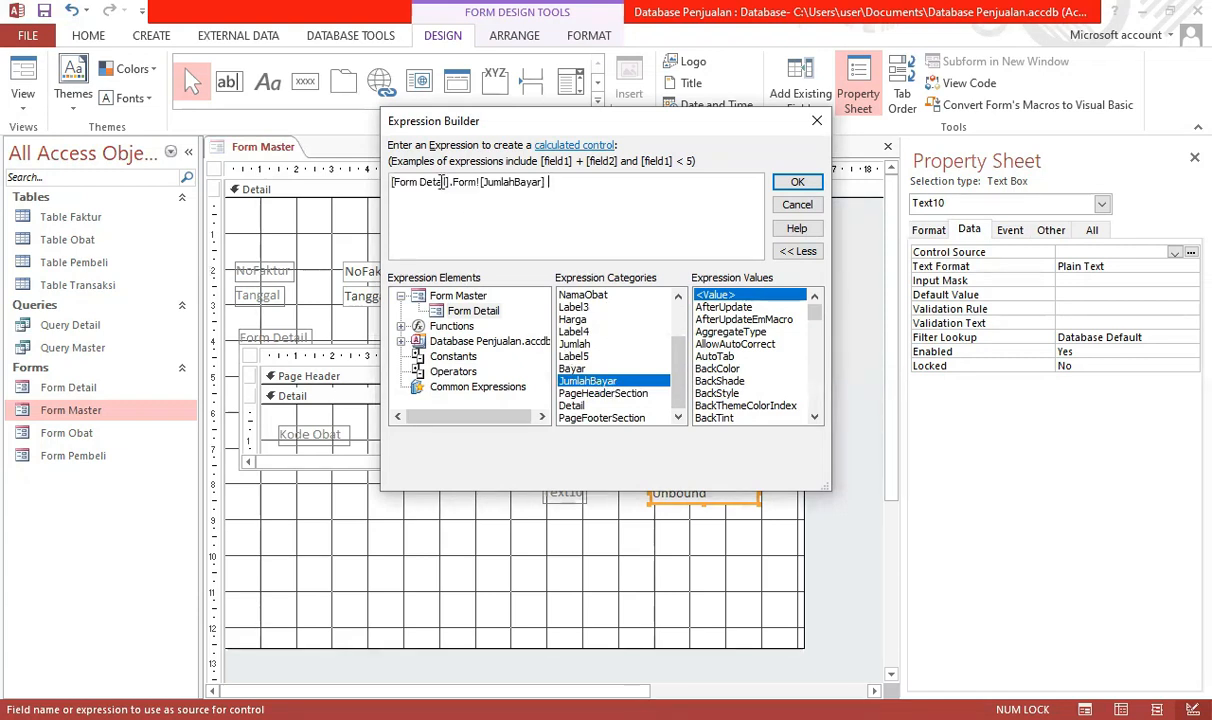
{"action": "left_click", "coordinate": [798, 184]}
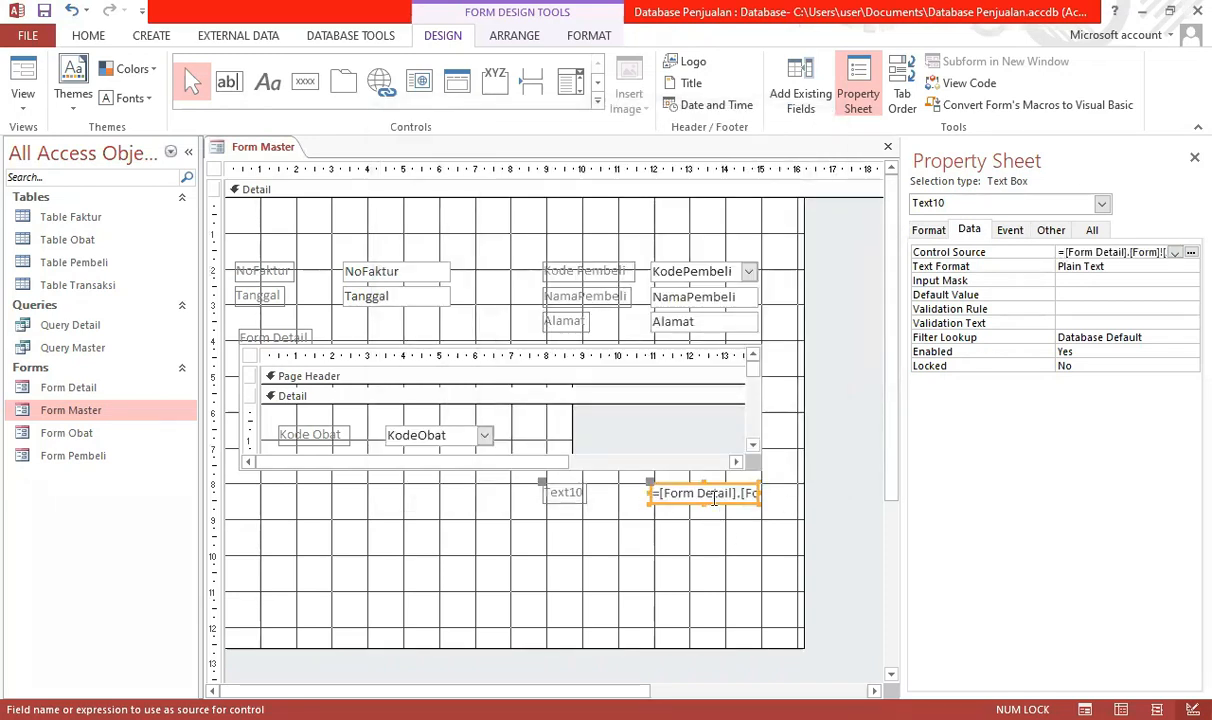
Widen the new text box's label up to the text box and change its caption to Jumlah Bayar.
{"action": "left_click", "coordinate": [566, 494]}
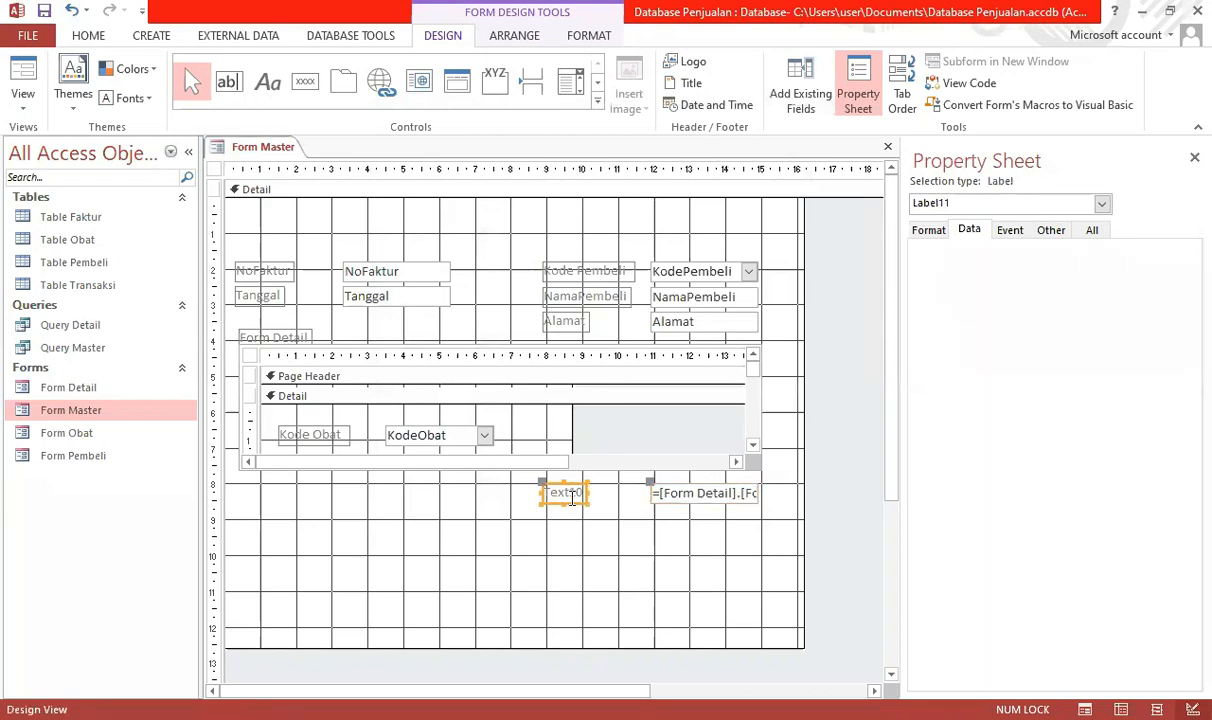
{"action": "left_click", "coordinate": [571, 490]}
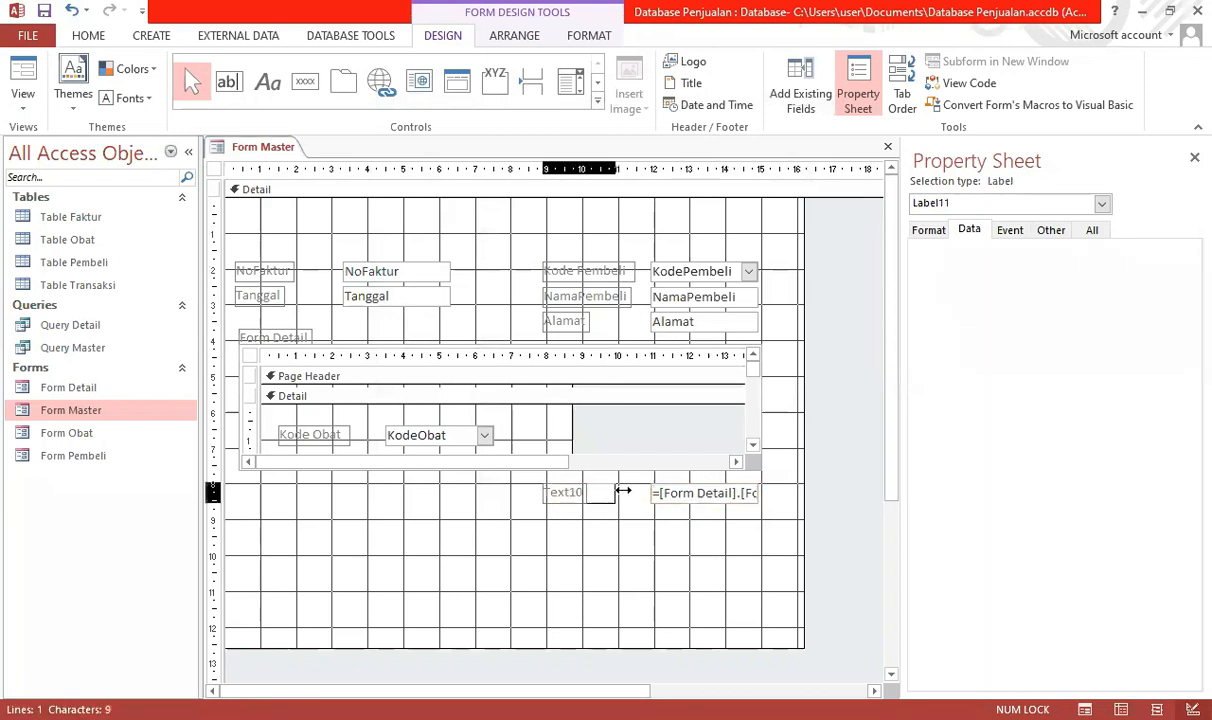
{"action": "left_click", "coordinate": [645, 492]}
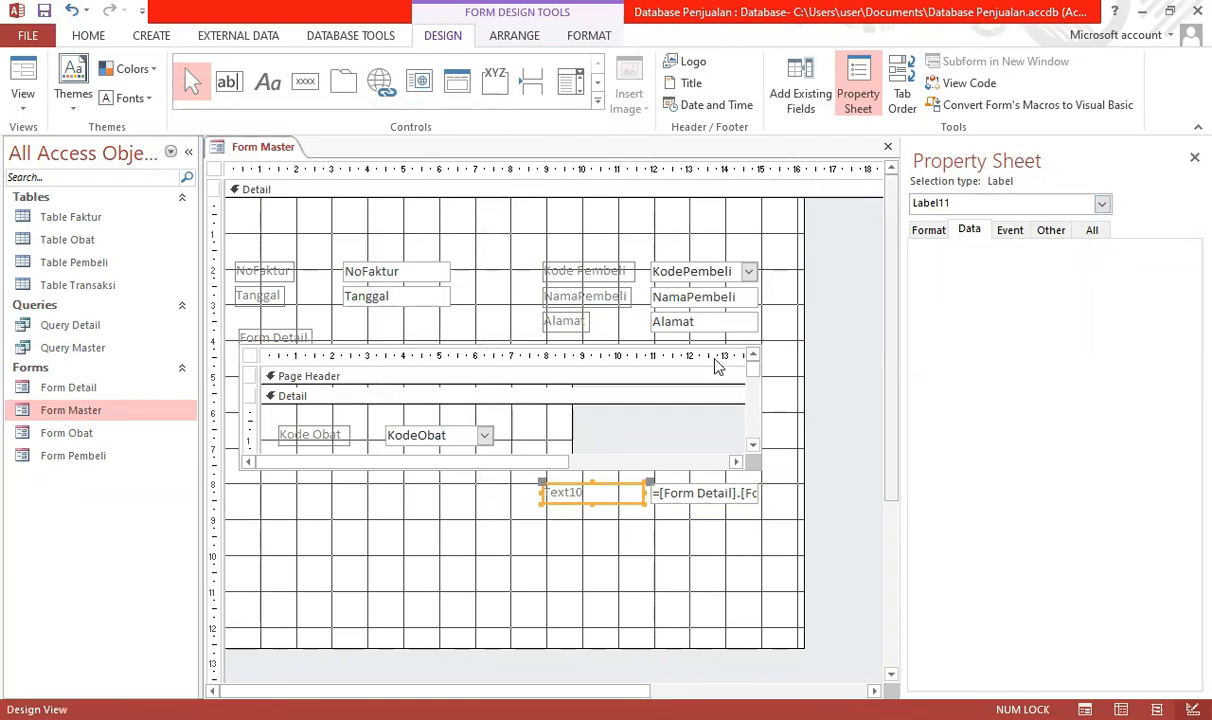
{"action": "left_click_drag", "start_coordinate": [600, 493], "coordinate": [519, 492]}
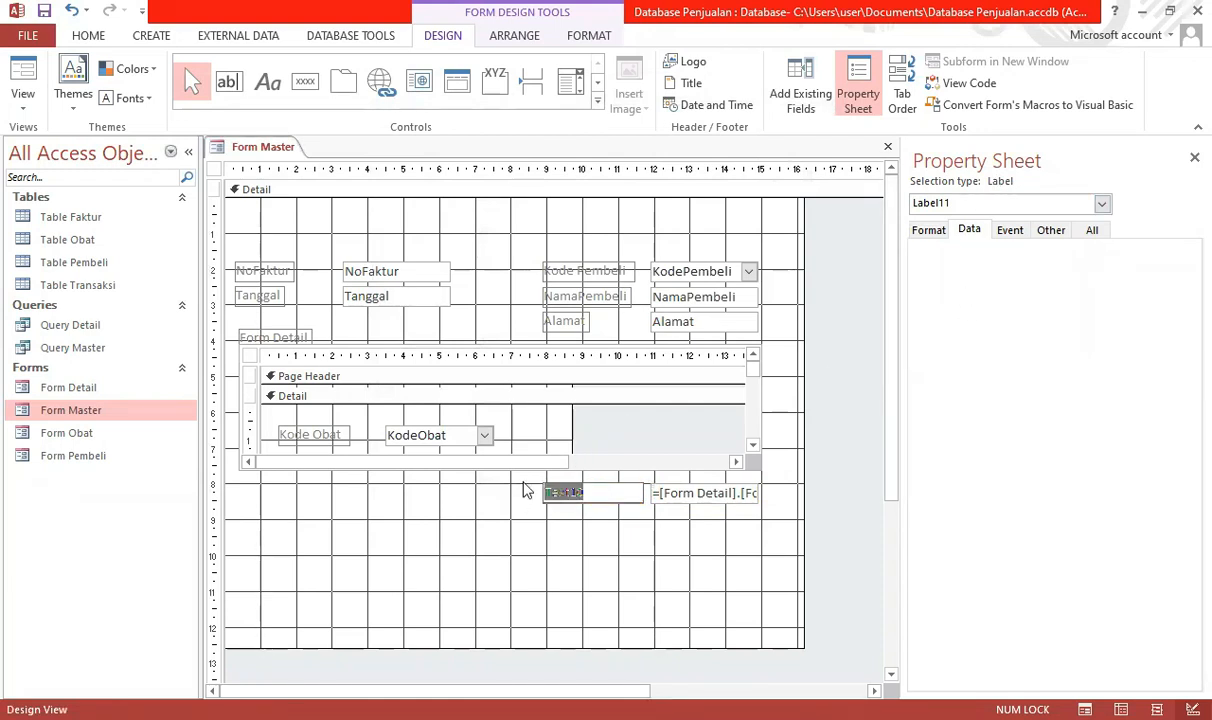
{"action": "key", "text": "BackSpace"}
{"action": "type", "text": "Jumlah Bayar"}
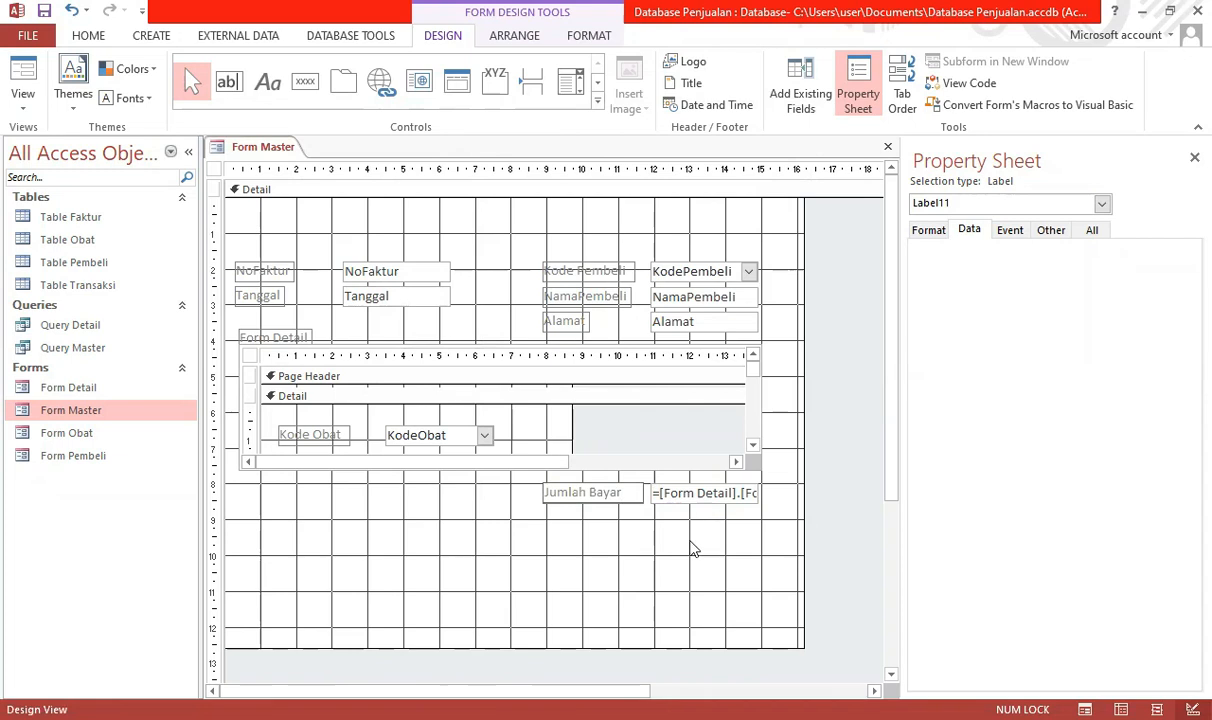
{"action": "left_click", "coordinate": [779, 566]}
Check the Jumlah Bayar total in Form View, then return Form Master to Design View.
{"action": "left_click", "coordinate": [22, 72]}
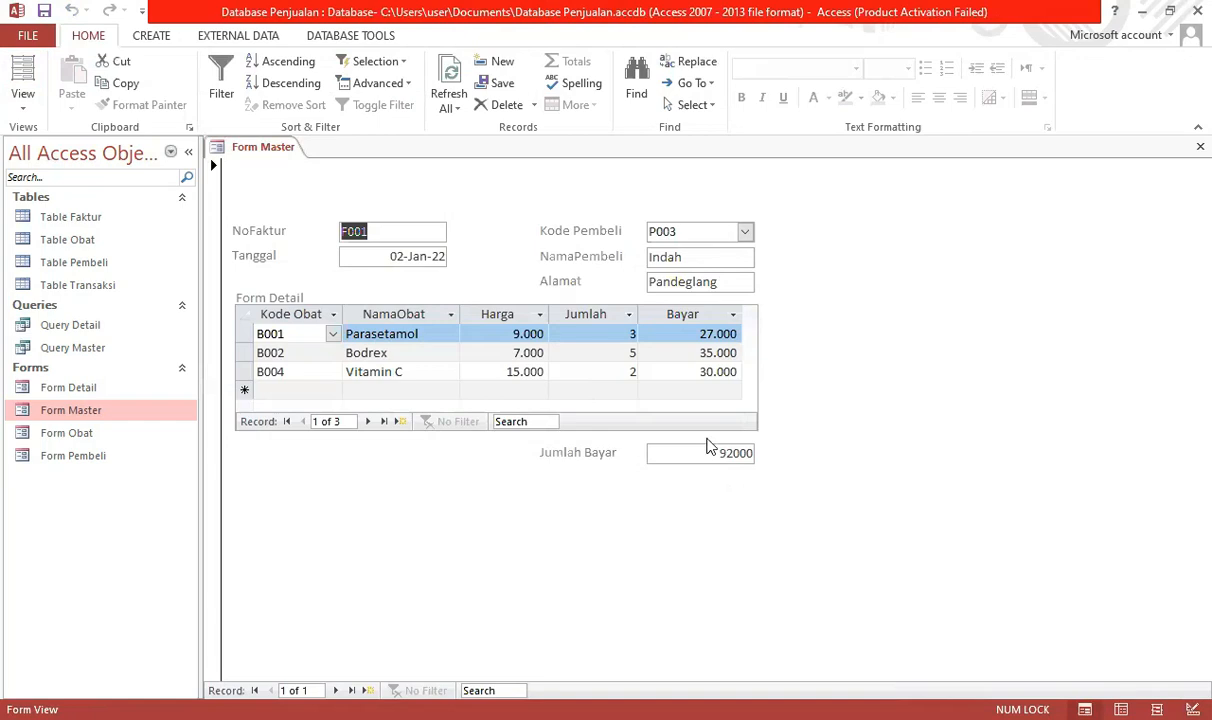
{"action": "left_click", "coordinate": [708, 452]}
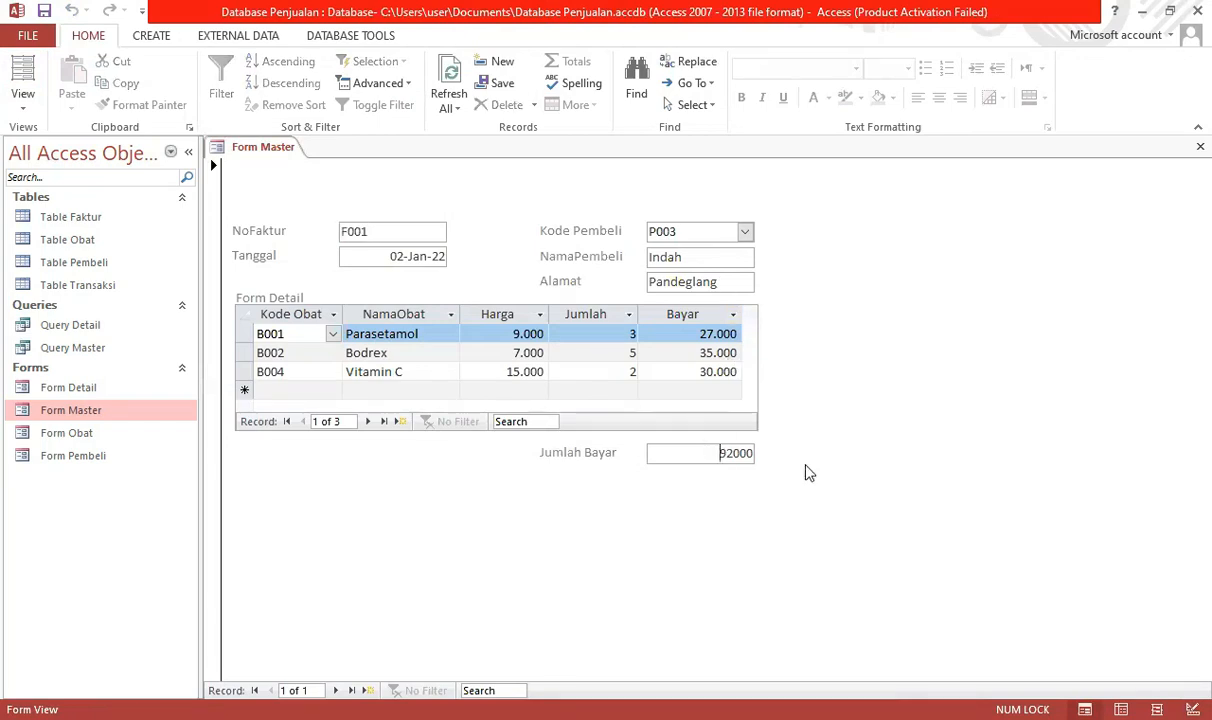
{"action": "left_click", "coordinate": [28, 104]}
{"action": "left_click", "coordinate": [77, 268]}
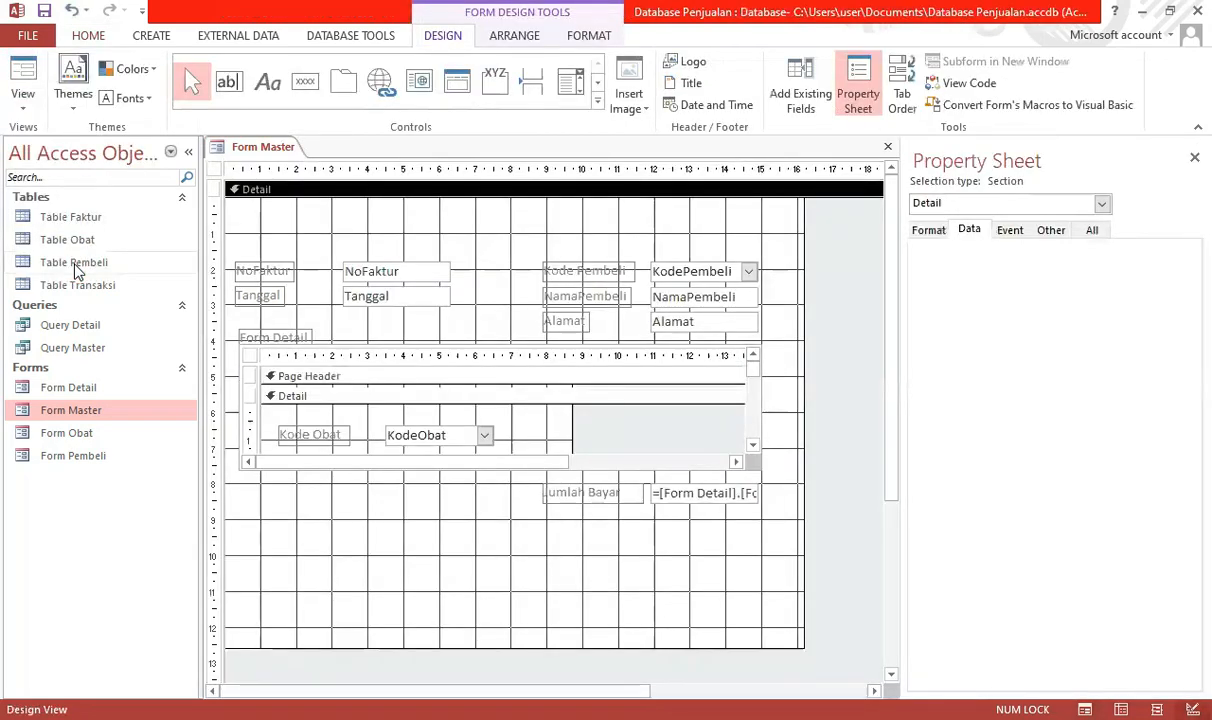
Format the Jumlah Bayar text box in Form Master as Standard with 0 decimal places.
{"action": "left_click", "coordinate": [701, 496]}
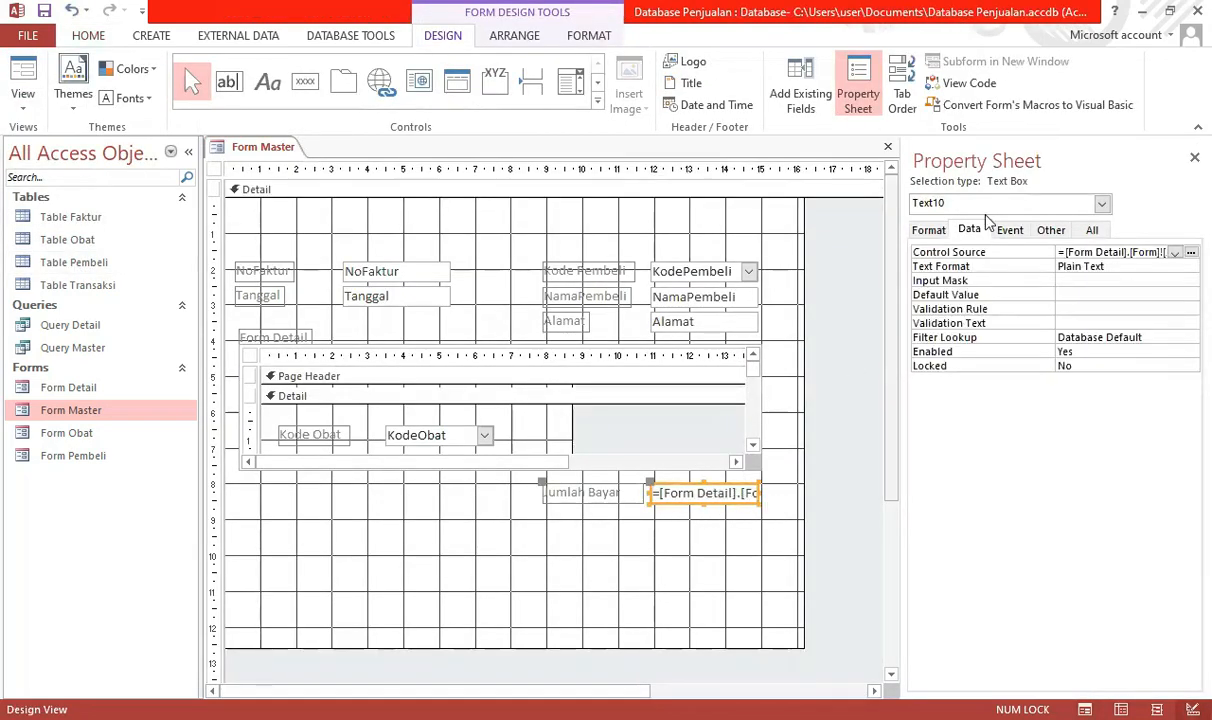
{"action": "left_click", "coordinate": [928, 231]}
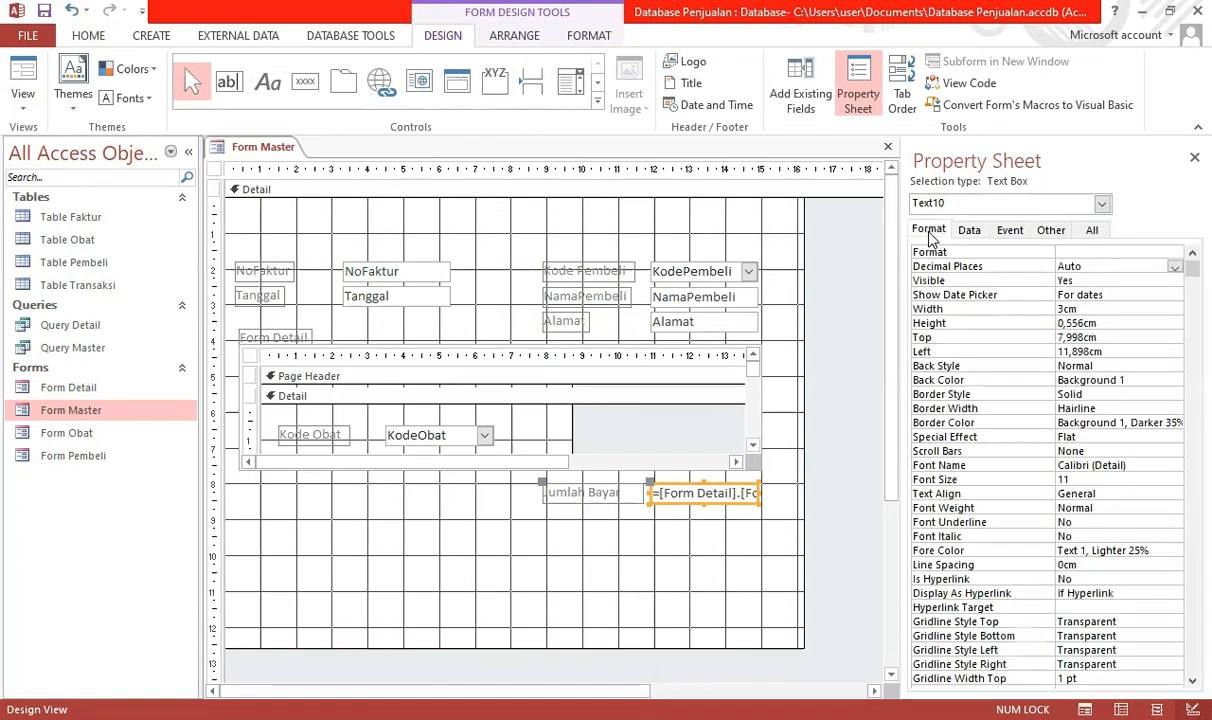
{"action": "left_click", "coordinate": [1113, 252]}
{"action": "left_click", "coordinate": [1176, 253]}
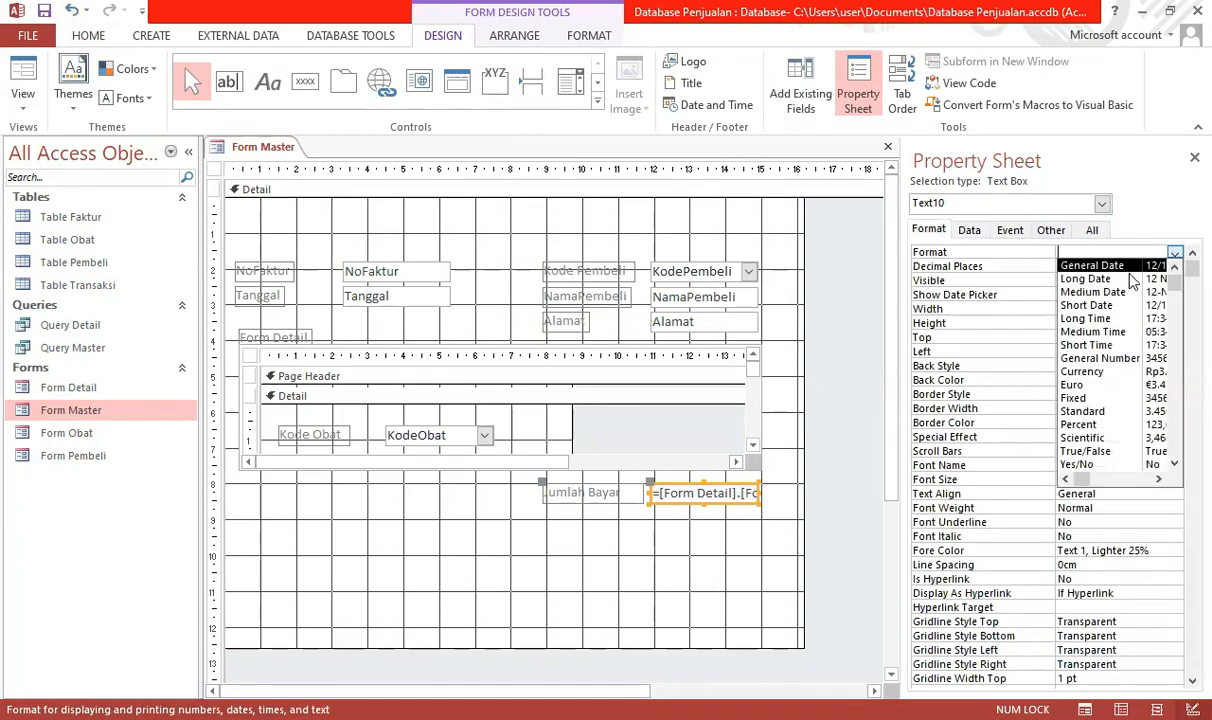
{"action": "left_click", "coordinate": [1097, 412]}
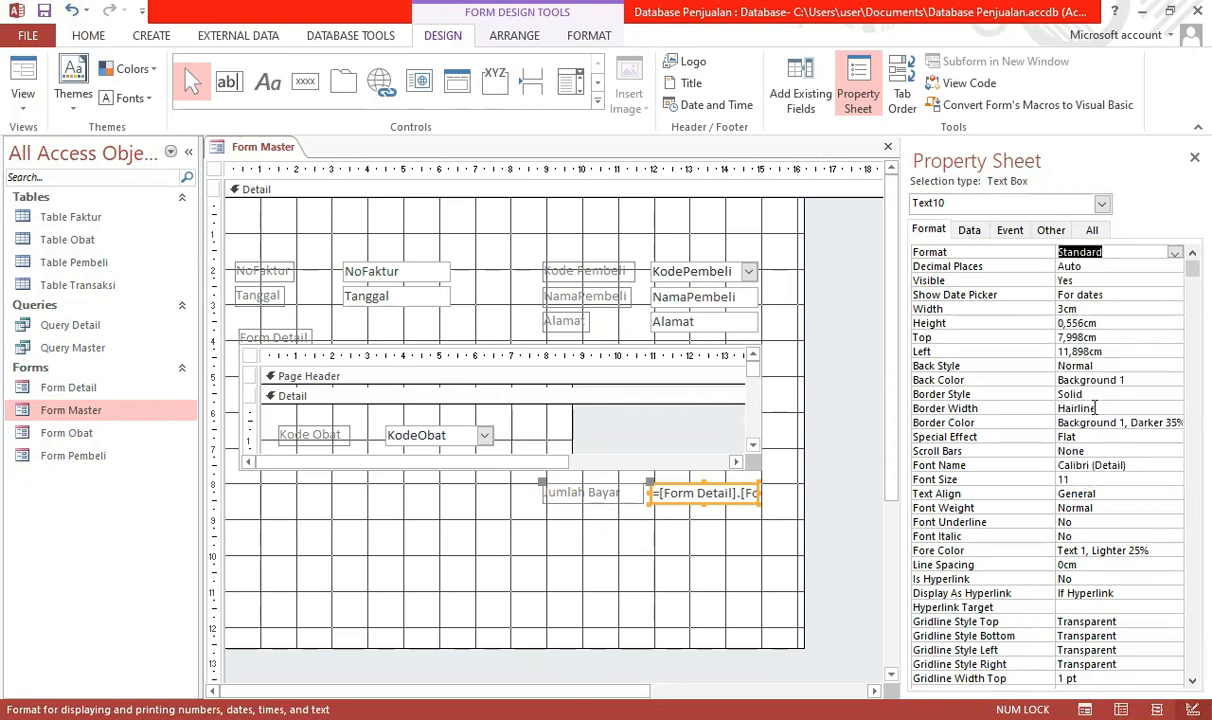
{"action": "left_click", "coordinate": [1180, 266]}
{"action": "left_click", "coordinate": [1176, 267]}
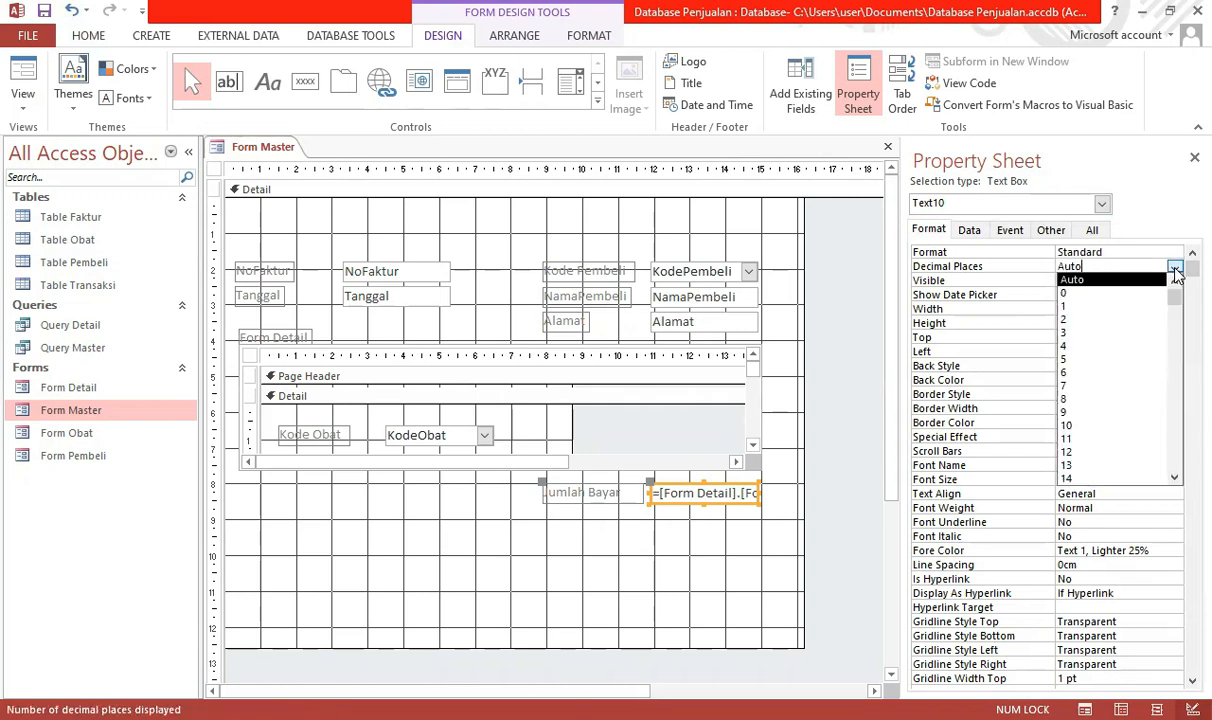
{"action": "left_click", "coordinate": [1090, 291]}
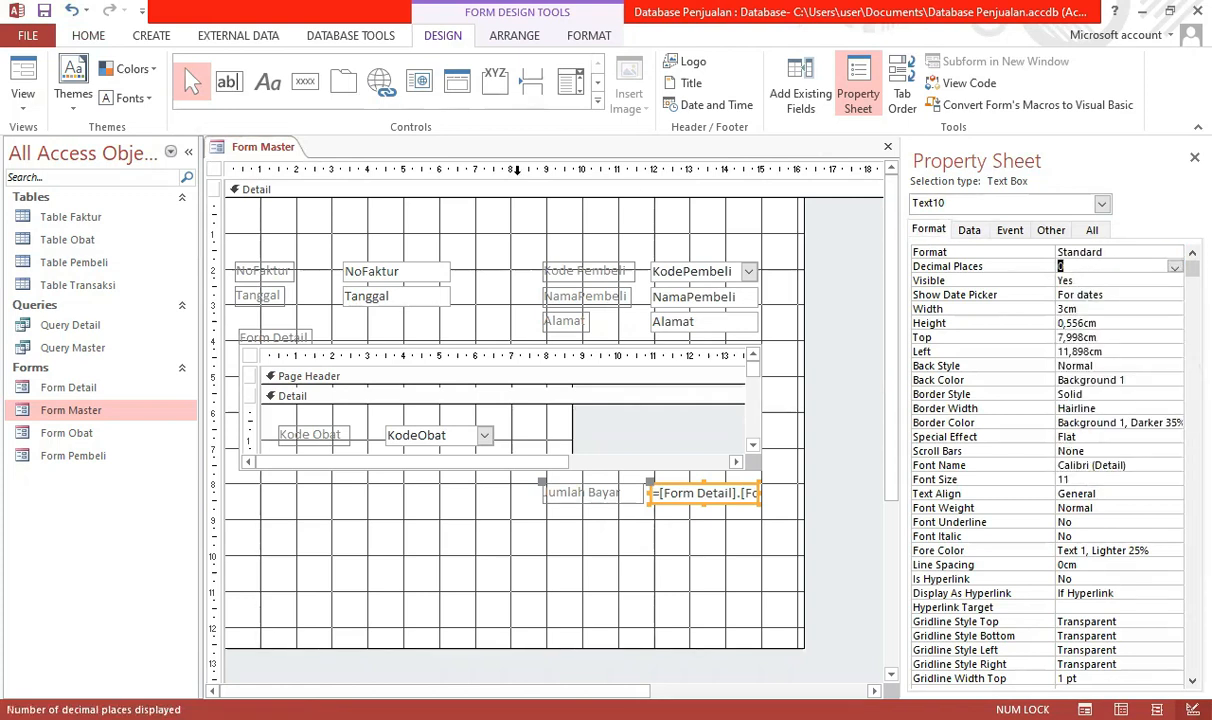
Show Form Master in Form View and widen the Bayar column of the detail subform.
{"action": "left_click", "coordinate": [22, 80]}
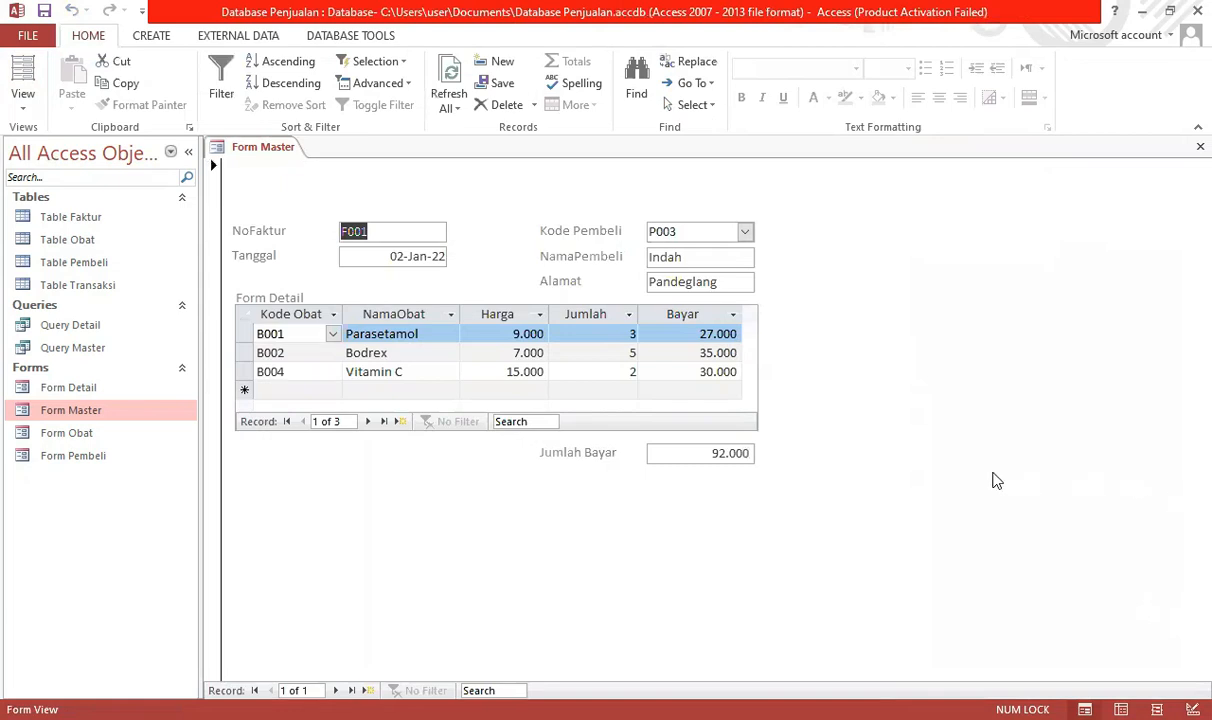
{"action": "left_click", "coordinate": [742, 314]}
{"action": "left_click_drag", "start_coordinate": [742, 314], "coordinate": [750, 314]}
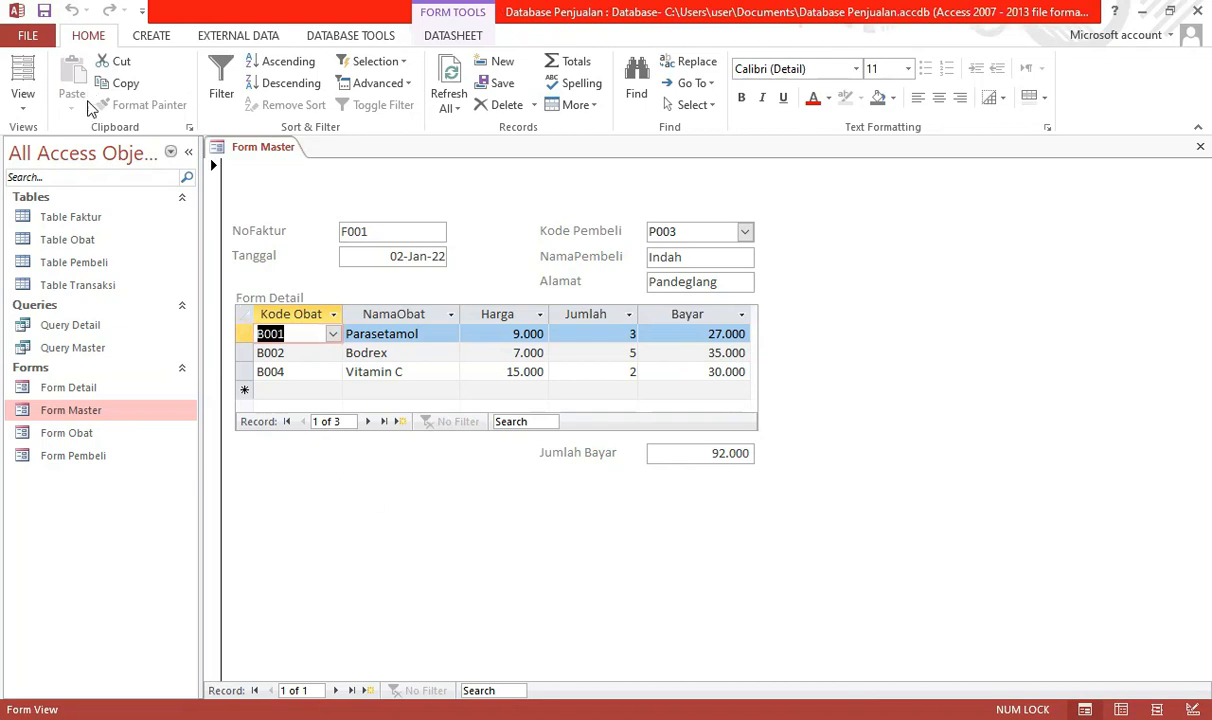
In Design View, add a command button below the subform that adds a new record, labelled with the text Add Record.
{"action": "left_click", "coordinate": [23, 100]}
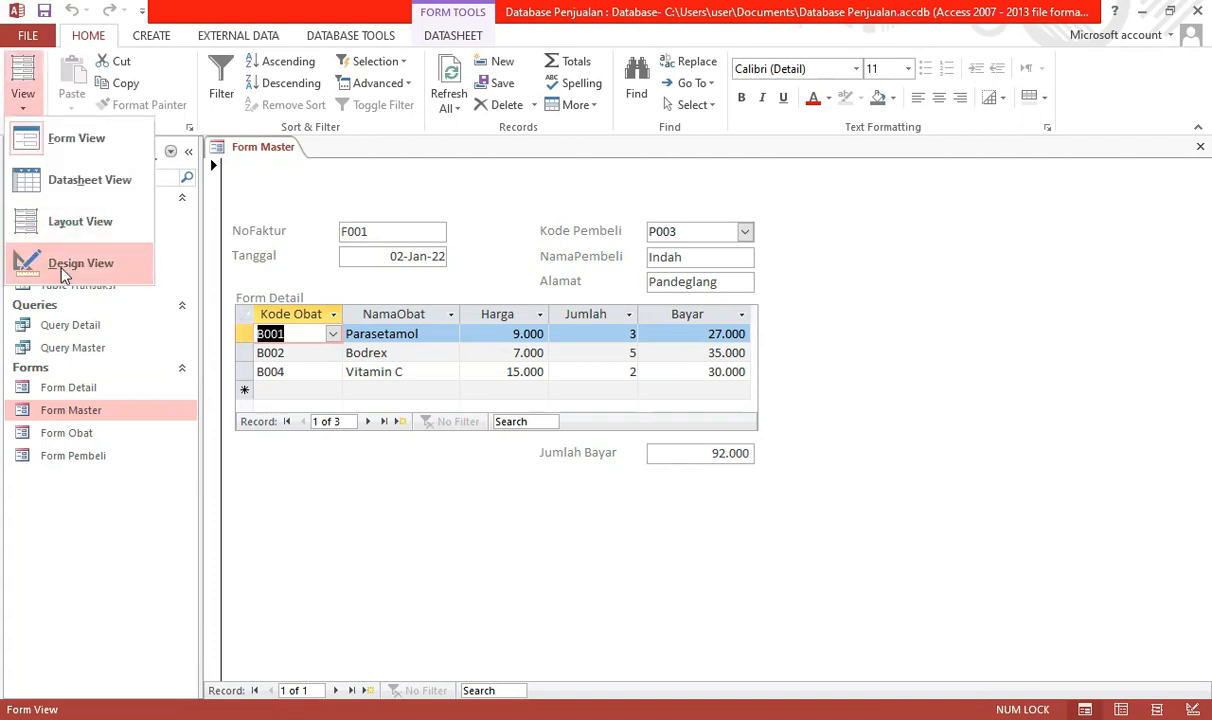
{"action": "left_click", "coordinate": [60, 266]}
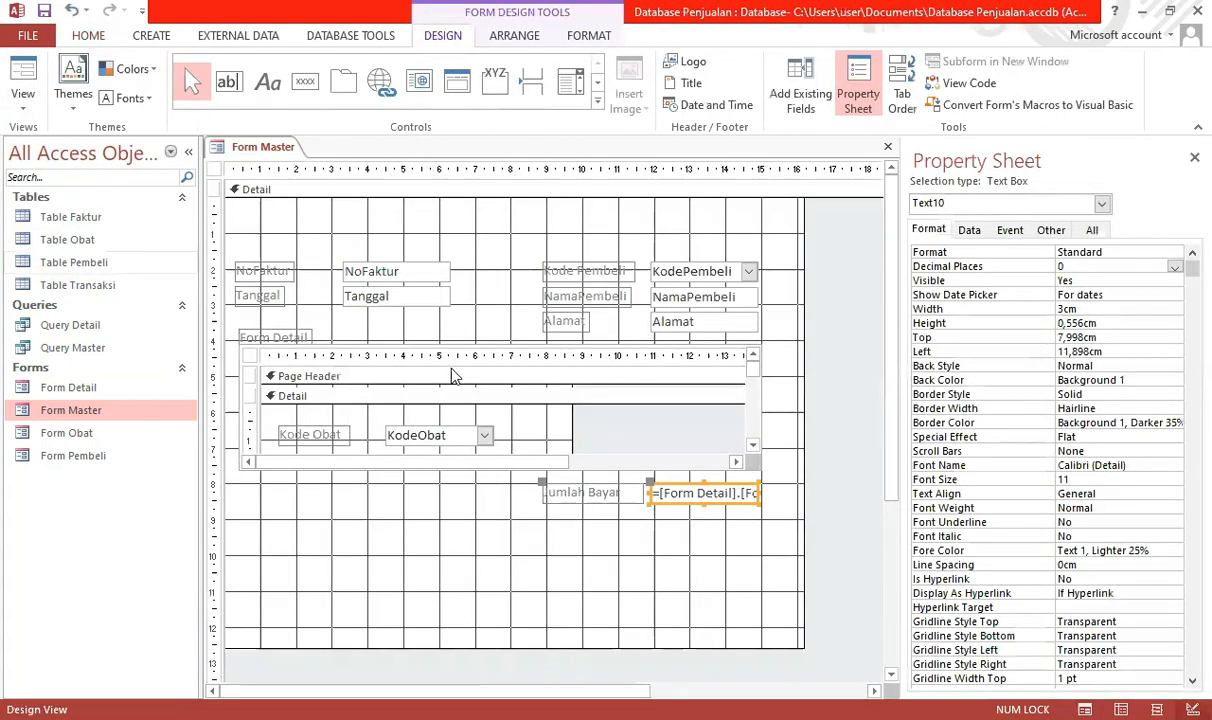
{"action": "left_click", "coordinate": [643, 592]}
{"action": "left_click", "coordinate": [318, 505]}
{"action": "left_click", "coordinate": [305, 81]}
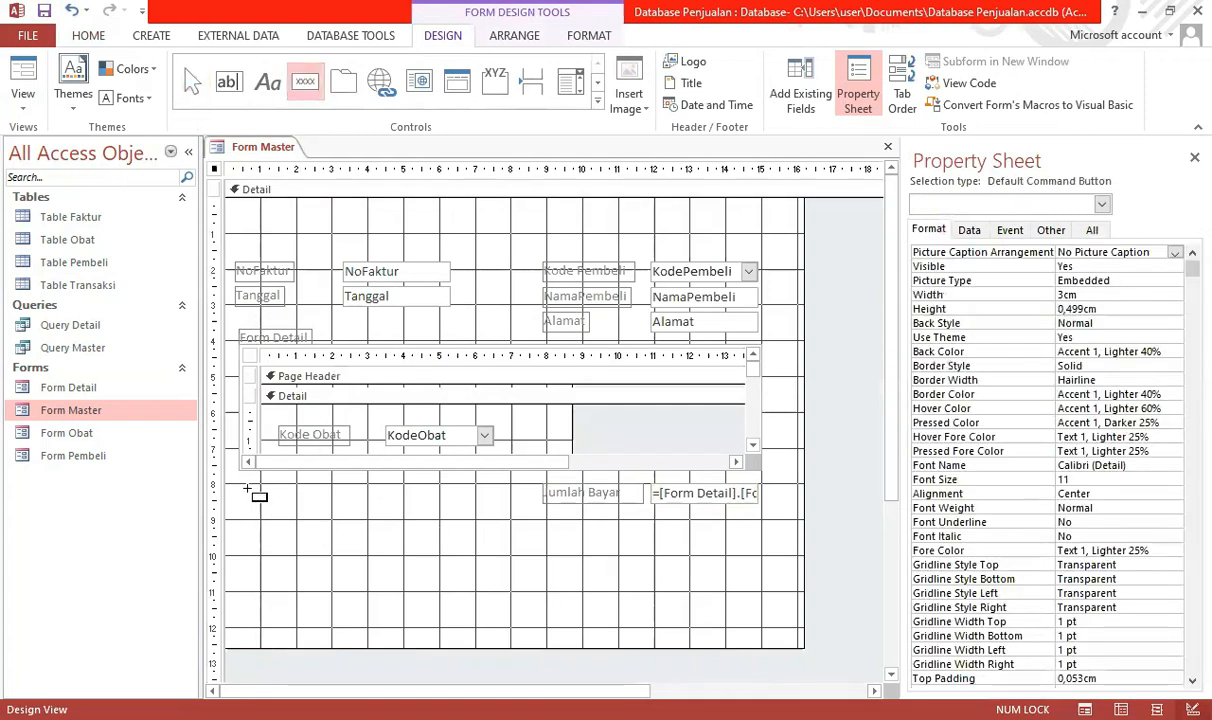
{"action": "left_click", "coordinate": [246, 488]}
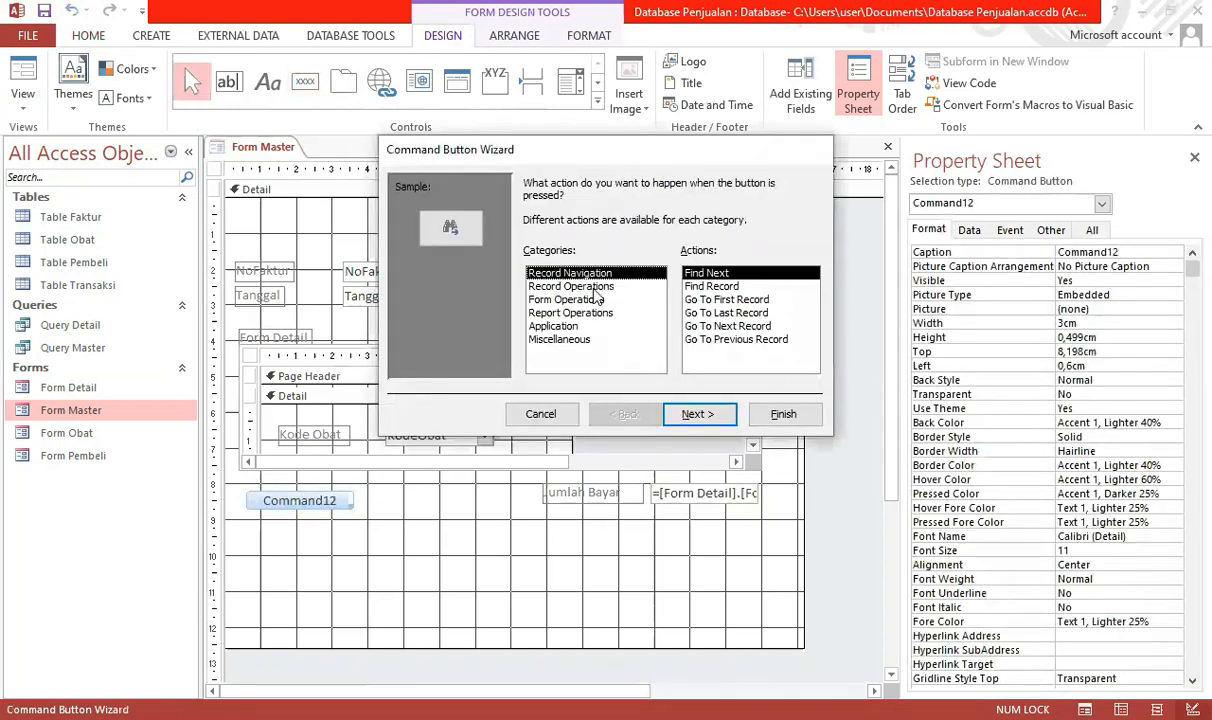
{"action": "left_click", "coordinate": [570, 286]}
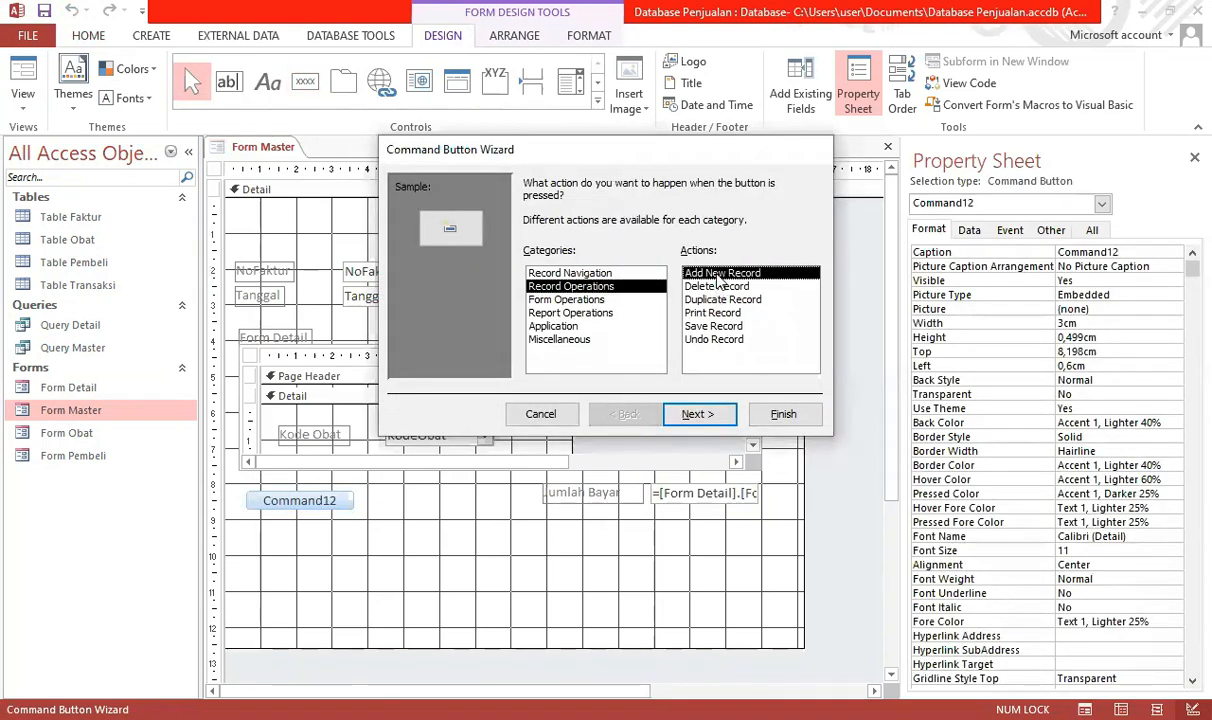
{"action": "left_click", "coordinate": [697, 414]}
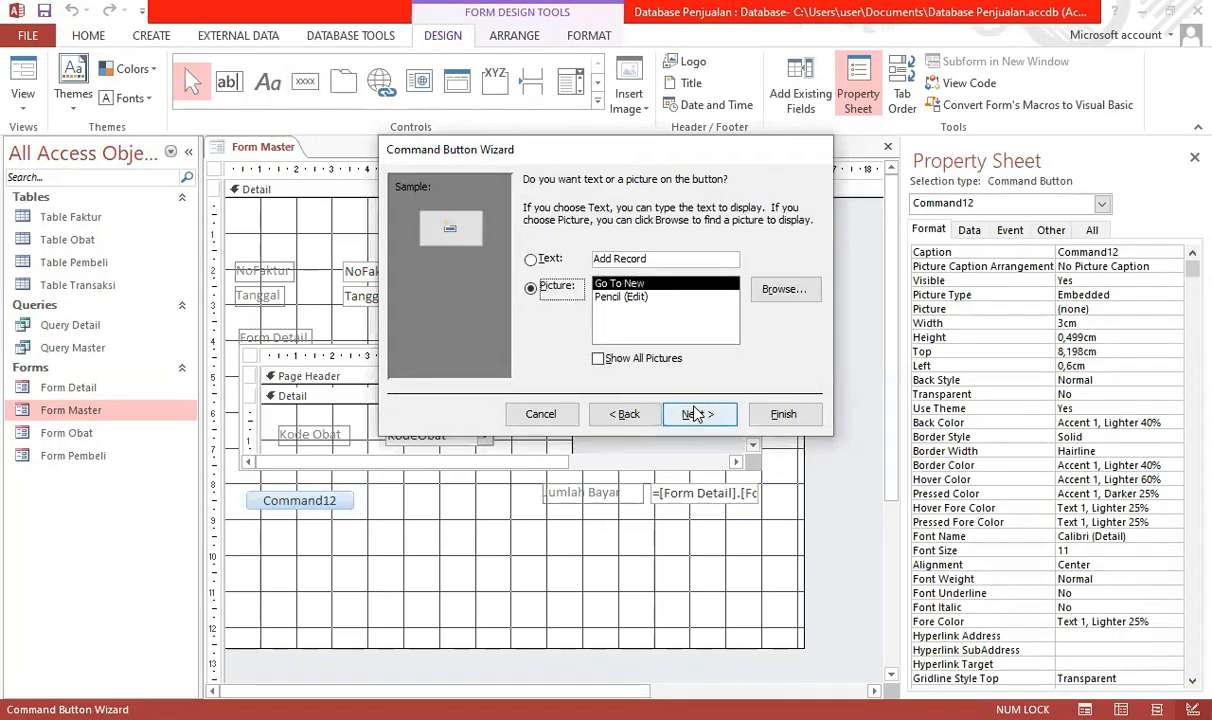
{"action": "left_click", "coordinate": [540, 259]}
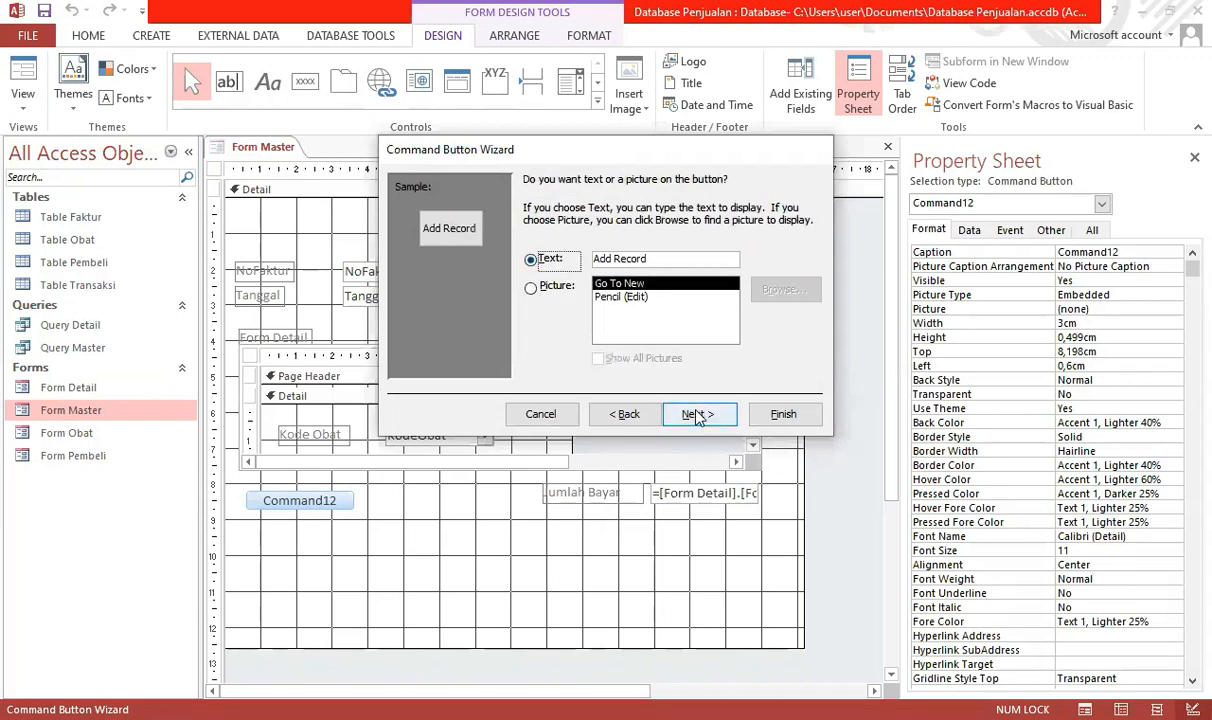
{"action": "left_click", "coordinate": [697, 414]}
{"action": "left_click", "coordinate": [782, 414]}
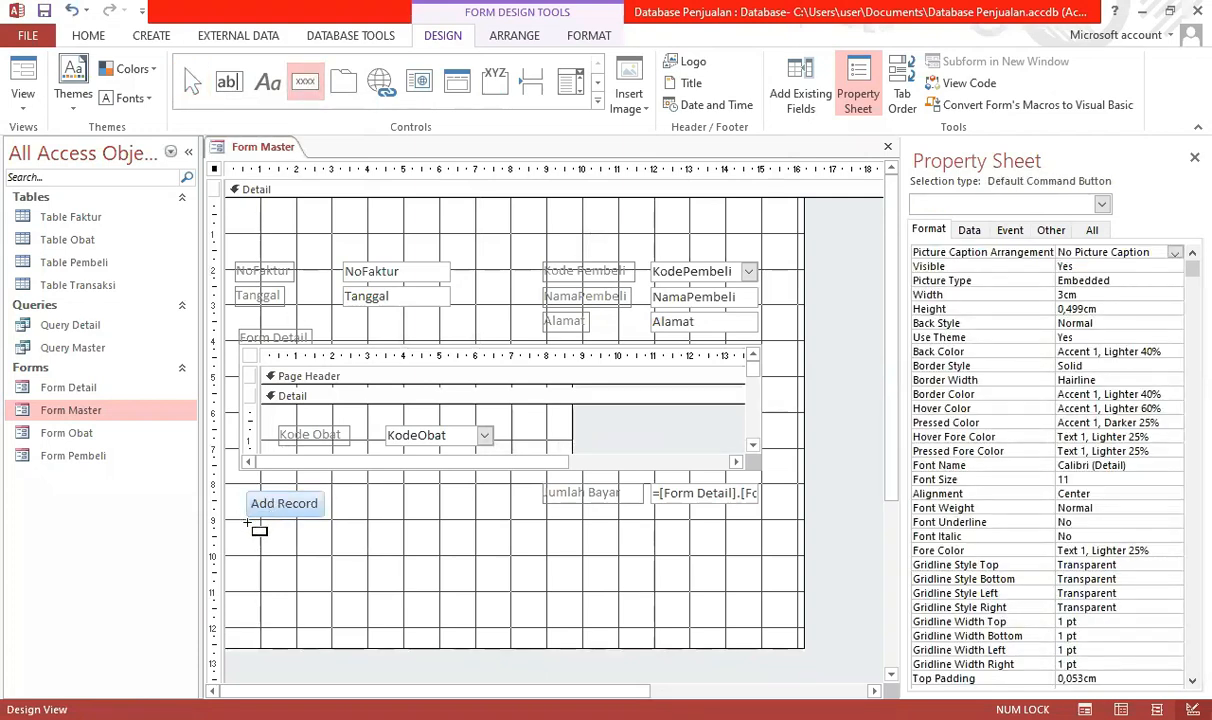
{"action": "left_click", "coordinate": [248, 522]}
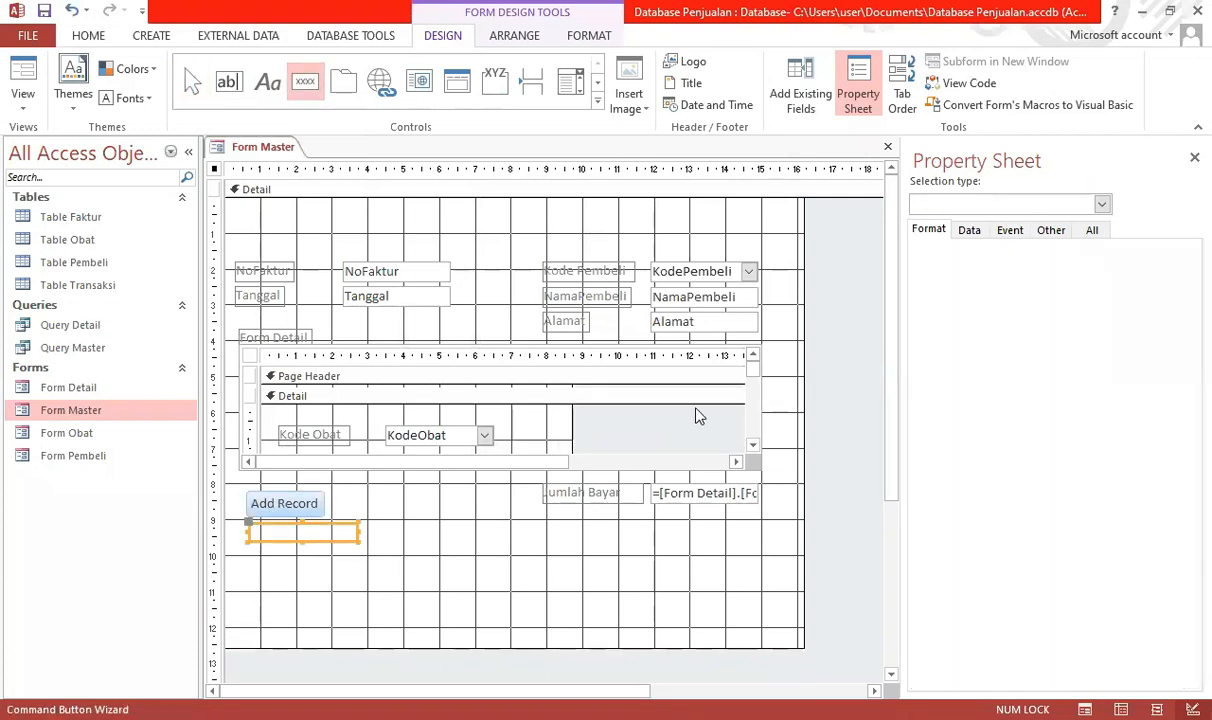
{"action": "left_click", "coordinate": [606, 287]}
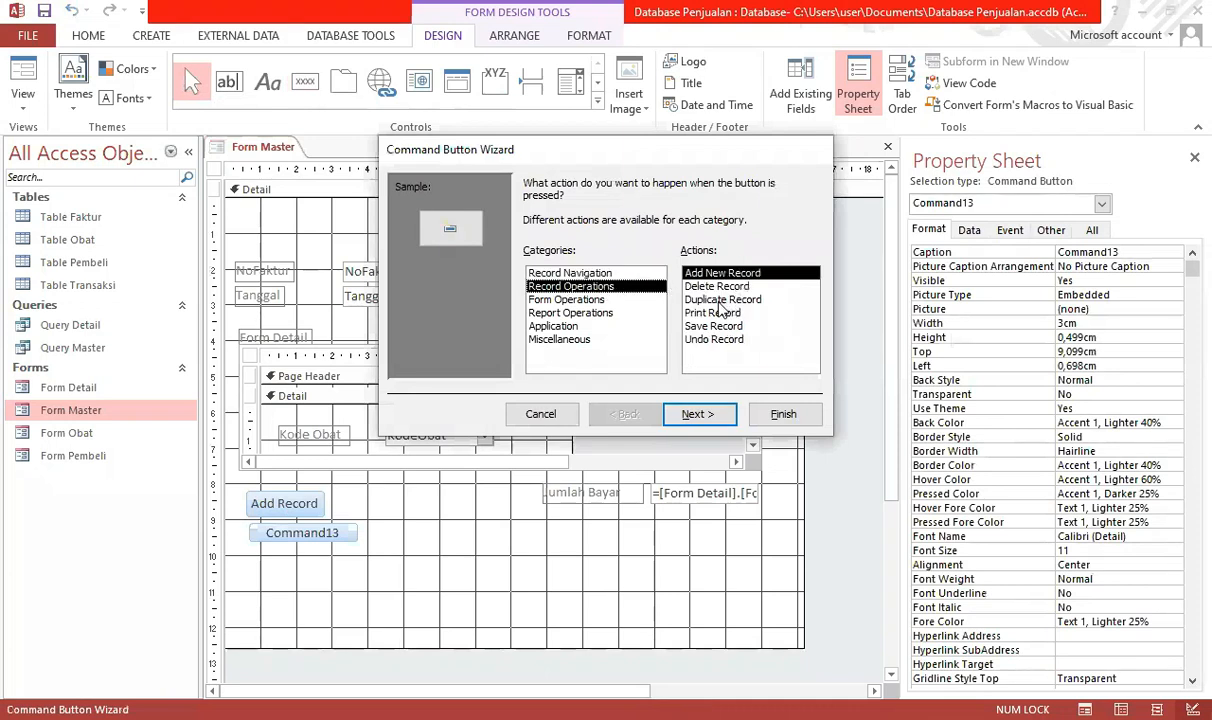
{"action": "left_click", "coordinate": [716, 287]}
{"action": "left_click", "coordinate": [697, 414]}
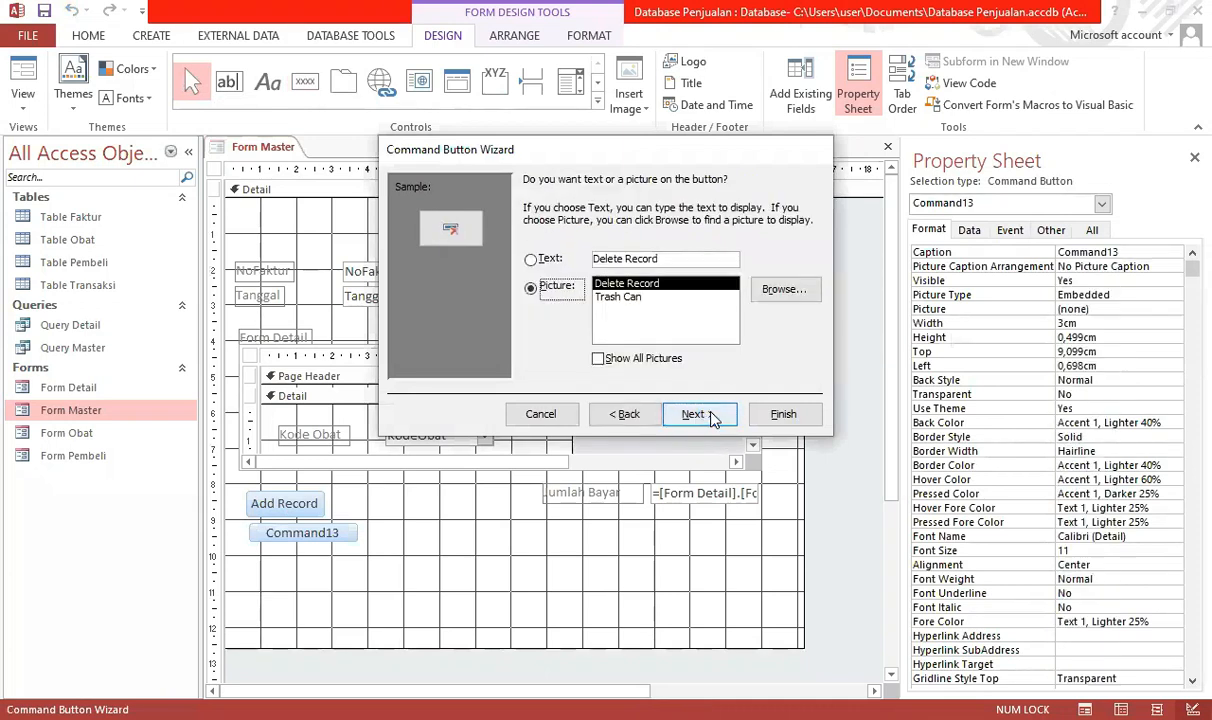
{"action": "left_click", "coordinate": [783, 414]}
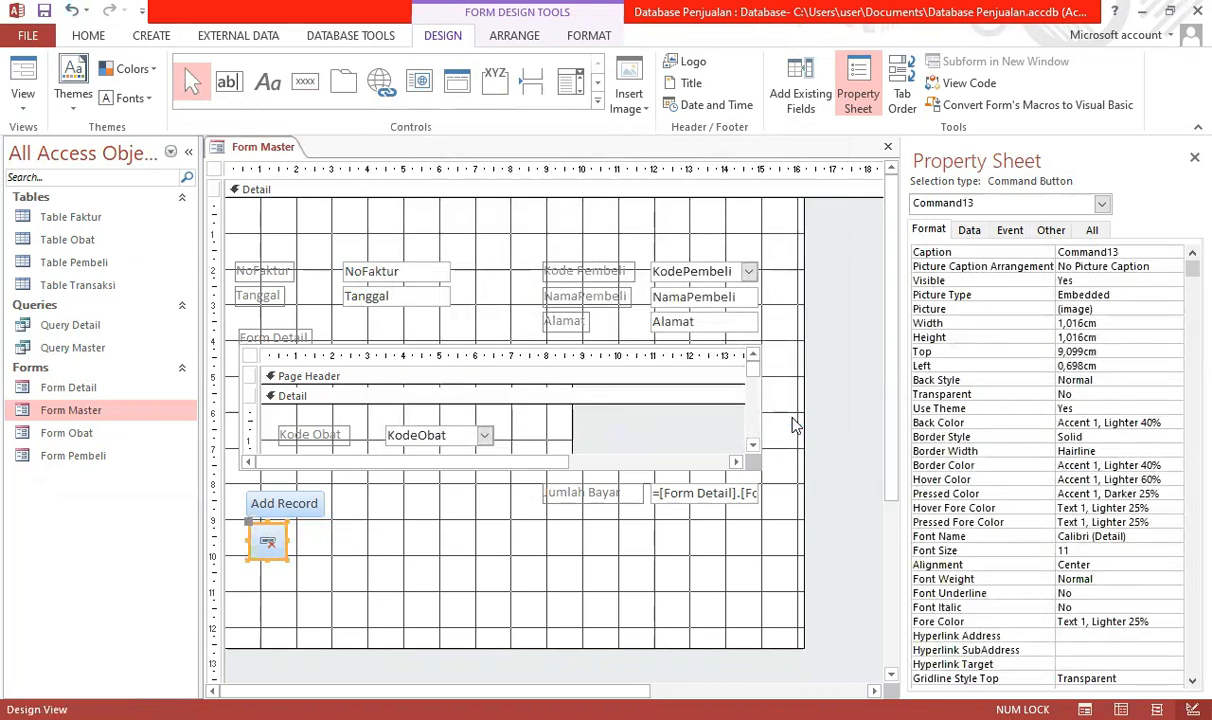
{"action": "left_click", "coordinate": [795, 425]}
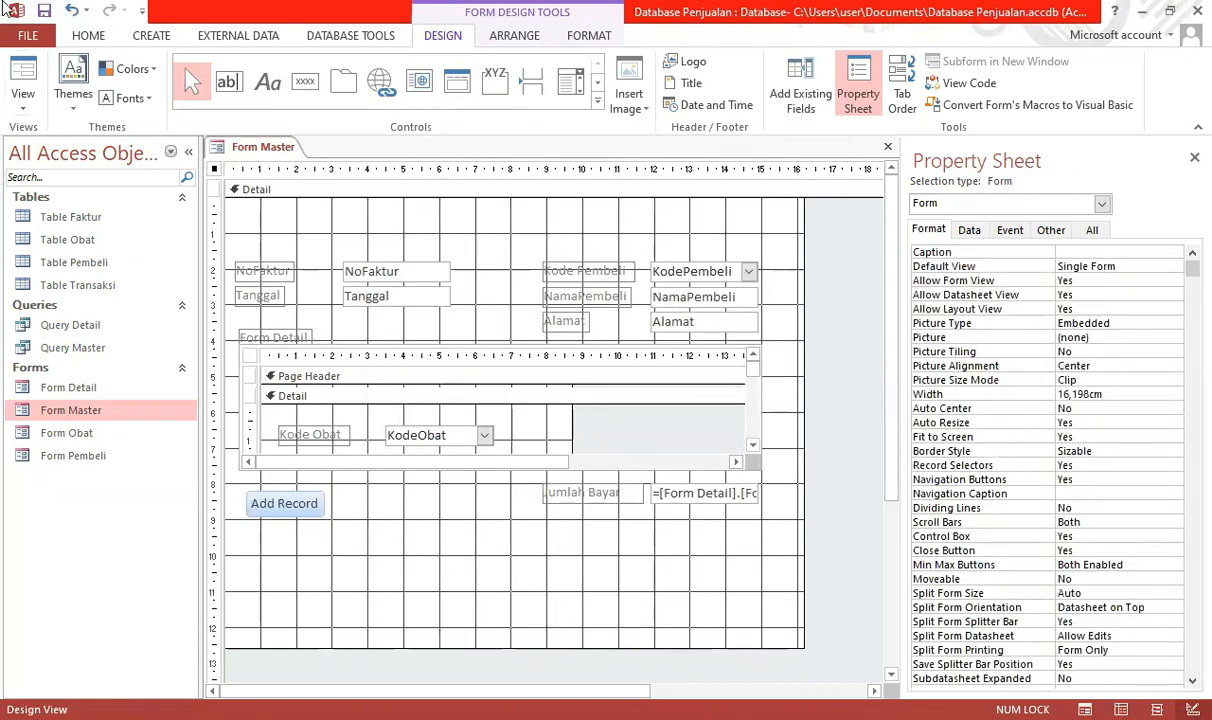
Add a record-deleting command button with the text Delete Record below Add Record, and nudge it to align with that button.
{"action": "left_click", "coordinate": [305, 81]}
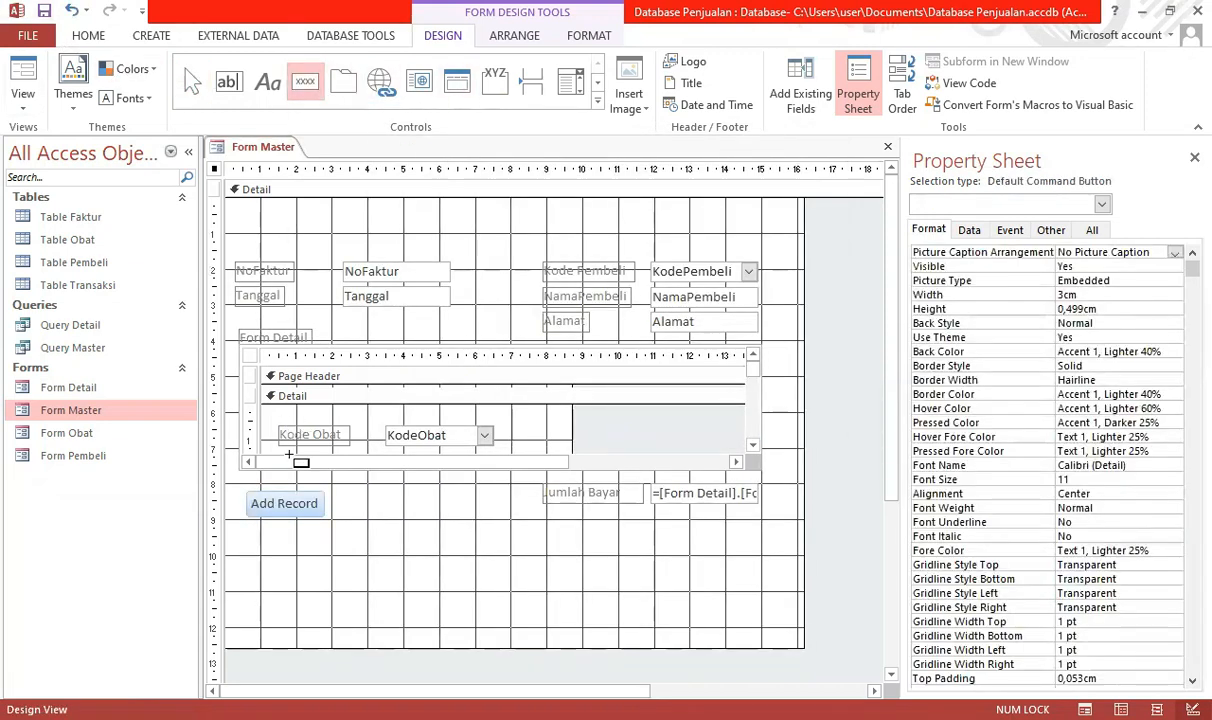
{"action": "left_click", "coordinate": [246, 522]}
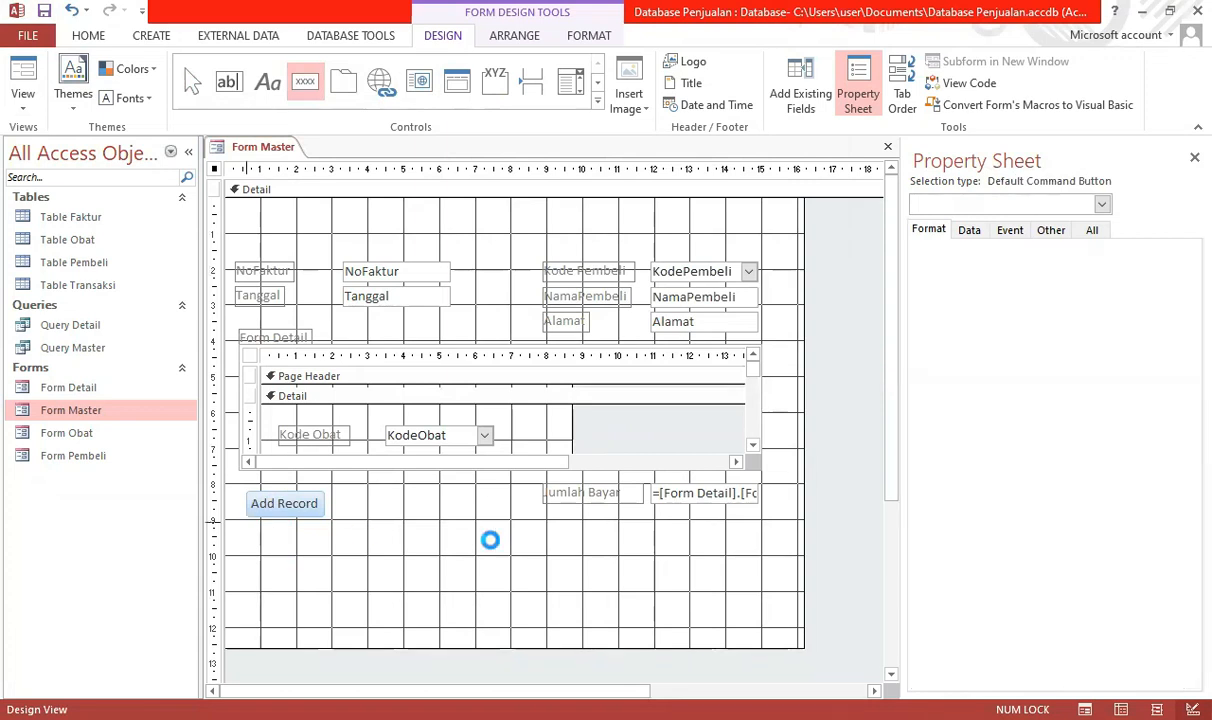
{"action": "left_click", "coordinate": [570, 286]}
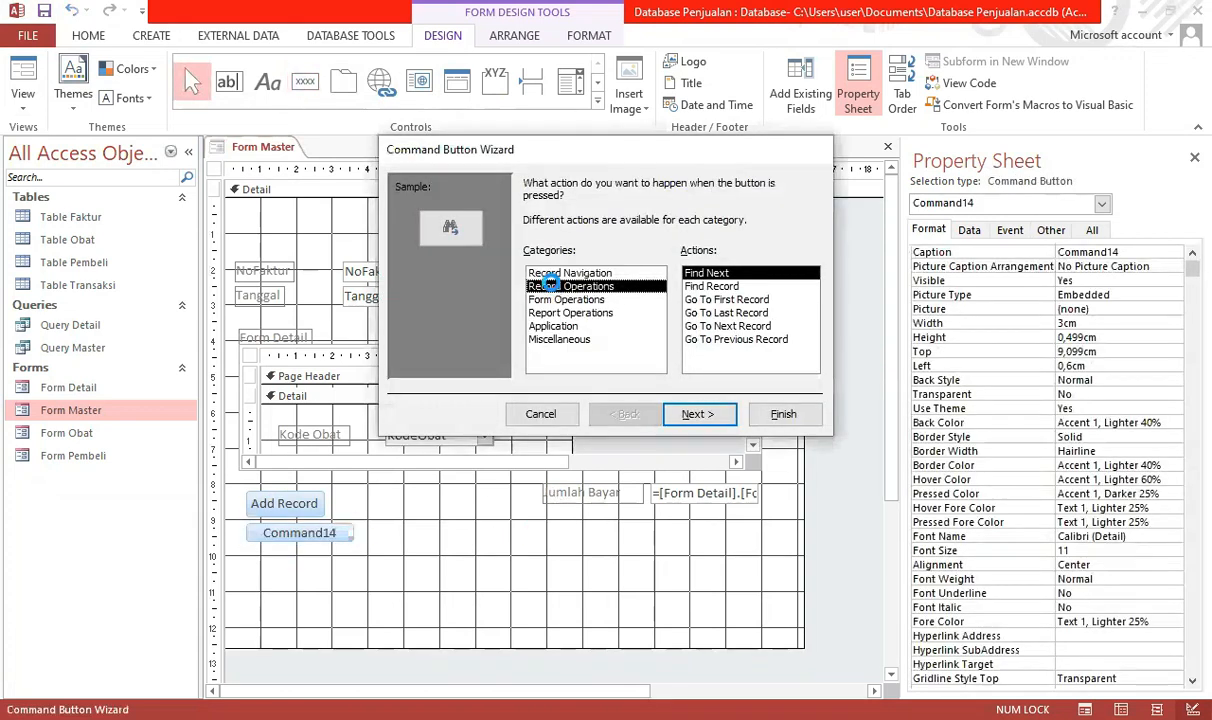
{"action": "left_click", "coordinate": [735, 287]}
{"action": "left_click", "coordinate": [697, 414]}
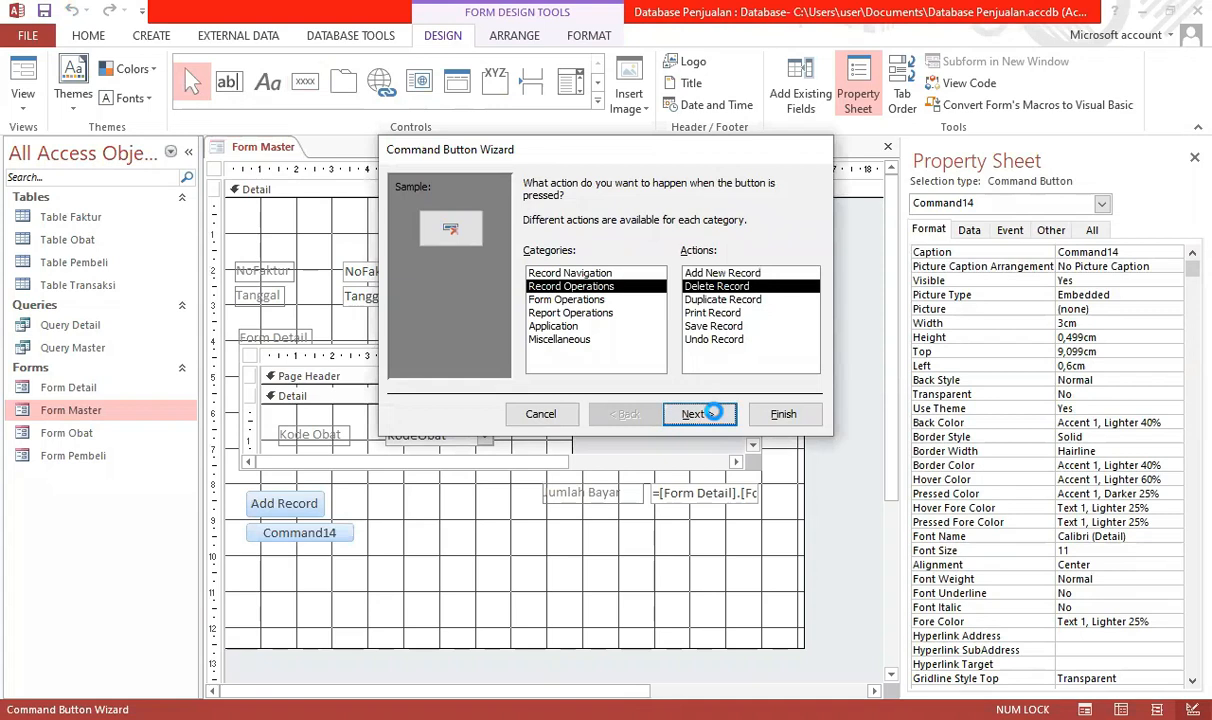
{"action": "left_click", "coordinate": [531, 259]}
{"action": "left_click", "coordinate": [697, 414]}
{"action": "left_click", "coordinate": [784, 414]}
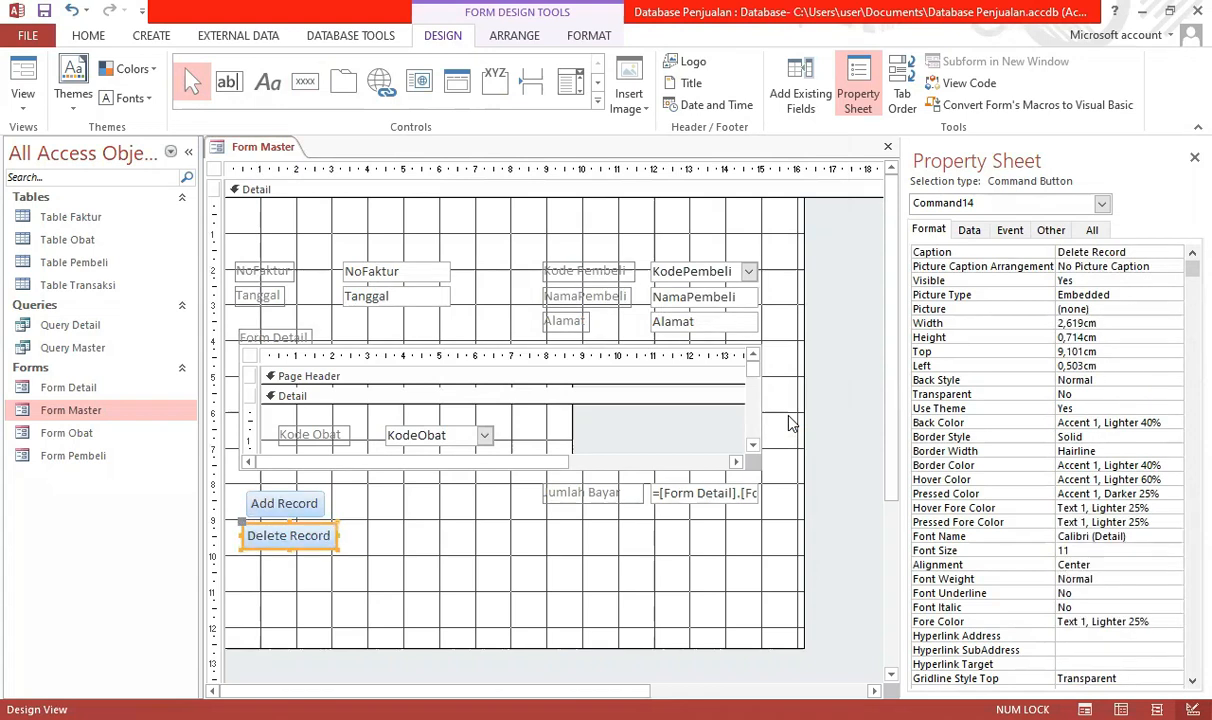
{"action": "key", "text": "Right"}
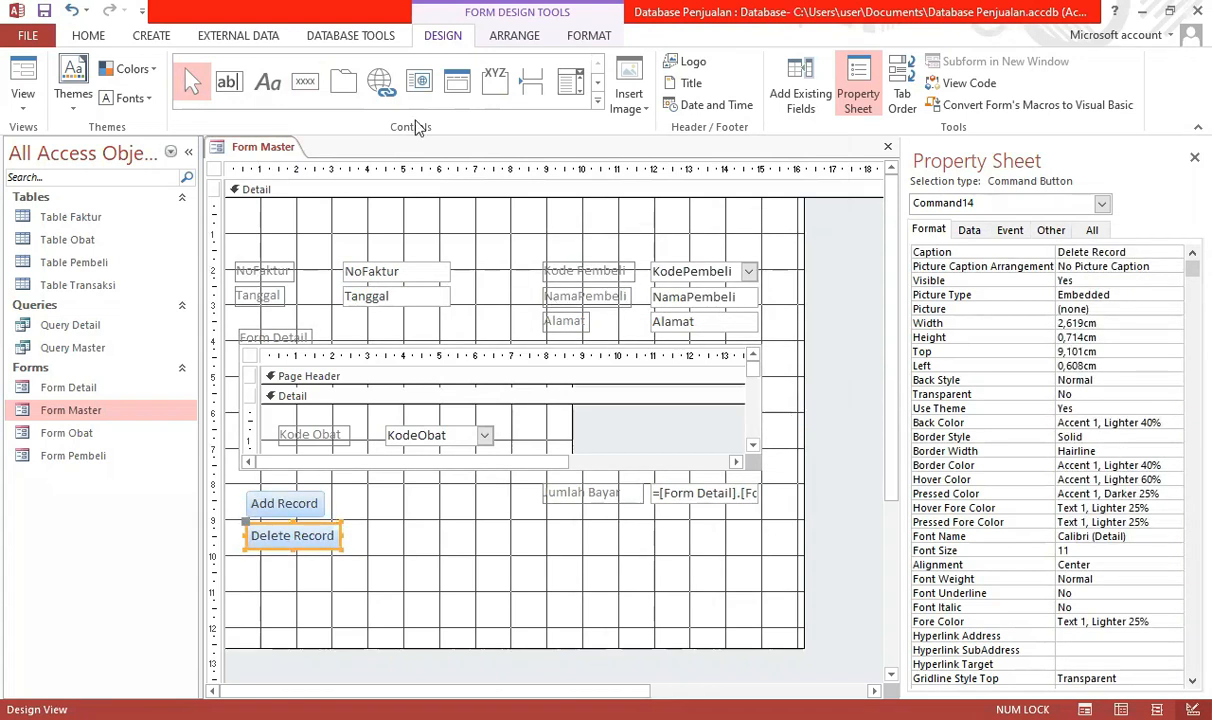
Add a command button below Delete Record that closes the form, labelled with the text Close Form.
{"action": "left_click", "coordinate": [308, 88]}
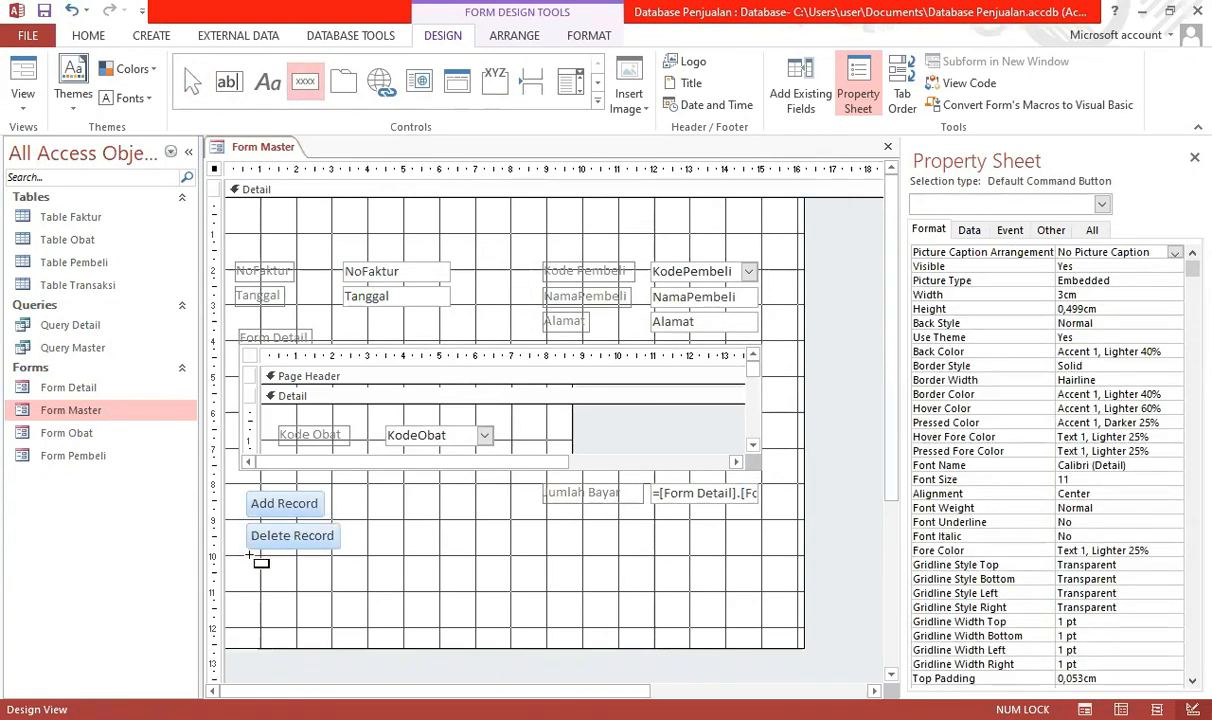
{"action": "left_click", "coordinate": [247, 558]}
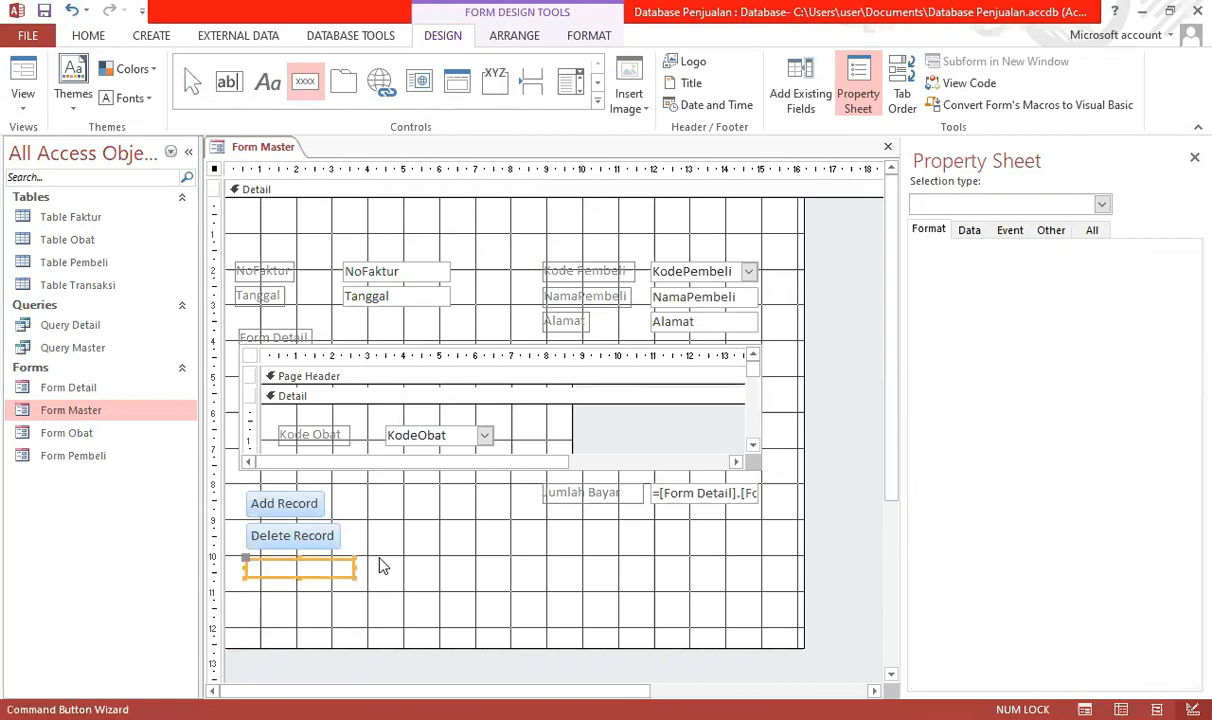
{"action": "left_click", "coordinate": [545, 286]}
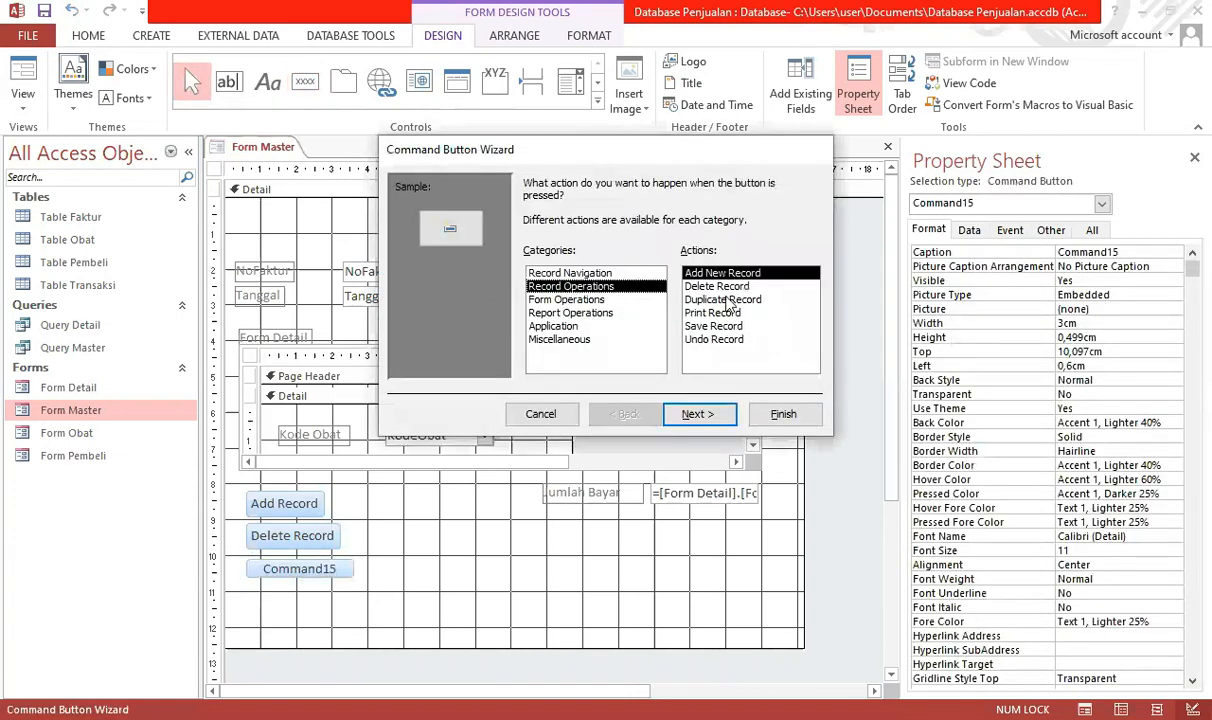
{"action": "left_click", "coordinate": [600, 299]}
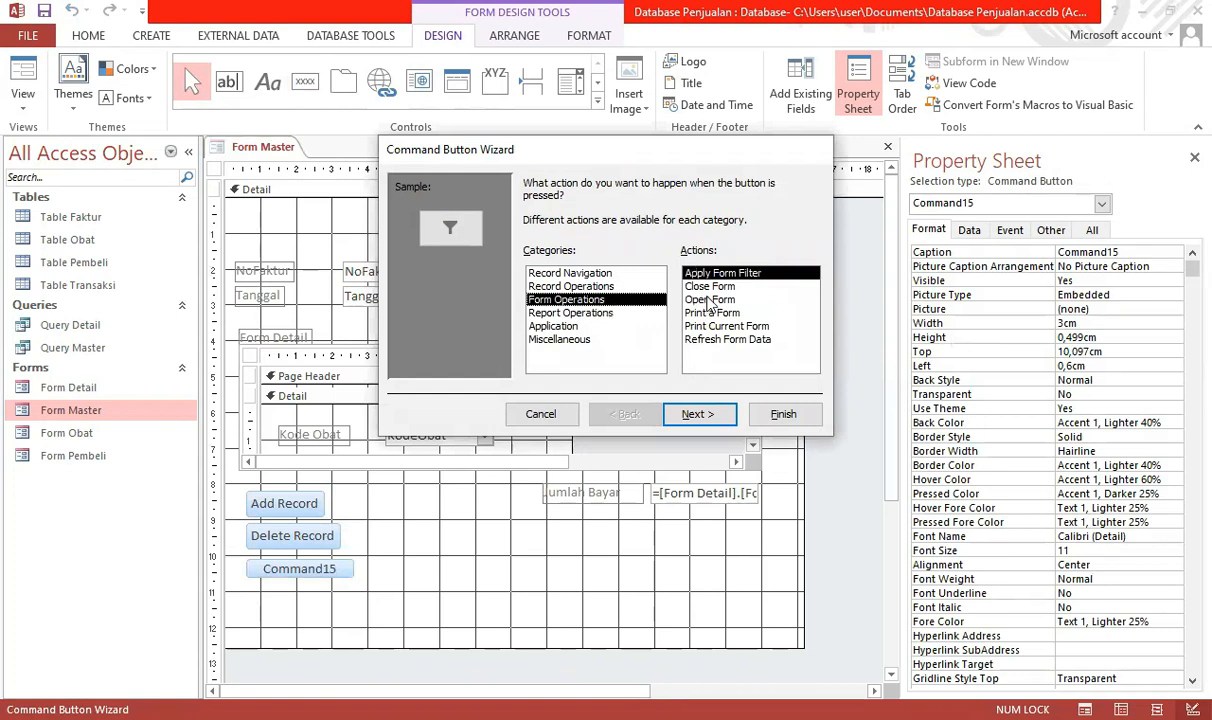
{"action": "left_click", "coordinate": [706, 287]}
{"action": "left_click", "coordinate": [697, 413]}
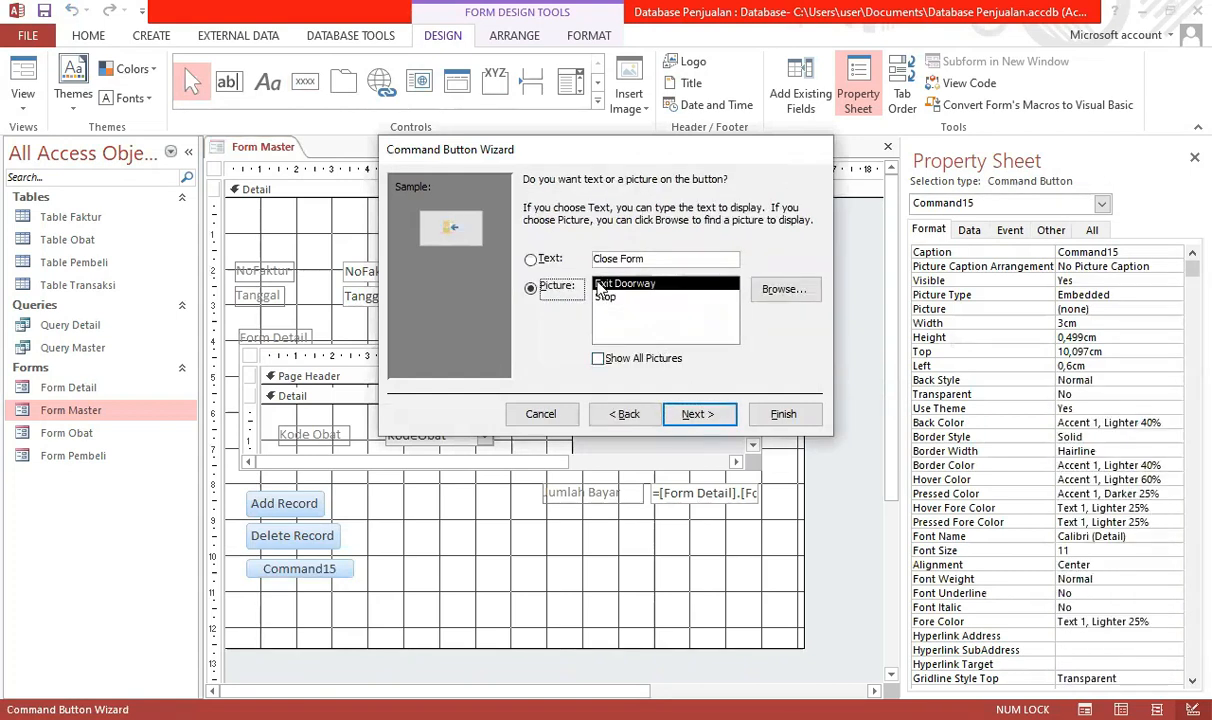
{"action": "left_click", "coordinate": [533, 261]}
{"action": "left_click", "coordinate": [697, 413]}
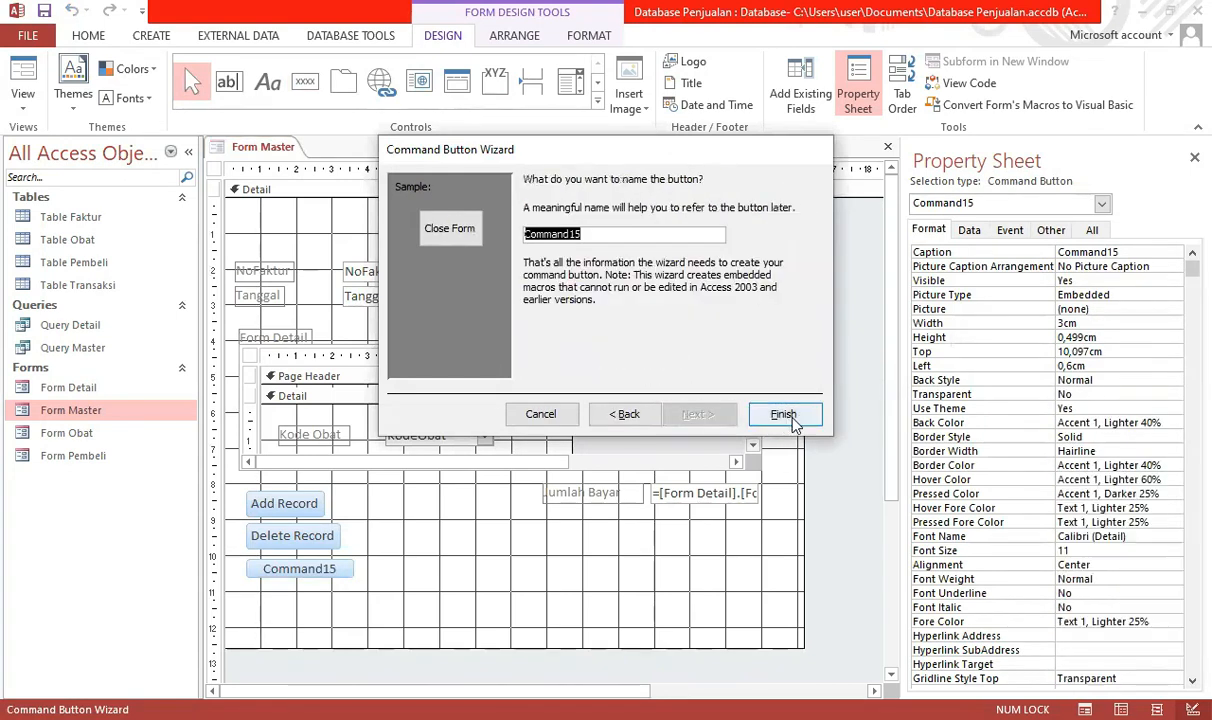
{"action": "left_click", "coordinate": [785, 414]}
Save the Form Master design and display it in Form View.
{"action": "left_click", "coordinate": [360, 587]}
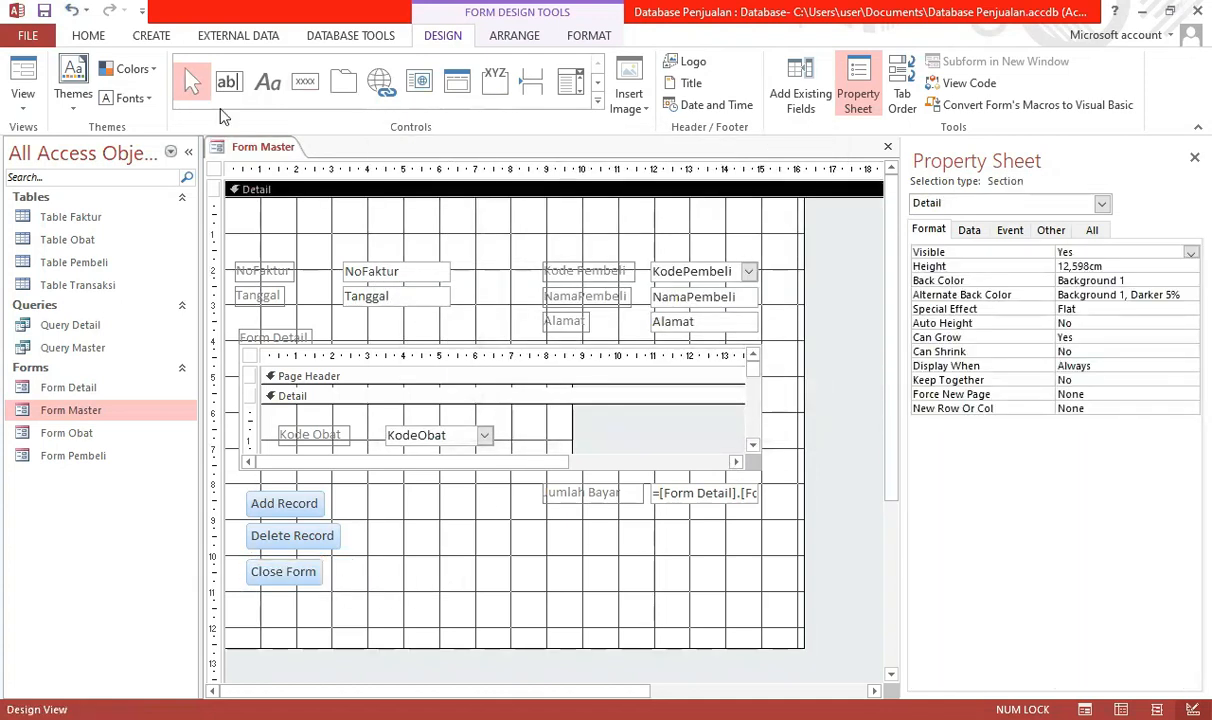
{"action": "left_click", "coordinate": [45, 12]}
{"action": "left_click", "coordinate": [22, 80]}
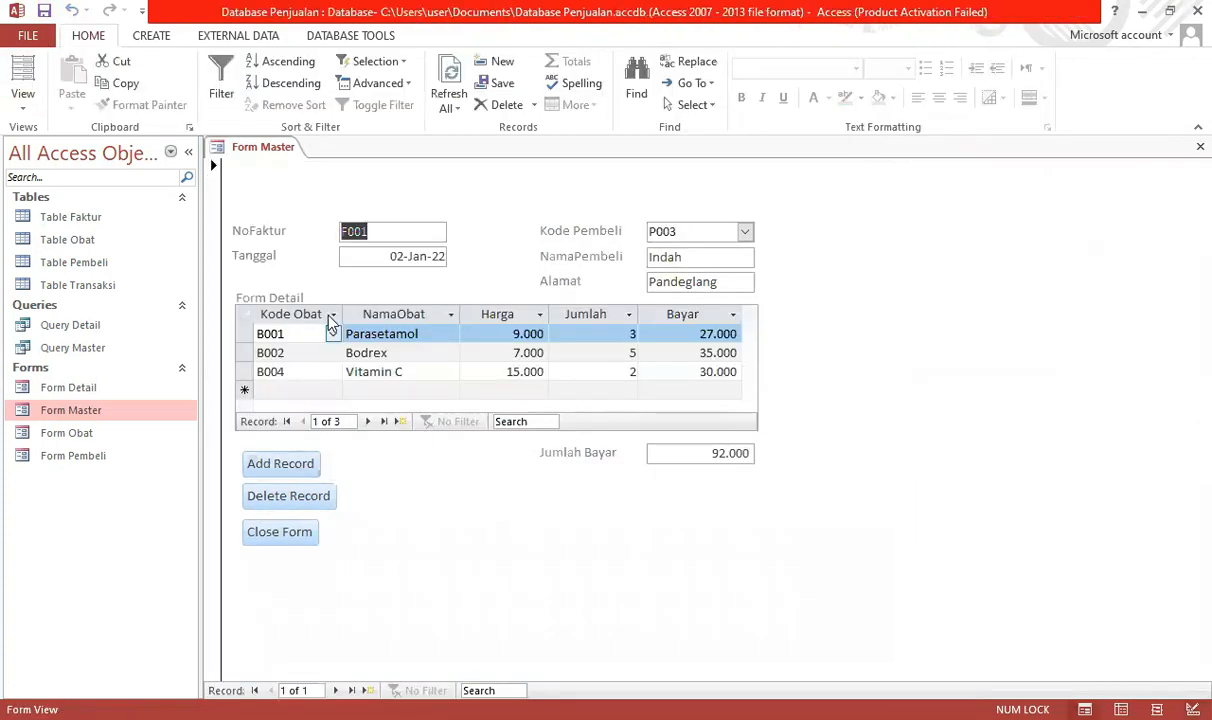
Add a new record with the next invoice number, dated 3 January 2022, for the first buyer code in the list.
{"action": "left_click", "coordinate": [282, 465]}
{"action": "left_click", "coordinate": [392, 238]}
{"action": "type", "text": "F002"}
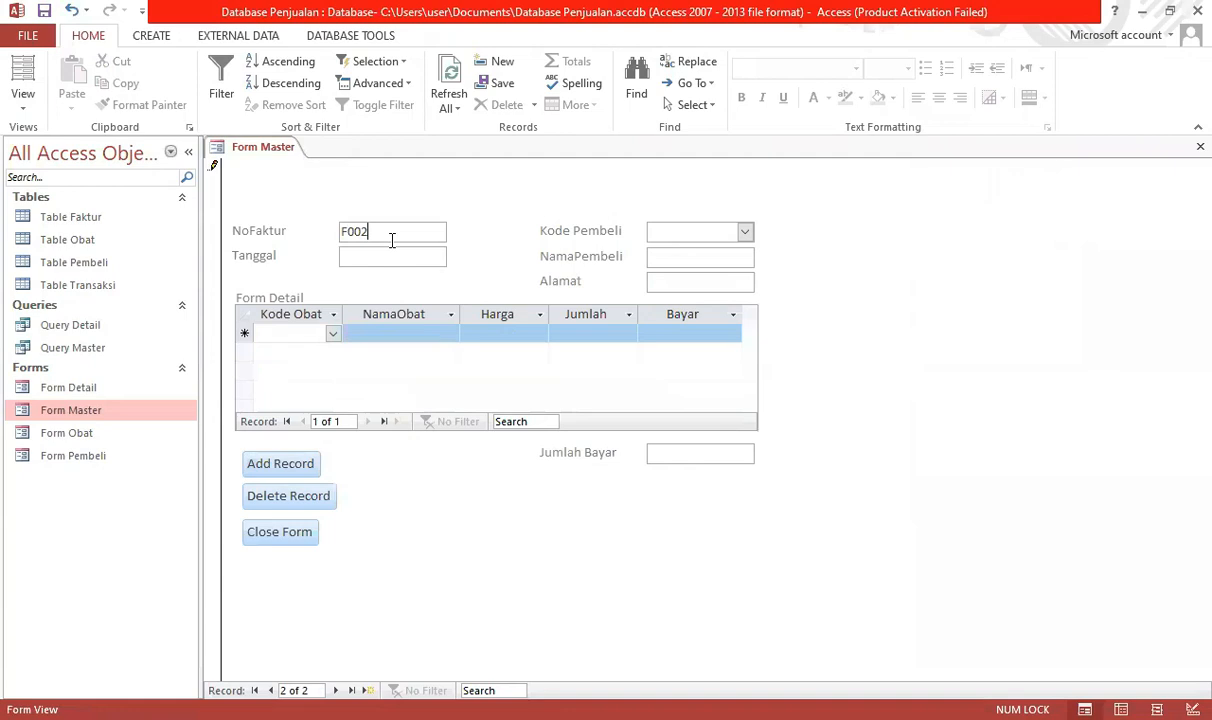
{"action": "key", "text": "Tab"}
{"action": "left_click", "coordinate": [458, 257]}
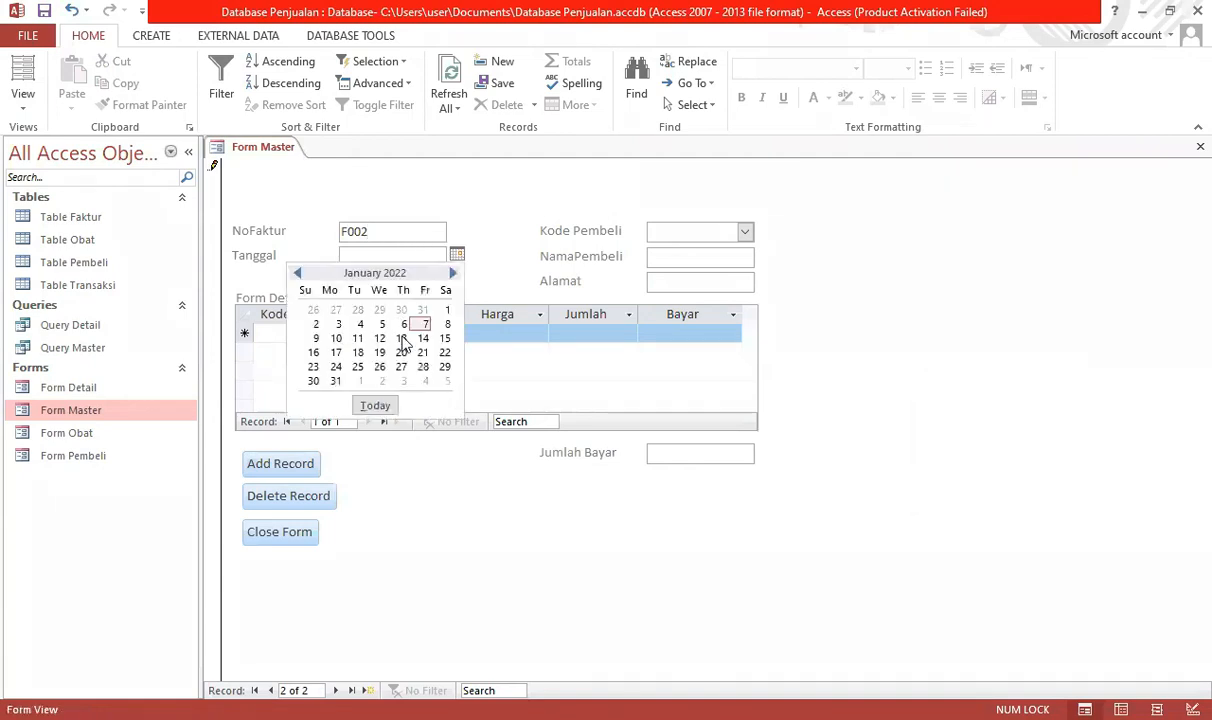
{"action": "left_click", "coordinate": [339, 325]}
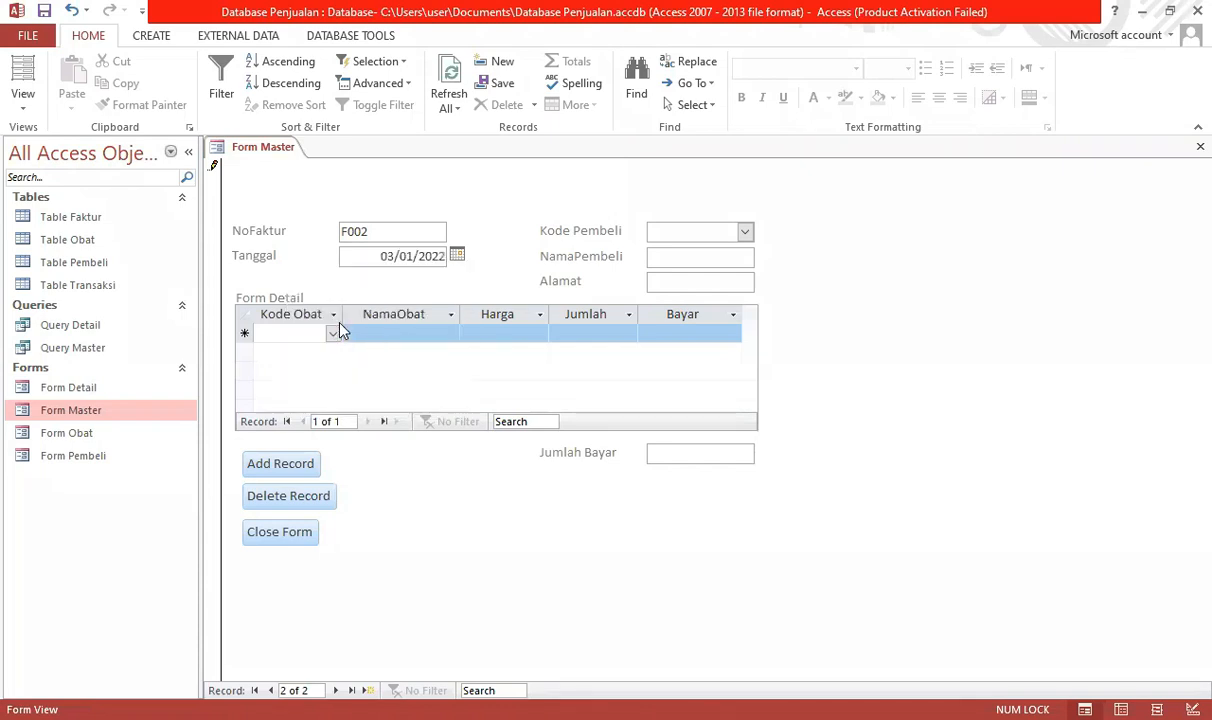
{"action": "left_click", "coordinate": [746, 231]}
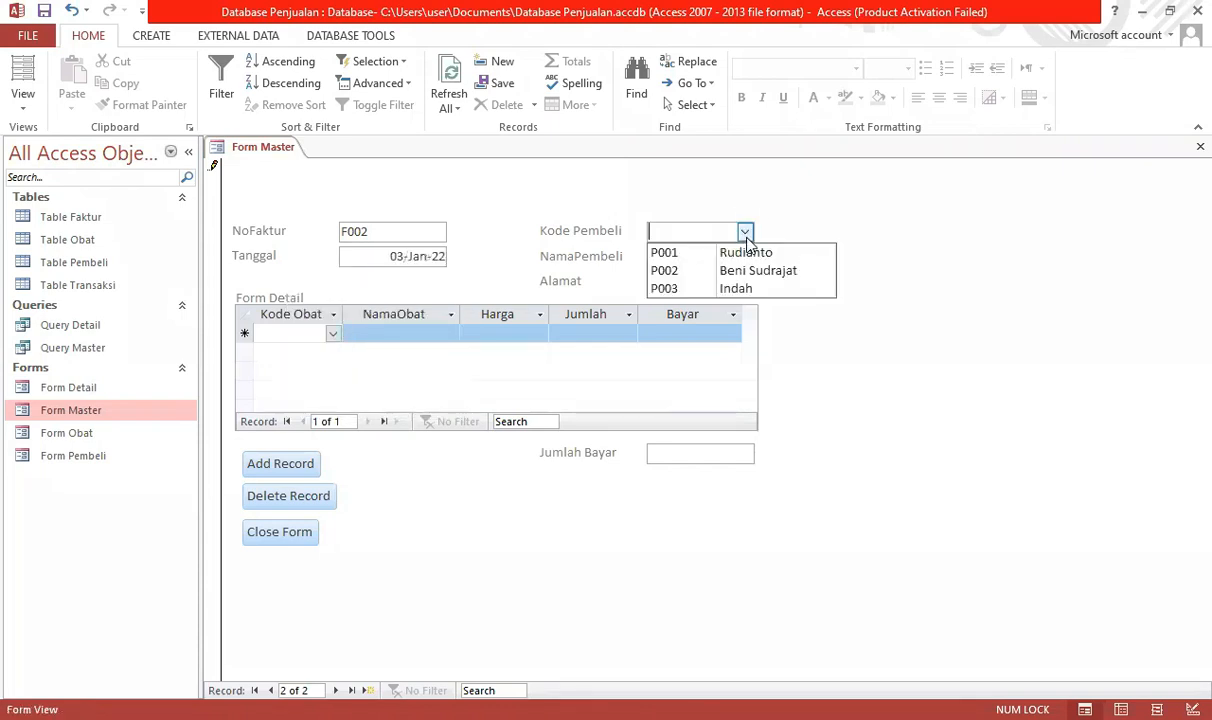
{"action": "left_click", "coordinate": [755, 250]}
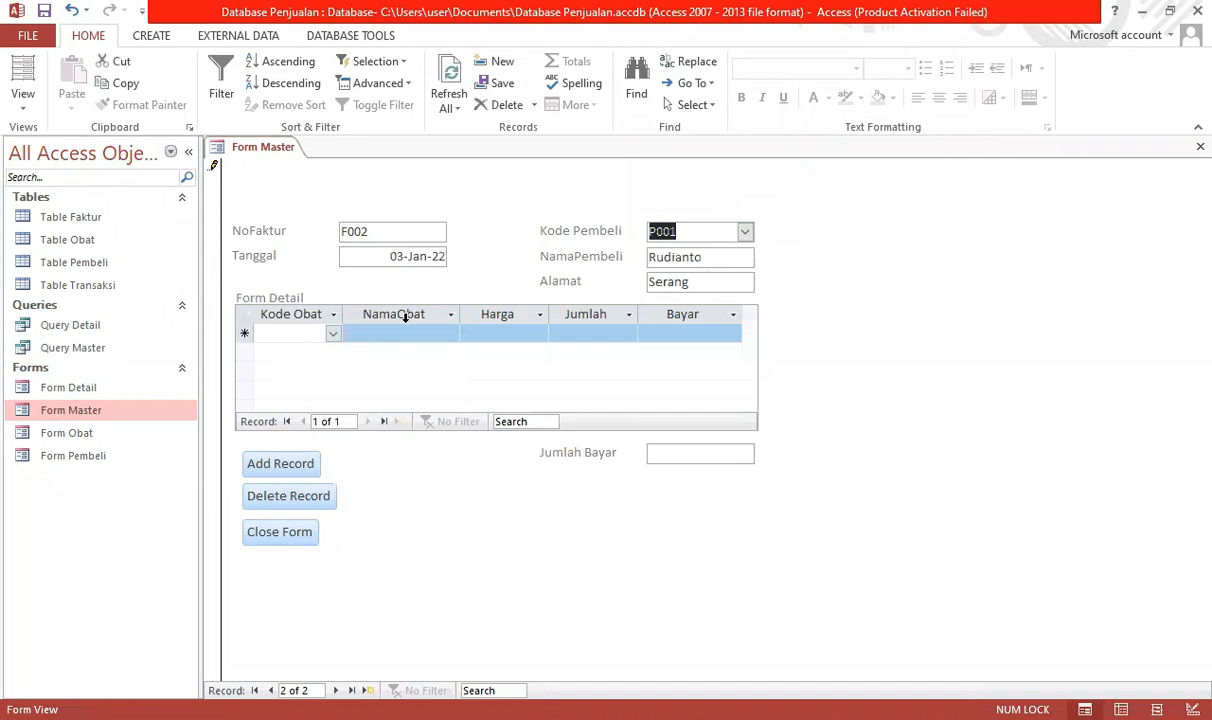
Enter the first detail line of invoice F002 with medicine code B001 (Parasetamol) and a Jumlah of 3.
{"action": "left_click", "coordinate": [333, 334]}
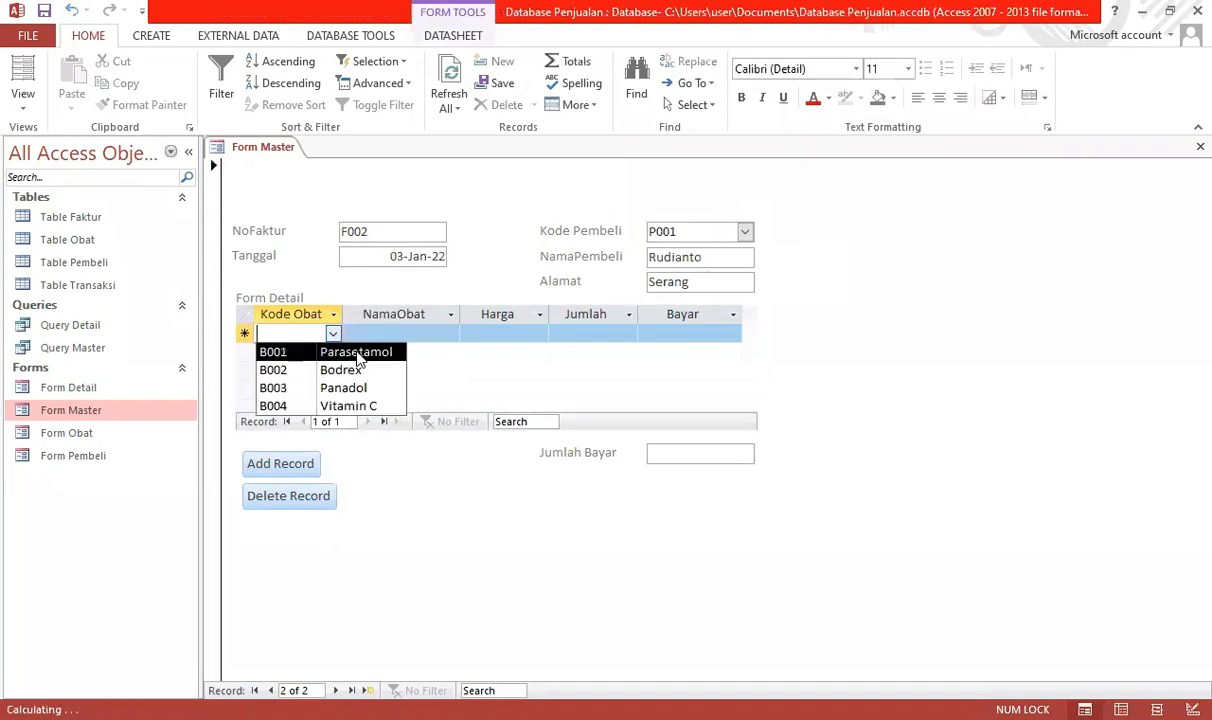
{"action": "left_click", "coordinate": [358, 352]}
{"action": "left_click", "coordinate": [612, 333]}
{"action": "type", "text": "3"}
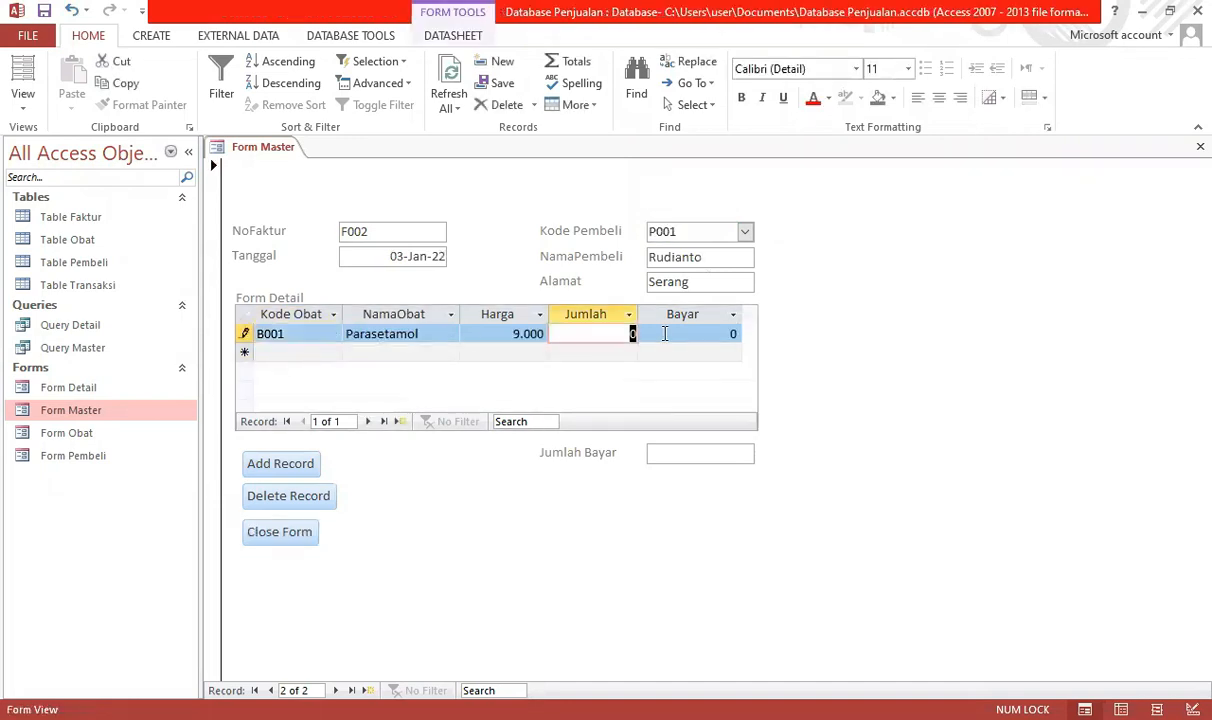
Enter a second detail line with medicine code B003 (Panadol) and a Jumlah of 4.
{"action": "left_click", "coordinate": [328, 350]}
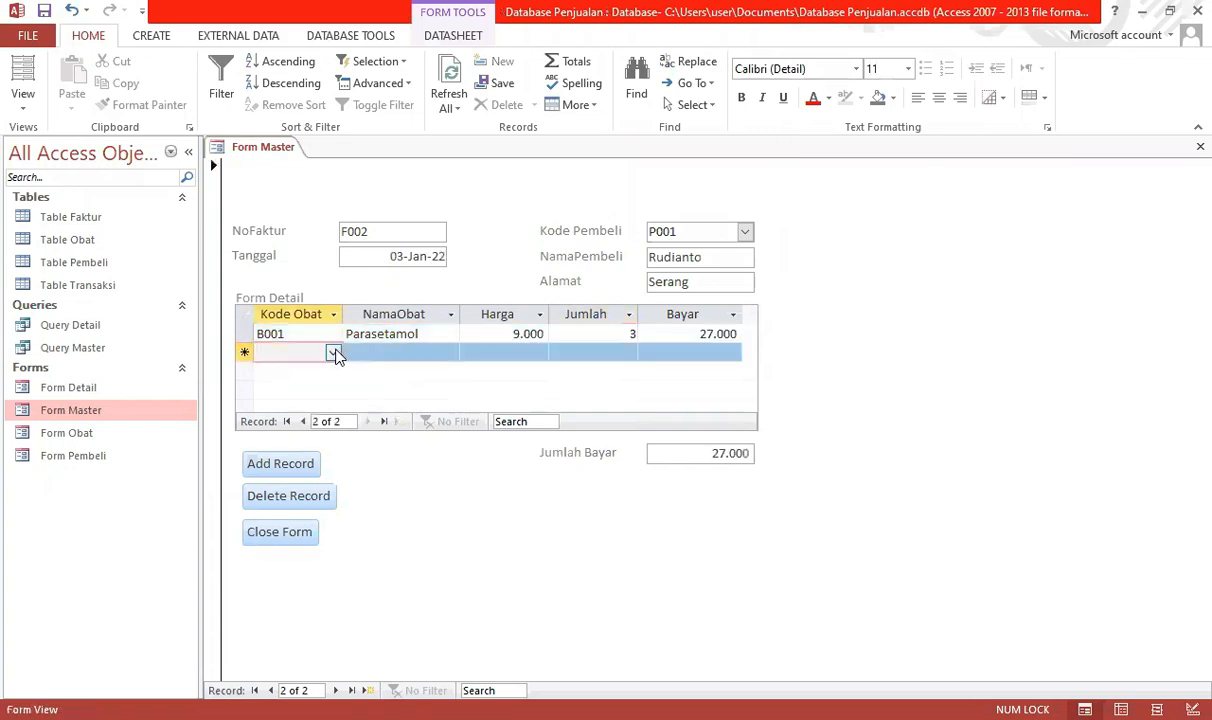
{"action": "left_click", "coordinate": [333, 352]}
{"action": "left_click", "coordinate": [328, 406]}
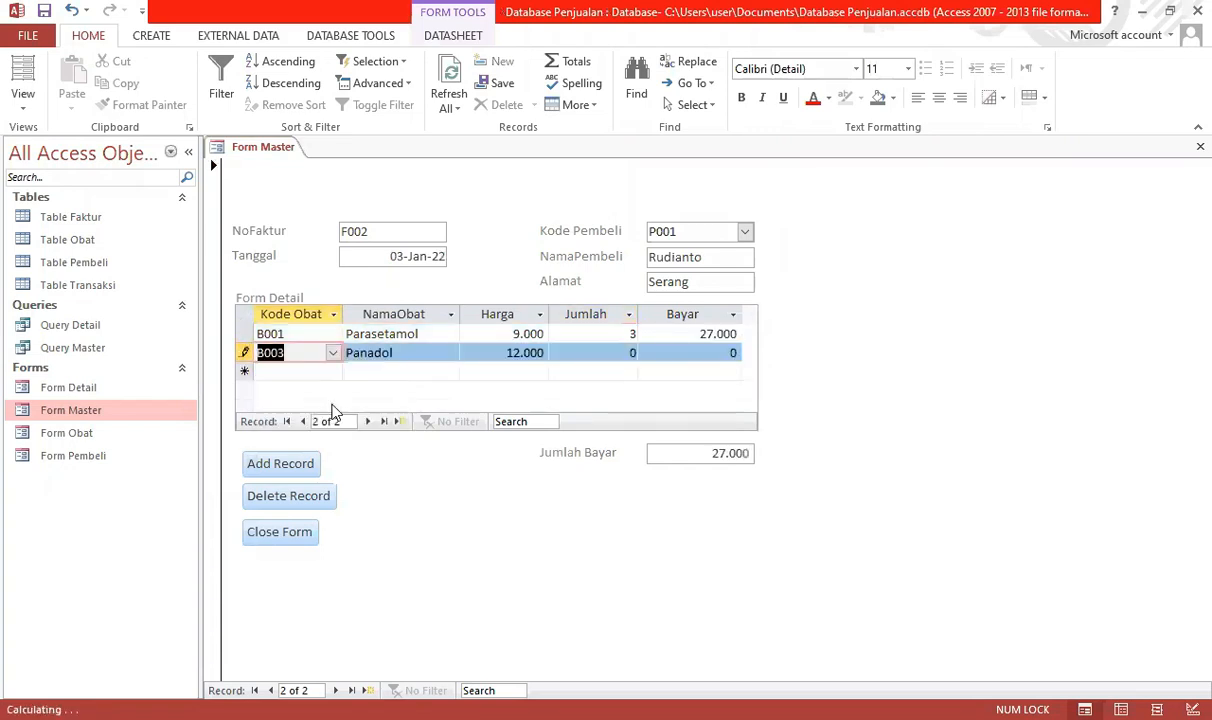
{"action": "left_click", "coordinate": [622, 350]}
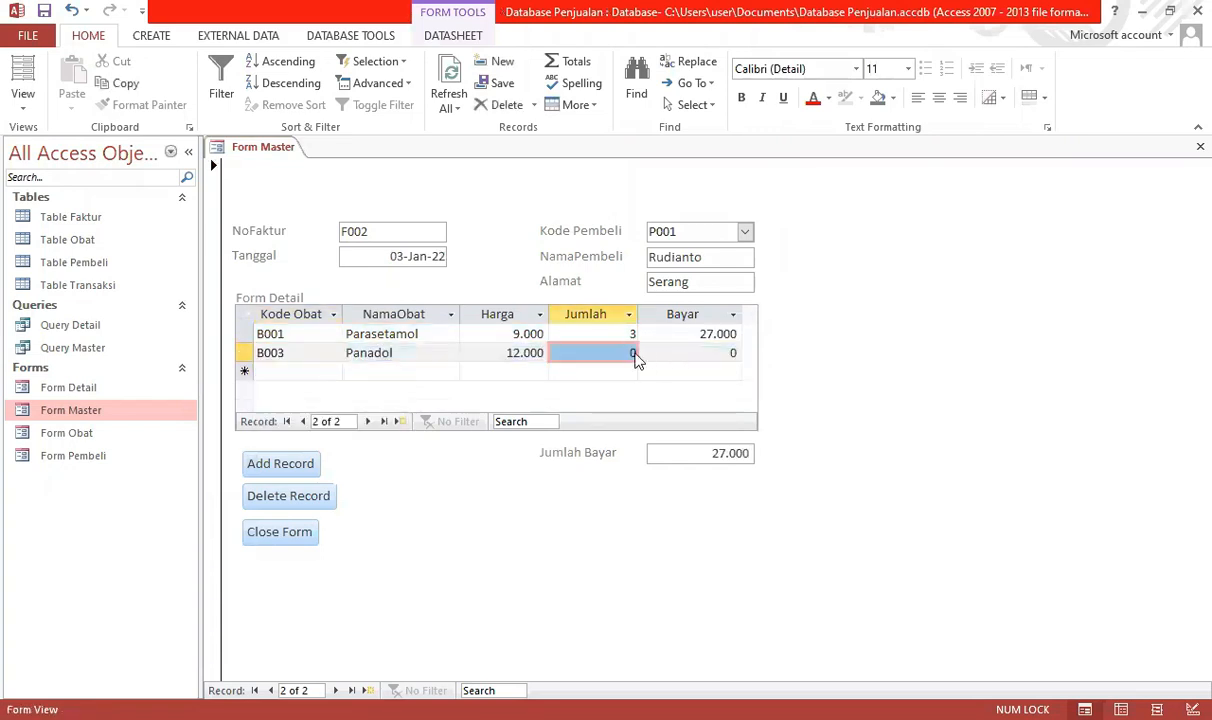
{"action": "left_click_drag", "start_coordinate": [632, 353], "coordinate": [675, 361]}
{"action": "type", "text": "4"}
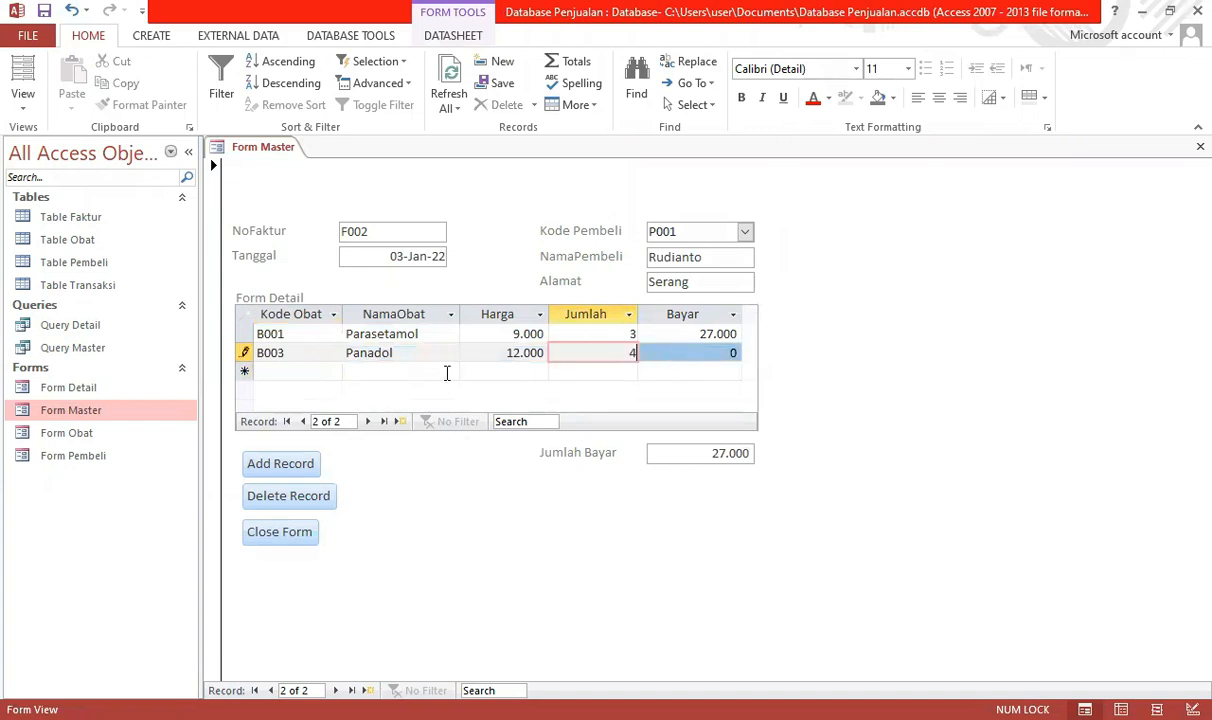
Enter a third detail line with medicine code B004 (Vitamin C) and a Jumlah of 5, and commit the row.
{"action": "left_click", "coordinate": [318, 373]}
{"action": "left_click", "coordinate": [333, 372]}
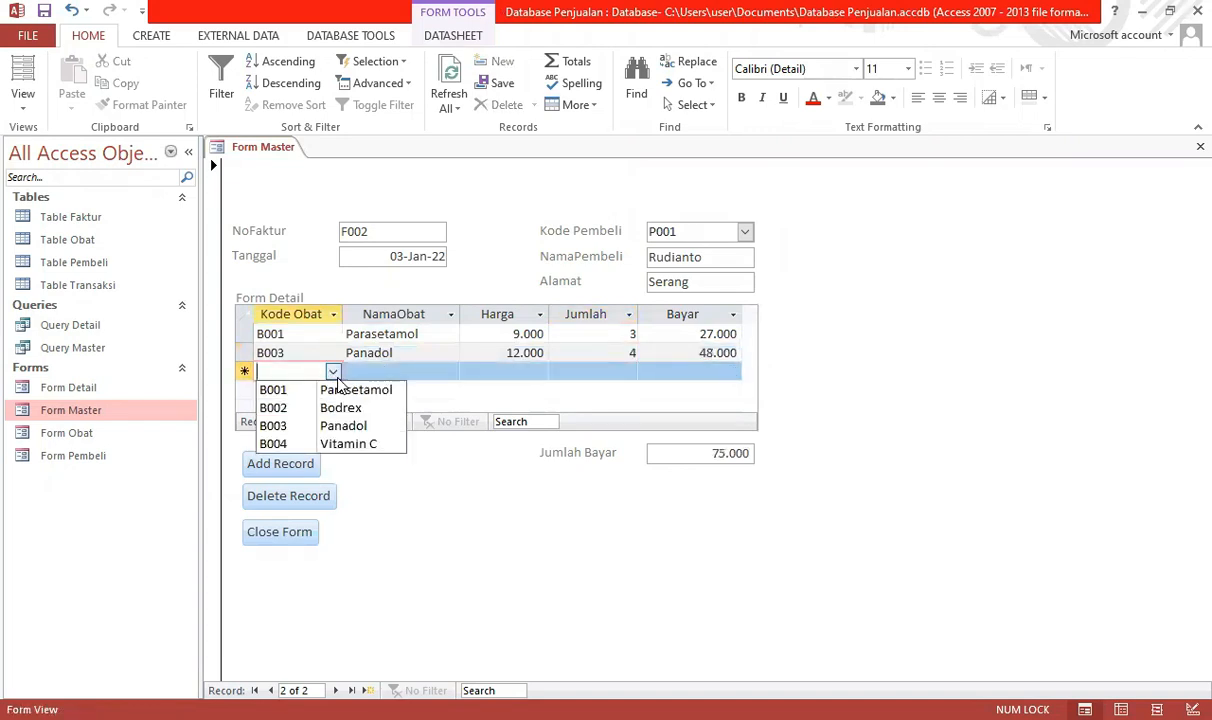
{"action": "left_click", "coordinate": [341, 445]}
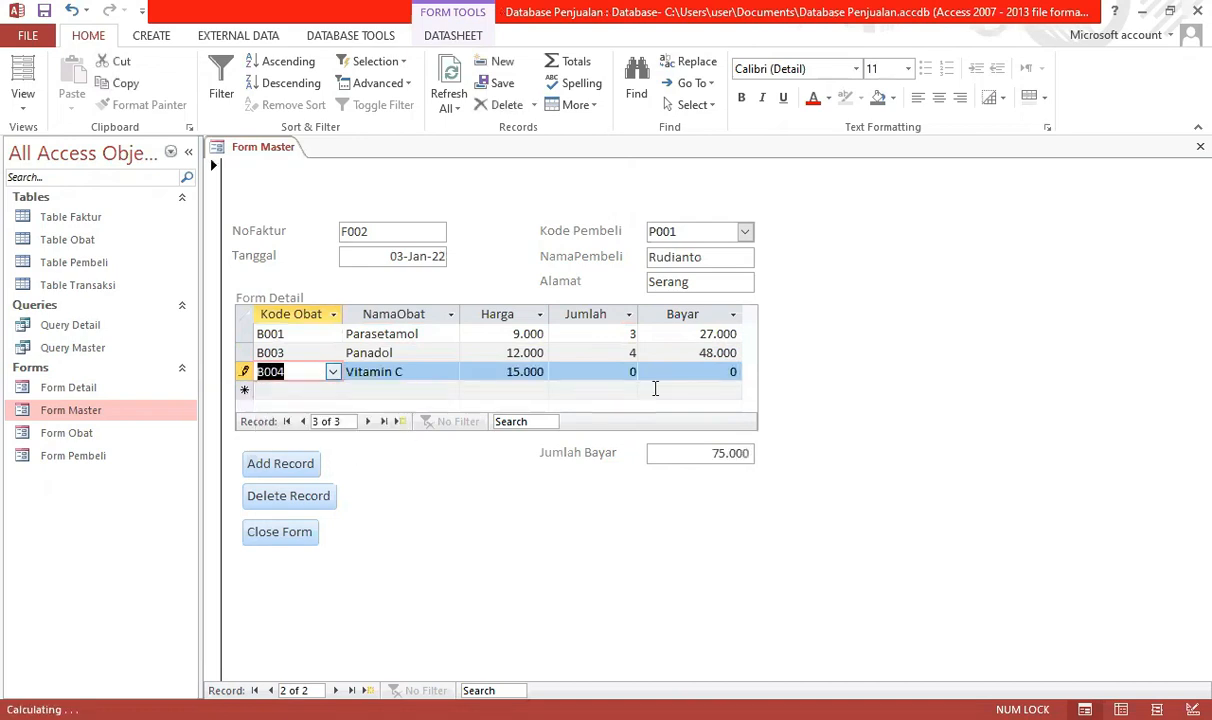
{"action": "type", "text": "5"}
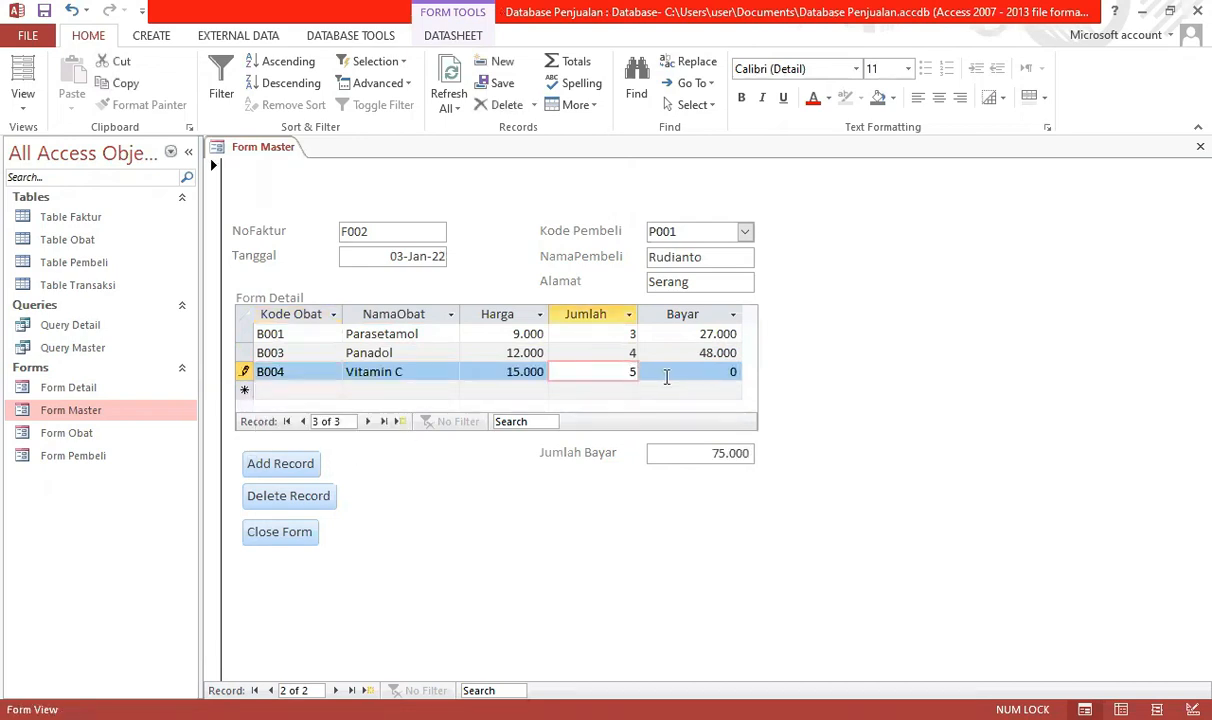
{"action": "key", "text": "Tab"}
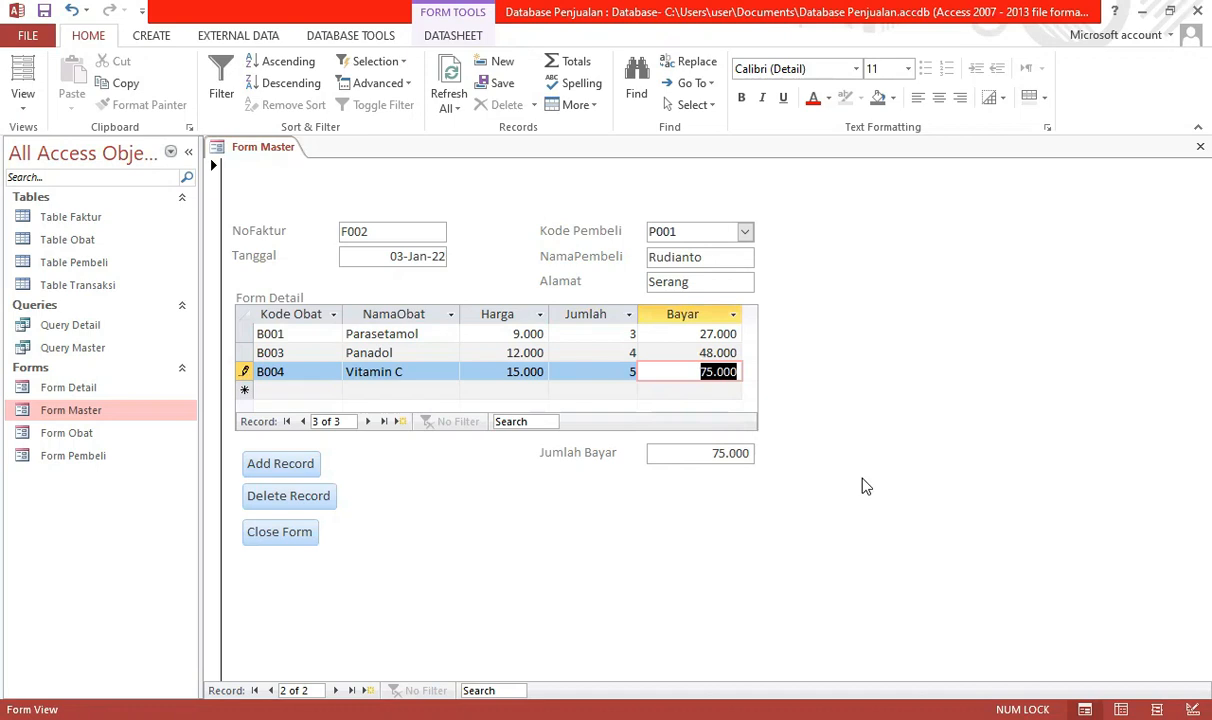
{"action": "key", "text": "Tab"}
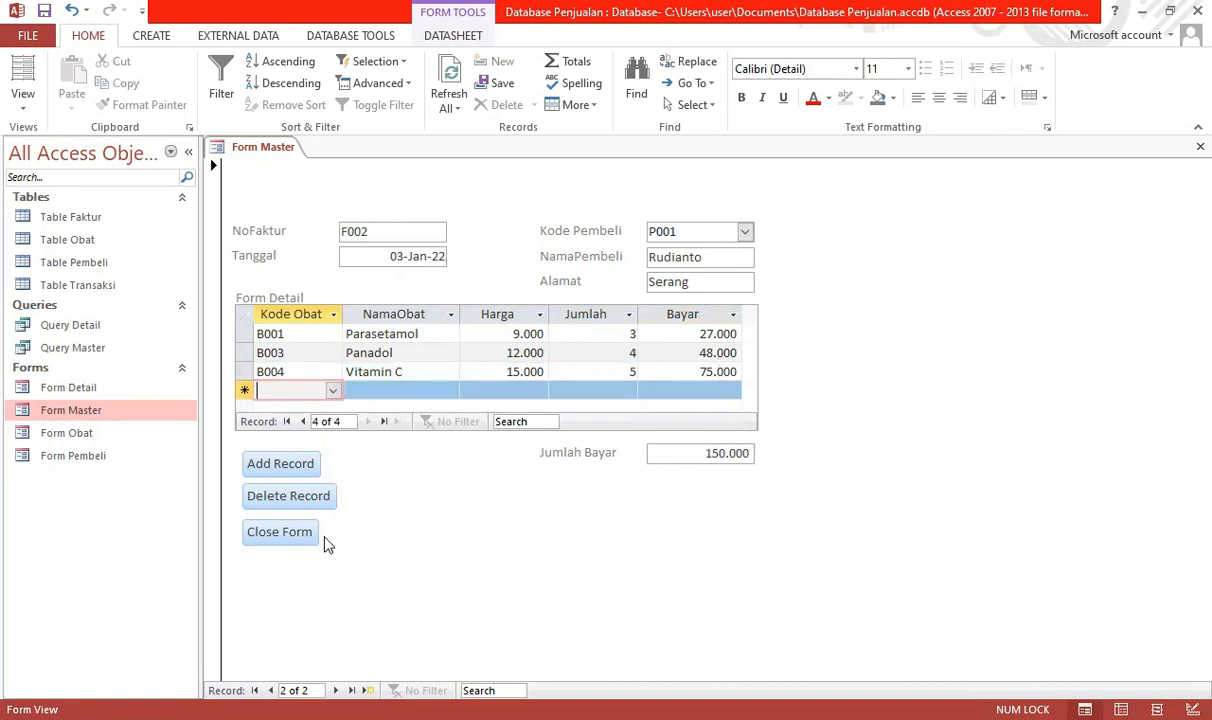
Page between invoices F001 and F002 to compare their detail lines and Jumlah Bayar totals.
{"action": "left_click", "coordinate": [270, 691]}
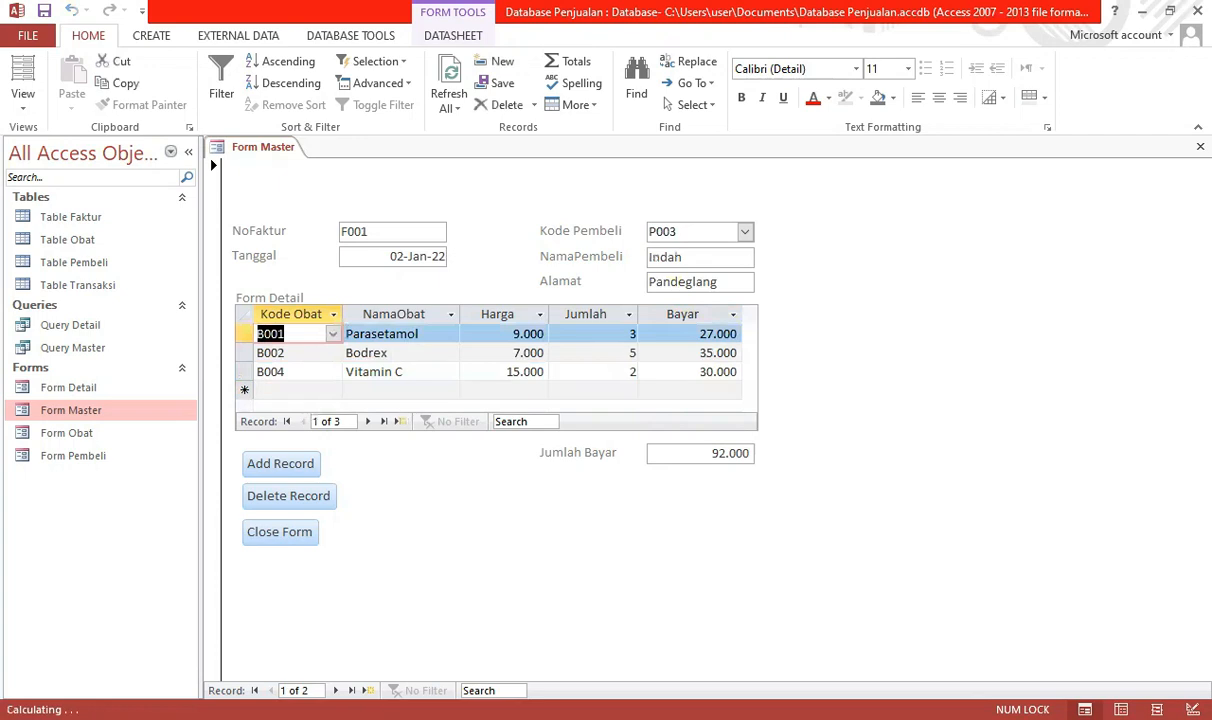
{"action": "left_click", "coordinate": [335, 691]}
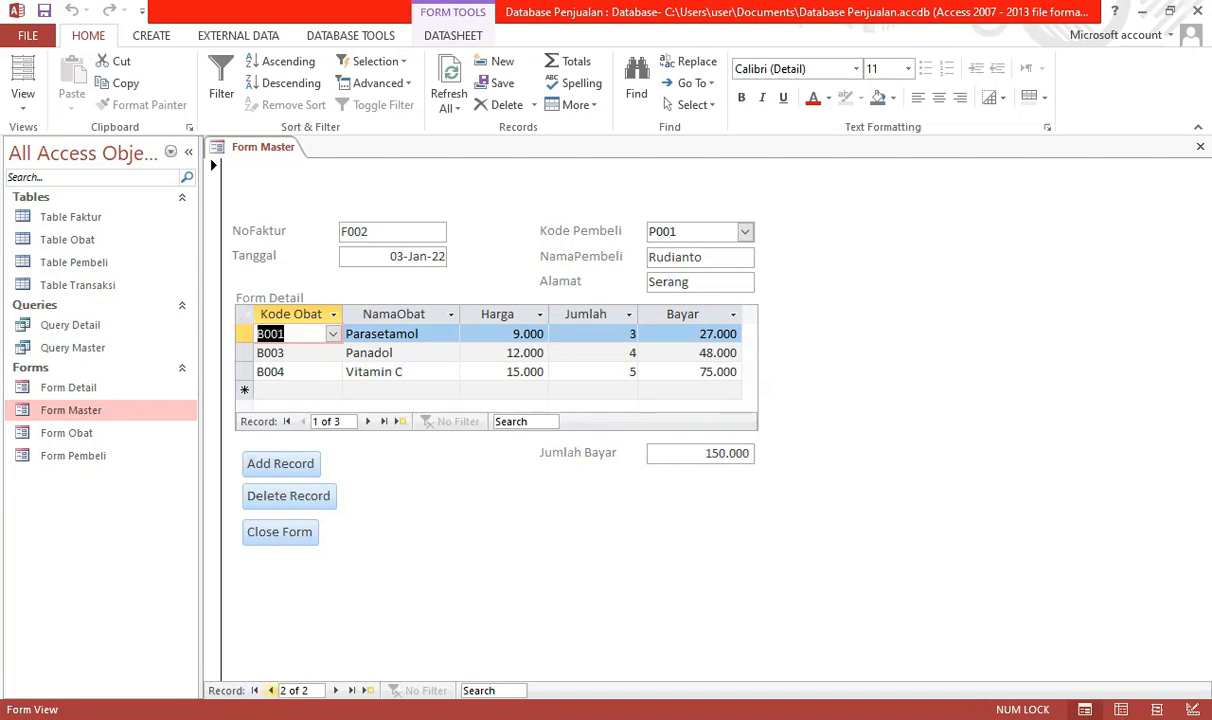
{"action": "left_click", "coordinate": [271, 690]}
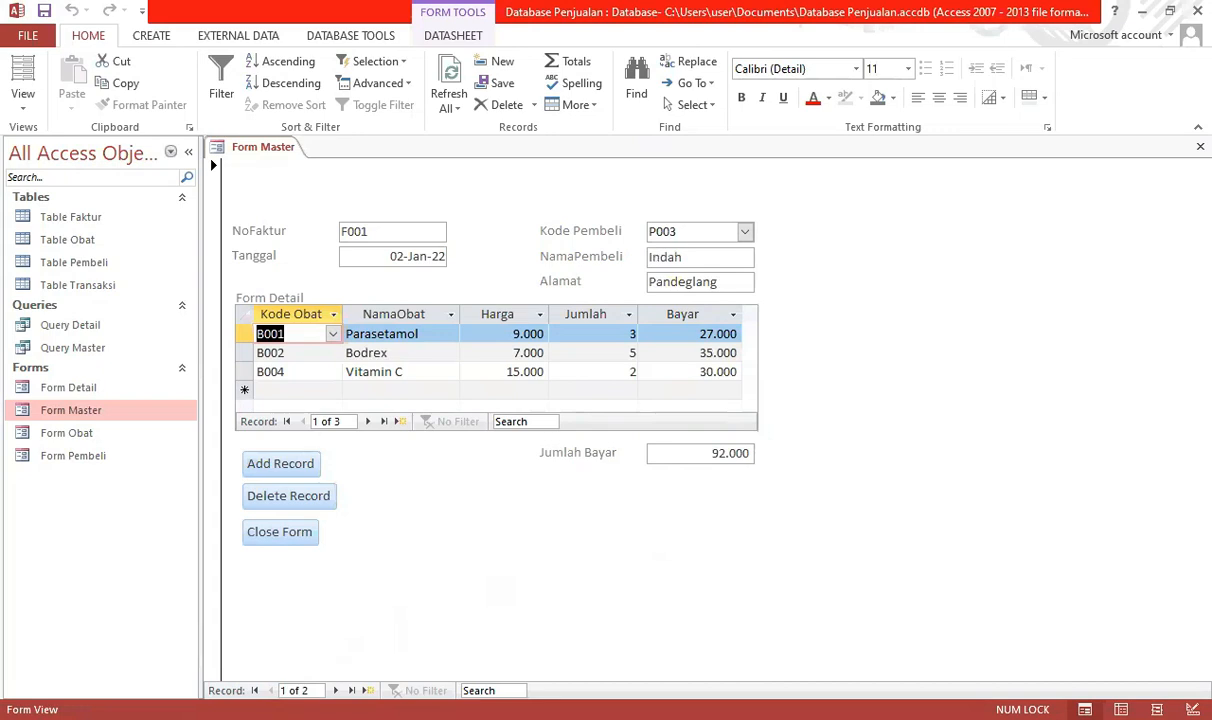
{"action": "left_click", "coordinate": [335, 690]}
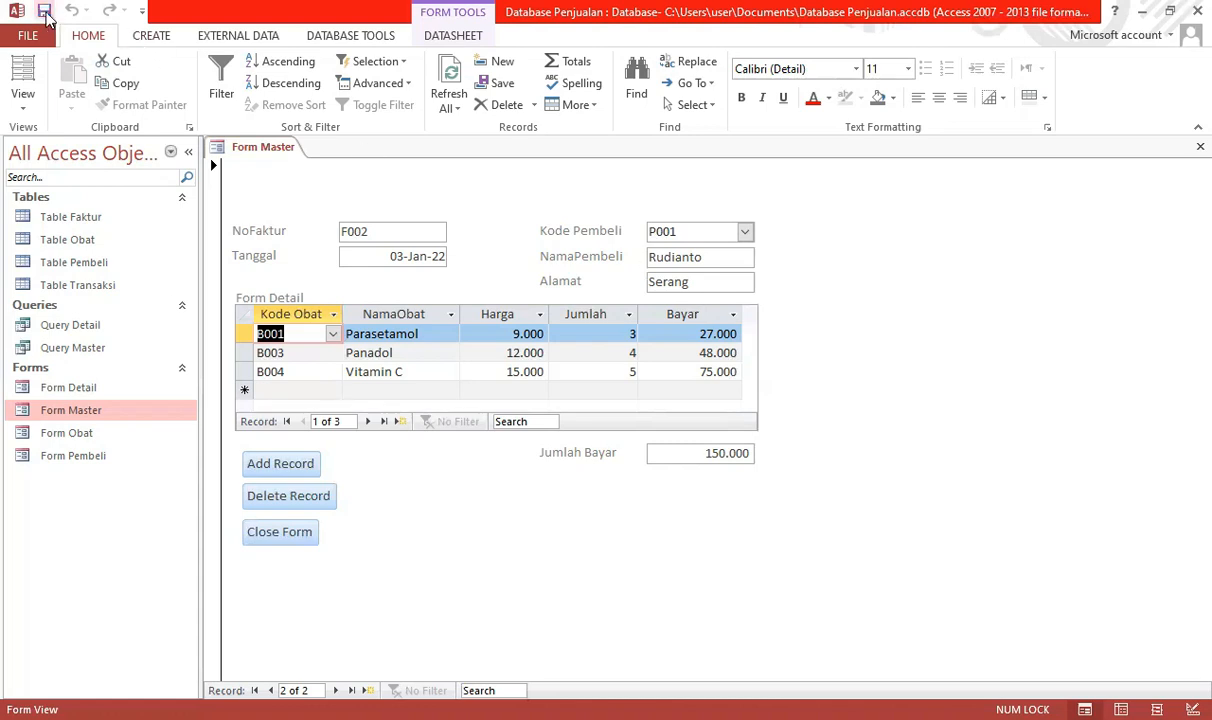
Close Form Master and open Table Faktur in Design View.
{"action": "left_click", "coordinate": [1198, 148]}
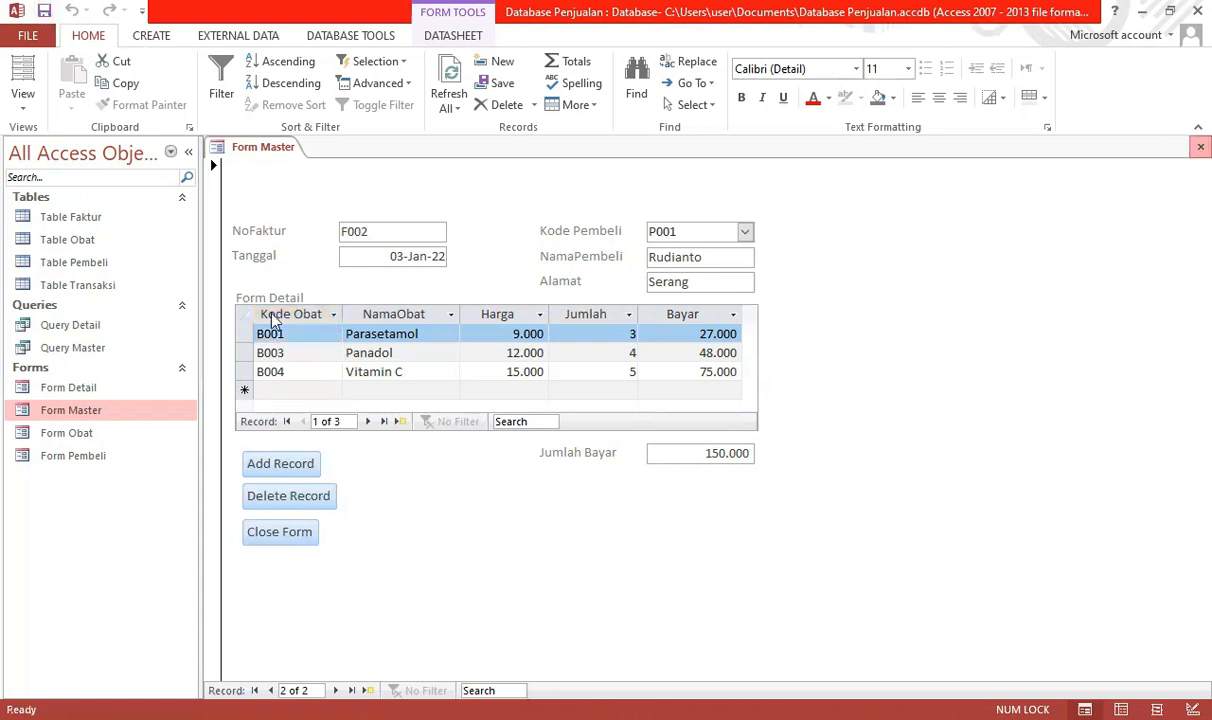
{"action": "left_click", "coordinate": [85, 220]}
{"action": "double_click", "coordinate": [85, 218]}
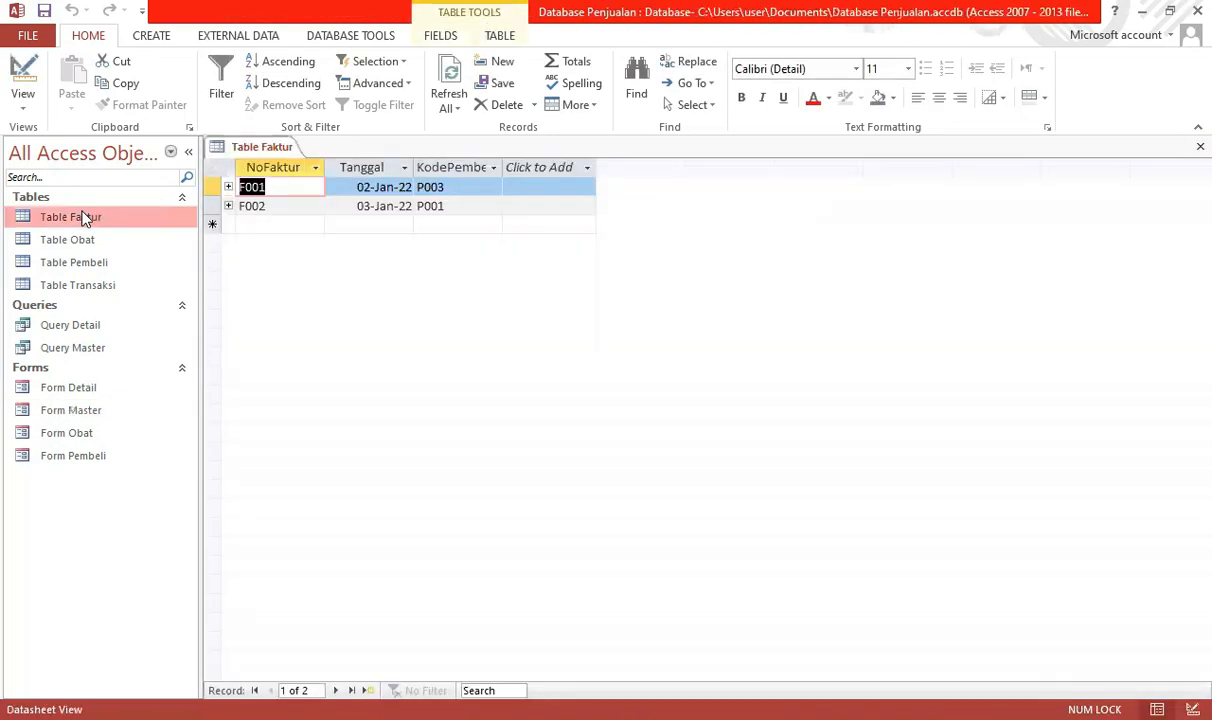
{"action": "left_click", "coordinate": [28, 75]}
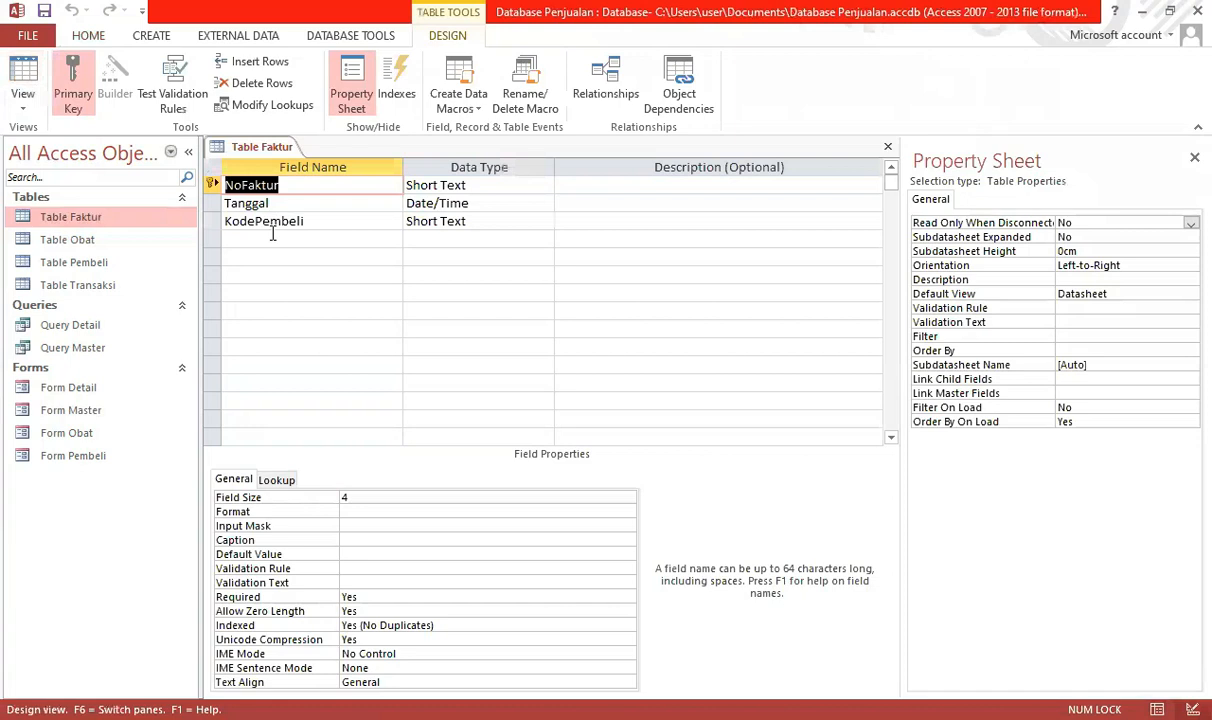
Add a field named Total with the Number data type below KodePembeli in Table Faktur.
{"action": "left_click", "coordinate": [272, 236]}
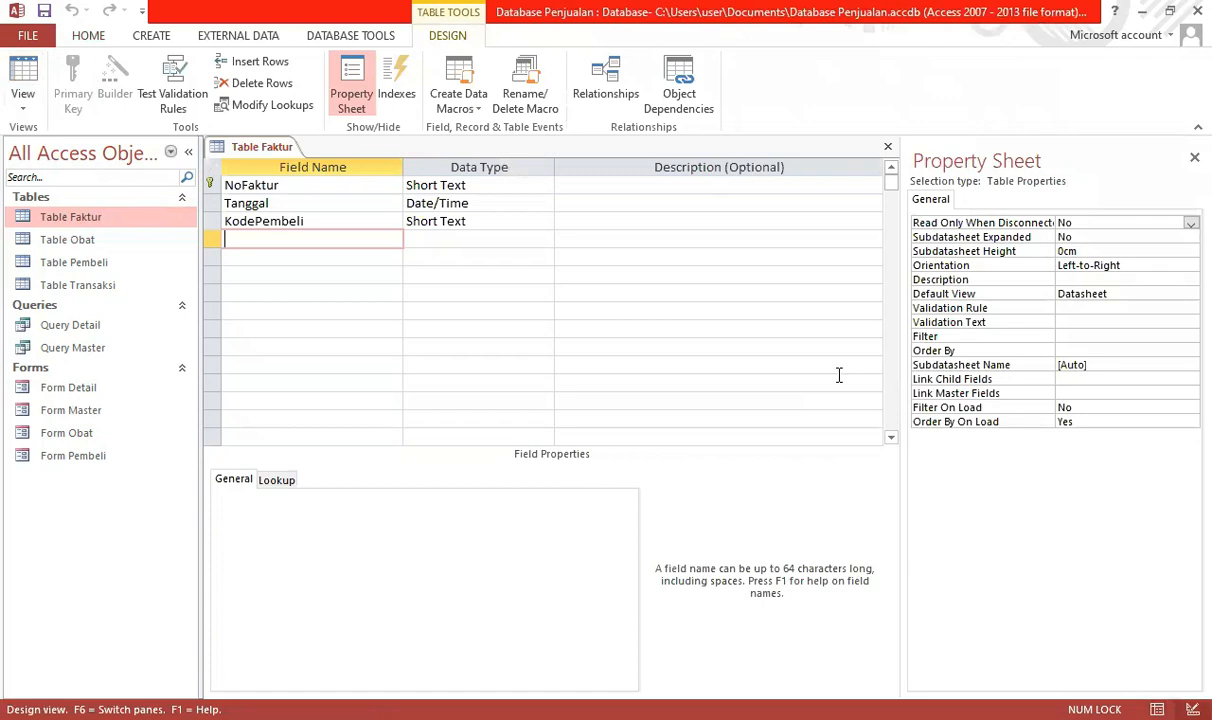
{"action": "type", "text": "To"}
{"action": "type", "text": "tal"}
{"action": "key", "text": "Tab"}
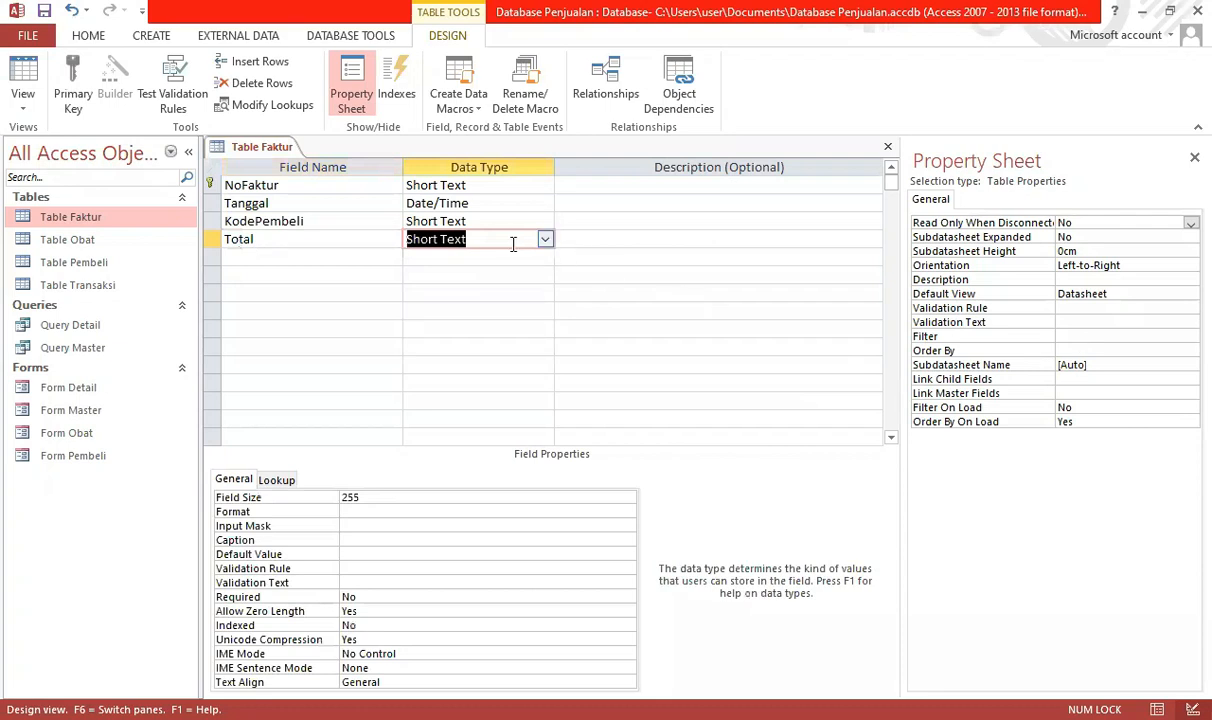
{"action": "left_click", "coordinate": [545, 240]}
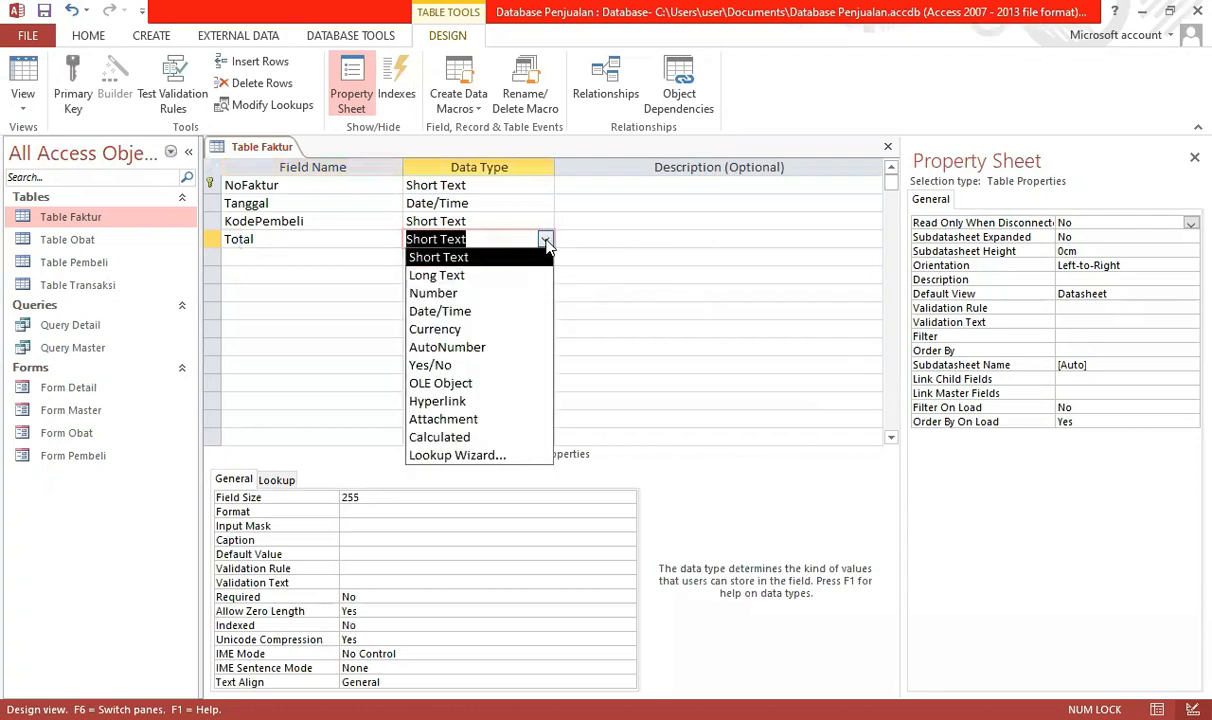
{"action": "left_click", "coordinate": [473, 293]}
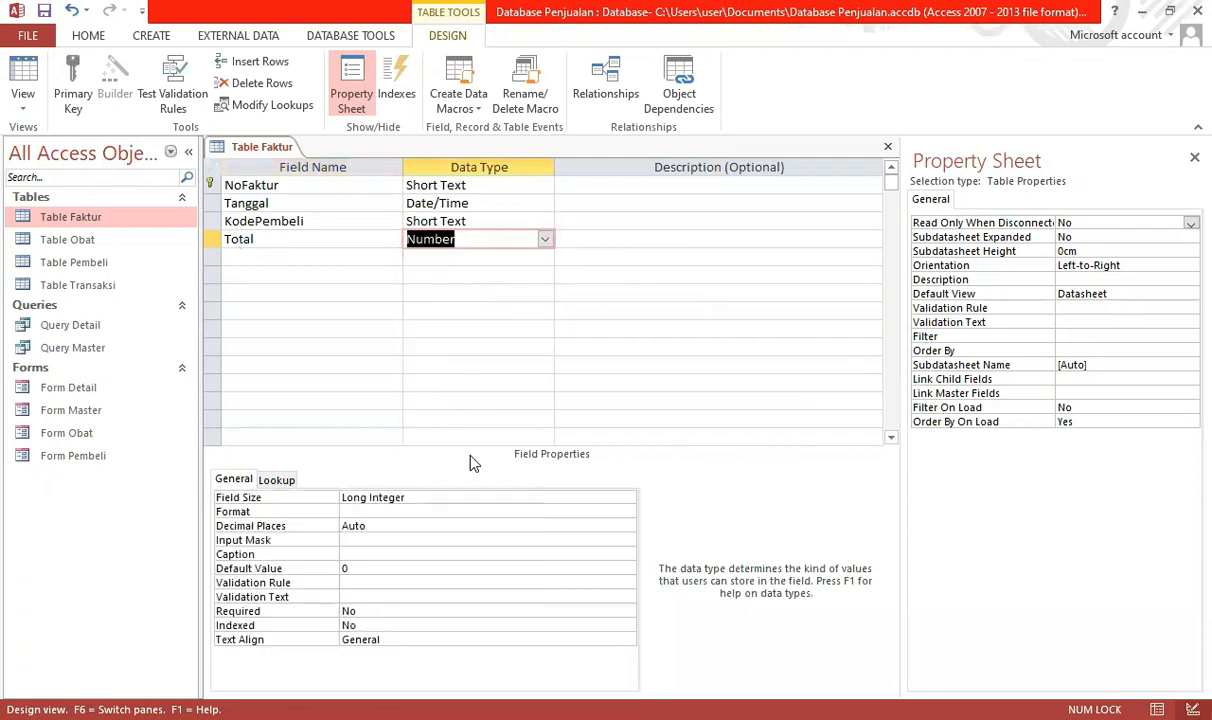
Set the Total field's format to Standard with 0 decimal places, and save and close Table Faktur.
{"action": "left_click", "coordinate": [410, 513]}
{"action": "left_click", "coordinate": [627, 512]}
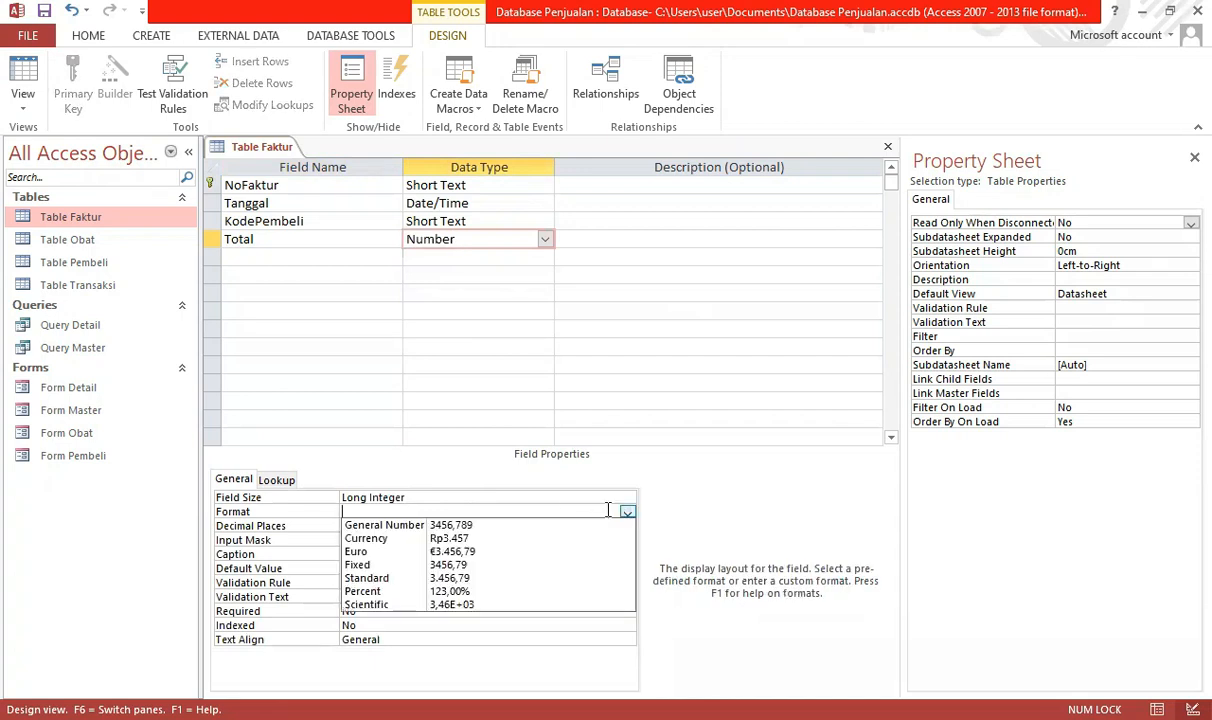
{"action": "left_click", "coordinate": [440, 578]}
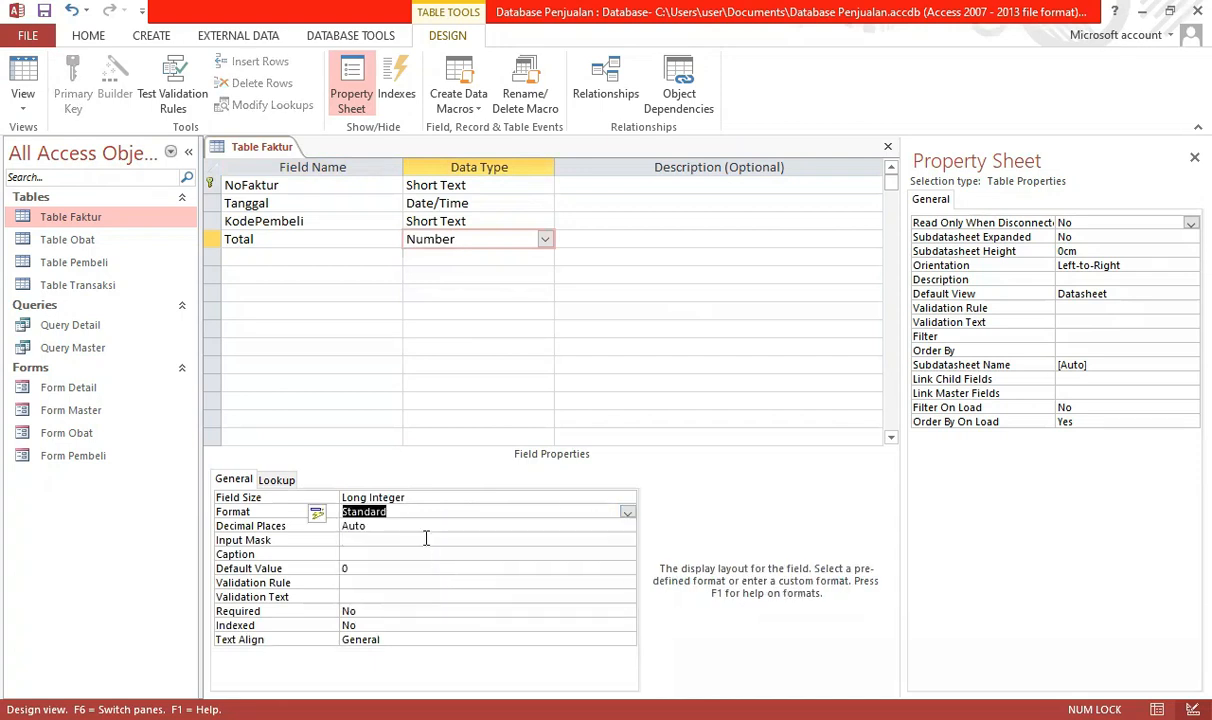
{"action": "left_click", "coordinate": [440, 525]}
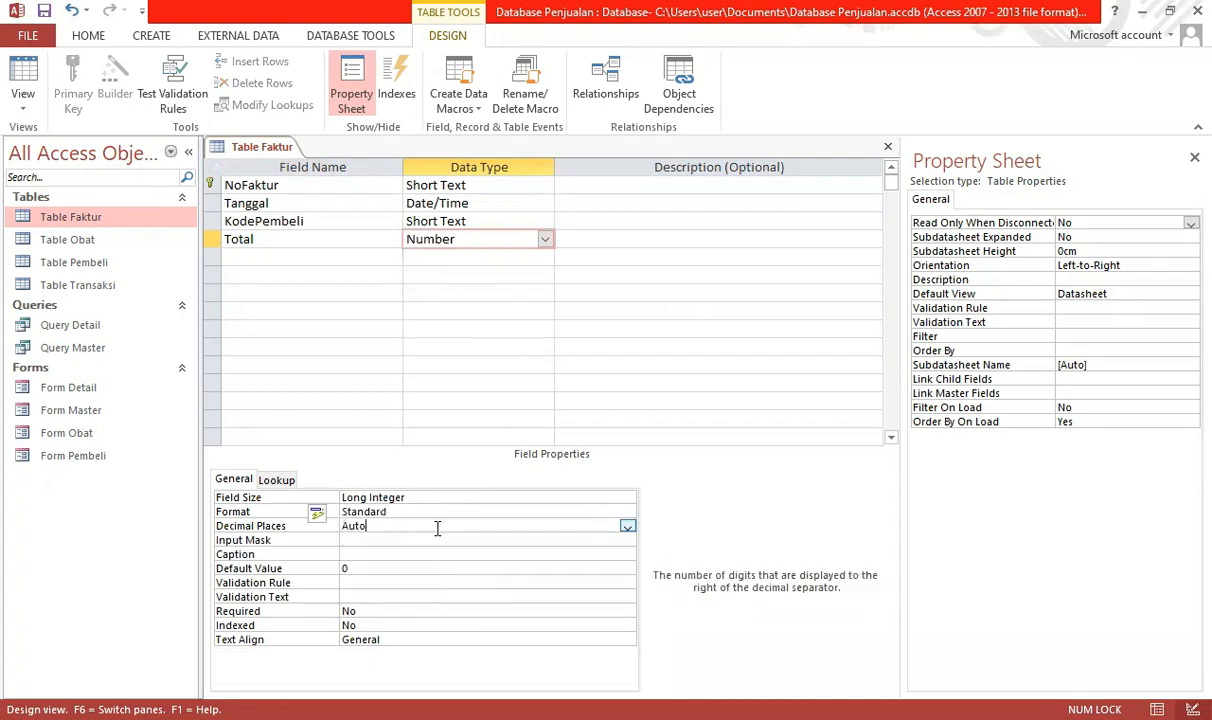
{"action": "left_click", "coordinate": [627, 527]}
{"action": "left_click", "coordinate": [399, 334]}
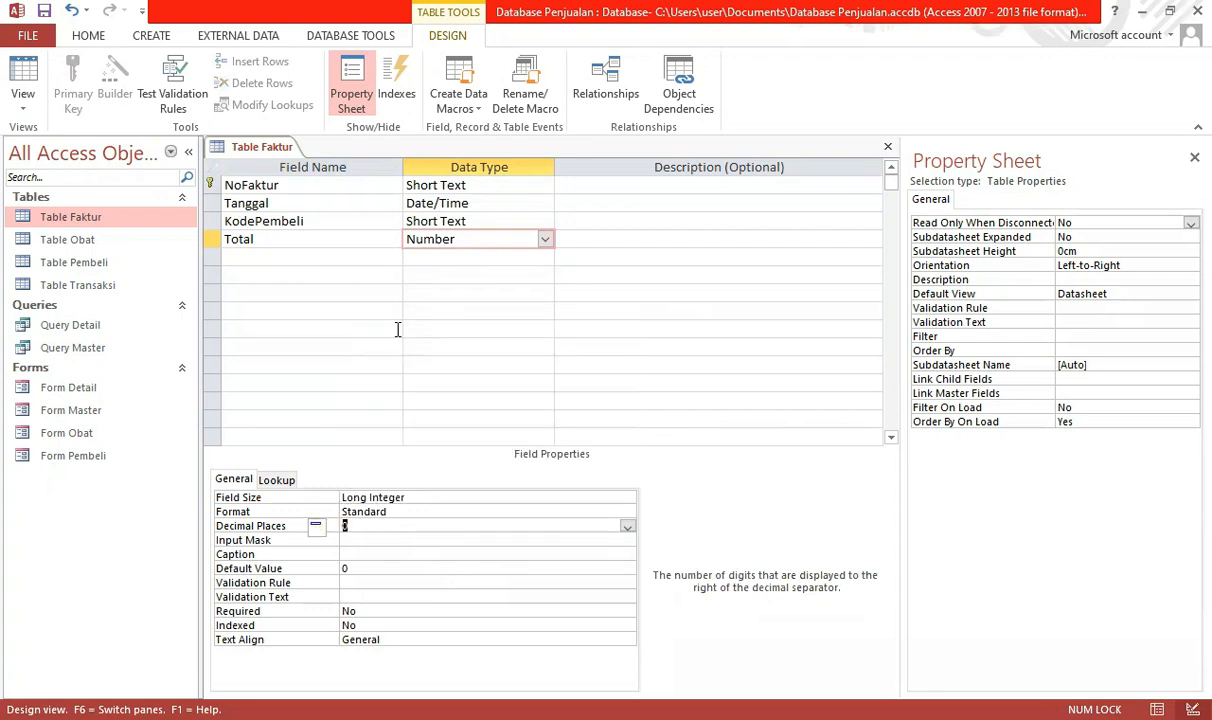
{"action": "left_click", "coordinate": [44, 11]}
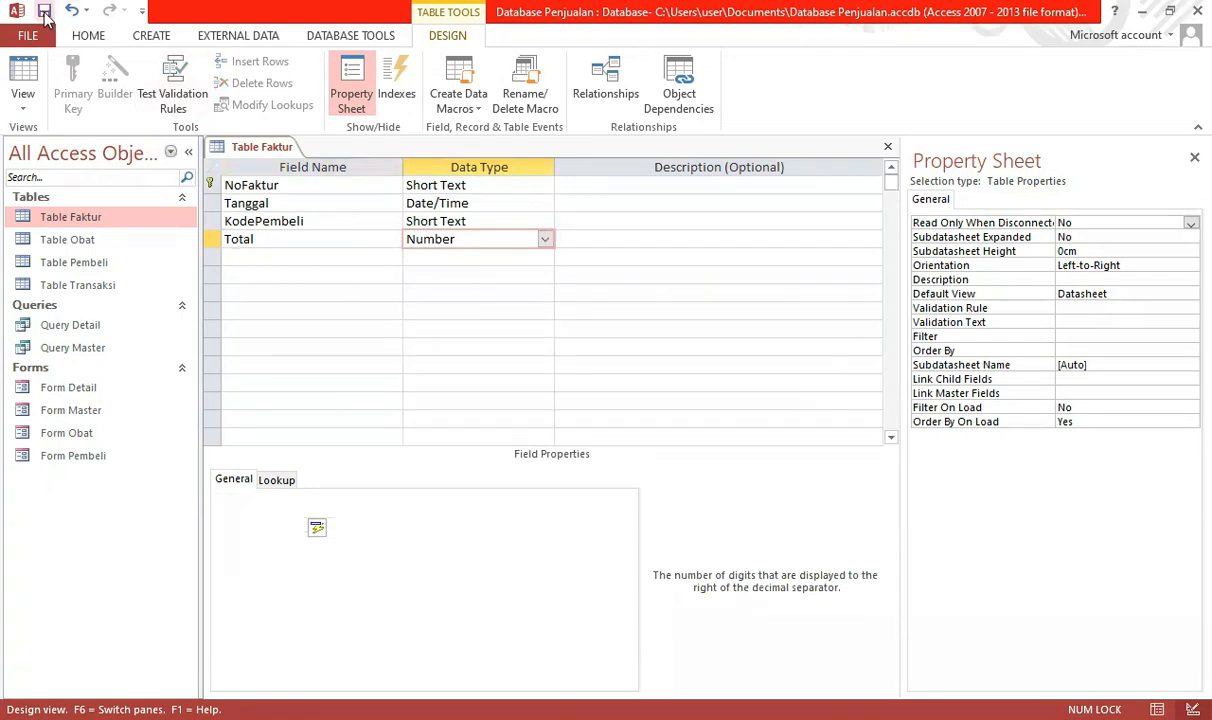
{"action": "left_click", "coordinate": [887, 146]}
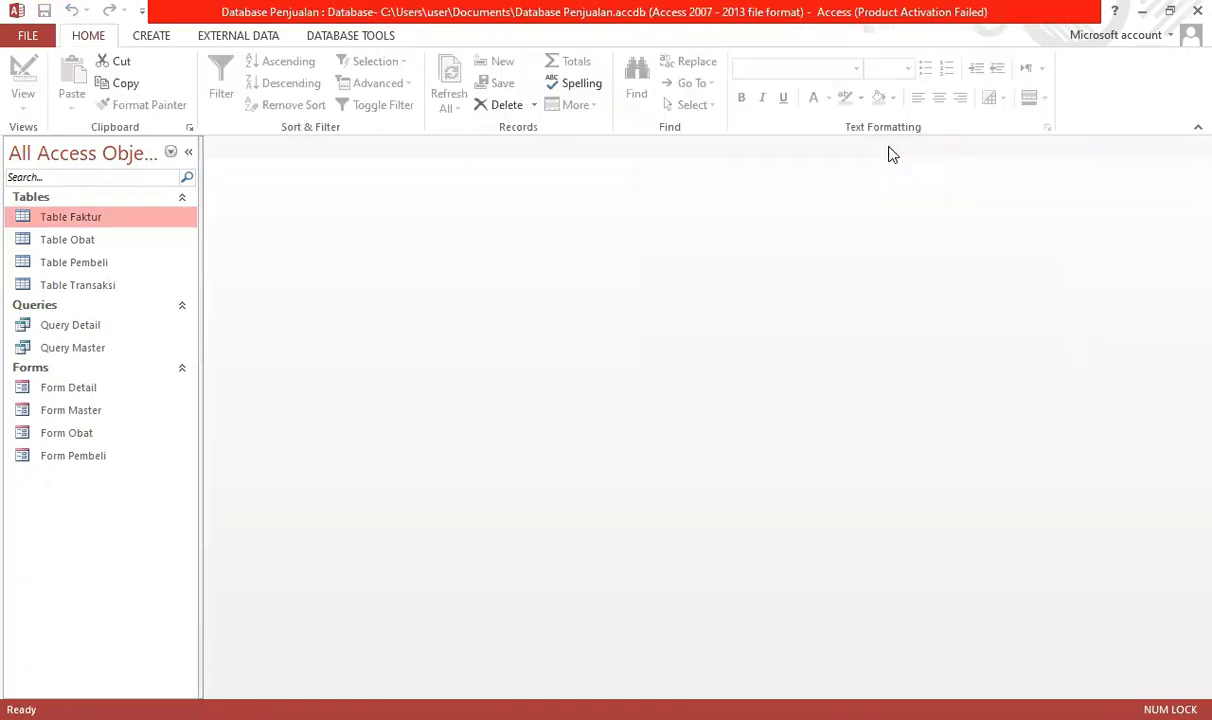
Open Form Master in Design View, check which fields are available to it, and close the form.
{"action": "double_click", "coordinate": [90, 412]}
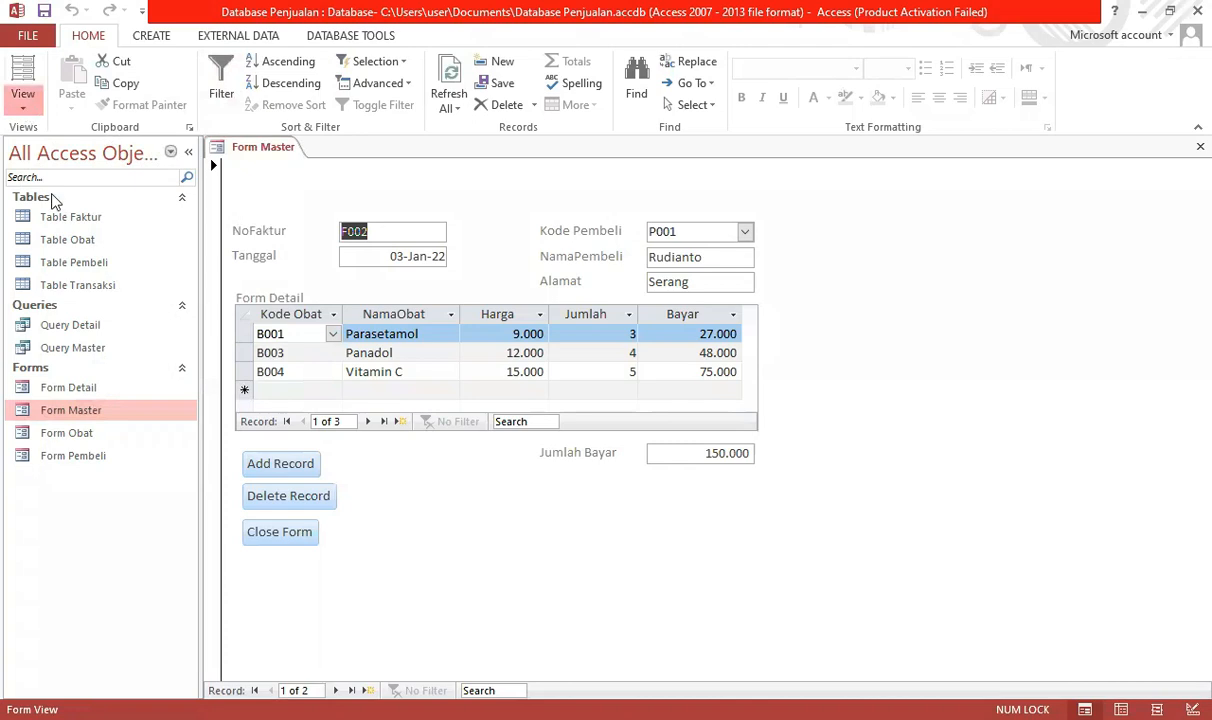
{"action": "left_click", "coordinate": [22, 95]}
{"action": "left_click", "coordinate": [70, 265]}
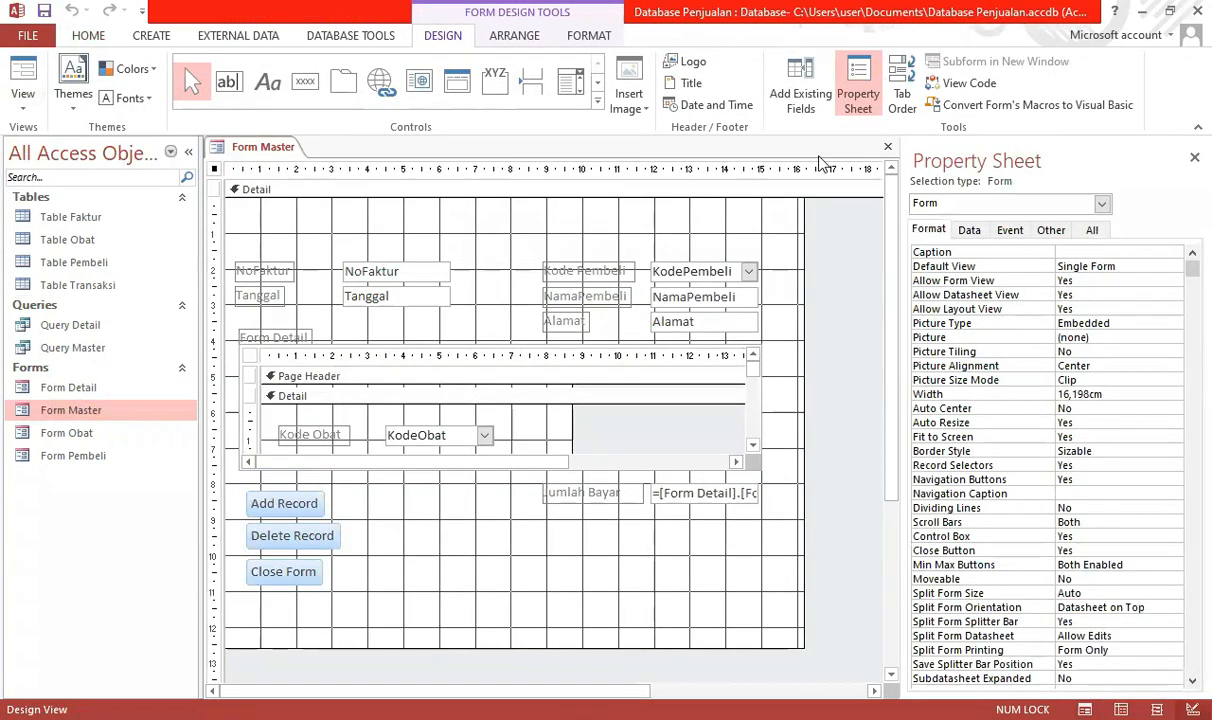
{"action": "left_click", "coordinate": [801, 75]}
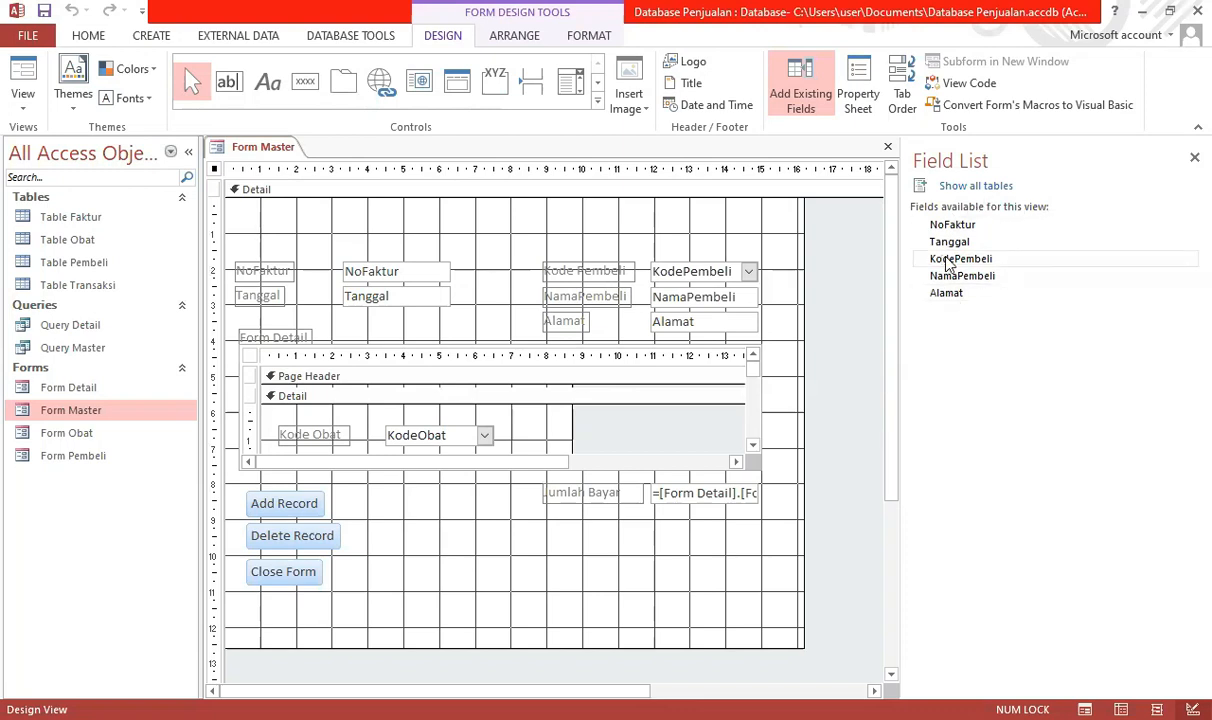
{"action": "left_click", "coordinate": [1192, 159]}
{"action": "left_click", "coordinate": [1186, 156]}
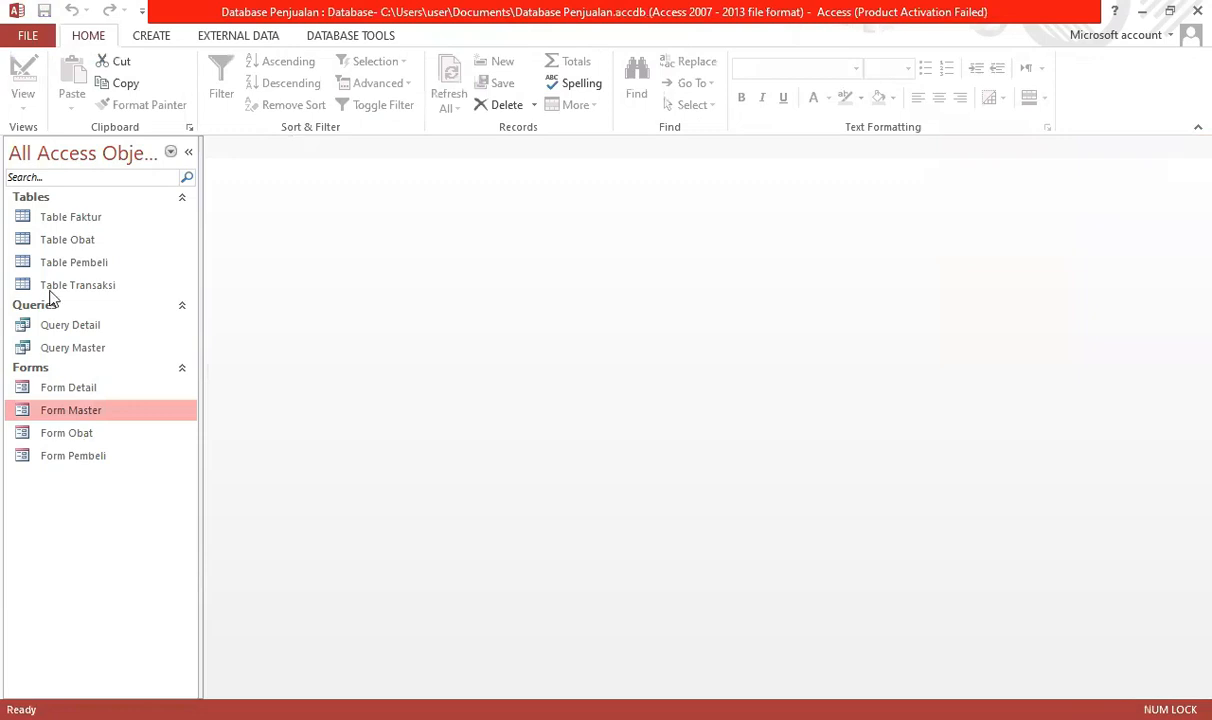
Open Query Master in Design View and add Table Faktur's Total field to the query grid after Alamat.
{"action": "double_click", "coordinate": [50, 347]}
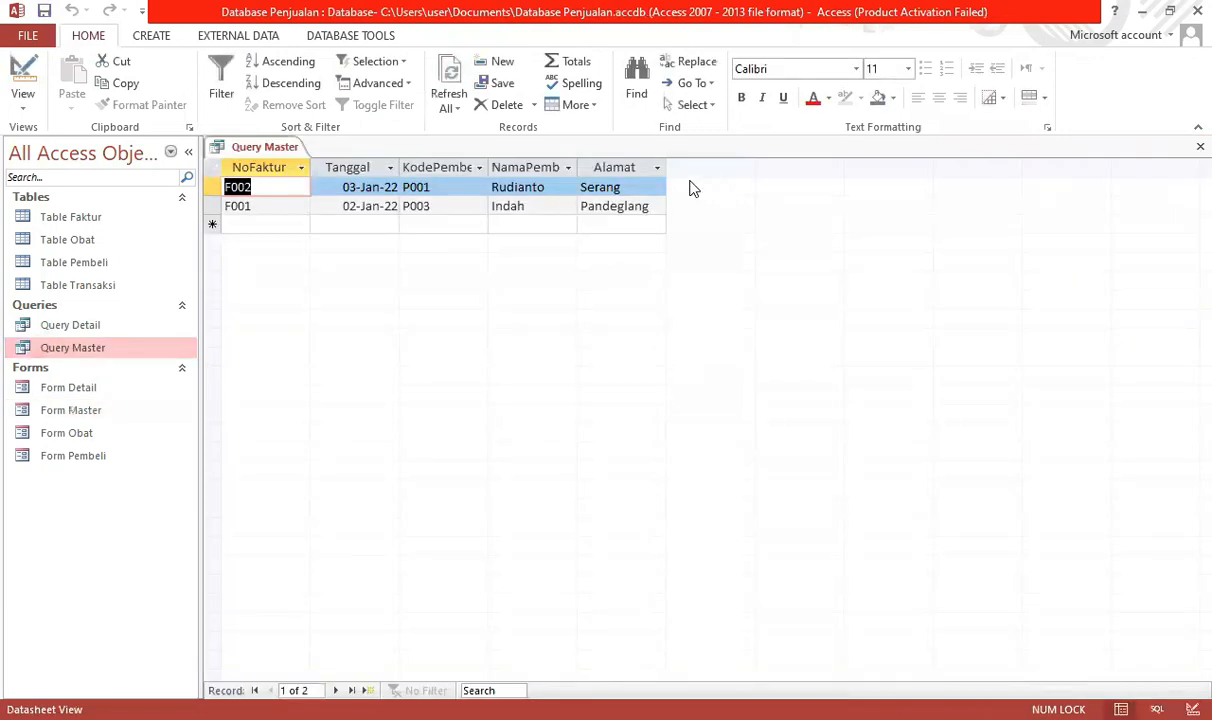
{"action": "left_click", "coordinate": [24, 68]}
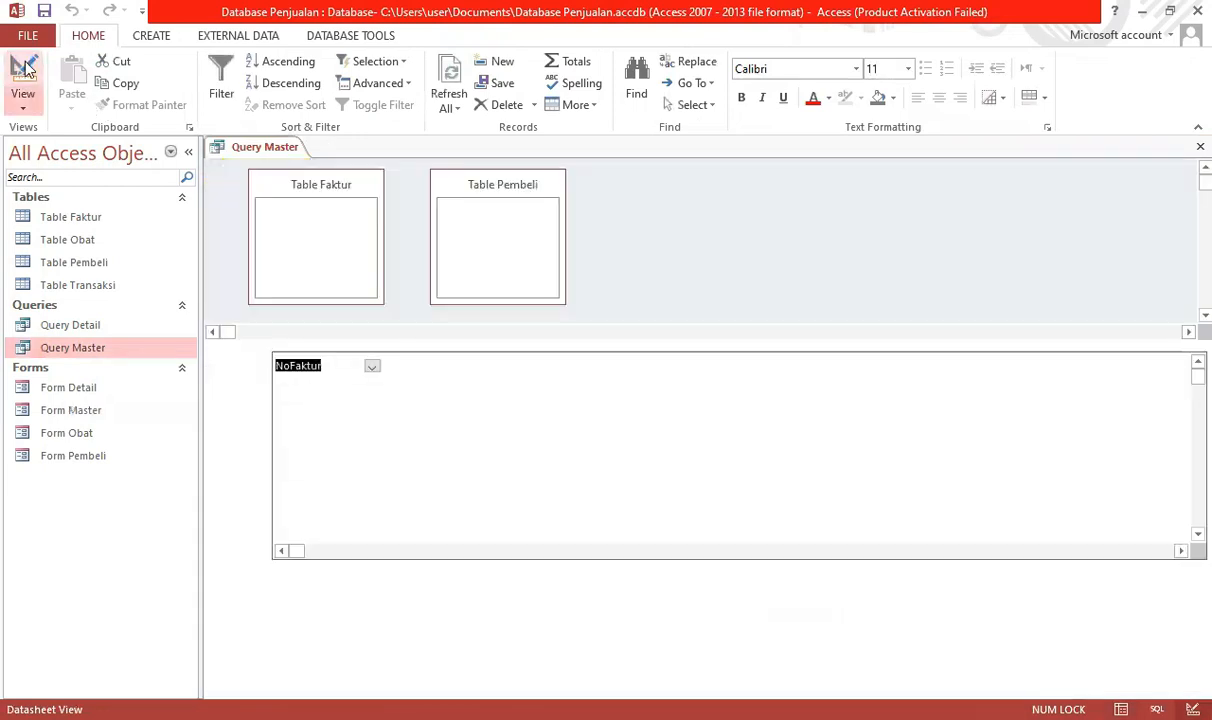
{"action": "left_click_drag", "start_coordinate": [307, 281], "coordinate": [841, 372]}
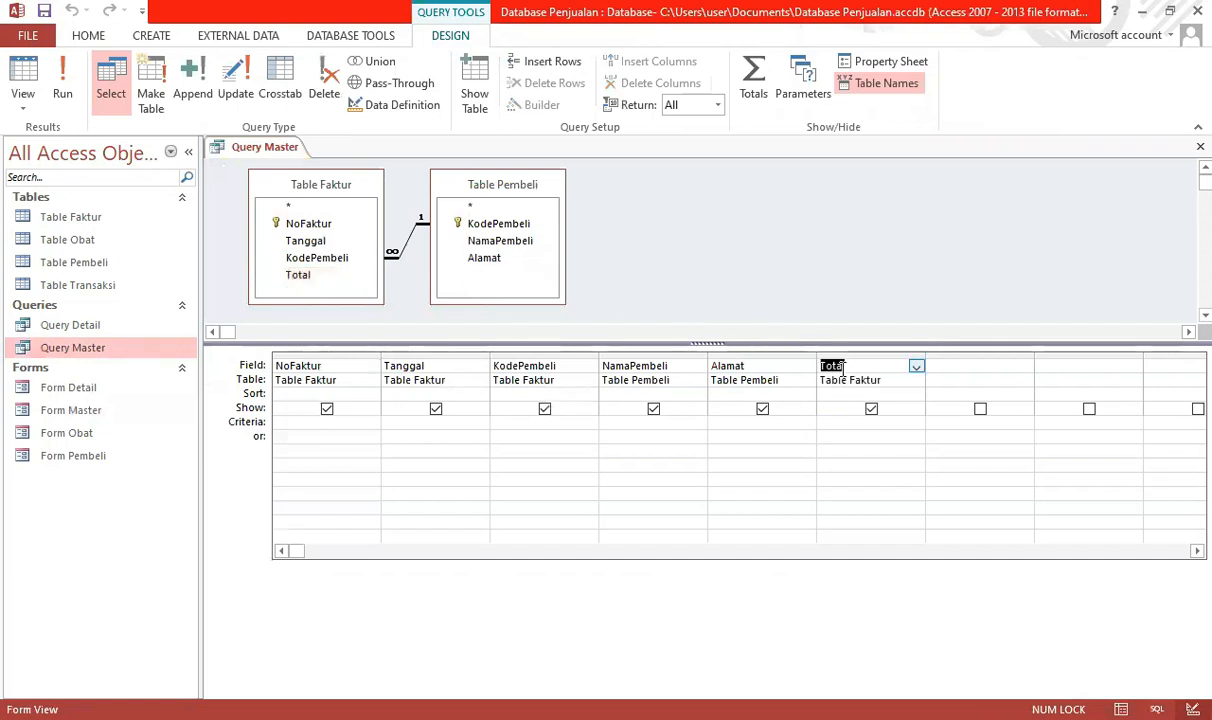
Save and close Query Master, and open Form Master in Design View.
{"action": "left_click", "coordinate": [44, 11]}
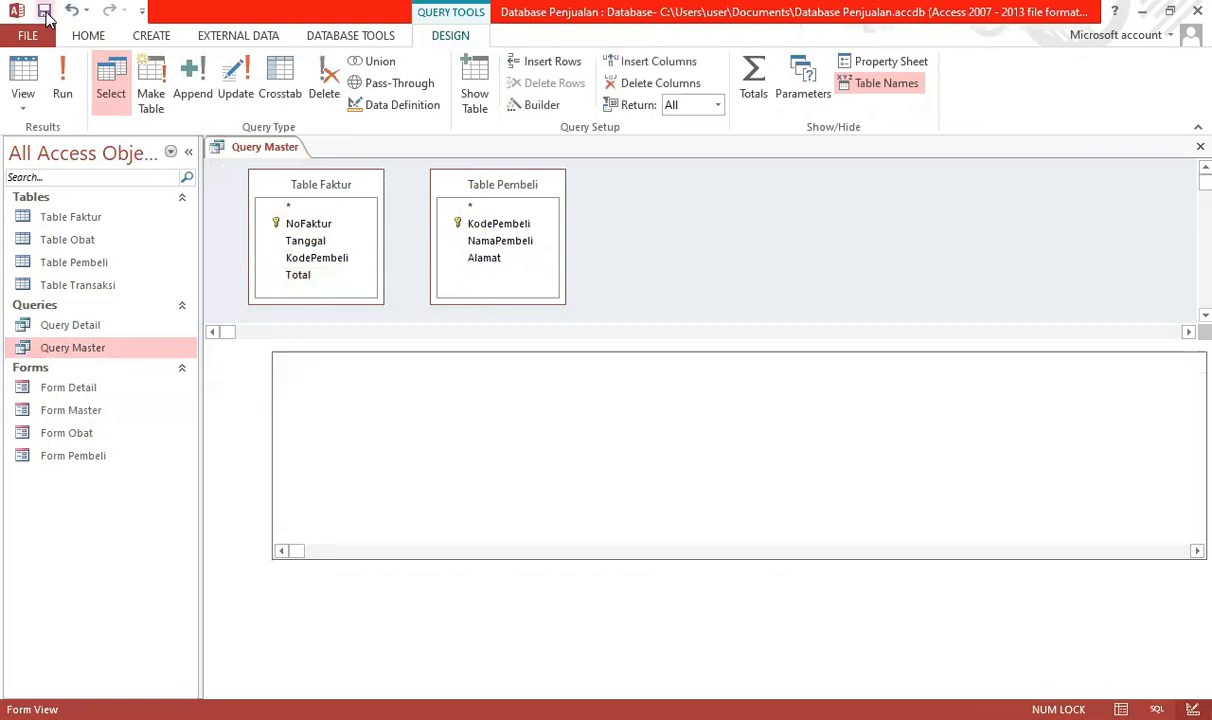
{"action": "left_click", "coordinate": [1198, 149]}
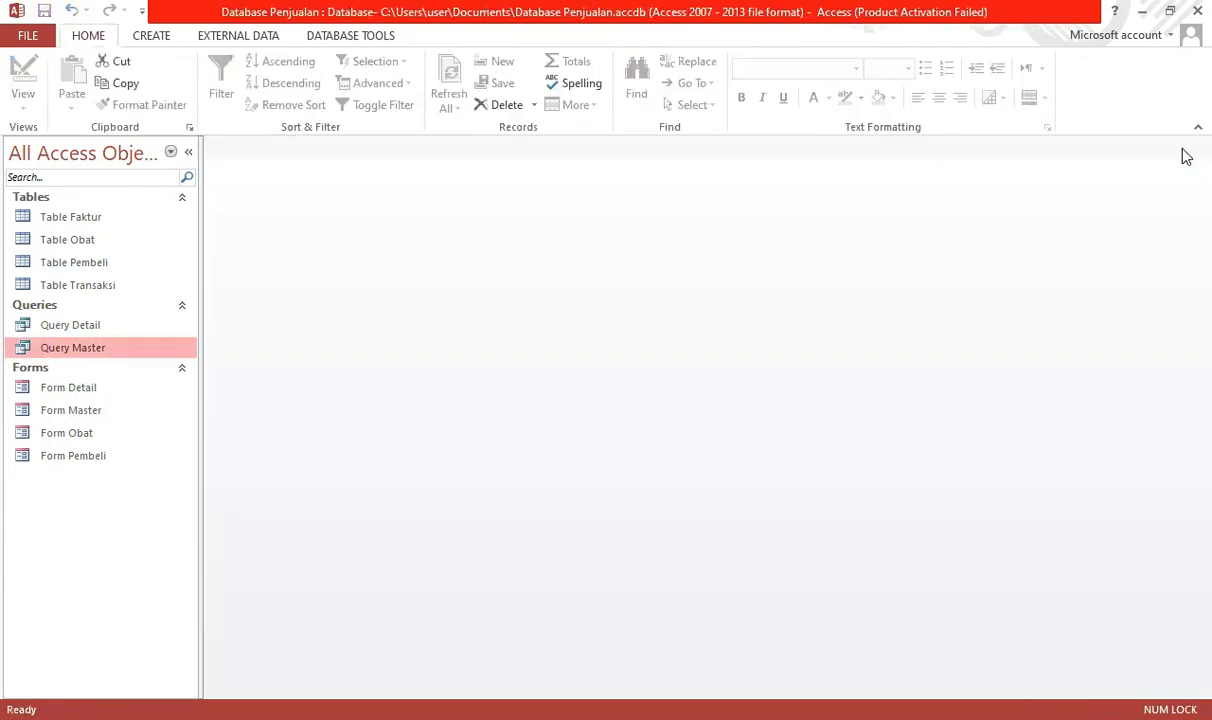
{"action": "double_click", "coordinate": [98, 410]}
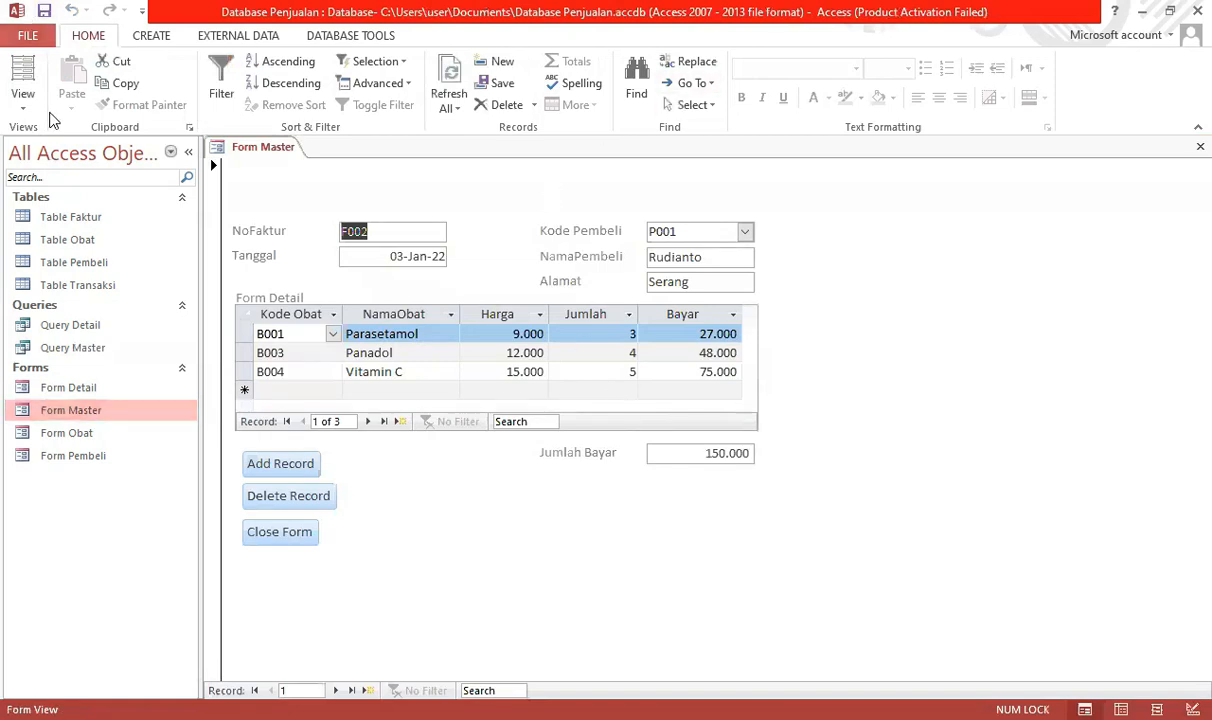
{"action": "left_click", "coordinate": [24, 106]}
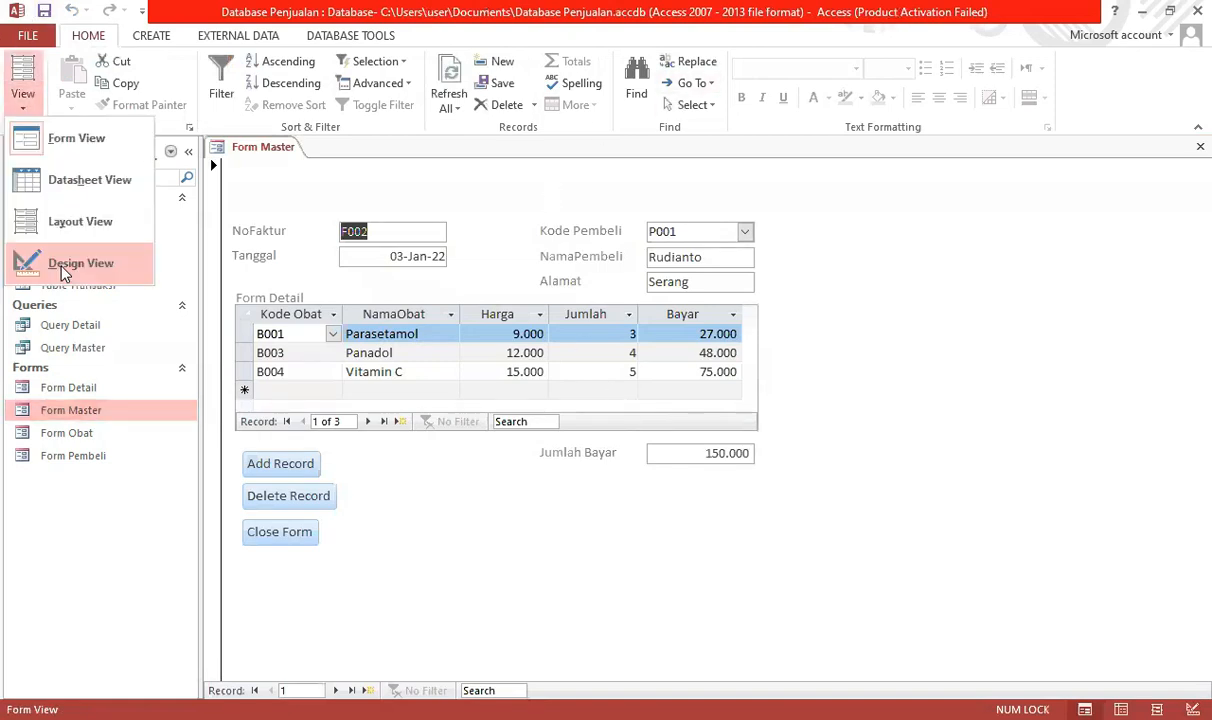
{"action": "left_click", "coordinate": [61, 266]}
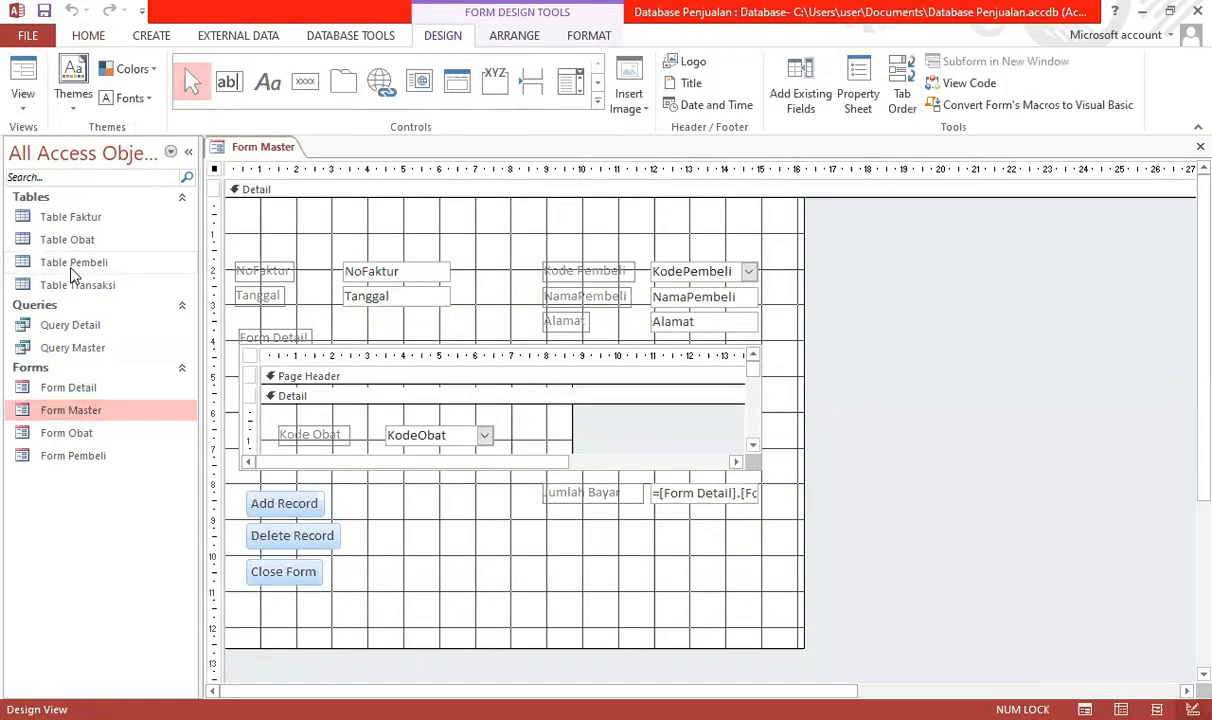
Add the Total field from the available fields to the form, directly below the Jumlah Bayar text box.
{"action": "left_click", "coordinate": [800, 85]}
{"action": "left_click", "coordinate": [945, 311]}
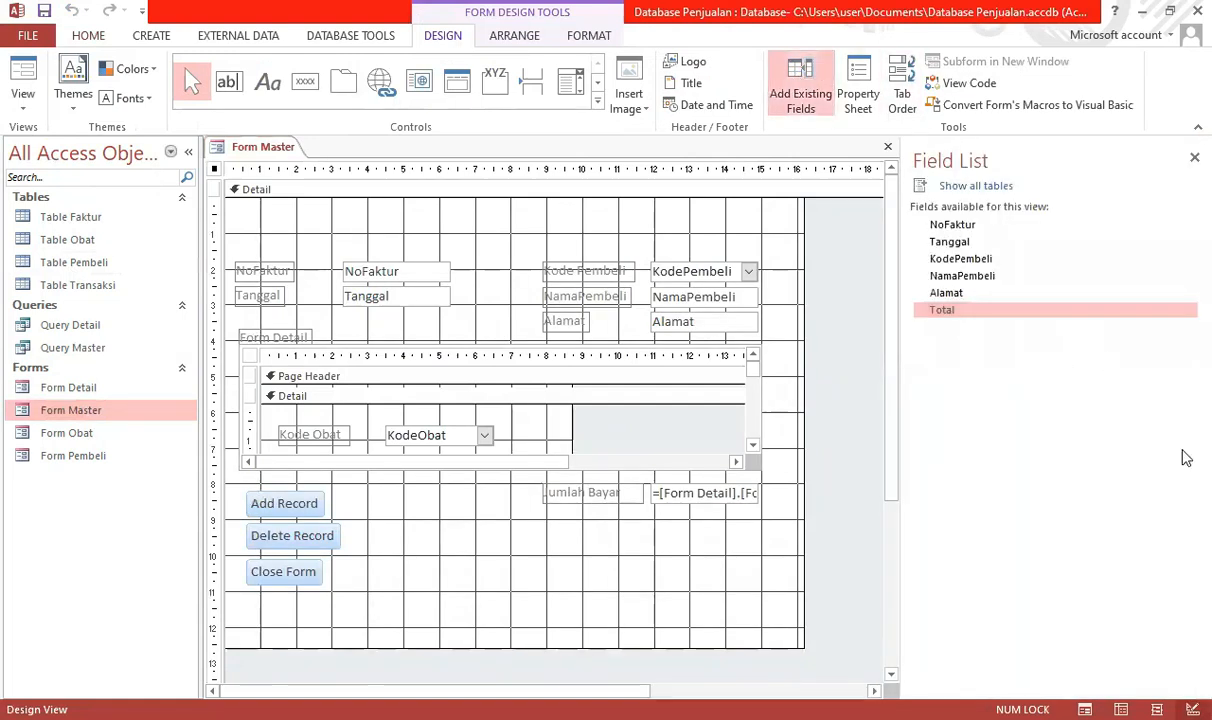
{"action": "left_click_drag", "start_coordinate": [940, 316], "coordinate": [655, 521]}
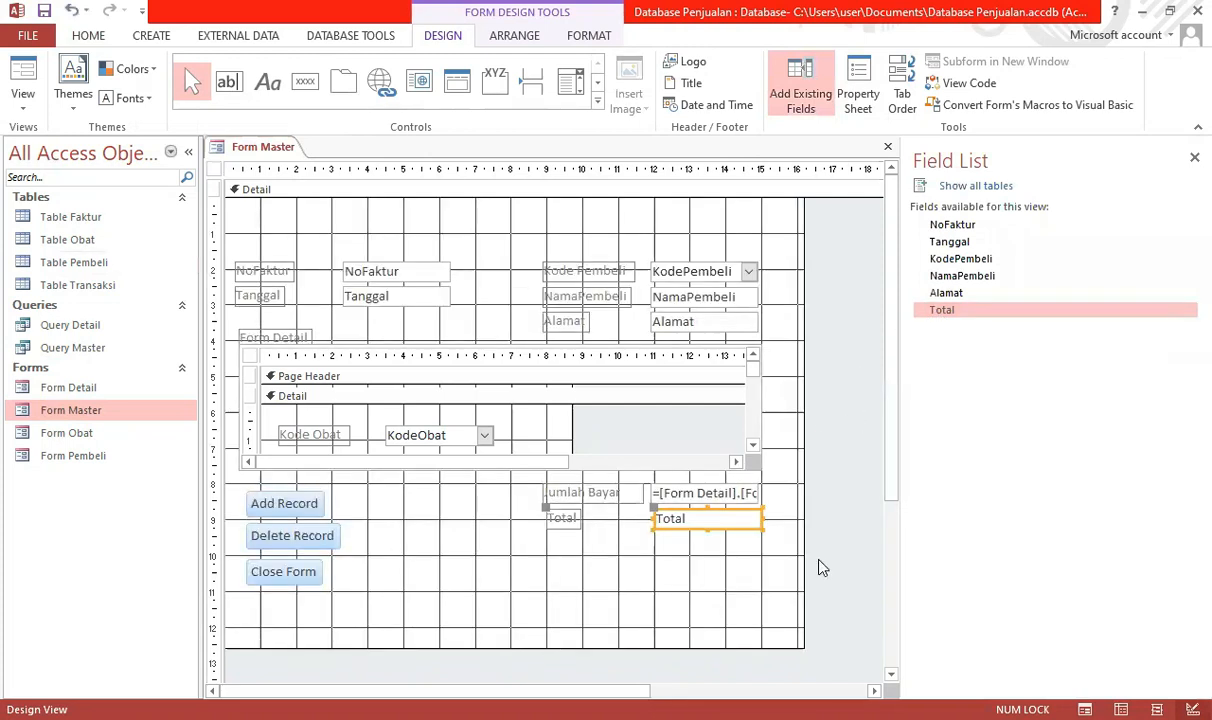
{"action": "left_click", "coordinate": [687, 572]}
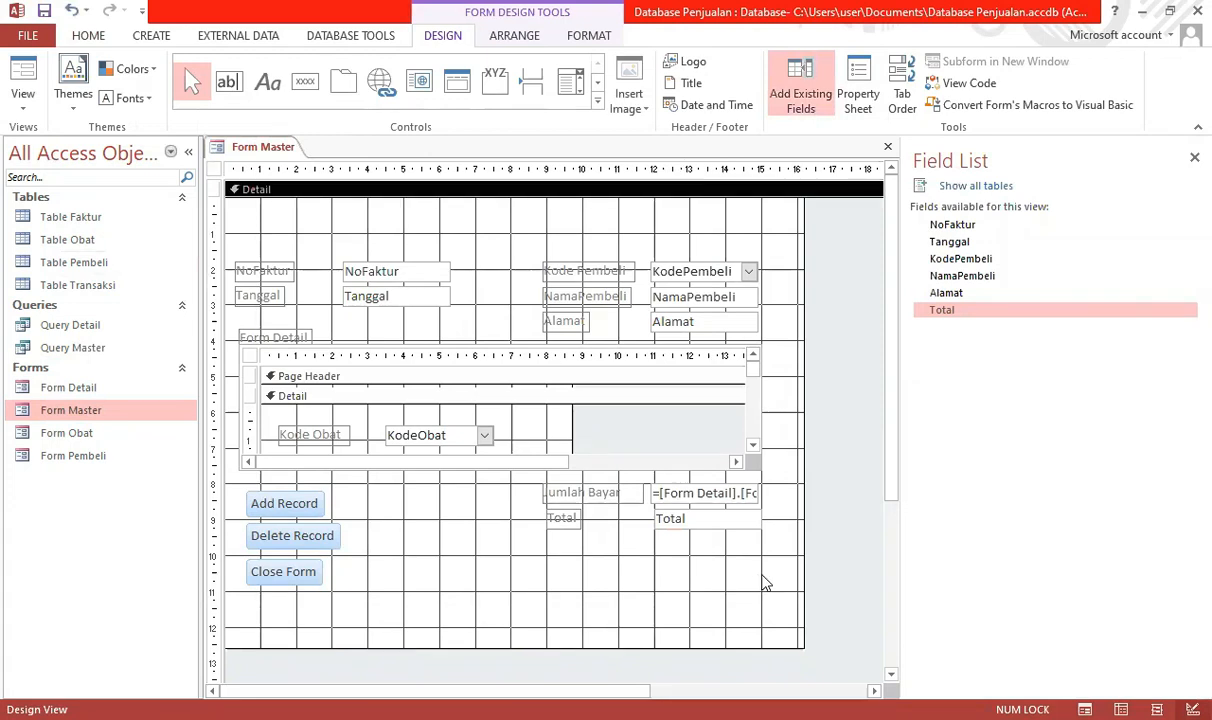
Change the caption of the Total field's label to Total Bayar.
{"action": "left_click", "coordinate": [570, 519]}
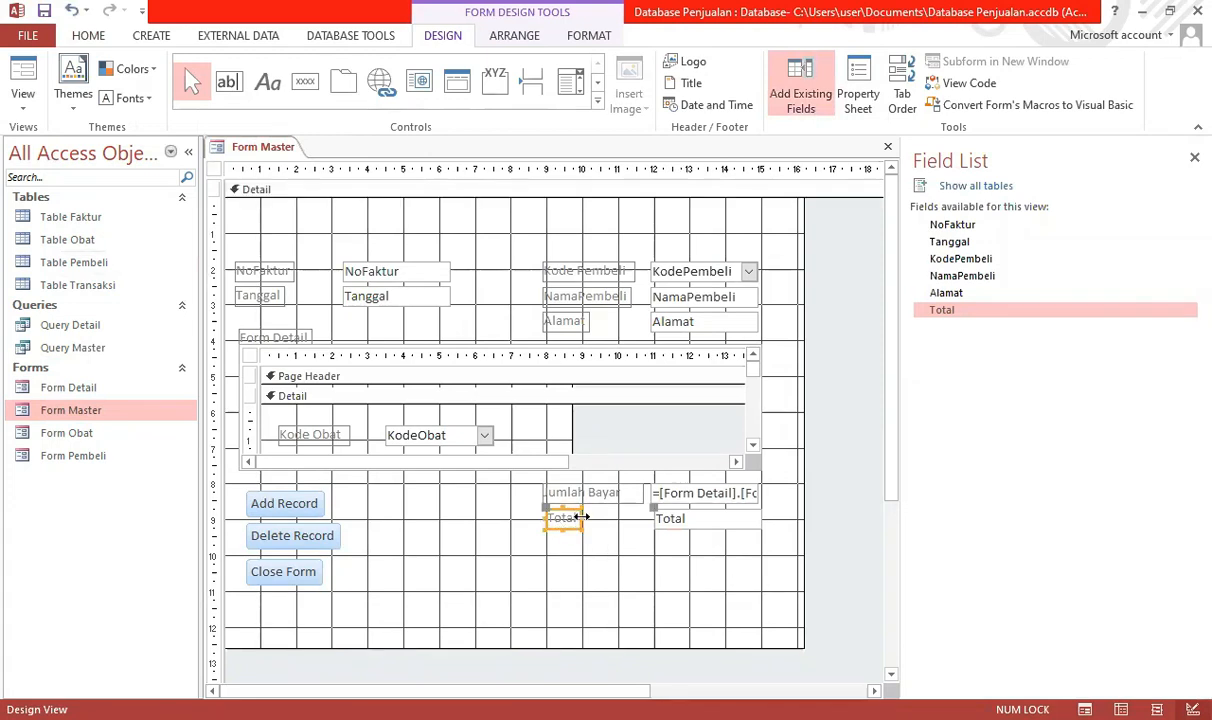
{"action": "left_click_drag", "start_coordinate": [602, 517], "coordinate": [604, 516]}
{"action": "left_click", "coordinate": [611, 521]}
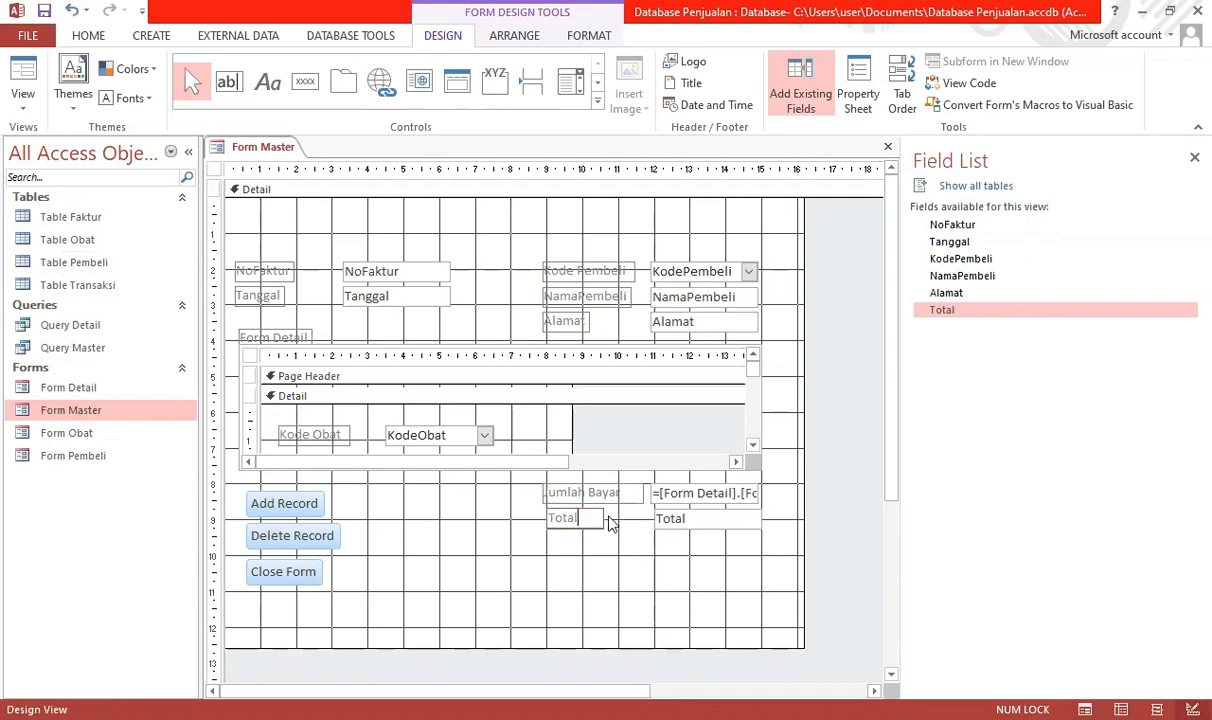
{"action": "type", "text": "Bayar"}
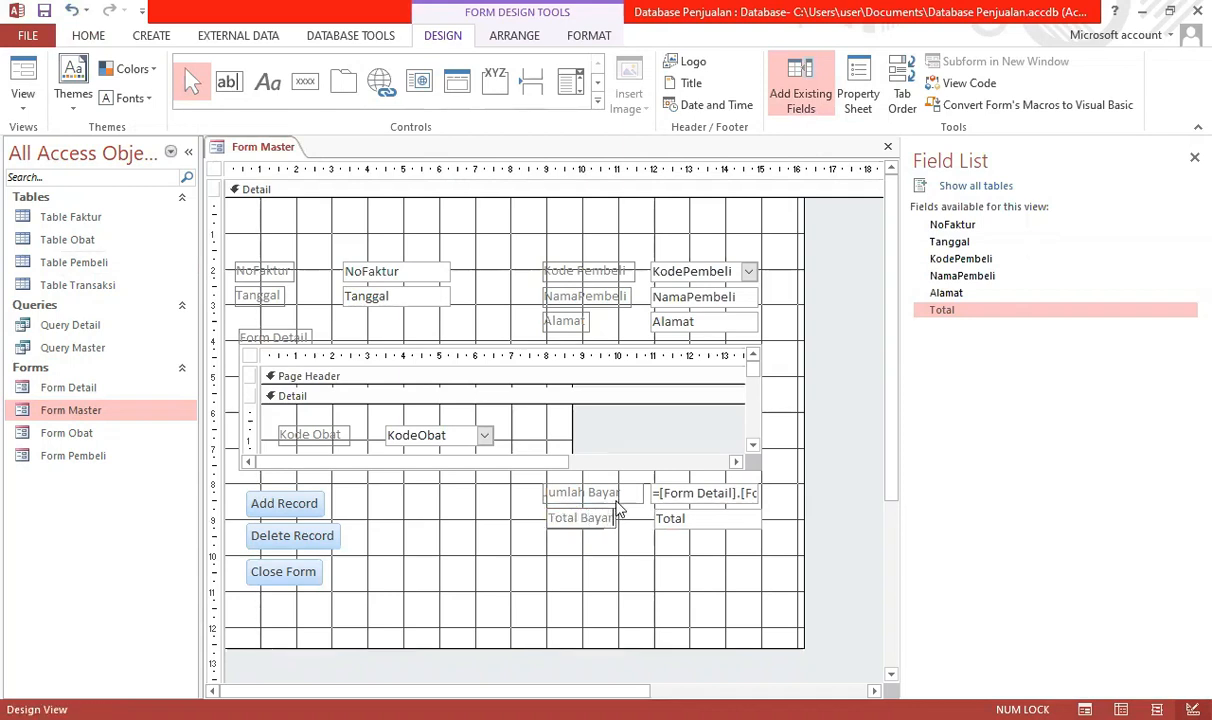
{"action": "left_click", "coordinate": [668, 548]}
Nudge the Total text box and its label into alignment with the Jumlah Bayar controls above.
{"action": "left_click", "coordinate": [673, 520]}
{"action": "left_click", "coordinate": [693, 518]}
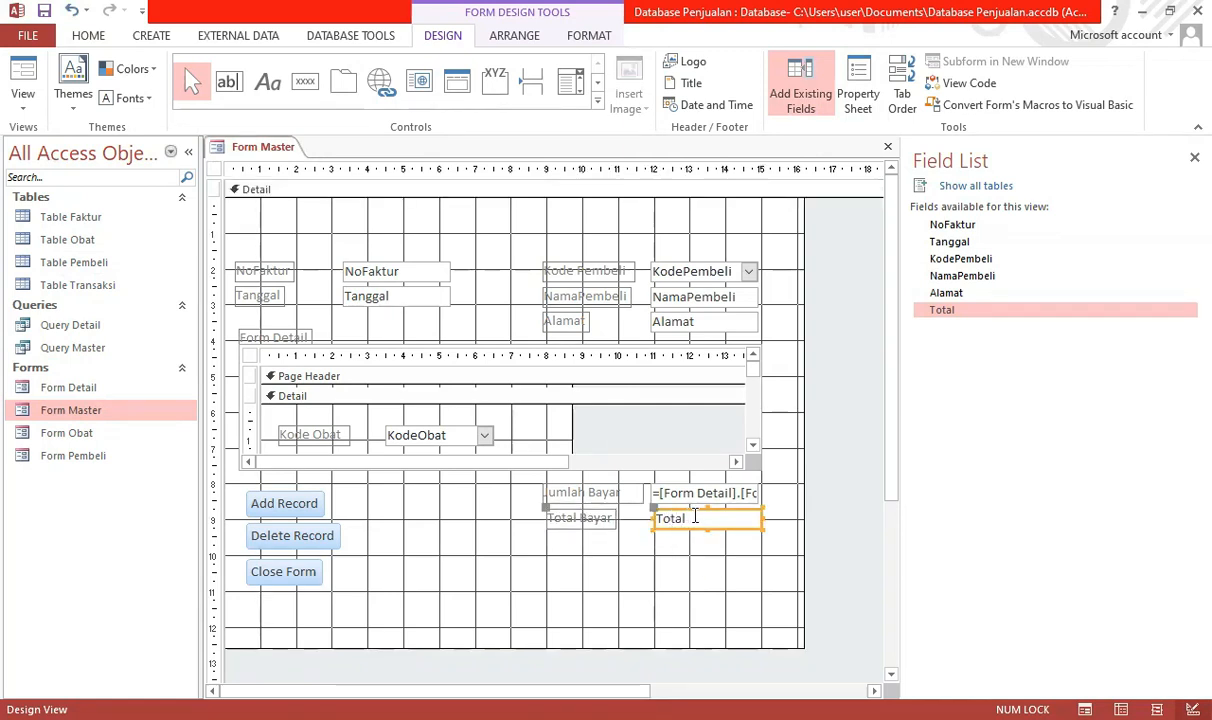
{"action": "key", "text": "Left"}
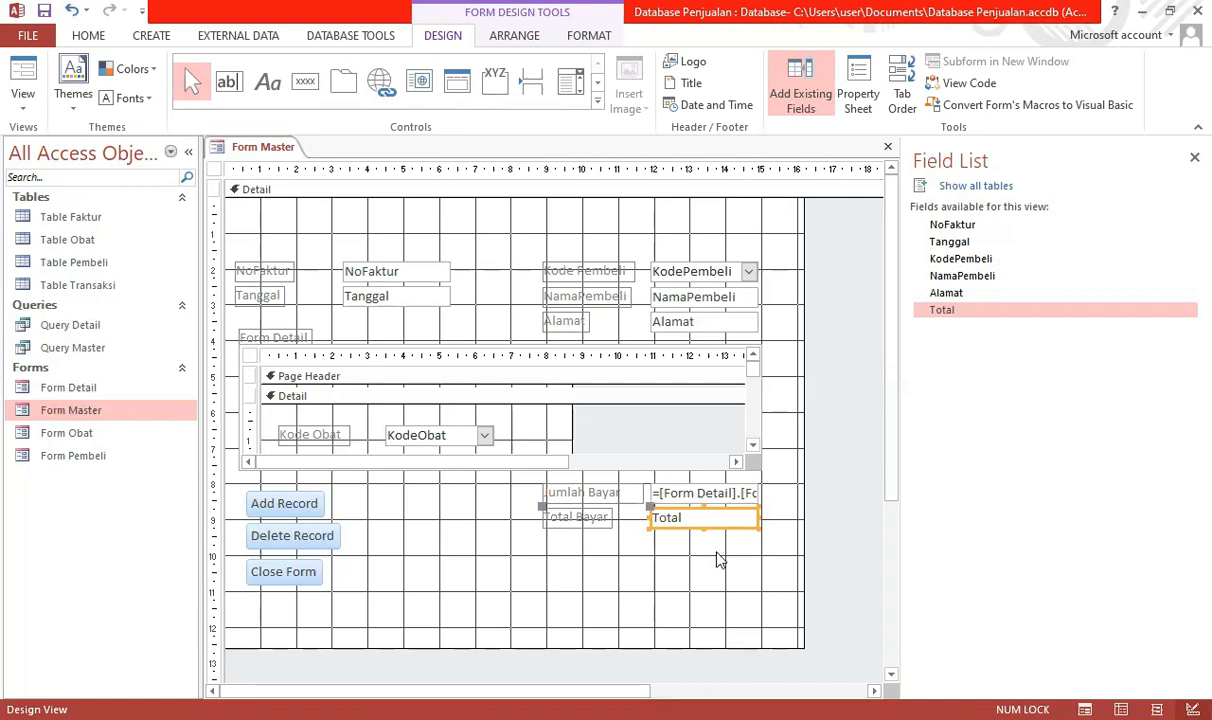
{"action": "left_click", "coordinate": [718, 559]}
{"action": "left_click", "coordinate": [682, 518]}
{"action": "left_click", "coordinate": [665, 577]}
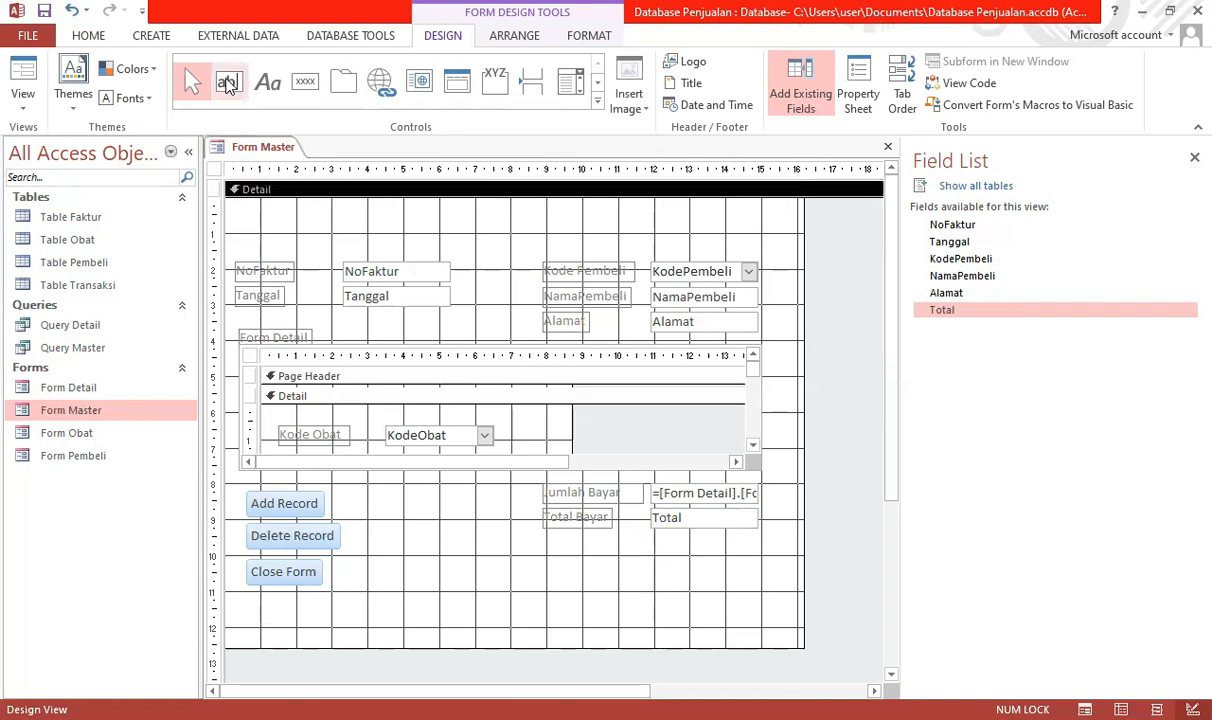
Add an unbound text box below the Total text box and nudge it up to match the spacing of the controls above.
{"action": "left_click", "coordinate": [228, 84]}
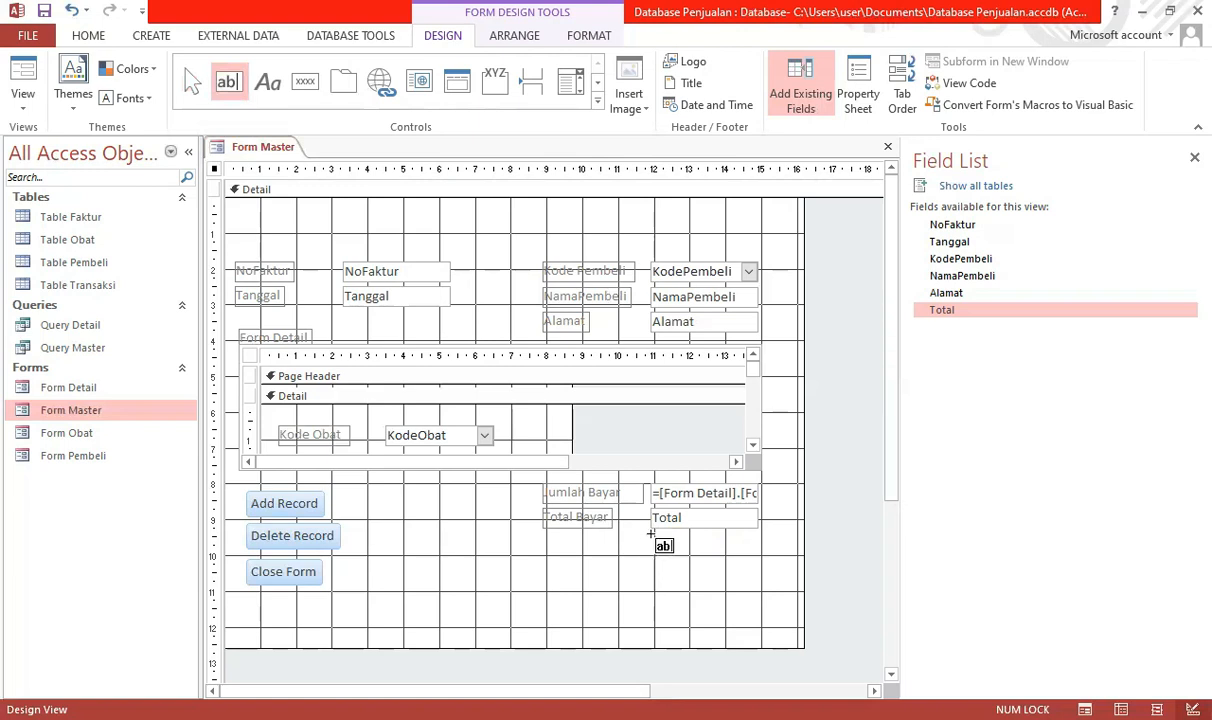
{"action": "left_click", "coordinate": [651, 535]}
{"action": "left_click", "coordinate": [785, 585]}
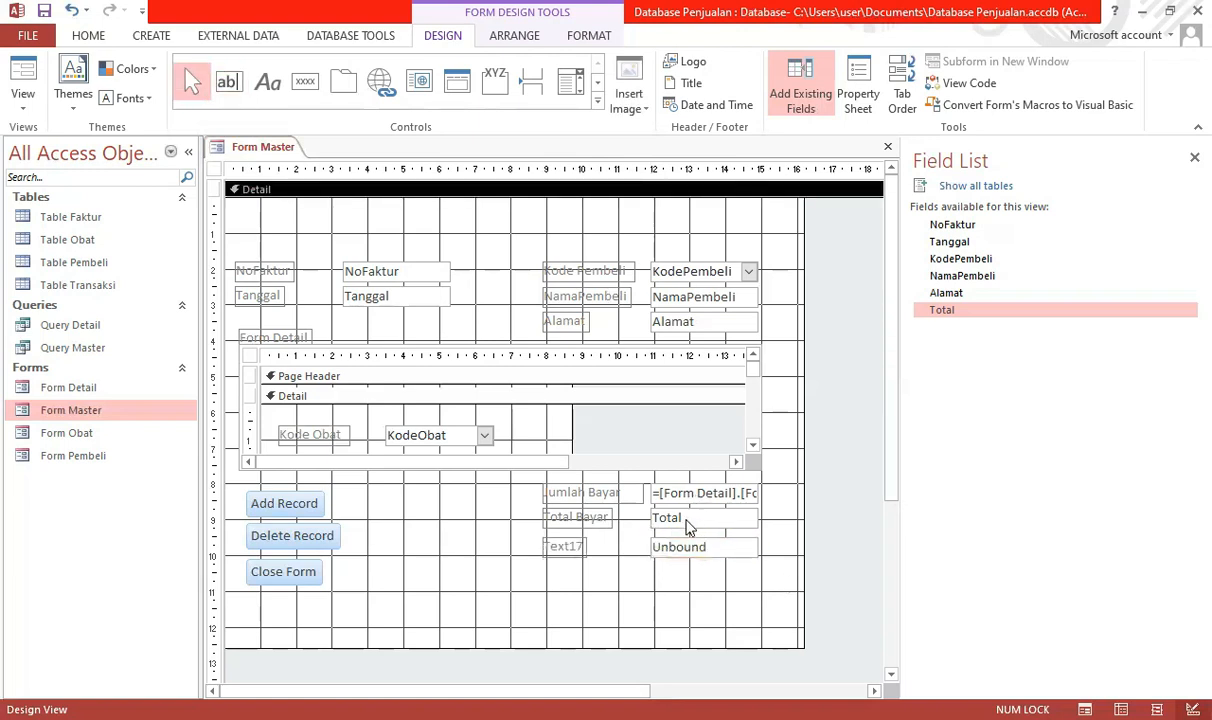
{"action": "left_click", "coordinate": [686, 494]}
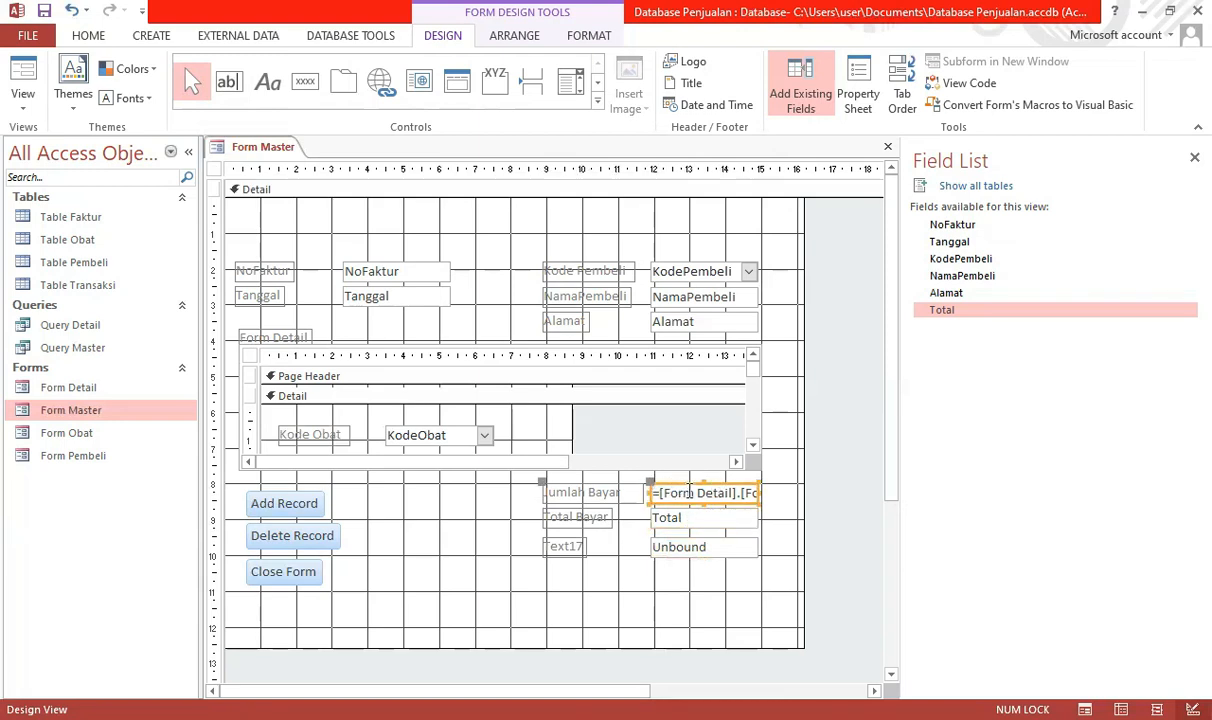
{"action": "left_click", "coordinate": [662, 547]}
{"action": "key", "text": "Up"}
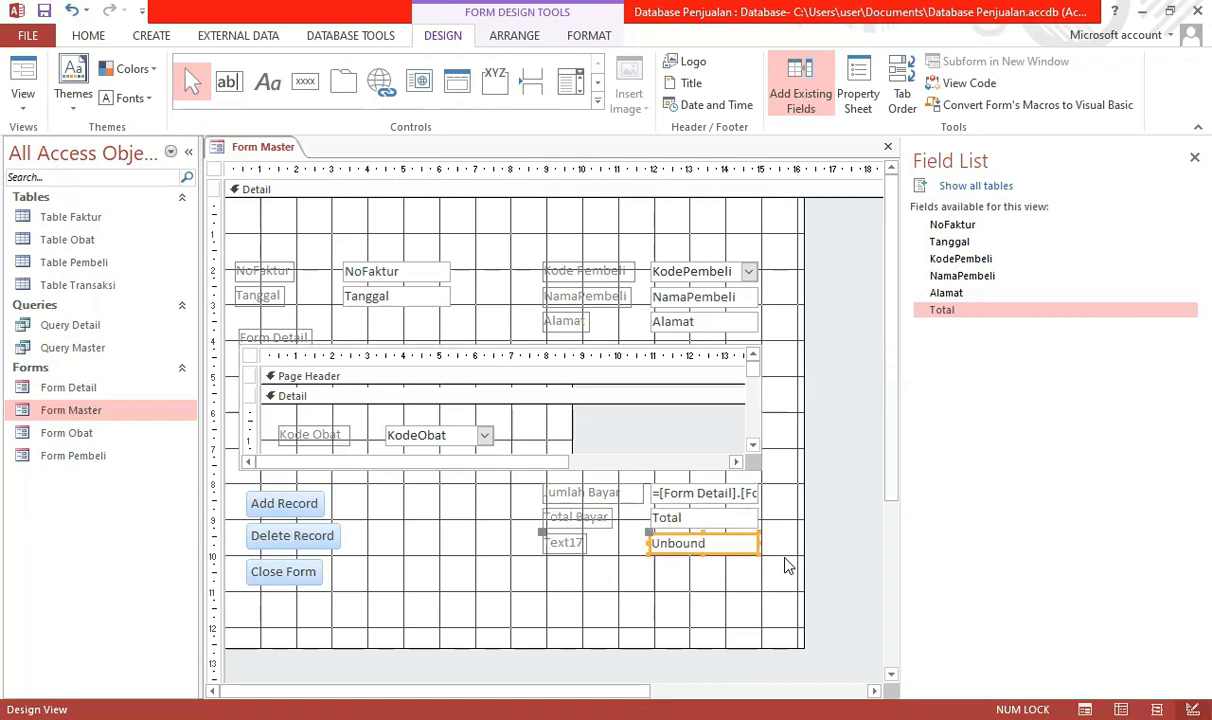
{"action": "left_click", "coordinate": [714, 597]}
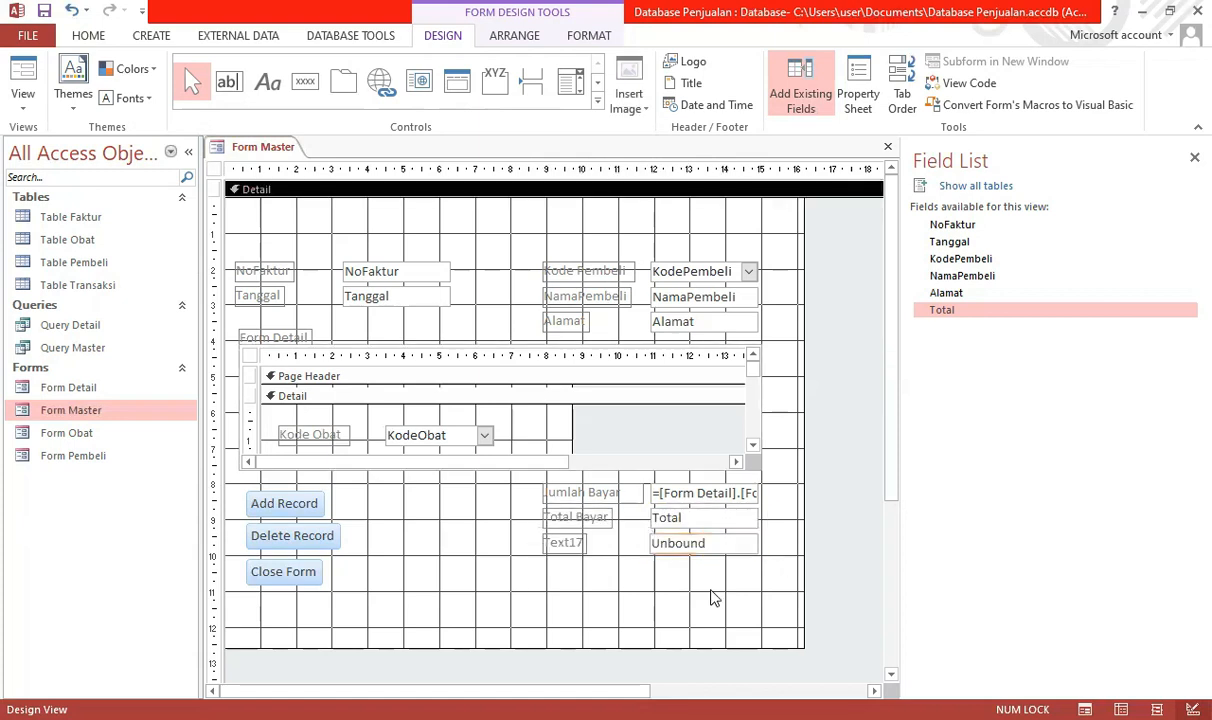
Set the Name property of the Jumlah Bayar text box to TJumlah.
{"action": "left_click", "coordinate": [660, 492]}
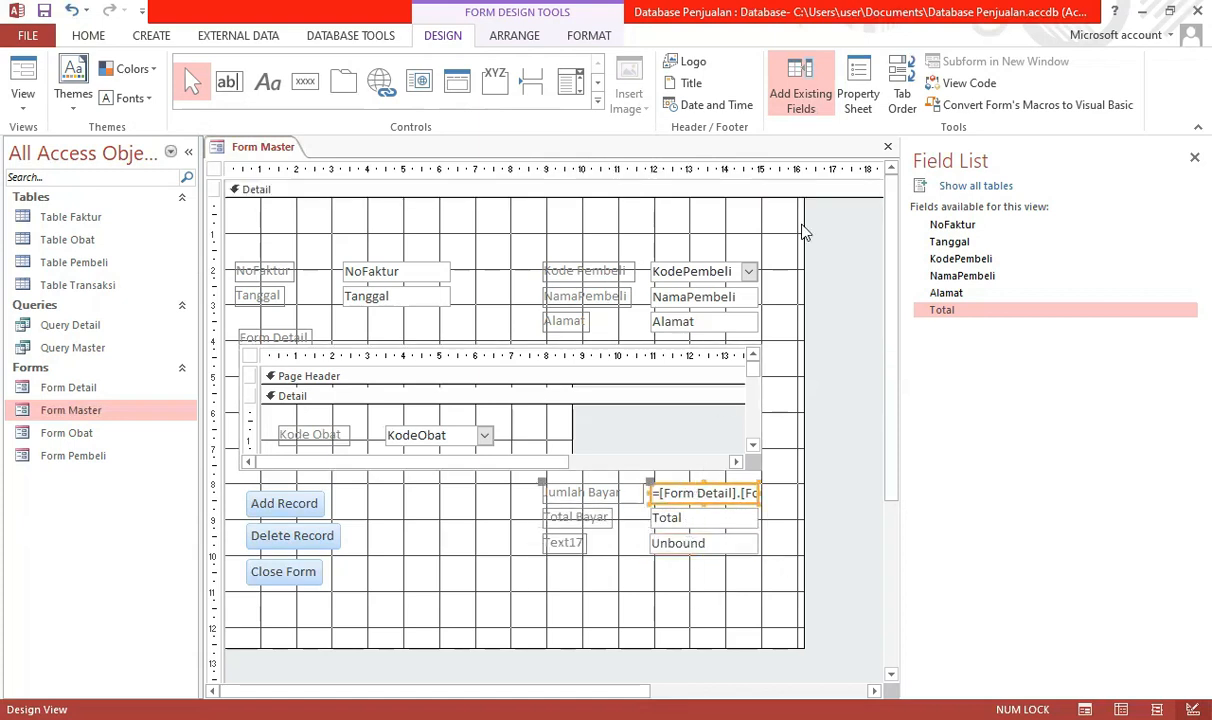
{"action": "left_click", "coordinate": [860, 86]}
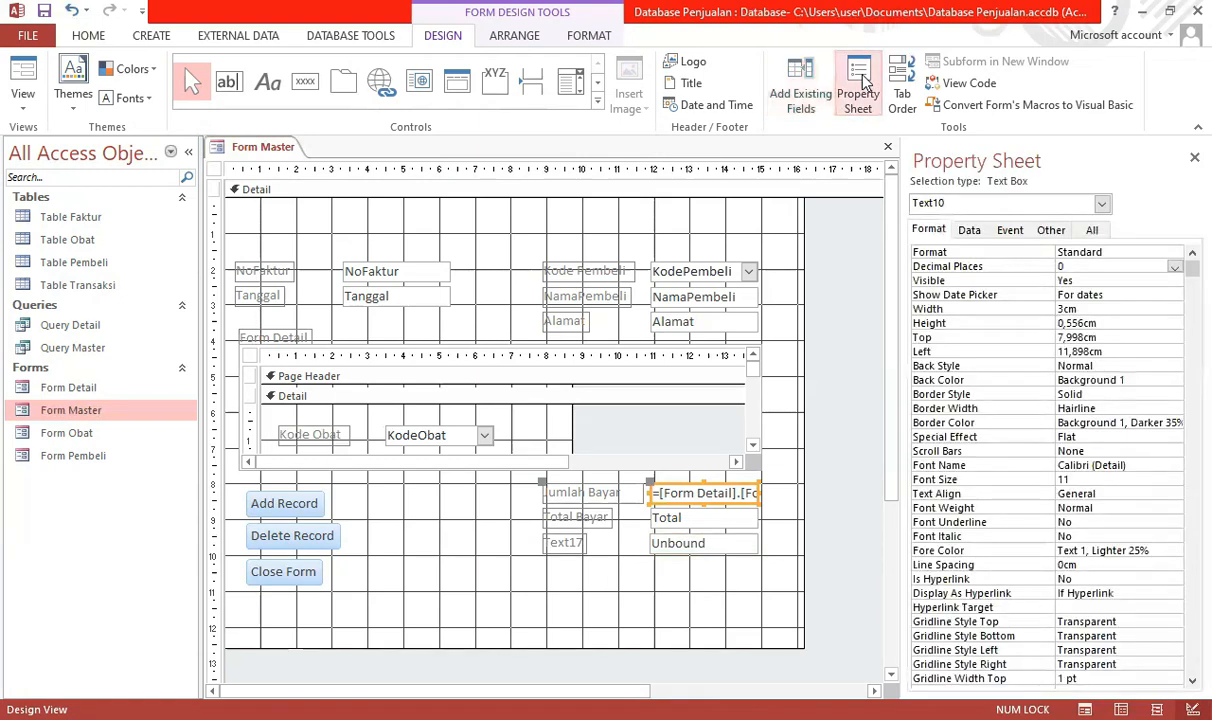
{"action": "left_click", "coordinate": [1053, 231]}
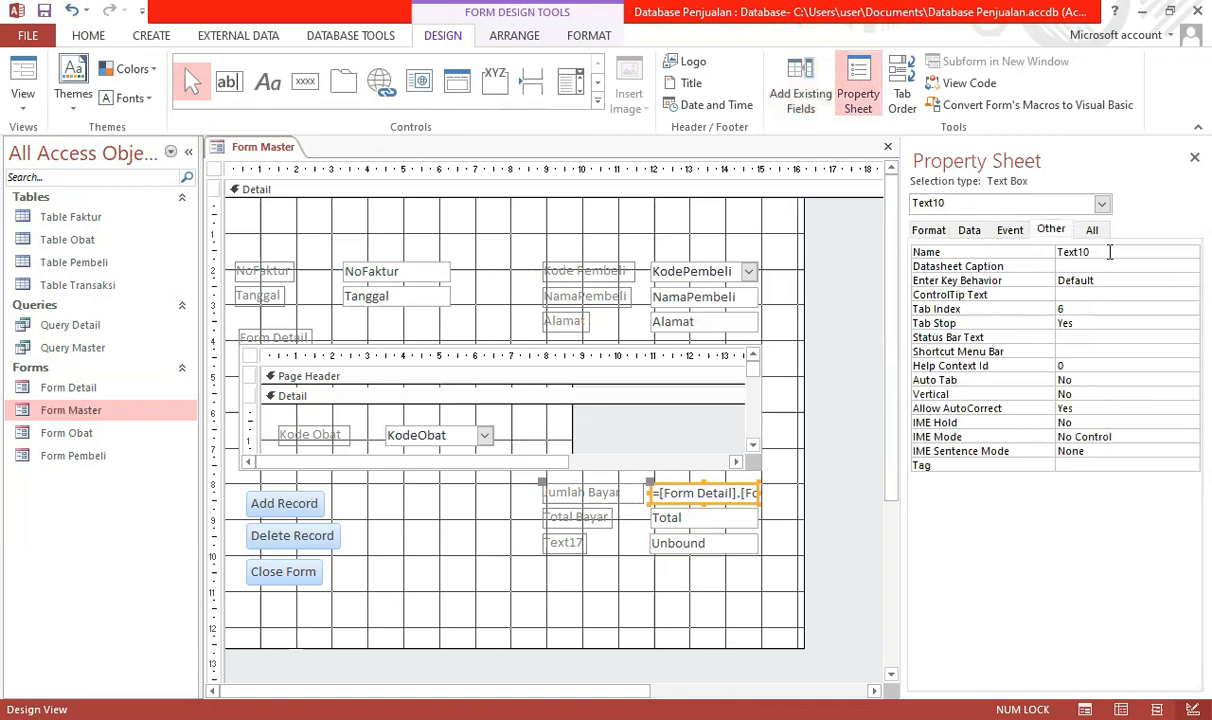
{"action": "left_click", "coordinate": [1146, 256]}
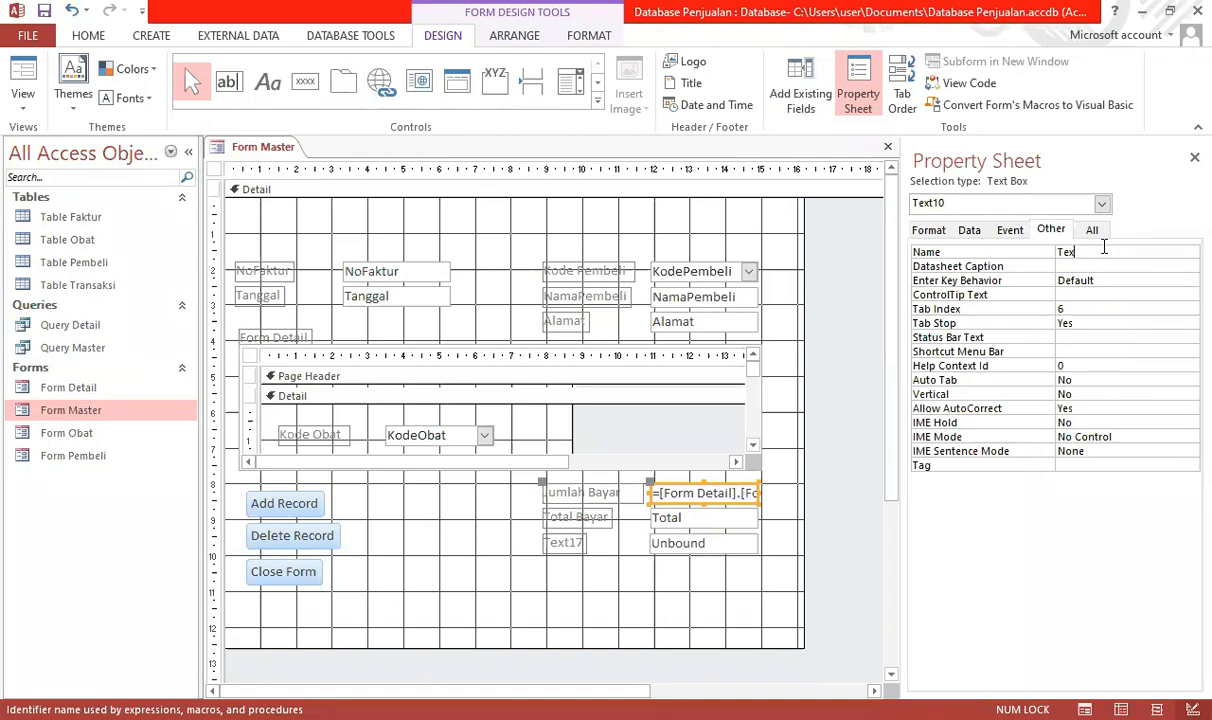
{"action": "type", "text": "Jumlah"}
{"action": "left_click", "coordinate": [689, 521]}
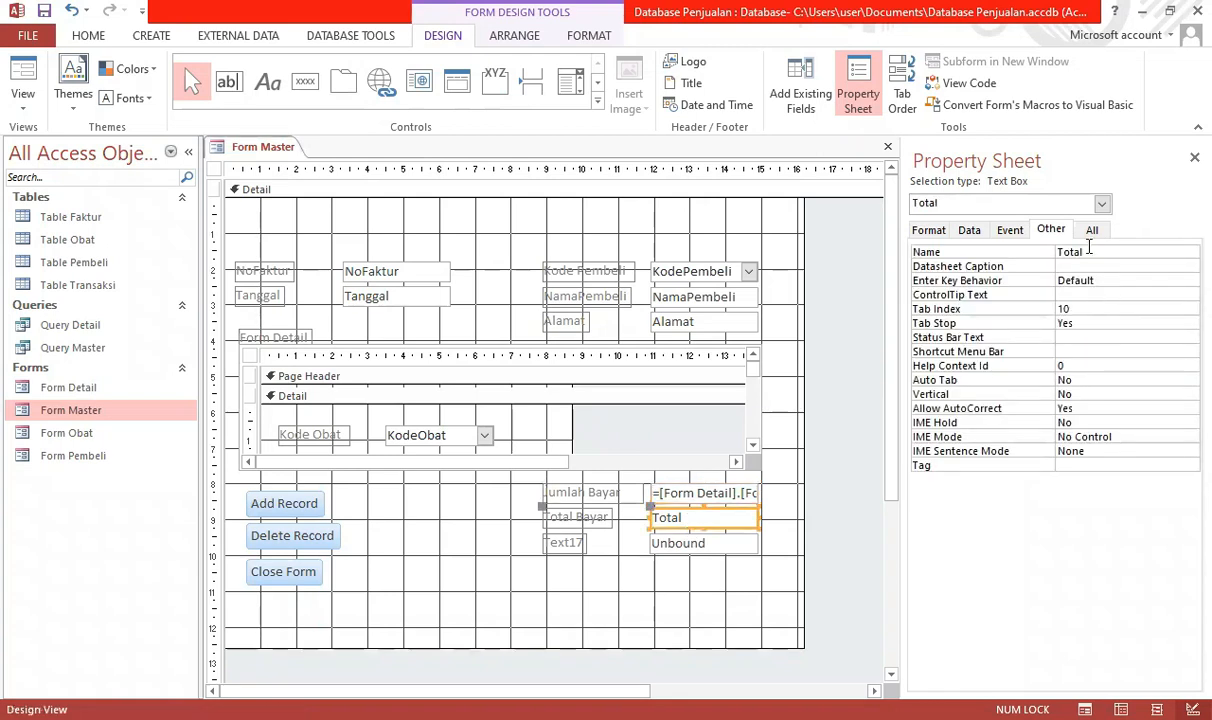
Enter the expression =[Total]-[TJumlah] in the unbound text box below Total.
{"action": "left_click", "coordinate": [691, 543]}
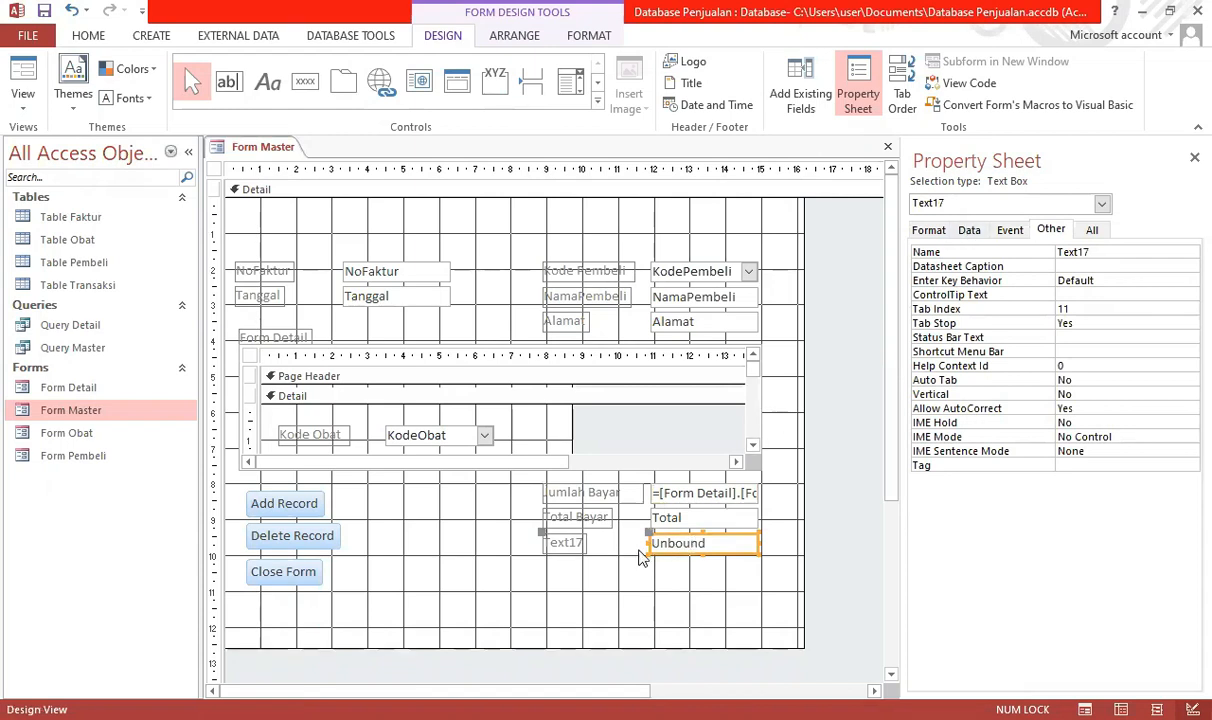
{"action": "left_click", "coordinate": [668, 543]}
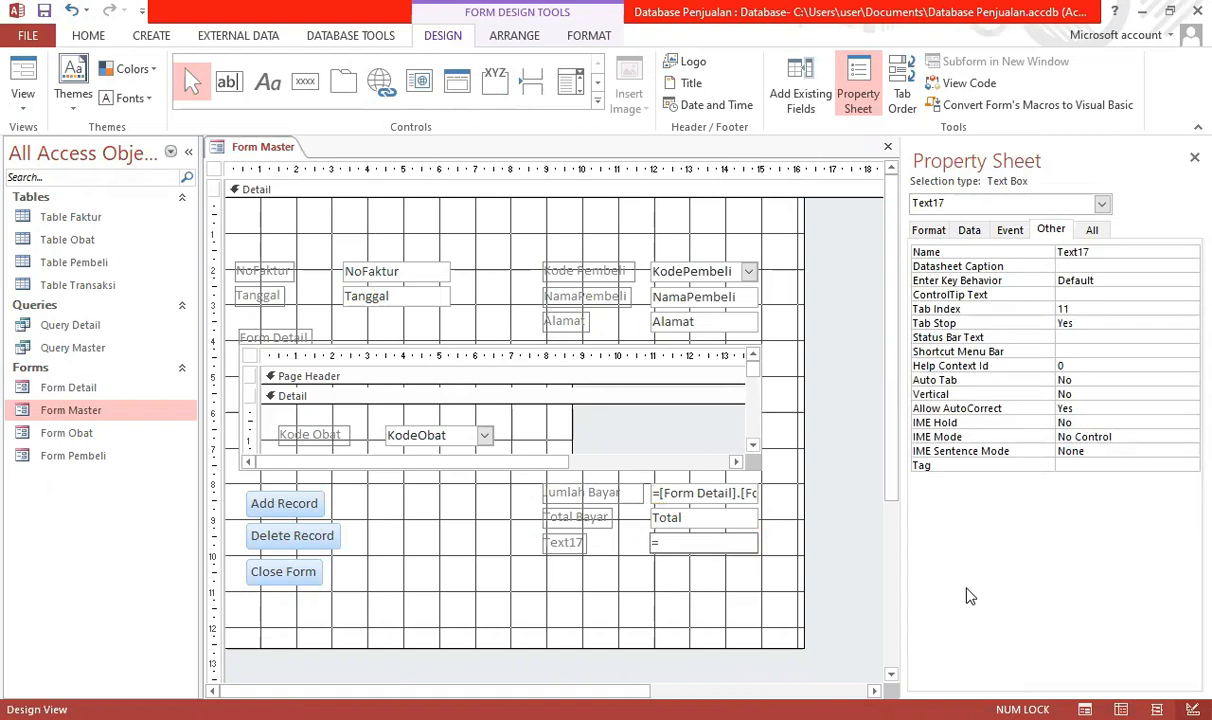
{"action": "type", "text": "=["}
{"action": "type", "text": "T"}
{"action": "type", "text": "Jumlah"}
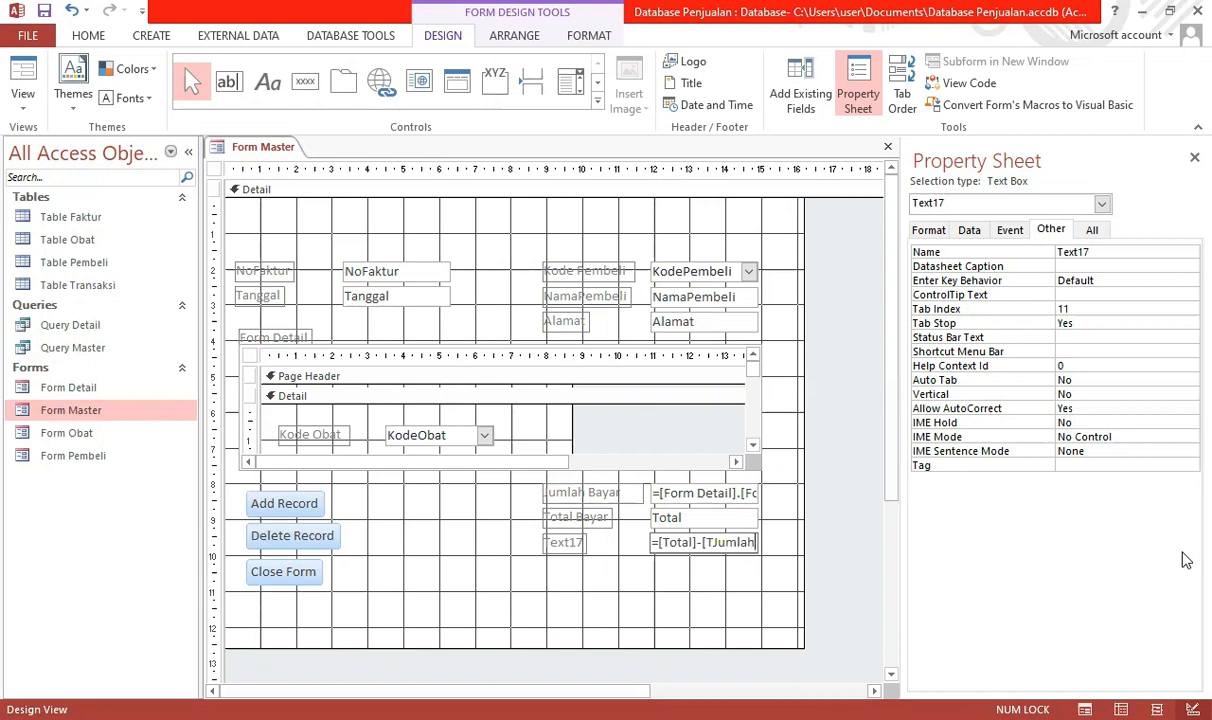
{"action": "type", "text": "]"}
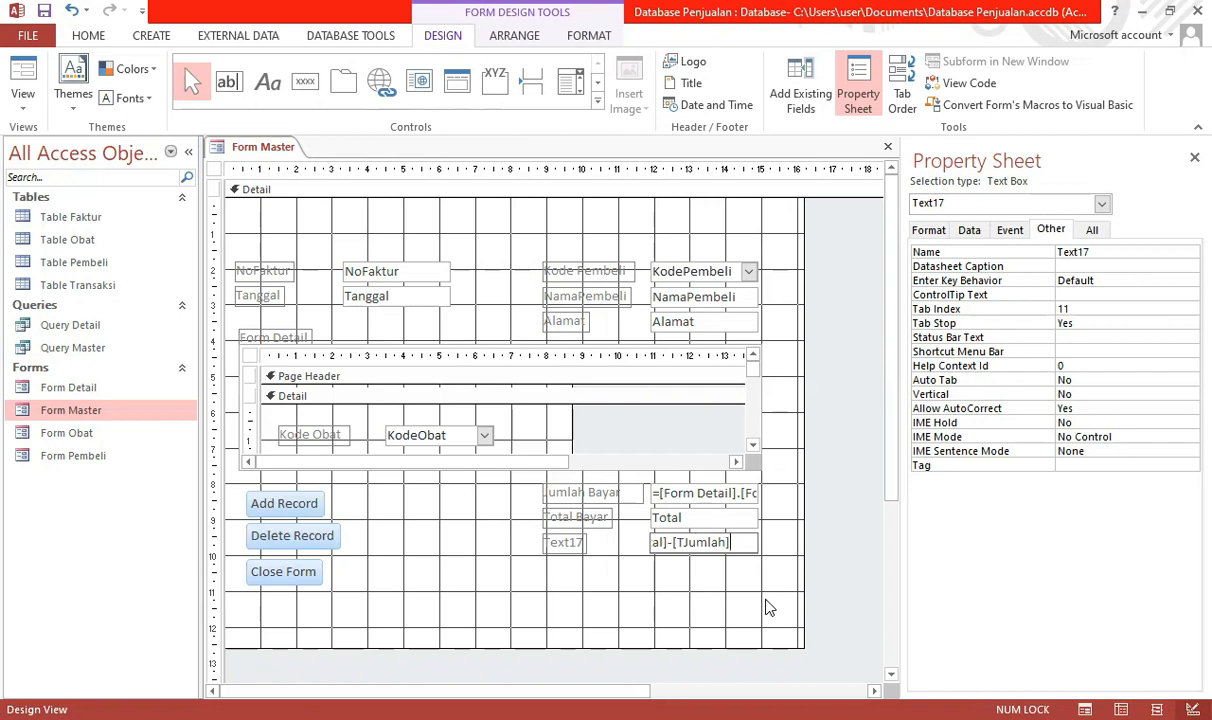
{"action": "key", "text": "Return"}
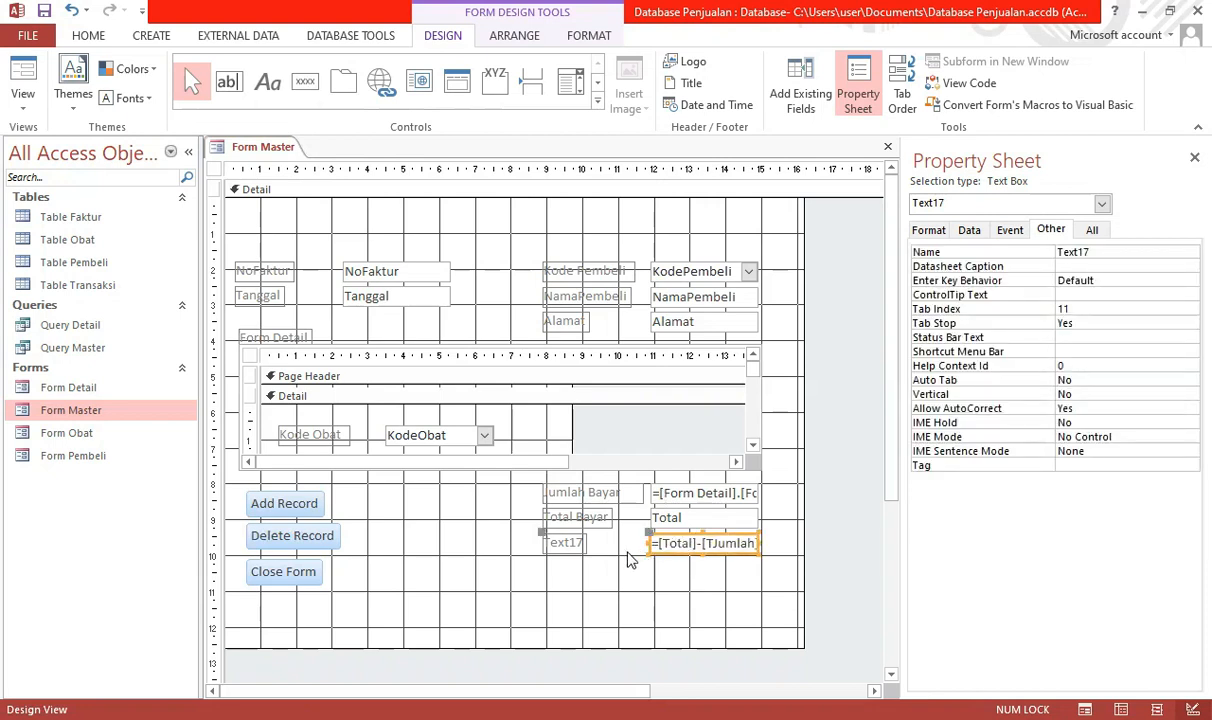
Change the caption of the calculated text box's label to Kembalian.
{"action": "left_click", "coordinate": [577, 548]}
{"action": "left_click_drag", "start_coordinate": [587, 543], "coordinate": [543, 544]}
{"action": "key", "text": "BackSpace"}
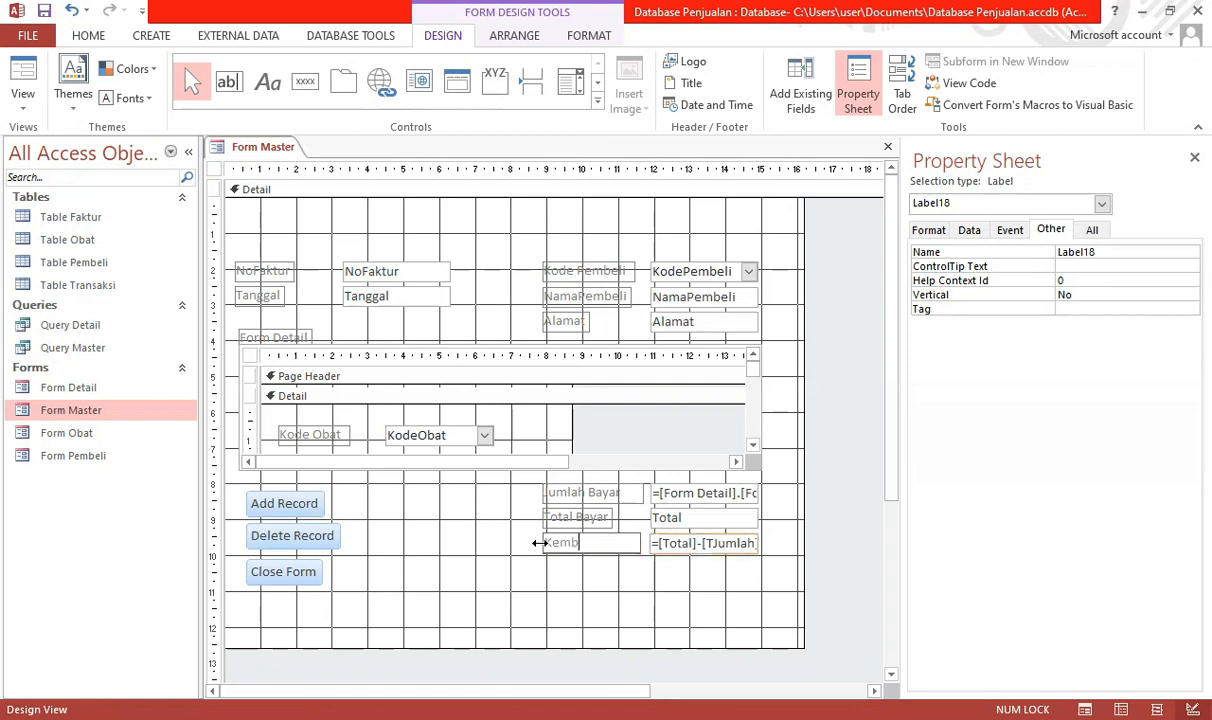
{"action": "type", "text": "Kembalian"}
{"action": "key", "text": "Return"}
{"action": "left_click", "coordinate": [425, 488]}
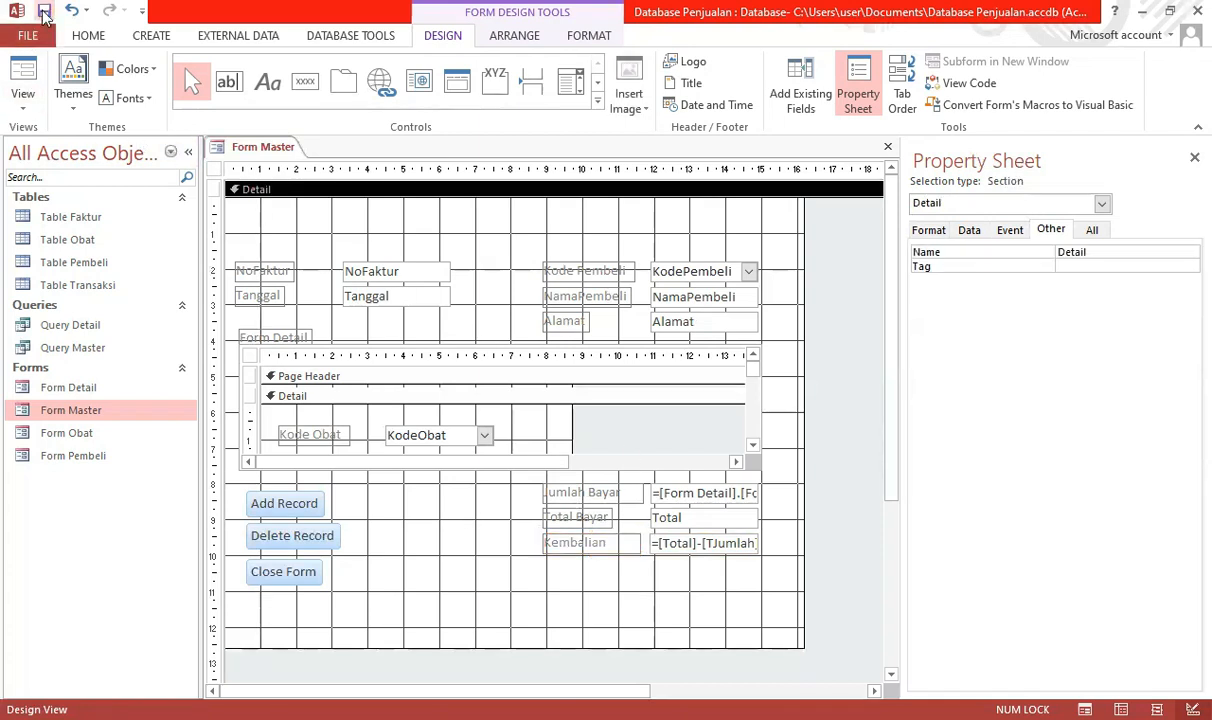
Switch the form to Form View and enter 200.000 as Total Bayar on the first invoice to test the Kembalian calculation.
{"action": "left_click", "coordinate": [22, 72]}
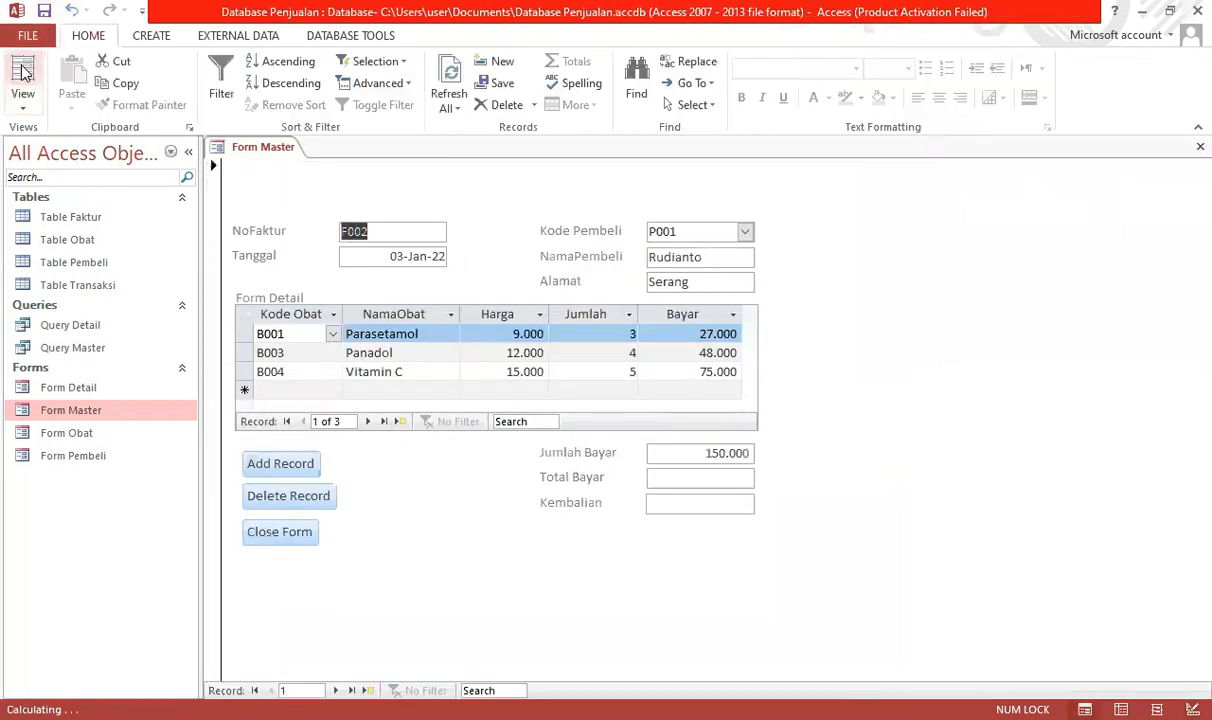
{"action": "left_click", "coordinate": [709, 479]}
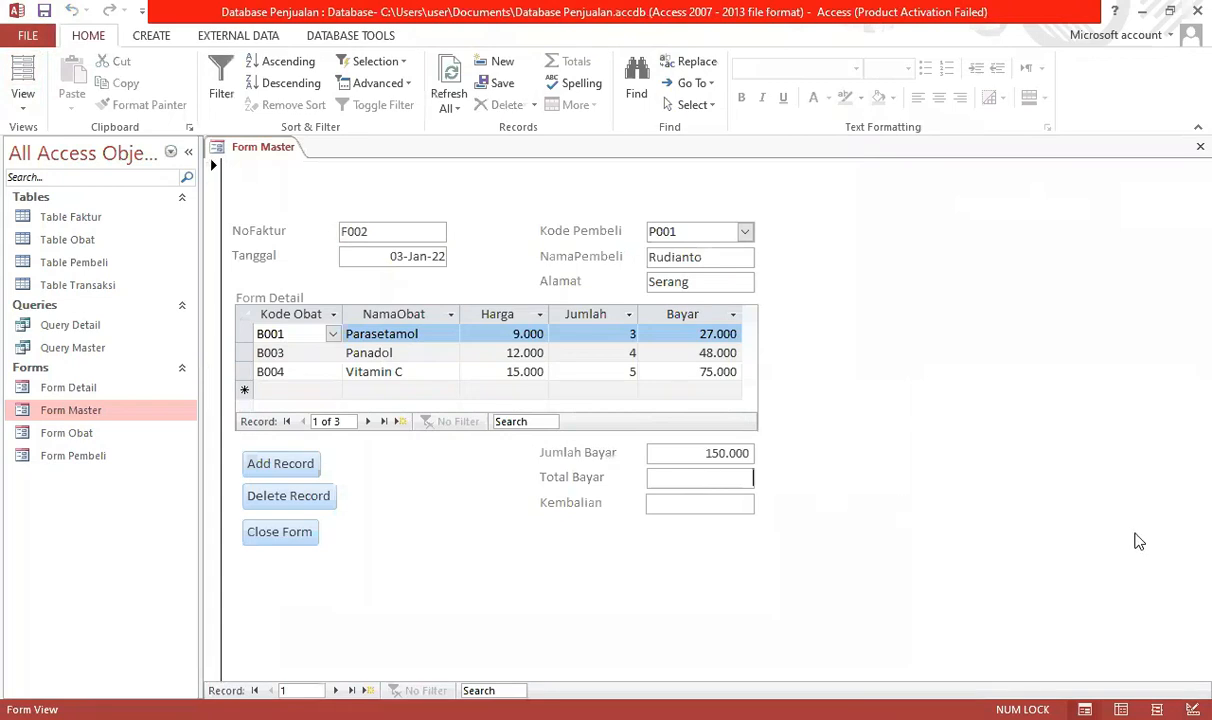
{"action": "type", "text": "200.000"}
{"action": "key", "text": "Tab"}
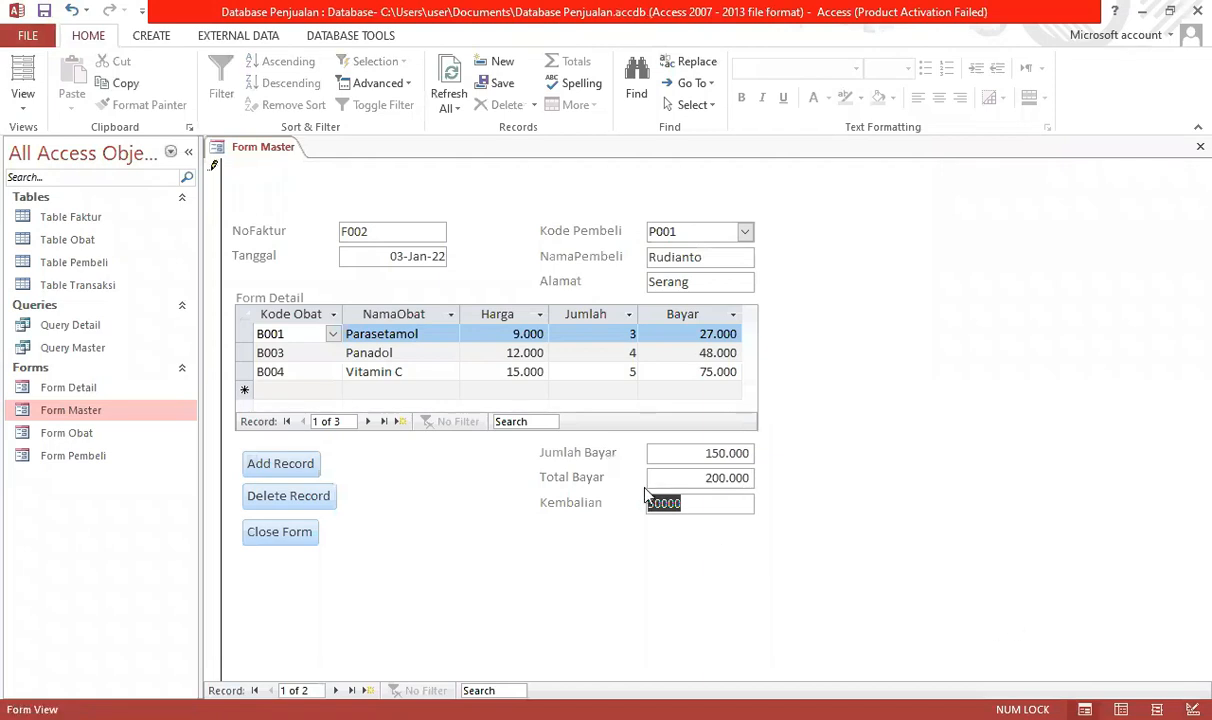
{"action": "left_click", "coordinate": [715, 504]}
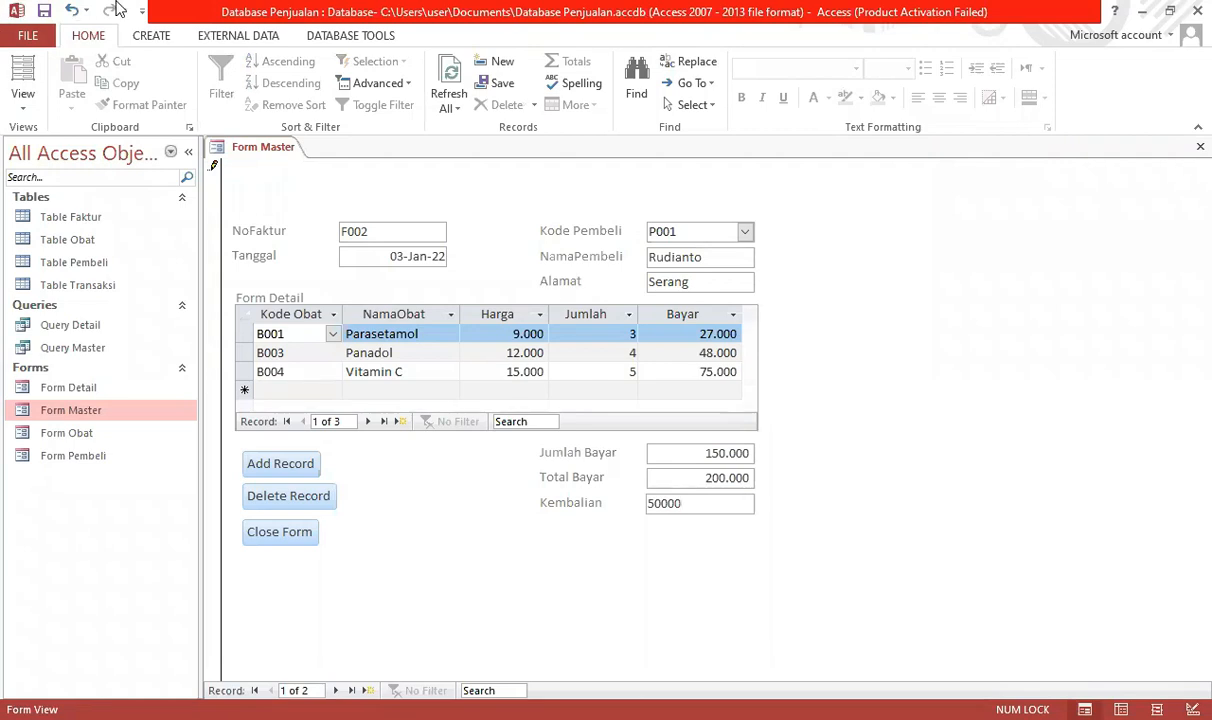
In Design View, set the Kembalian text box's Format to Standard and its Decimal Places to 0.
{"action": "left_click", "coordinate": [24, 107]}
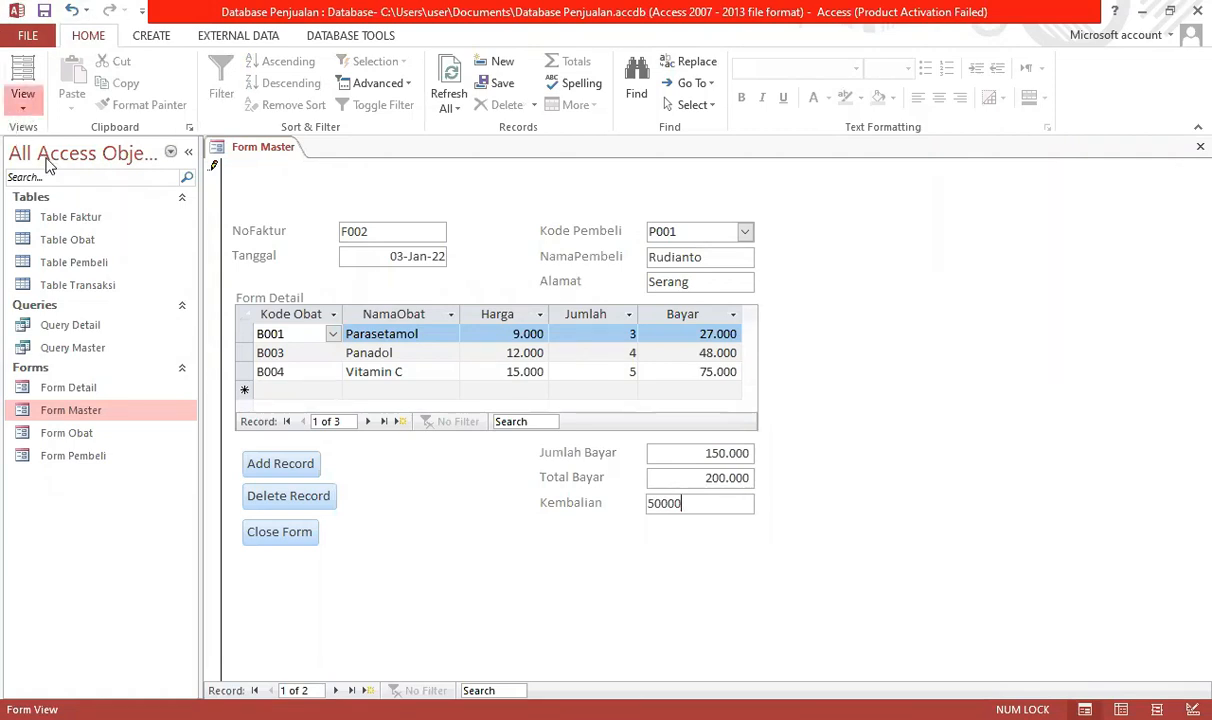
{"action": "left_click", "coordinate": [77, 266]}
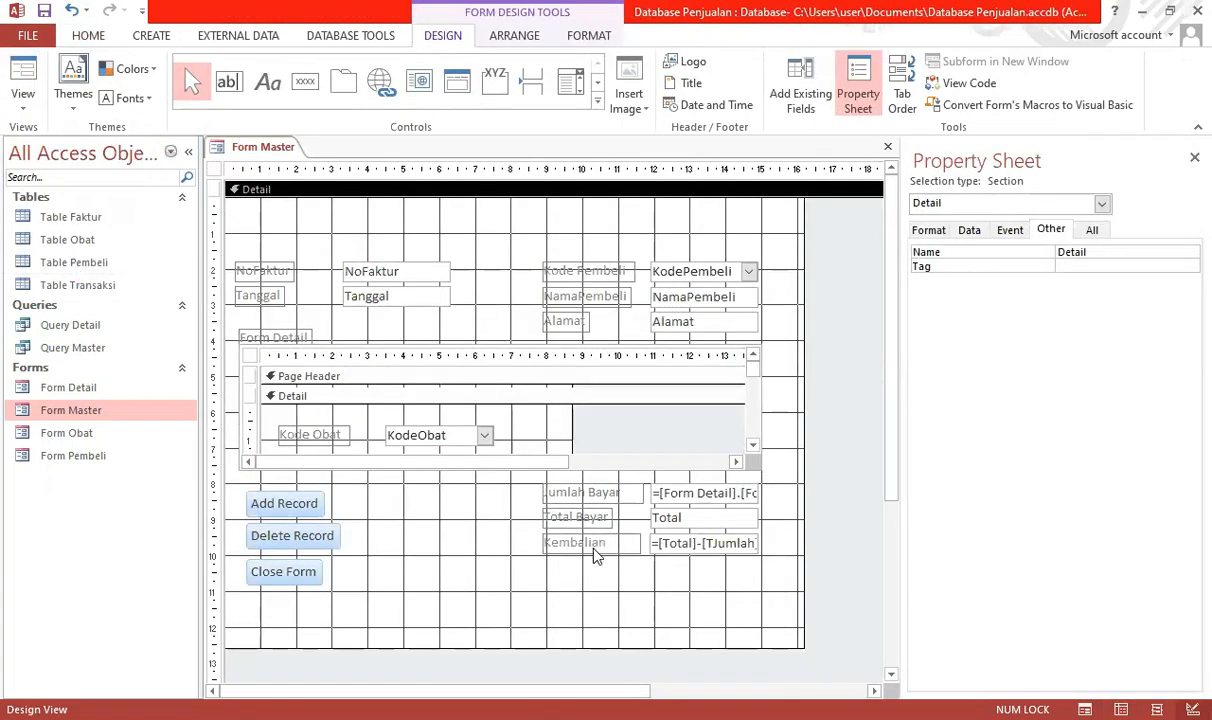
{"action": "left_click", "coordinate": [660, 545]}
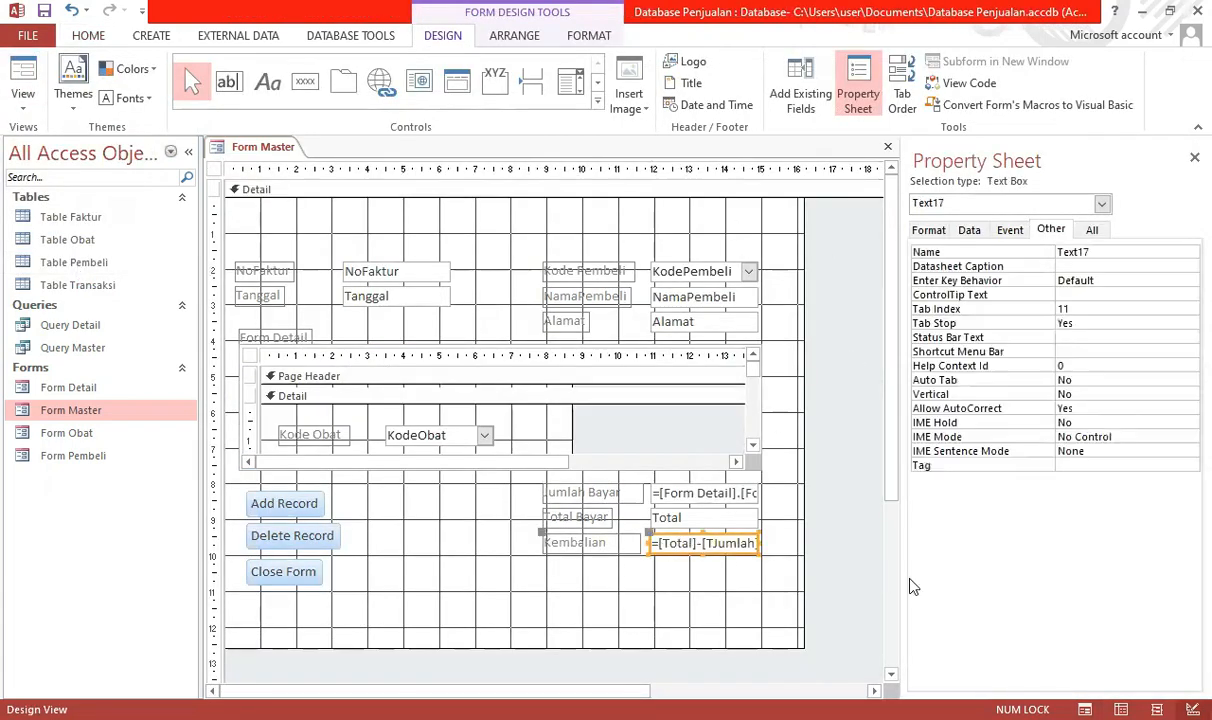
{"action": "left_click", "coordinate": [928, 229]}
{"action": "left_click", "coordinate": [1120, 252]}
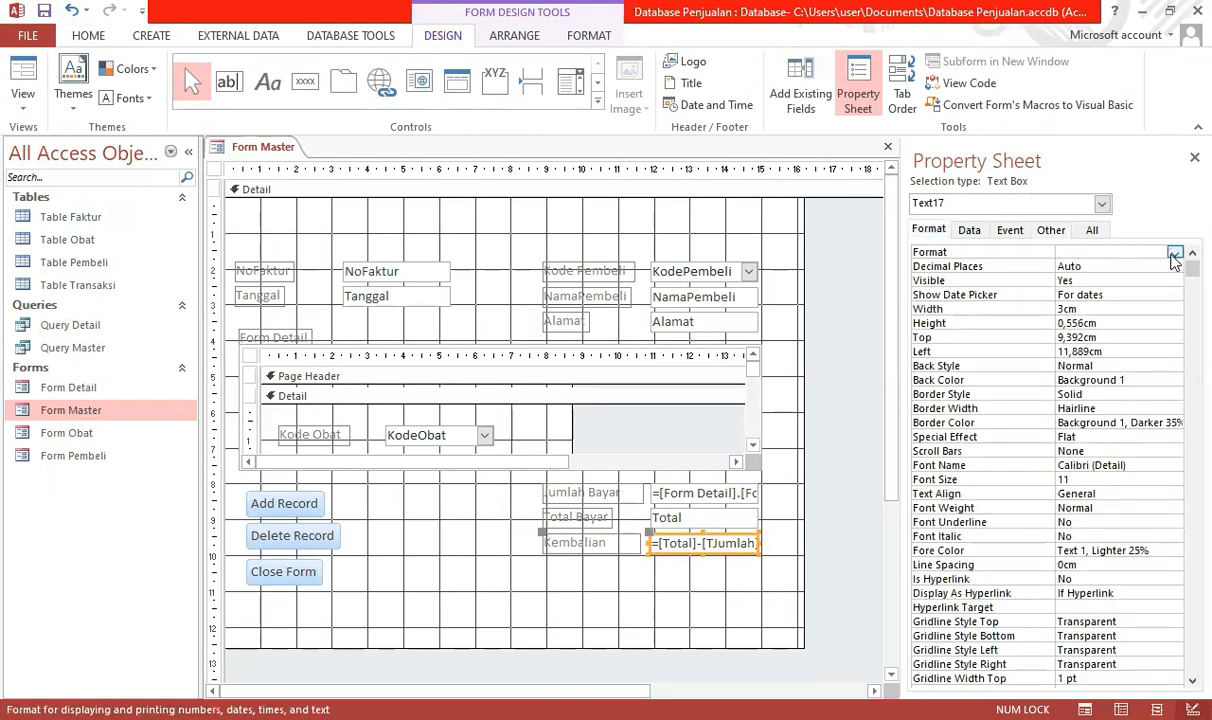
{"action": "left_click", "coordinate": [1175, 252]}
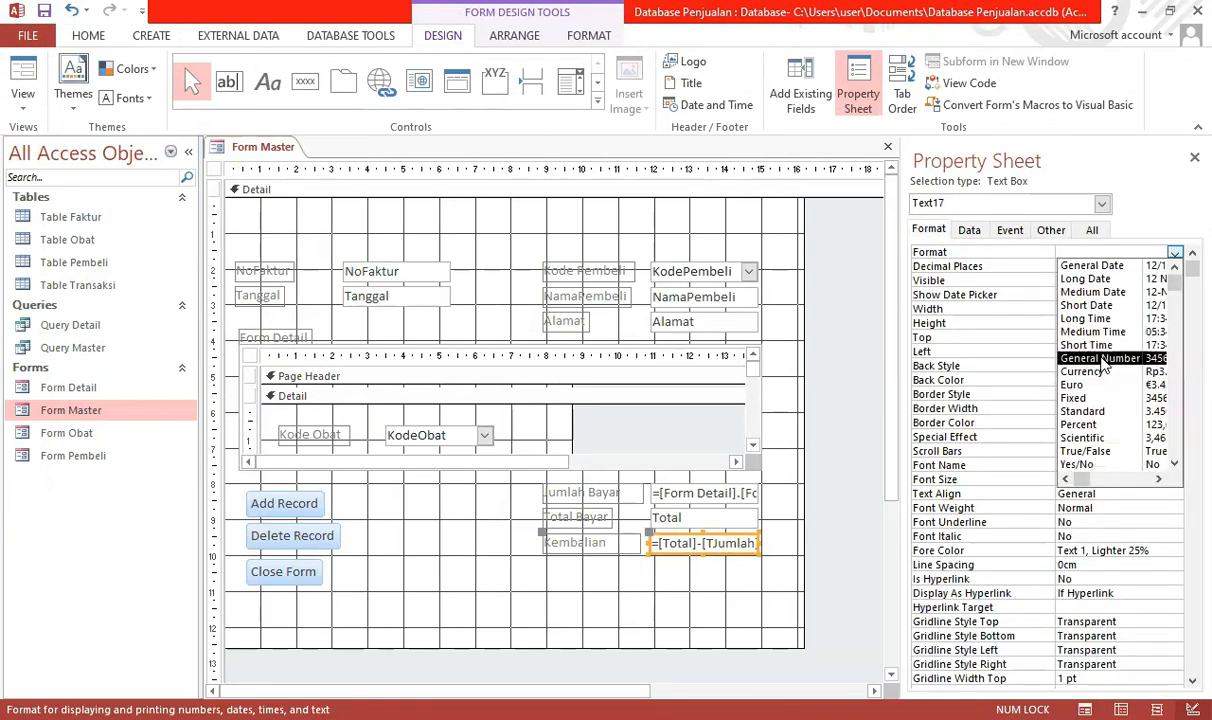
{"action": "left_click", "coordinate": [1085, 411]}
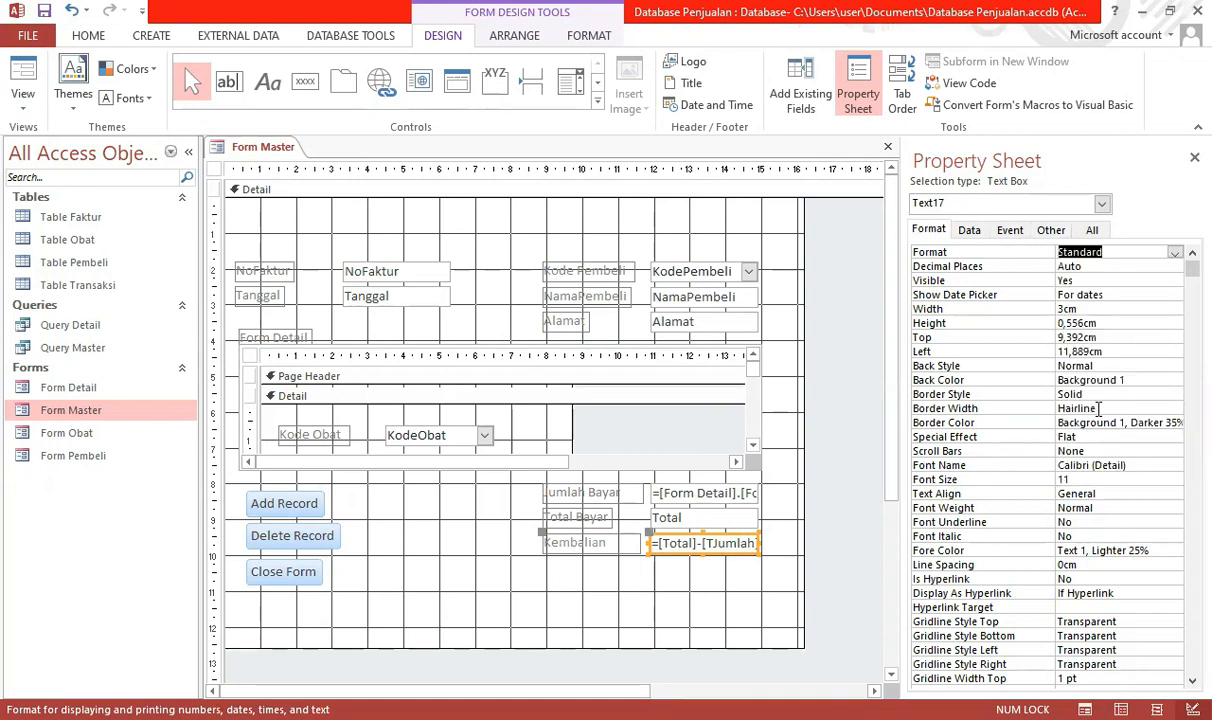
{"action": "left_click", "coordinate": [1104, 266]}
{"action": "left_click", "coordinate": [1173, 267]}
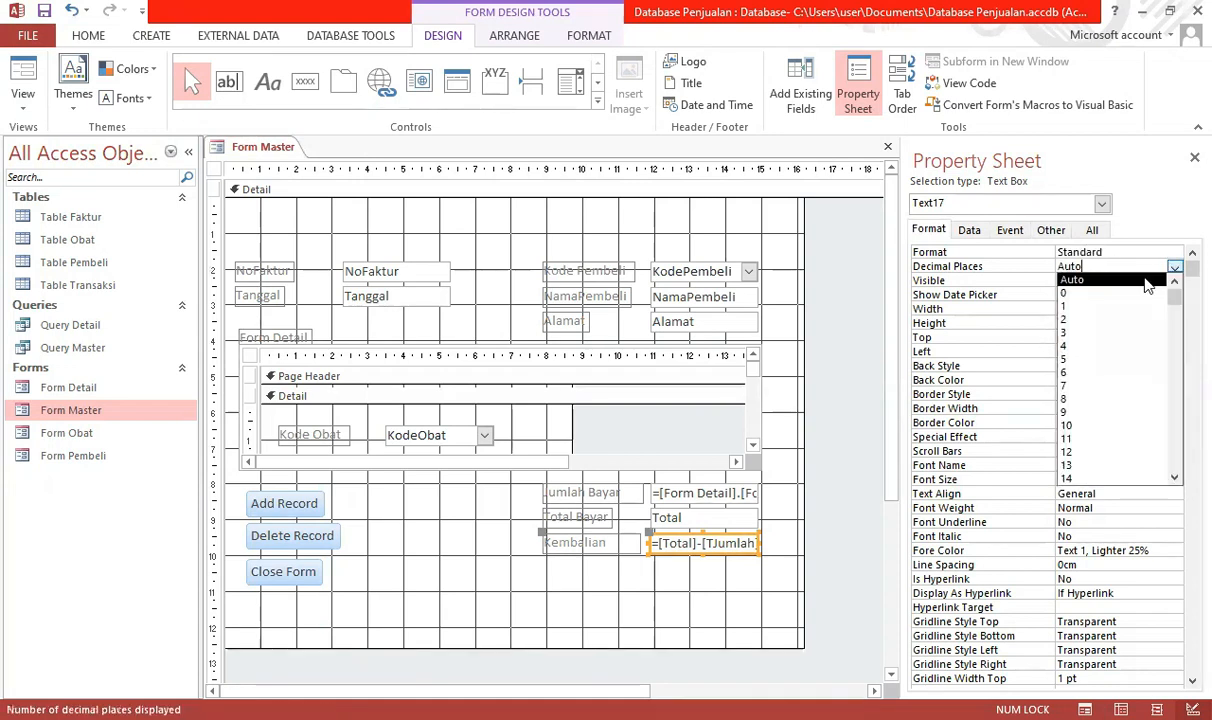
{"action": "left_click", "coordinate": [1098, 294]}
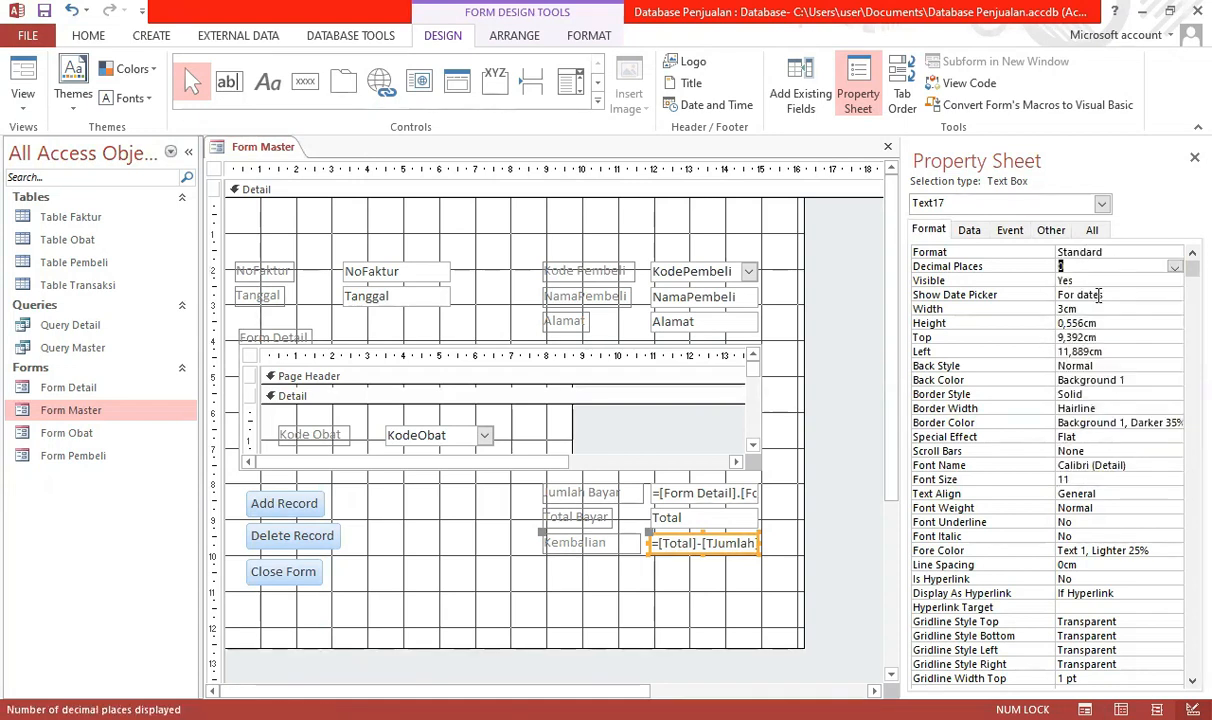
In Form View, enter 100000 as Total Bayar on the second invoice and check Kembalian on both invoices.
{"action": "left_click", "coordinate": [24, 70]}
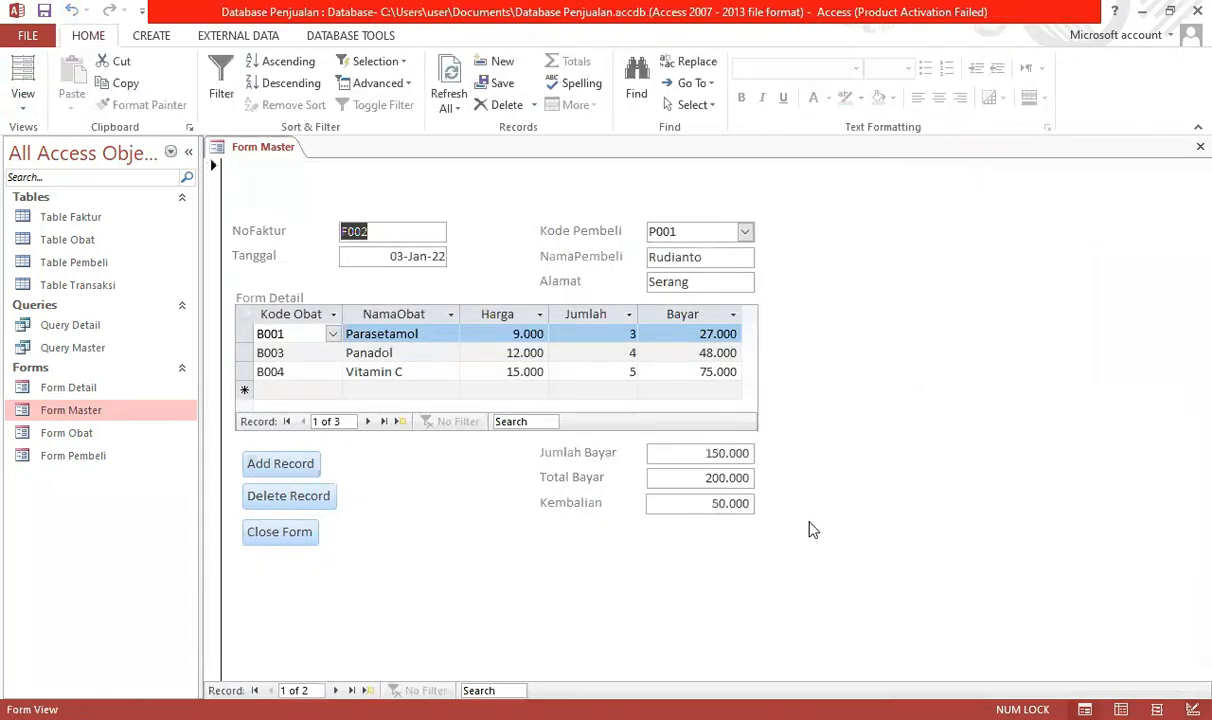
{"action": "key", "text": "Page_Down"}
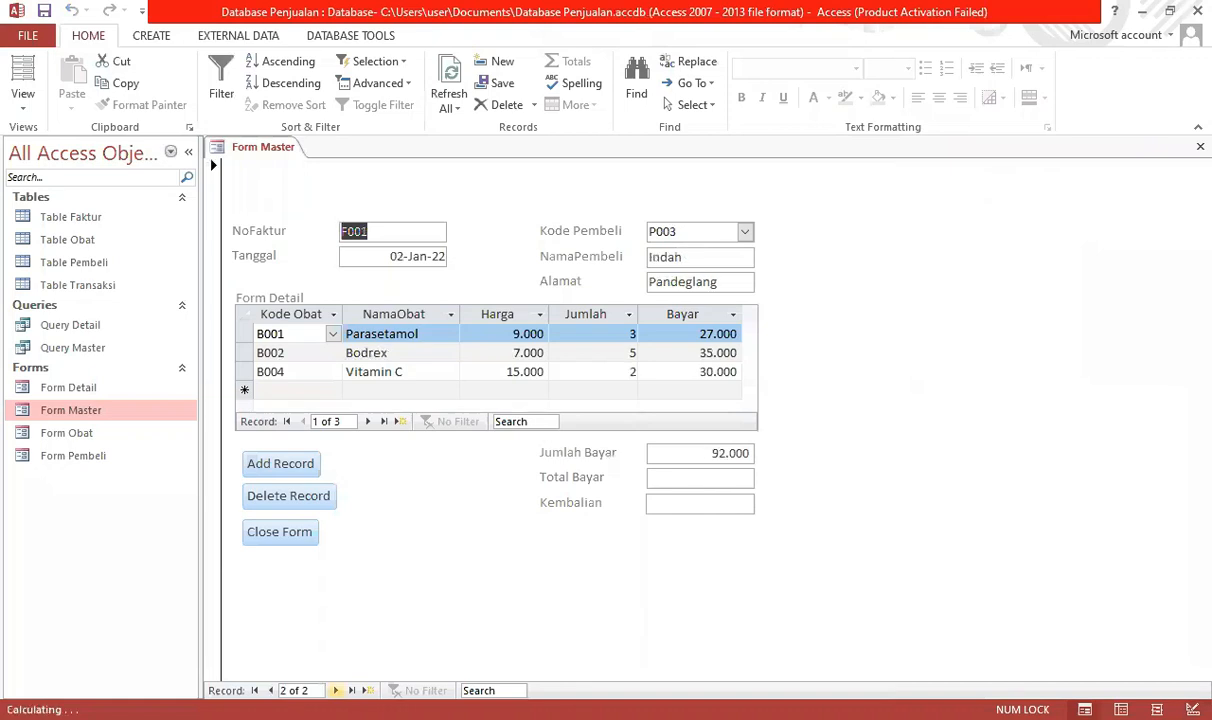
{"action": "left_click", "coordinate": [704, 481]}
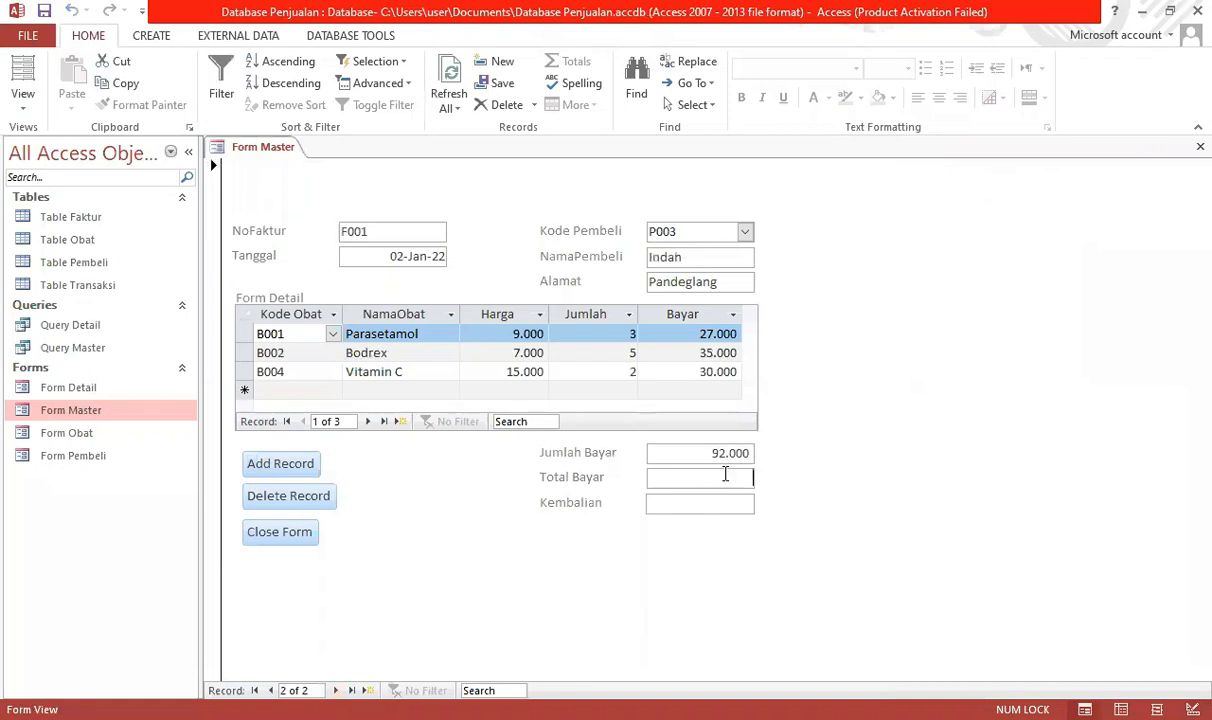
{"action": "type", "text": "100000"}
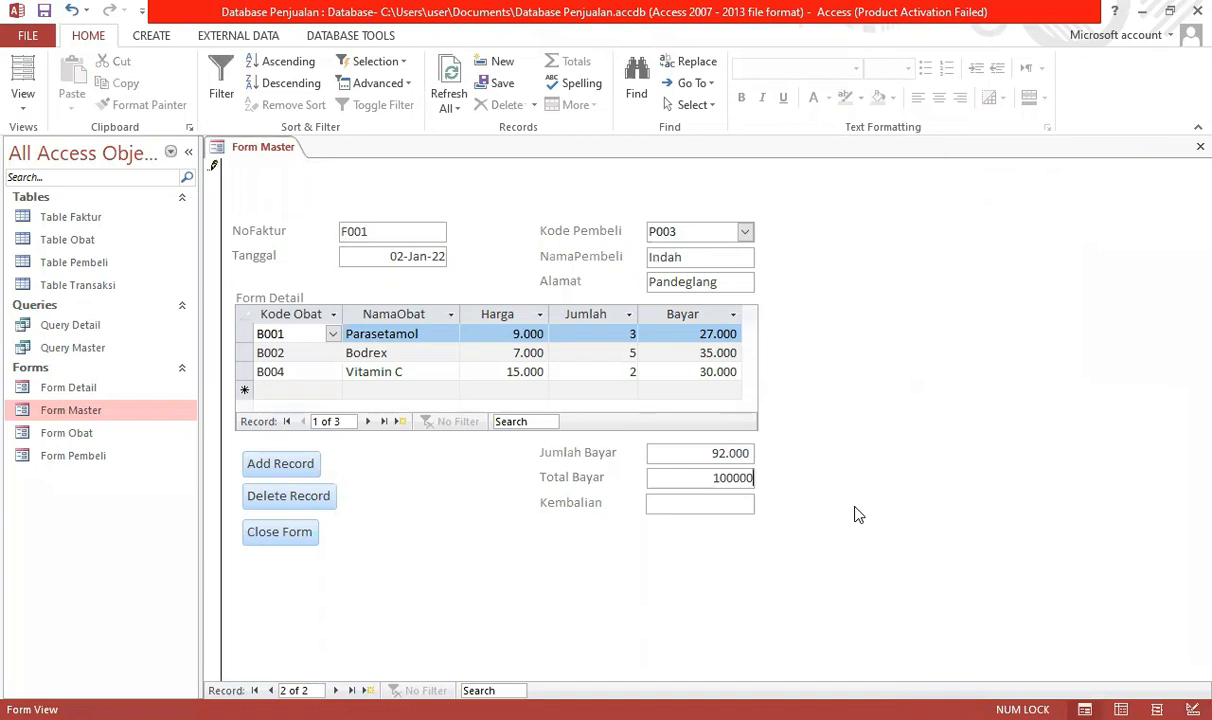
{"action": "key", "text": "Return"}
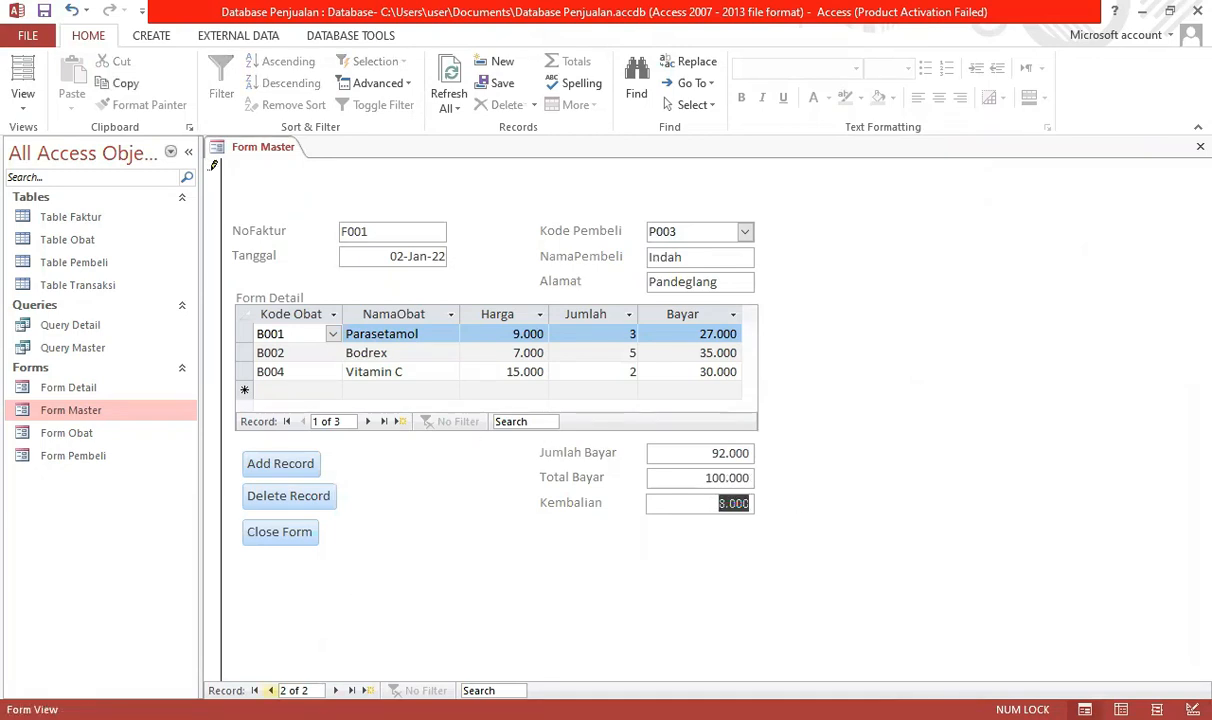
{"action": "left_click", "coordinate": [270, 690]}
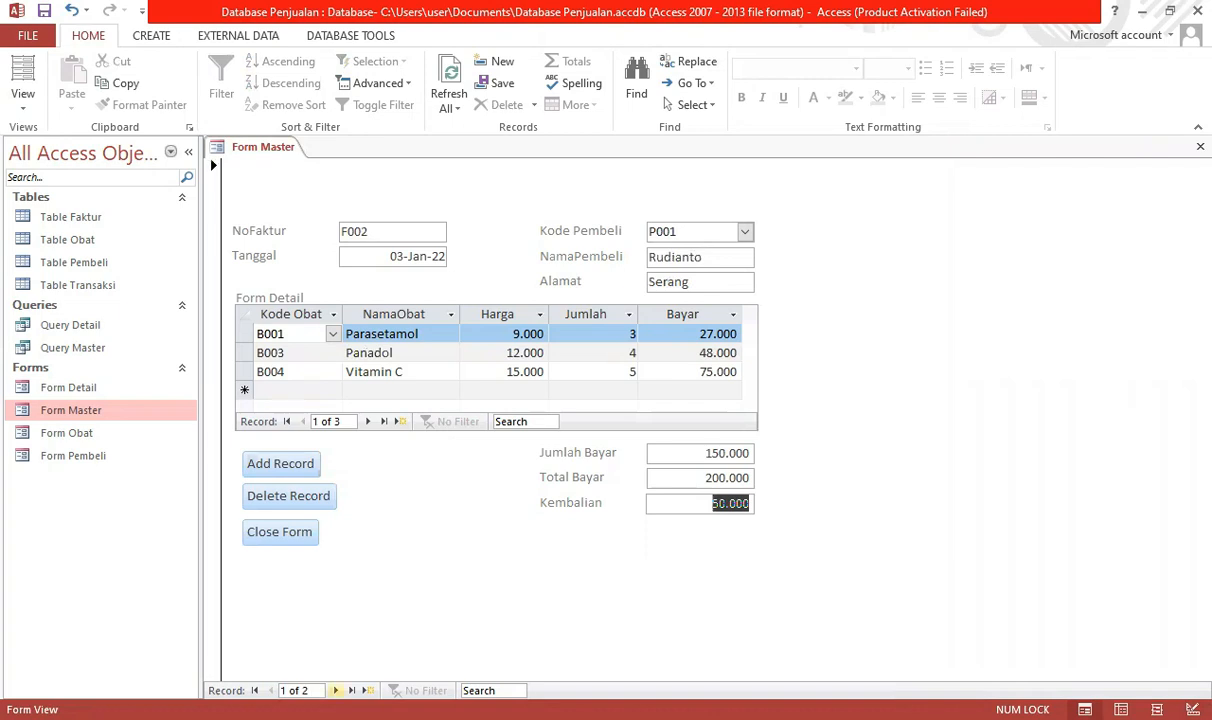
{"action": "key", "text": "Page_Down"}
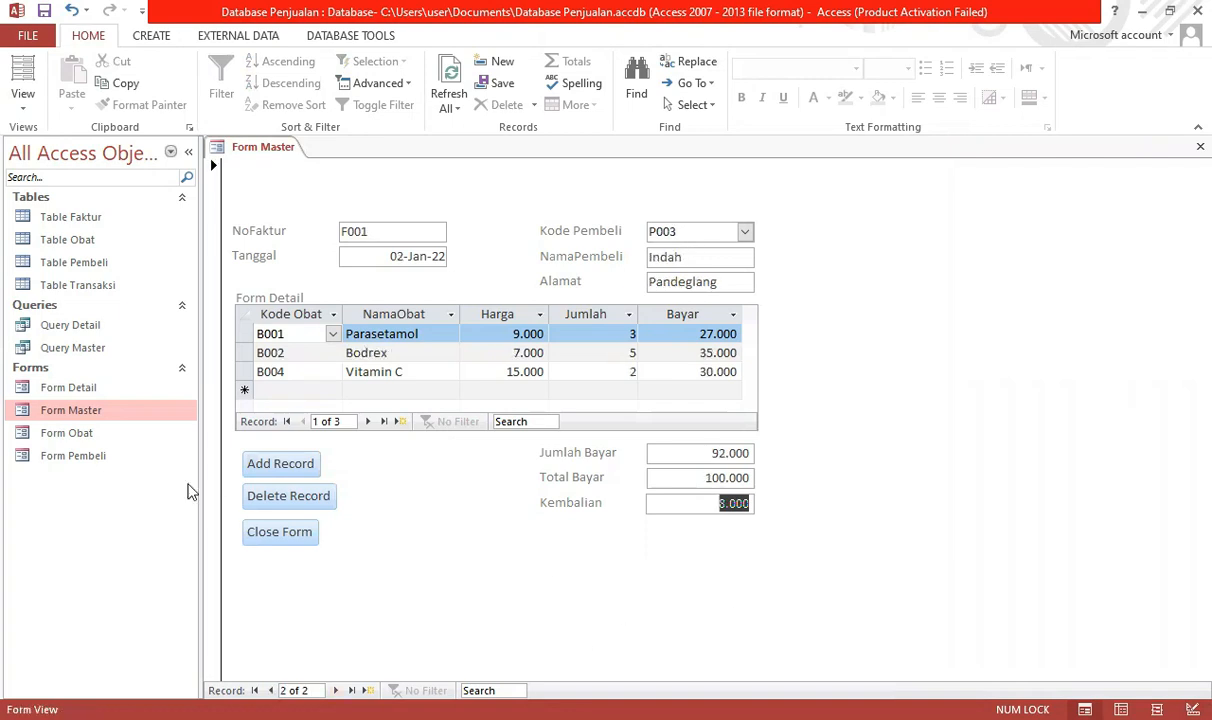
In Design View, add a Go To First Record command button with the Go To First picture between Delete Record and the totals.
{"action": "left_click", "coordinate": [30, 110]}
{"action": "left_click", "coordinate": [45, 250]}
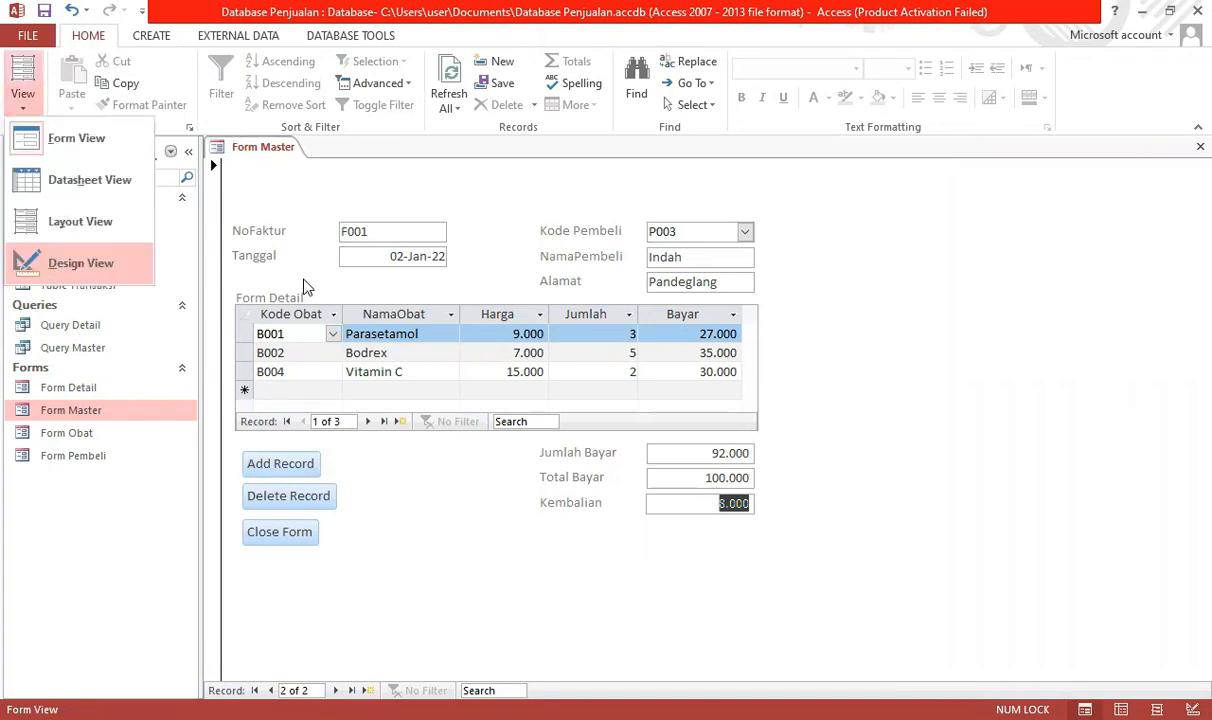
{"action": "left_click", "coordinate": [348, 515]}
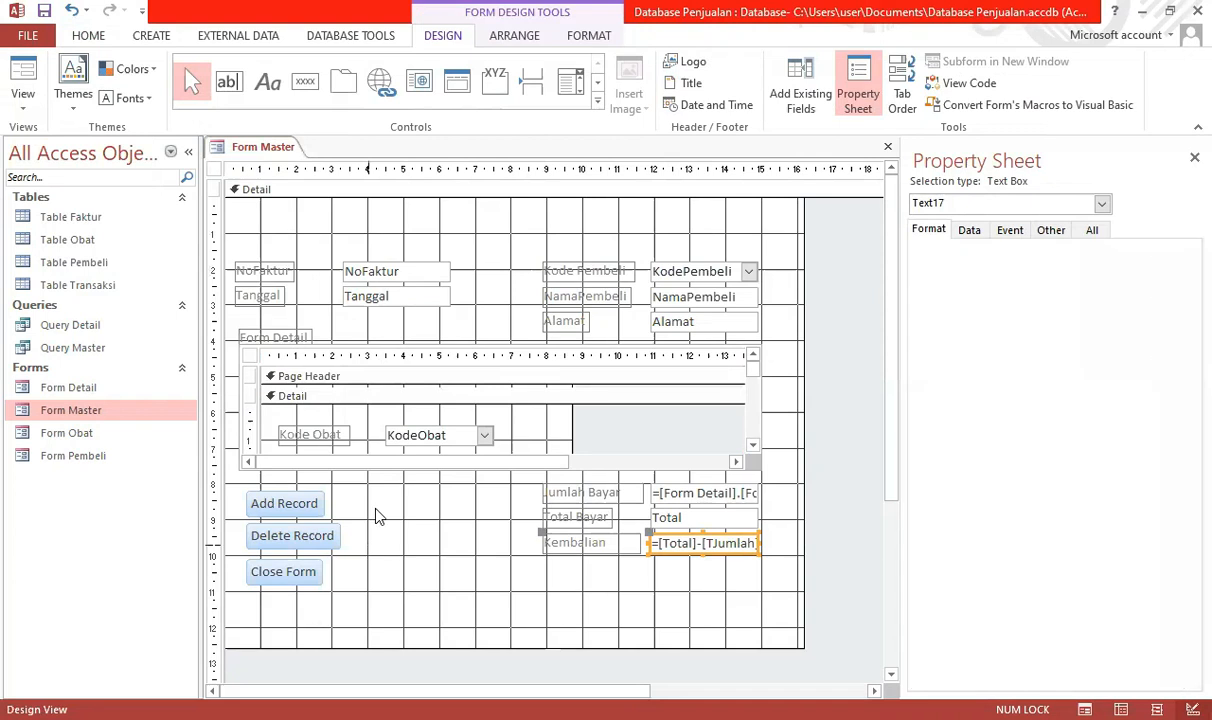
{"action": "left_click", "coordinate": [306, 82]}
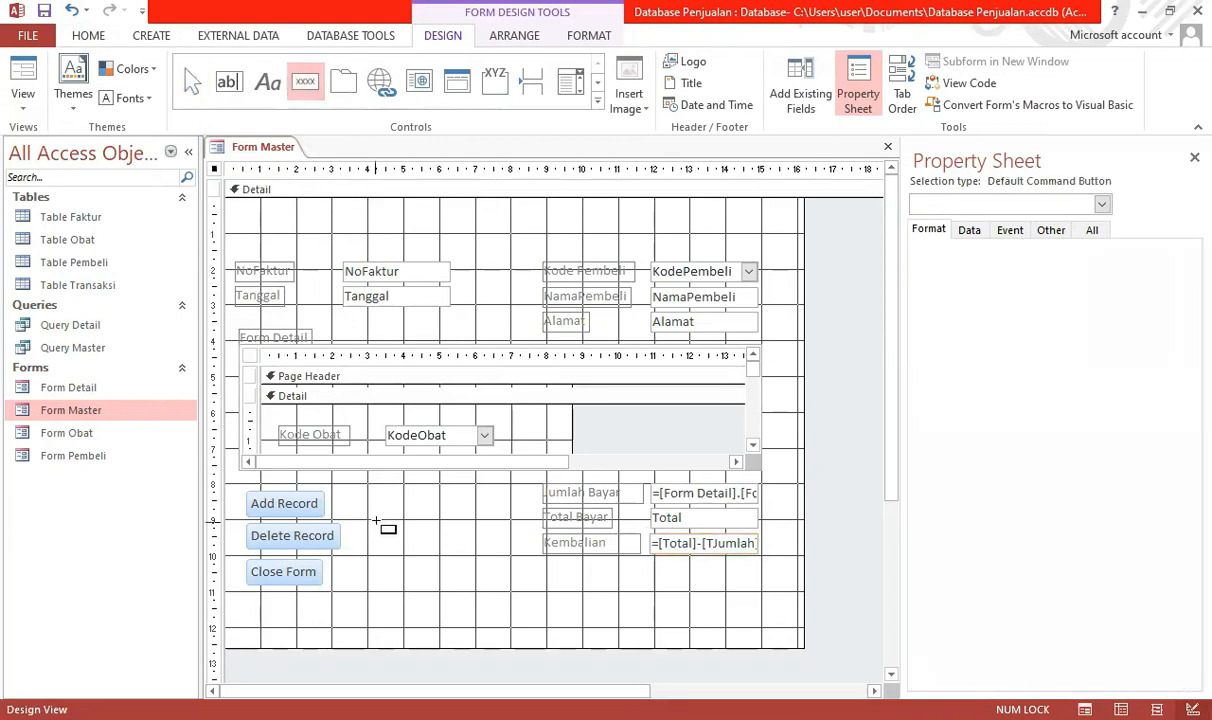
{"action": "left_click", "coordinate": [372, 521]}
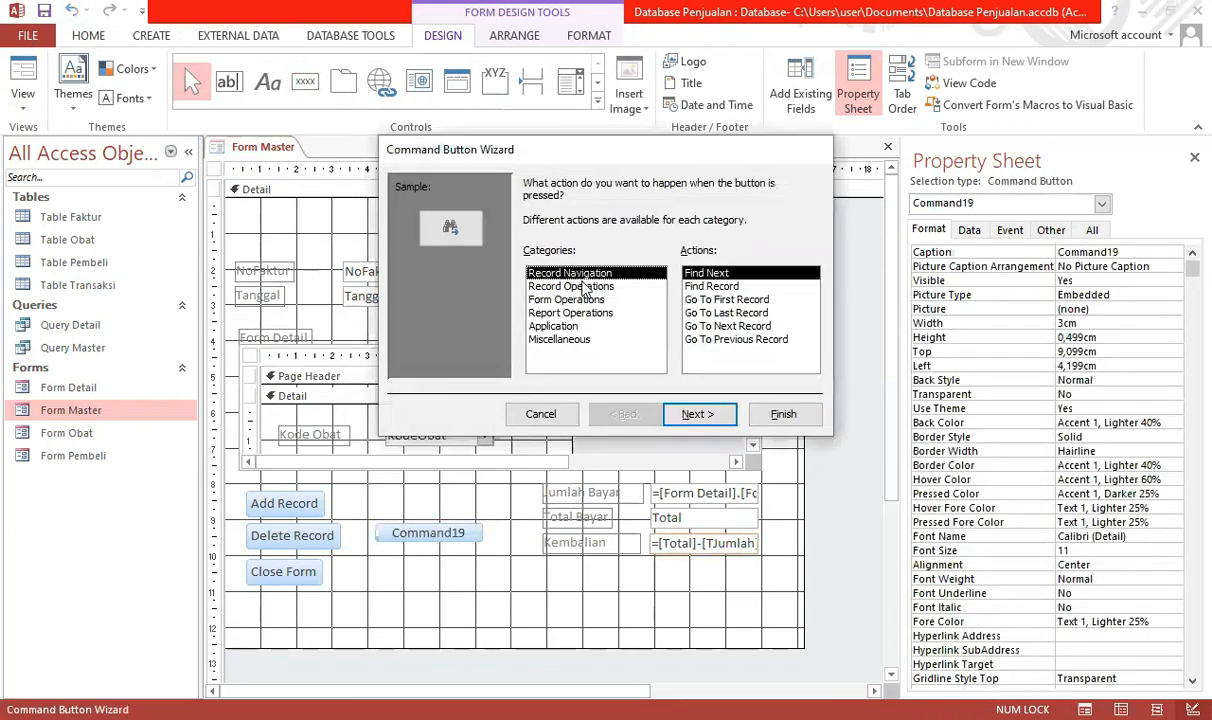
{"action": "left_click", "coordinate": [722, 299]}
{"action": "left_click", "coordinate": [700, 413]}
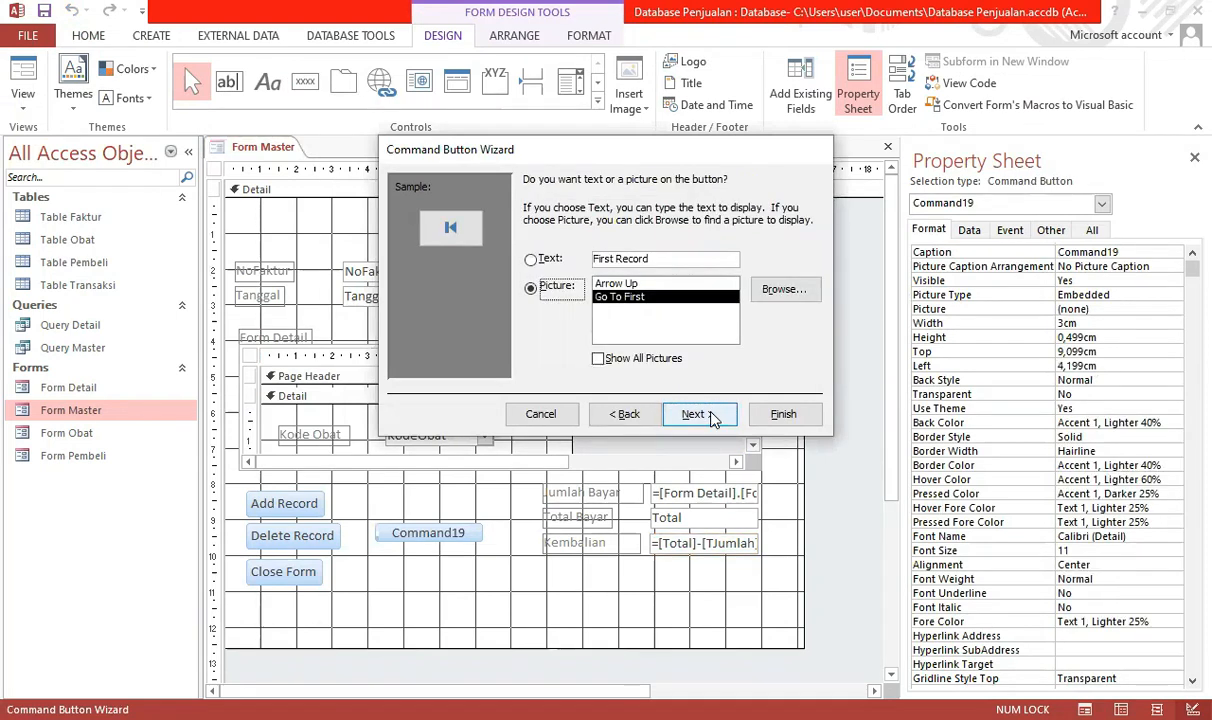
{"action": "left_click", "coordinate": [700, 413]}
{"action": "left_click", "coordinate": [781, 413]}
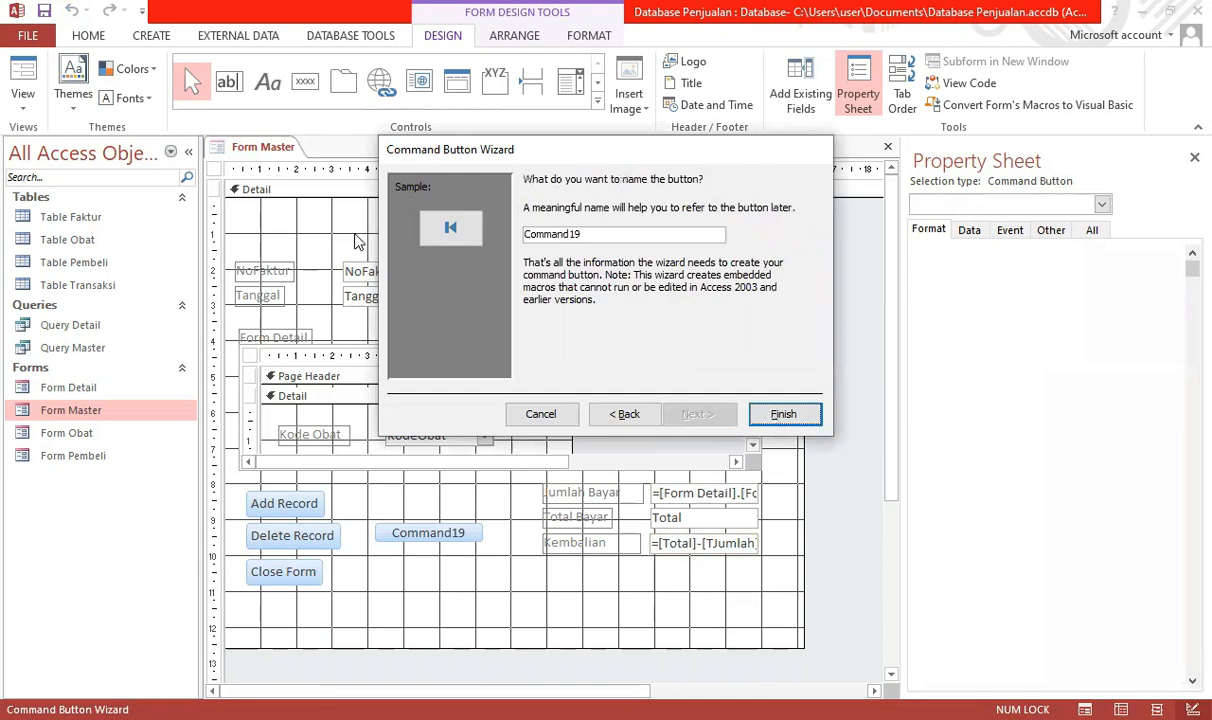
Add a Go To Previous Record command button with the Go To Previous picture directly beside the first-record button.
{"action": "left_click", "coordinate": [305, 81]}
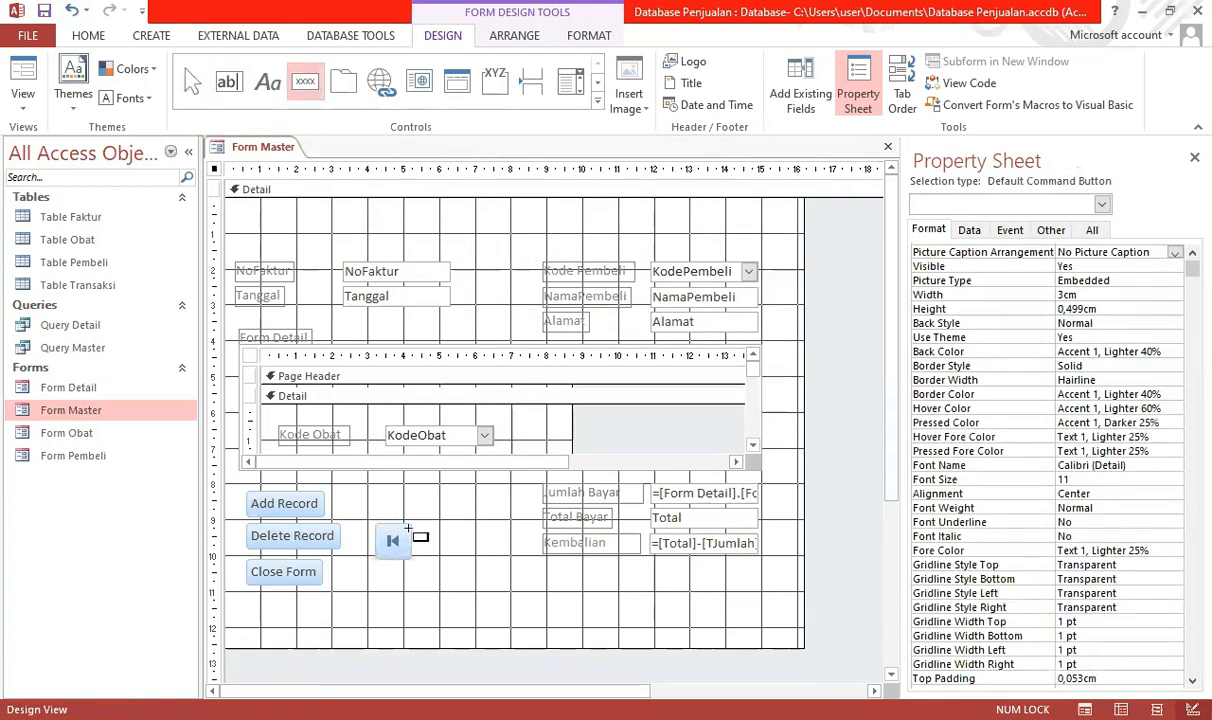
{"action": "left_click", "coordinate": [412, 528]}
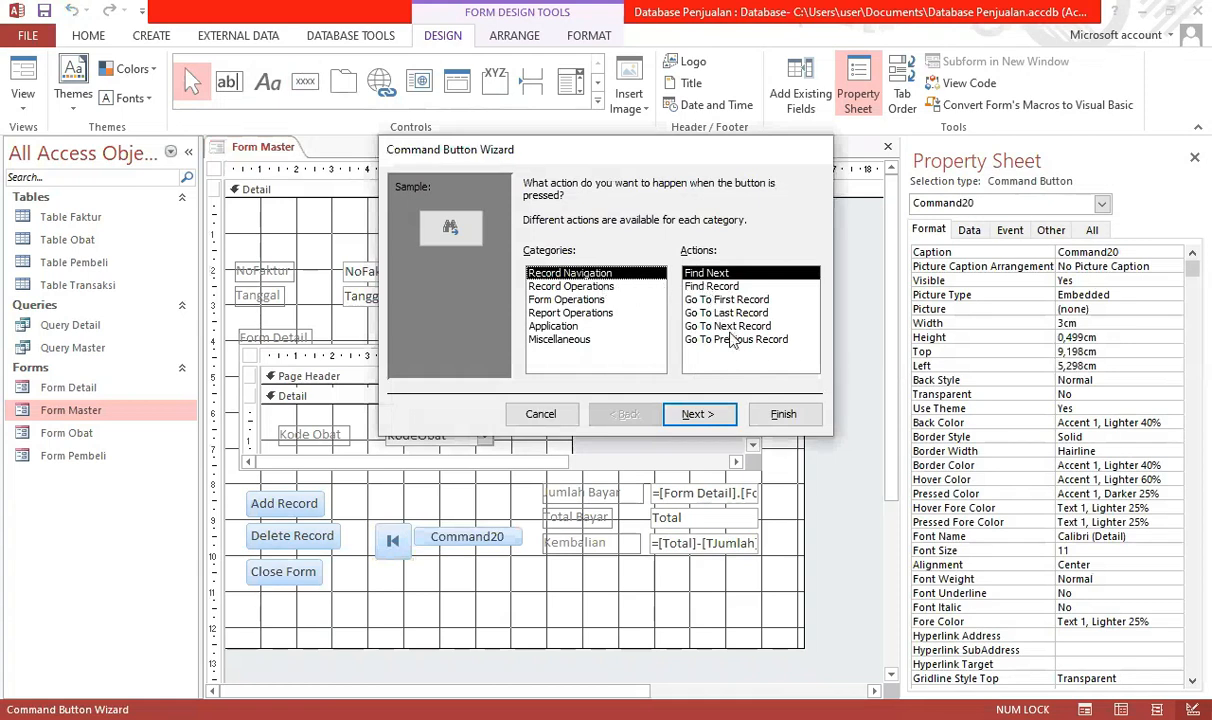
{"action": "left_click", "coordinate": [733, 340]}
{"action": "left_click", "coordinate": [712, 418]}
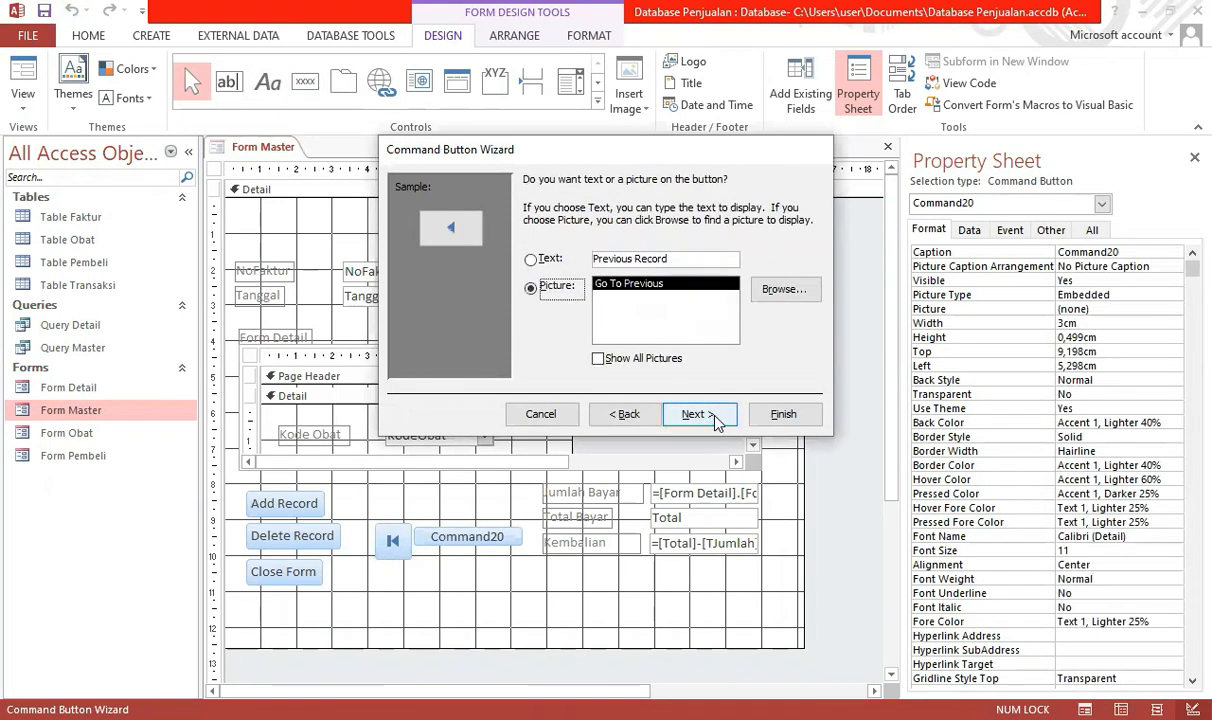
{"action": "left_click", "coordinate": [713, 416]}
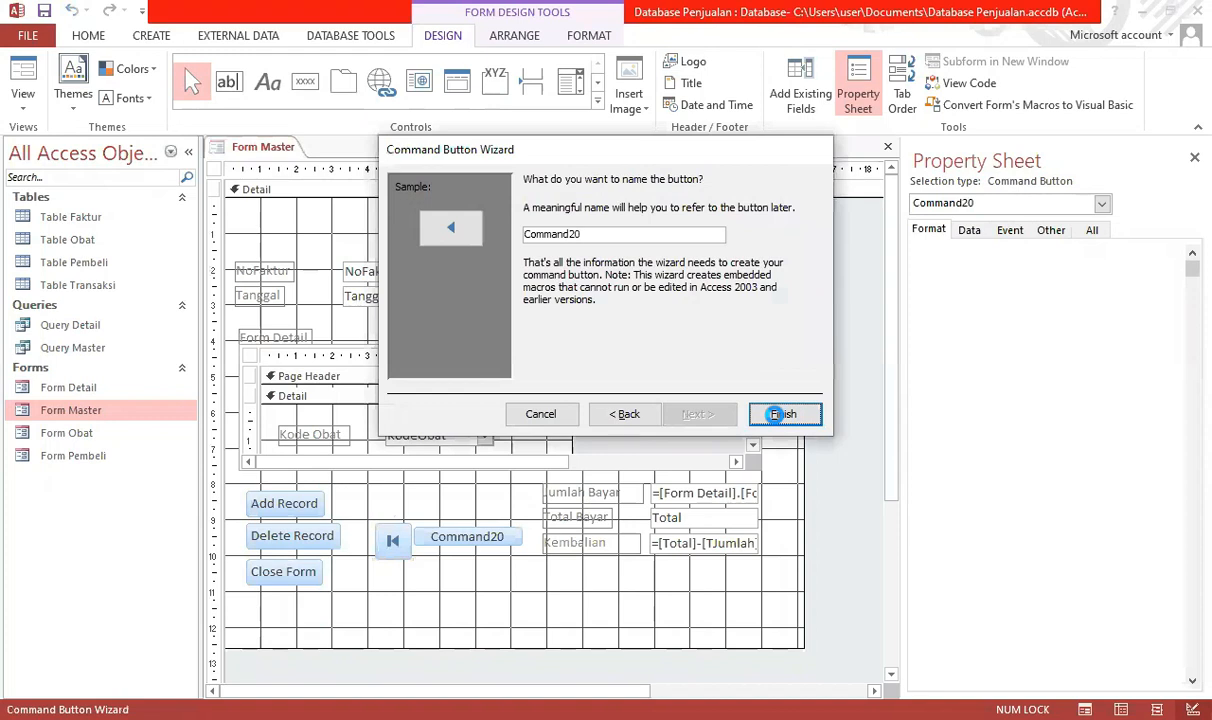
{"action": "key", "text": "Return"}
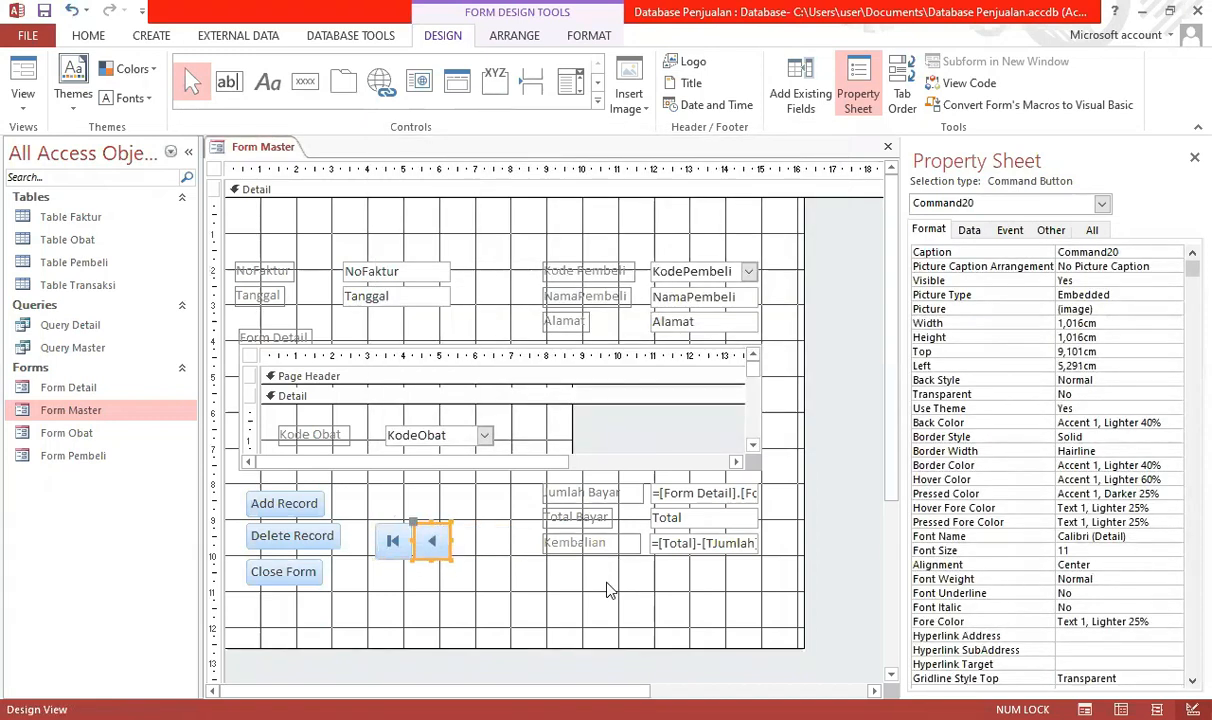
Add a Go To Next Record command button with the Go To Next picture directly beside the previous-record button.
{"action": "left_click", "coordinate": [305, 81]}
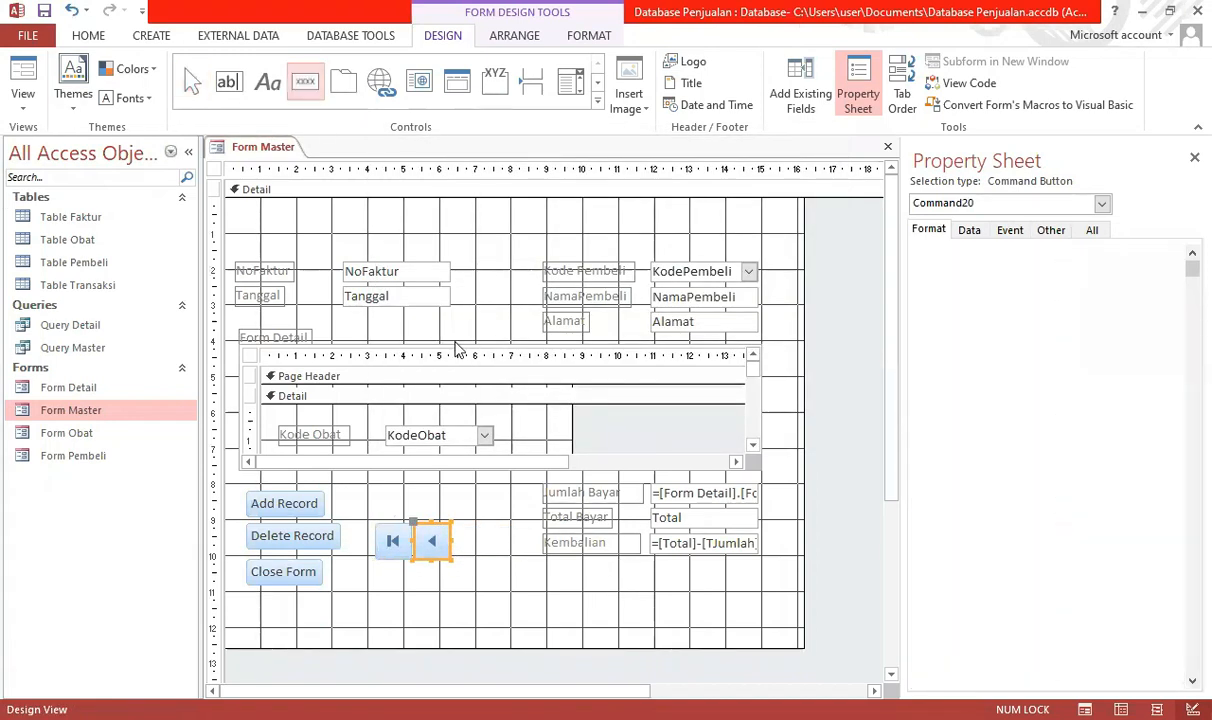
{"action": "left_click", "coordinate": [454, 525]}
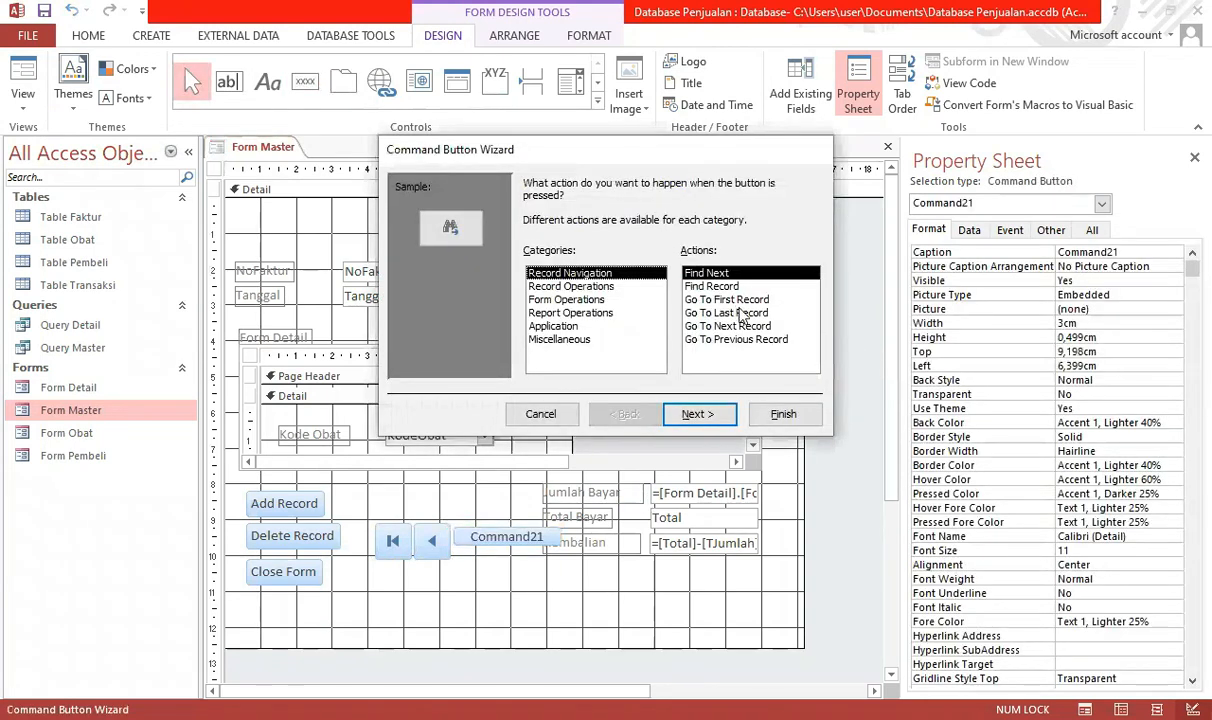
{"action": "left_click", "coordinate": [708, 326]}
{"action": "left_click", "coordinate": [705, 415]}
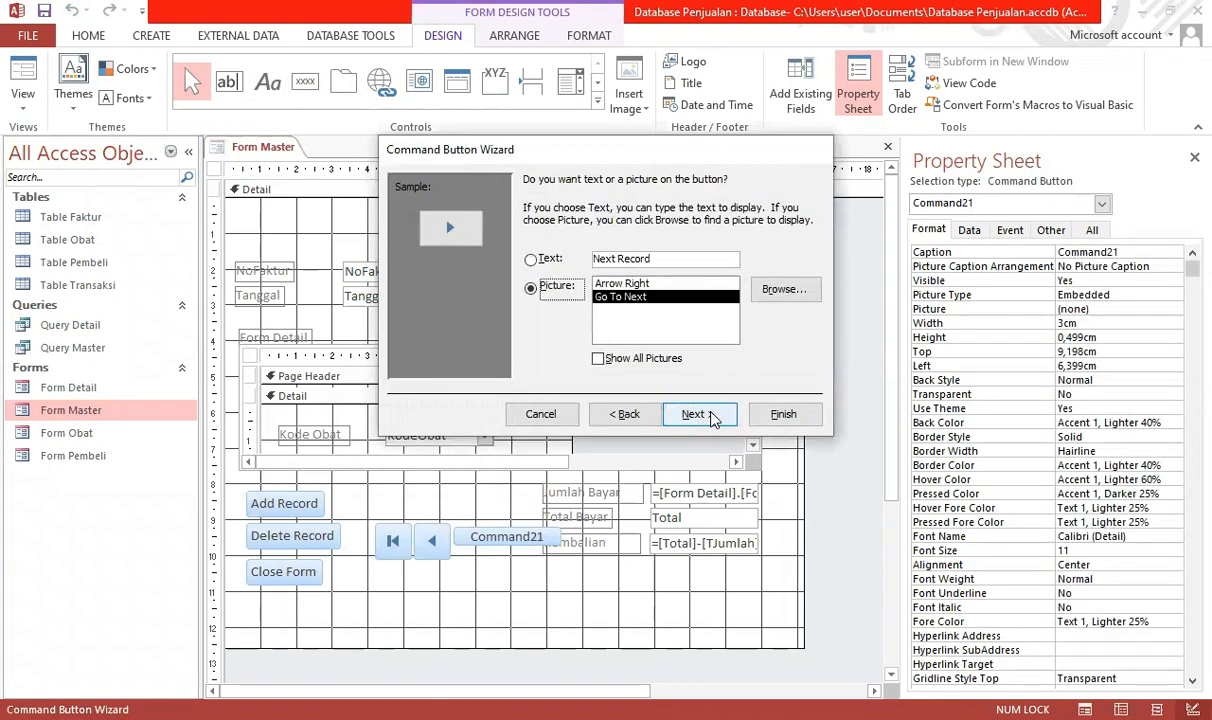
{"action": "left_click", "coordinate": [700, 414]}
{"action": "left_click", "coordinate": [785, 410]}
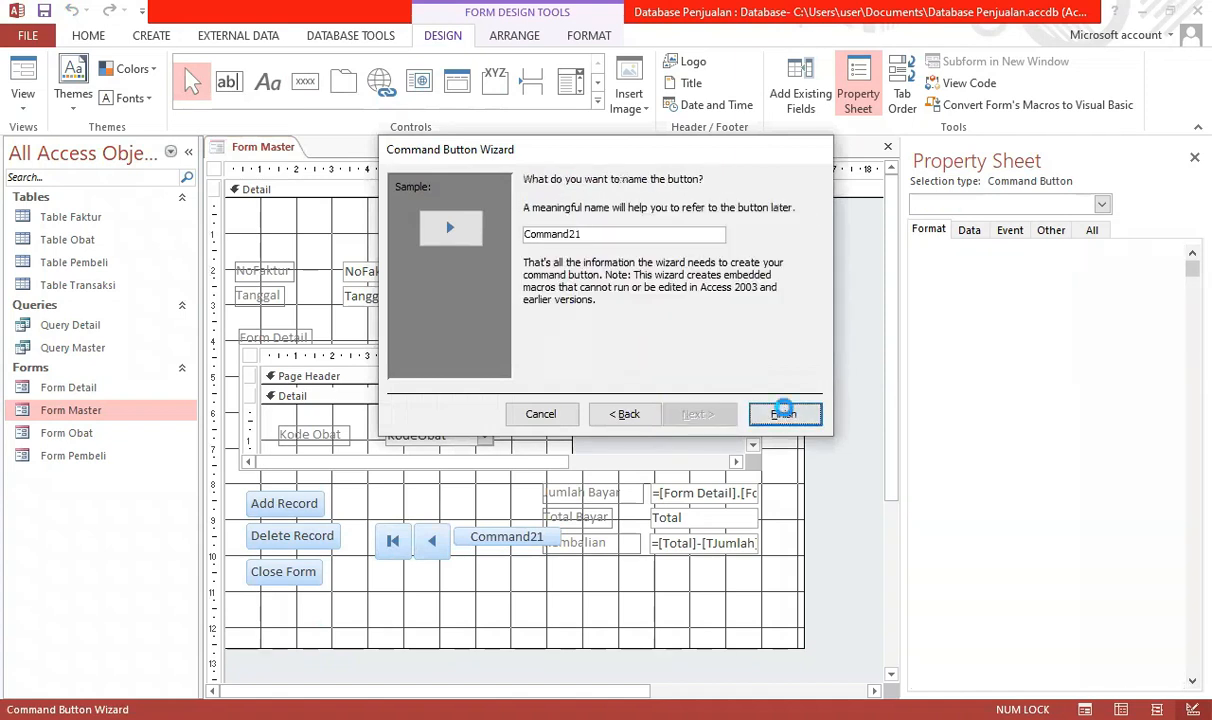
{"action": "key", "text": "Up"}
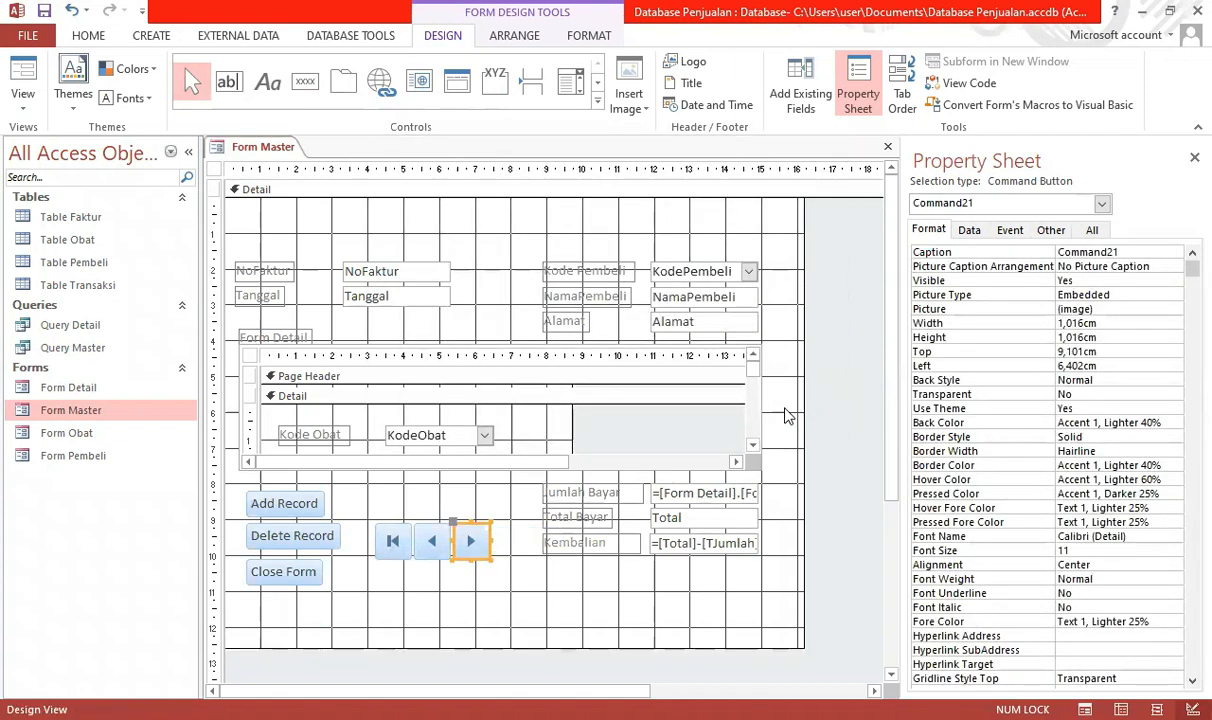
Move the three record navigation buttons together up beside the Add Record button, just below the subform.
{"action": "left_click_drag", "start_coordinate": [368, 518], "coordinate": [503, 573]}
{"action": "left_click_drag", "start_coordinate": [435, 541], "coordinate": [402, 474]}
{"action": "left_click", "coordinate": [463, 590]}
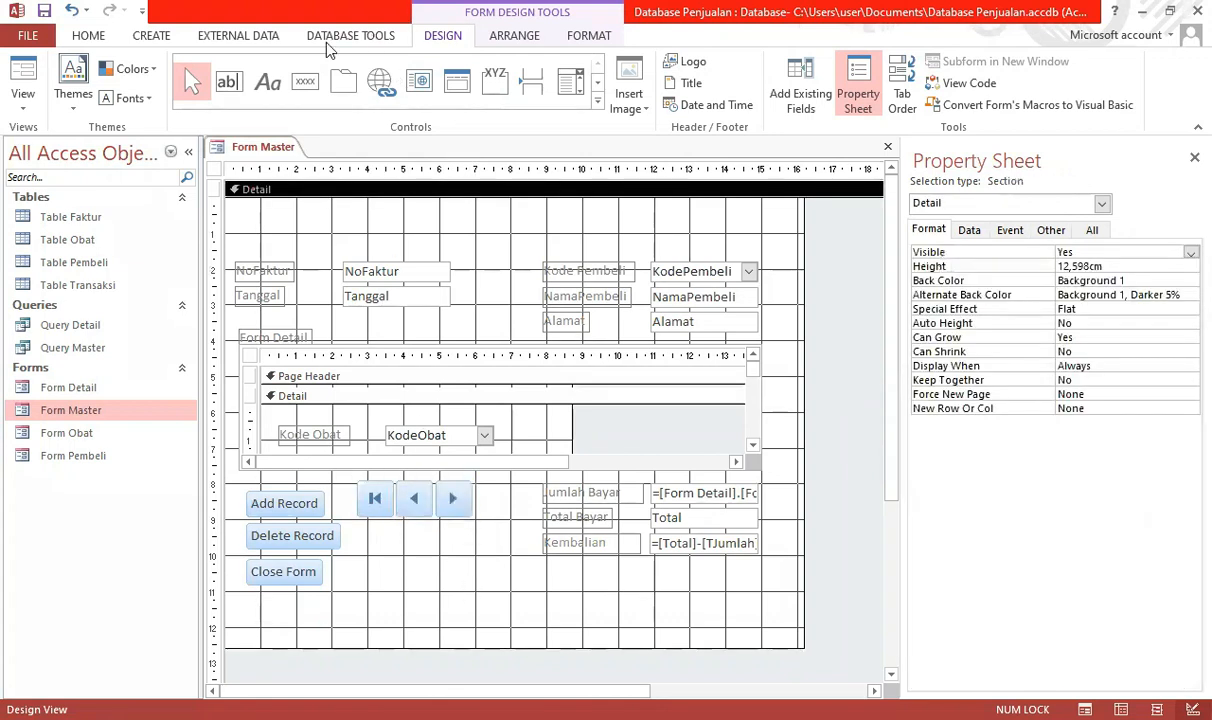
Add a Go To Last Record command button with the Go To Last picture beside the next-record button, nudged up slightly to line up.
{"action": "left_click", "coordinate": [307, 85]}
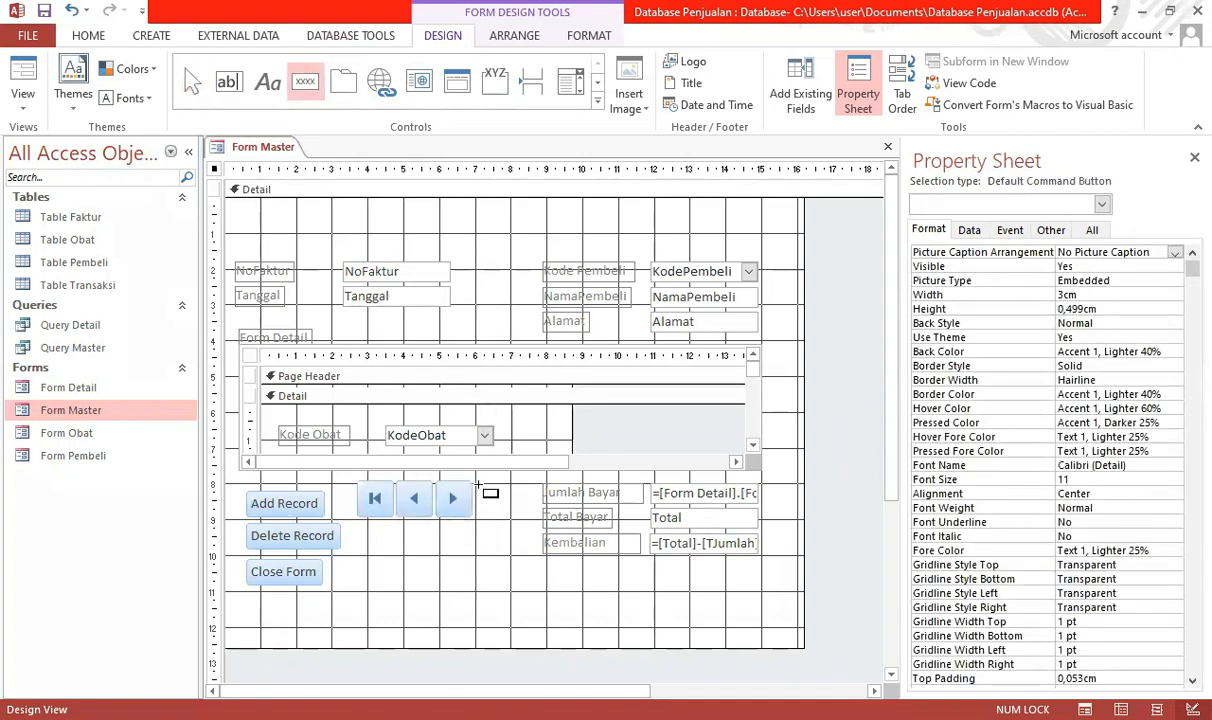
{"action": "left_click", "coordinate": [478, 484]}
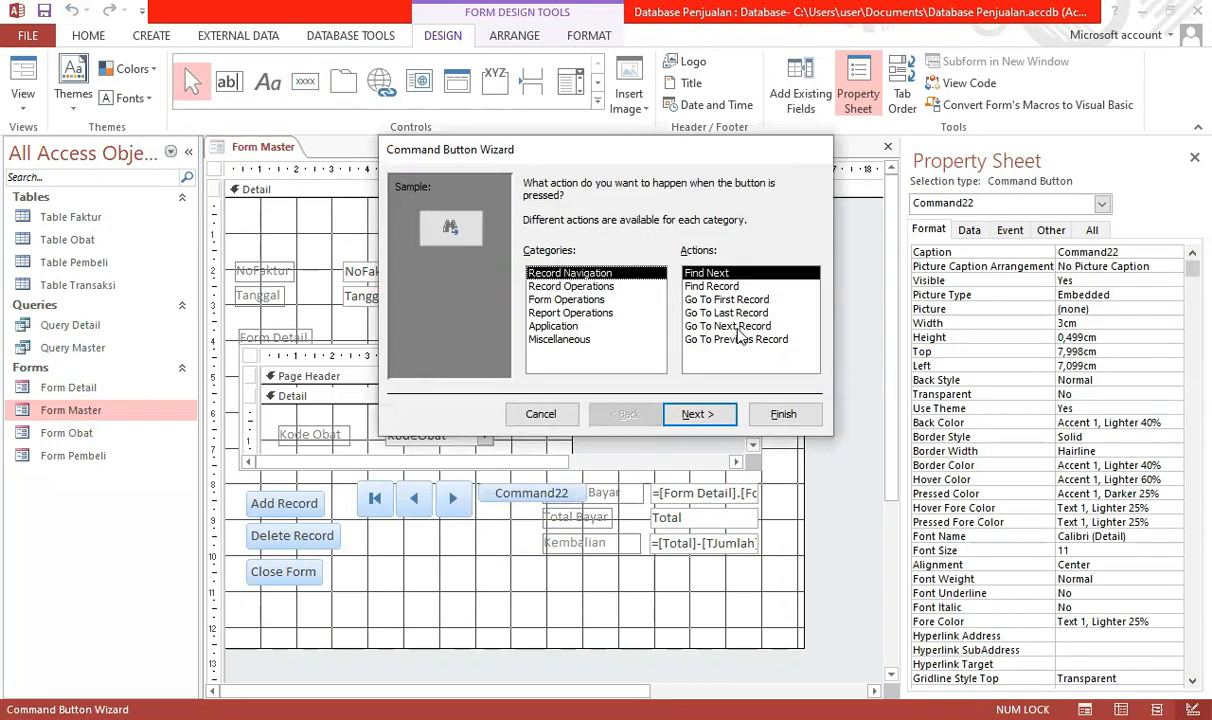
{"action": "left_click", "coordinate": [720, 312]}
{"action": "left_click", "coordinate": [702, 414]}
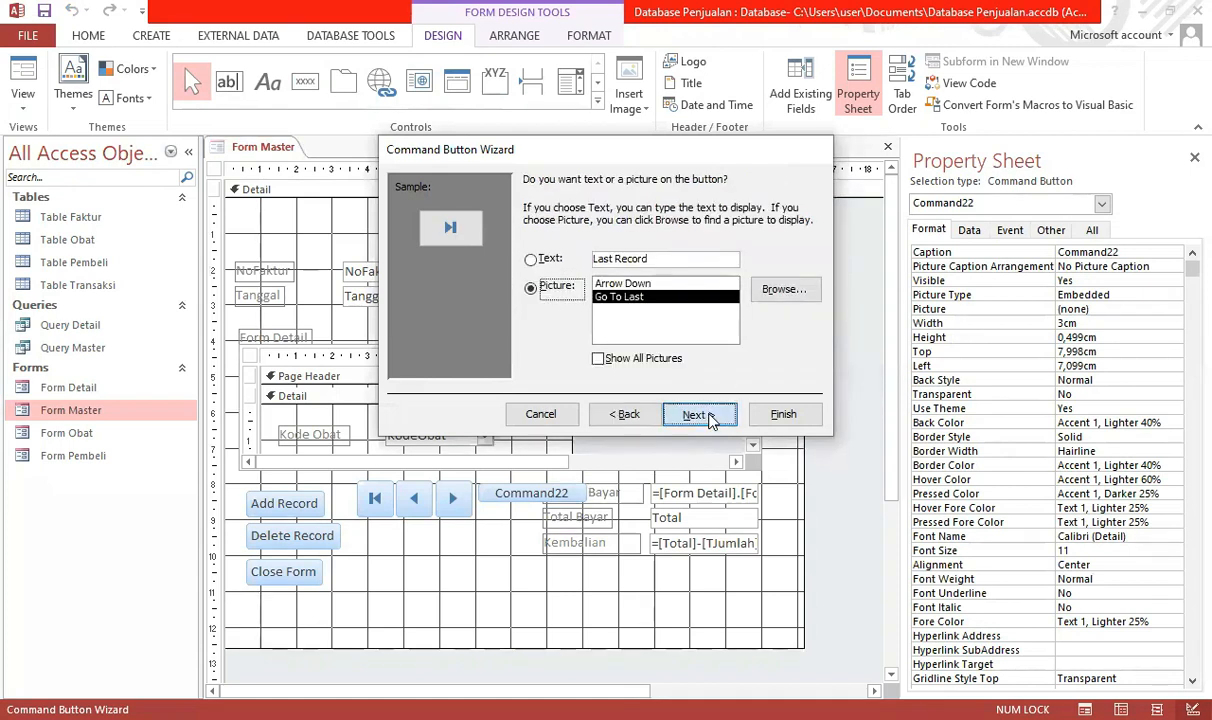
{"action": "left_click", "coordinate": [700, 414]}
{"action": "left_click", "coordinate": [783, 413]}
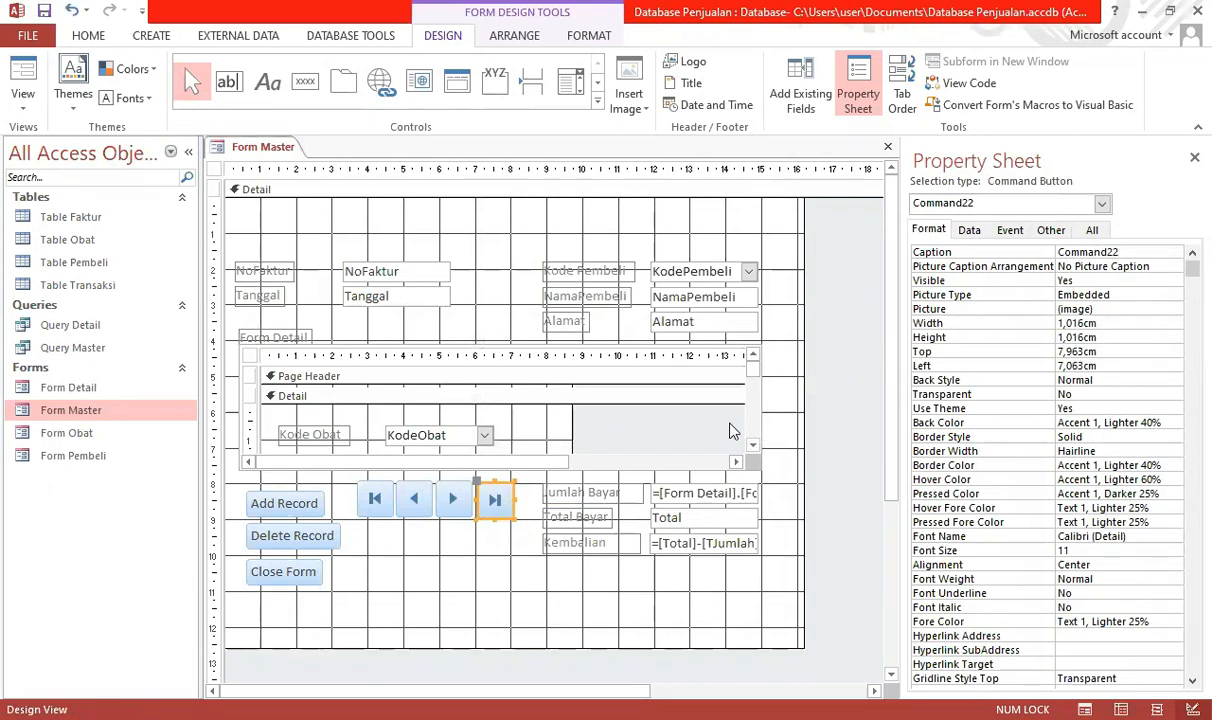
{"action": "key", "text": "ctrl+Up"}
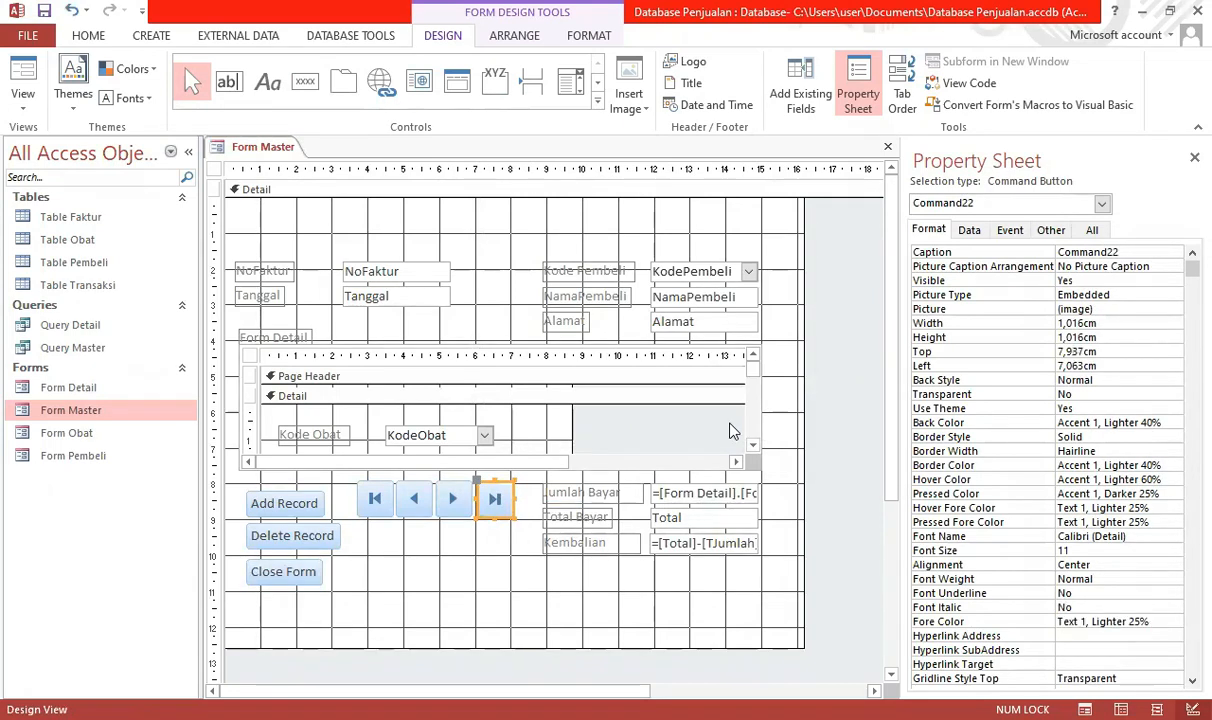
{"action": "left_click", "coordinate": [445, 551]}
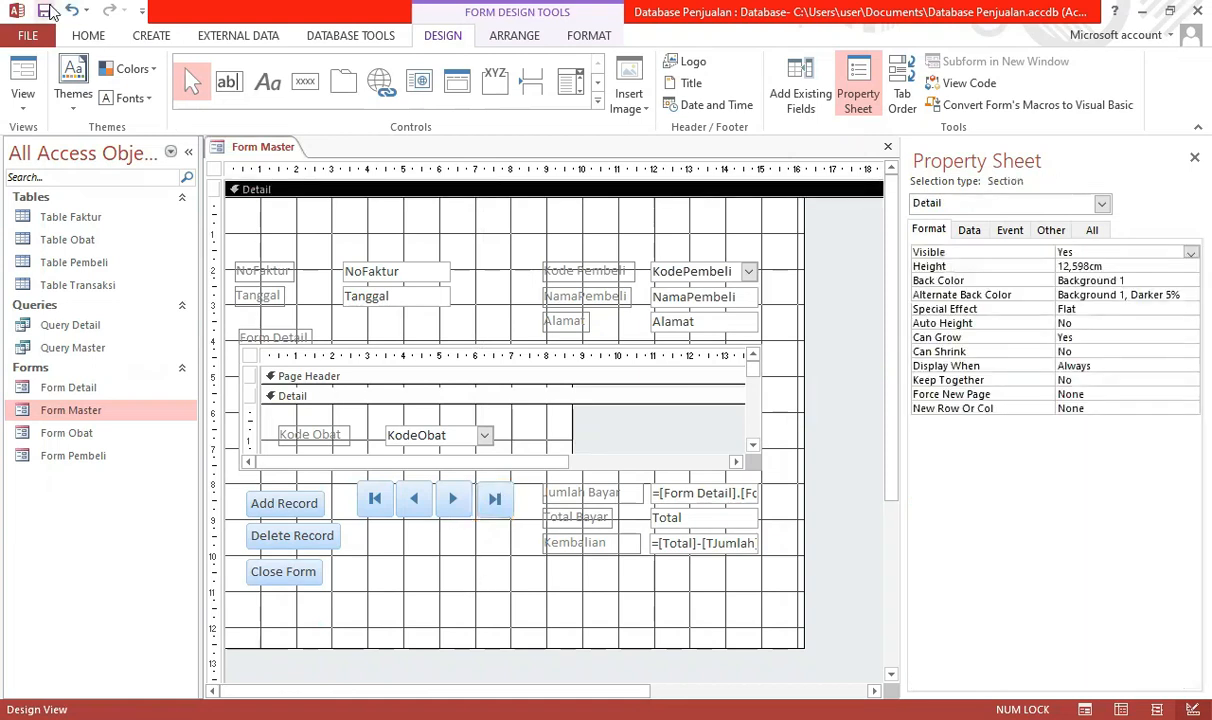
Test the next and previous record buttons in Form View, then return the form to Design View.
{"action": "left_click", "coordinate": [26, 70]}
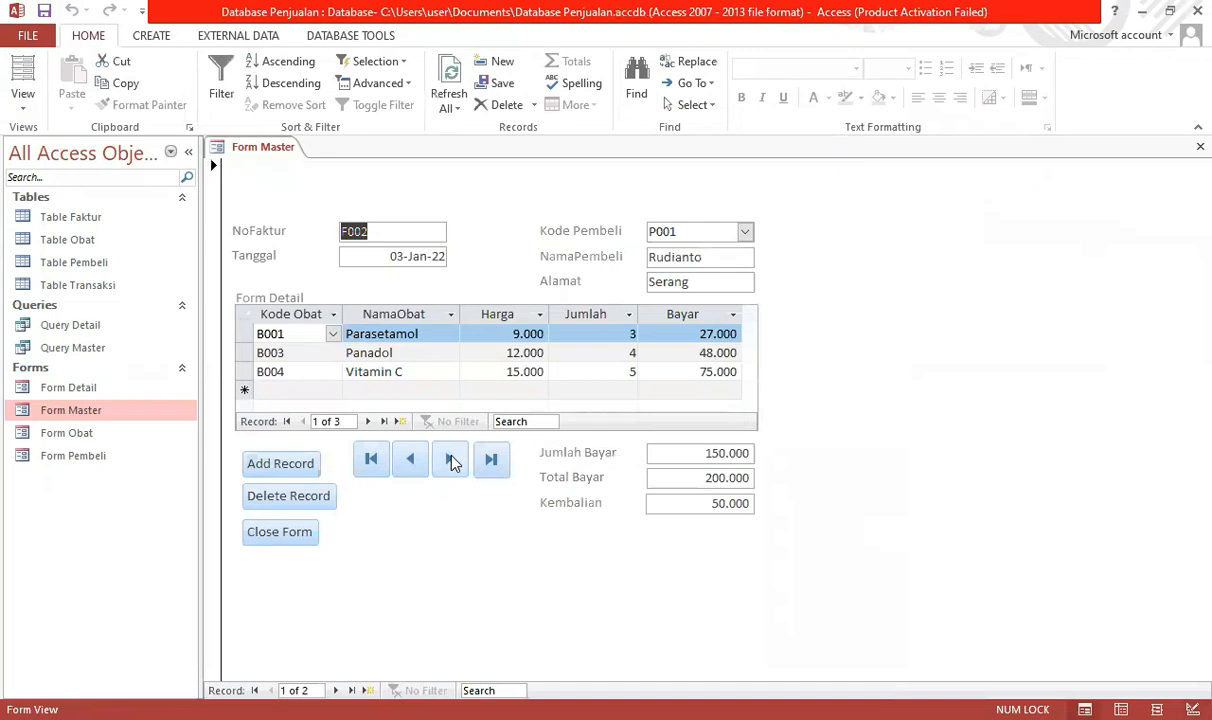
{"action": "left_click", "coordinate": [451, 460]}
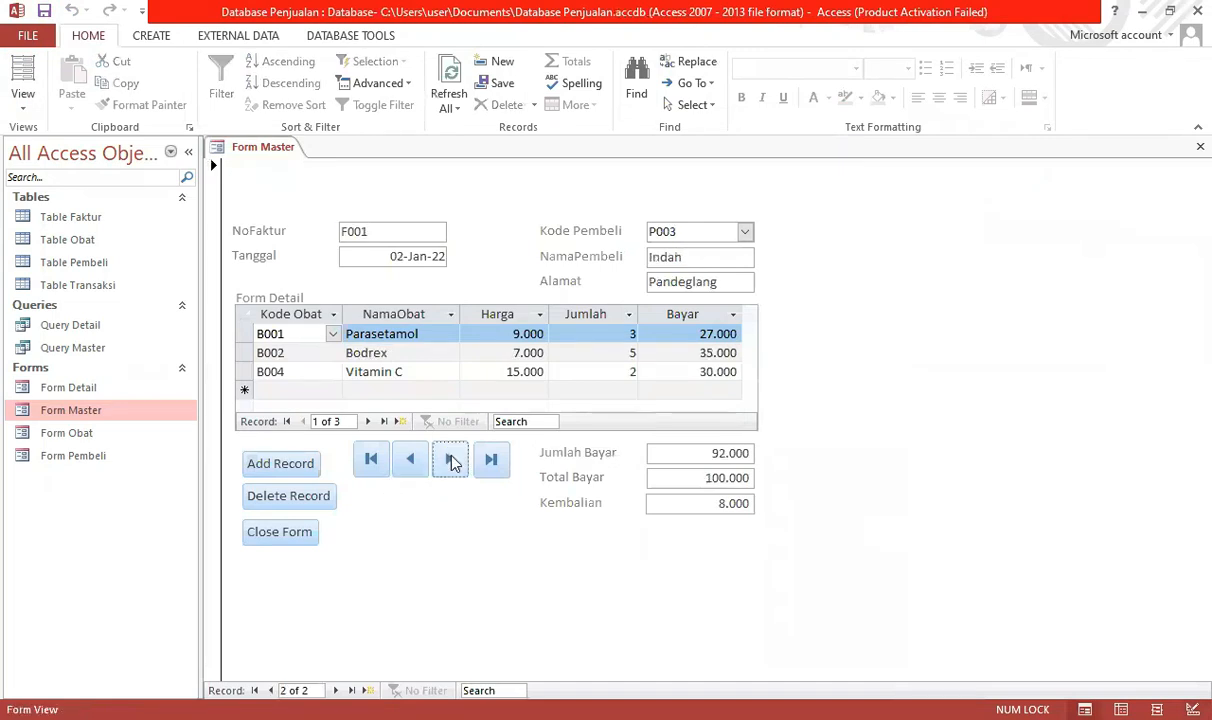
{"action": "left_click", "coordinate": [451, 460]}
{"action": "left_click", "coordinate": [410, 461]}
{"action": "left_click", "coordinate": [410, 461]}
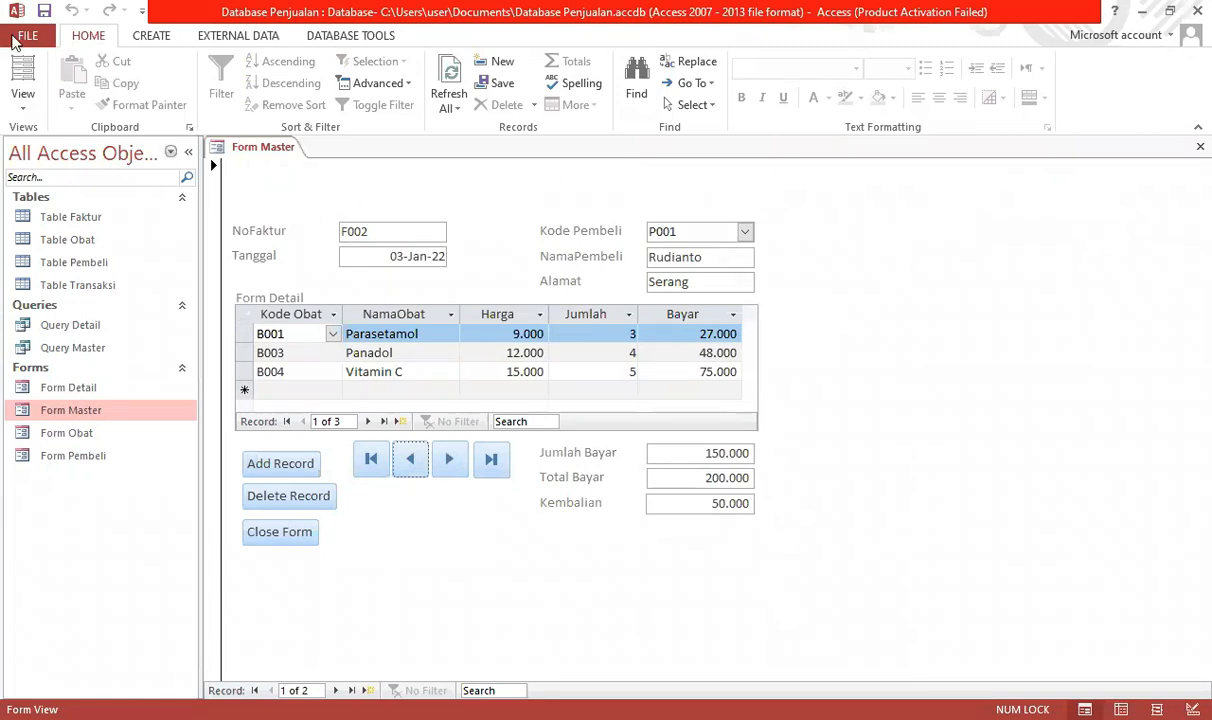
{"action": "left_click", "coordinate": [30, 113]}
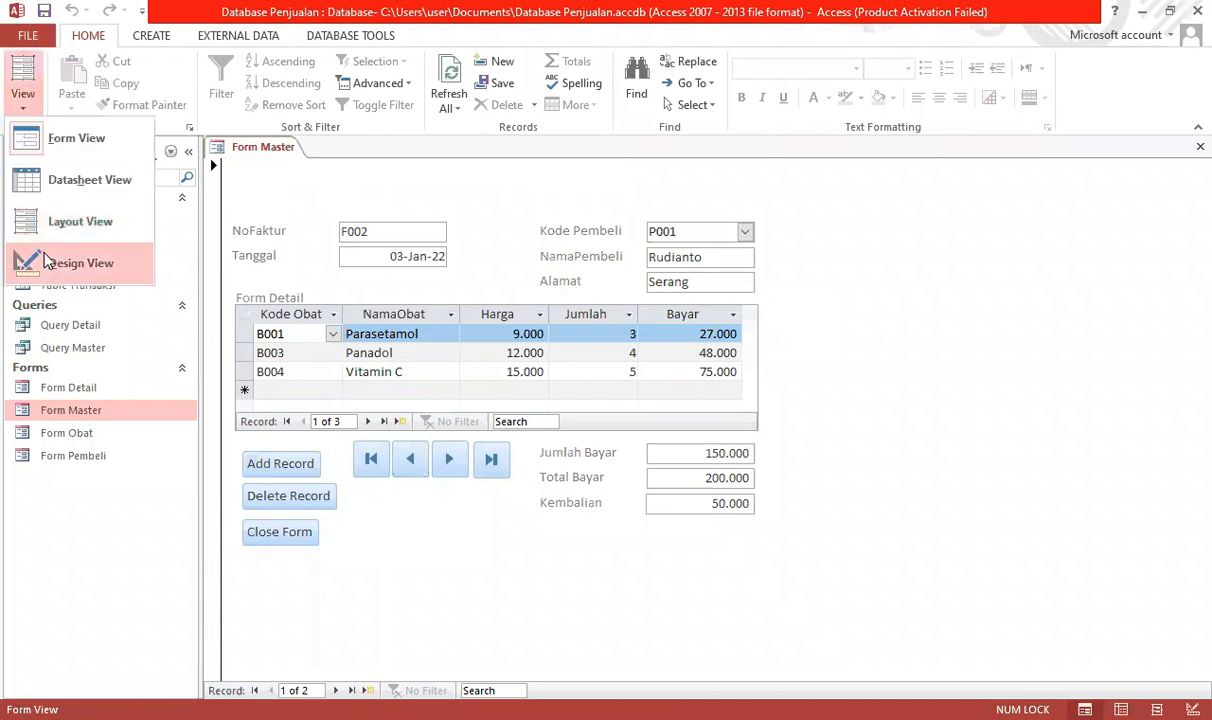
{"action": "left_click", "coordinate": [45, 250]}
{"action": "left_click", "coordinate": [229, 82]}
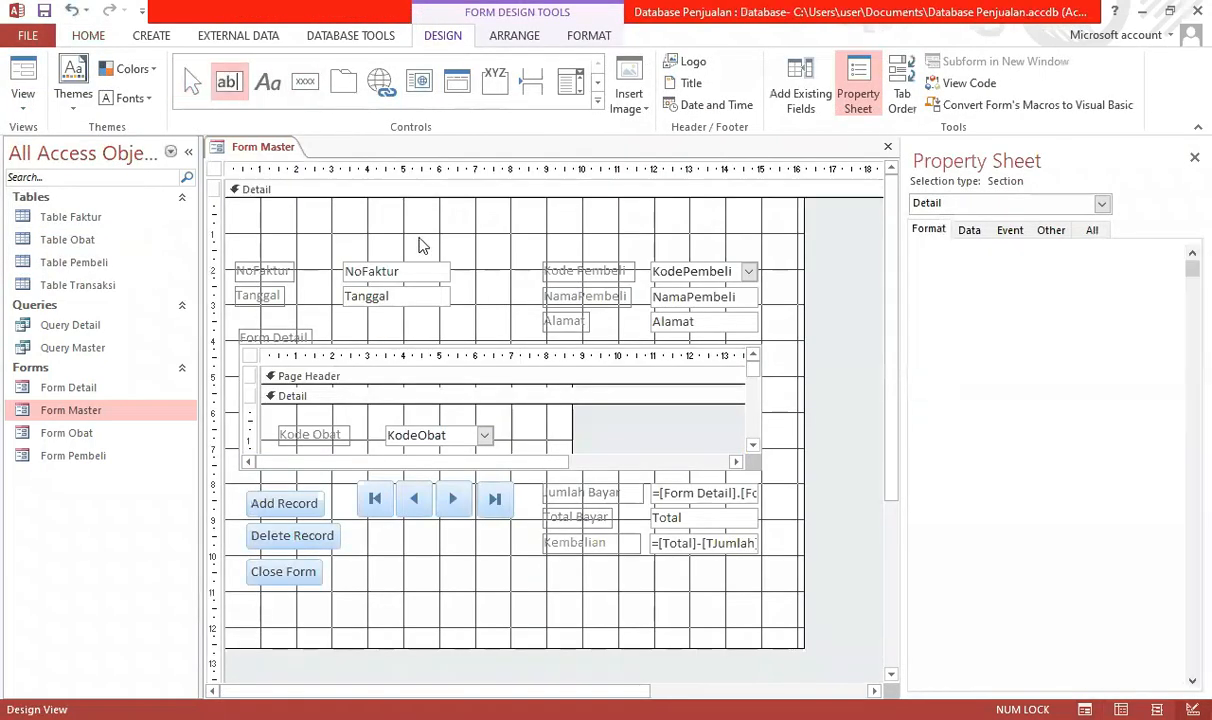
{"action": "left_click", "coordinate": [318, 213]}
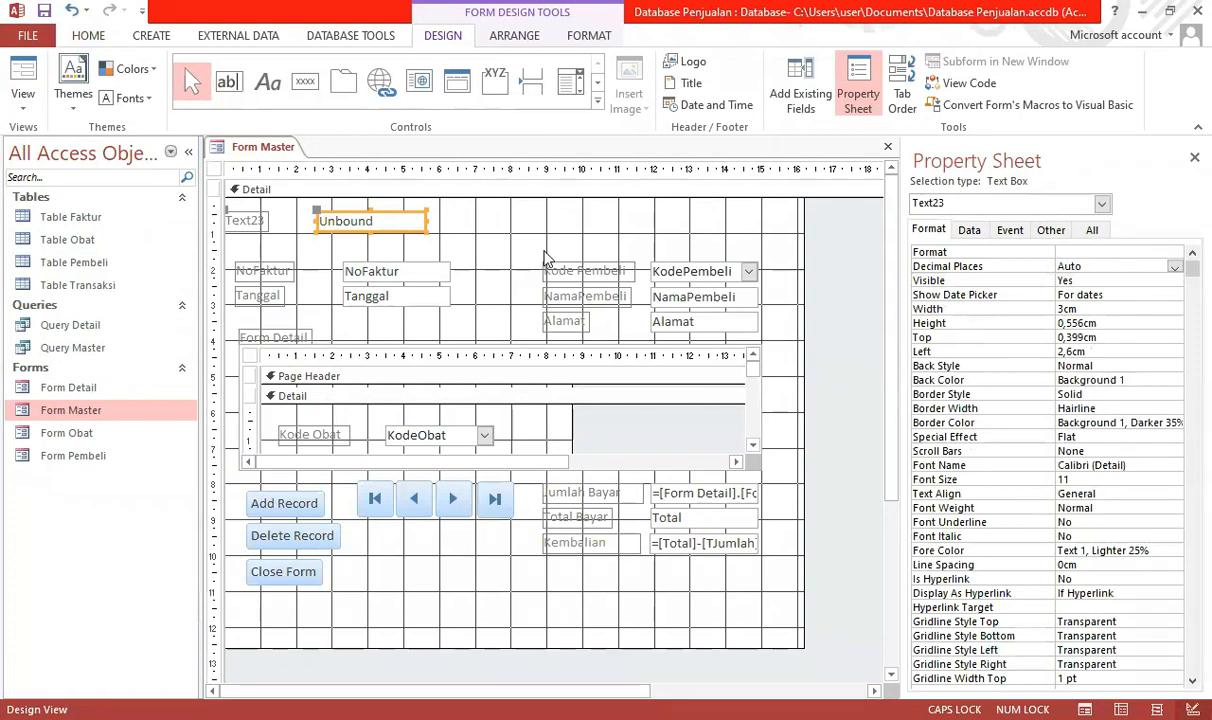
{"action": "key", "text": "Delete"}
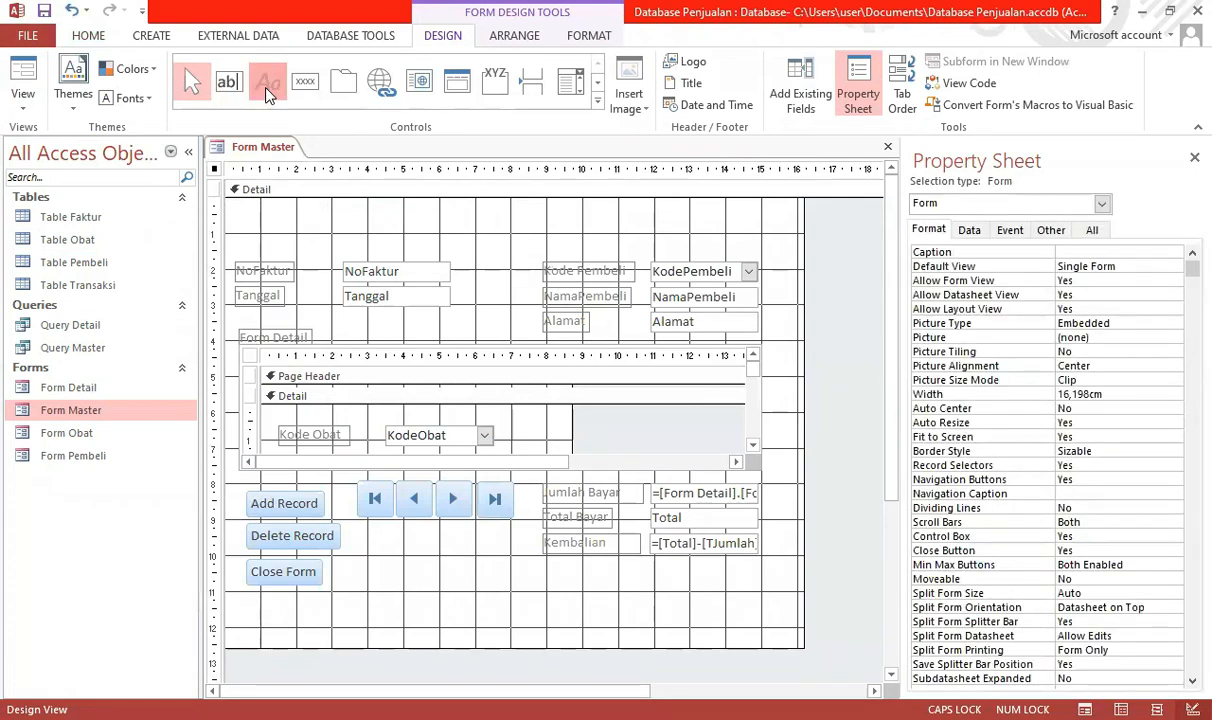
Add a label about 11.3 cm wide and 0.9 cm high above the invoice fields, reading FORM TRANSAKSI PENJUALAN OBAT.
{"action": "left_click", "coordinate": [267, 84]}
{"action": "left_click_drag", "start_coordinate": [280, 213], "coordinate": [683, 243]}
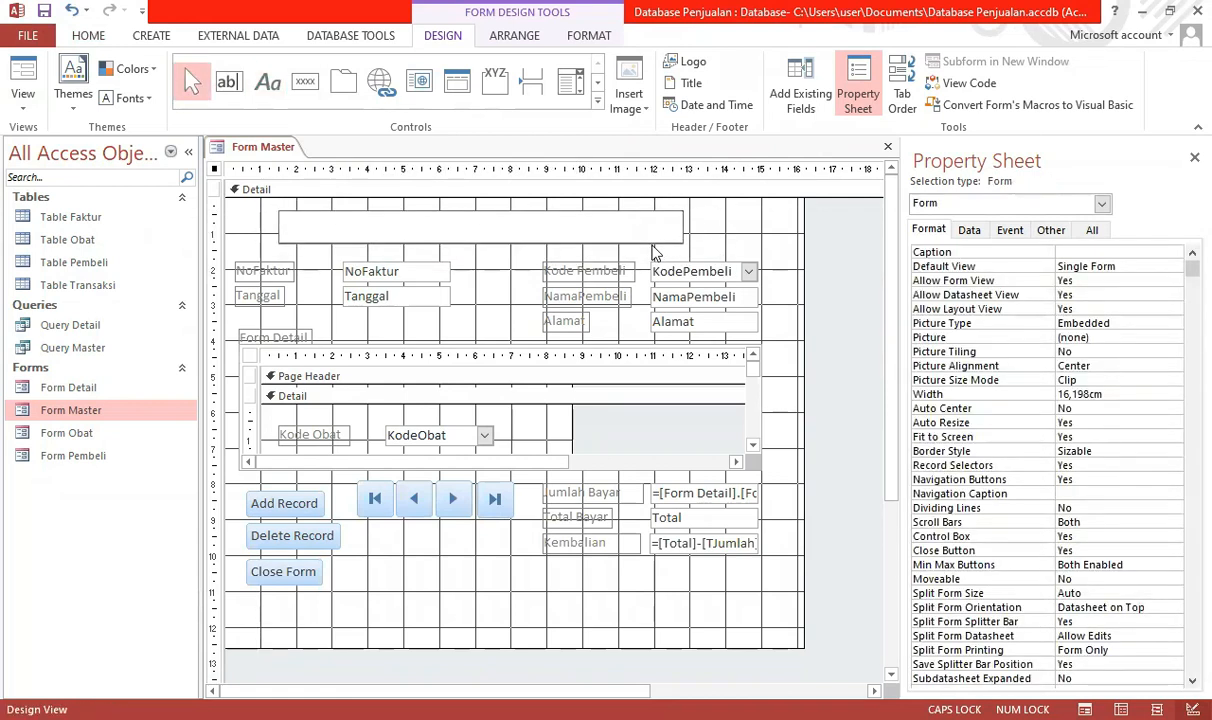
{"action": "key", "text": "Caps_Lock"}
{"action": "type", "text": "FORM TRANSA"}
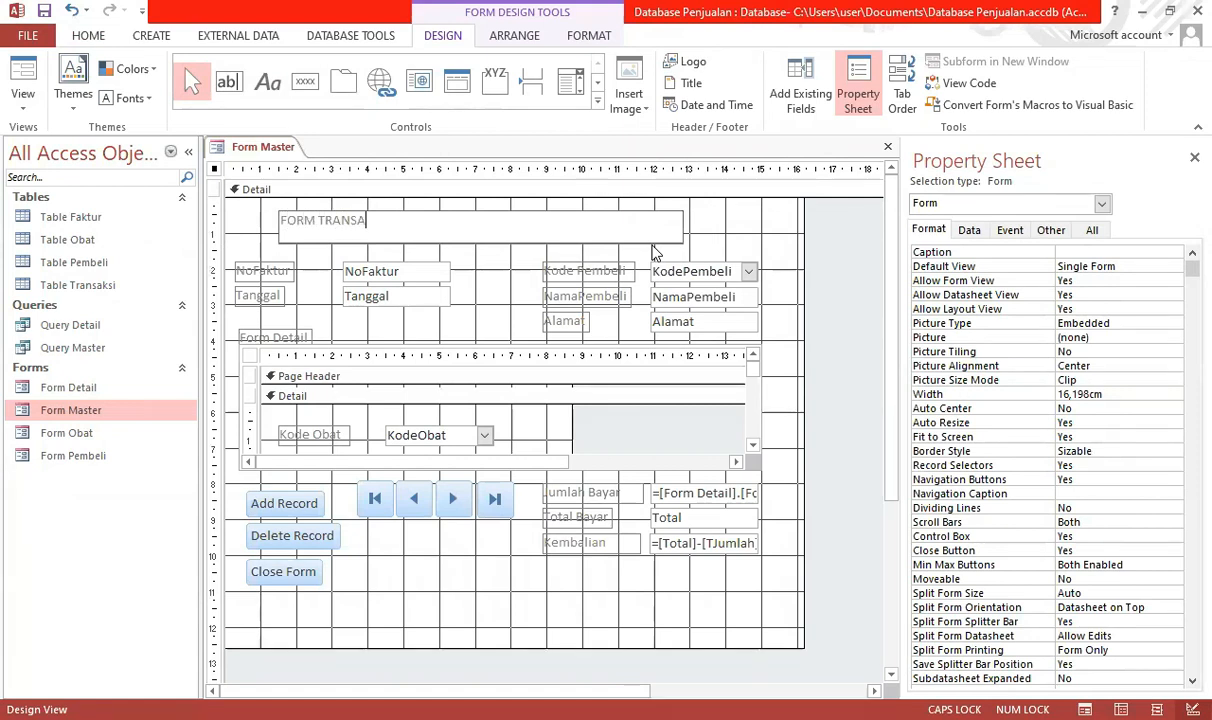
{"action": "type", "text": "KSI PENJUALAN OBAT"}
{"action": "key", "text": "Return"}
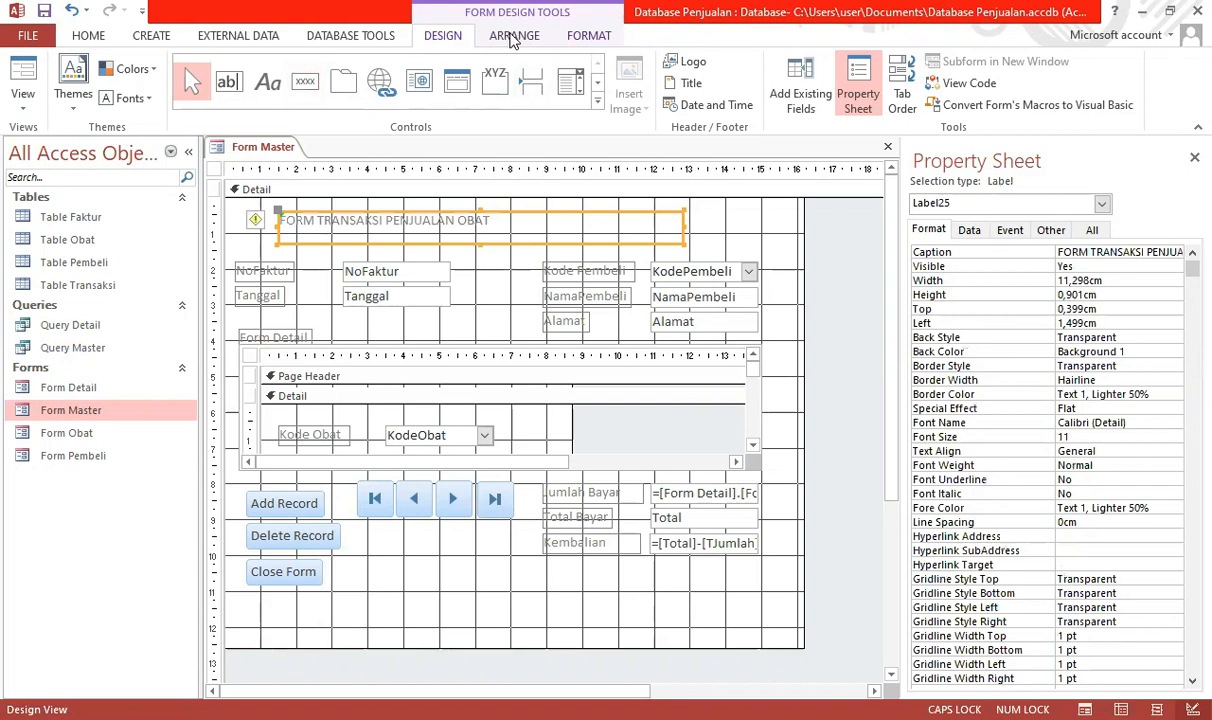
Format the title label as 18-point bold, centered text in blue Accent 5, and shift it slightly right and up.
{"action": "left_click", "coordinate": [589, 35]}
{"action": "left_click", "coordinate": [301, 68]}
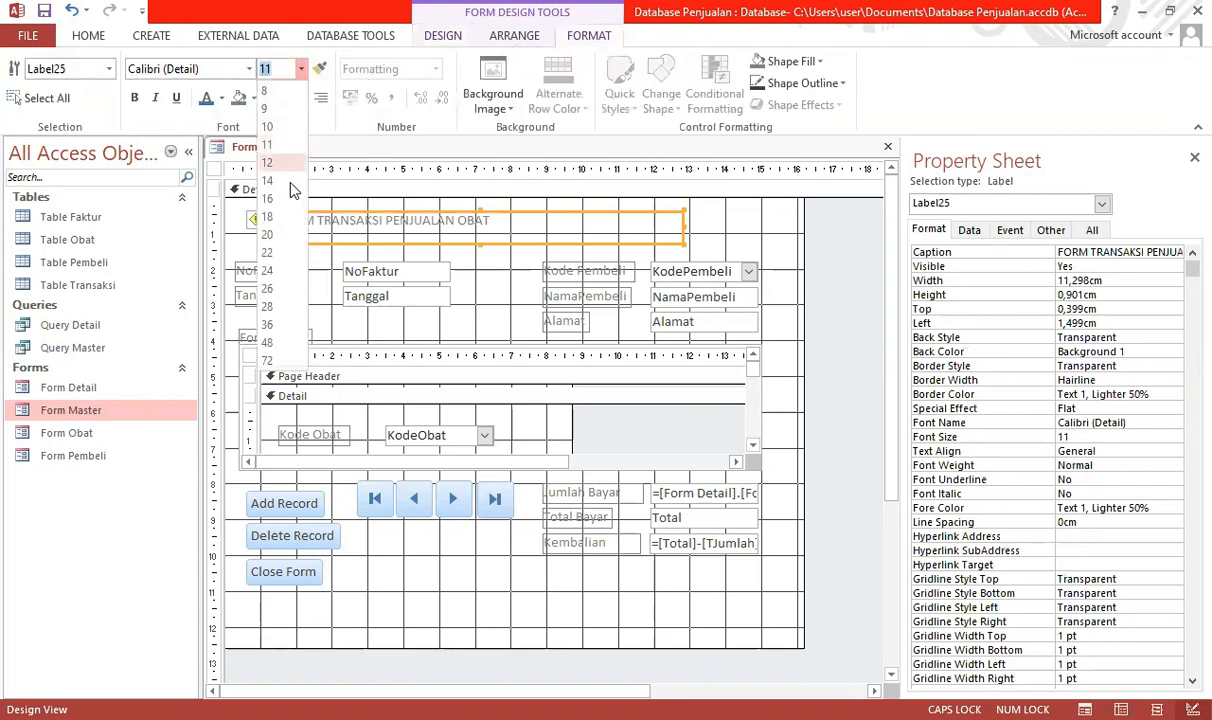
{"action": "left_click", "coordinate": [267, 216]}
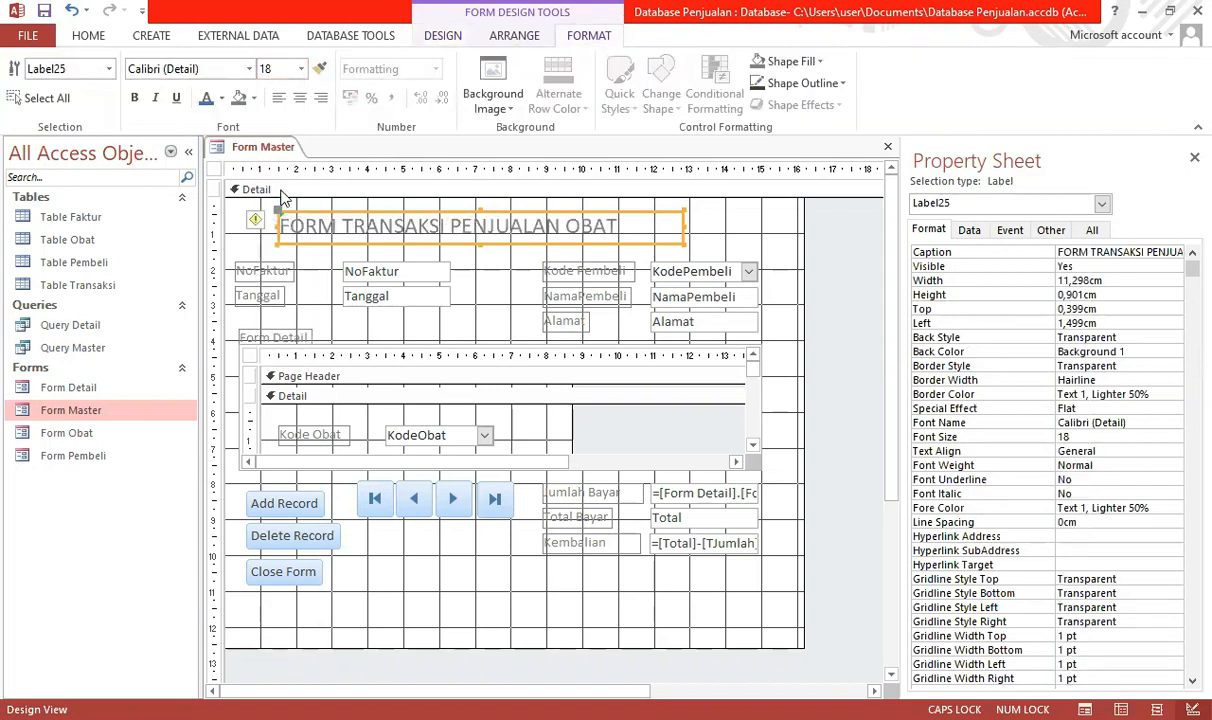
{"action": "left_click", "coordinate": [206, 97]}
{"action": "left_click", "coordinate": [134, 97]}
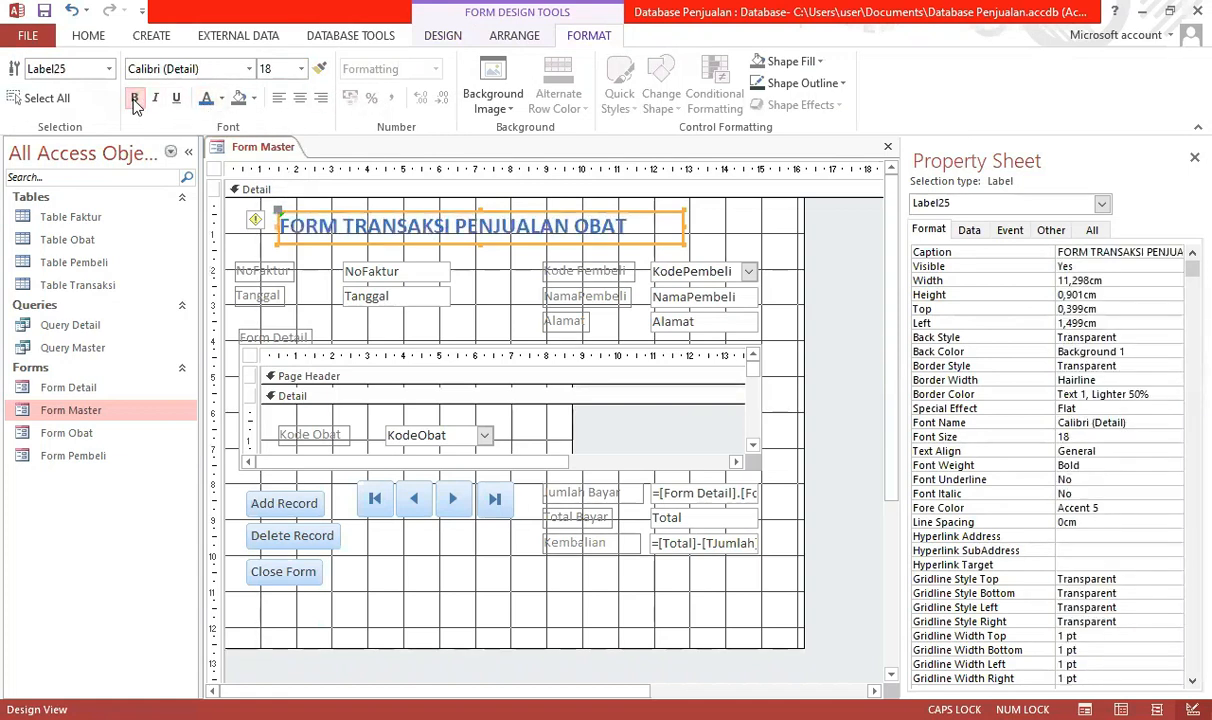
{"action": "left_click", "coordinate": [299, 102]}
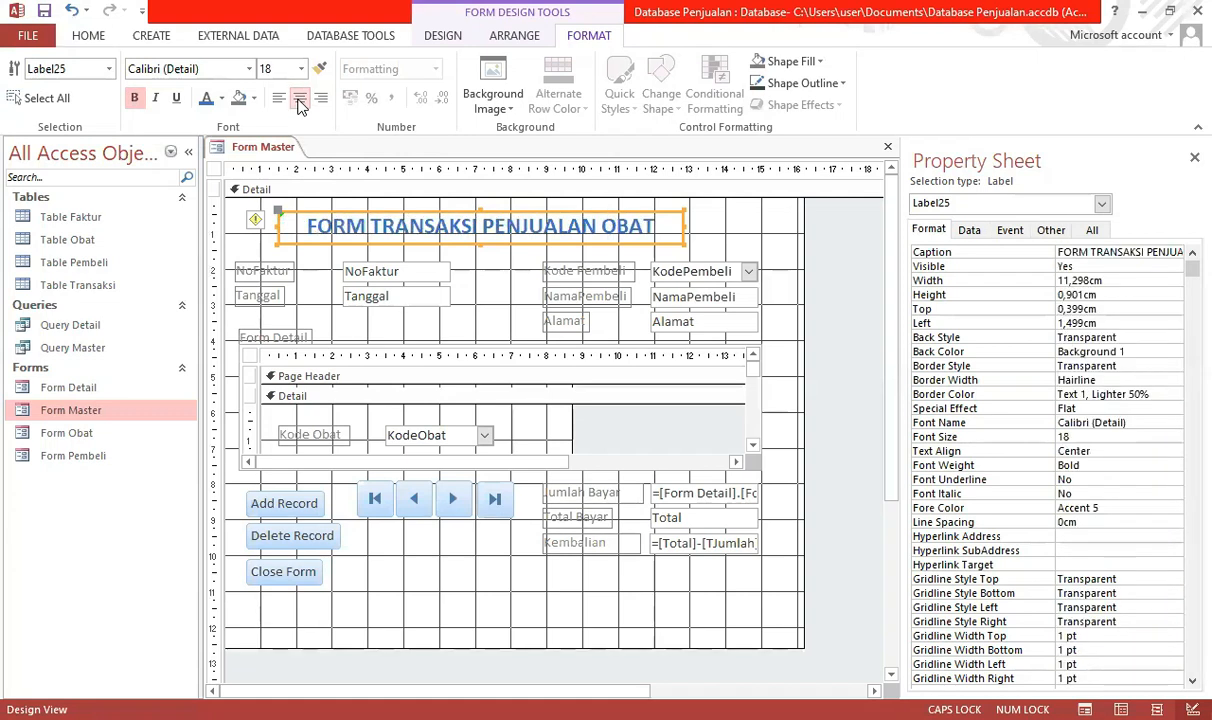
{"action": "left_click_drag", "start_coordinate": [464, 211], "coordinate": [477, 209]}
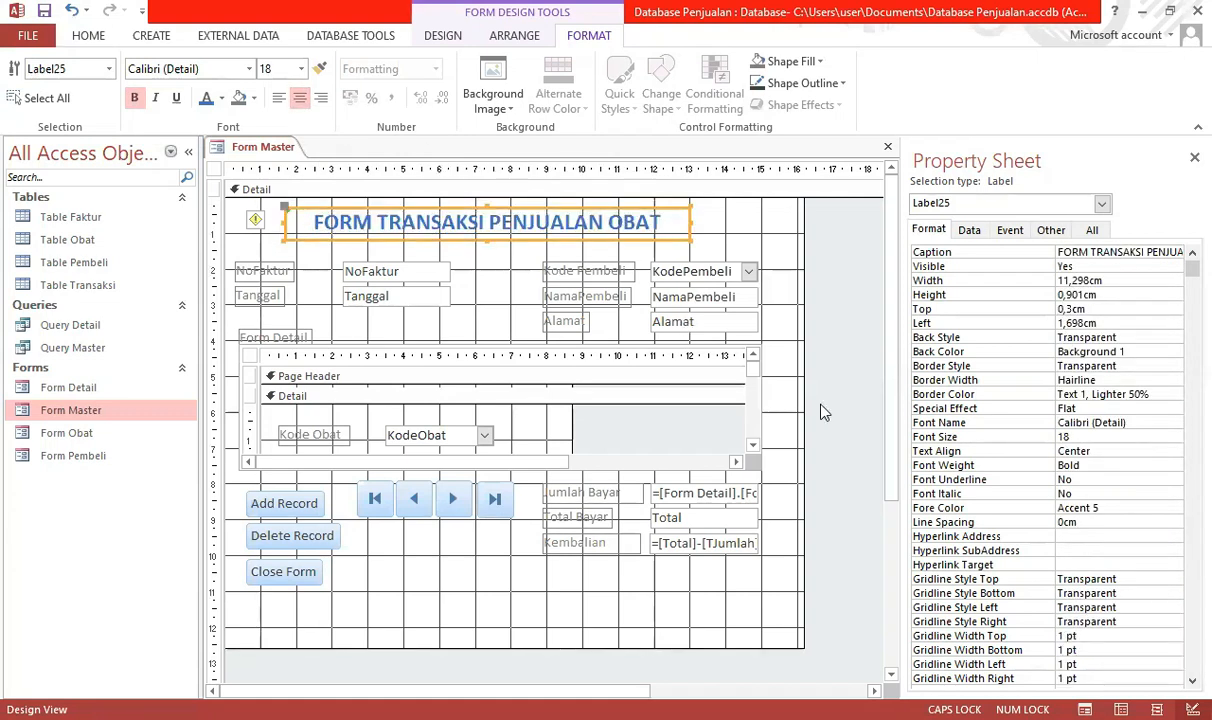
{"action": "left_click", "coordinate": [774, 257]}
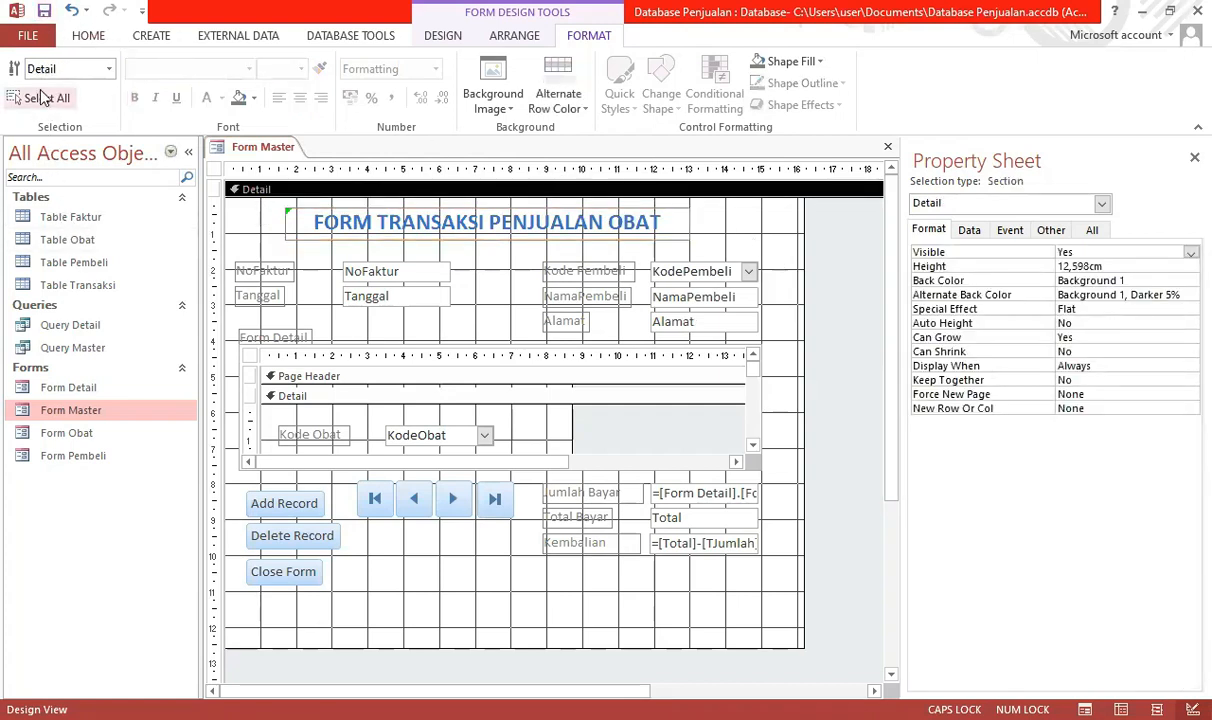
Save Form Master, check the finished layout in Form View, and close the form.
{"action": "left_click", "coordinate": [44, 12]}
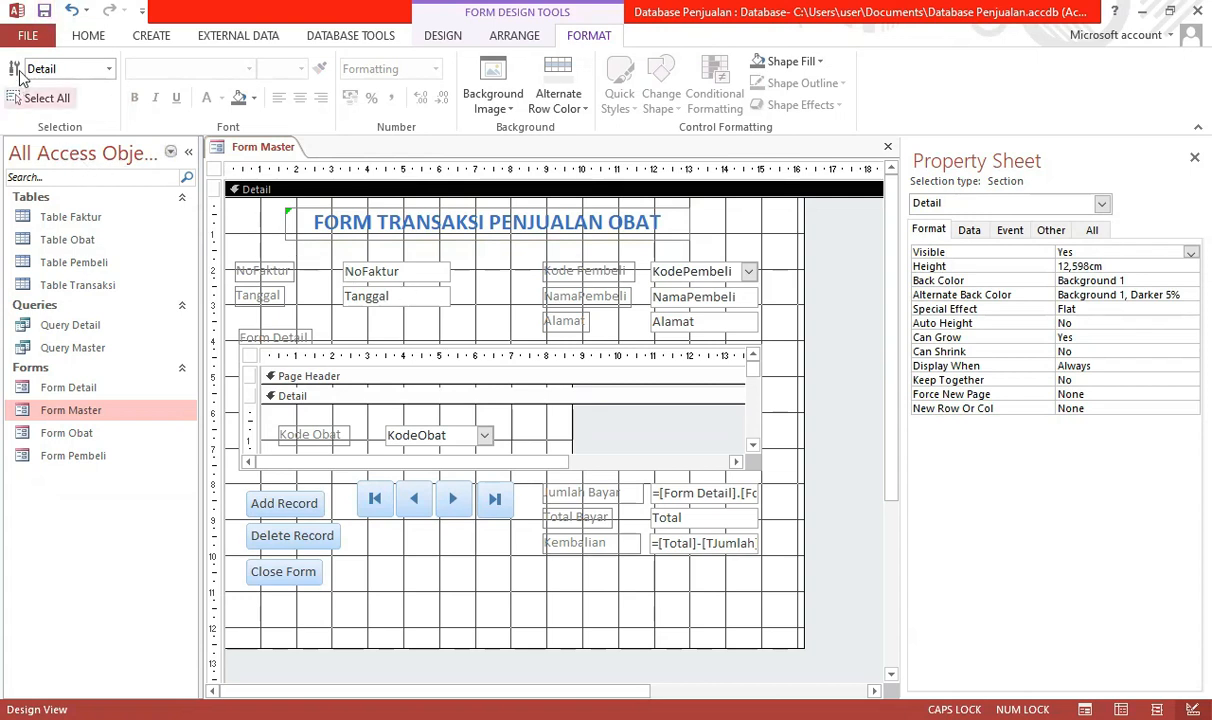
{"action": "left_click", "coordinate": [98, 36]}
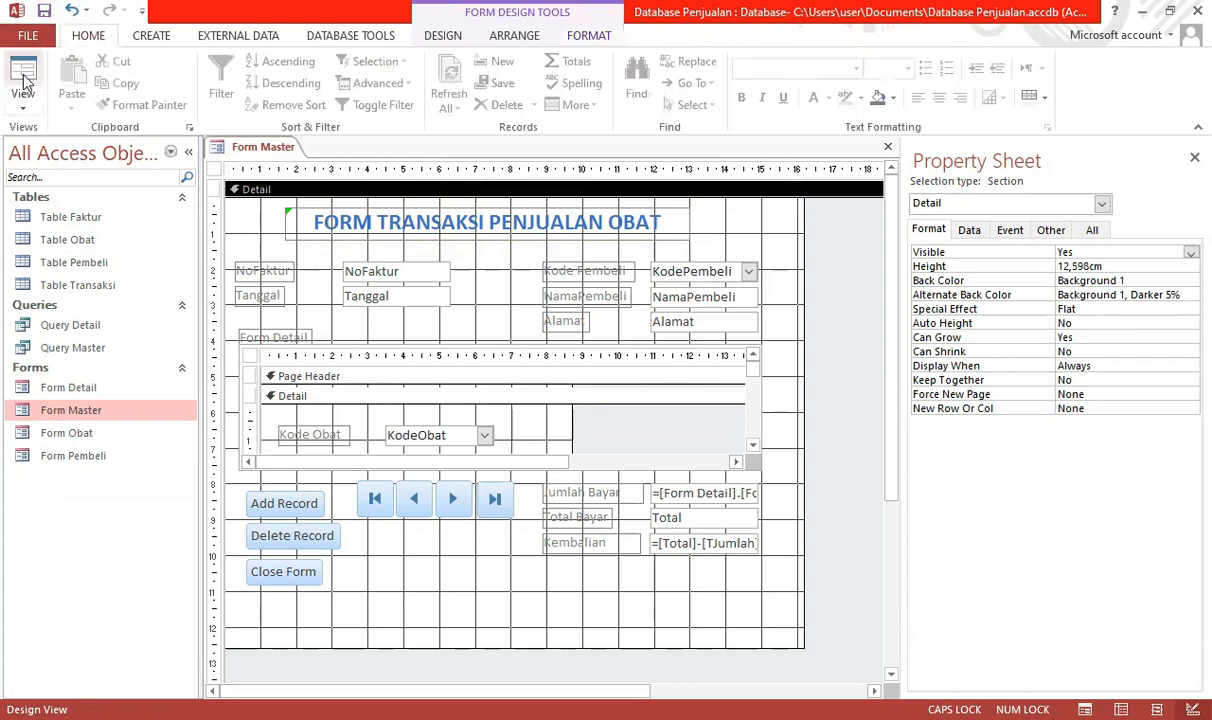
{"action": "left_click", "coordinate": [22, 76]}
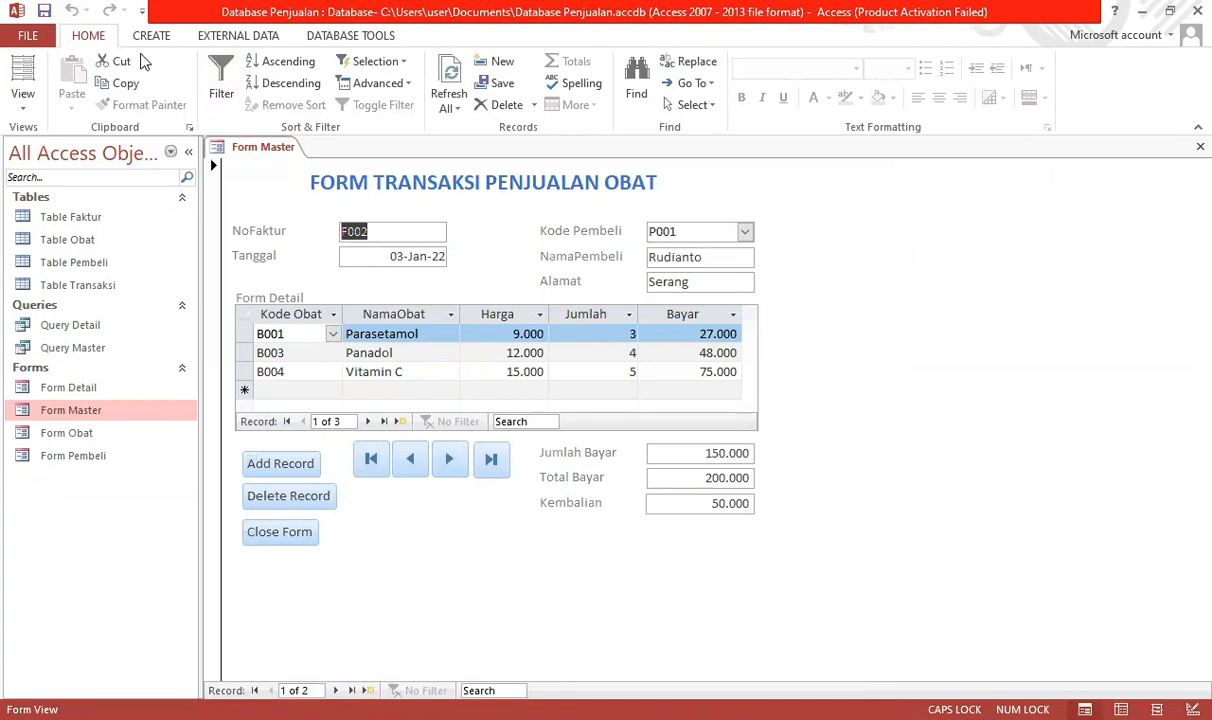
{"action": "left_click", "coordinate": [1199, 147]}
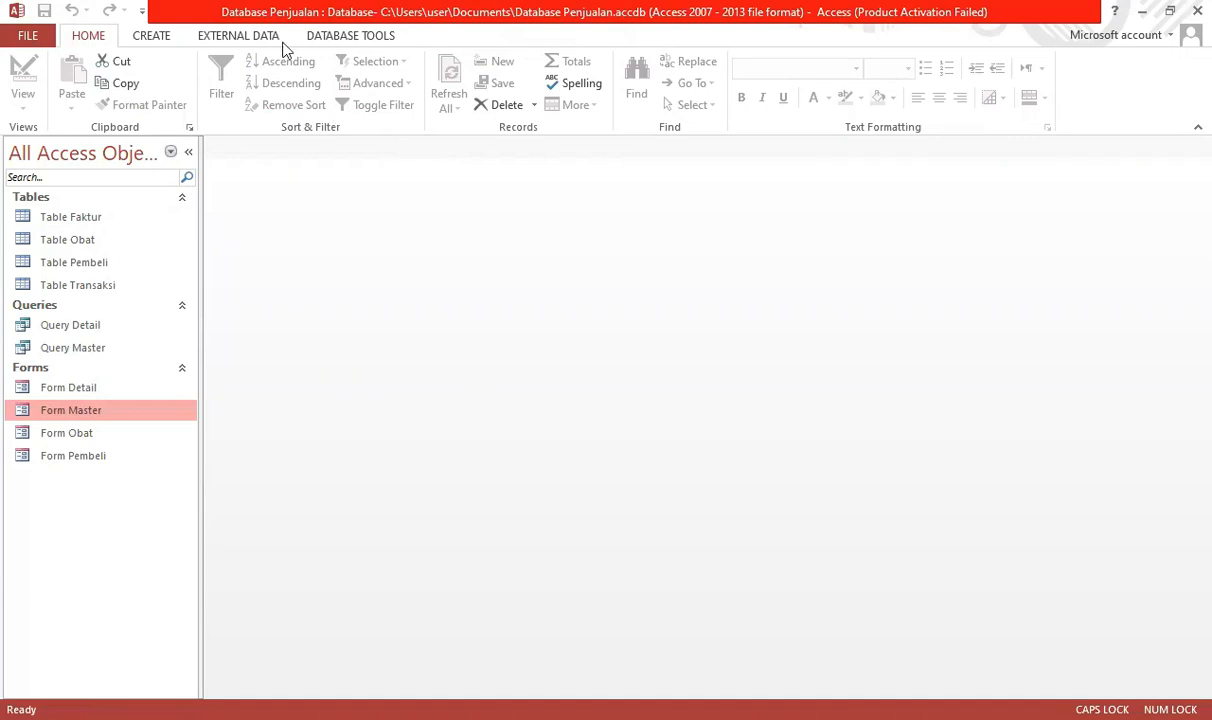
Create a blank report in Design View and shorten its Page Header to about 0.9 cm and Detail section to about 4.3 cm.
{"action": "left_click", "coordinate": [155, 35]}
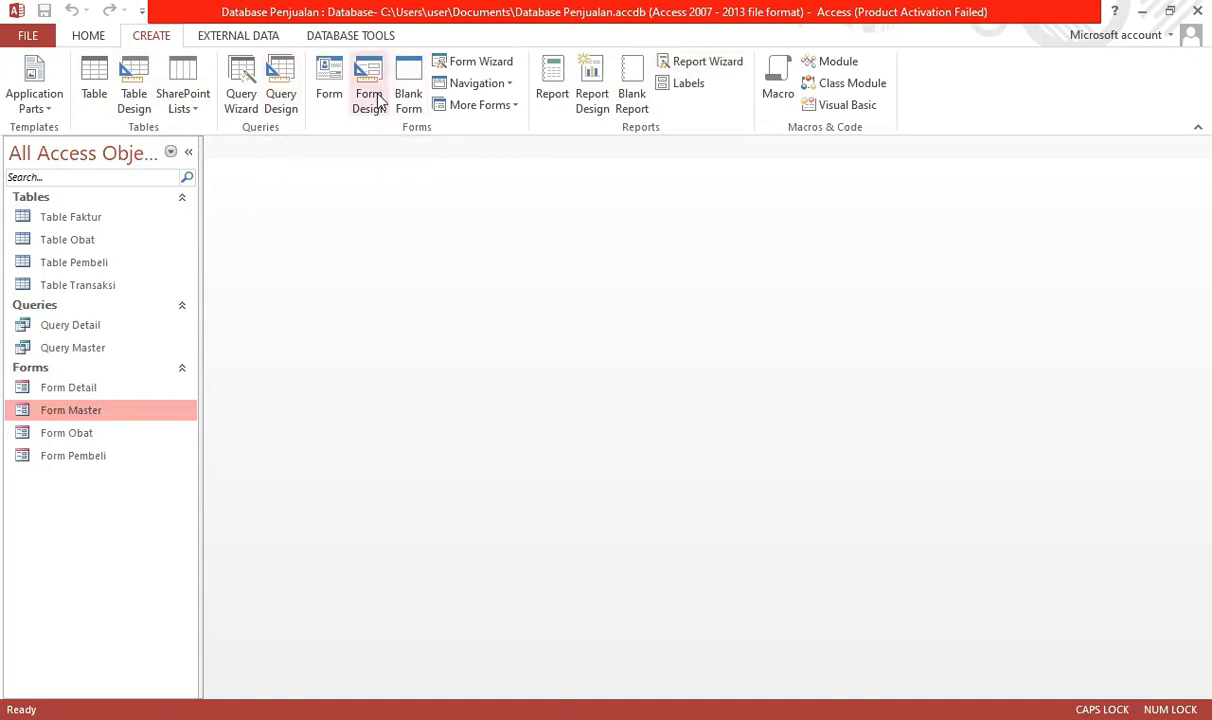
{"action": "left_click", "coordinate": [590, 88]}
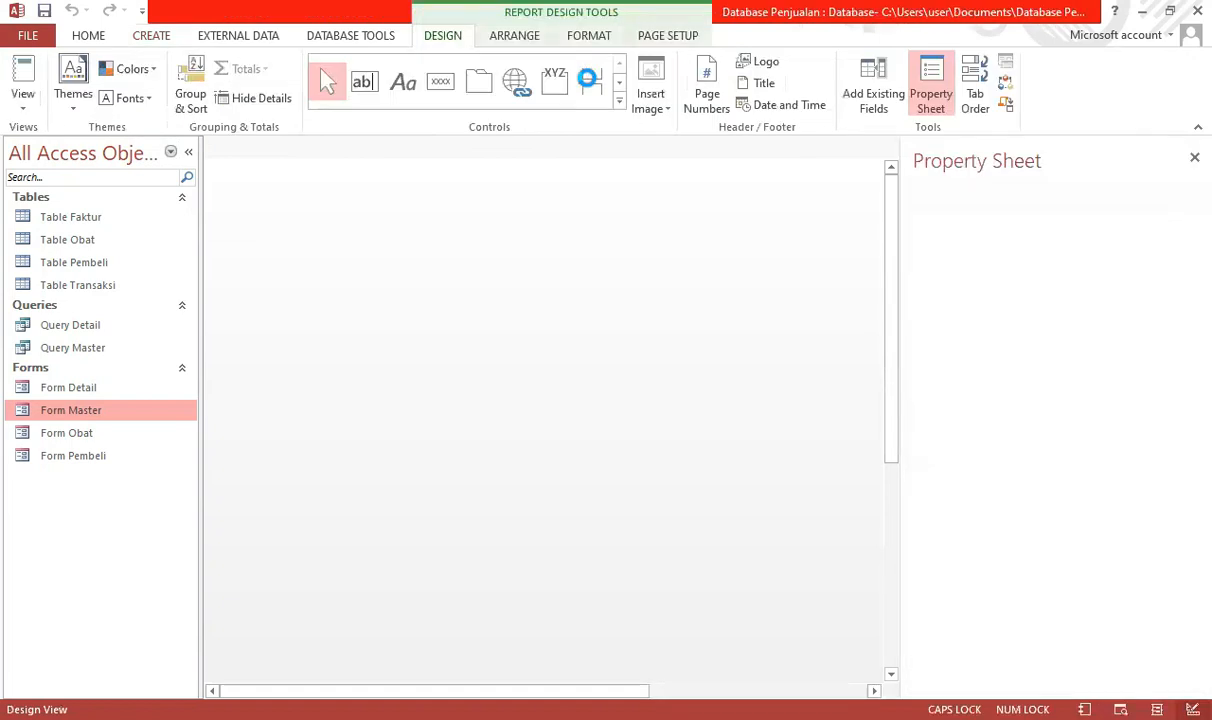
{"action": "left_click_drag", "start_coordinate": [430, 270], "coordinate": [436, 230]}
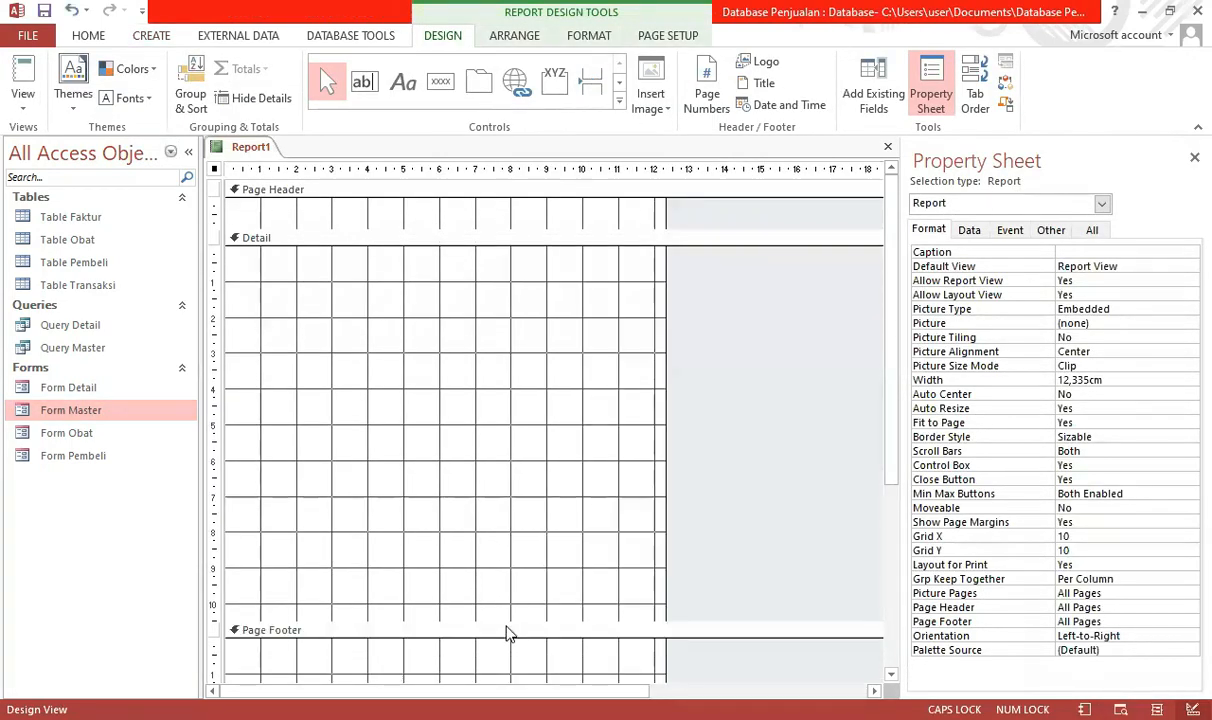
{"action": "left_click_drag", "start_coordinate": [503, 622], "coordinate": [490, 405]}
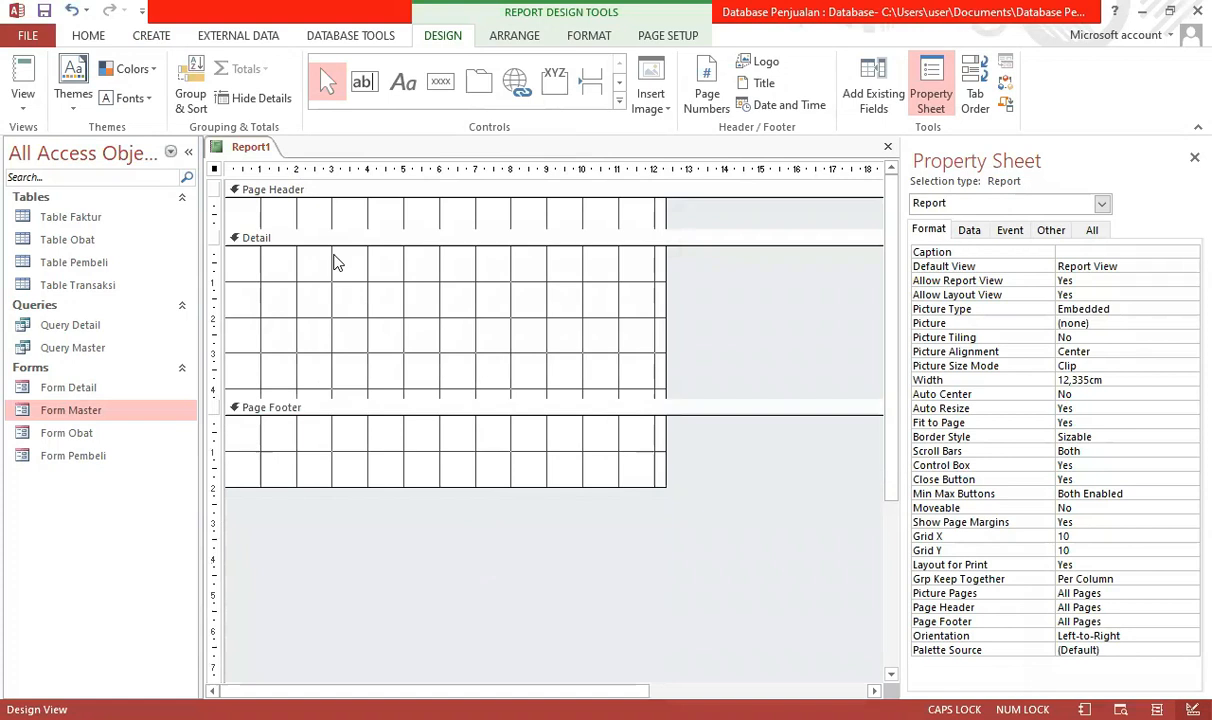
Add report header and footer sections, then resize the Report Header to about 1.7 cm and the Detail section to about 2.6 cm.
{"action": "right_click", "coordinate": [330, 312]}
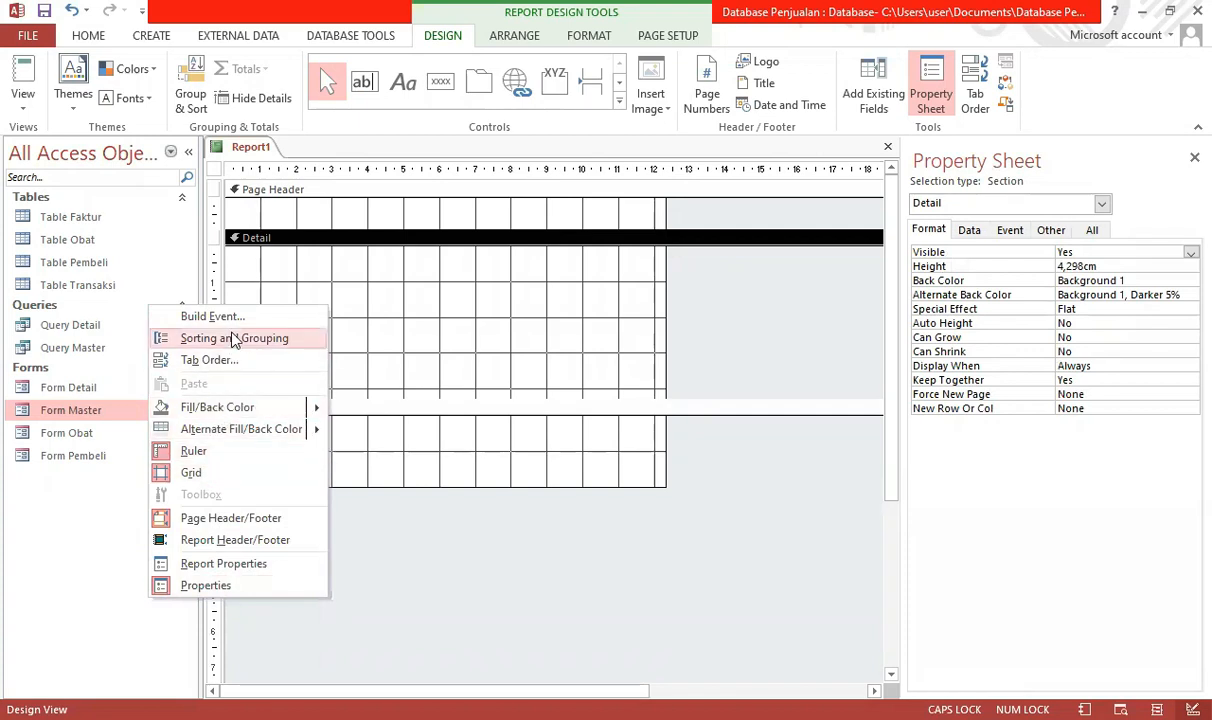
{"action": "left_click", "coordinate": [249, 550]}
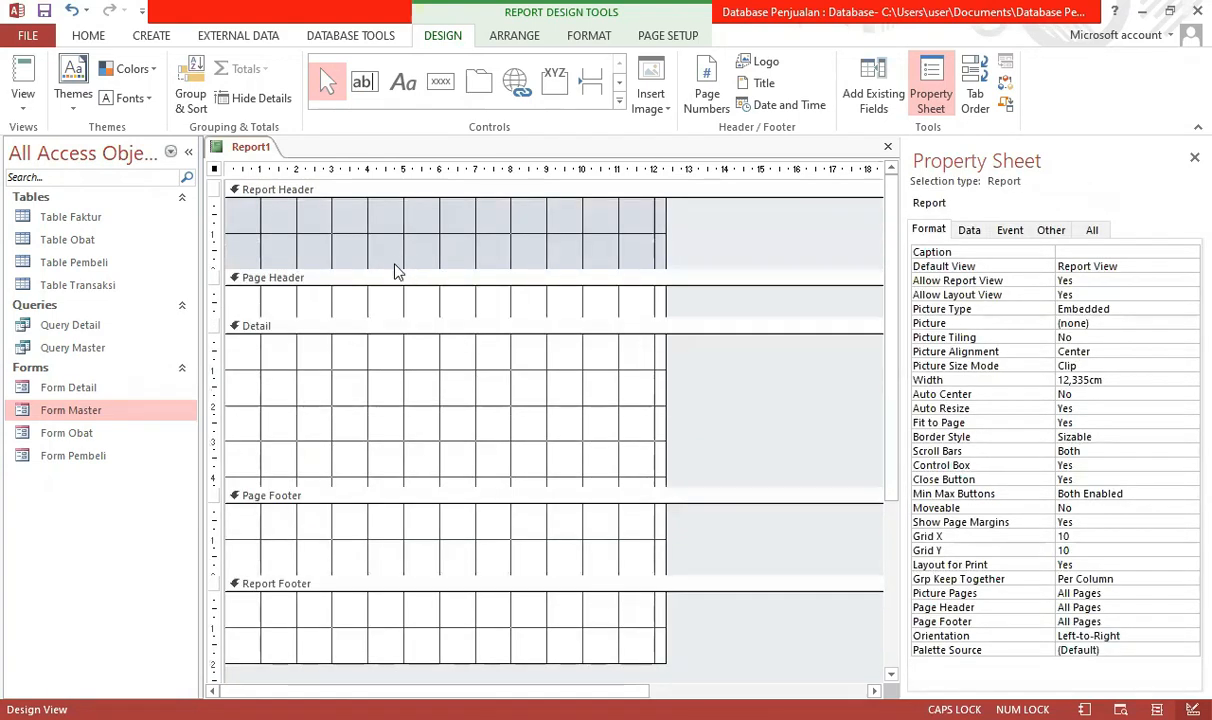
{"action": "left_click_drag", "start_coordinate": [396, 270], "coordinate": [398, 243]}
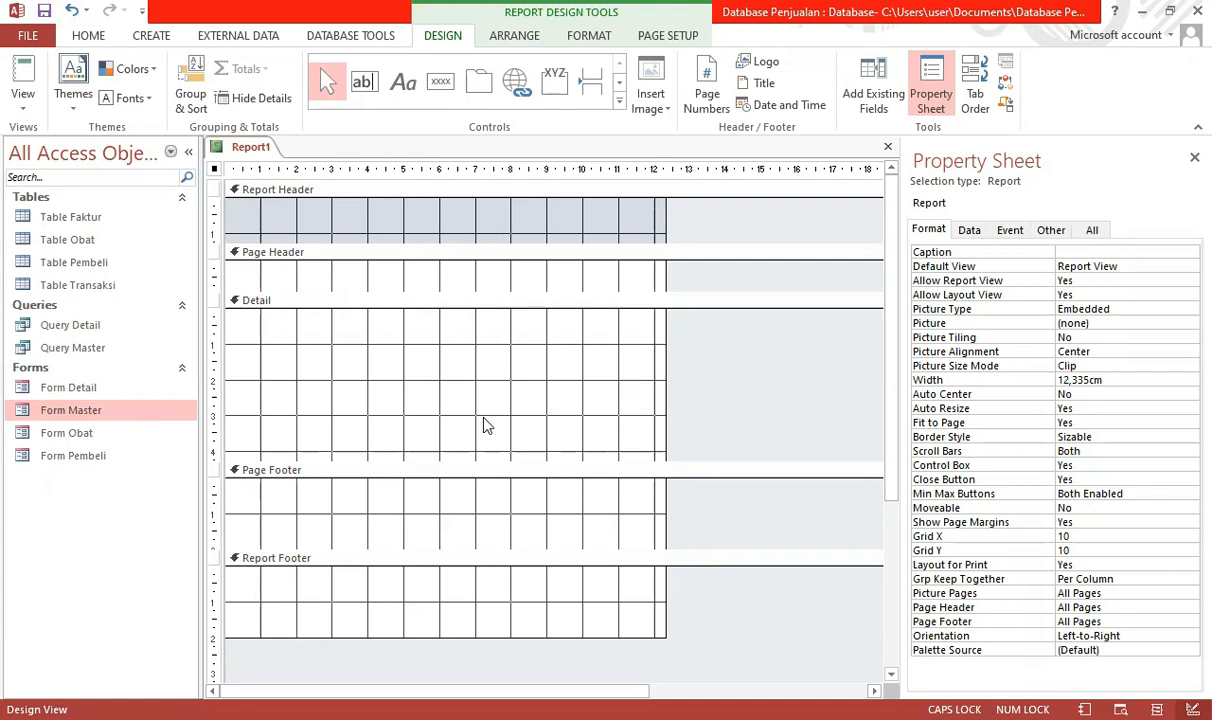
{"action": "left_click", "coordinate": [472, 245]}
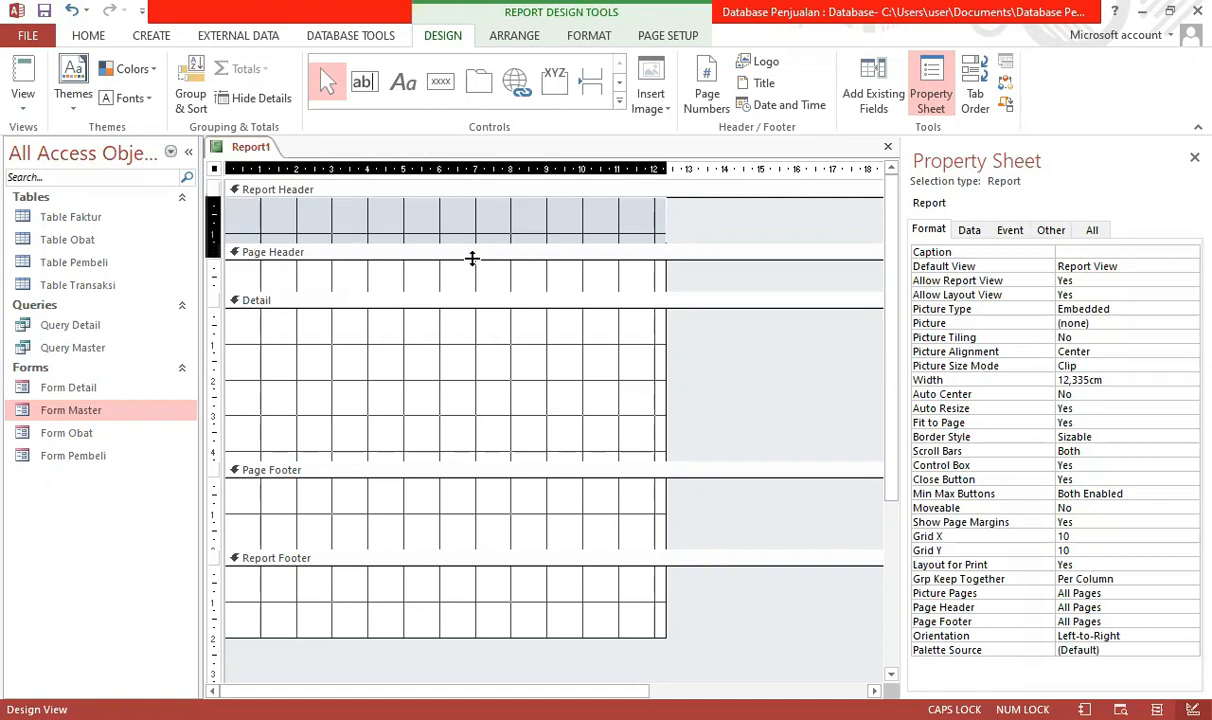
{"action": "left_click_drag", "start_coordinate": [472, 258], "coordinate": [472, 272]}
{"action": "left_click_drag", "start_coordinate": [447, 476], "coordinate": [452, 414]}
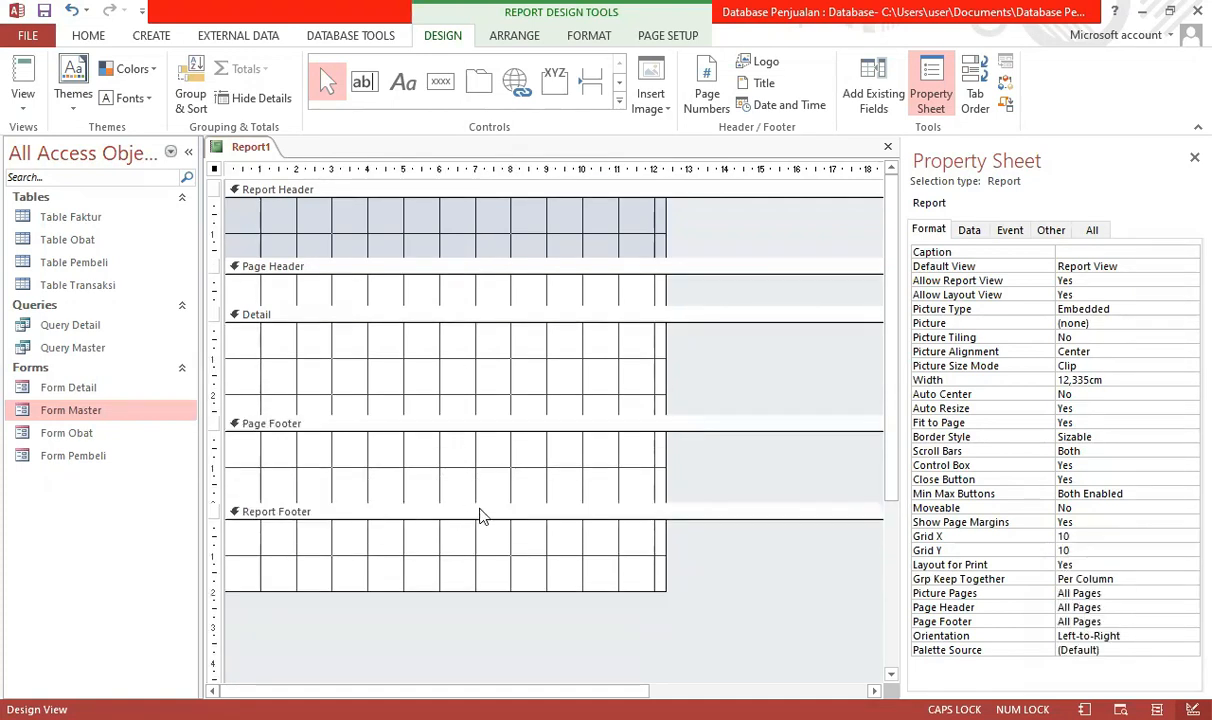
Shorten the Page Footer to about 1.3 cm and Report Footer to about 1.5 cm, and set the report's record source to Query Detail.
{"action": "left_click_drag", "start_coordinate": [495, 503], "coordinate": [498, 476]}
{"action": "left_click_drag", "start_coordinate": [552, 565], "coordinate": [555, 548]}
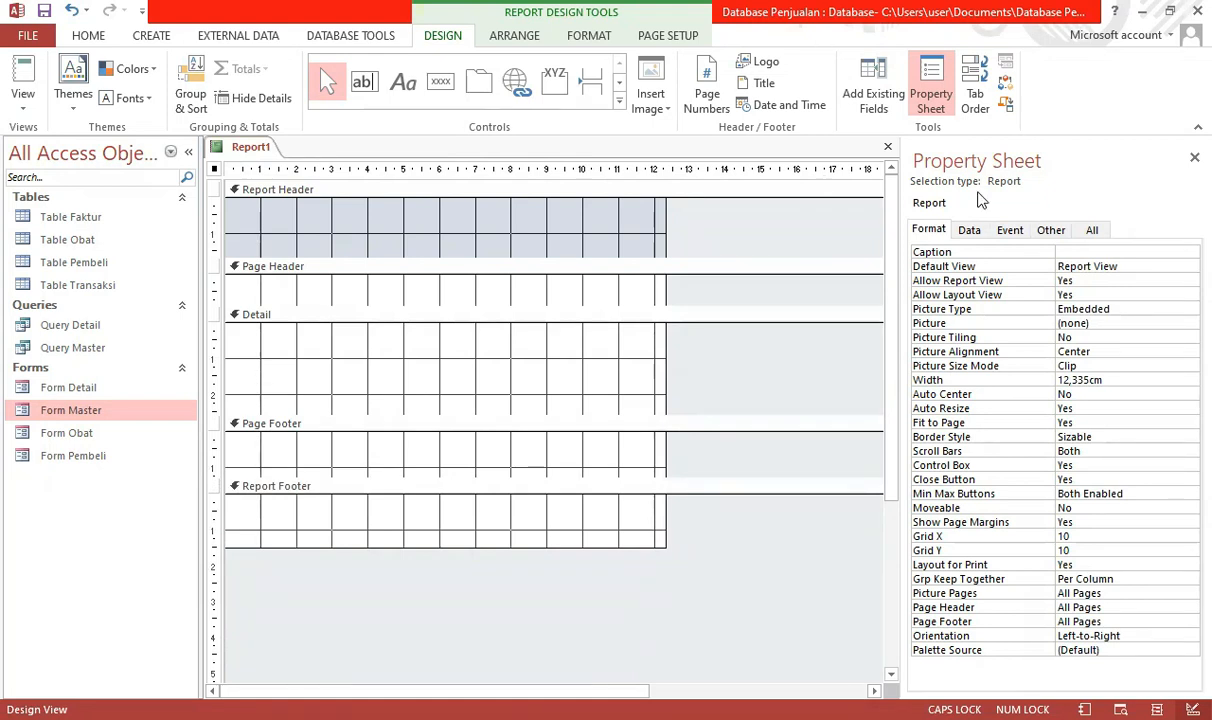
{"action": "left_click", "coordinate": [969, 231]}
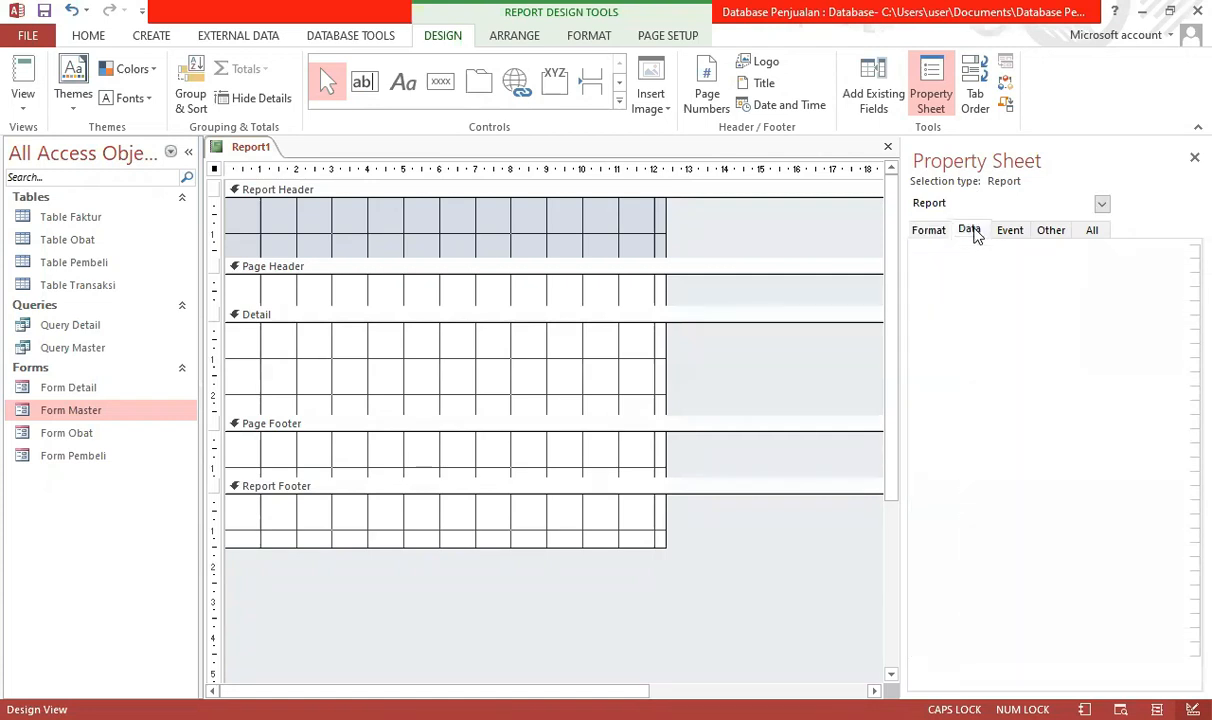
{"action": "left_click", "coordinate": [1175, 252]}
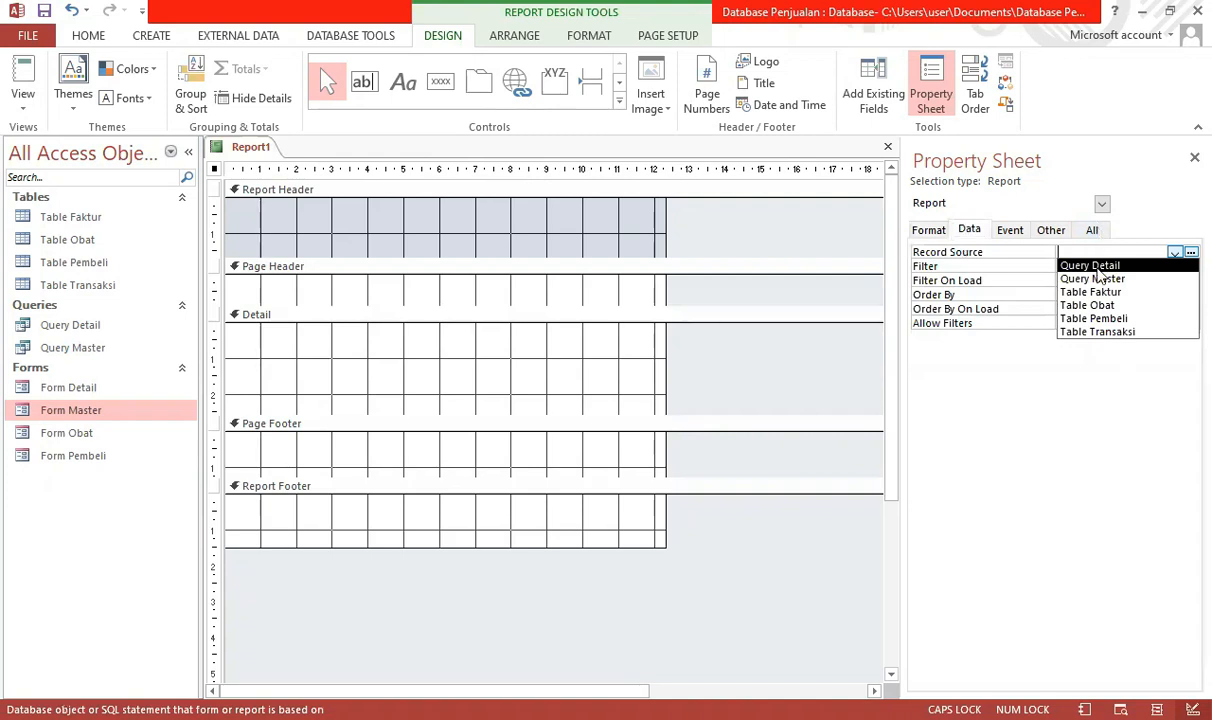
{"action": "left_click", "coordinate": [1100, 266]}
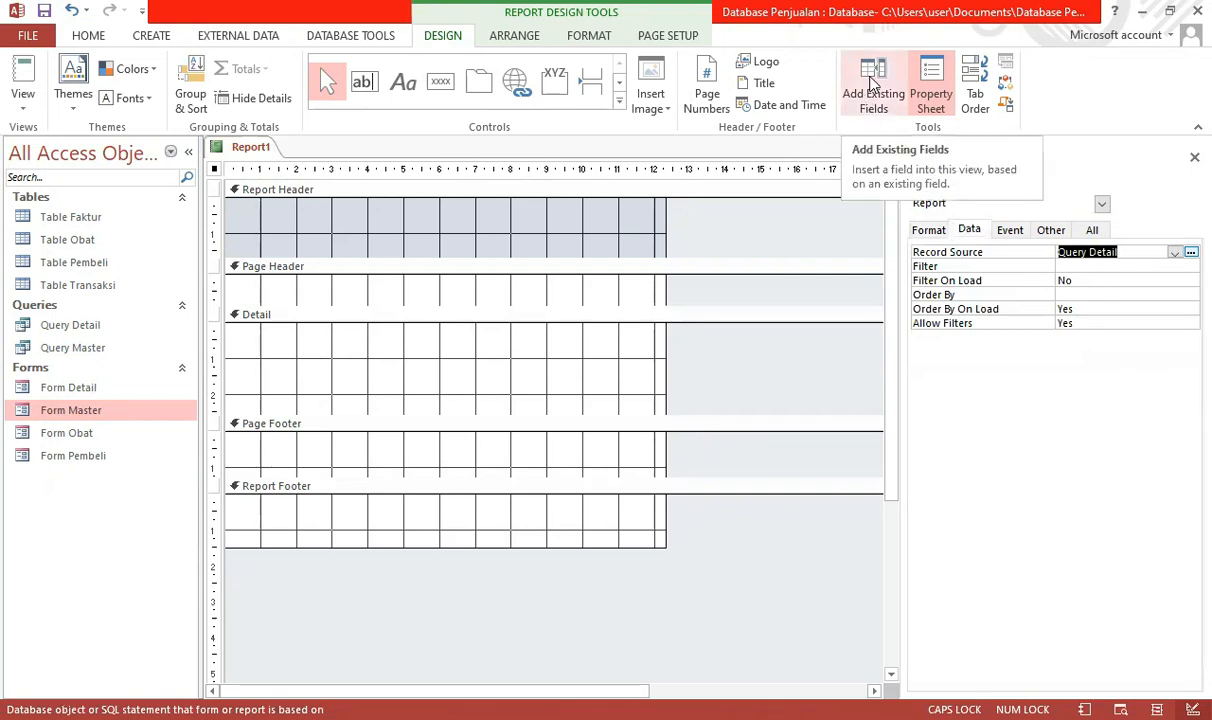
Add the KodeObat, NamaObat, Harga, Jumlah and Bayar fields to the Detail section together, and extend the section to about 4.4 cm.
{"action": "left_click", "coordinate": [873, 84]}
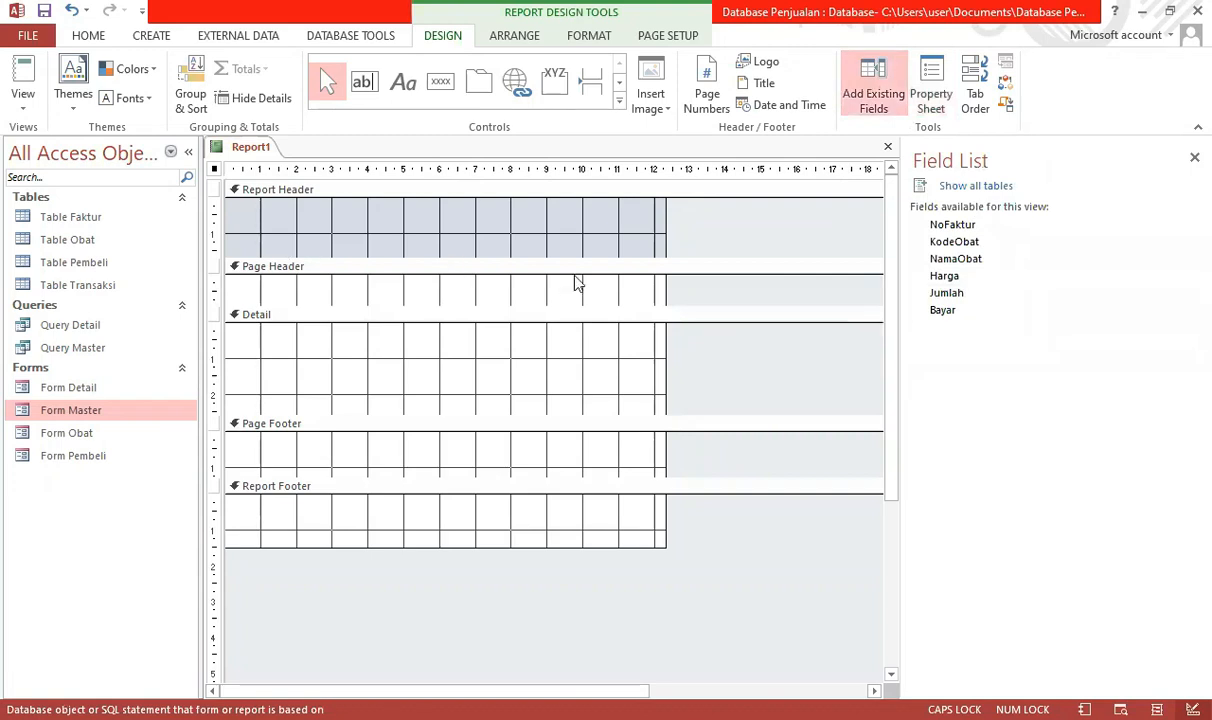
{"action": "left_click", "coordinate": [972, 245]}
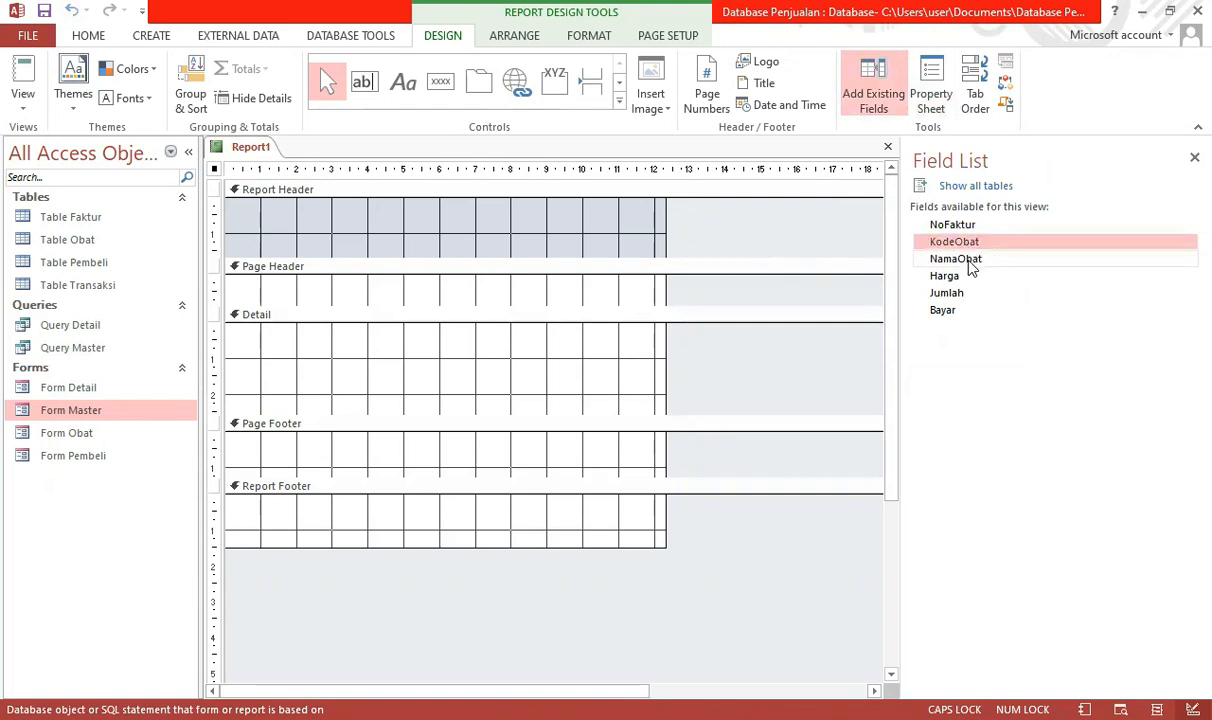
{"action": "left_click", "coordinate": [966, 261], "text": "ctrl"}
{"action": "left_click", "coordinate": [950, 276], "text": "ctrl"}
{"action": "left_click", "coordinate": [948, 294], "text": "ctrl"}
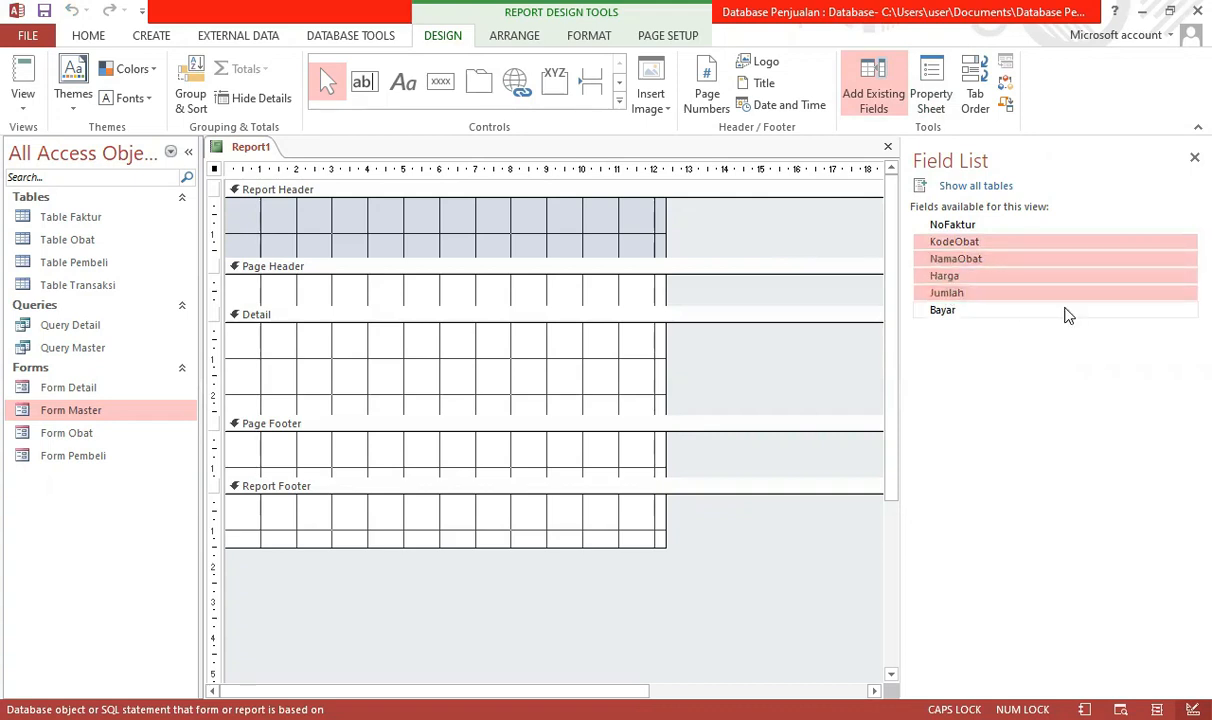
{"action": "left_click", "coordinate": [958, 312], "text": "ctrl"}
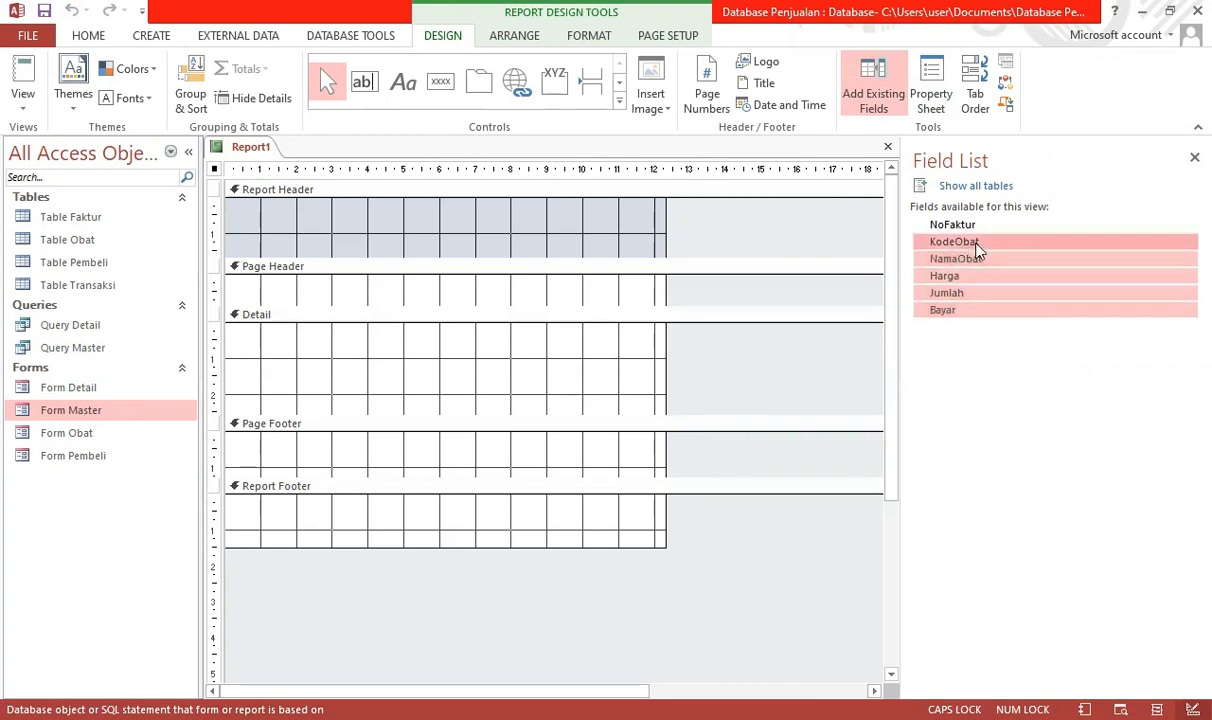
{"action": "left_click_drag", "start_coordinate": [979, 250], "coordinate": [395, 347]}
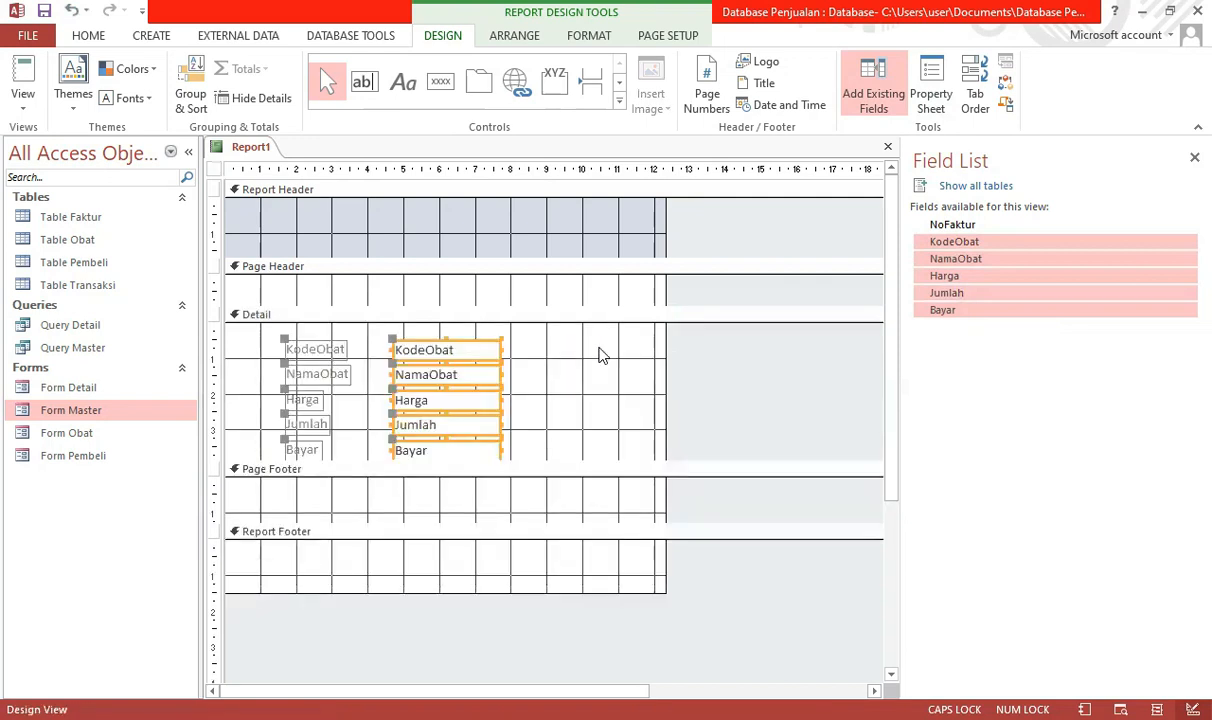
{"action": "left_click_drag", "start_coordinate": [609, 458], "coordinate": [609, 479]}
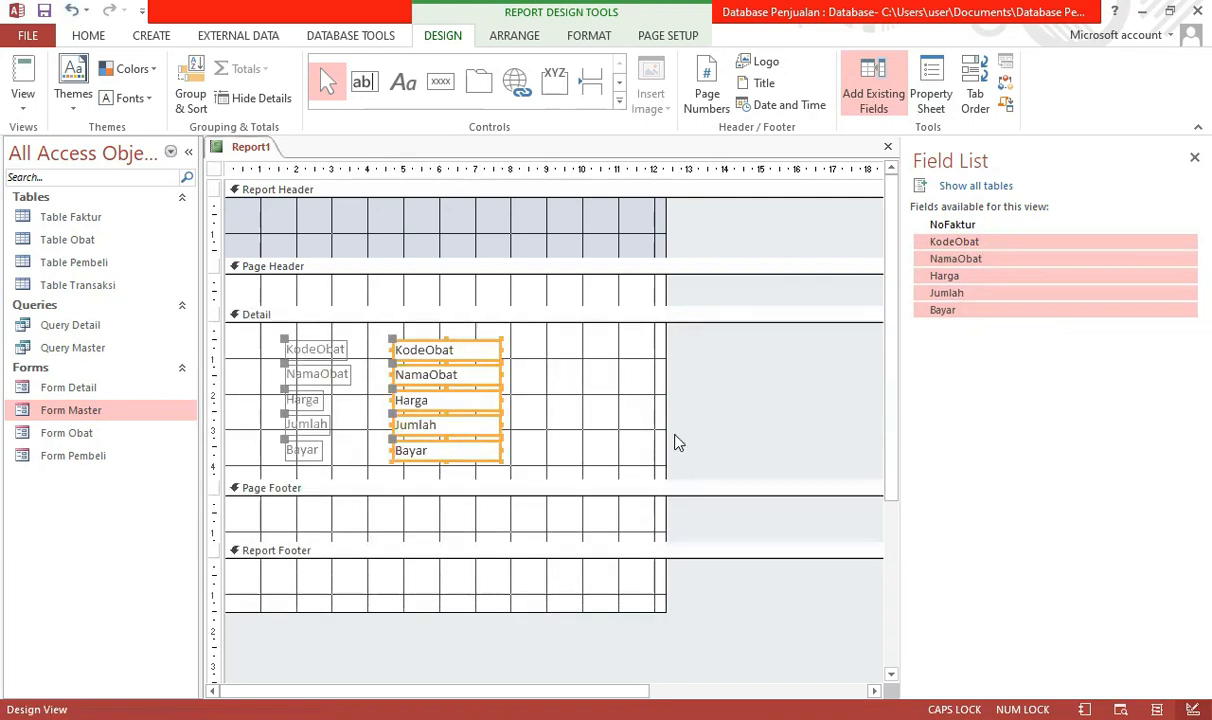
{"action": "left_click", "coordinate": [738, 406]}
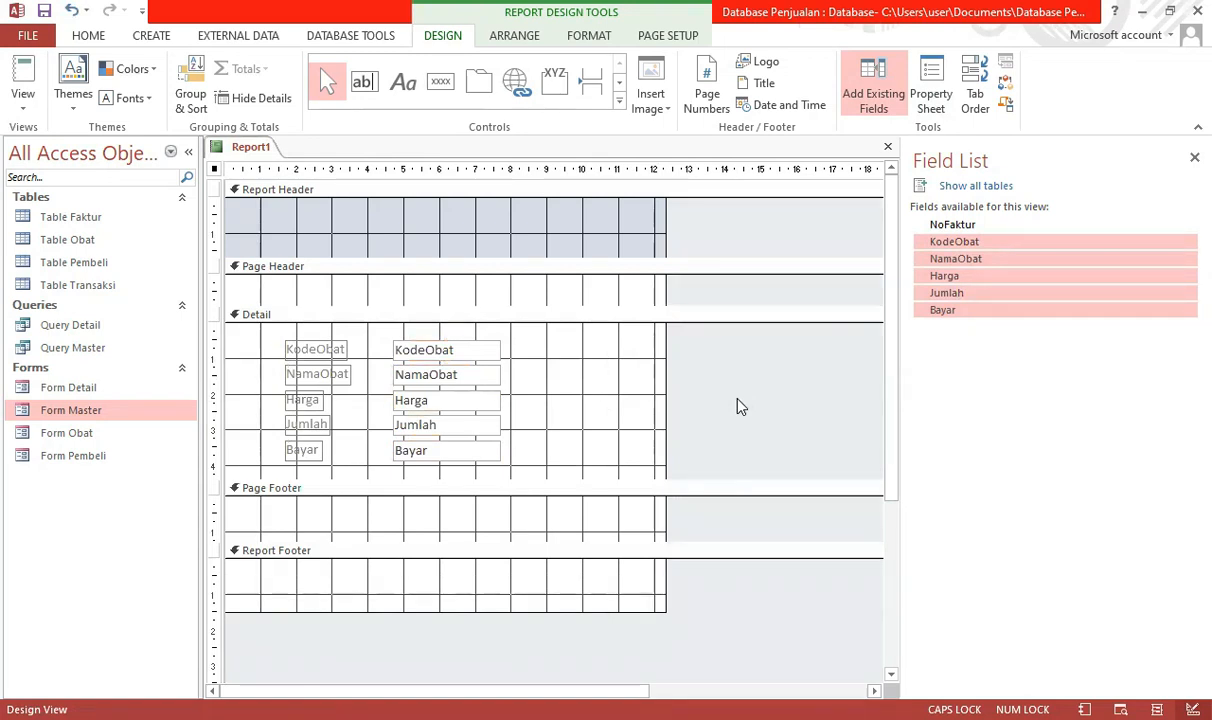
Review how the field records are laid out in Report View, and return to Design View.
{"action": "left_click", "coordinate": [23, 72]}
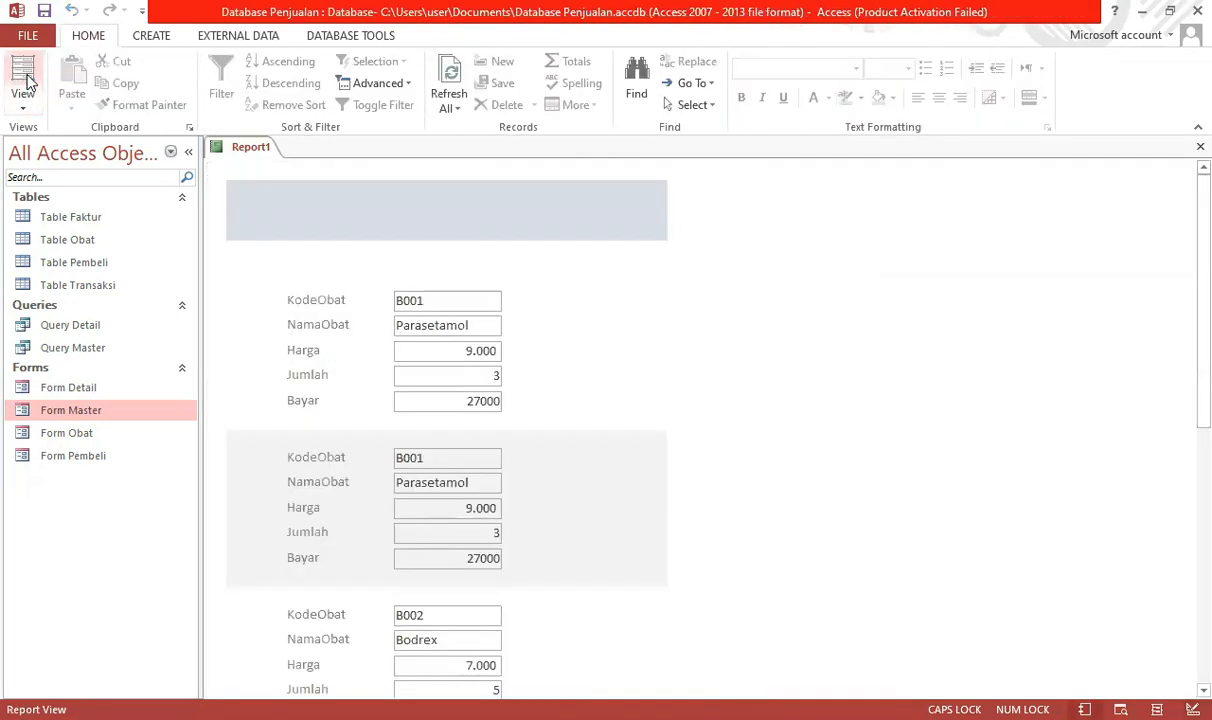
{"action": "scroll", "coordinate": [621, 453], "scroll_direction": "down", "scroll_amount": 2}
{"action": "scroll", "coordinate": [621, 453], "scroll_direction": "down", "scroll_amount": 3}
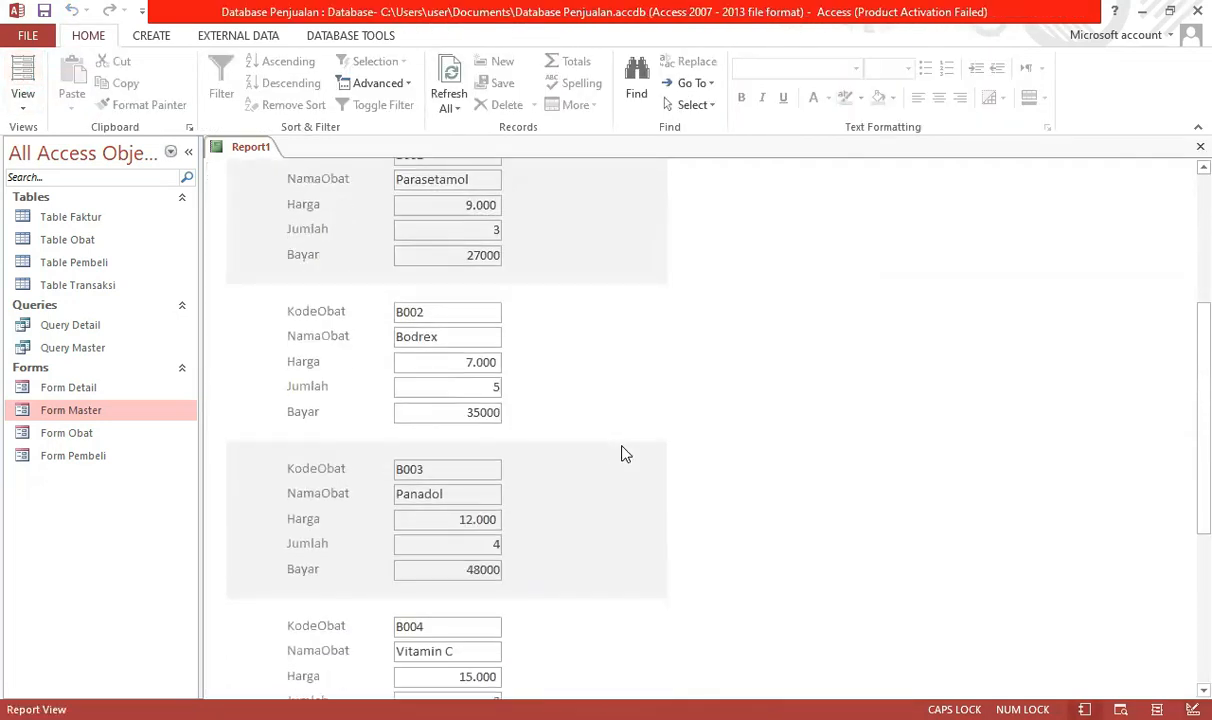
{"action": "scroll", "coordinate": [621, 453], "scroll_direction": "down", "scroll_amount": 2}
{"action": "scroll", "coordinate": [373, 311], "scroll_direction": "up", "scroll_amount": 4}
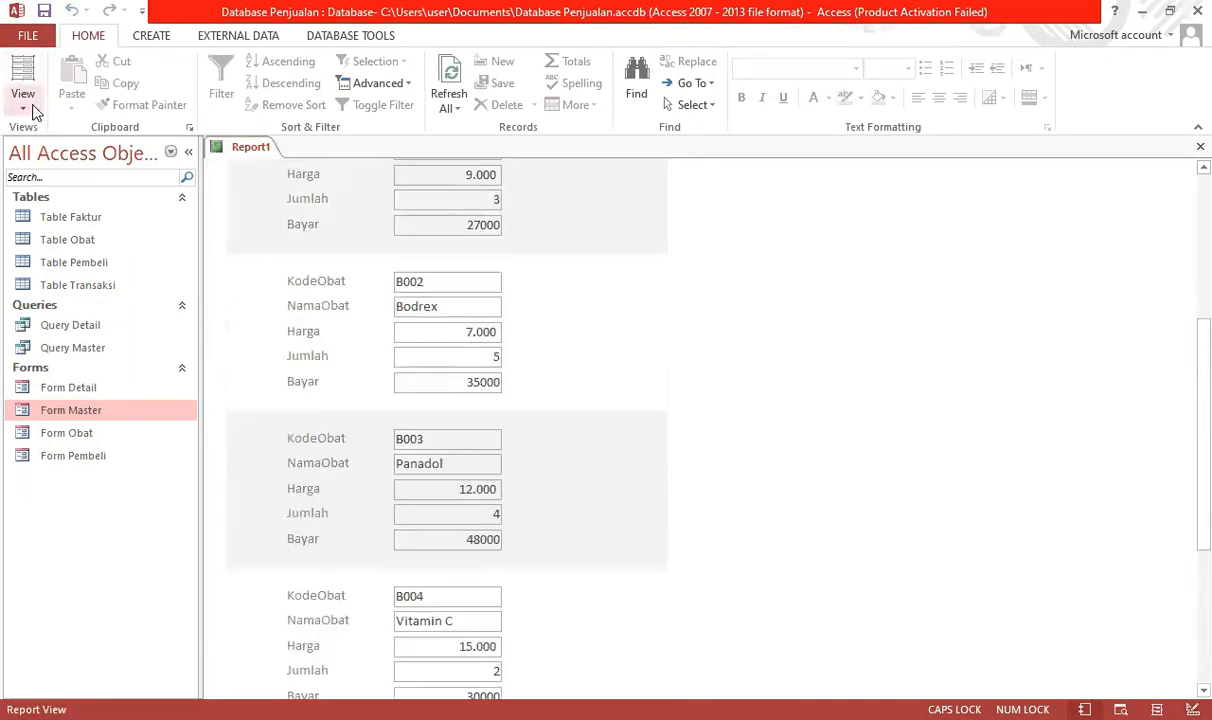
{"action": "scroll", "coordinate": [352, 279], "scroll_direction": "up", "scroll_amount": 5}
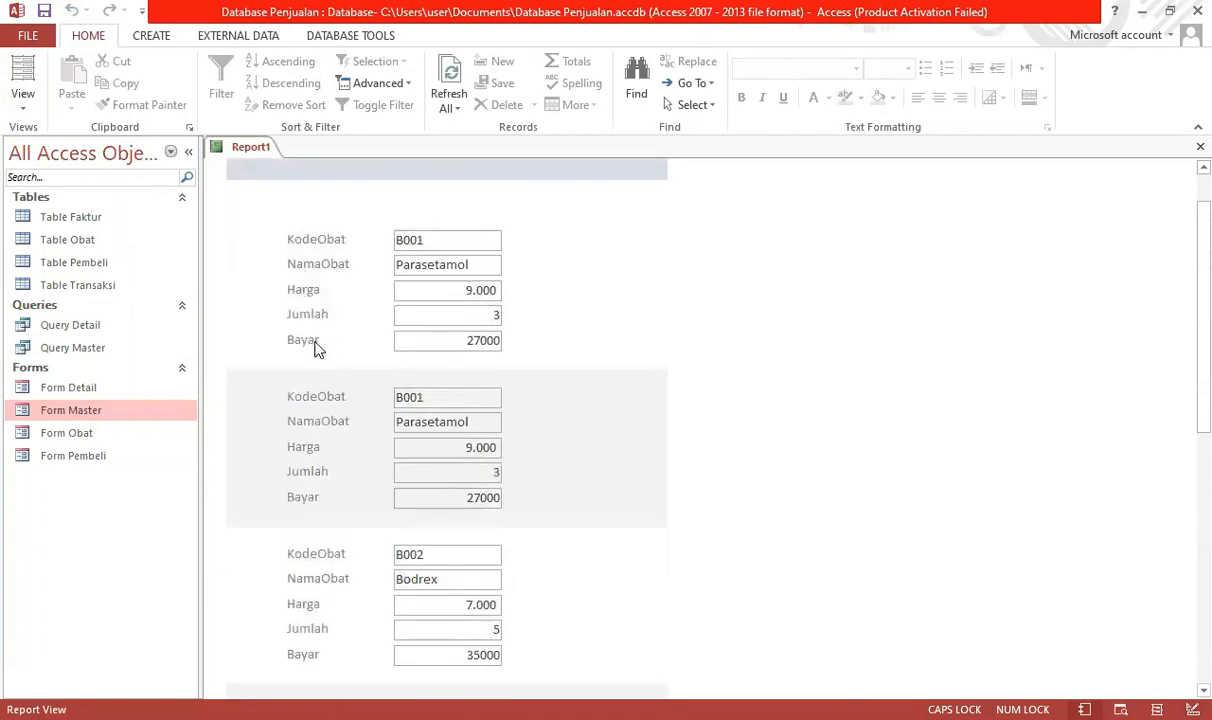
{"action": "left_click", "coordinate": [23, 113]}
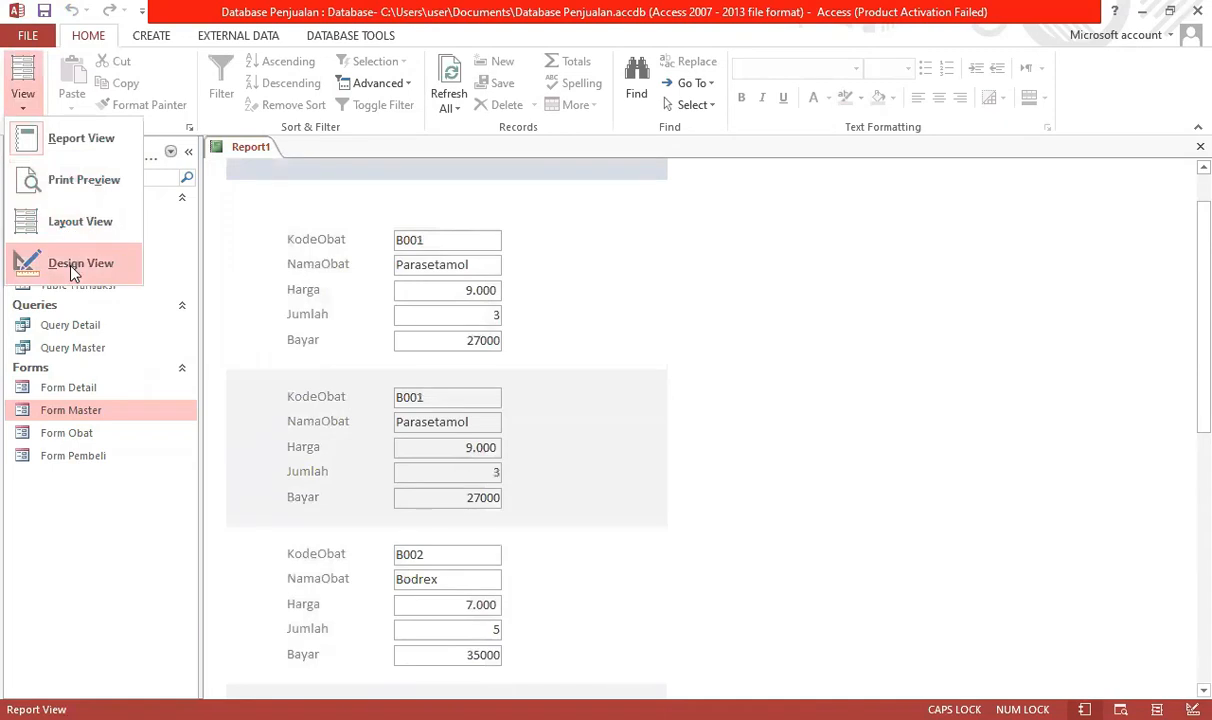
{"action": "left_click", "coordinate": [66, 251]}
{"action": "left_click", "coordinate": [302, 350]}
{"action": "left_click", "coordinate": [305, 374]}
{"action": "left_click", "coordinate": [305, 400]}
{"action": "left_click", "coordinate": [306, 424]}
{"action": "left_click", "coordinate": [303, 449]}
{"action": "left_click", "coordinate": [317, 347]}
{"action": "left_click", "coordinate": [296, 348]}
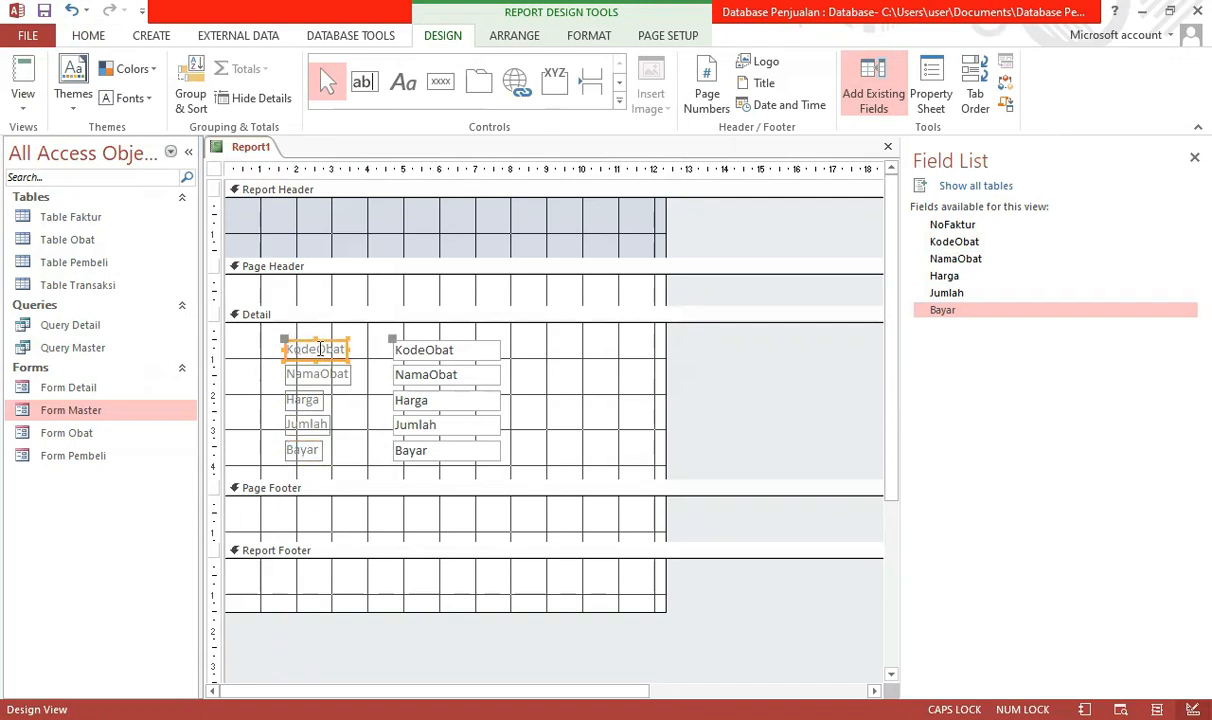
{"action": "left_click", "coordinate": [511, 341]}
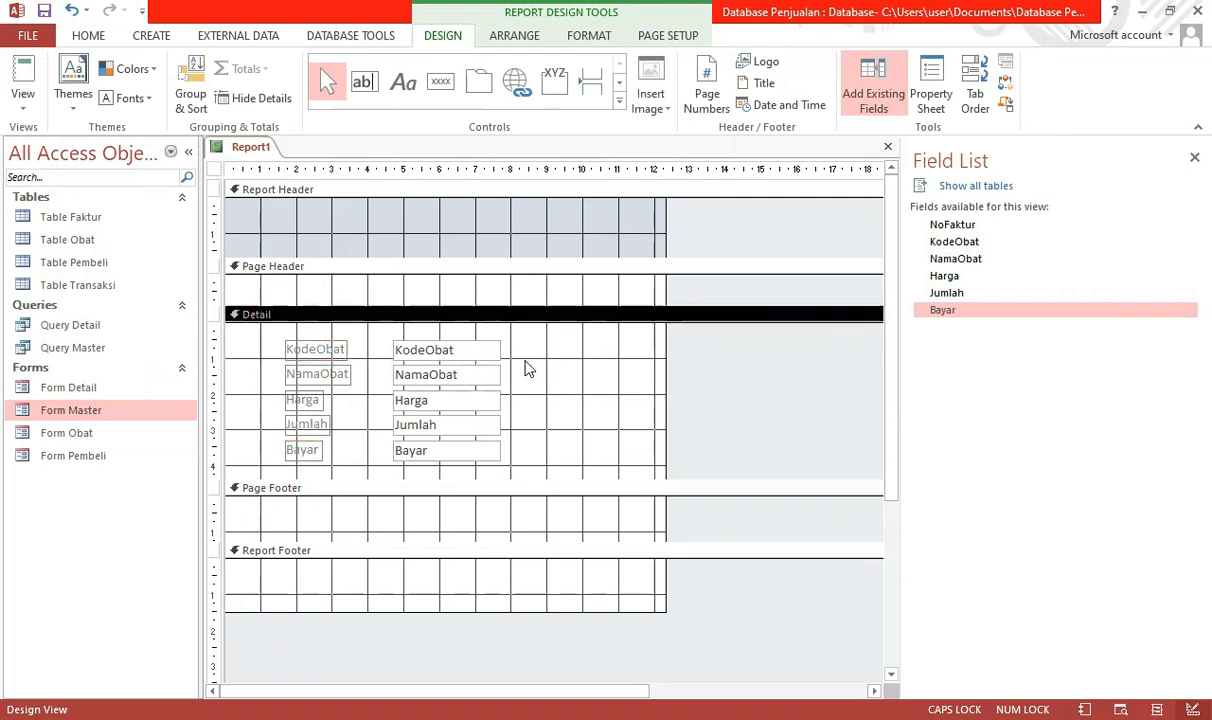
{"action": "left_click", "coordinate": [298, 355]}
{"action": "left_click", "coordinate": [412, 348]}
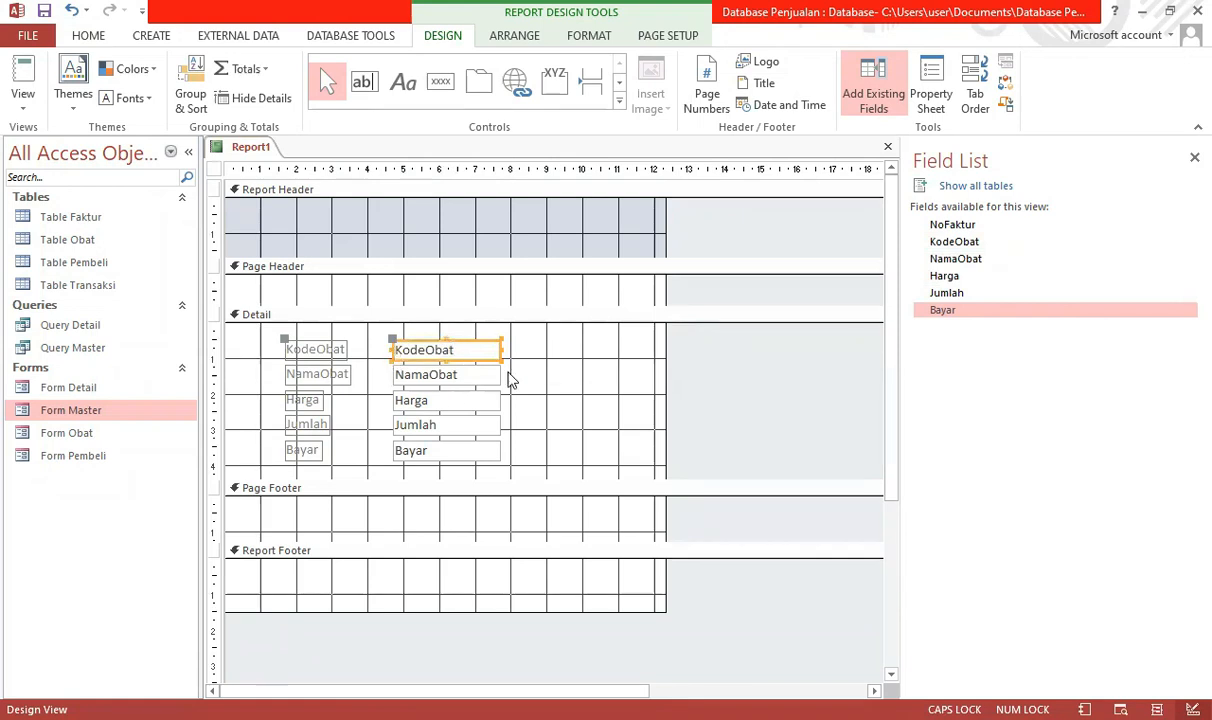
{"action": "left_click", "coordinate": [507, 366]}
Delete the attached labels of KodeObat, NamaObat, Harga, Jumlah and Bayar from the Detail section, keeping their text boxes.
{"action": "left_click", "coordinate": [302, 349]}
{"action": "key", "text": "Delete"}
{"action": "left_click", "coordinate": [309, 374]}
{"action": "key", "text": "Delete"}
{"action": "left_click", "coordinate": [309, 399]}
{"action": "key", "text": "Delete"}
{"action": "left_click", "coordinate": [313, 424]}
{"action": "key", "text": "Delete"}
{"action": "left_click", "coordinate": [309, 451]}
{"action": "key", "text": "Delete"}
Place the KodeObat and NamaObat text boxes side by side atop the Detail section, about 1.7 cm and 3.5 cm wide.
{"action": "left_click_drag", "start_coordinate": [410, 350], "coordinate": [243, 332]}
{"action": "left_click_drag", "start_coordinate": [335, 333], "coordinate": [293, 336]}
{"action": "left_click_drag", "start_coordinate": [387, 360], "coordinate": [316, 339]}
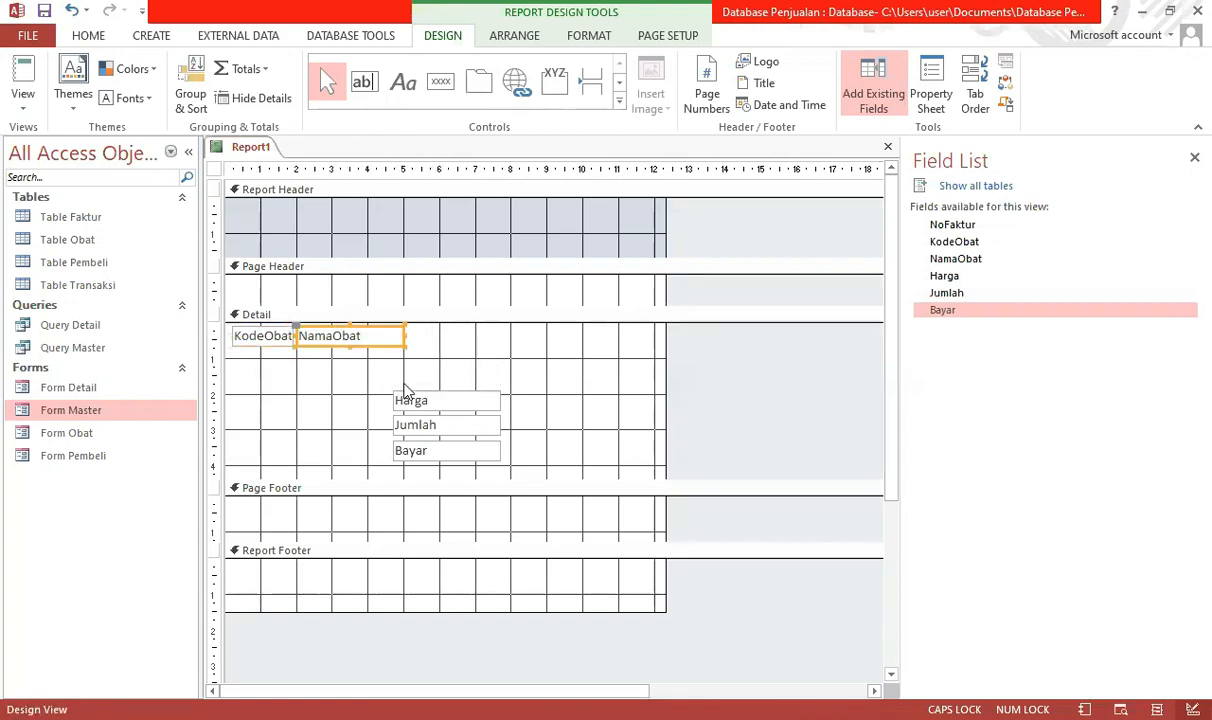
{"action": "left_click_drag", "start_coordinate": [404, 335], "coordinate": [421, 335]}
Line up Harga, a narrowed Jumlah and Bayar in the same row after NamaObat, widening the report to about 13.7 cm.
{"action": "left_click_drag", "start_coordinate": [429, 402], "coordinate": [460, 338]}
{"action": "left_click_drag", "start_coordinate": [447, 430], "coordinate": [580, 337]}
{"action": "left_click_drag", "start_coordinate": [664, 354], "coordinate": [715, 362]}
{"action": "left_click_drag", "start_coordinate": [464, 451], "coordinate": [657, 340]}
{"action": "left_click", "coordinate": [647, 392]}
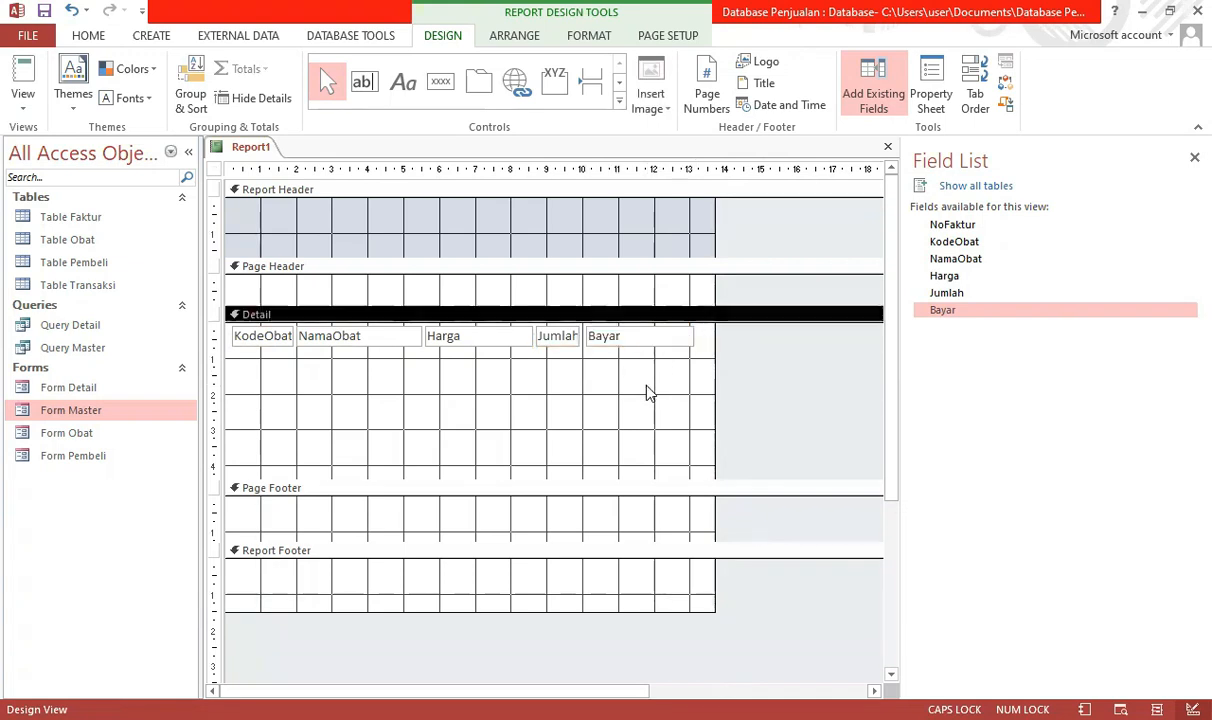
Shorten the Detail section to about 0.8 cm around the field row, checking the record spacing in Report View before and after.
{"action": "left_click", "coordinate": [23, 80]}
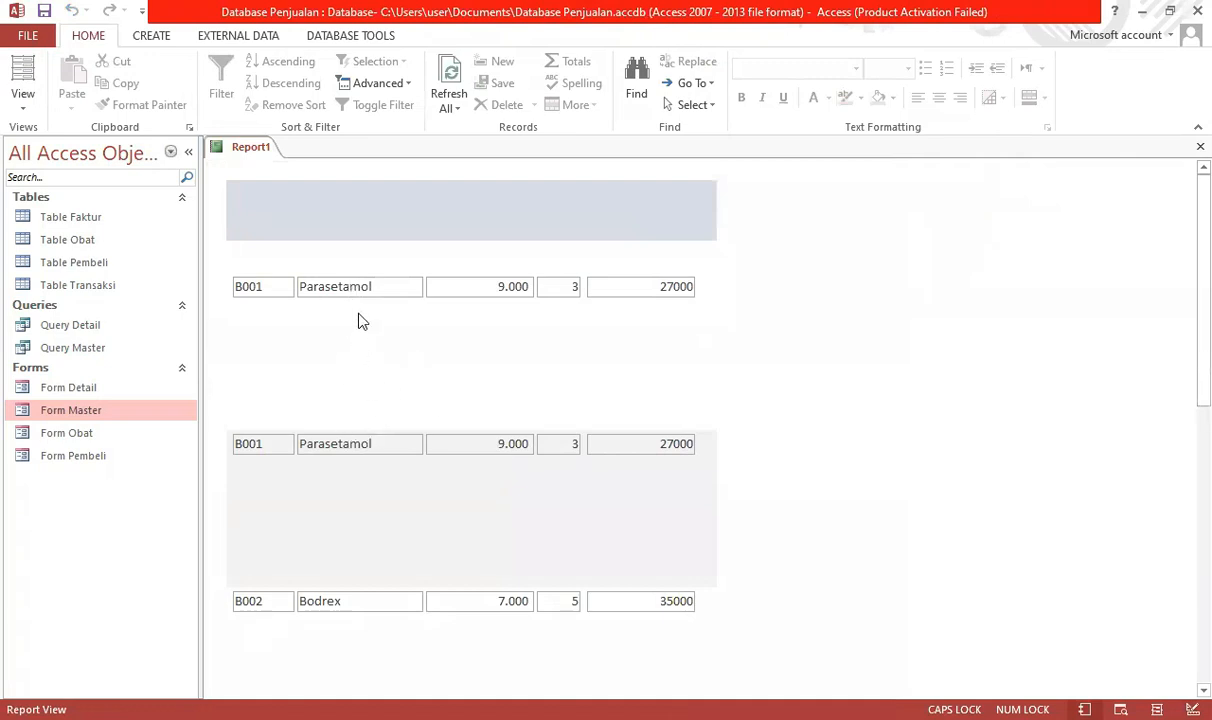
{"action": "left_click", "coordinate": [22, 103]}
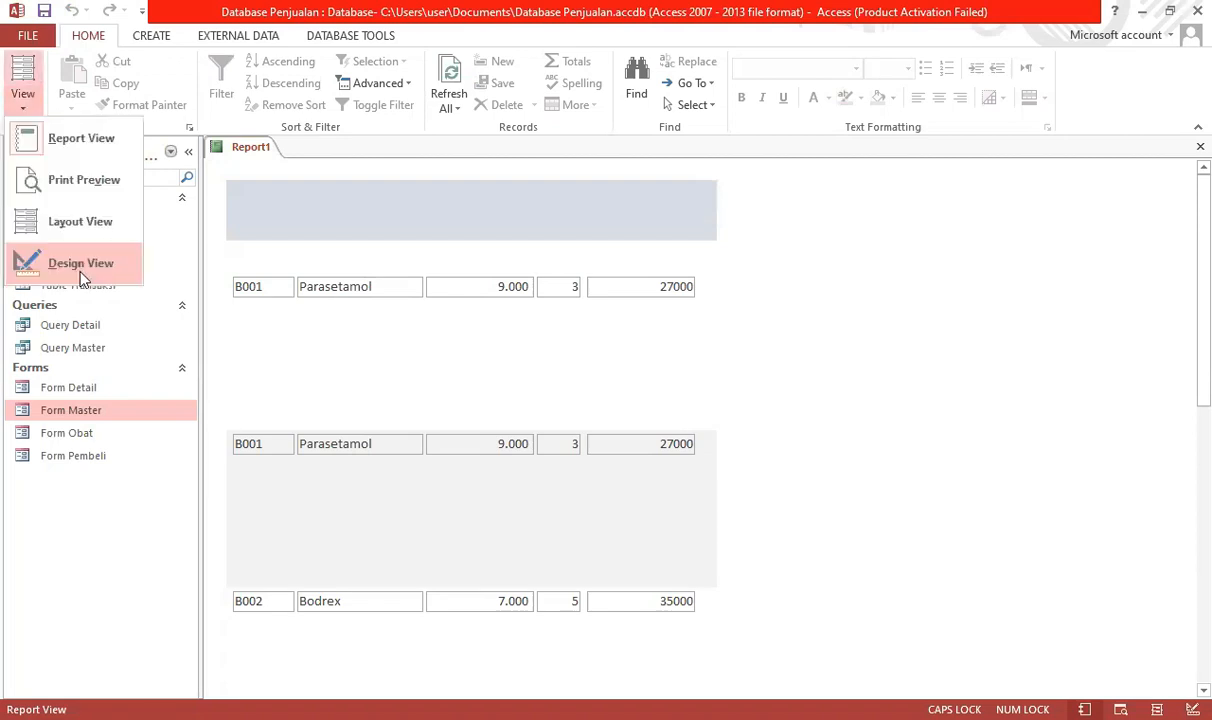
{"action": "left_click", "coordinate": [80, 264]}
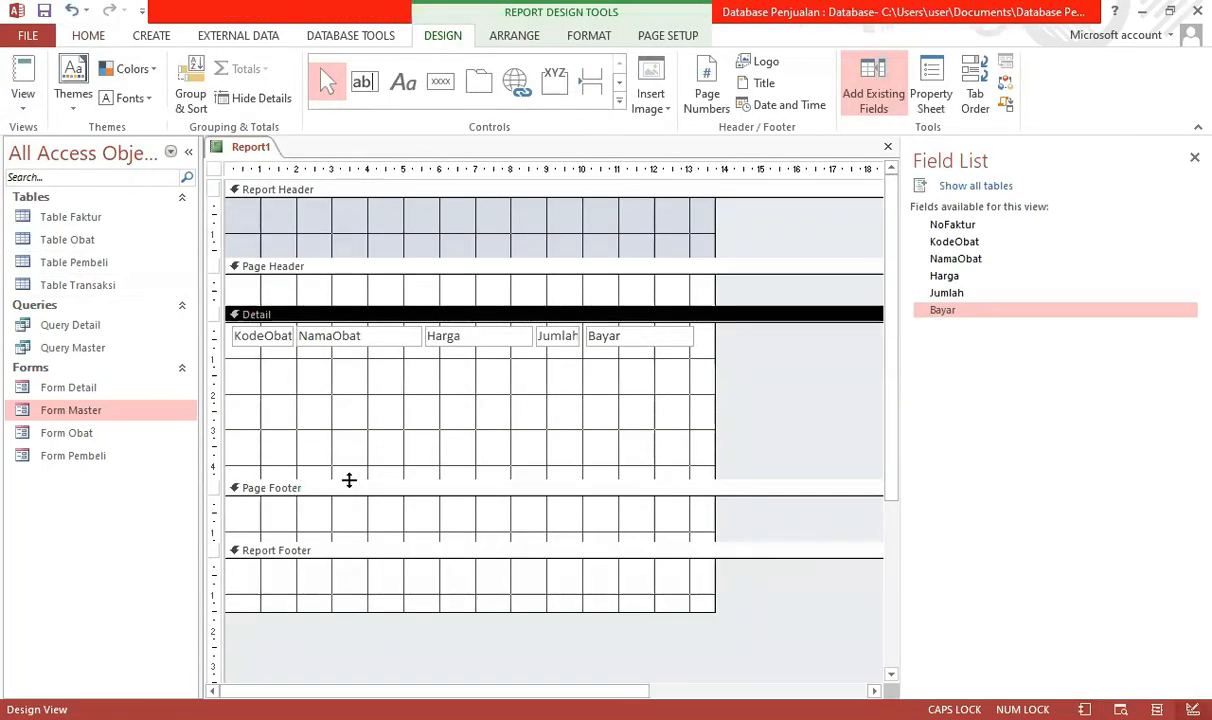
{"action": "mouse_move", "coordinate": [335, 479]}
{"action": "left_mouse_down"}
{"action": "mouse_move", "coordinate": [344, 340]}
{"action": "mouse_move", "coordinate": [345, 350]}
{"action": "left_mouse_up"}
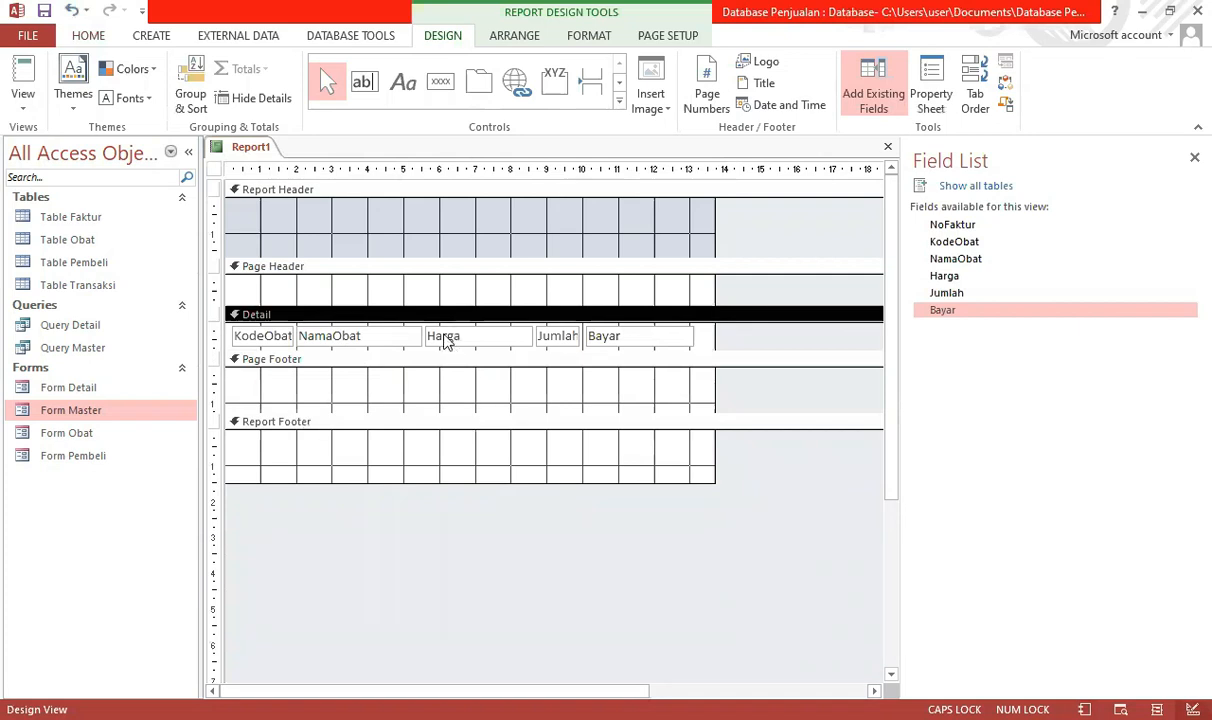
{"action": "left_click", "coordinate": [22, 75]}
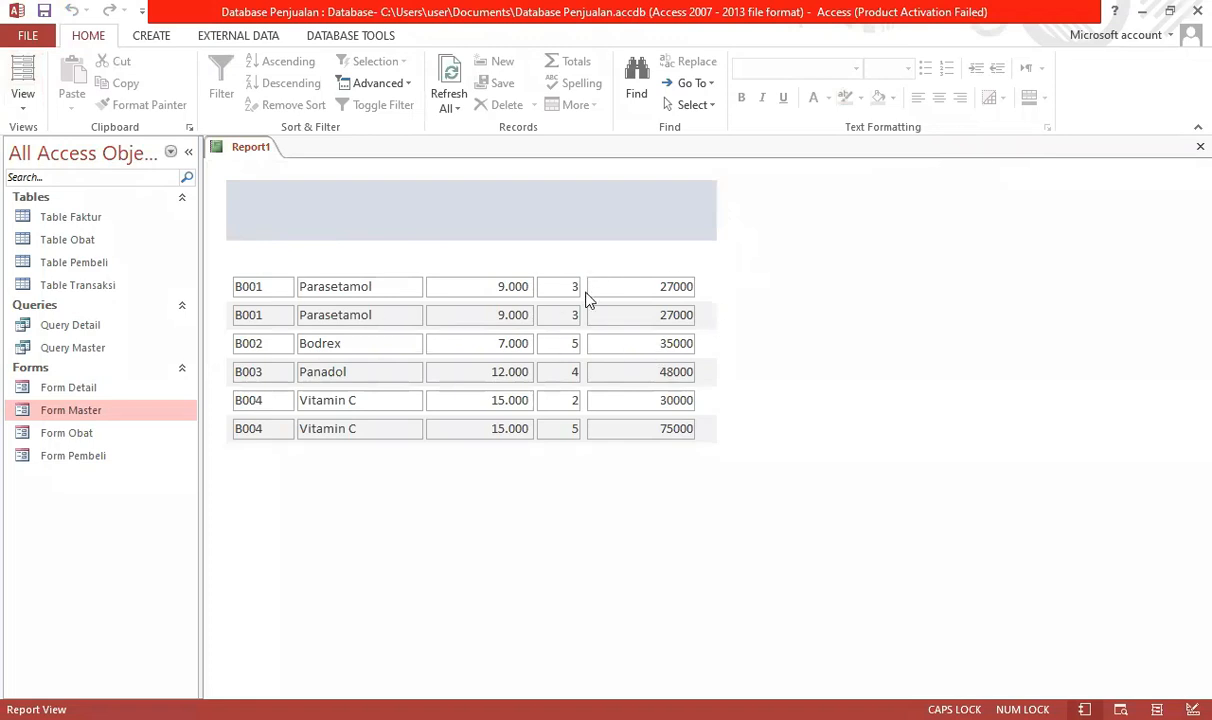
{"action": "left_click", "coordinate": [25, 115]}
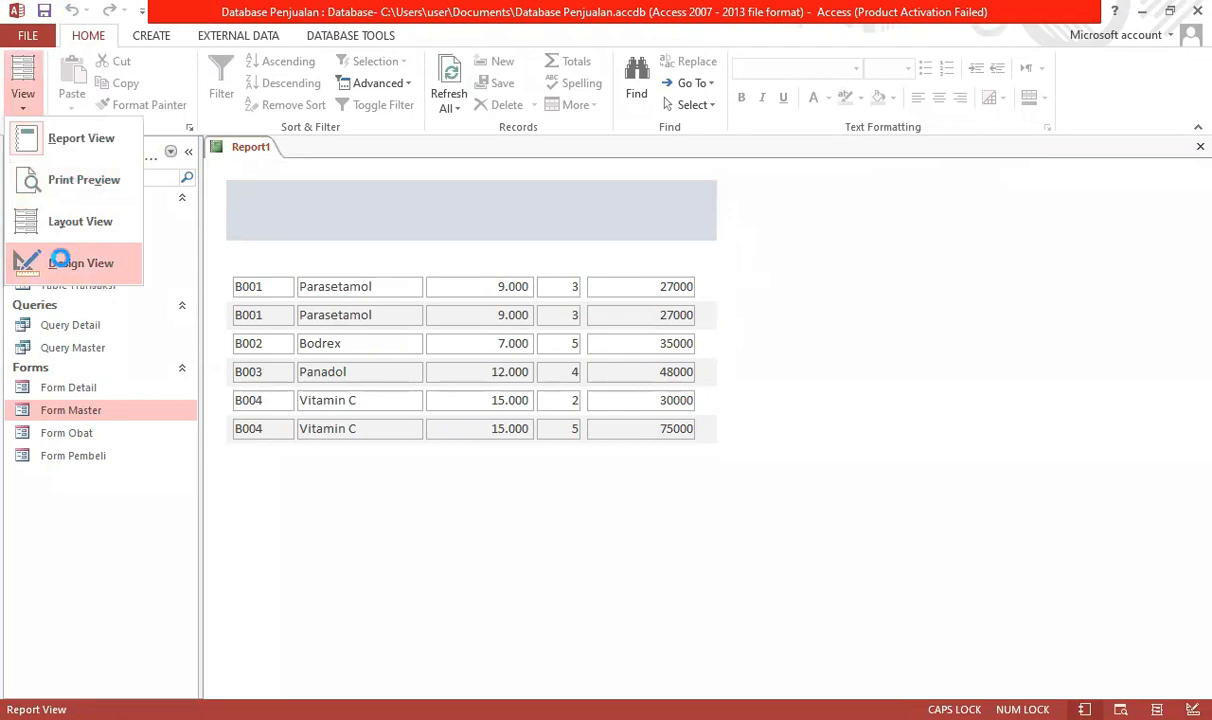
{"action": "left_click", "coordinate": [60, 262]}
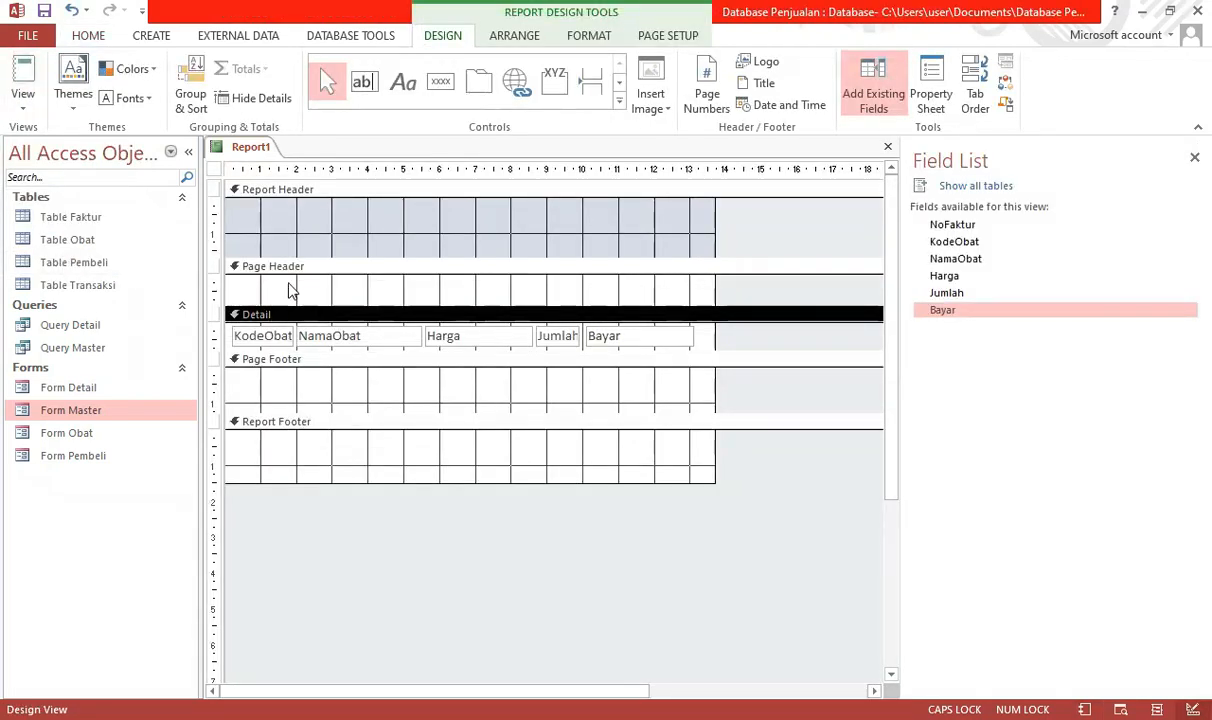
Add a "Kode" label to the Page Header above the KodeObat field and nudge it slightly to the right.
{"action": "left_click", "coordinate": [403, 85]}
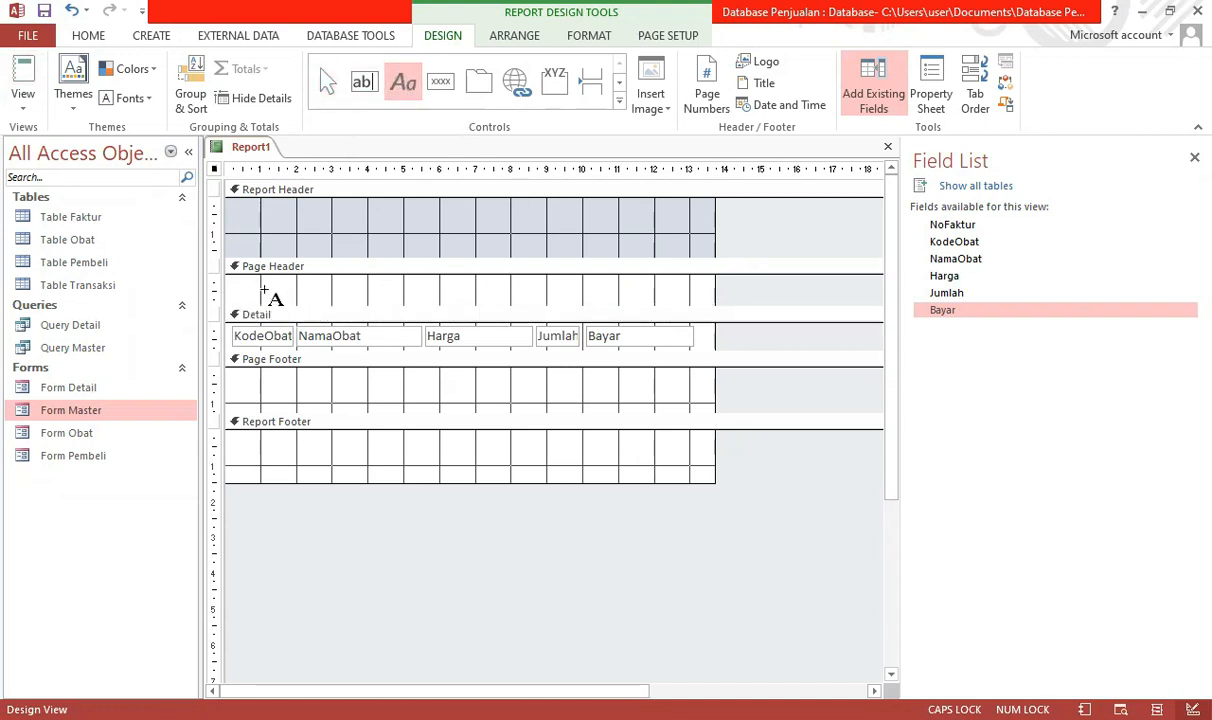
{"action": "left_click", "coordinate": [230, 283]}
{"action": "type", "text": "kODE"}
{"action": "key", "text": "BackSpace"}
{"action": "key", "text": "BackSpace"}
{"action": "key", "text": "BackSpace"}
{"action": "key", "text": "BackSpace"}
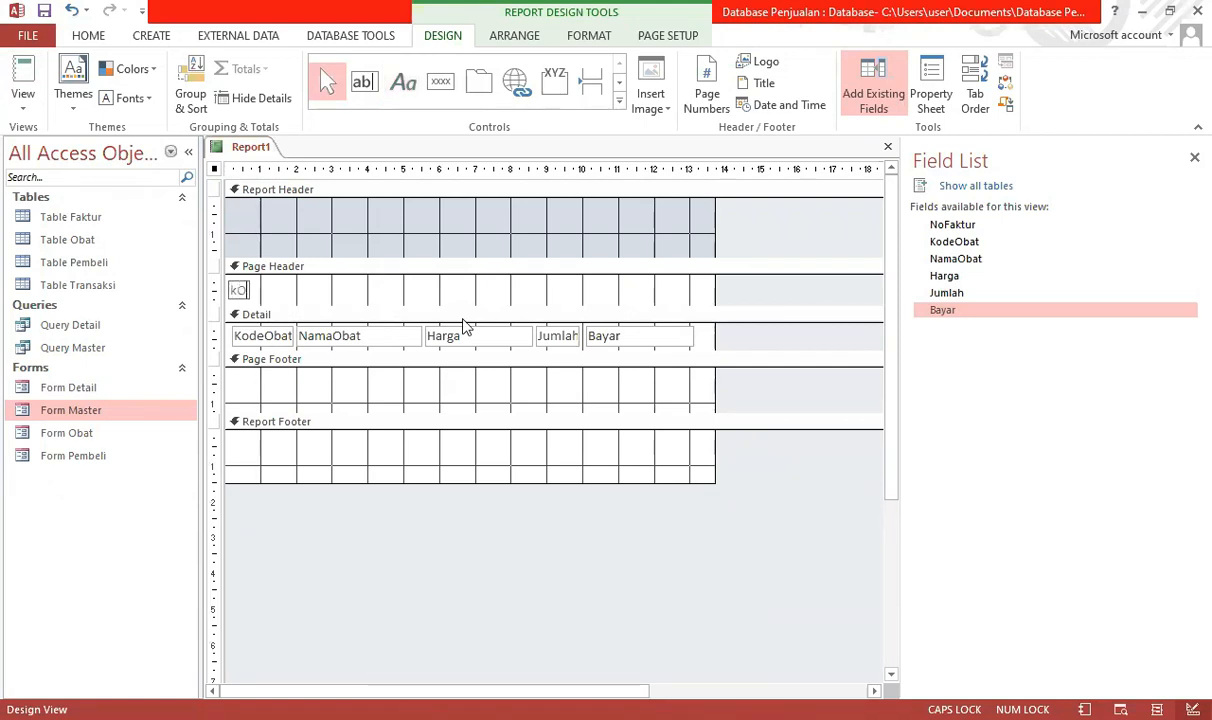
{"action": "key", "text": "Caps_Lock"}
{"action": "key", "text": "Return"}
{"action": "key", "text": "Right"}
{"action": "key", "text": "Right"}
{"action": "key", "text": "Right"}
{"action": "key", "text": "Right"}
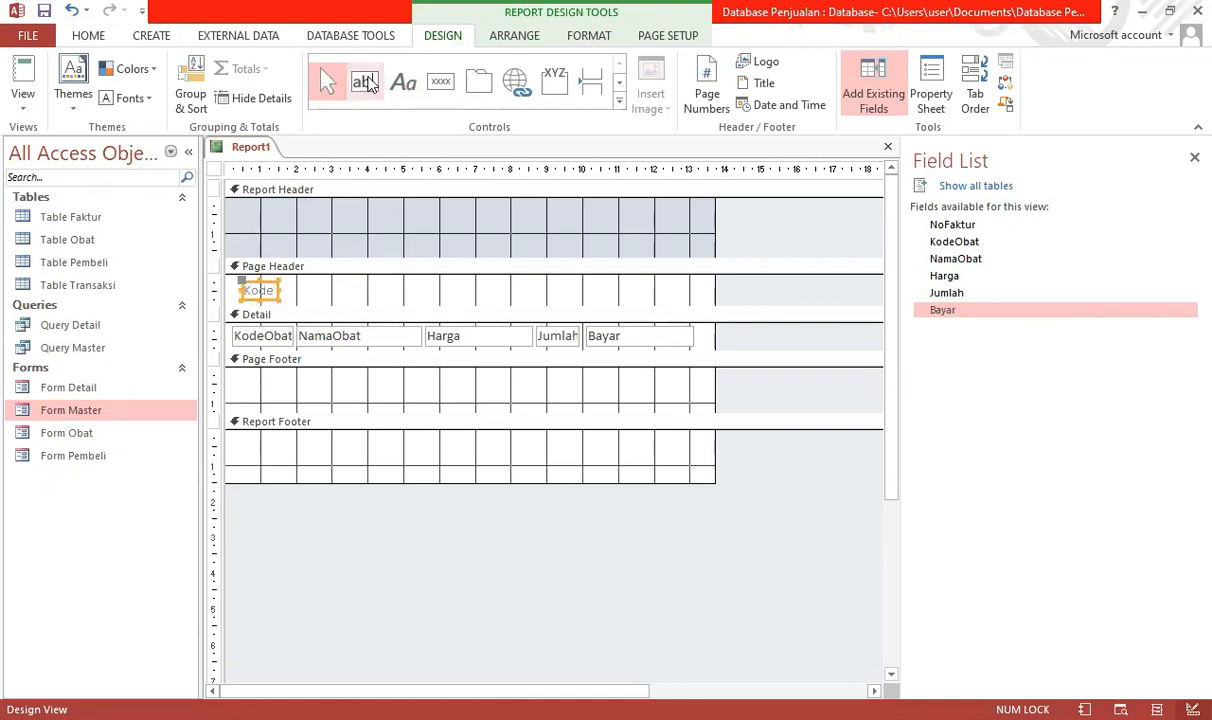
Add a "Nama Obat" label to the Page Header, aligned above the NamaObat field.
{"action": "left_click", "coordinate": [403, 82]}
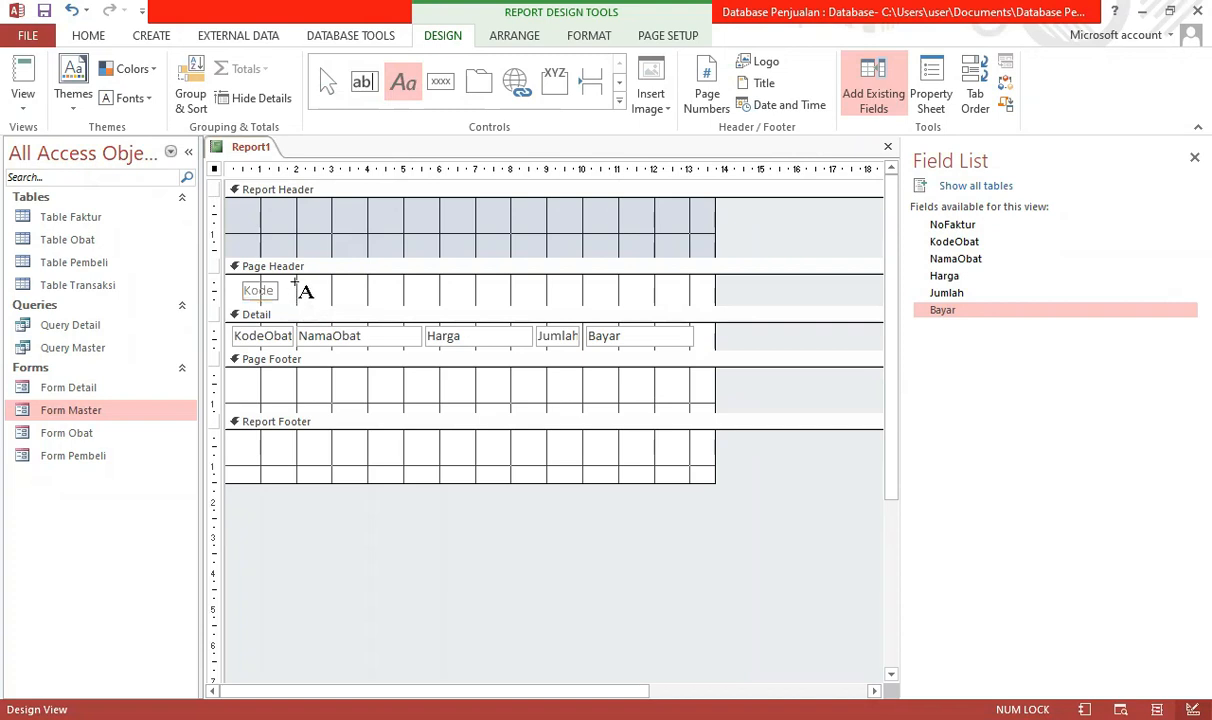
{"action": "left_click", "coordinate": [296, 285]}
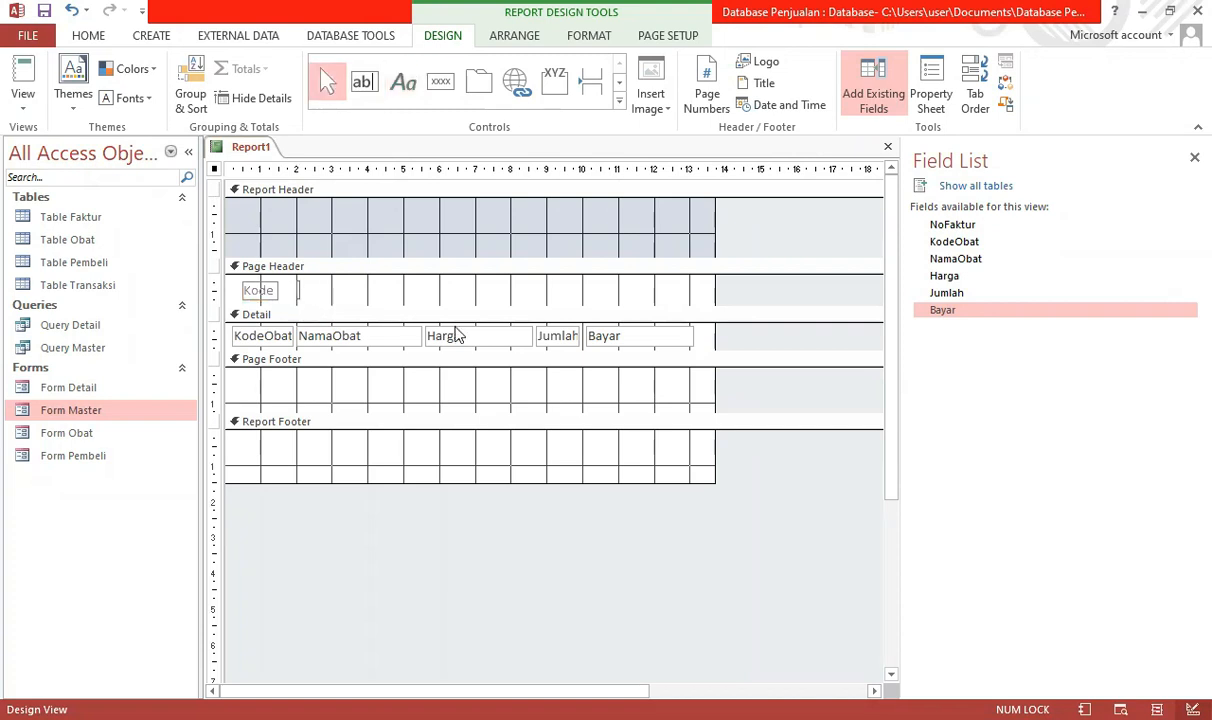
{"action": "type", "text": "Nama Obat"}
{"action": "key", "text": "Return"}
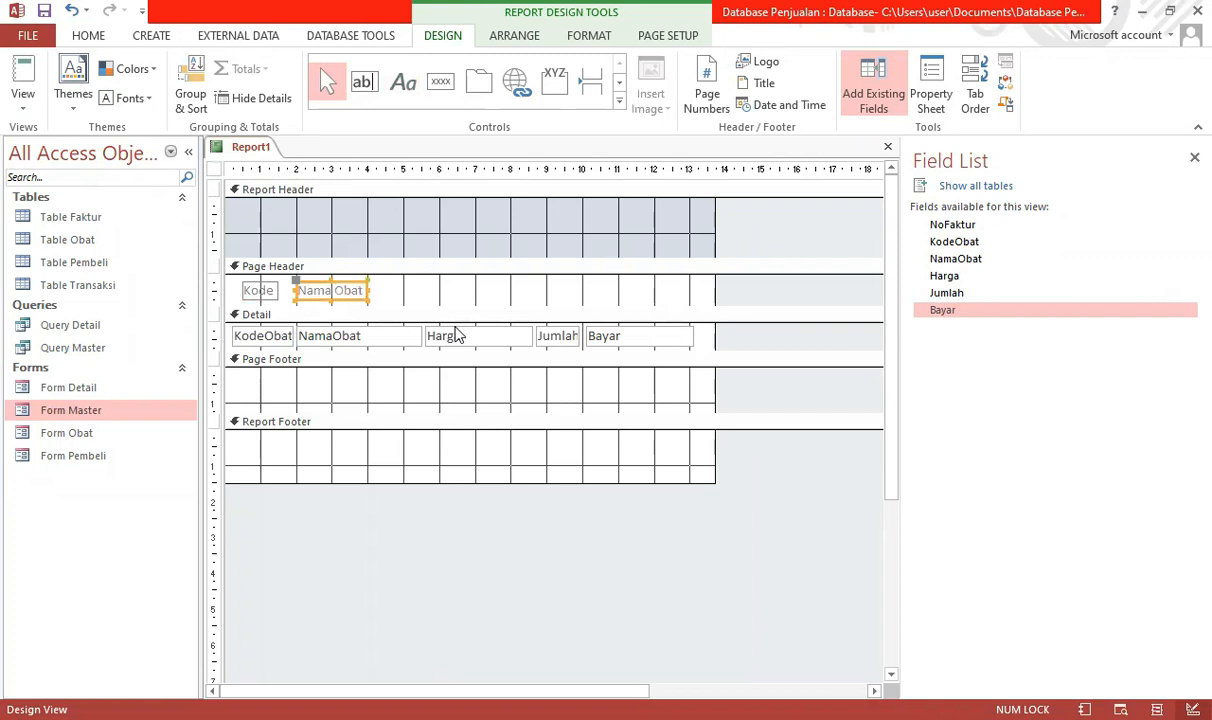
Add "Harga Obat" and "Jumlah" labels to the Page Header above the Harga and Jumlah fields.
{"action": "left_click", "coordinate": [403, 82]}
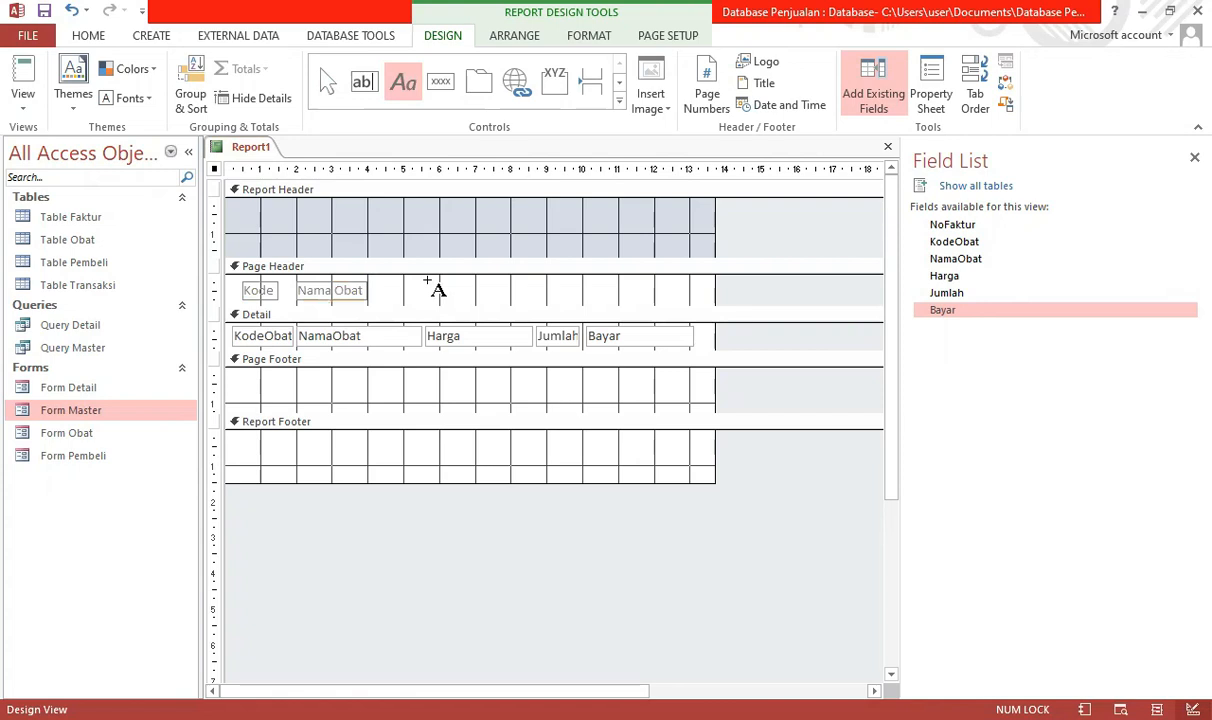
{"action": "left_click", "coordinate": [428, 284]}
{"action": "type", "text": "Harga Obat"}
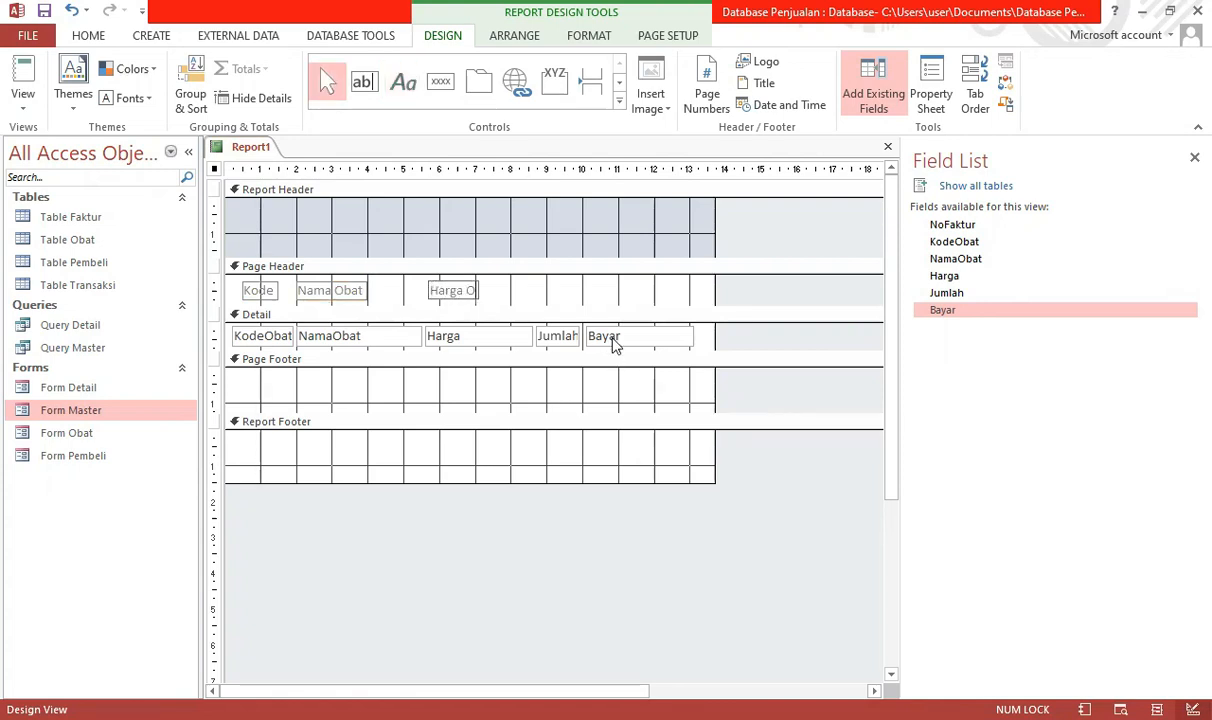
{"action": "left_click", "coordinate": [403, 82]}
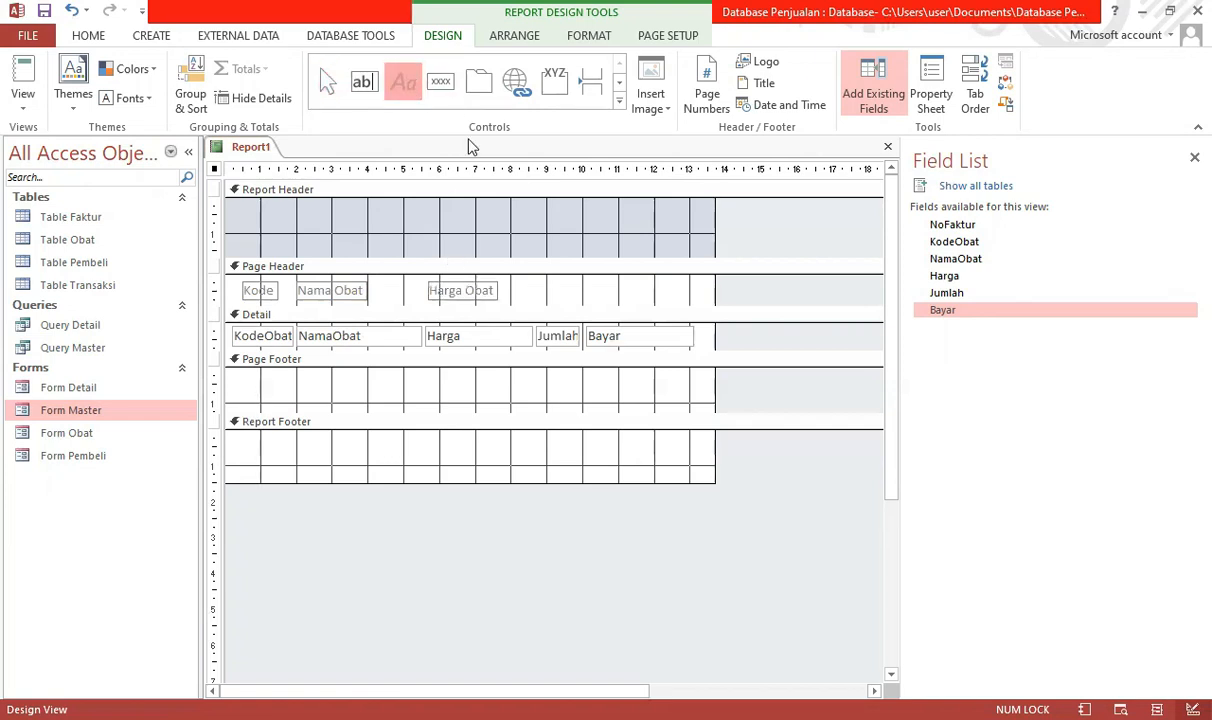
{"action": "left_click", "coordinate": [535, 287]}
{"action": "type", "text": "Jumlah"}
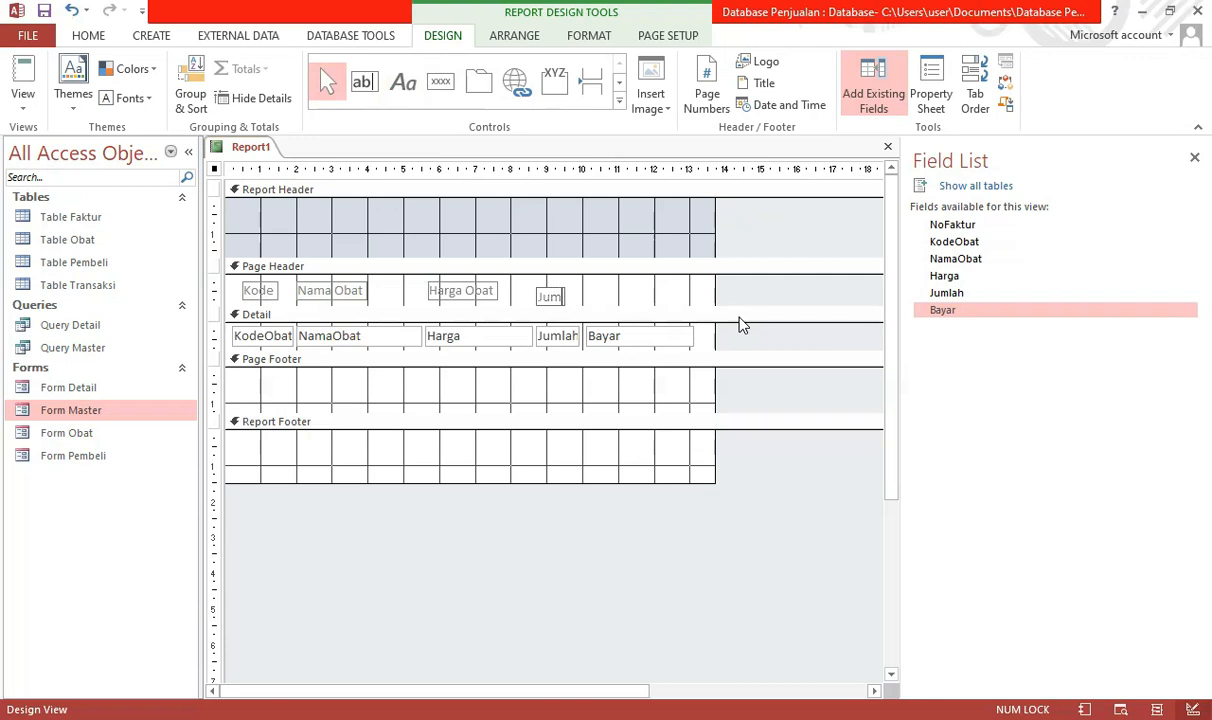
Add a "Bayar" label to the Page Header above the Bayar field.
{"action": "left_click", "coordinate": [400, 88]}
{"action": "left_click", "coordinate": [601, 290]}
{"action": "type", "text": "Bay"}
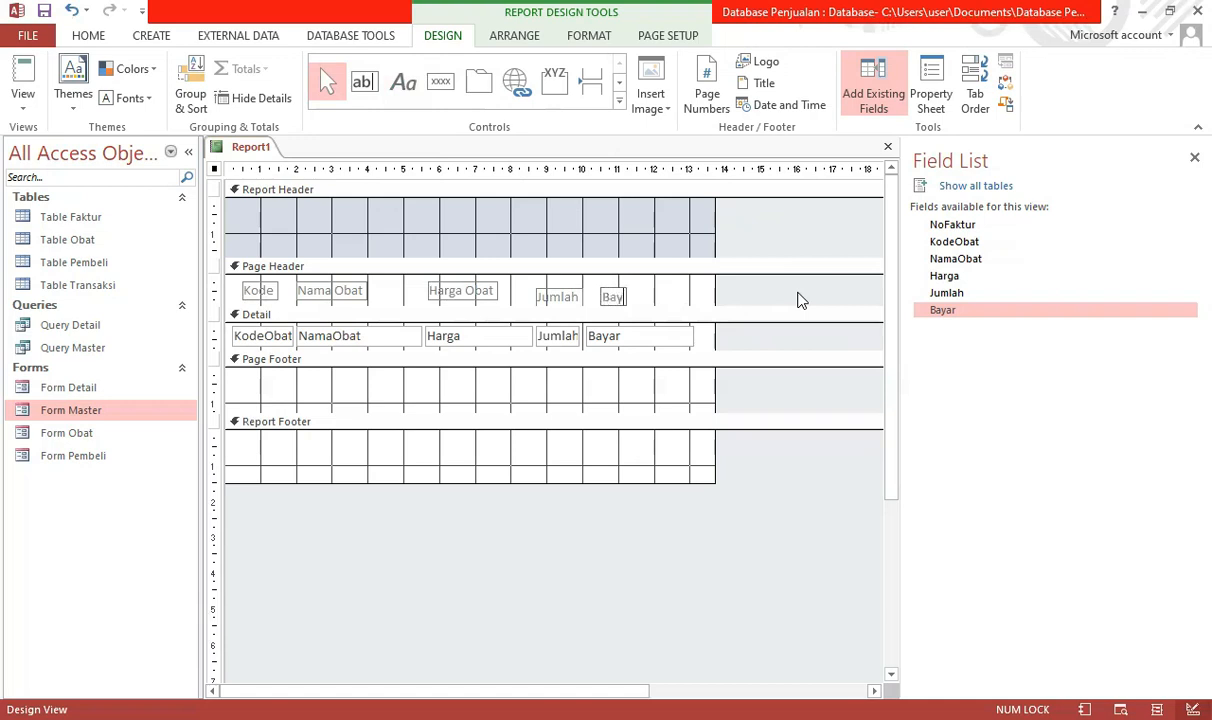
{"action": "type", "text": "ar"}
{"action": "key", "text": "Return"}
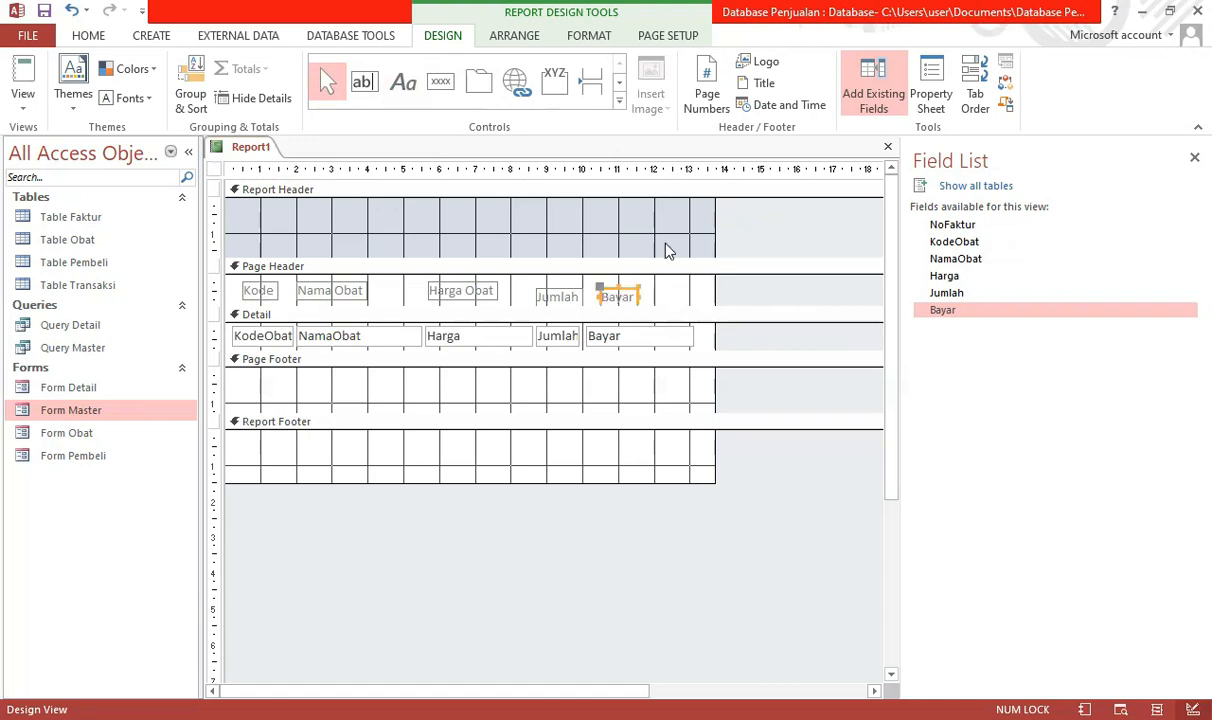
Align the Kode, Nama Obat, Harga Obat, Jumlah and Bayar labels in one row near the upper edge of the Page Header.
{"action": "left_click", "coordinate": [268, 292]}
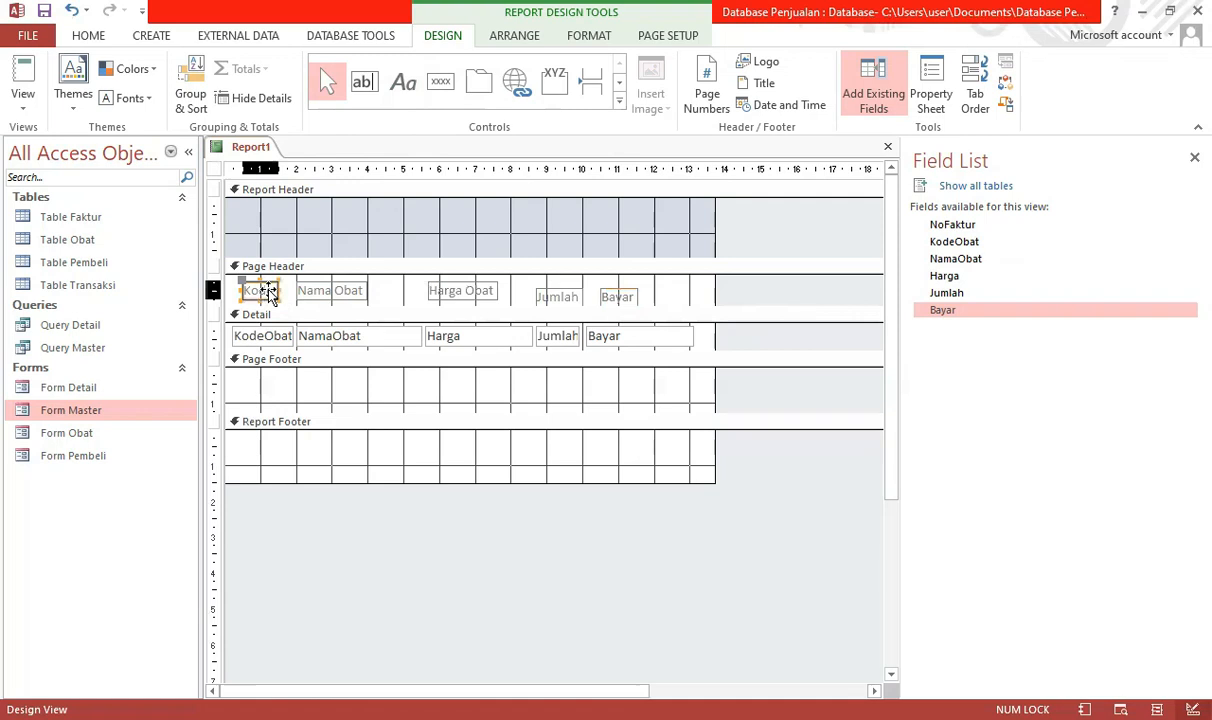
{"action": "left_click", "coordinate": [348, 288]}
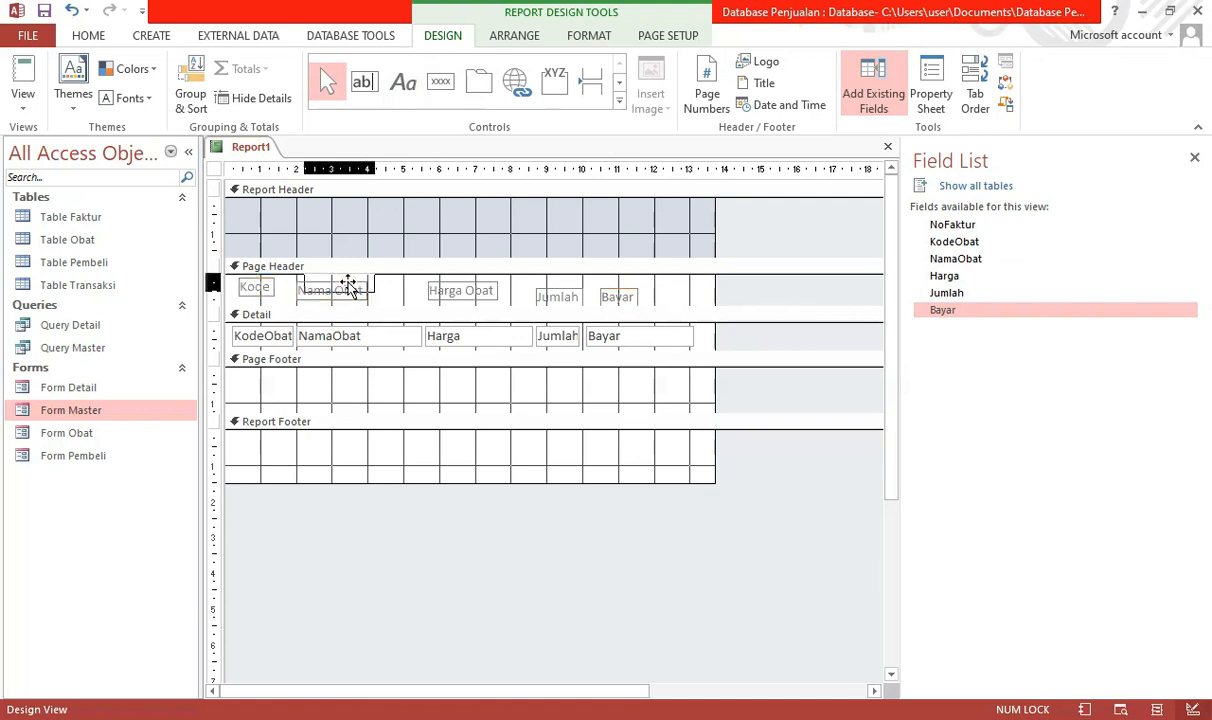
{"action": "left_click_drag", "start_coordinate": [346, 289], "coordinate": [346, 286]}
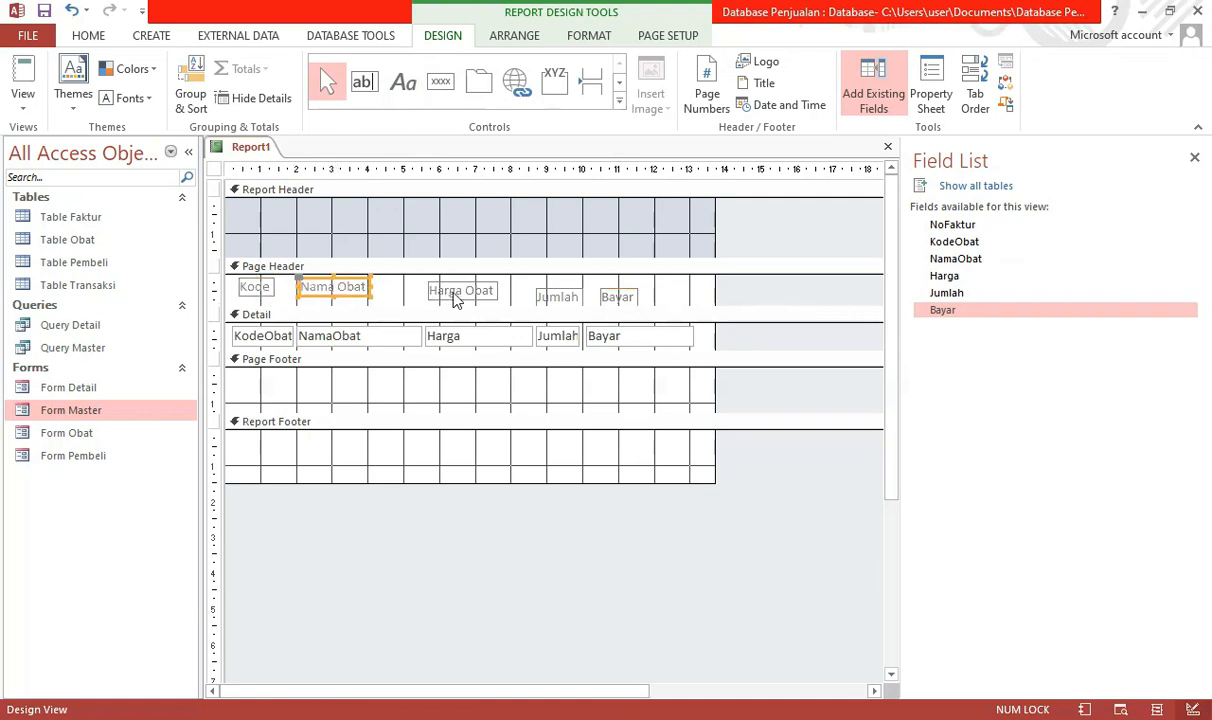
{"action": "left_click", "coordinate": [446, 292]}
{"action": "left_click_drag", "start_coordinate": [446, 292], "coordinate": [450, 287]}
{"action": "left_click_drag", "start_coordinate": [555, 297], "coordinate": [683, 284]}
{"action": "left_click", "coordinate": [619, 303]}
{"action": "left_click", "coordinate": [760, 297]}
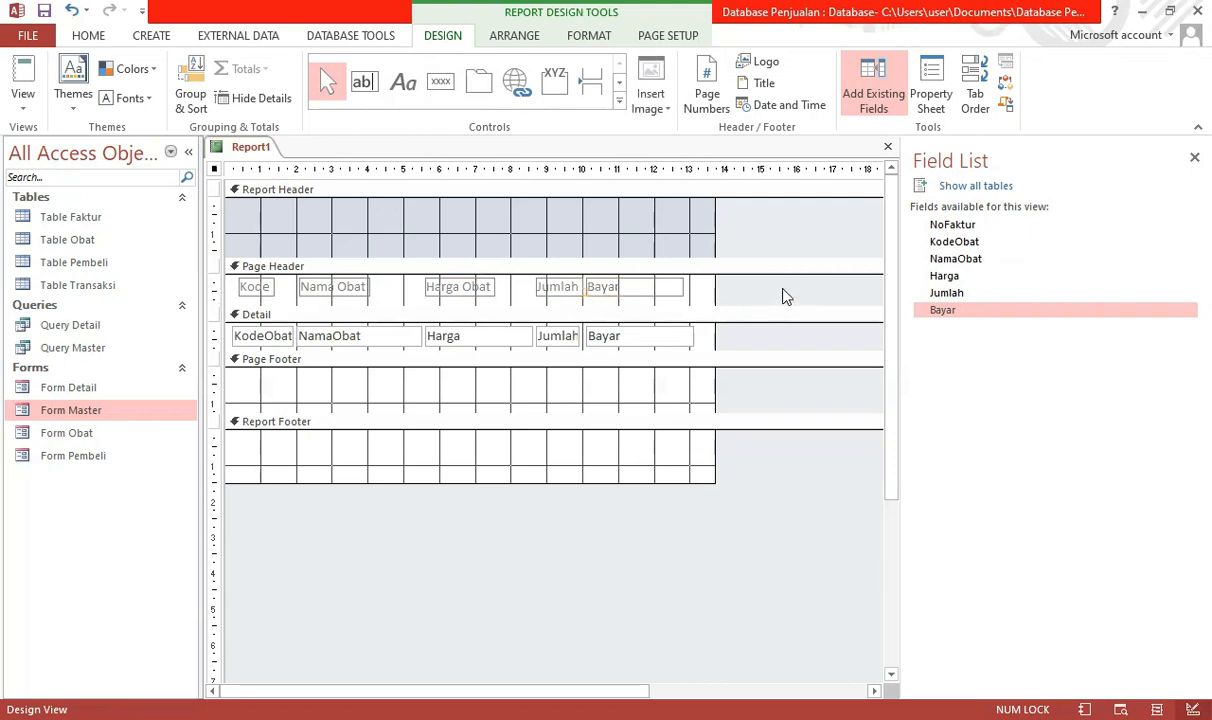
Check the headings in Report View, and in Design View narrow the Bayar label to about 1.6 cm and nudge it slightly right.
{"action": "left_click", "coordinate": [22, 70]}
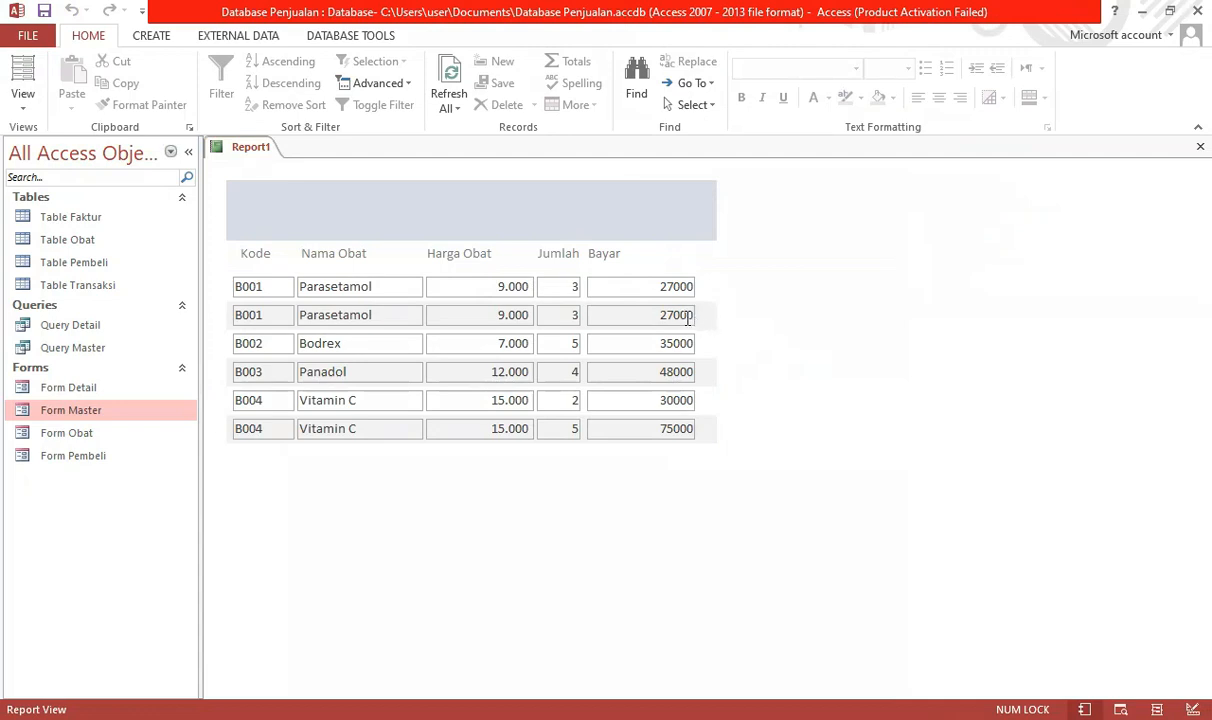
{"action": "left_click", "coordinate": [25, 106]}
{"action": "left_click", "coordinate": [57, 262]}
{"action": "left_click", "coordinate": [600, 287]}
{"action": "left_click_drag", "start_coordinate": [680, 285], "coordinate": [644, 287]}
{"action": "key", "text": "Right"}
{"action": "key", "text": "Right"}
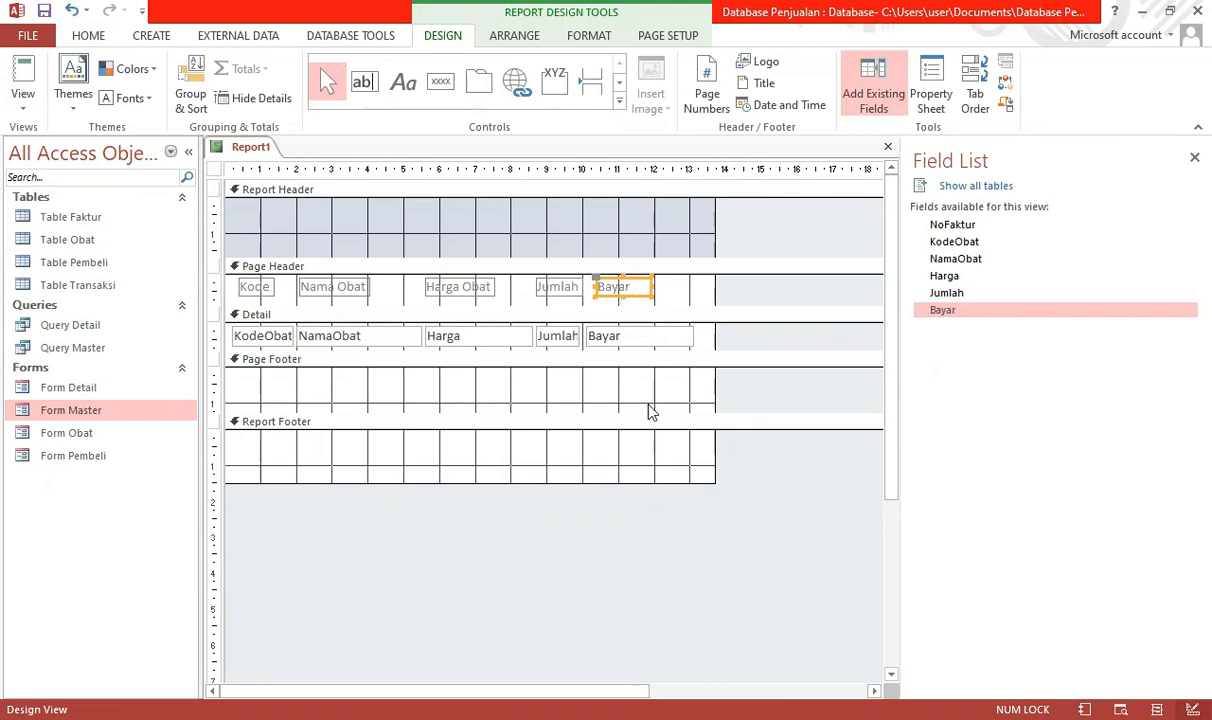
Narrow the report to about 13.2 cm, ending just past the Bayar field, and check it in Report View.
{"action": "left_click", "coordinate": [687, 475]}
{"action": "left_click_drag", "start_coordinate": [714, 285], "coordinate": [697, 287]}
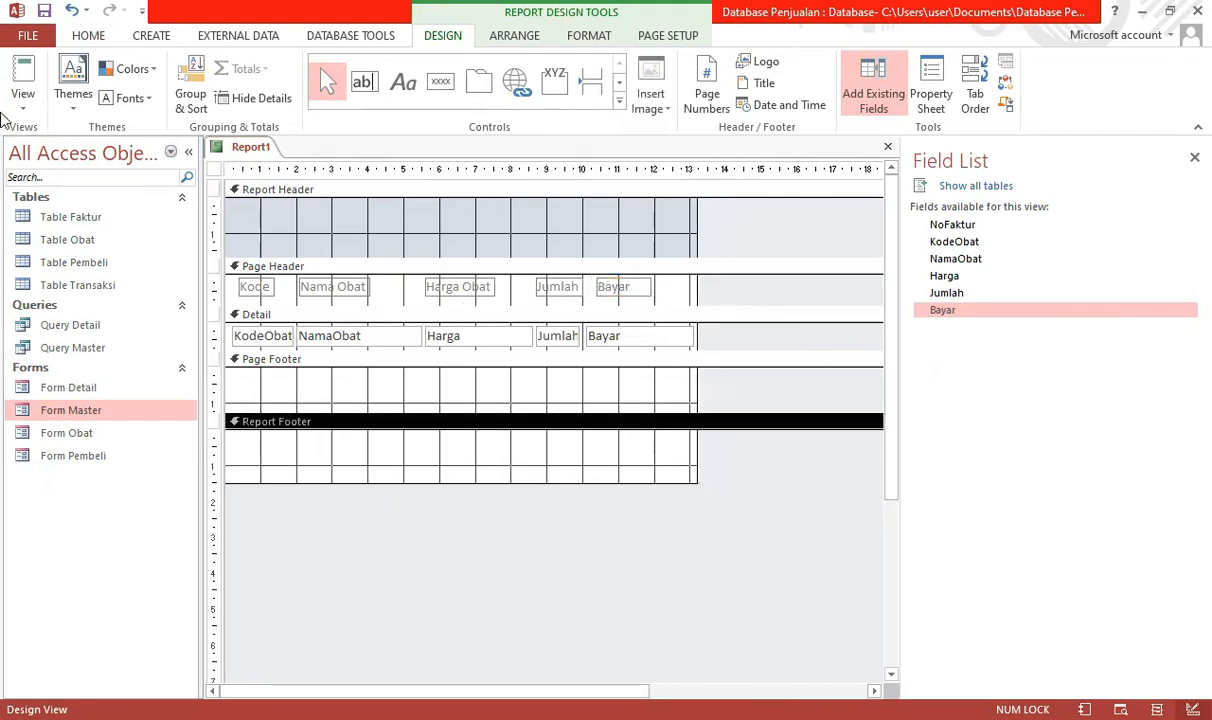
{"action": "left_click", "coordinate": [22, 80]}
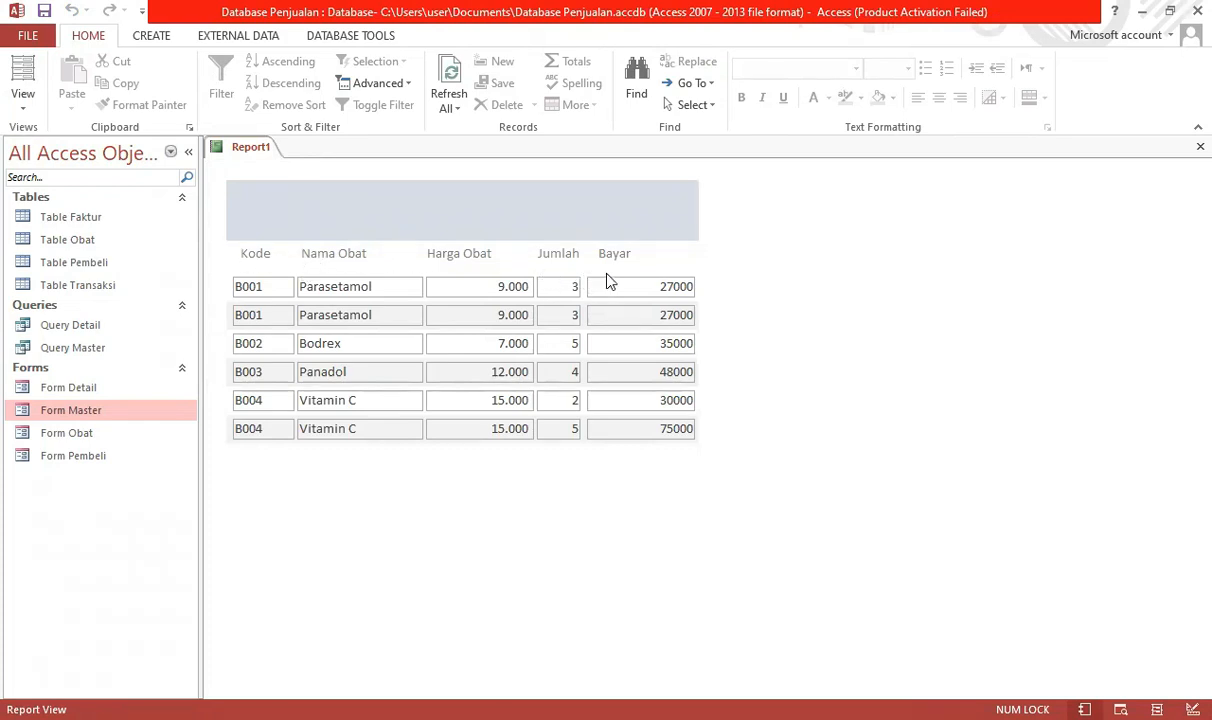
Back in Design View, add a title label reading "LAPORAN PENJUALAN OBAT" to the Report Header.
{"action": "left_click", "coordinate": [31, 110]}
{"action": "left_click", "coordinate": [70, 262]}
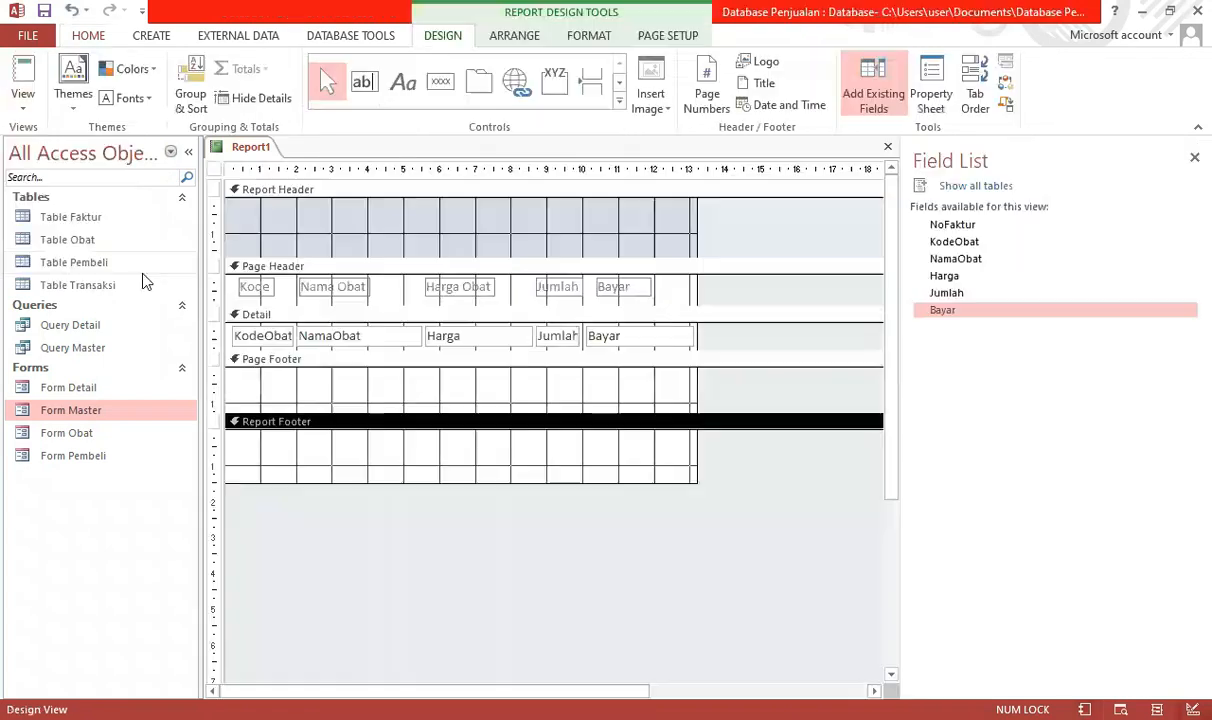
{"action": "left_click", "coordinate": [343, 230]}
{"action": "left_click", "coordinate": [403, 81]}
{"action": "left_click", "coordinate": [256, 208]}
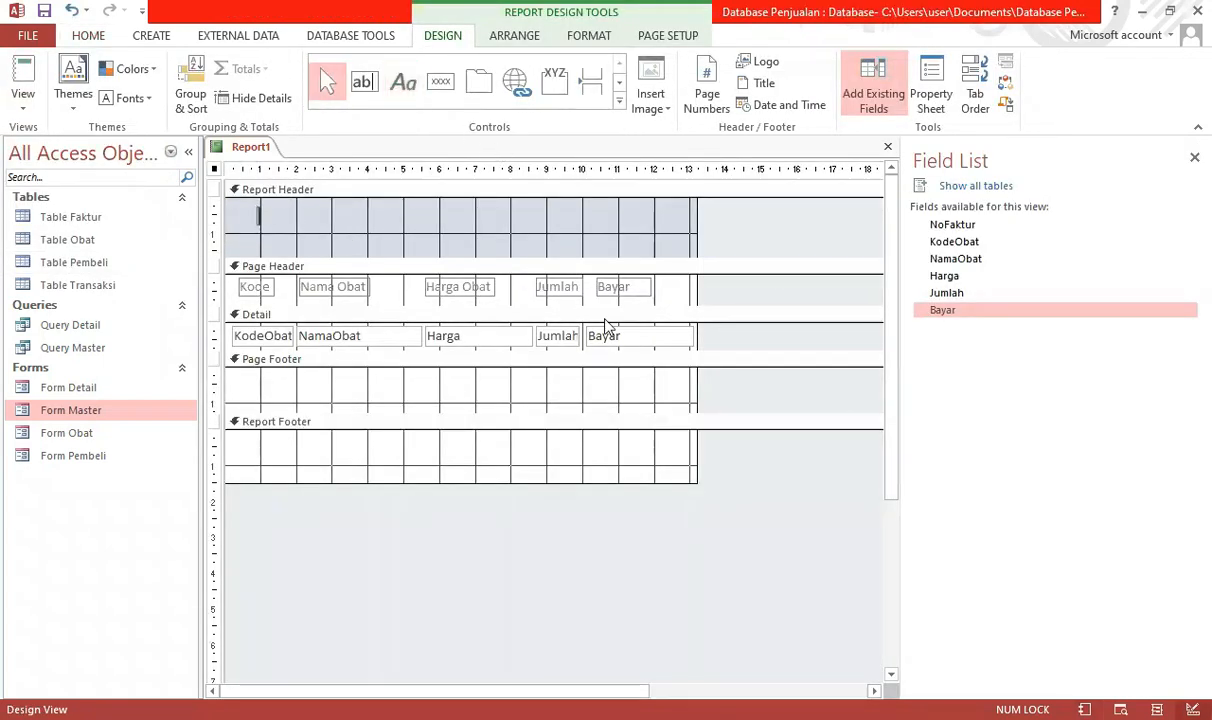
{"action": "key", "text": "Caps_Lock"}
{"action": "type", "text": "LAPORAN"}
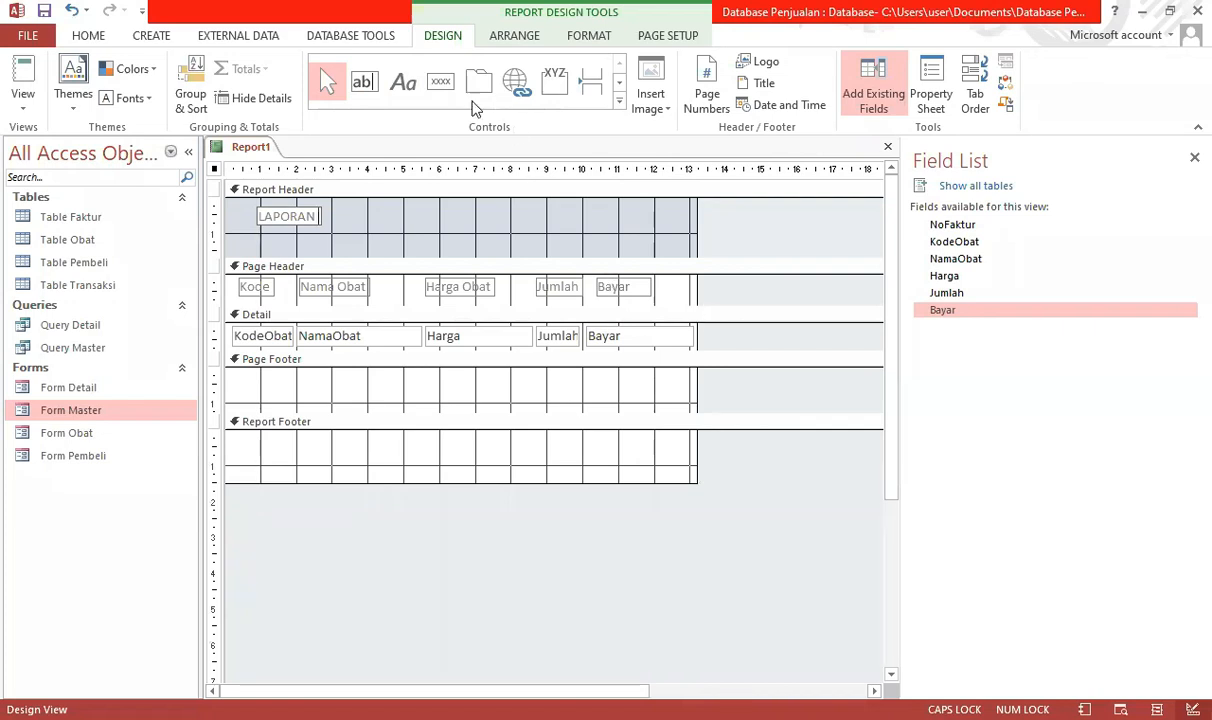
{"action": "type", "text": " PENJUALAN"}
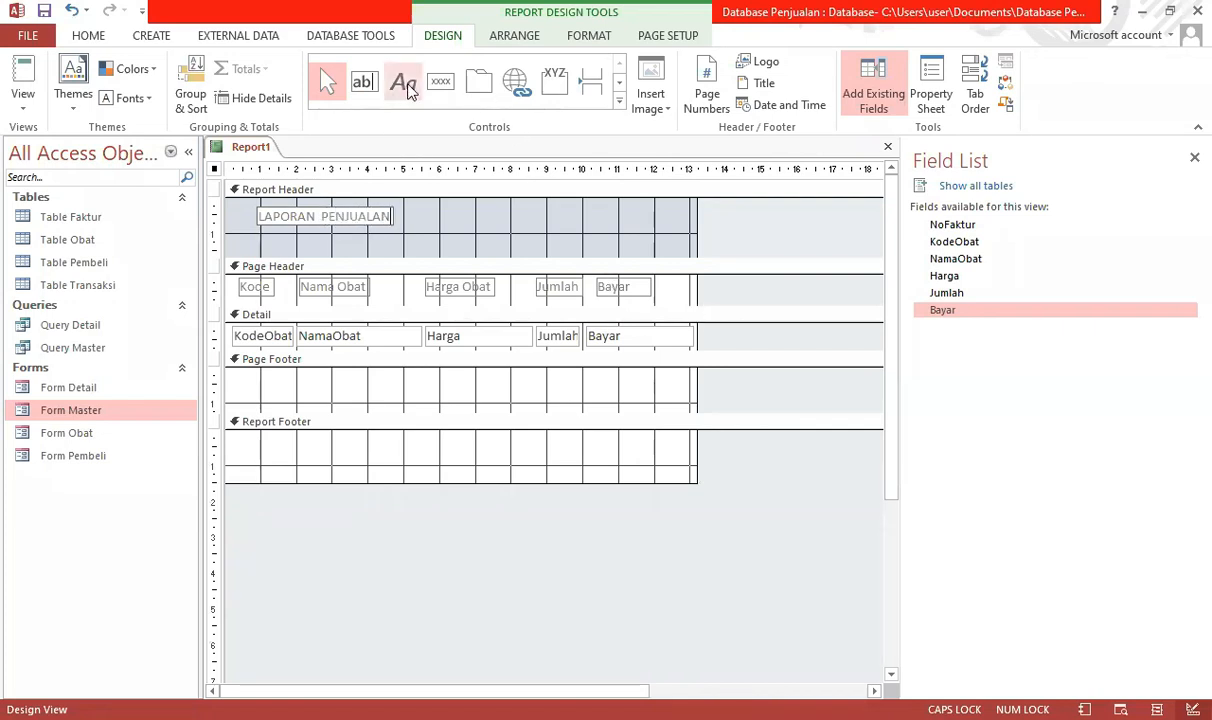
{"action": "type", "text": " OBAT"}
{"action": "key", "text": "Return"}
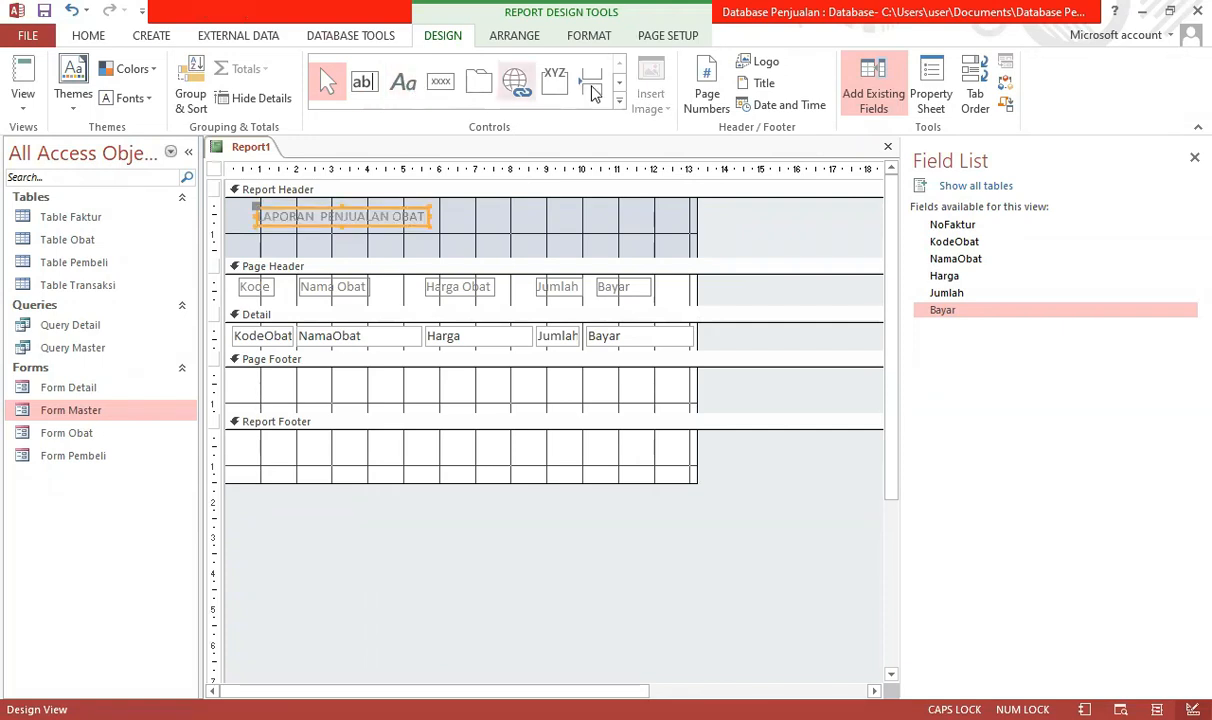
Set the title's font size to 20 and enlarge its label to about 8.8 cm wide, positioned centrally in the Report Header.
{"action": "left_click", "coordinate": [589, 37]}
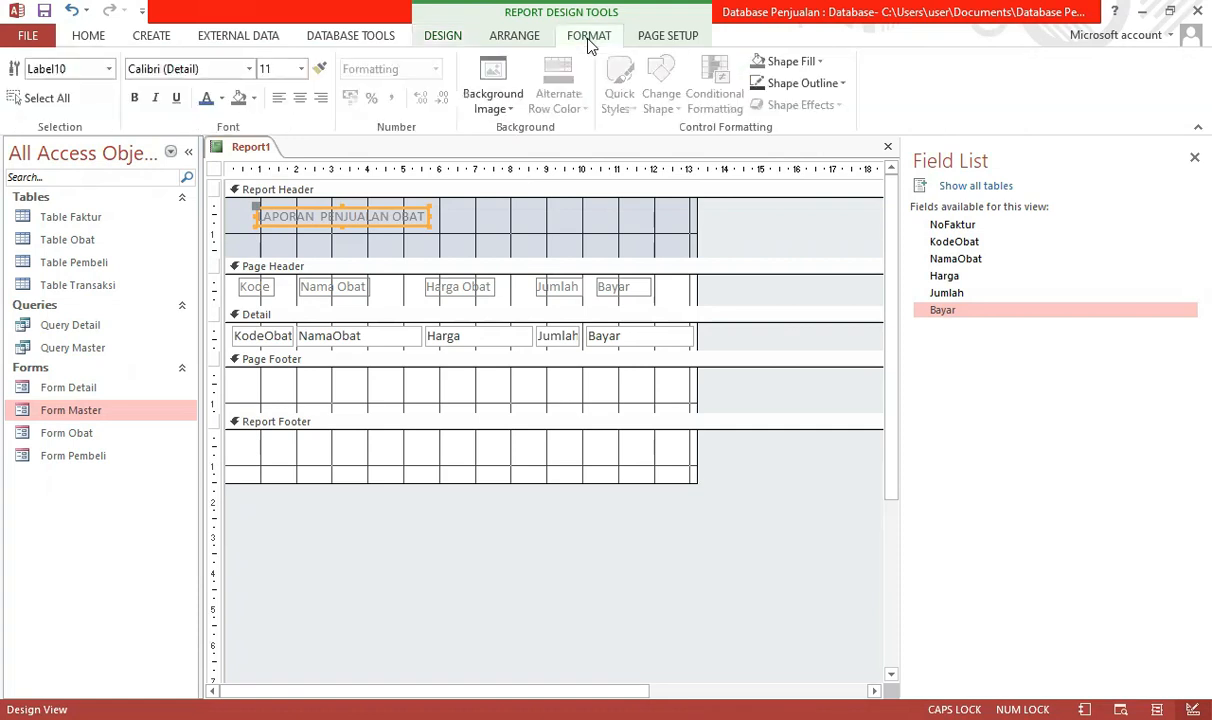
{"action": "left_click", "coordinate": [301, 68]}
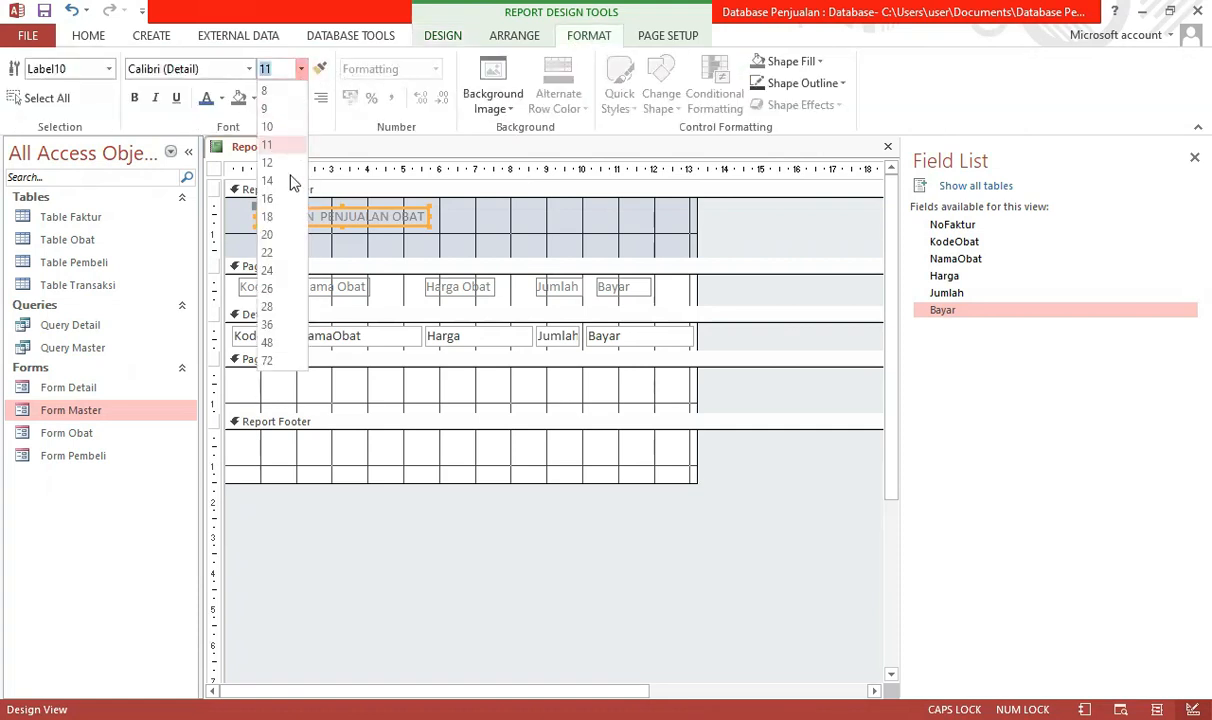
{"action": "left_click", "coordinate": [271, 236]}
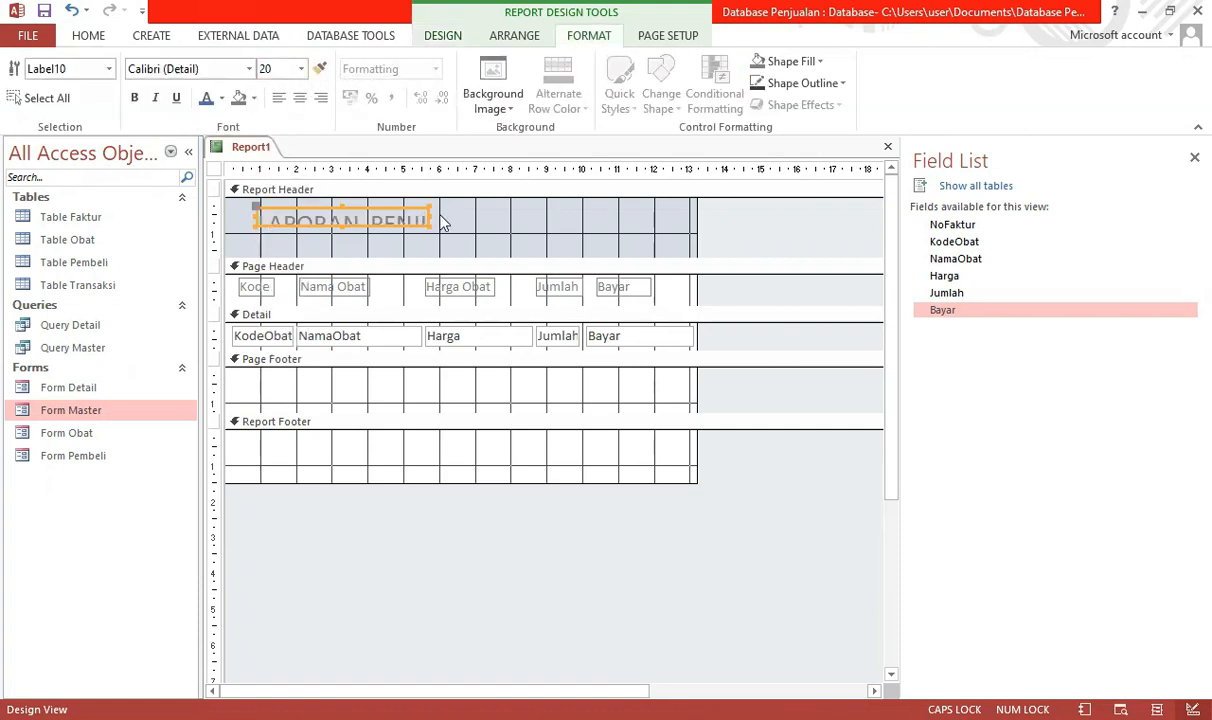
{"action": "left_click_drag", "start_coordinate": [430, 229], "coordinate": [571, 246]}
Make the report title bold and set its font color to Automatic black.
{"action": "left_click", "coordinate": [136, 98]}
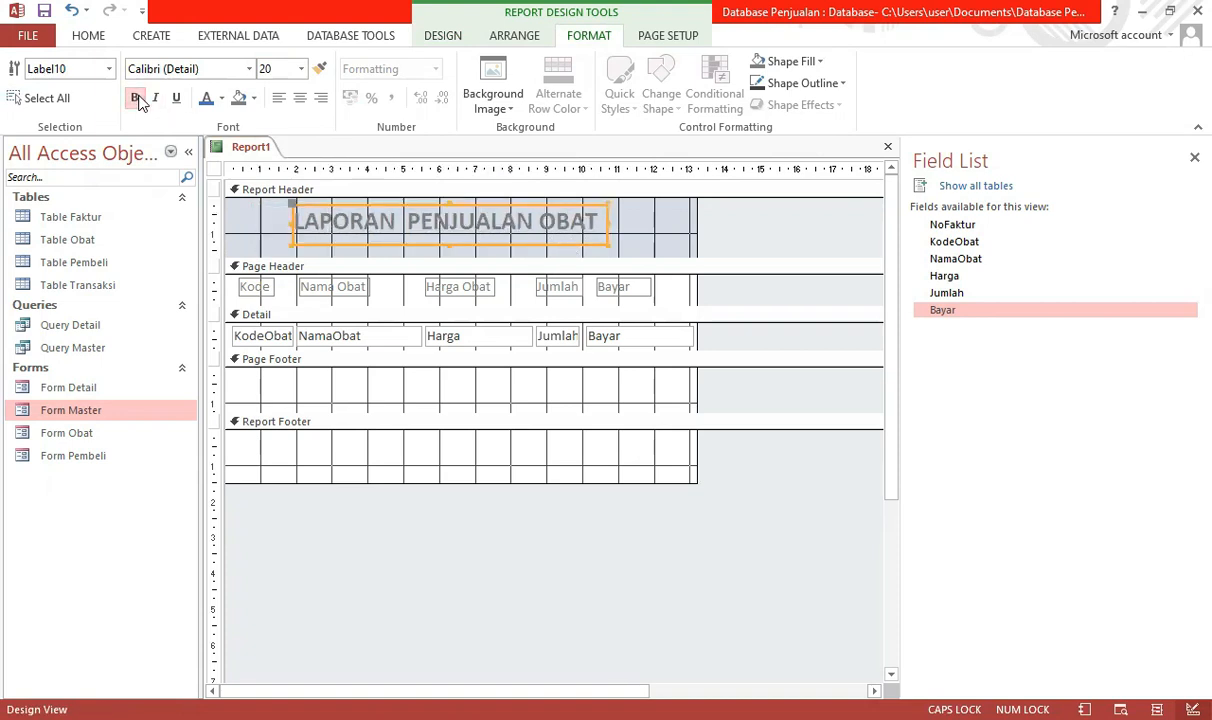
{"action": "left_click", "coordinate": [224, 99]}
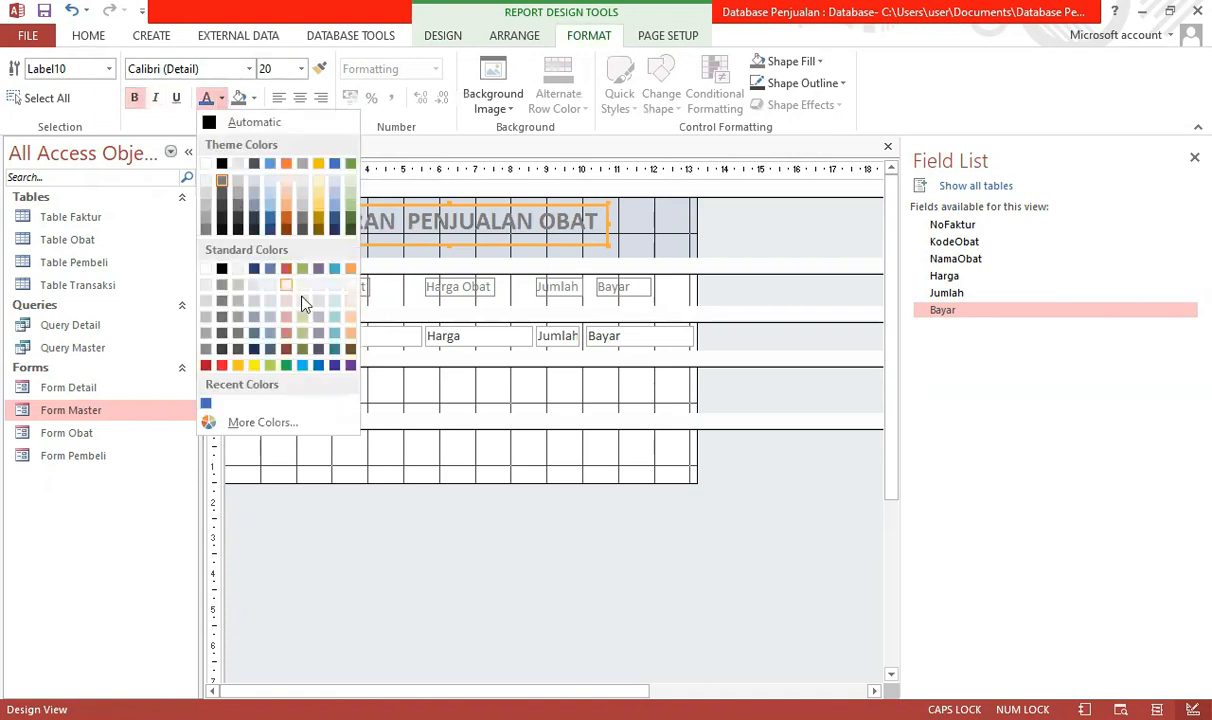
{"action": "left_click", "coordinate": [210, 124]}
{"action": "left_click", "coordinate": [656, 223]}
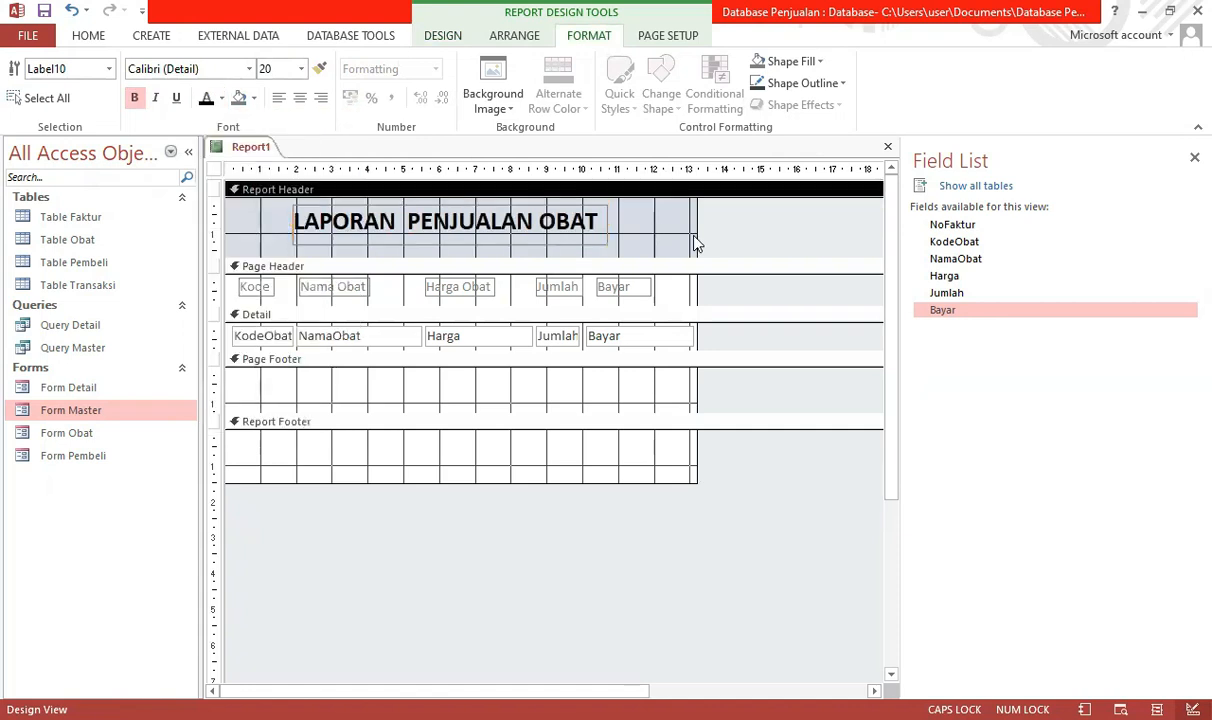
Start saving the report but cancel the naming, and check the titled report in Report View.
{"action": "left_click", "coordinate": [44, 11]}
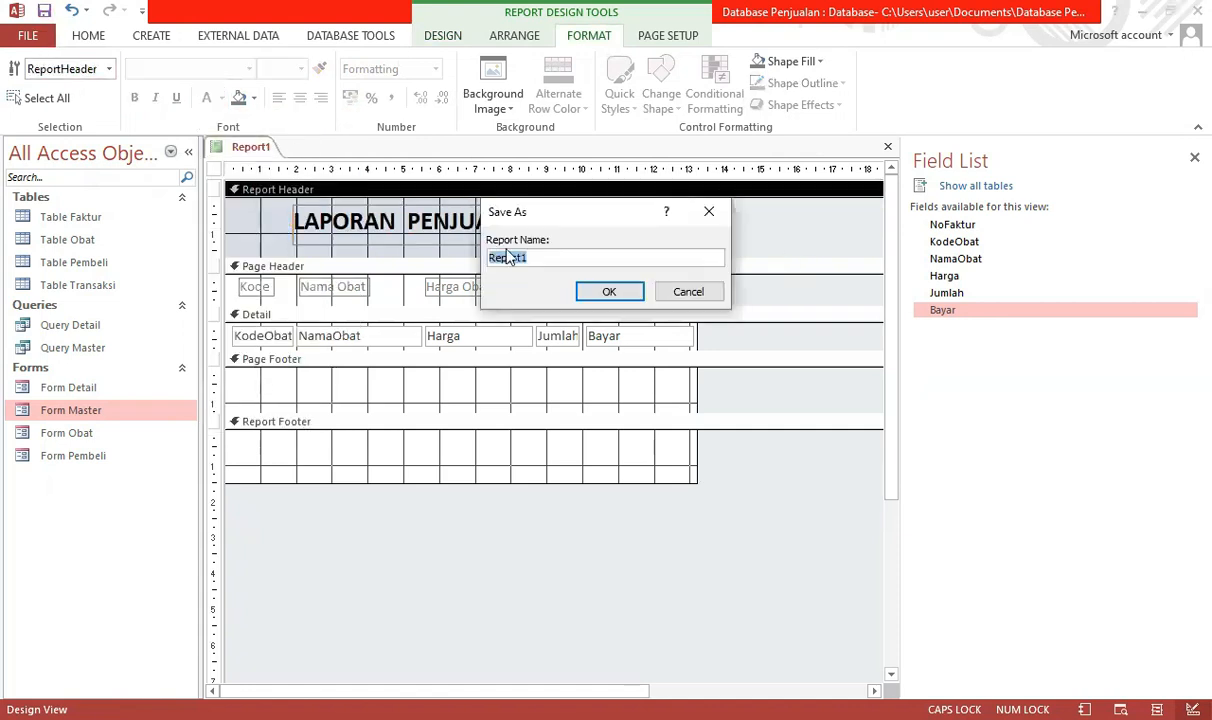
{"action": "left_click", "coordinate": [700, 294]}
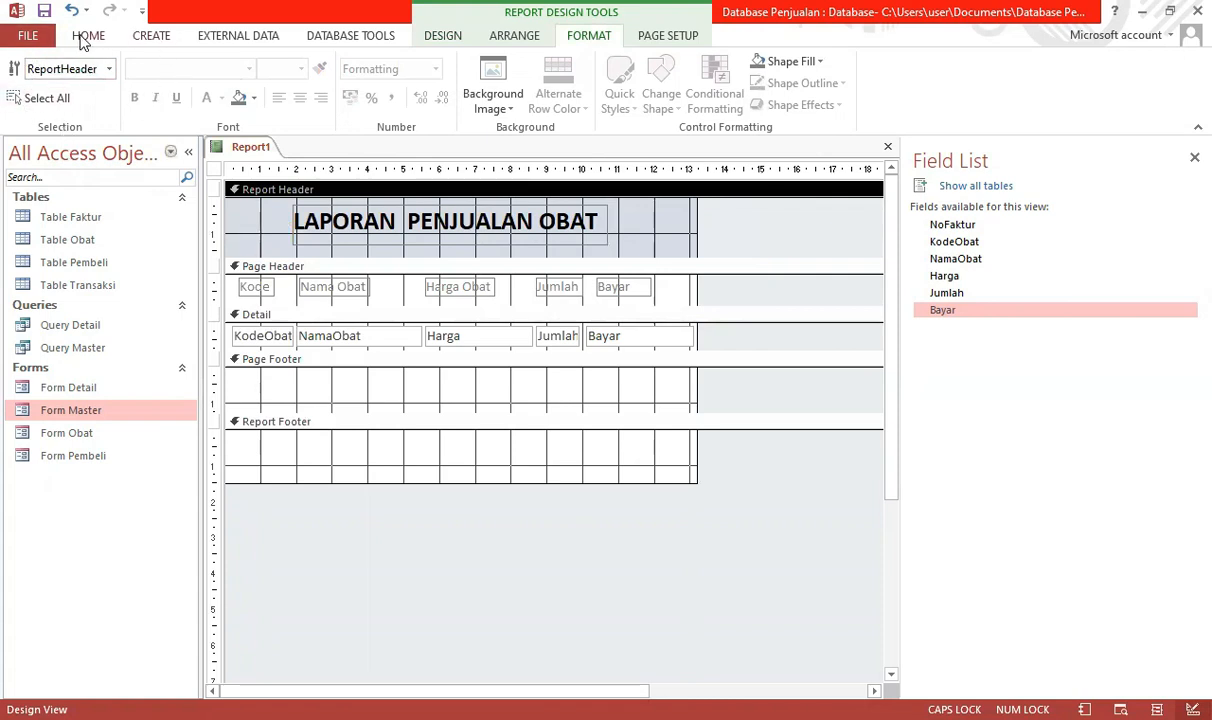
{"action": "left_click", "coordinate": [86, 36]}
{"action": "left_click", "coordinate": [22, 78]}
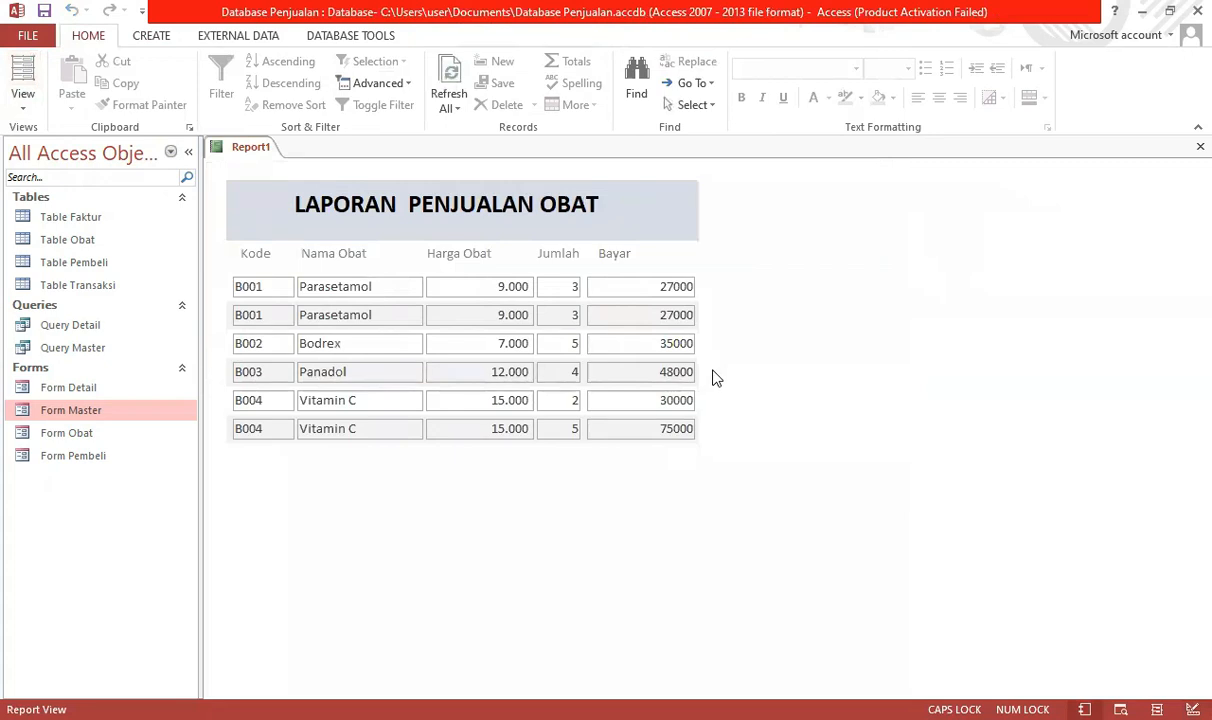
Save the report as "Report Penjualan".
{"action": "left_click", "coordinate": [43, 14]}
{"action": "left_click", "coordinate": [571, 257]}
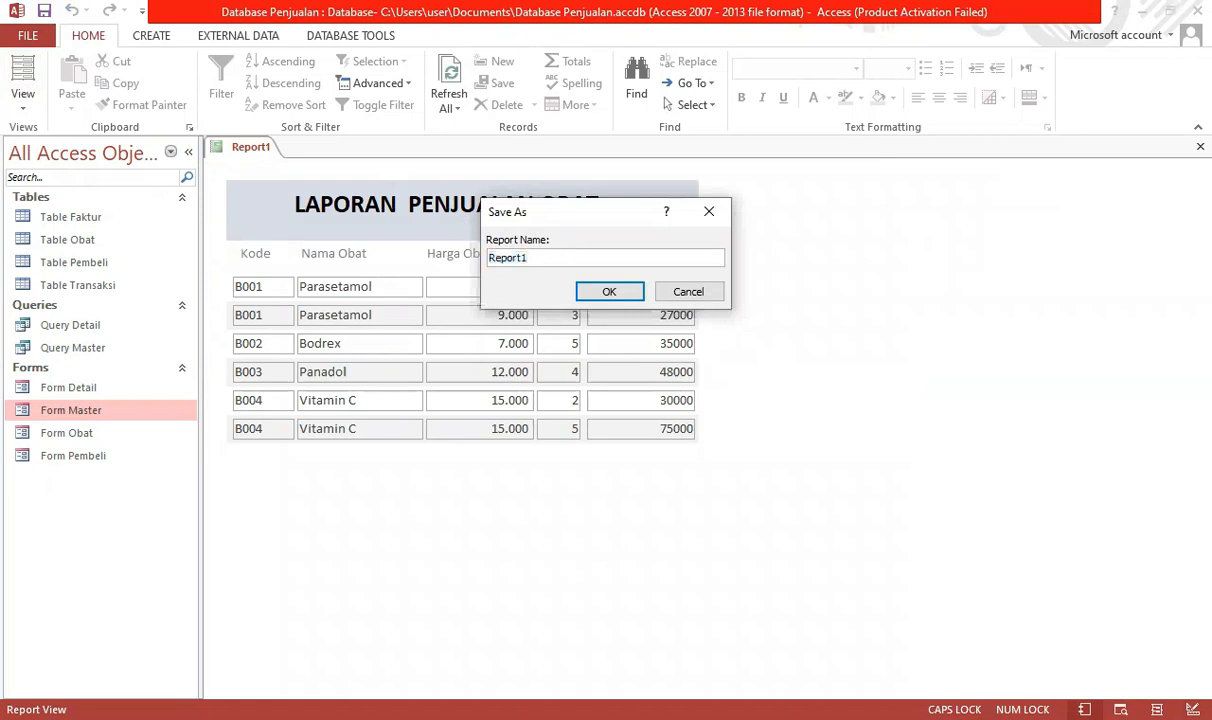
{"action": "key", "text": "Caps_Lock"}
{"action": "type", "text": "Penjualan"}
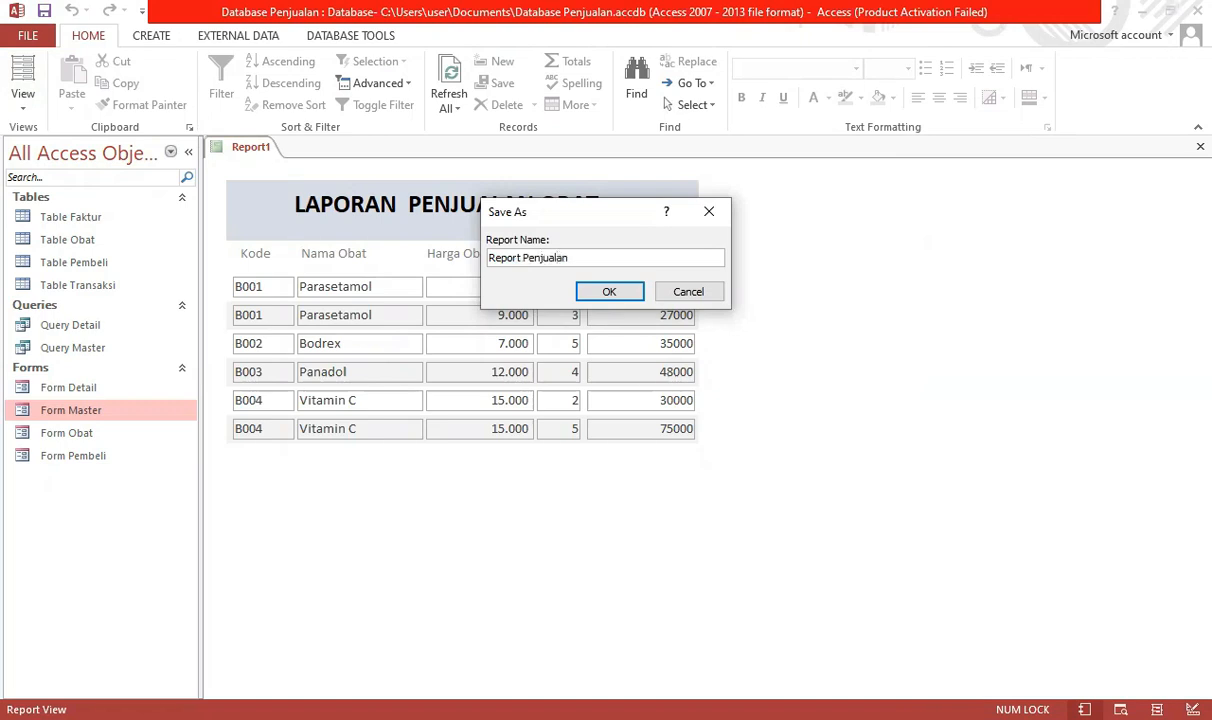
{"action": "left_click", "coordinate": [610, 296]}
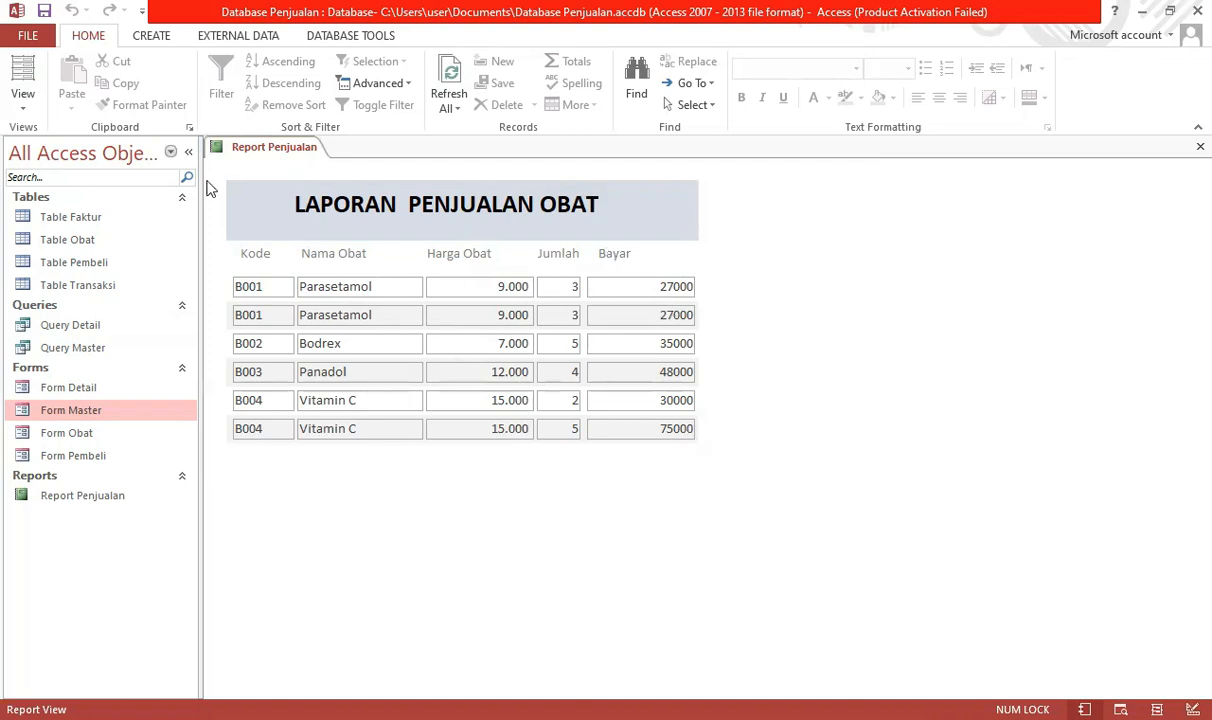
Reopen the report in Design View and select the Bayar field in the Detail section.
{"action": "left_click", "coordinate": [23, 100]}
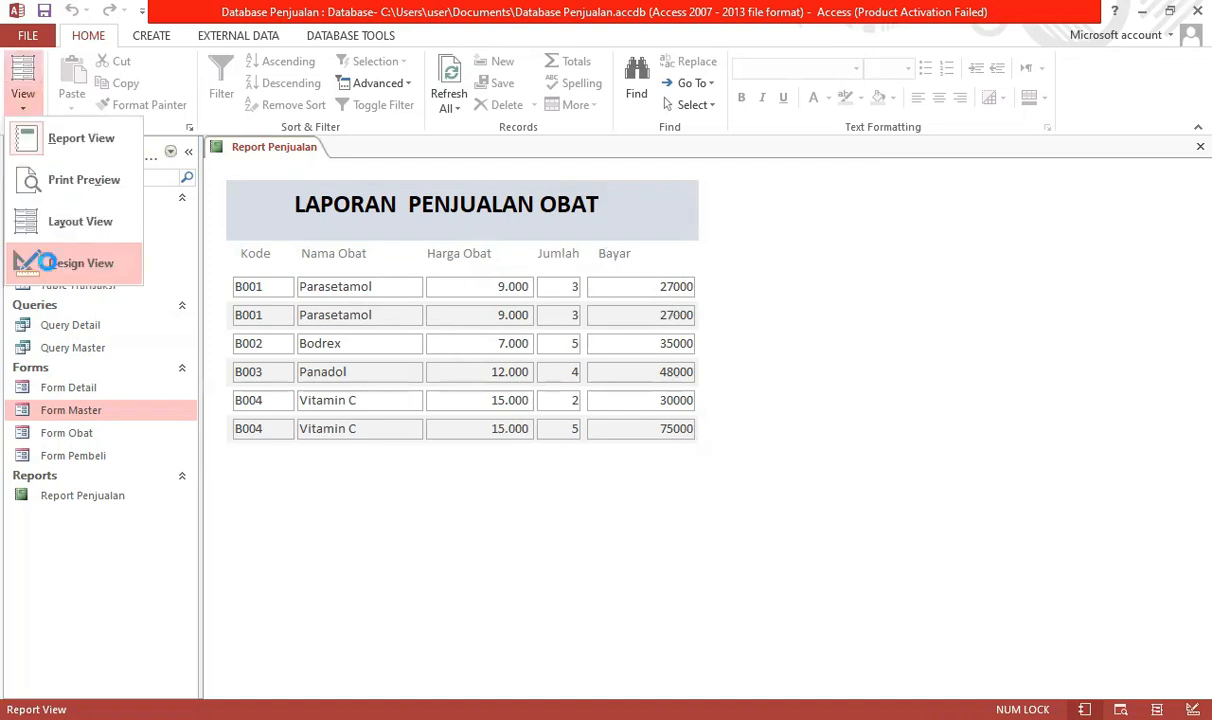
{"action": "left_click", "coordinate": [45, 263]}
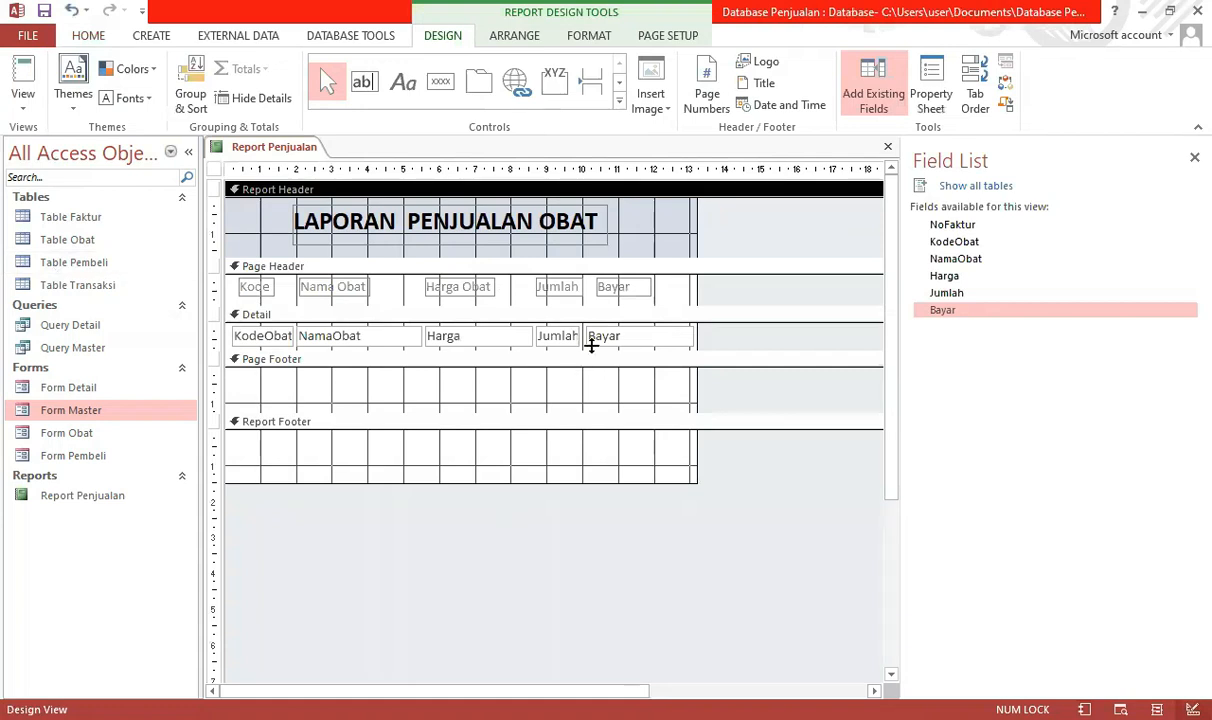
{"action": "left_click", "coordinate": [623, 345]}
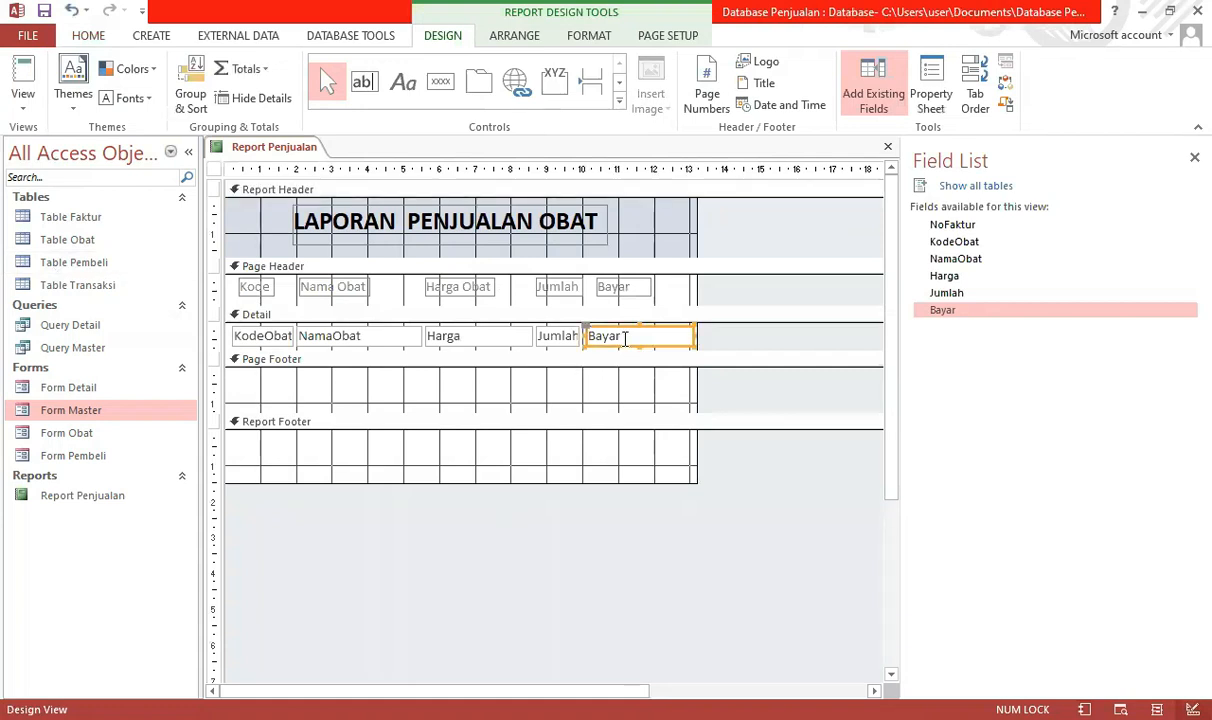